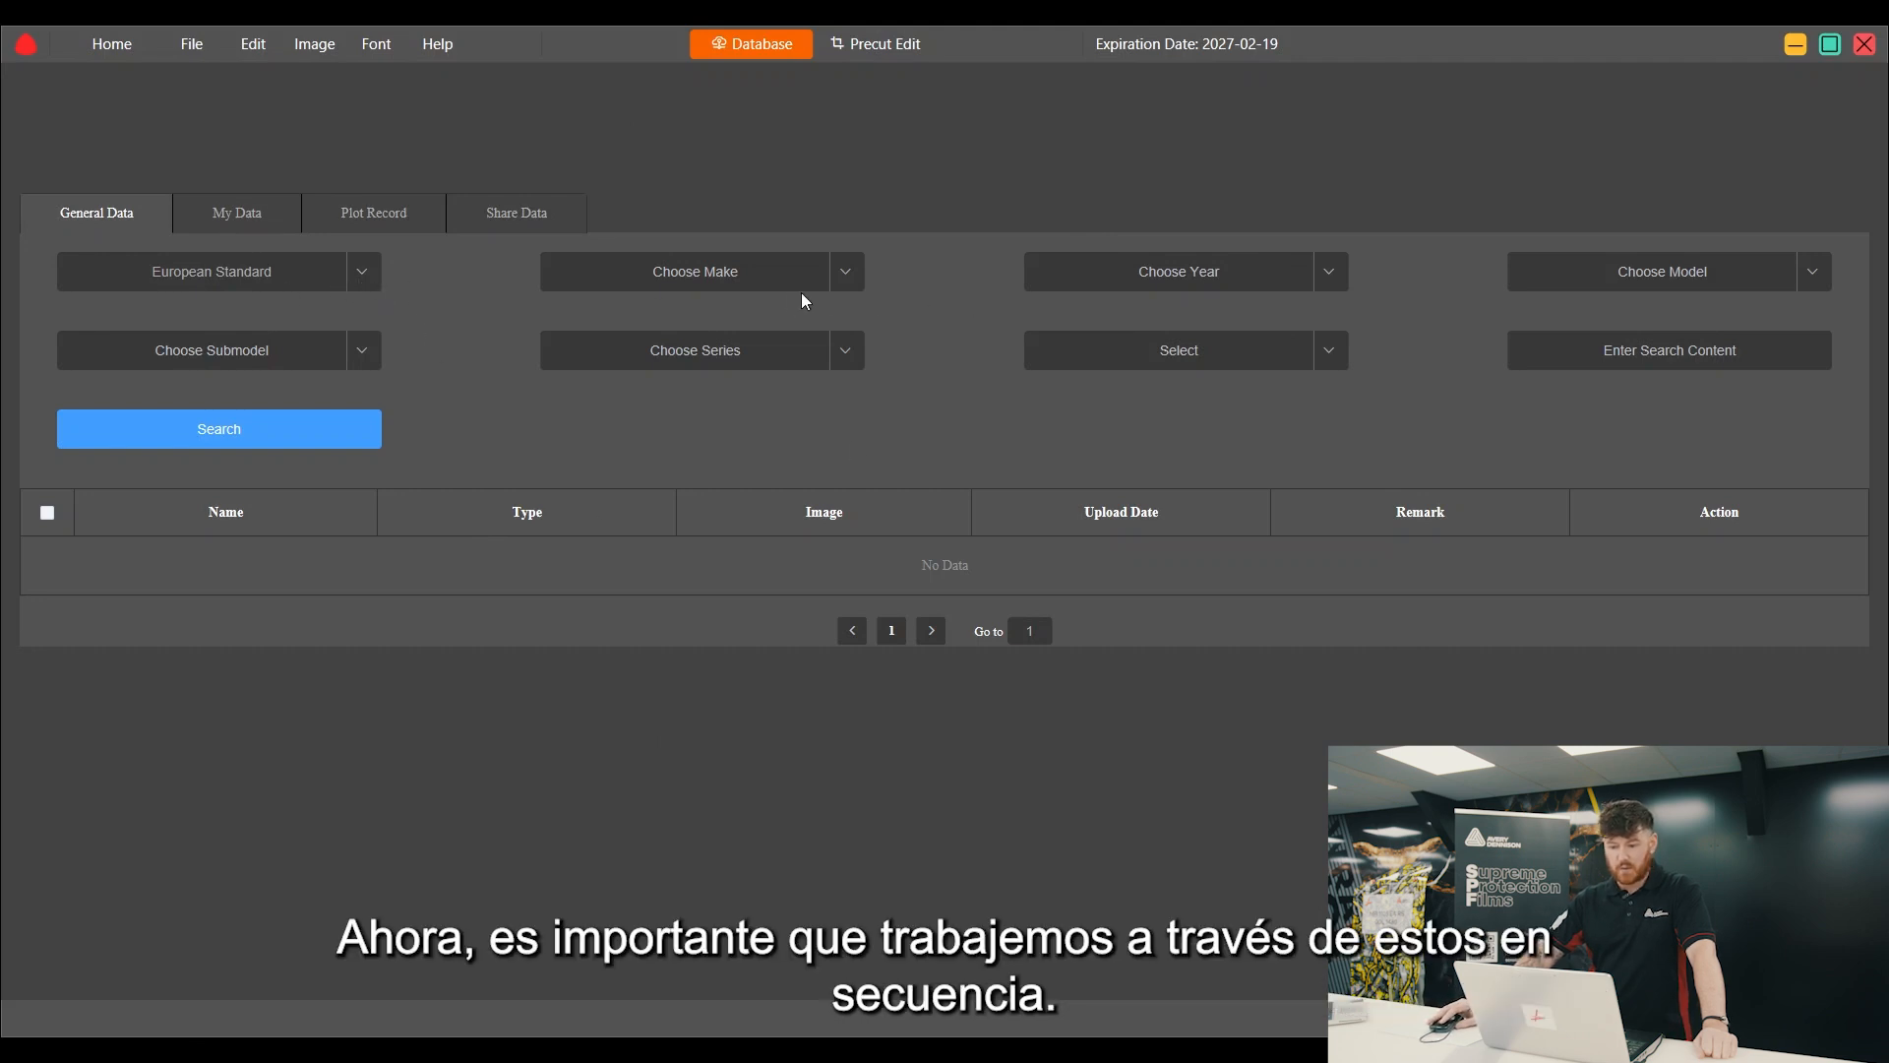
Step: Select European Standard as the data standard for the vehicle search
left_click(1330, 272)
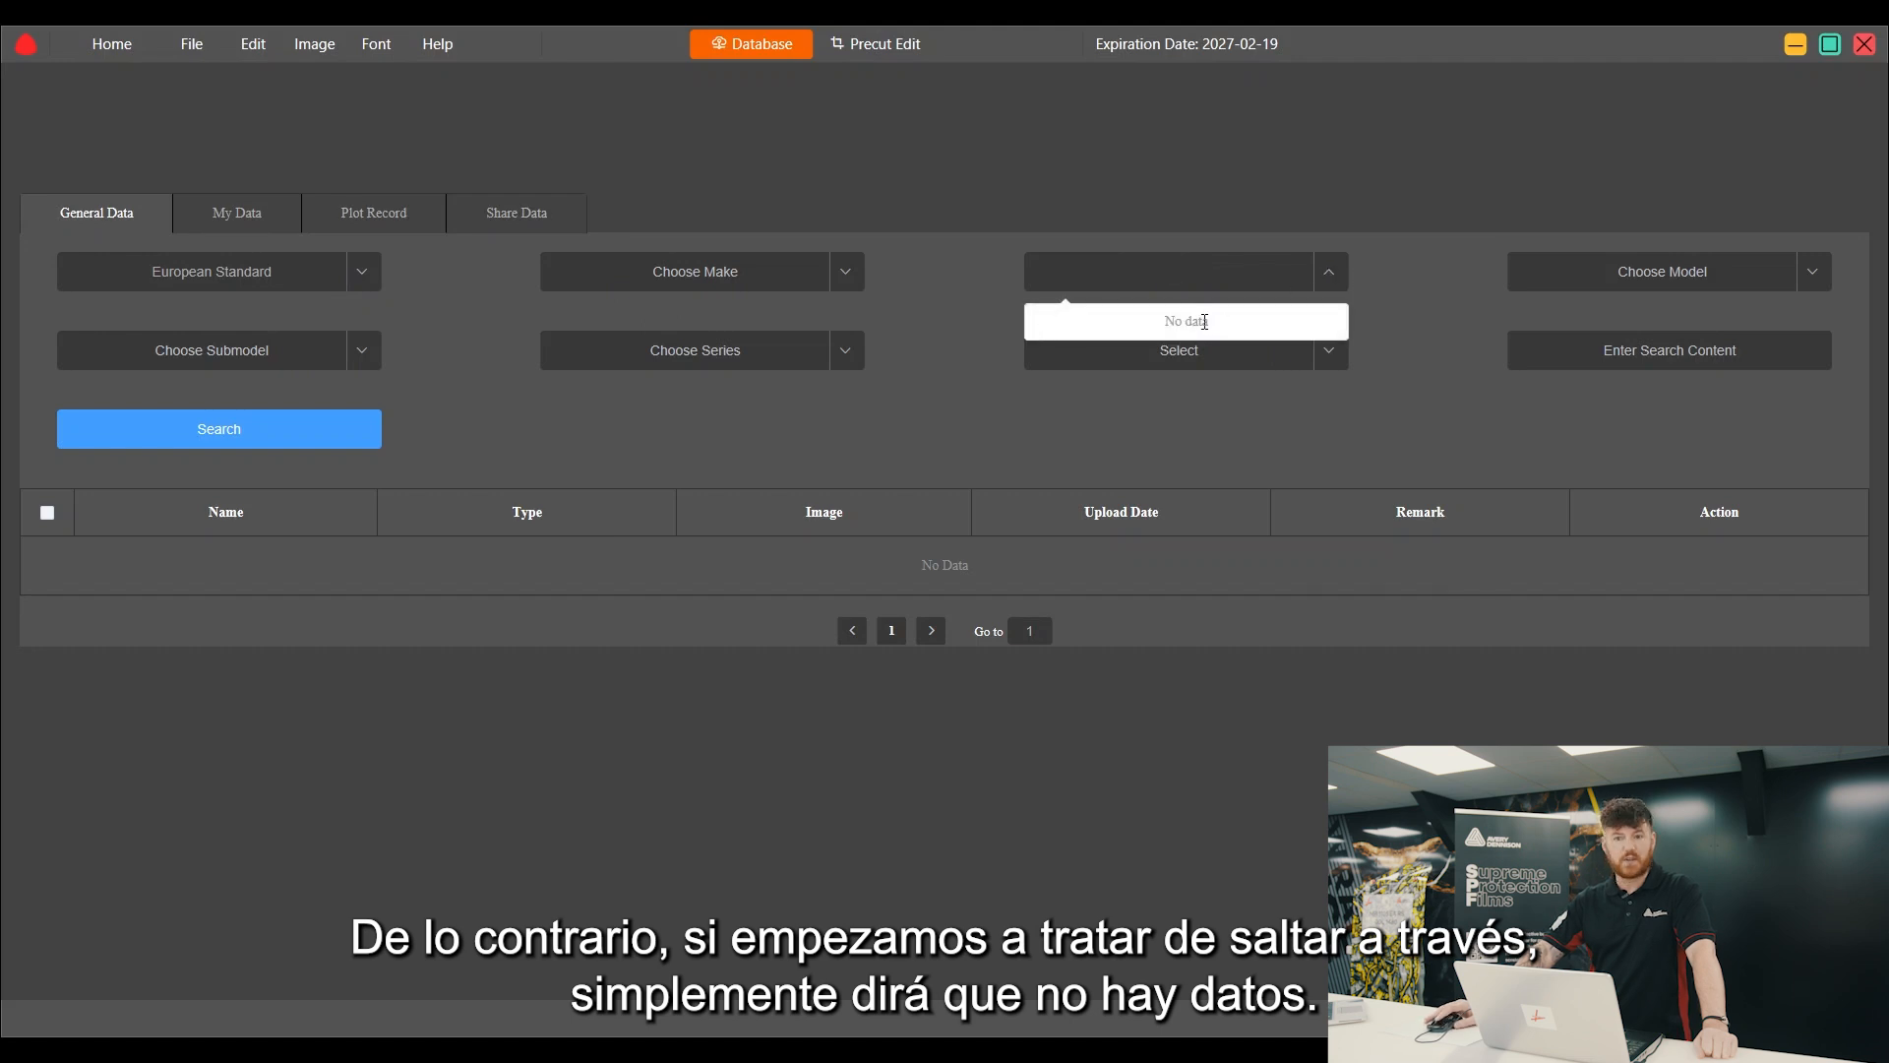
left_click(915, 408)
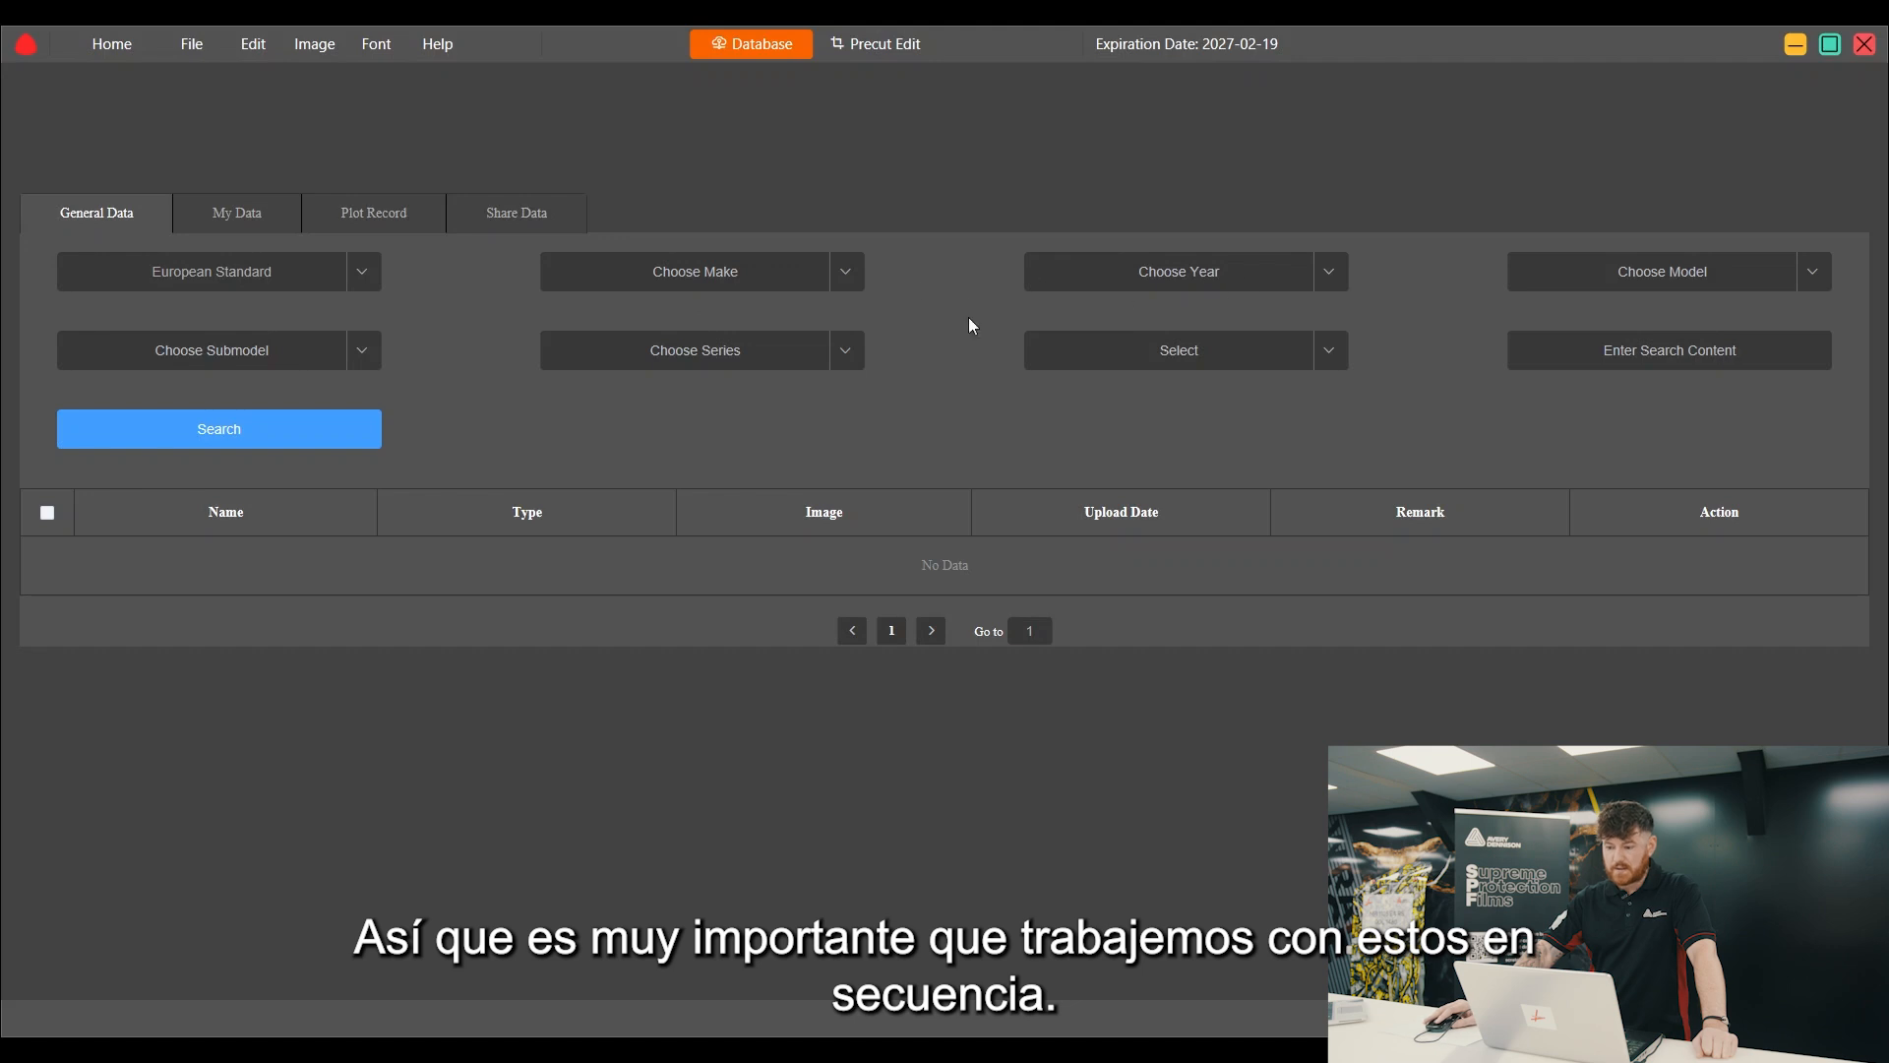
left_click(368, 280)
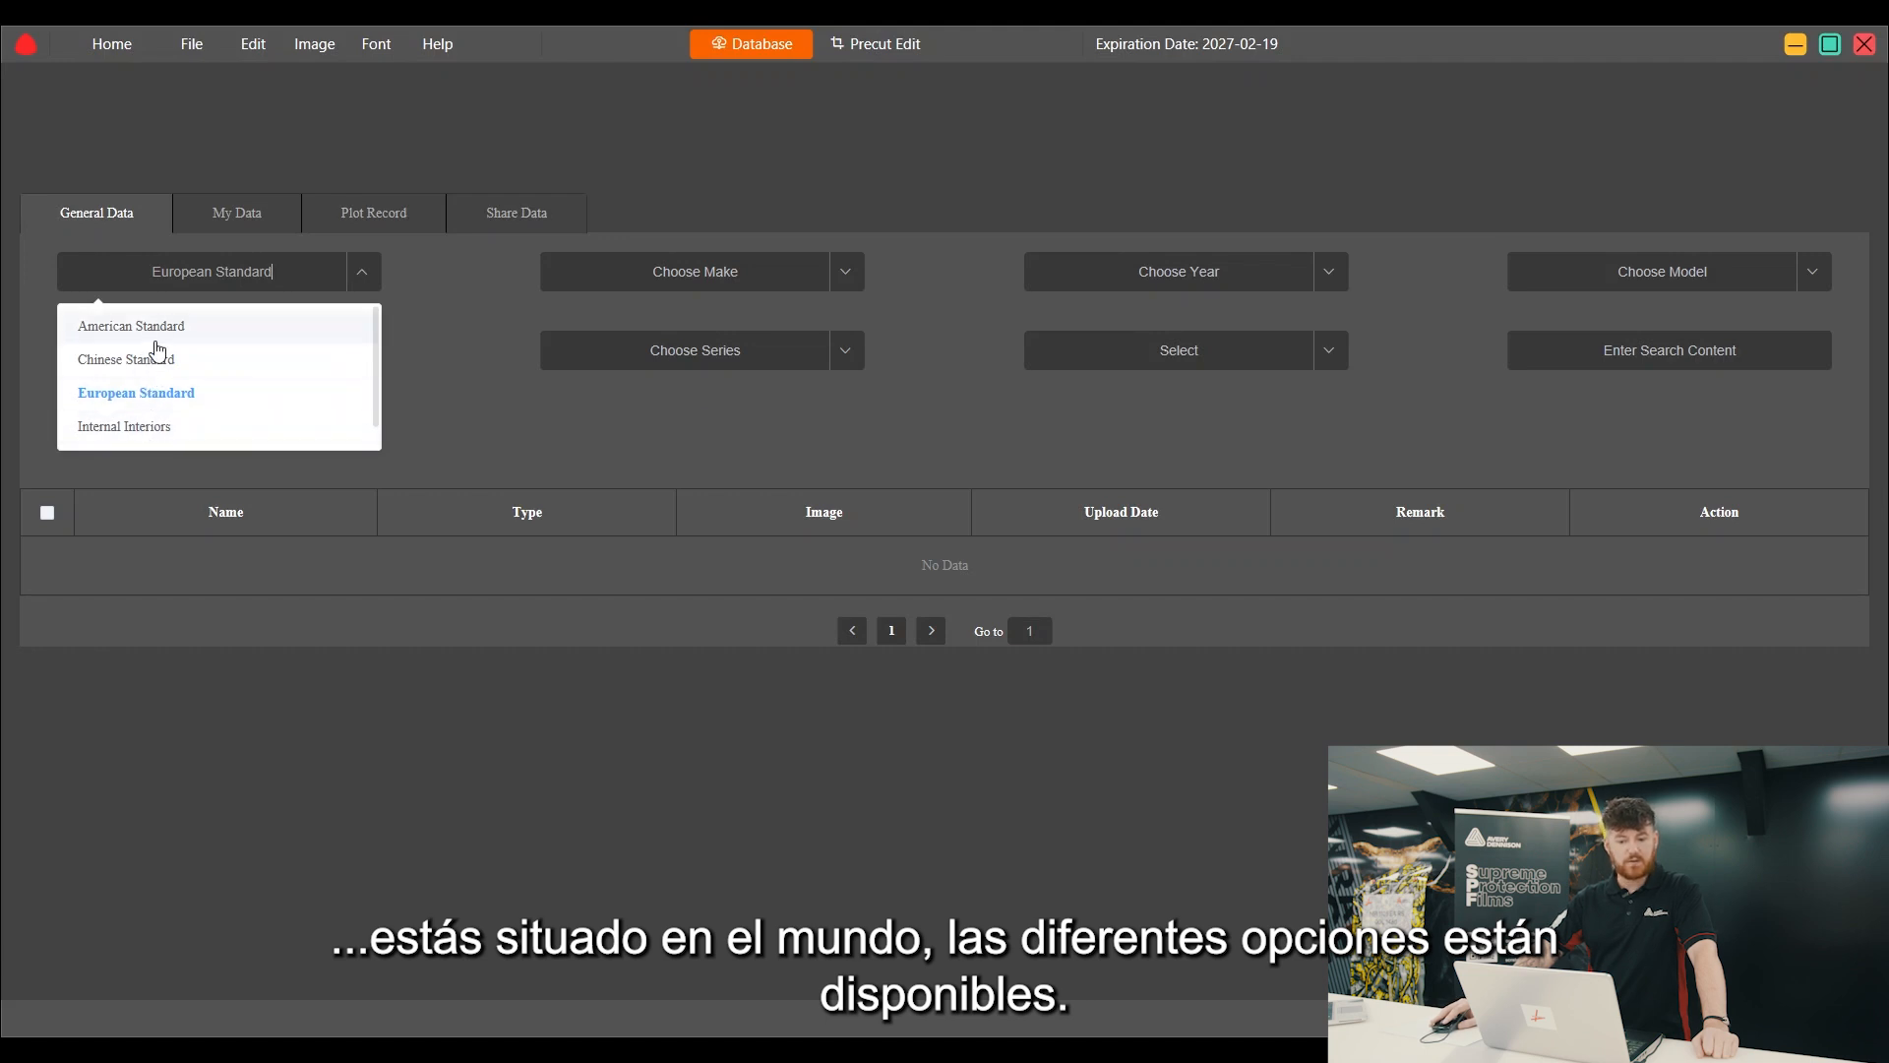
left_click(149, 399)
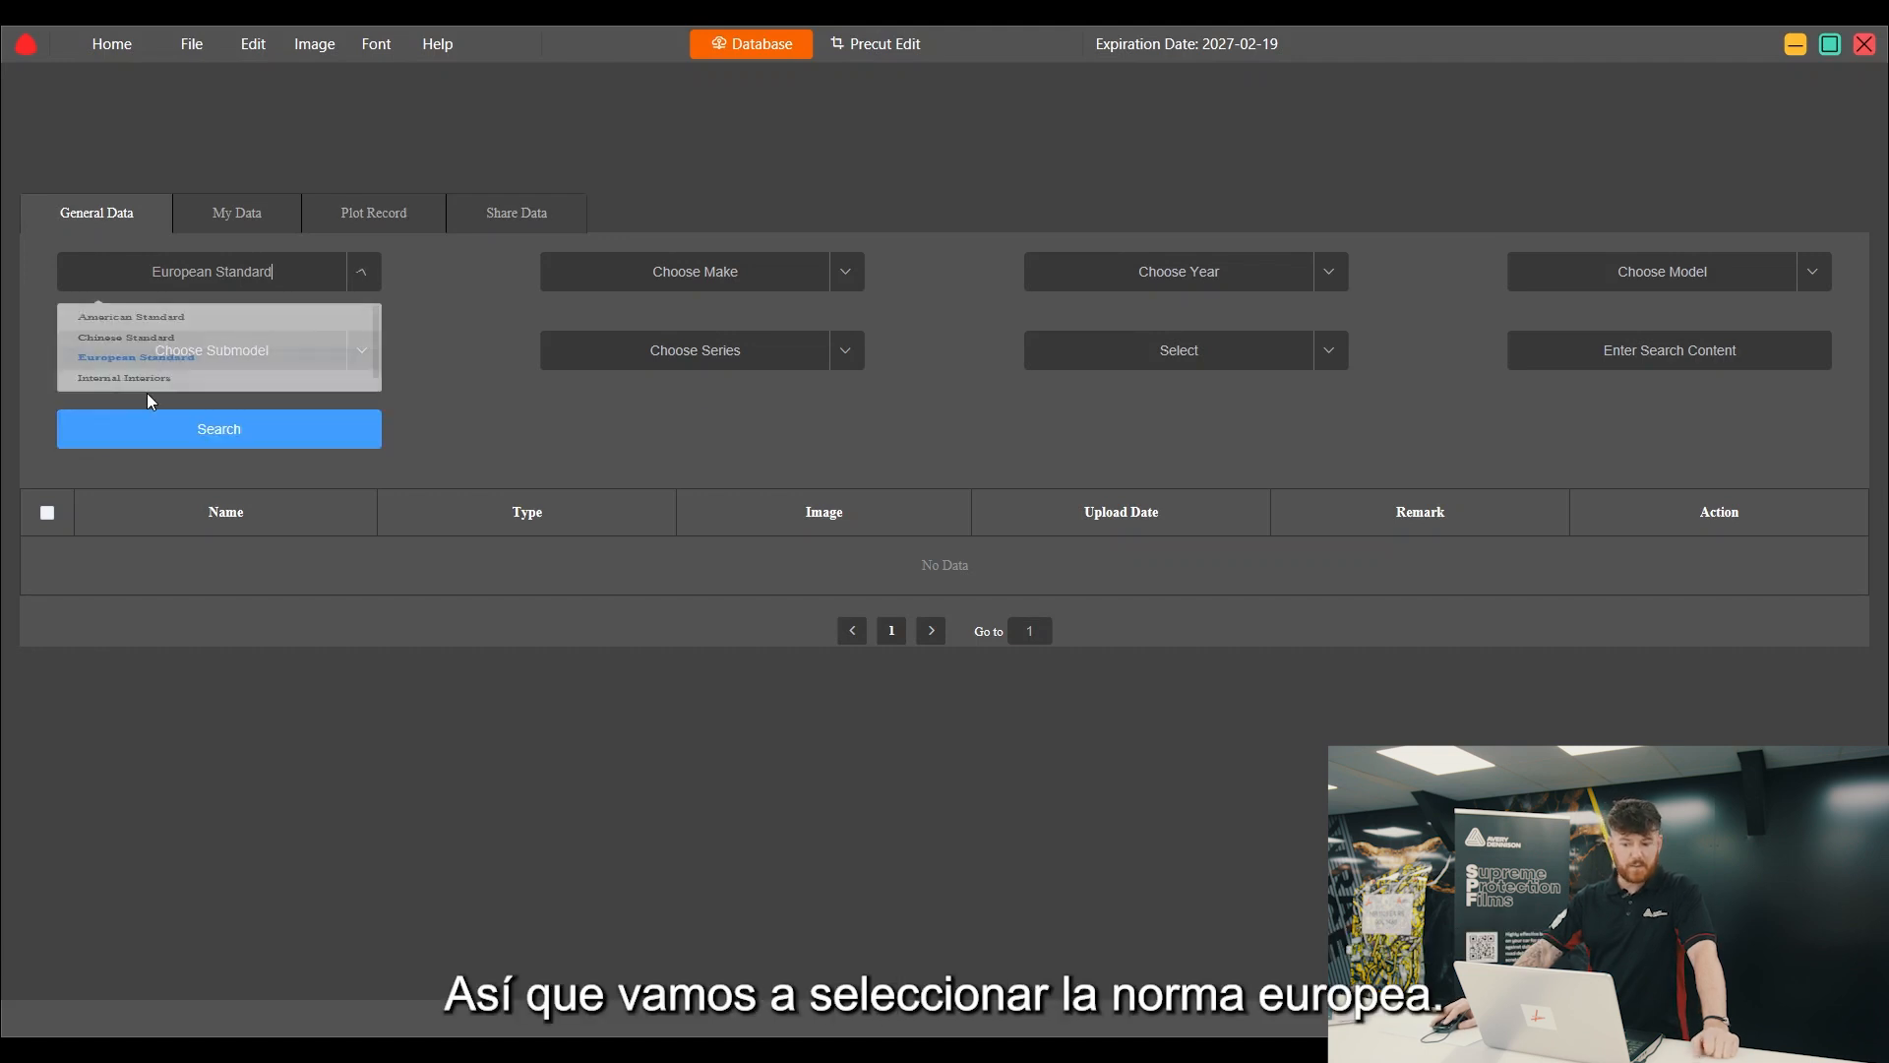
Step: Browse the available makes and set the vehicle make to BMW
left_click(849, 284)
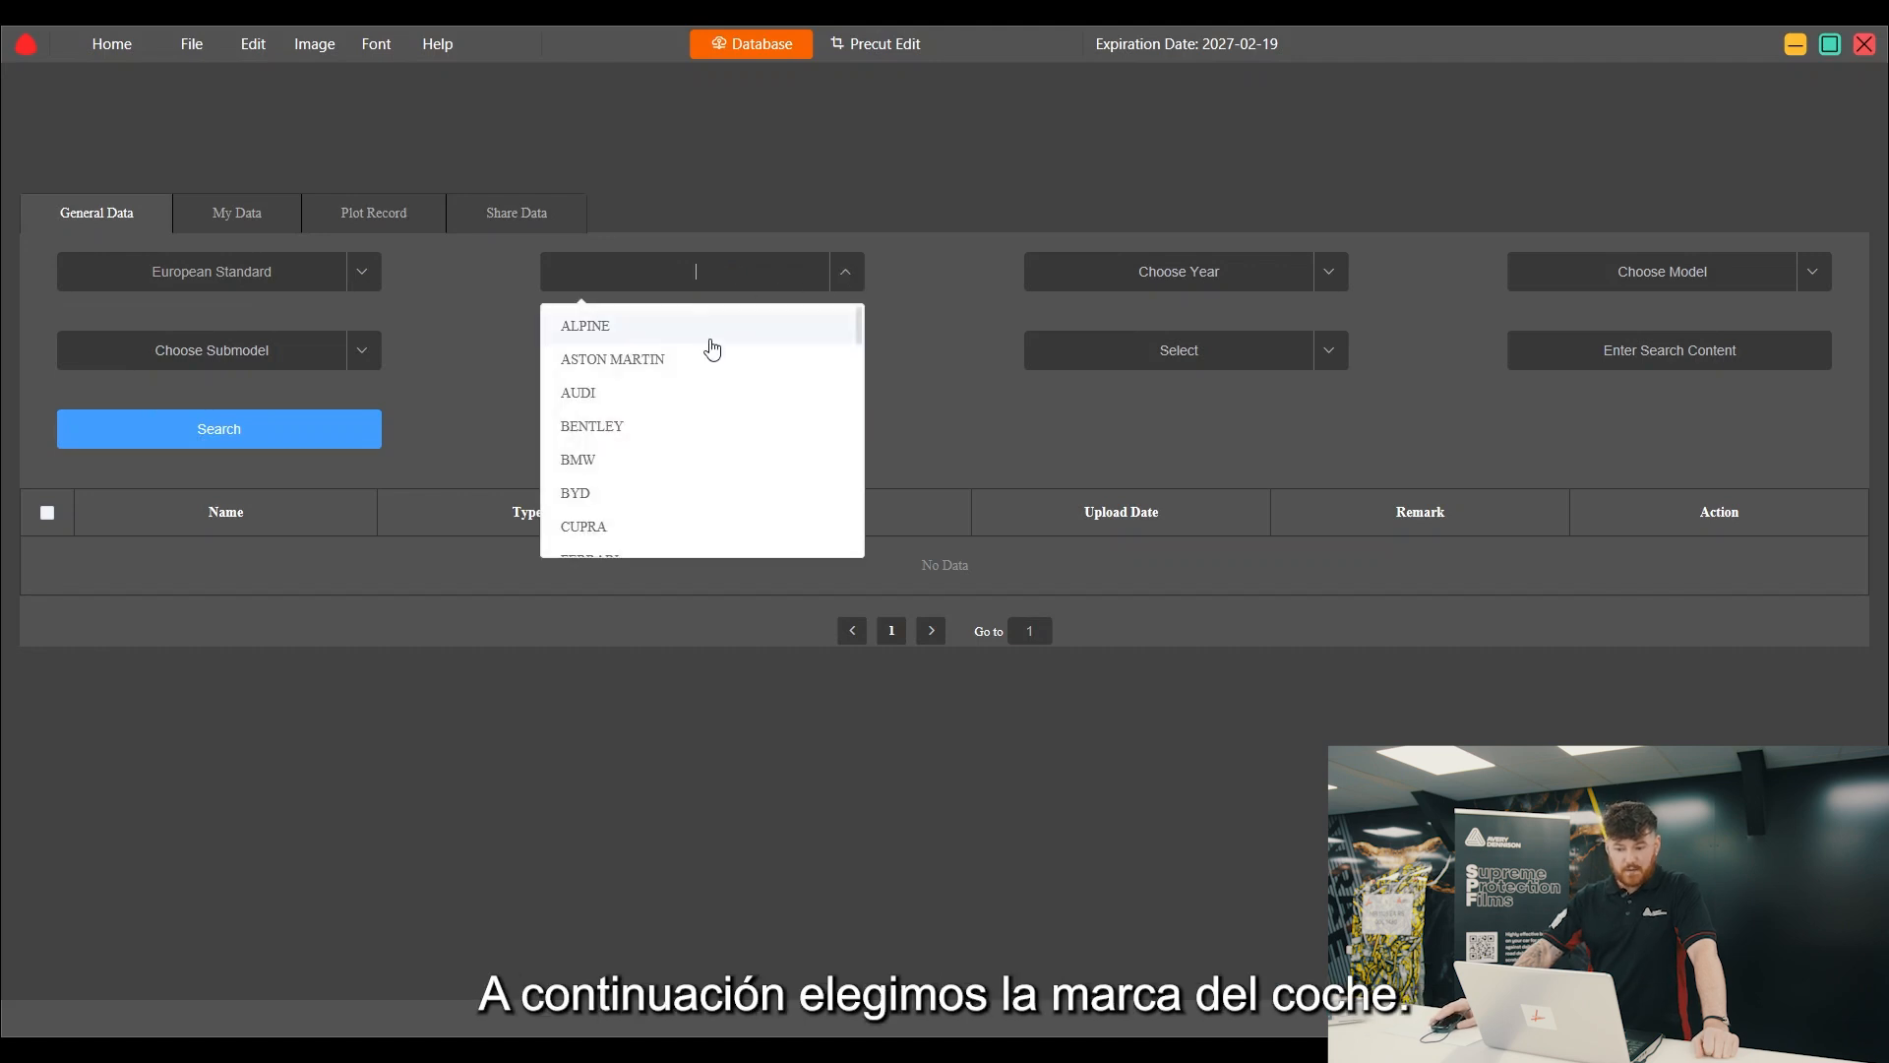
scroll(713, 344, "down", 2)
scroll(714, 340, "down", 6)
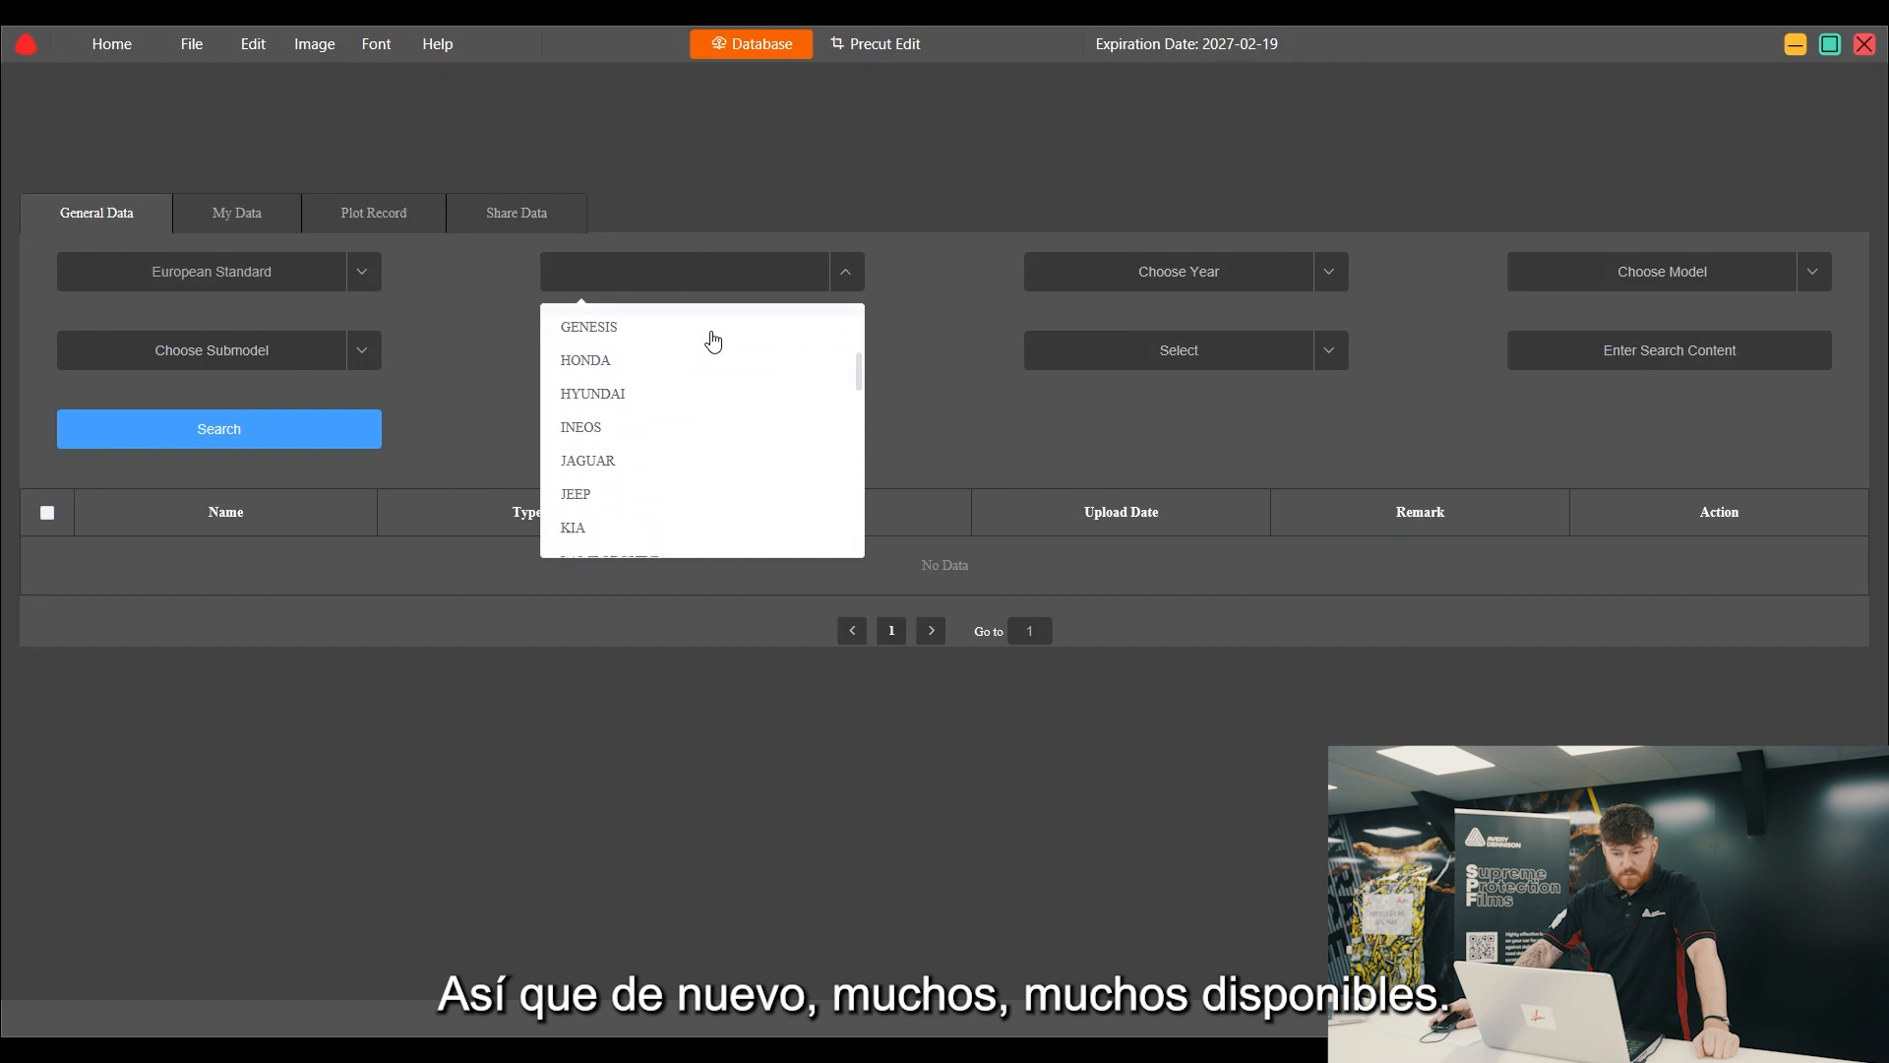
scroll(714, 344, "down", 3)
scroll(714, 355, "down", 5)
scroll(715, 366, "down", 5)
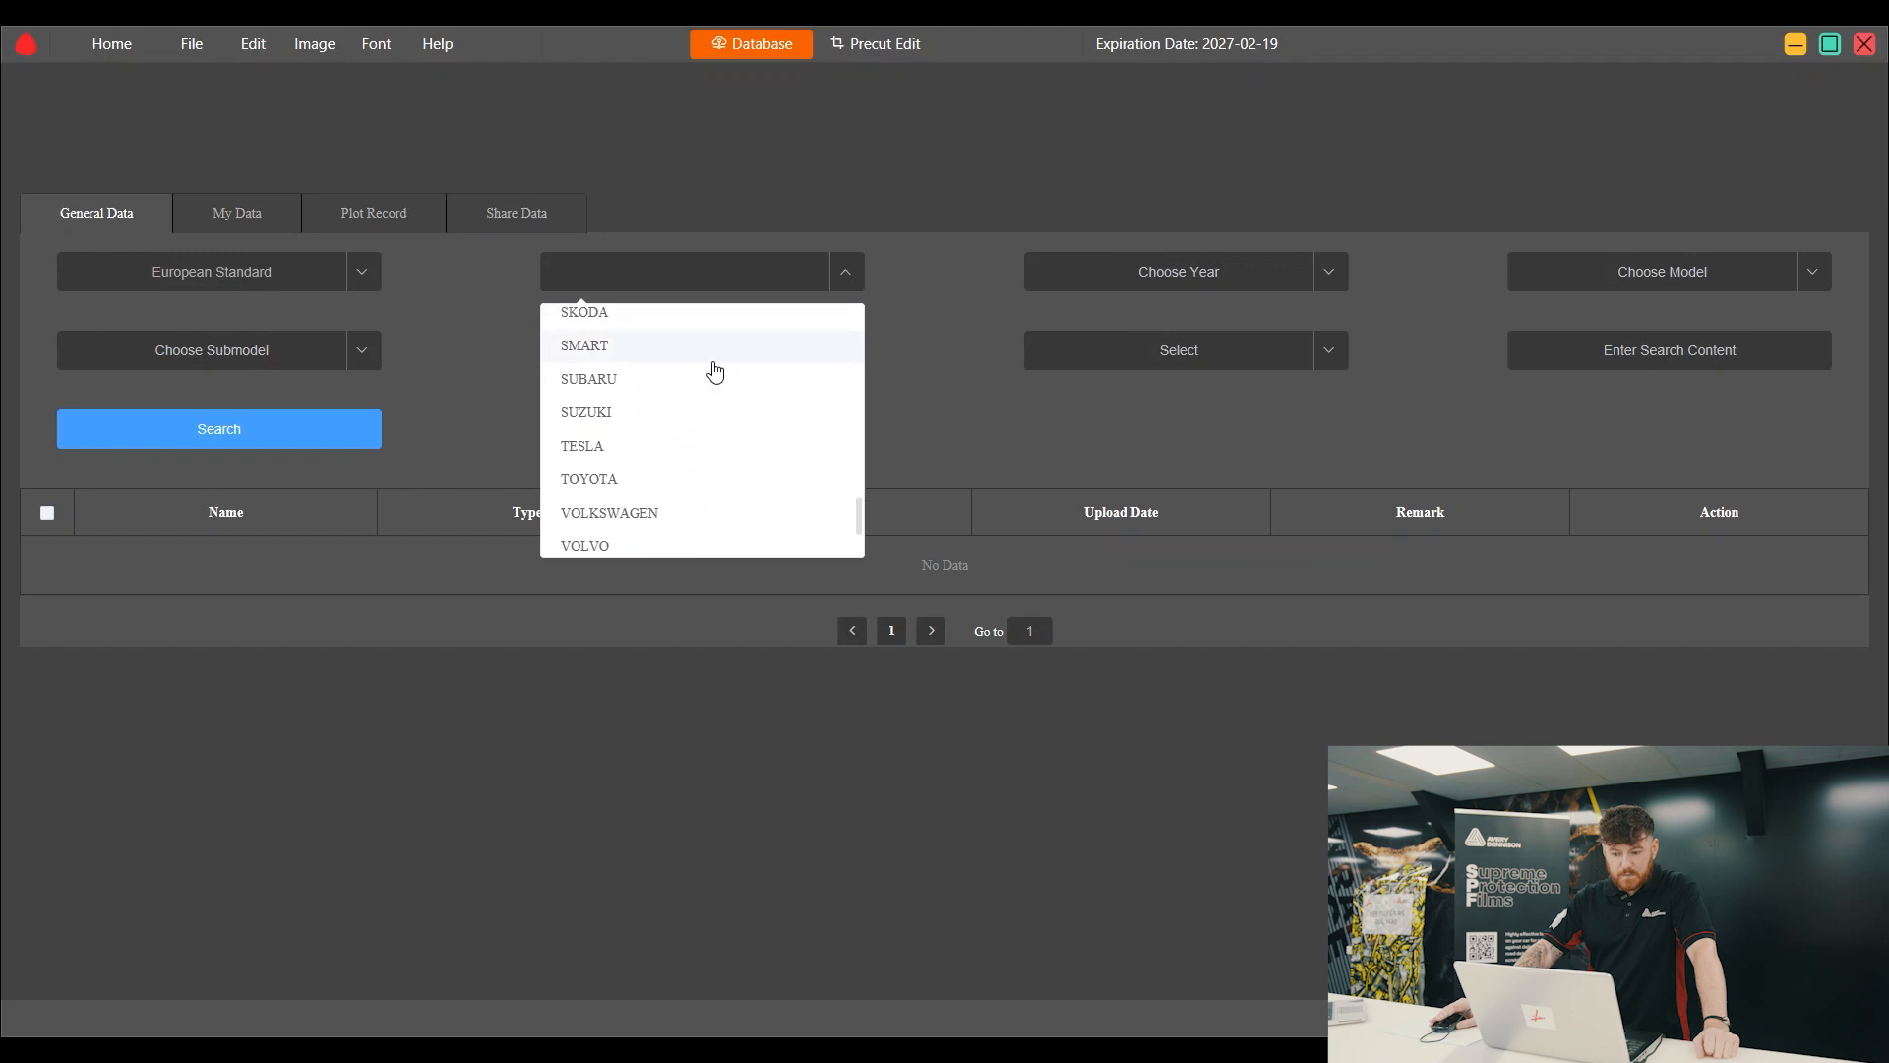
scroll(716, 384, "up", 3)
scroll(718, 462, "up", 10)
scroll(718, 454, "up", 5)
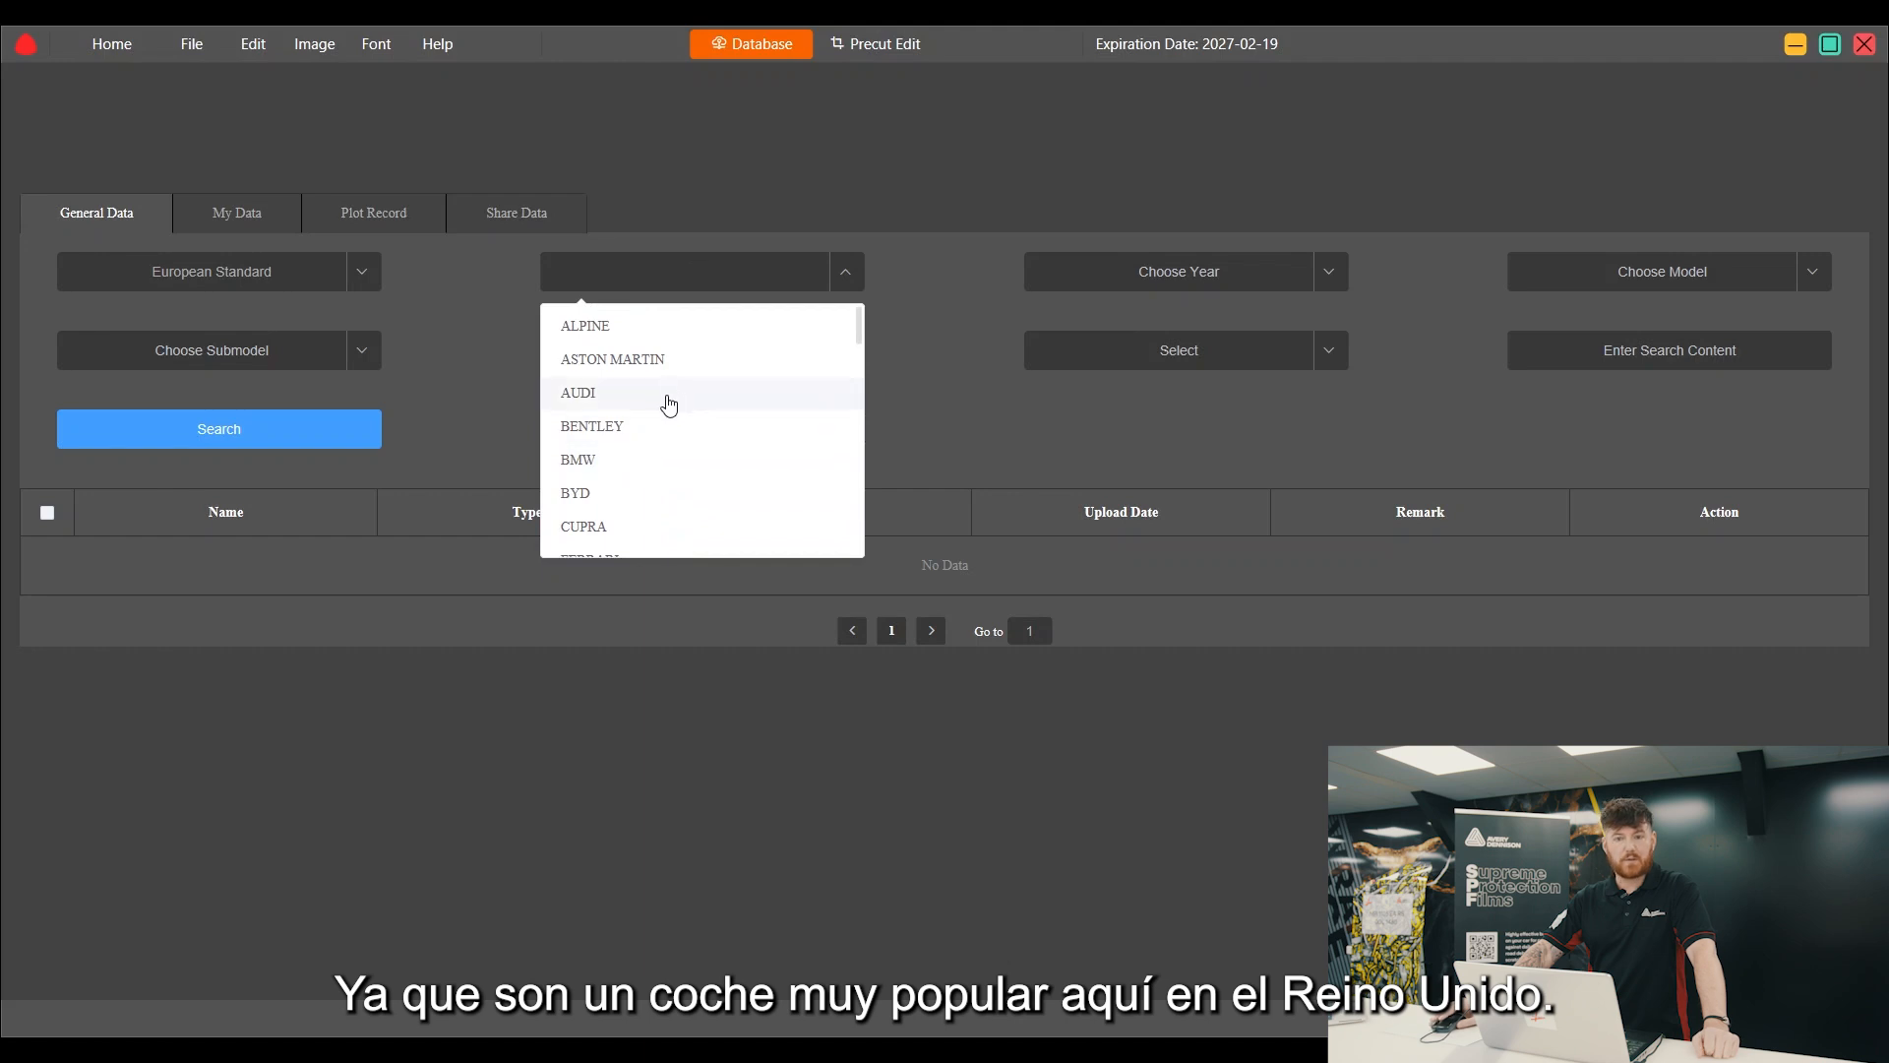
left_click(591, 461)
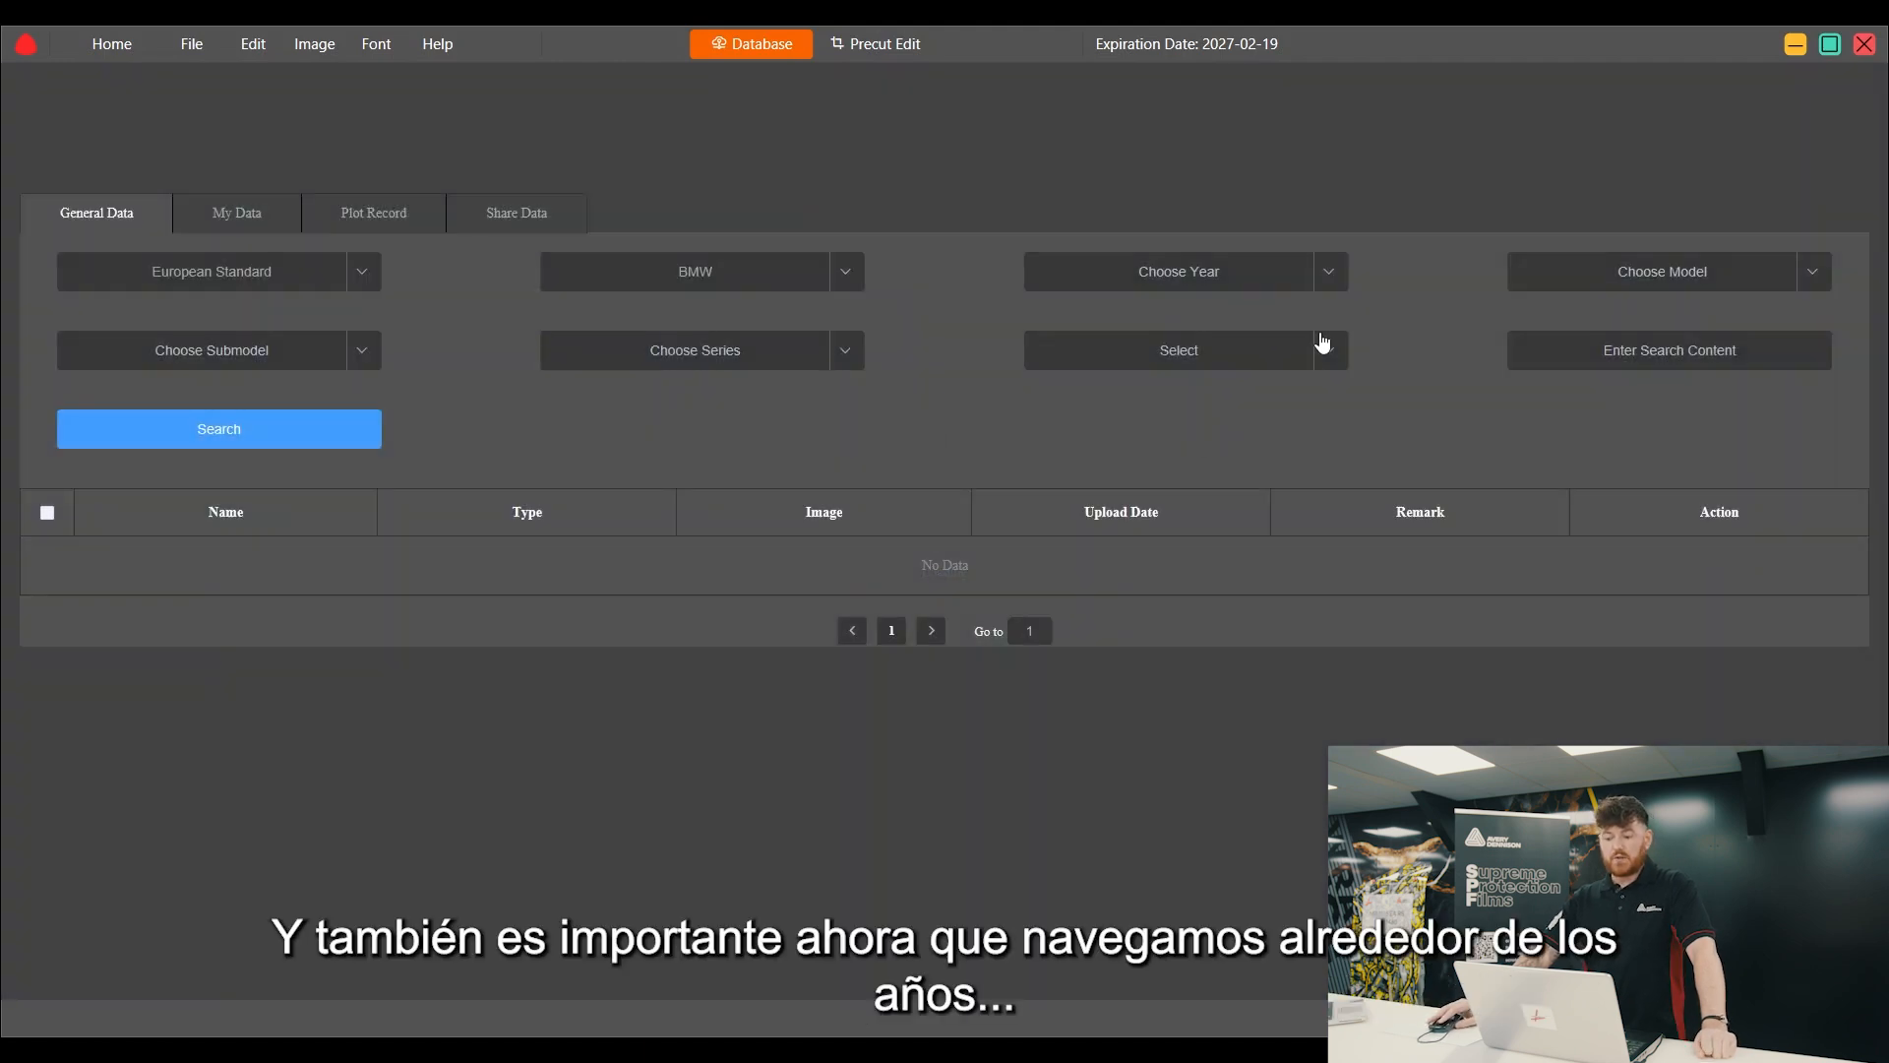
Step: Set the vehicle year to 2020 and look through the BMW models for the M4
left_click(1329, 284)
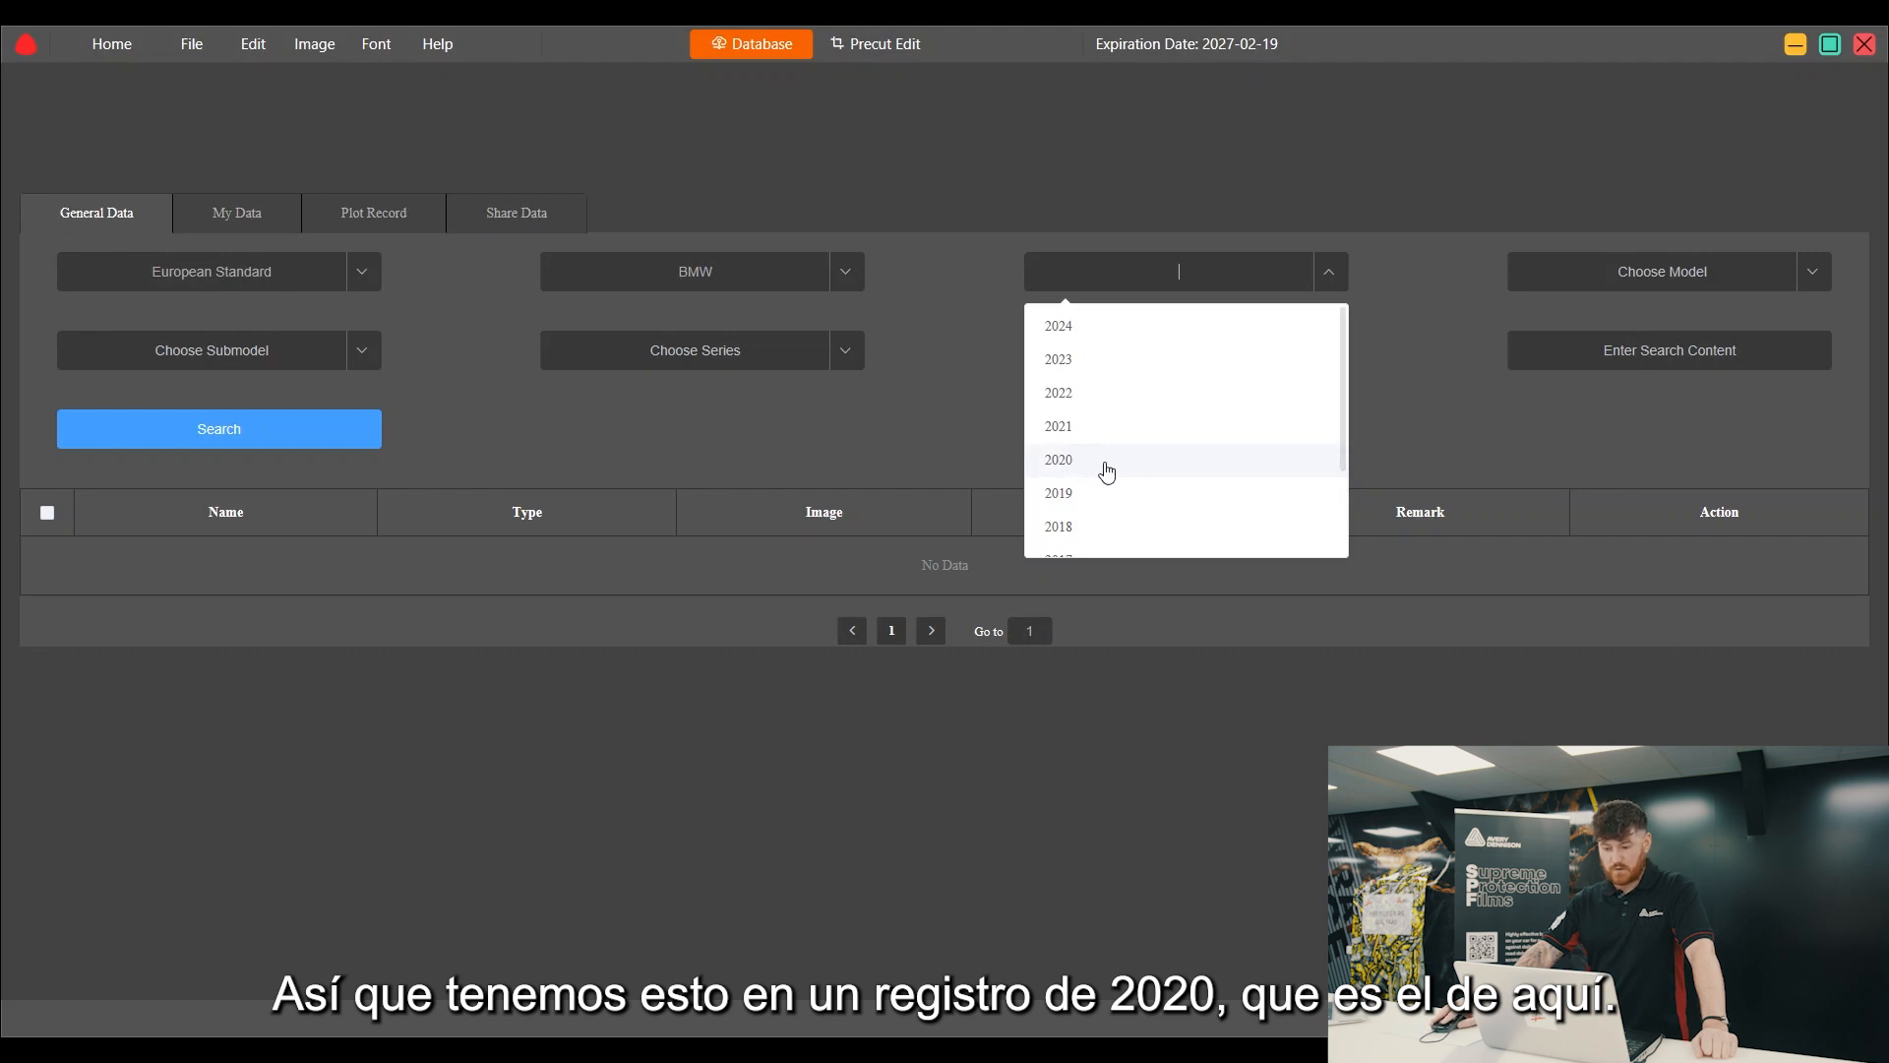
left_click(1203, 469)
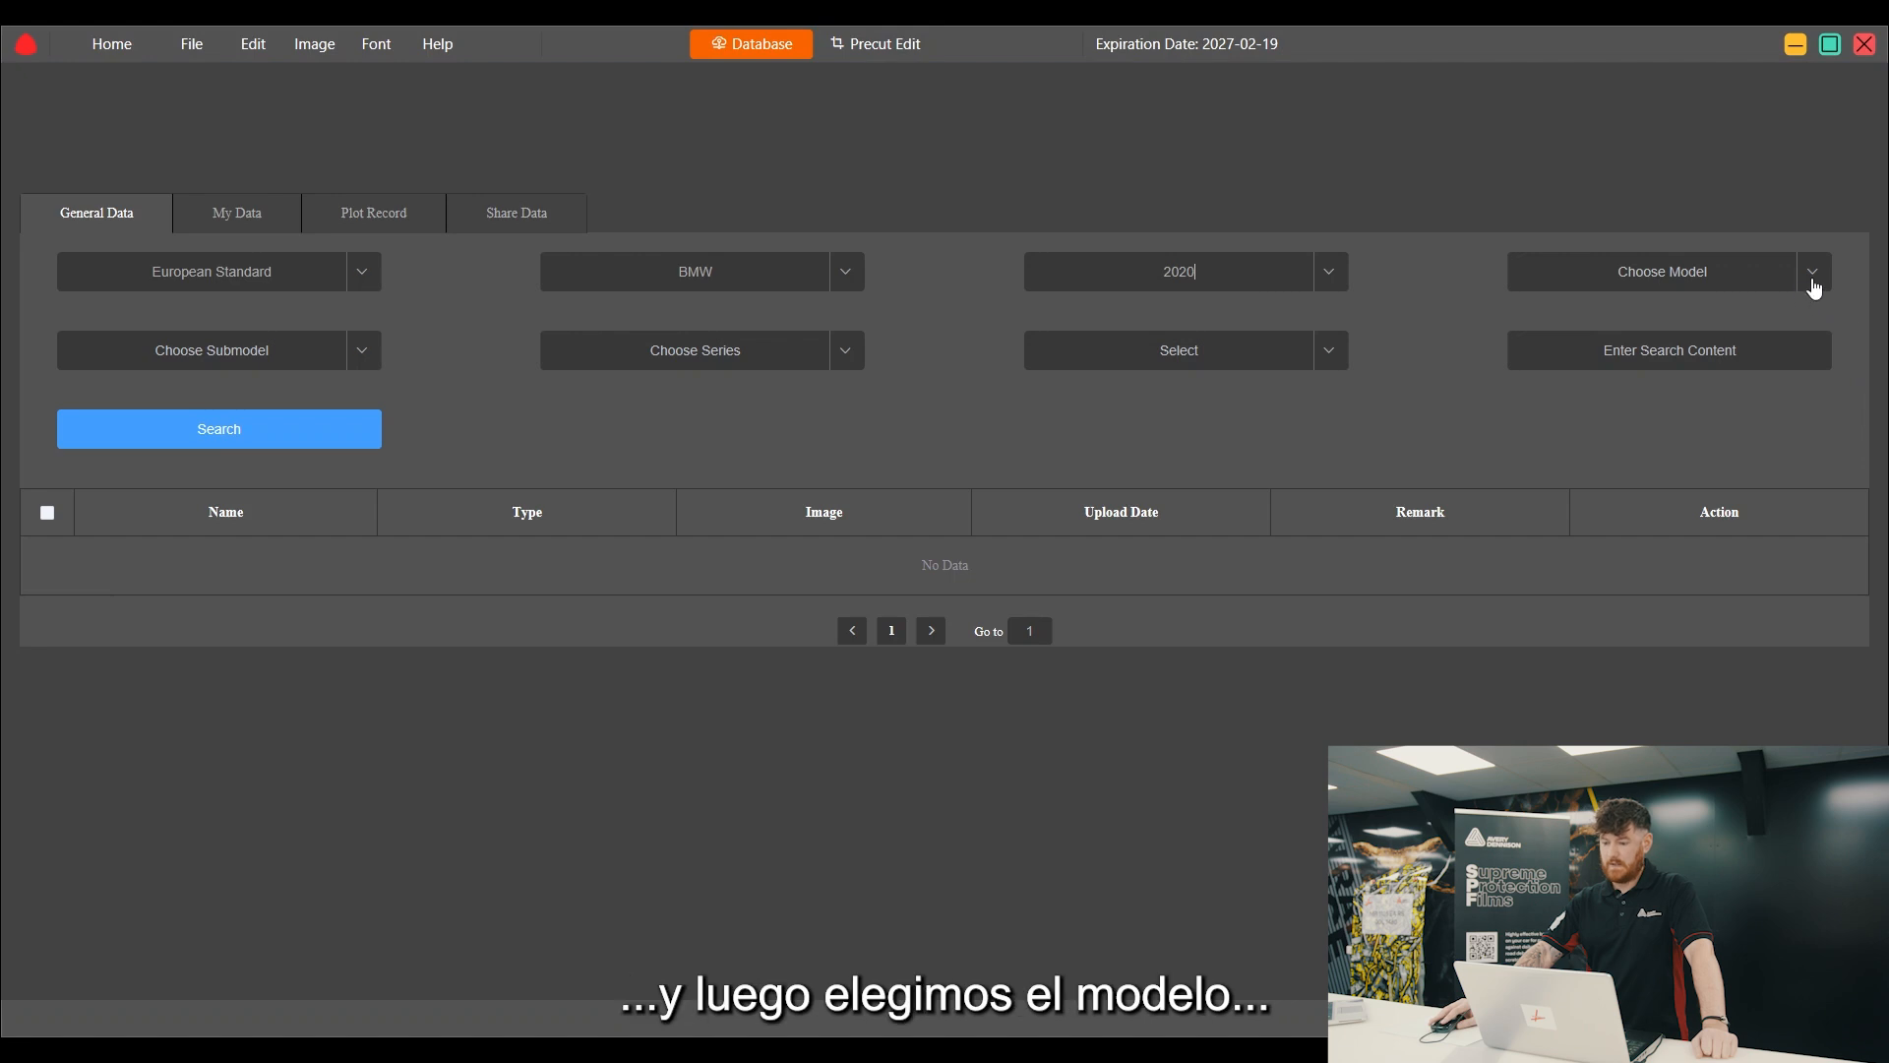
left_click(1813, 285)
scroll(1639, 404, "down", 5)
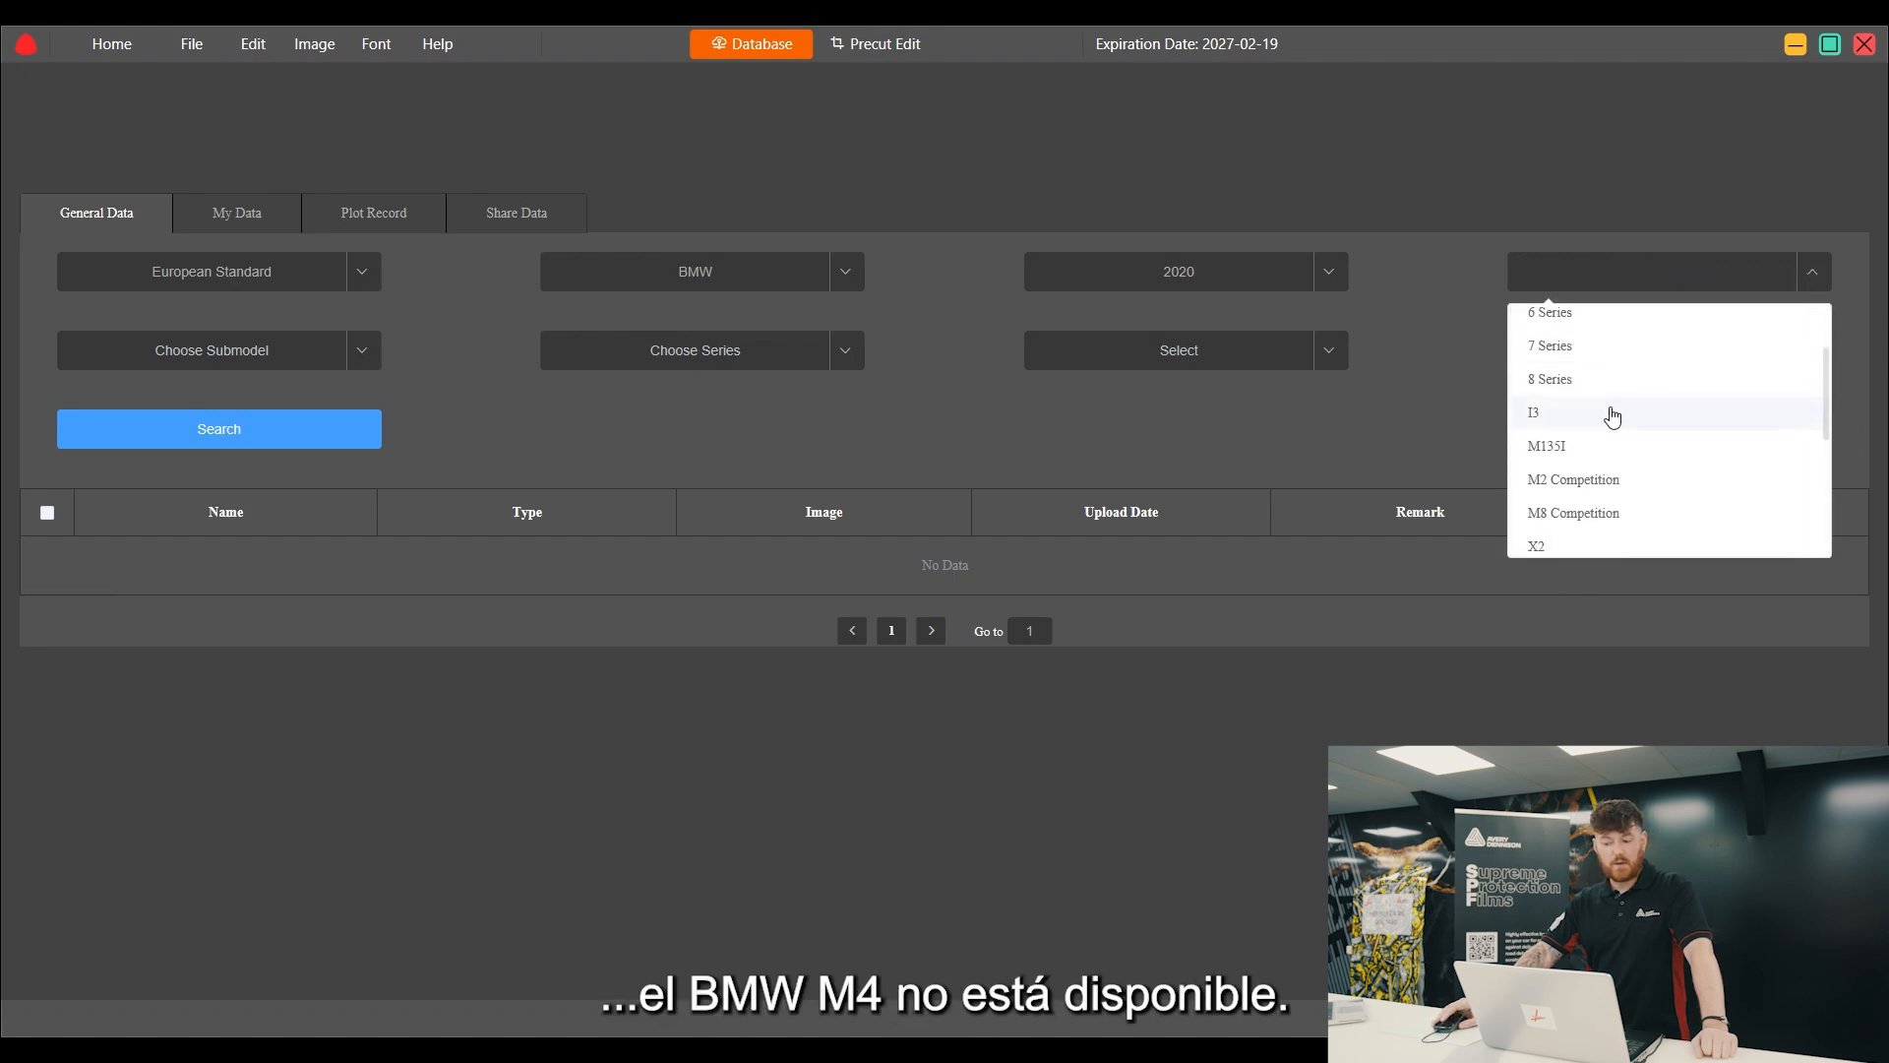
scroll(1619, 423, "down", 3)
scroll(1626, 472, "up", 1)
scroll(1619, 487, "up", 8)
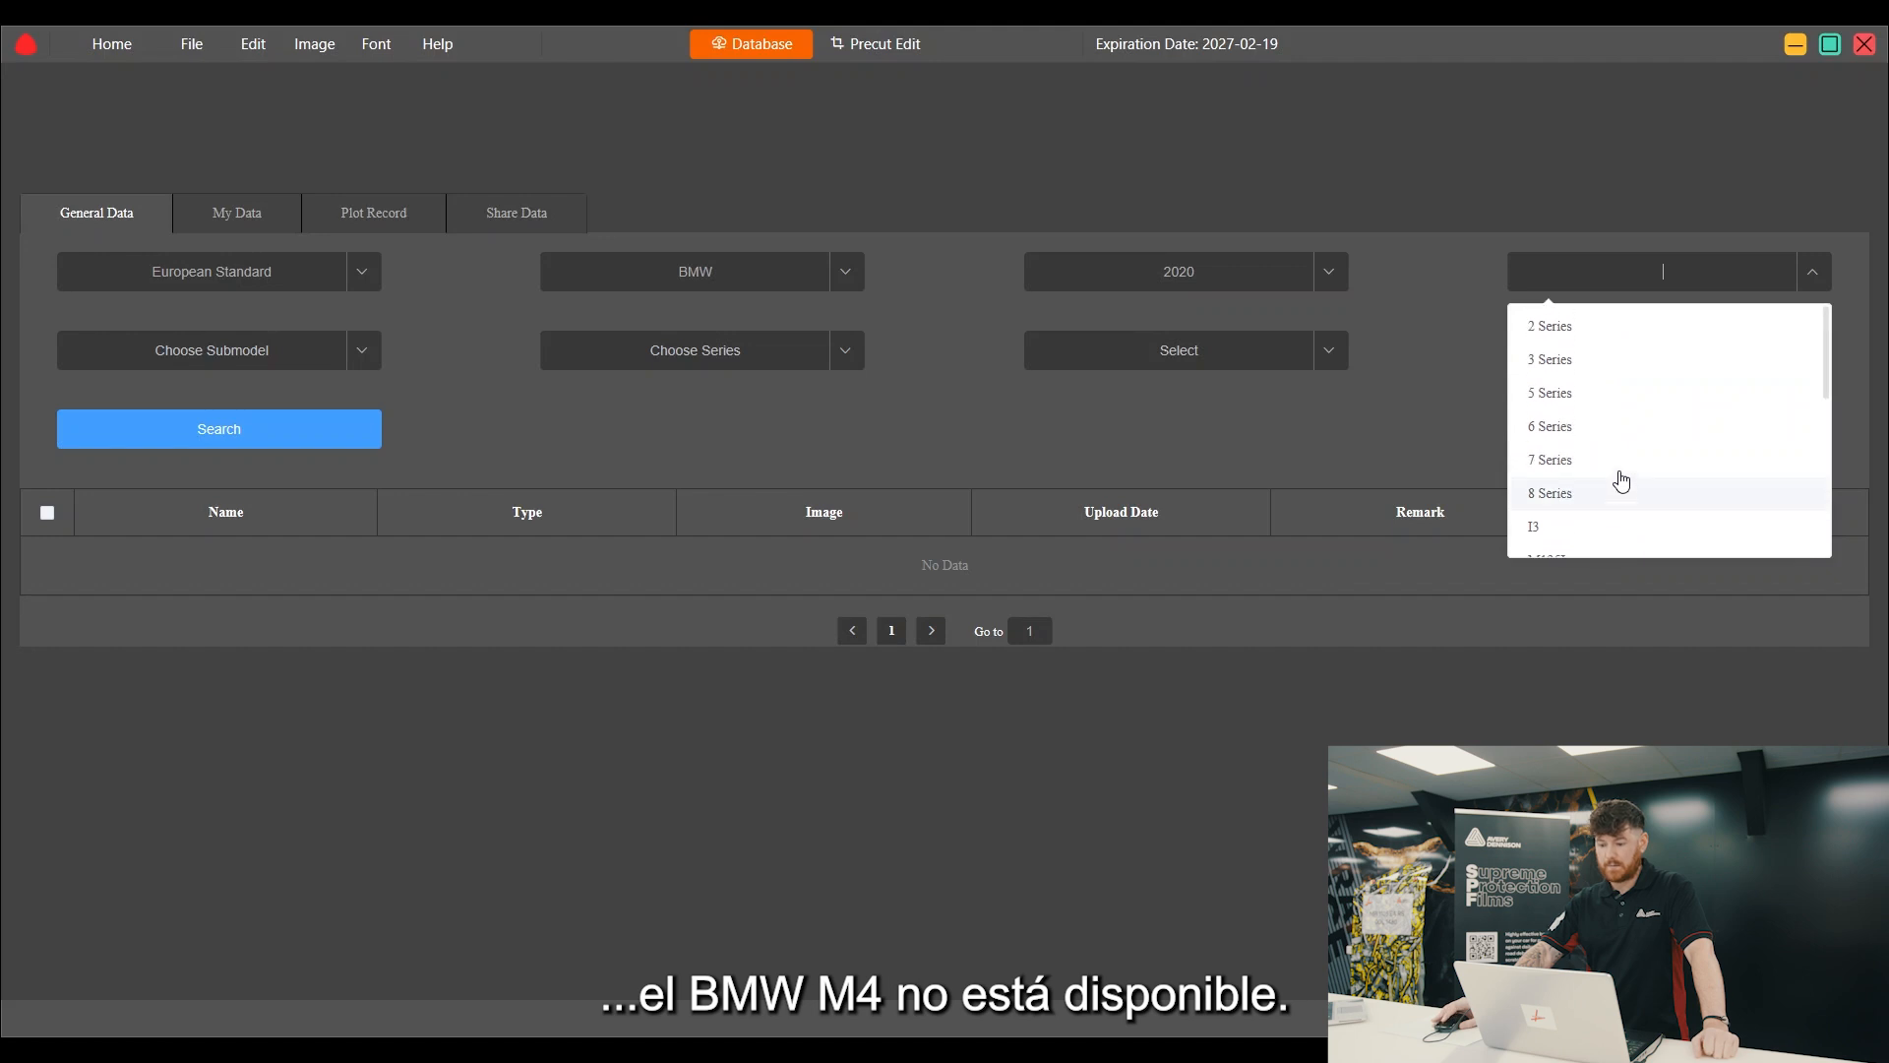
Step: Set the vehicle year to 2019 and the model to M4
left_click(1344, 283)
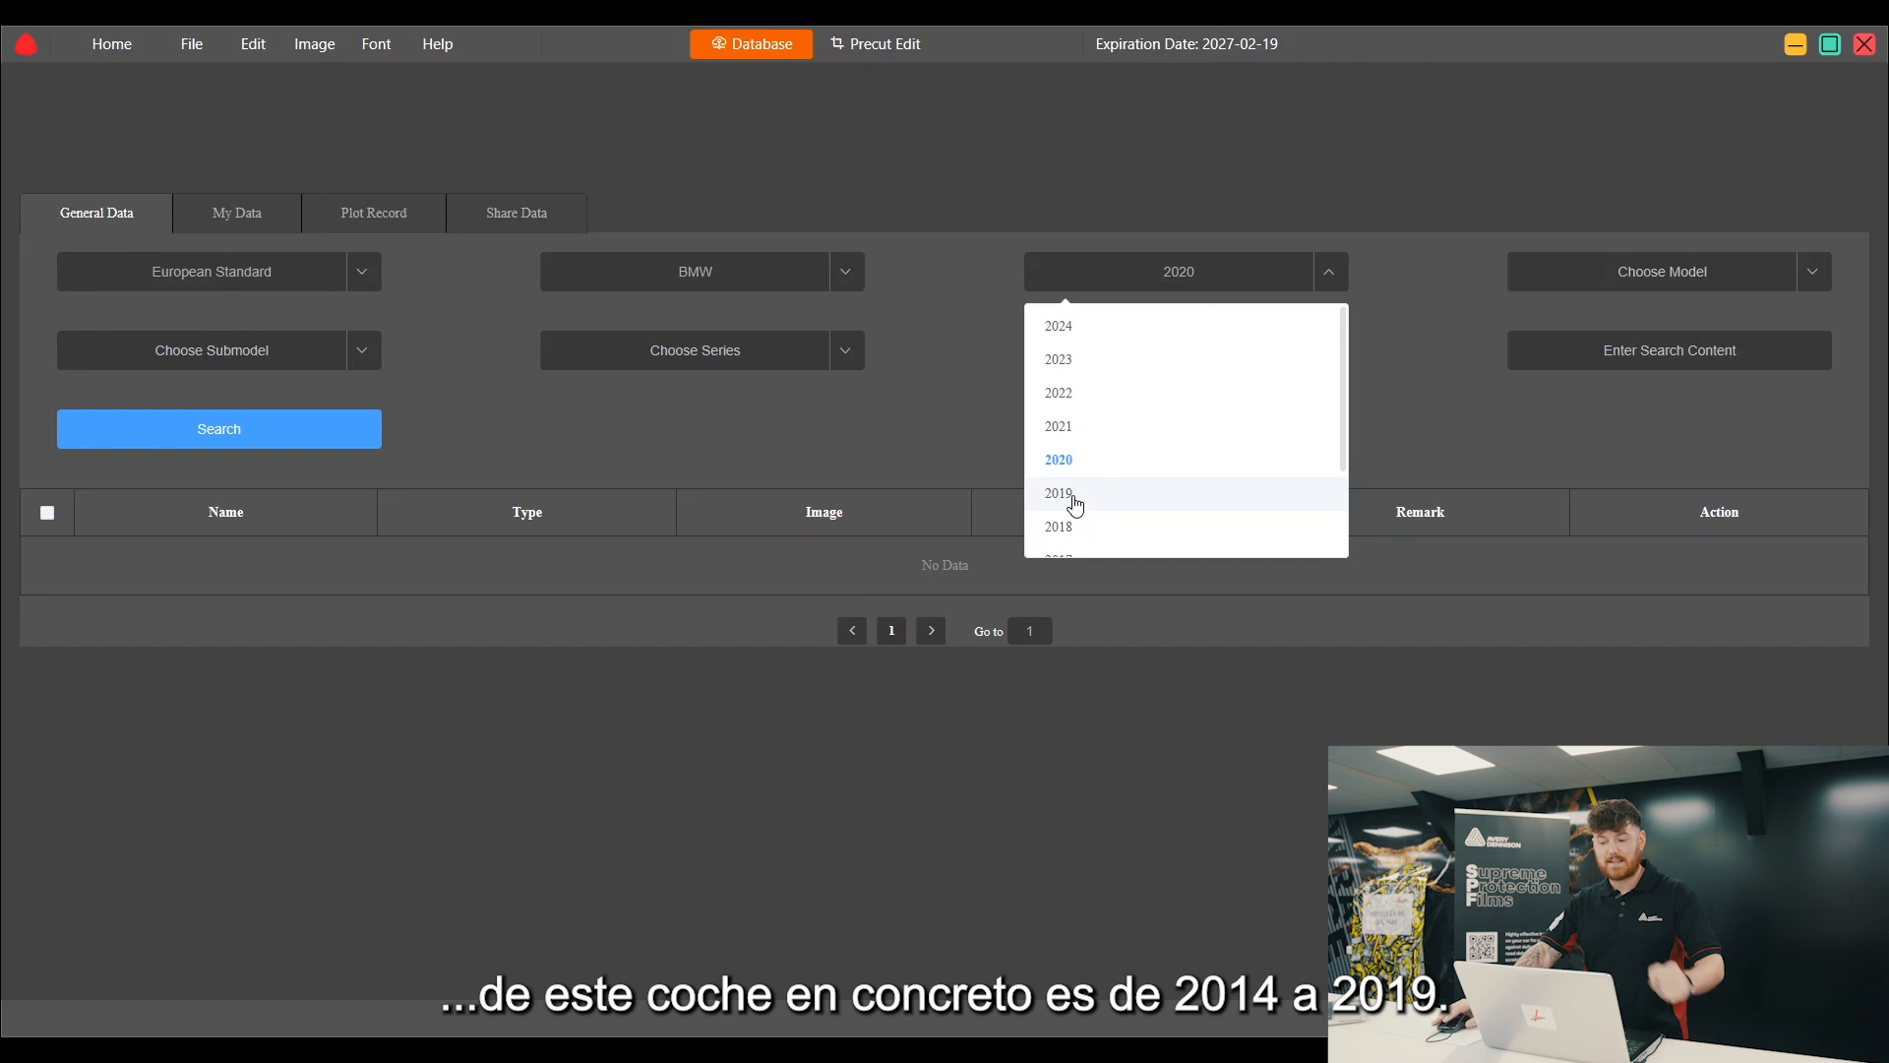
left_click(1060, 493)
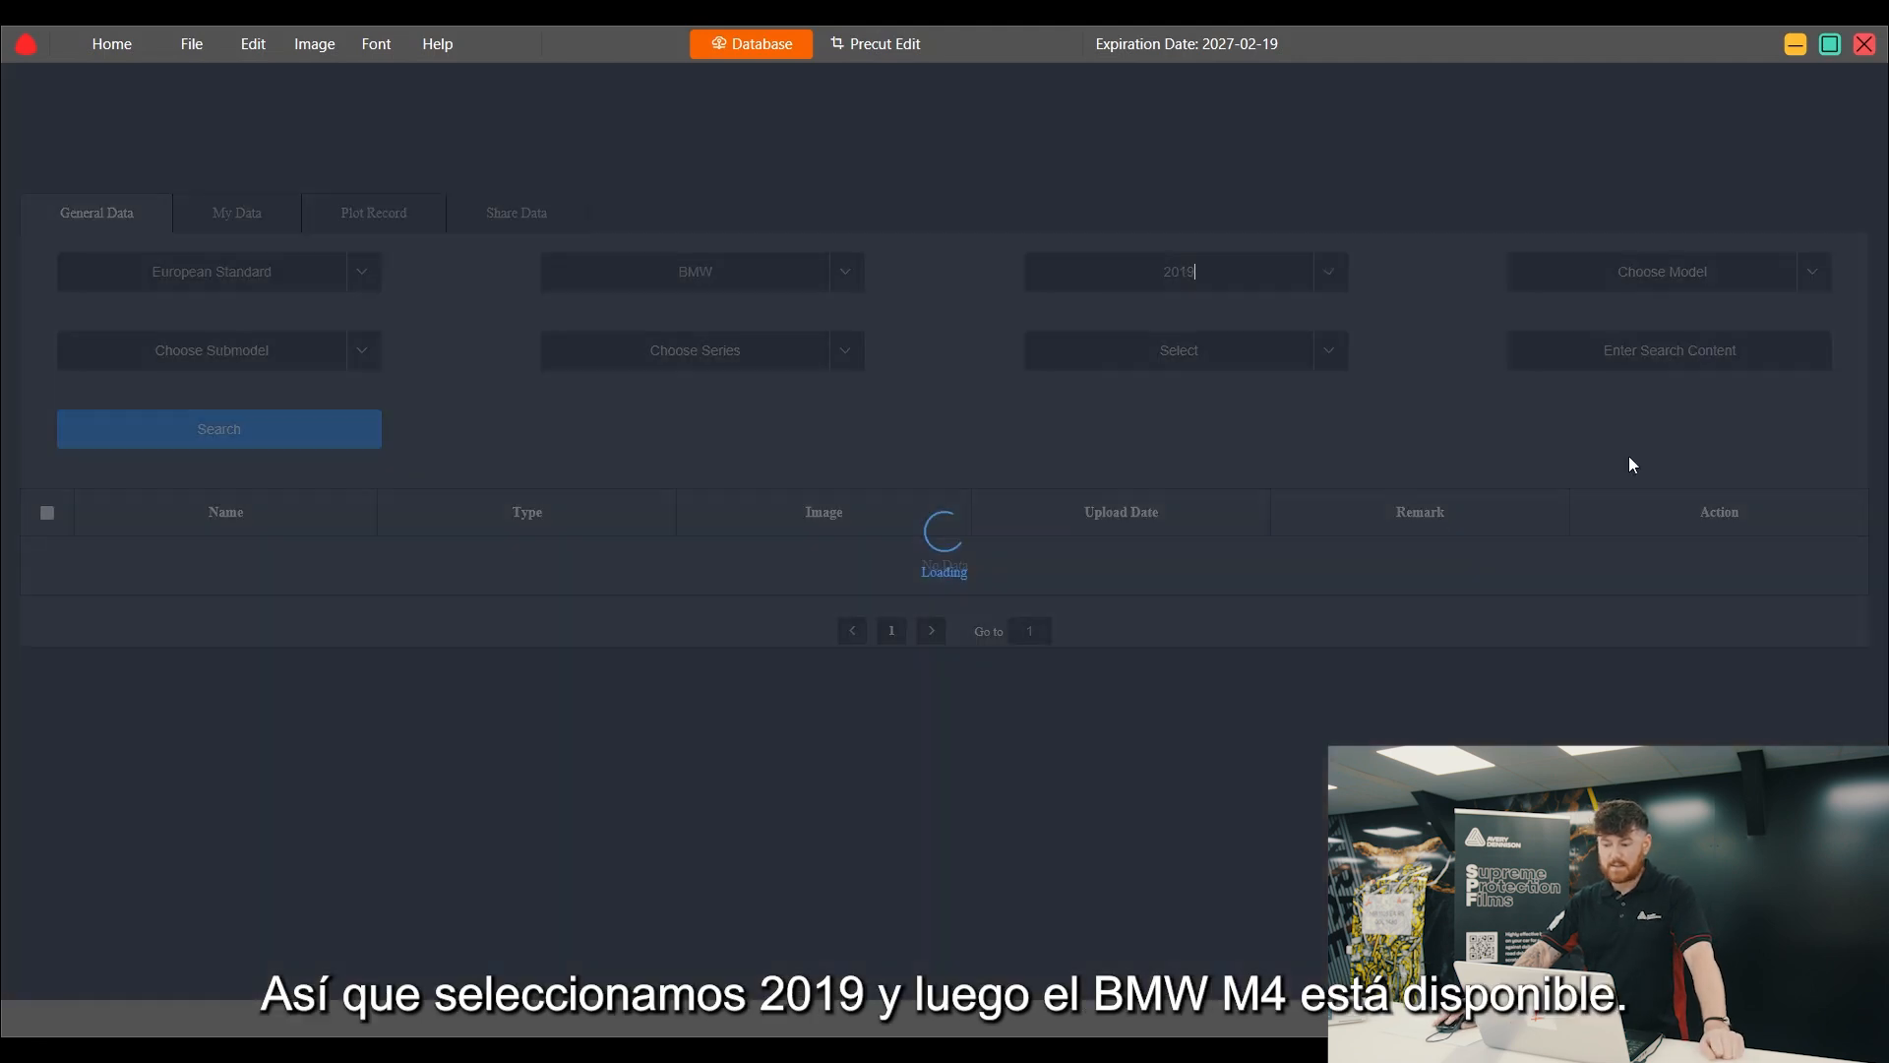
left_click(1814, 284)
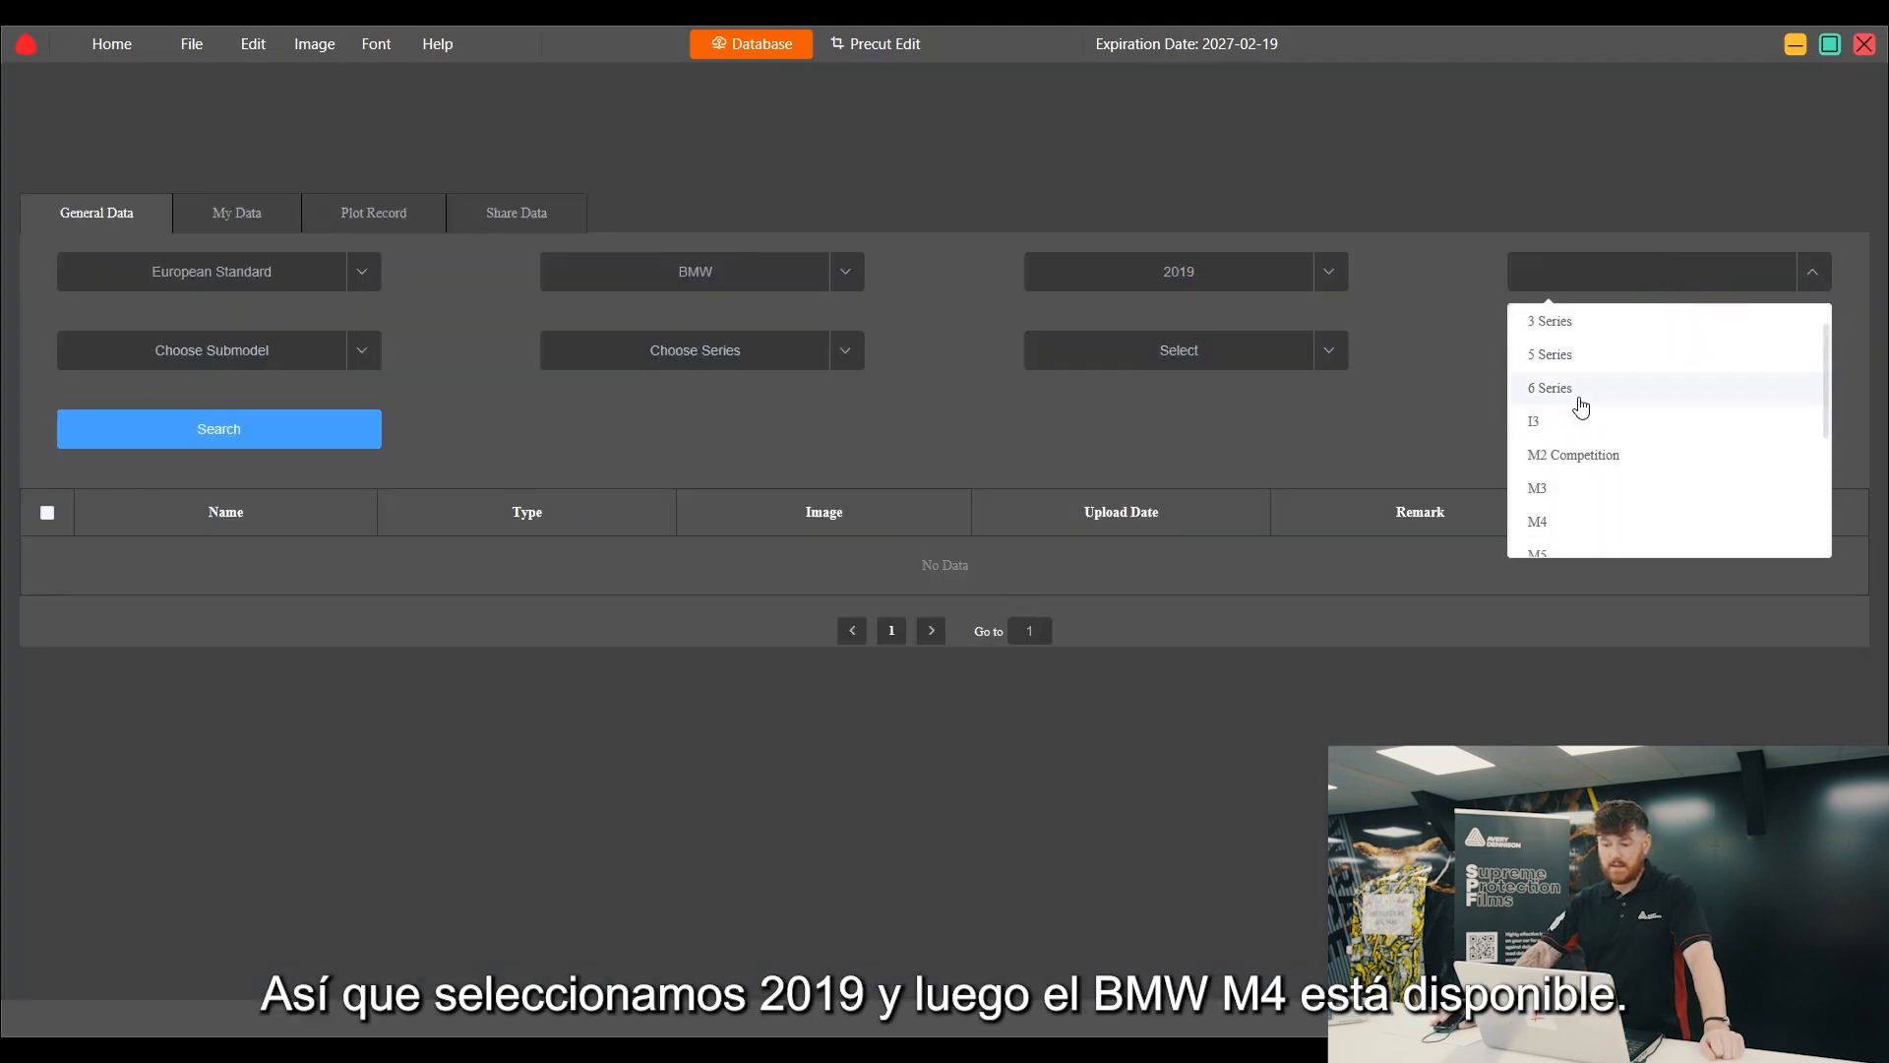
left_click(1547, 523)
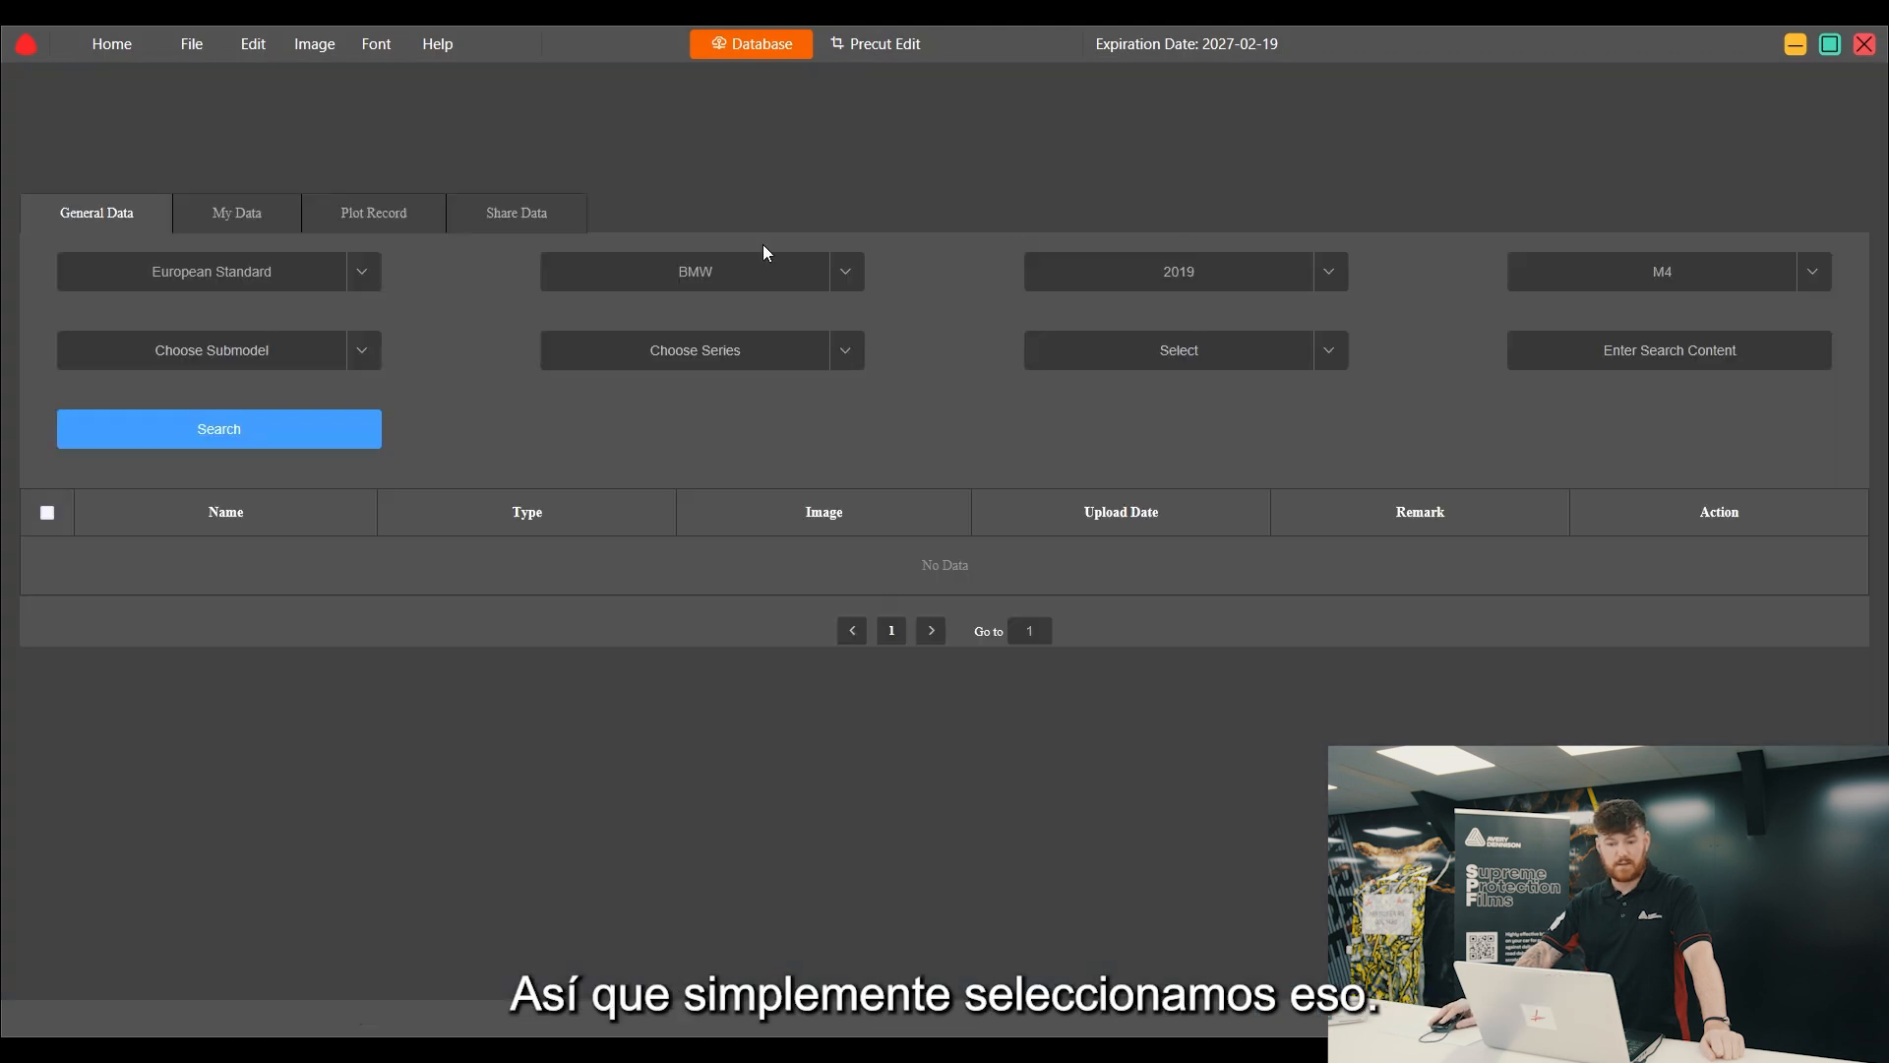
Step: Set the submodel to Coupe, check the series options, and open the Full car exterior pattern for editing
left_click(363, 366)
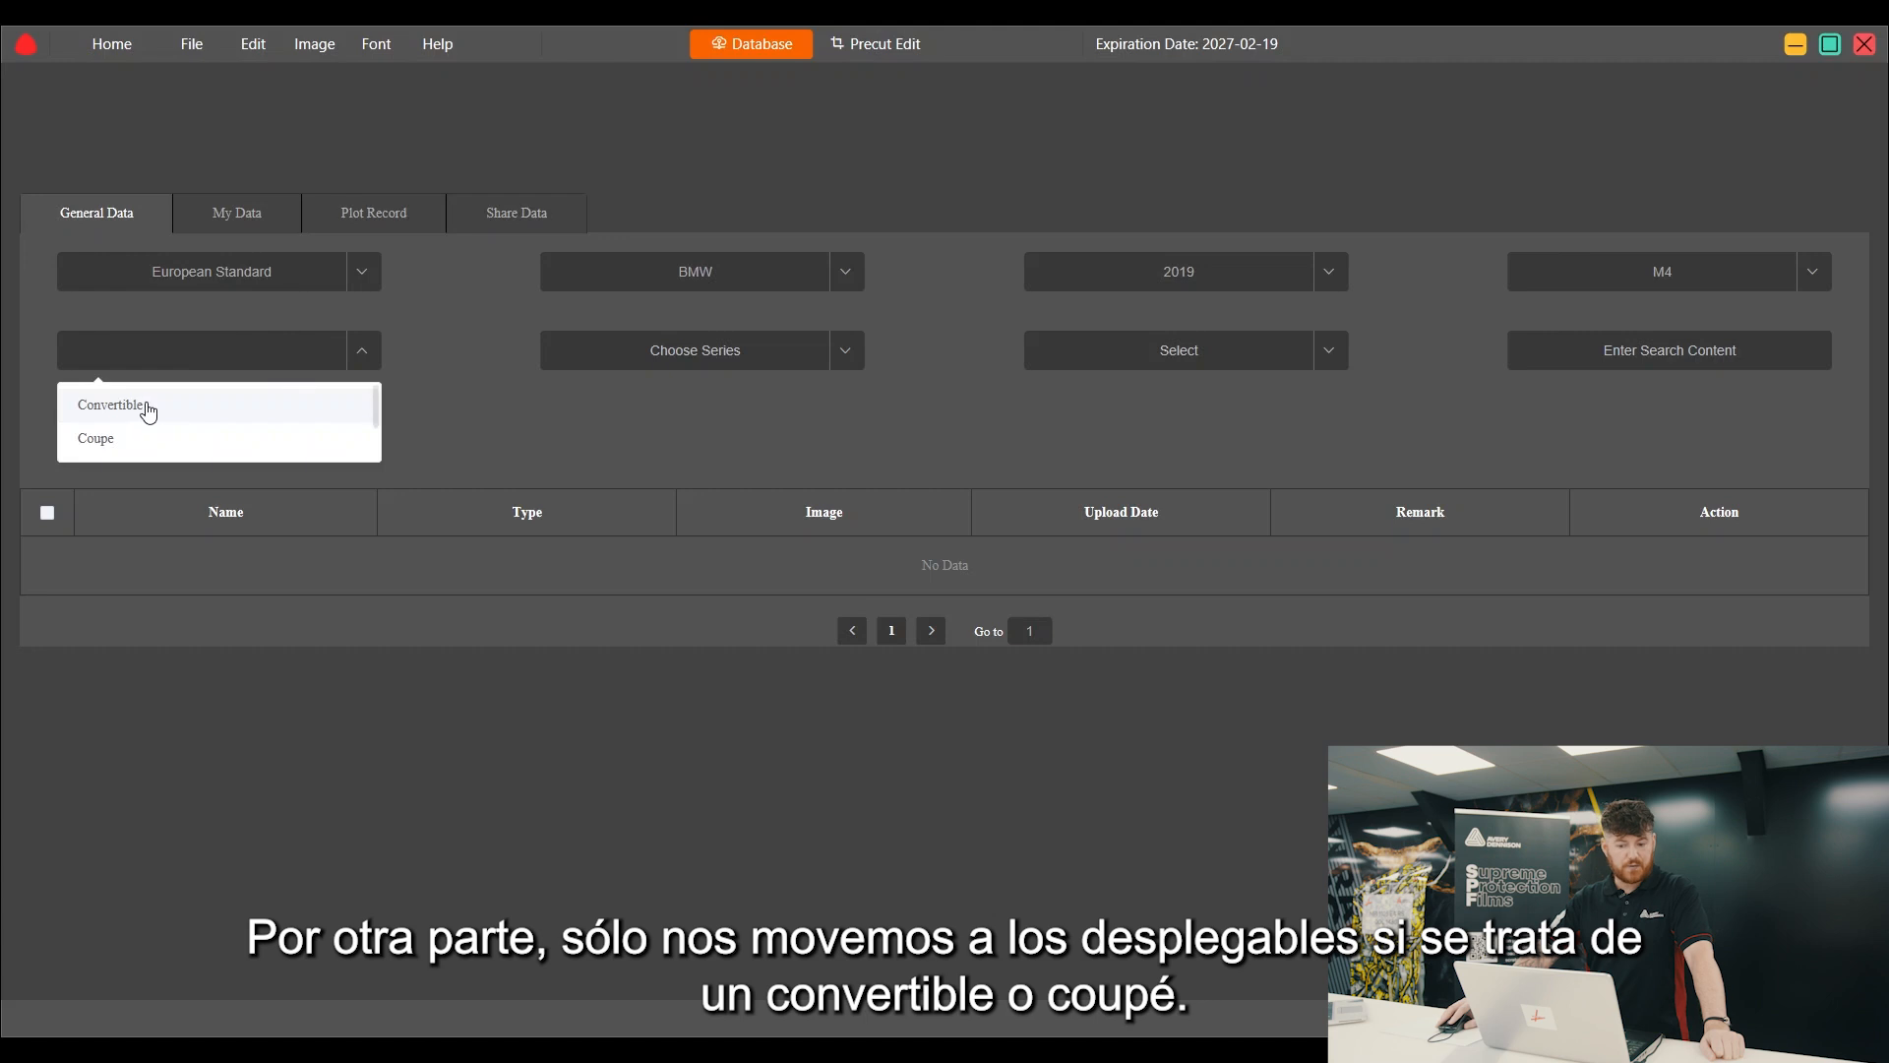
left_click(119, 443)
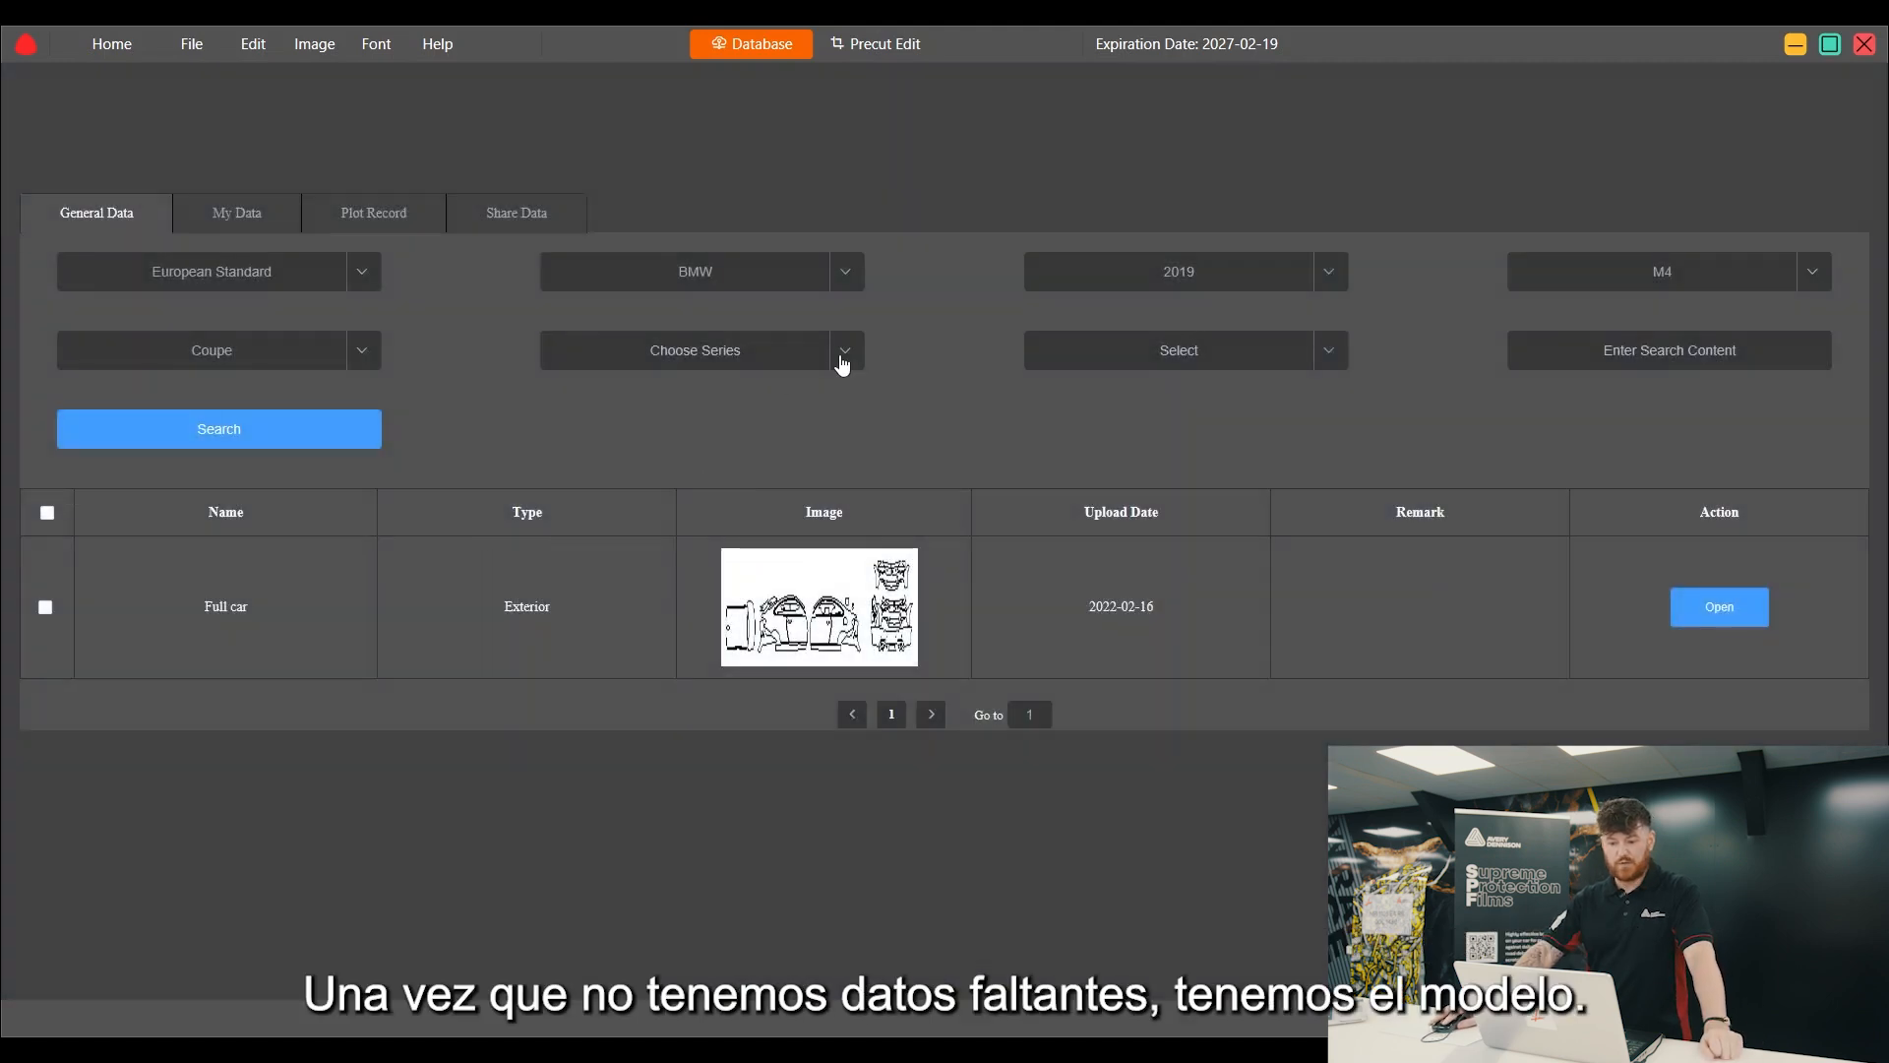
left_click(843, 360)
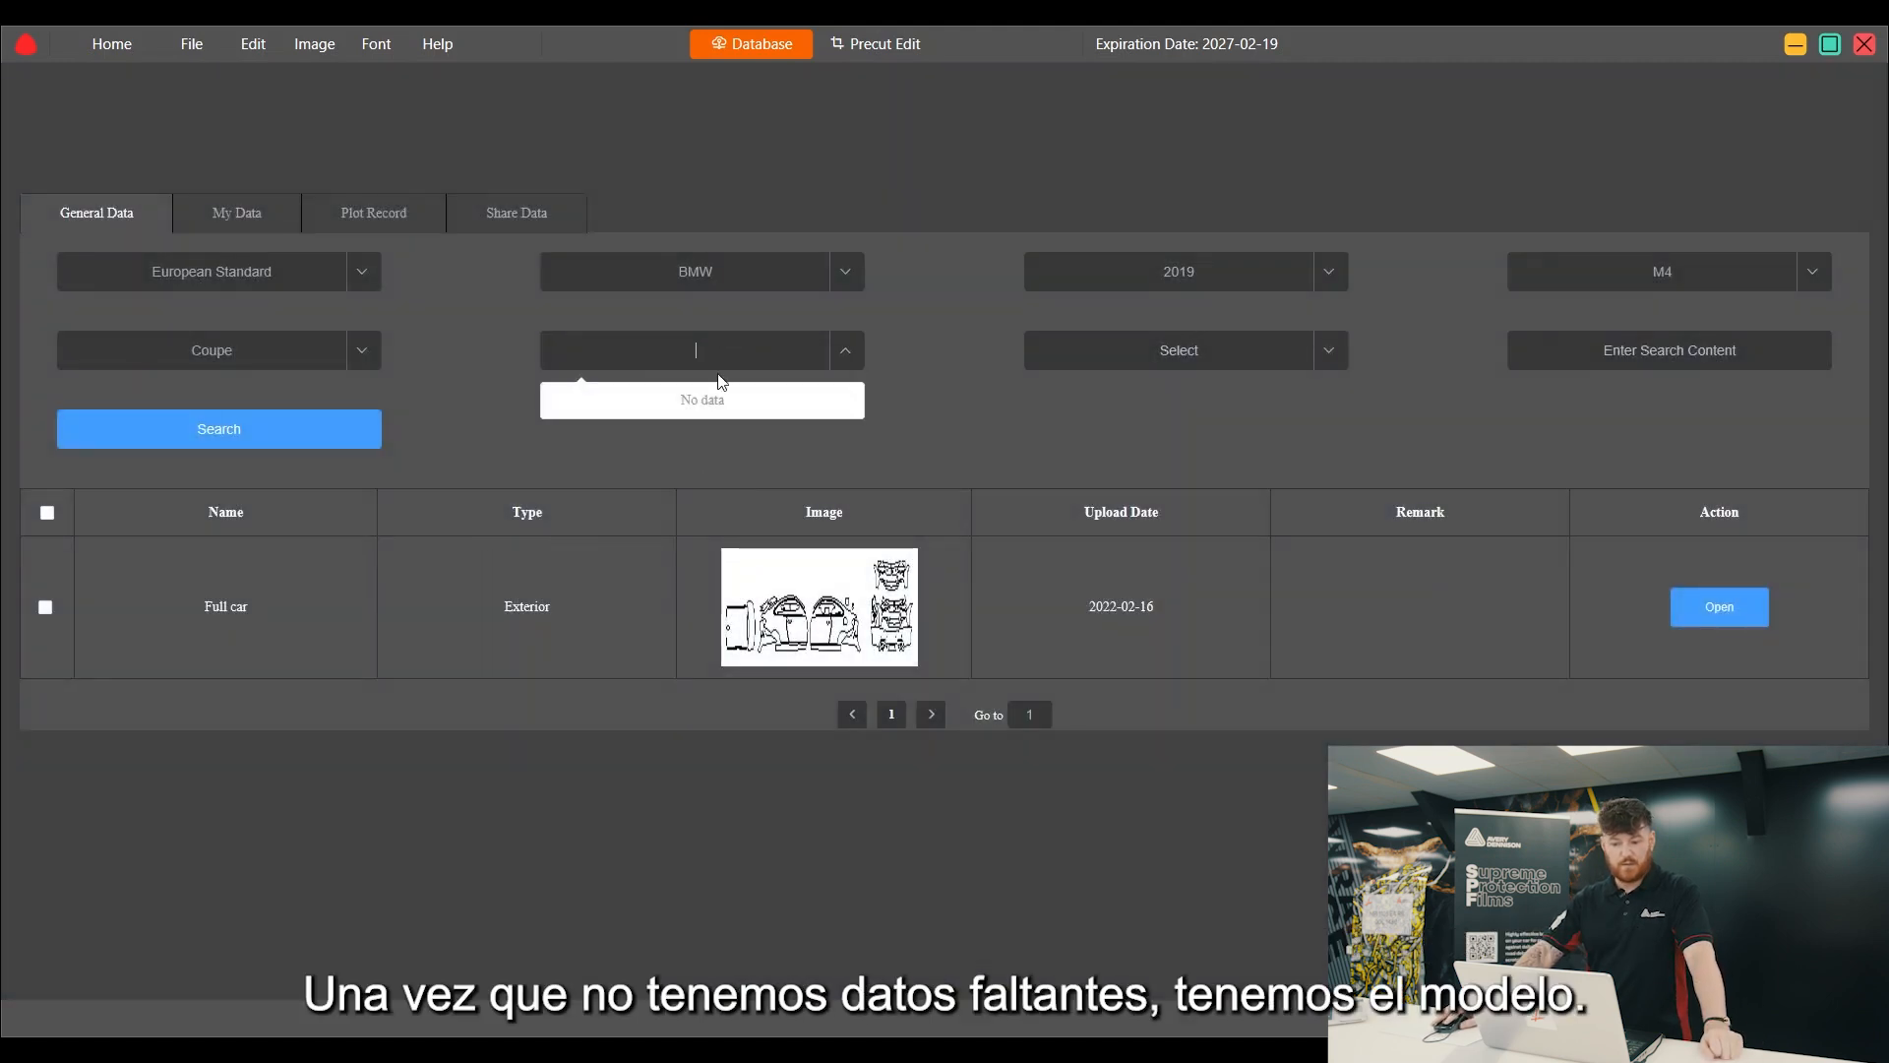
left_click(970, 392)
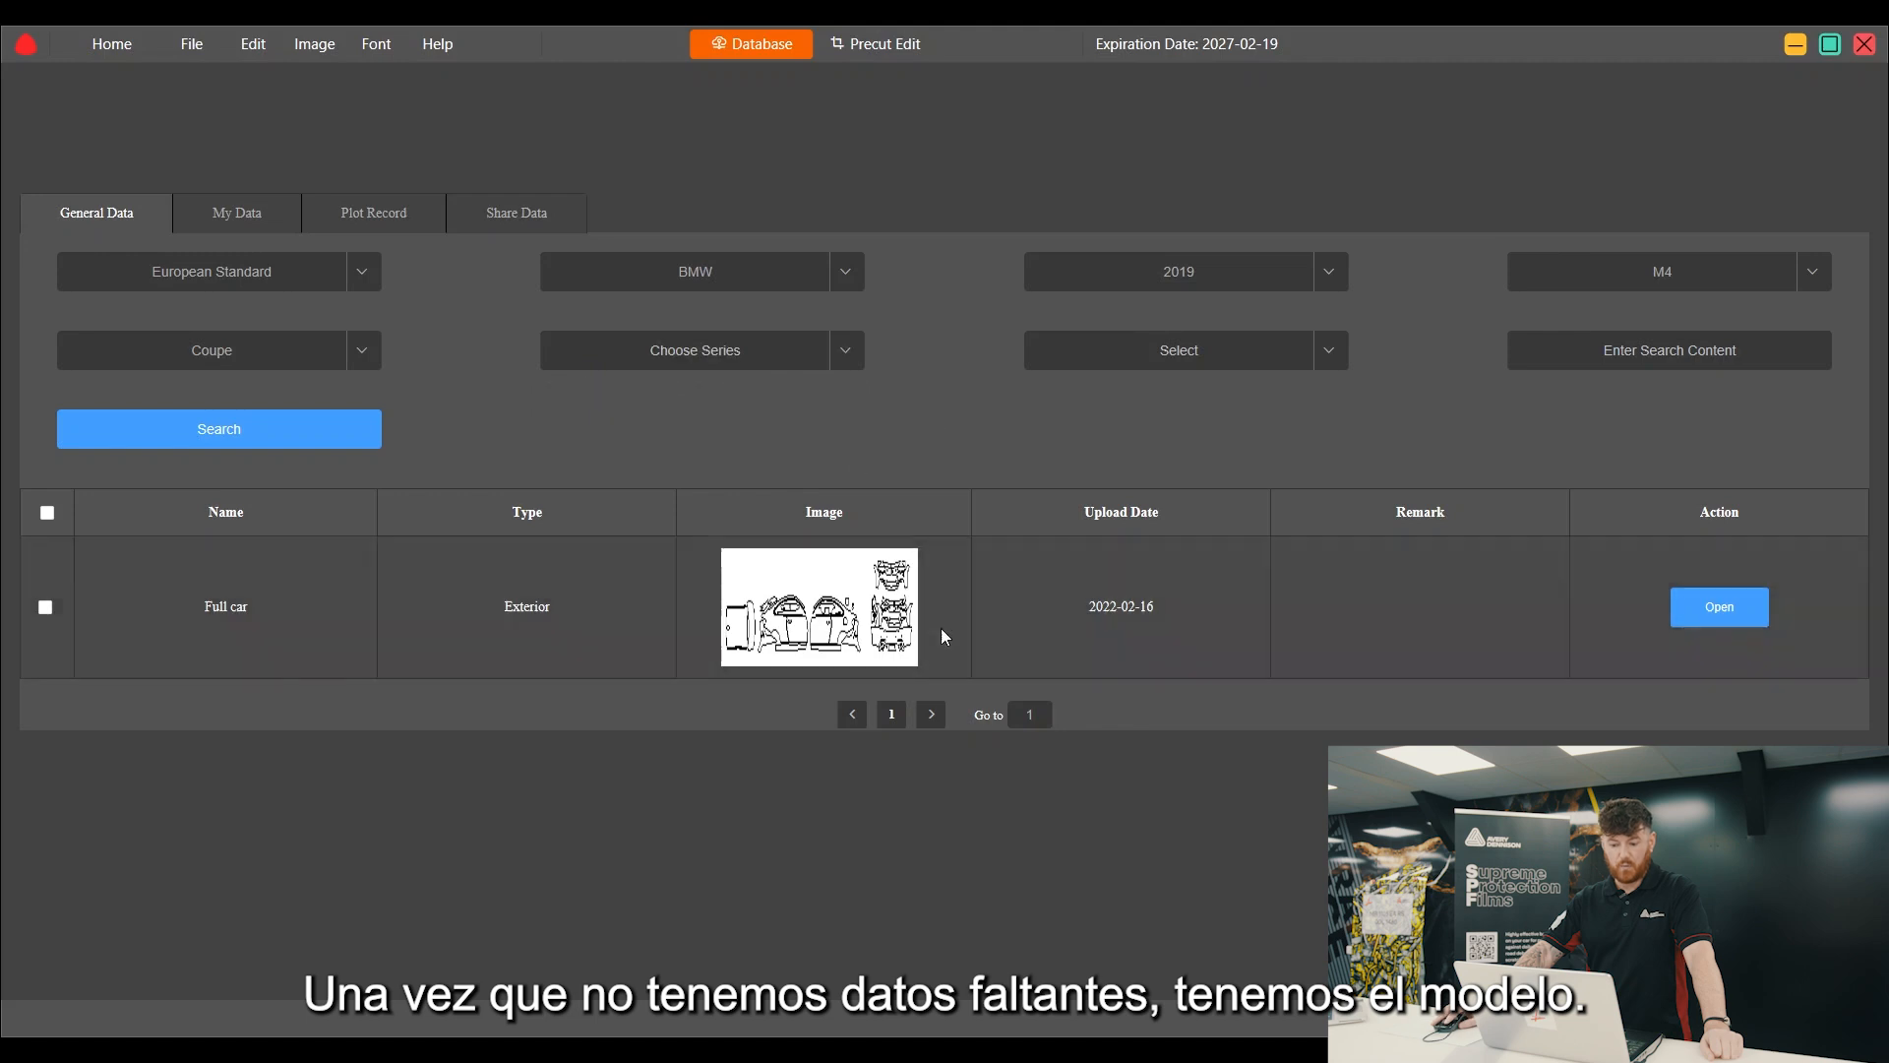
left_click(1718, 620)
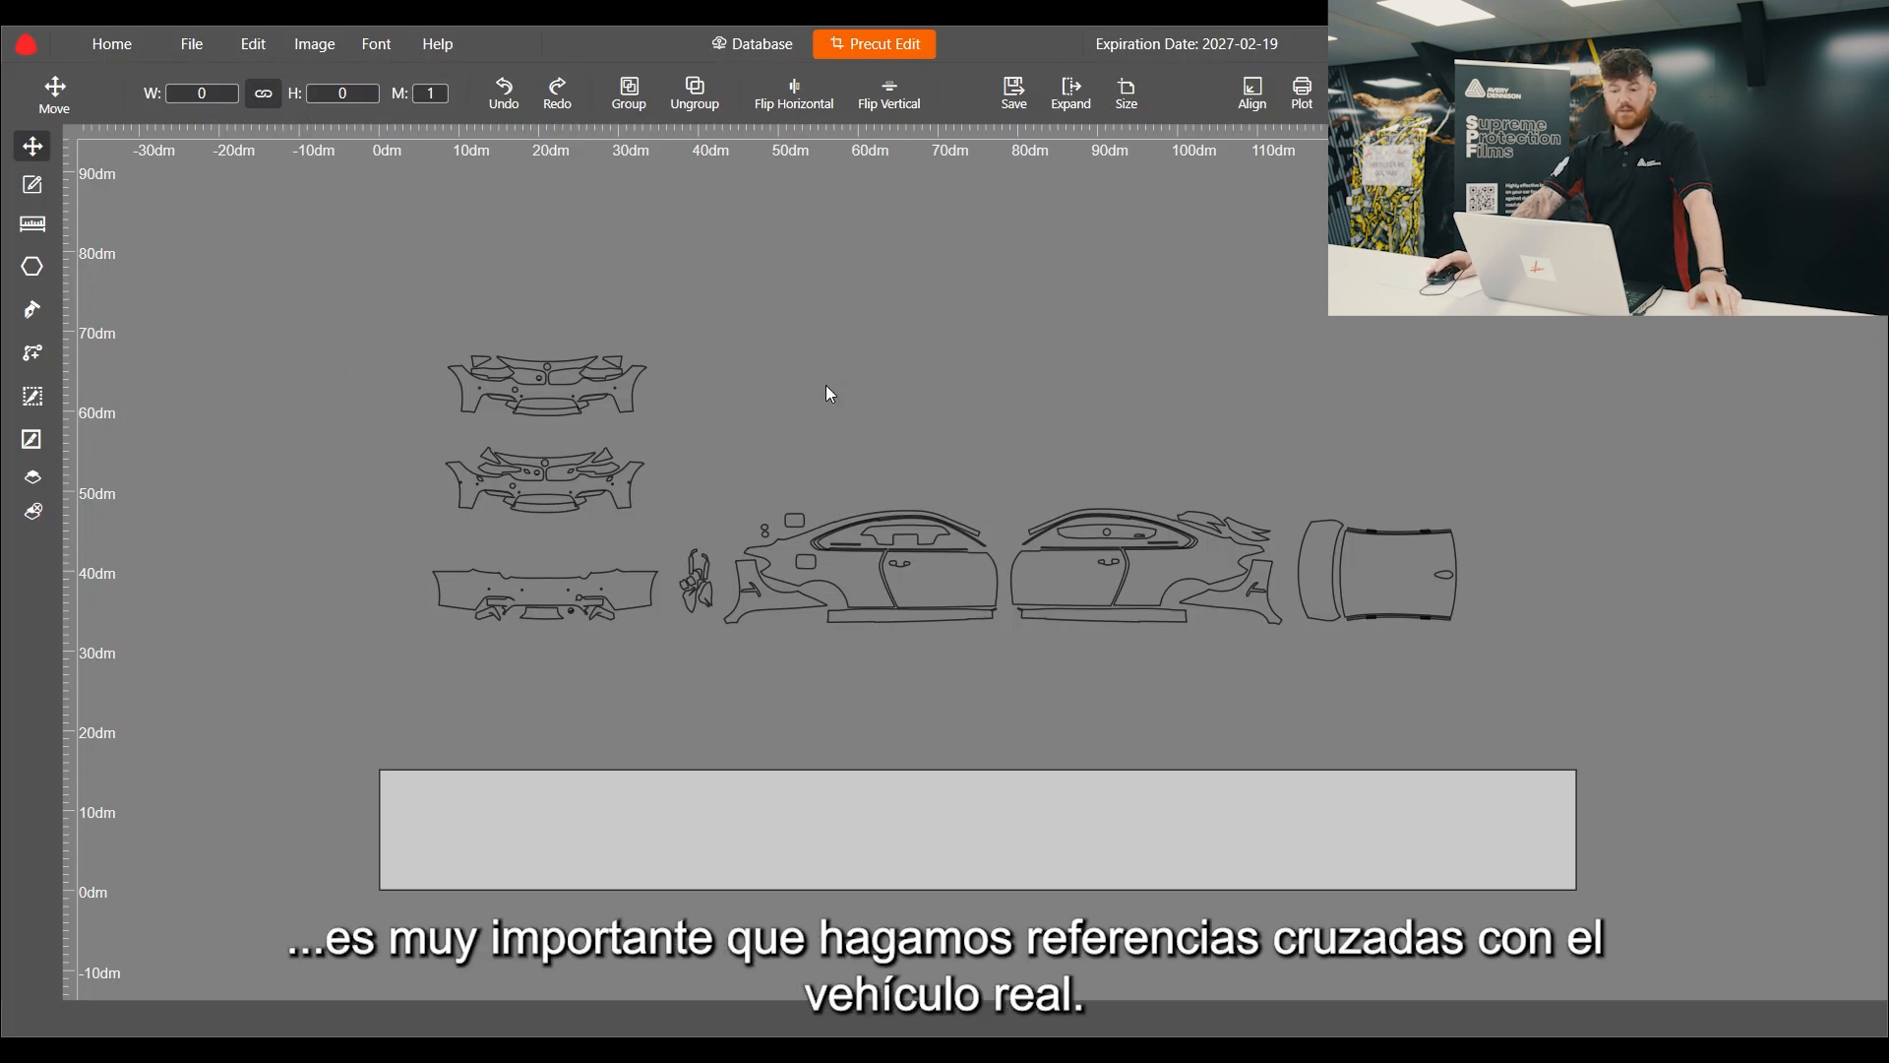
Step: Examine the two front bumper patterns up close and compare their cutouts for headlight washers and sensors
scroll(851, 482, "up", 3)
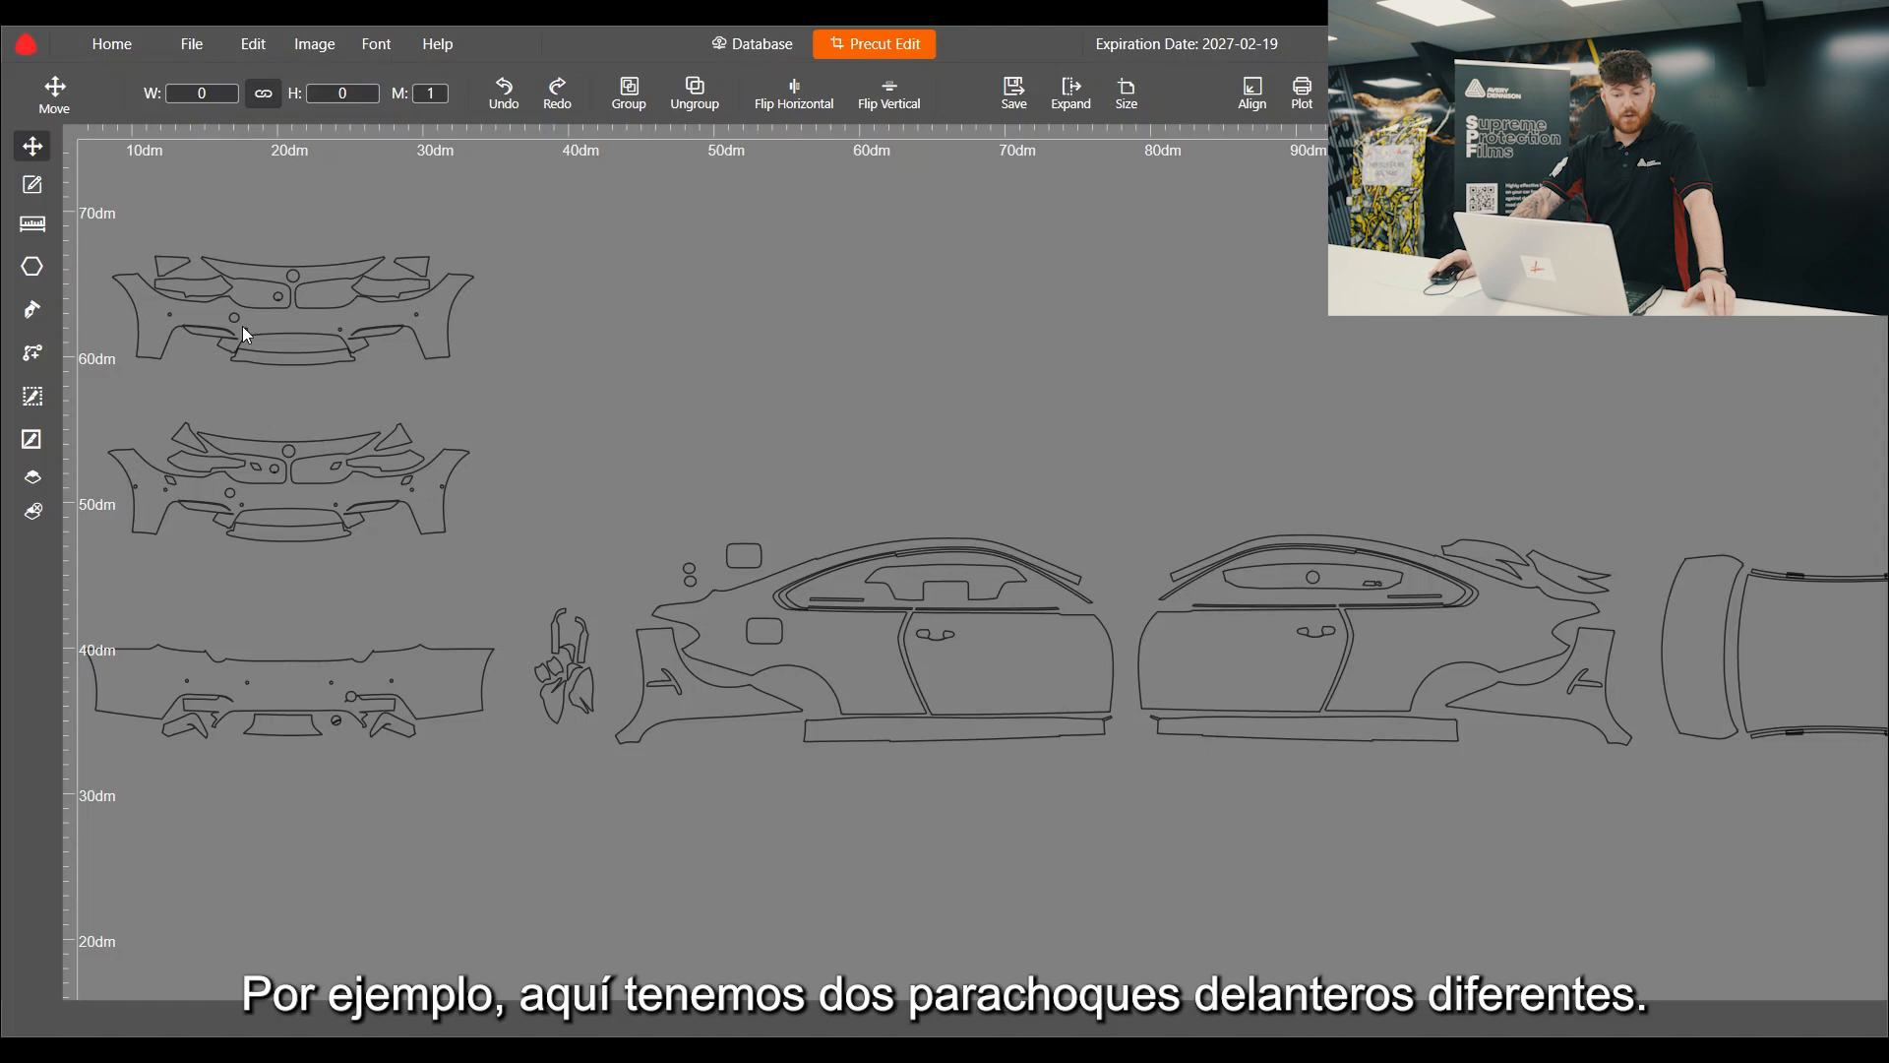
scroll(157, 269, "up", 5)
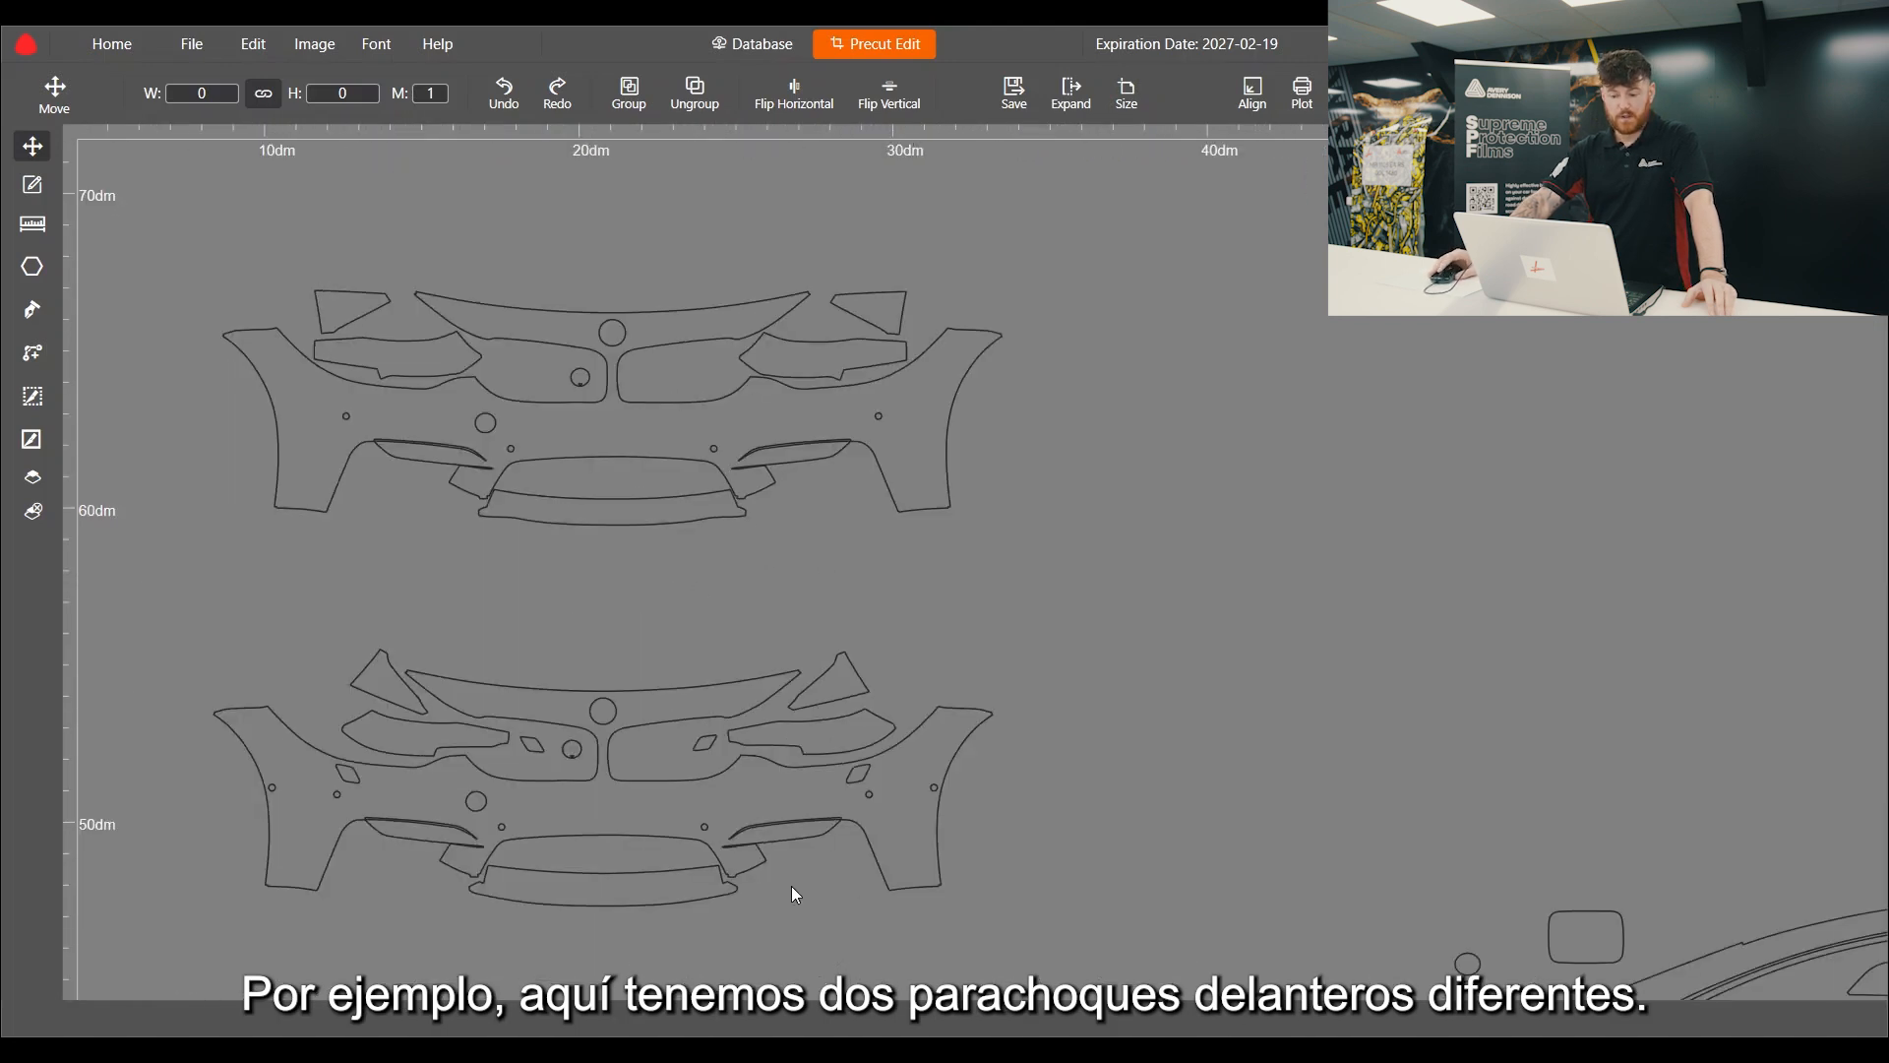
scroll(770, 817, "up", 1)
scroll(892, 778, "up", 3)
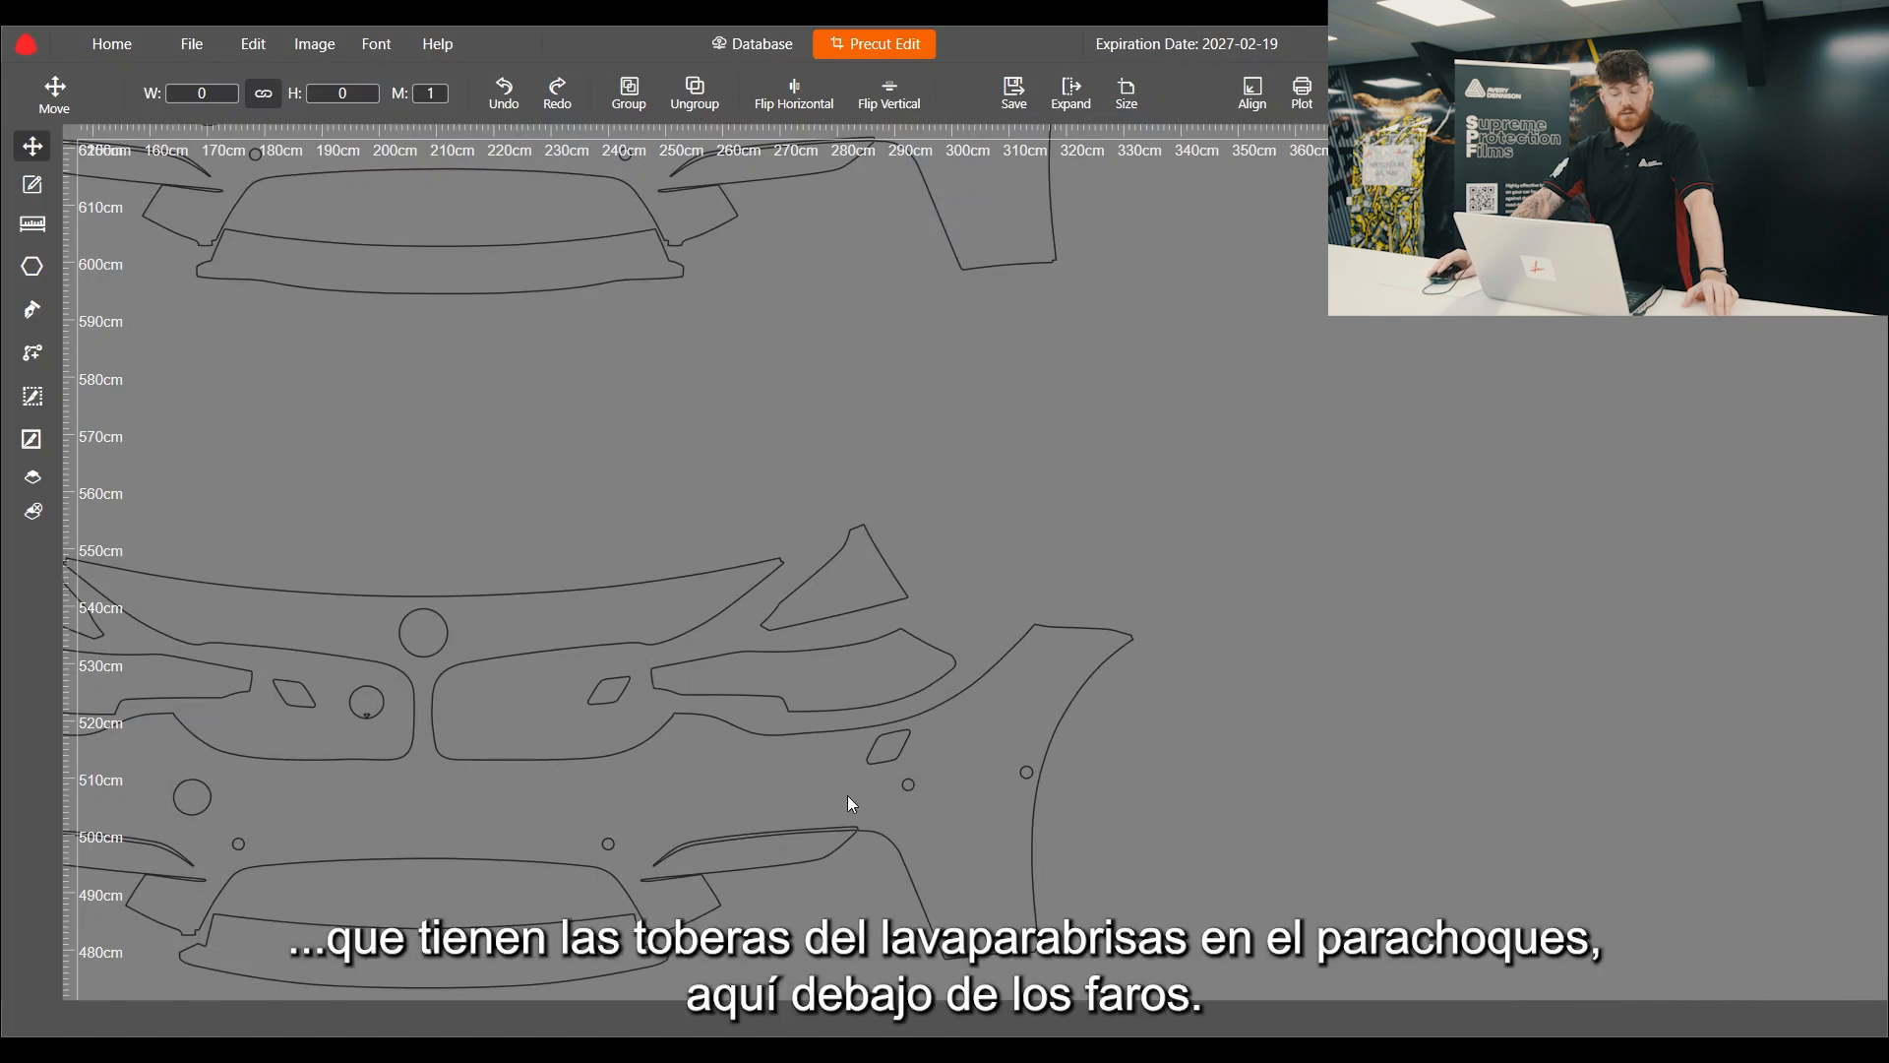
scroll(969, 853, "down", 4)
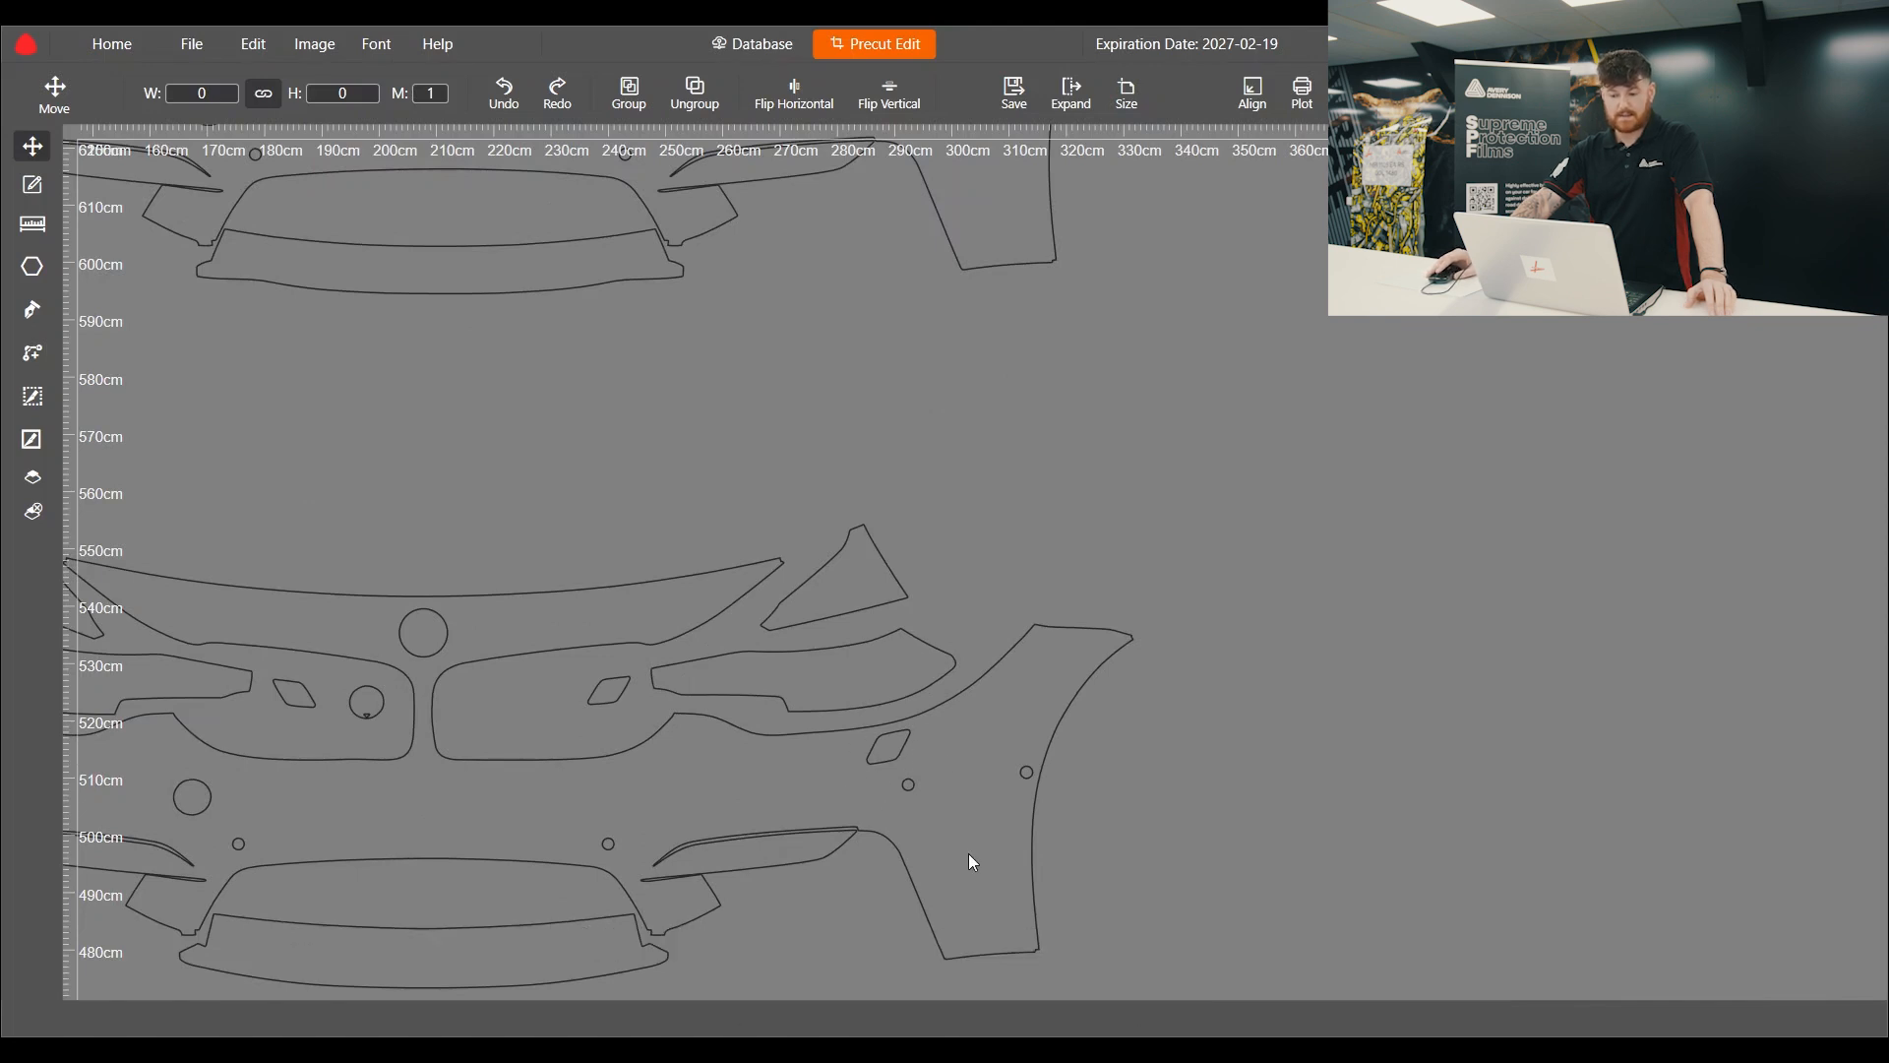
scroll(675, 266, "up", 2)
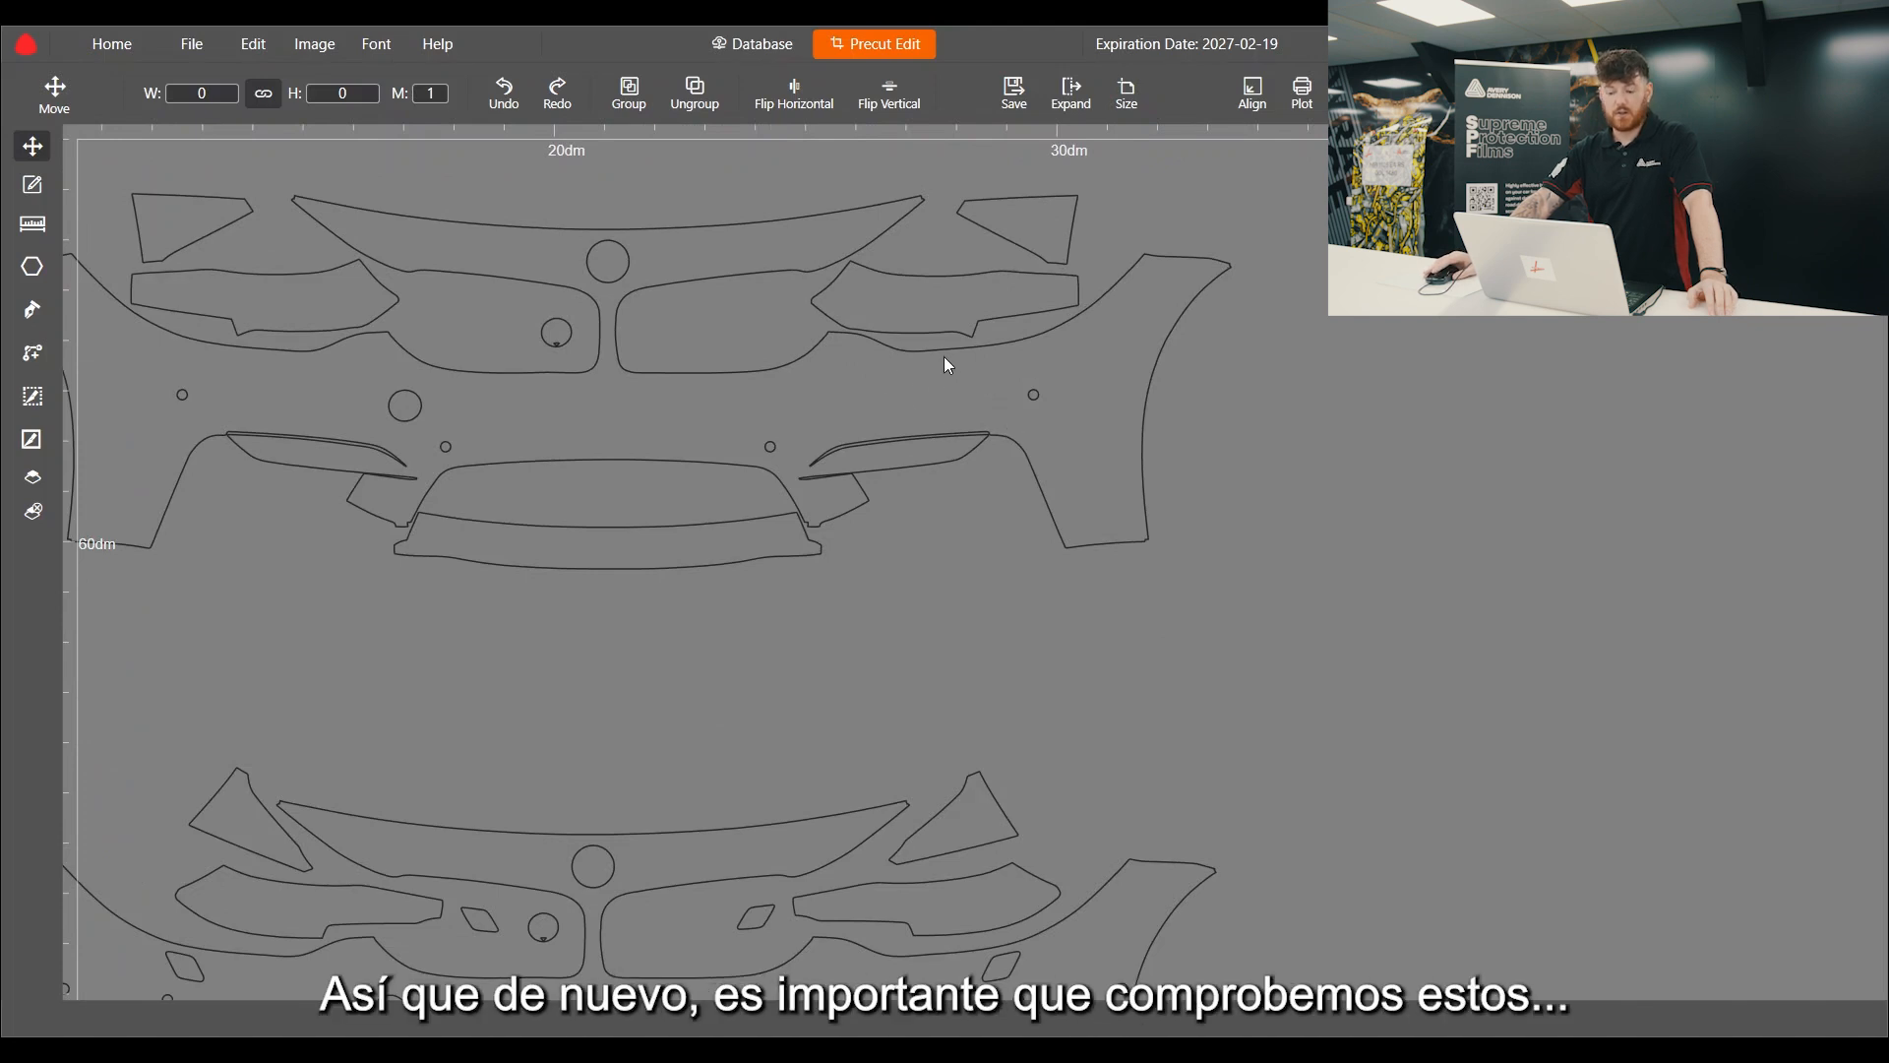
scroll(943, 357, "down", 2)
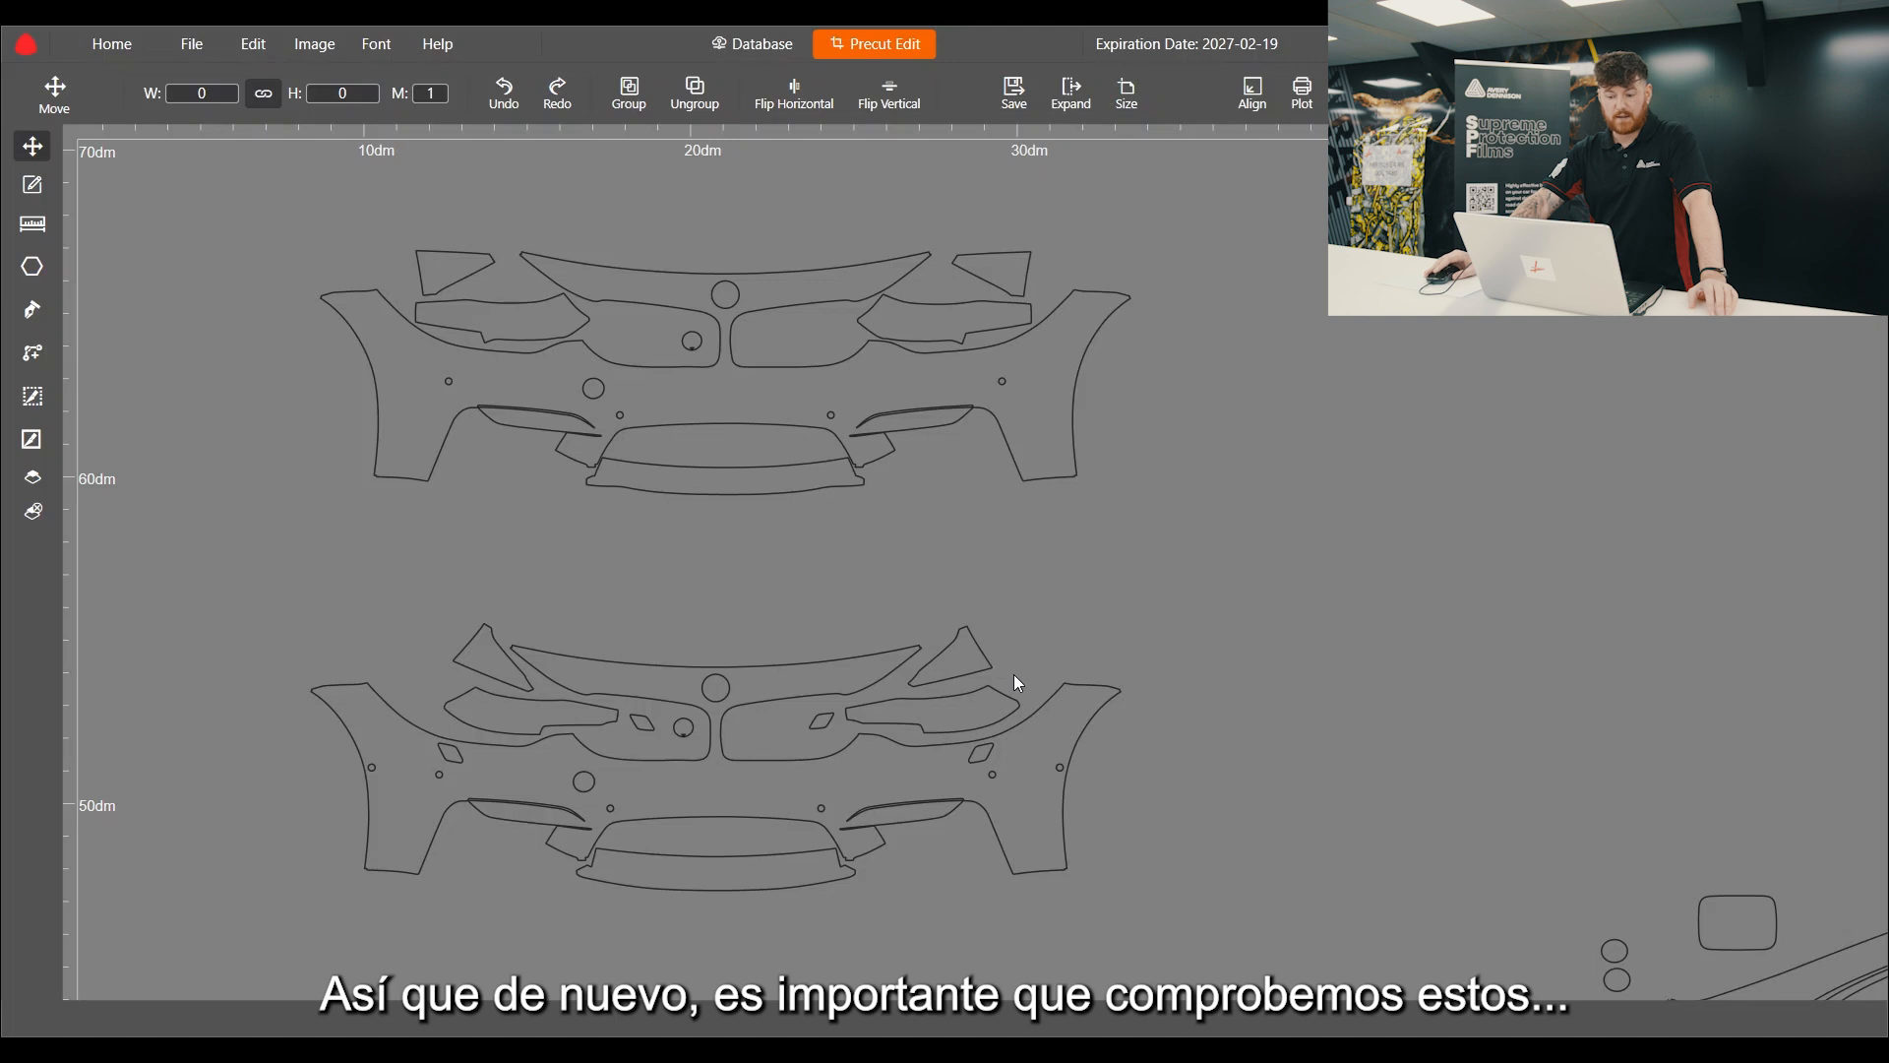
scroll(640, 281, "down", 2)
scroll(643, 285, "down", 2)
scroll(758, 347, "up", 3)
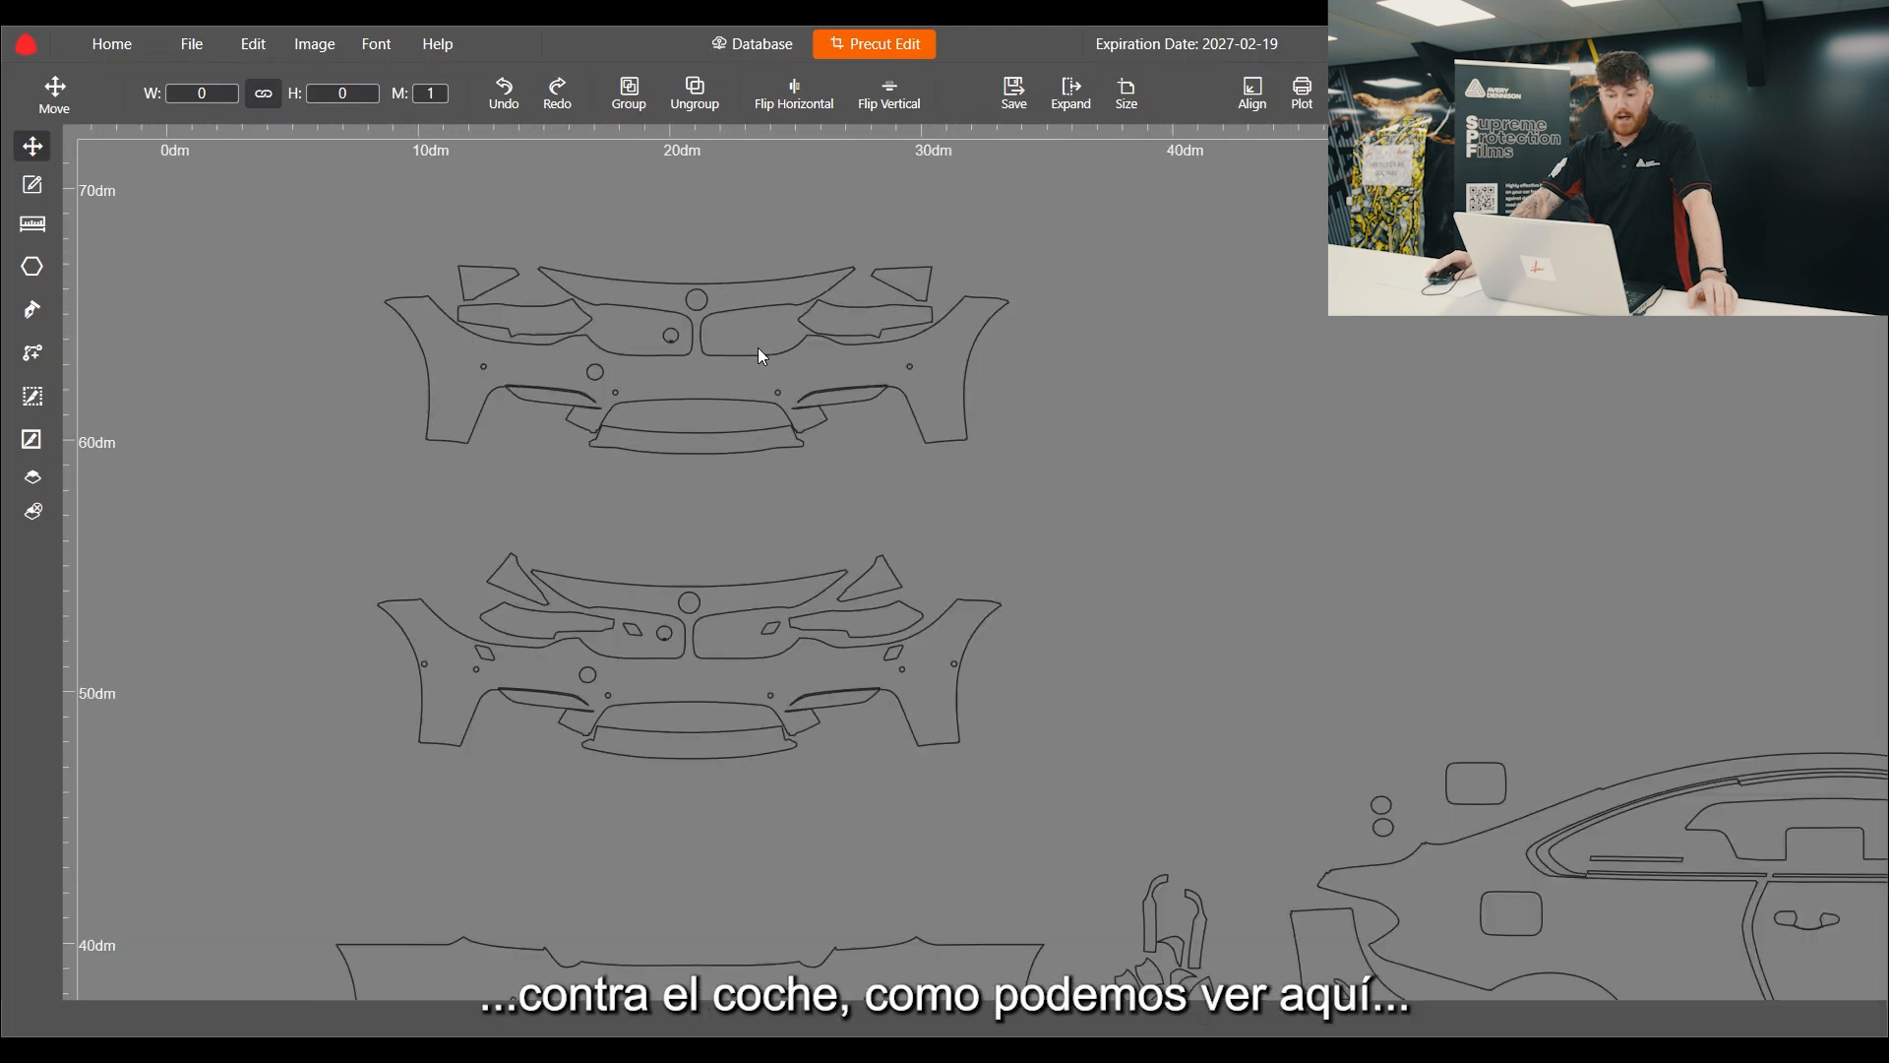
scroll(866, 339, "up", 2)
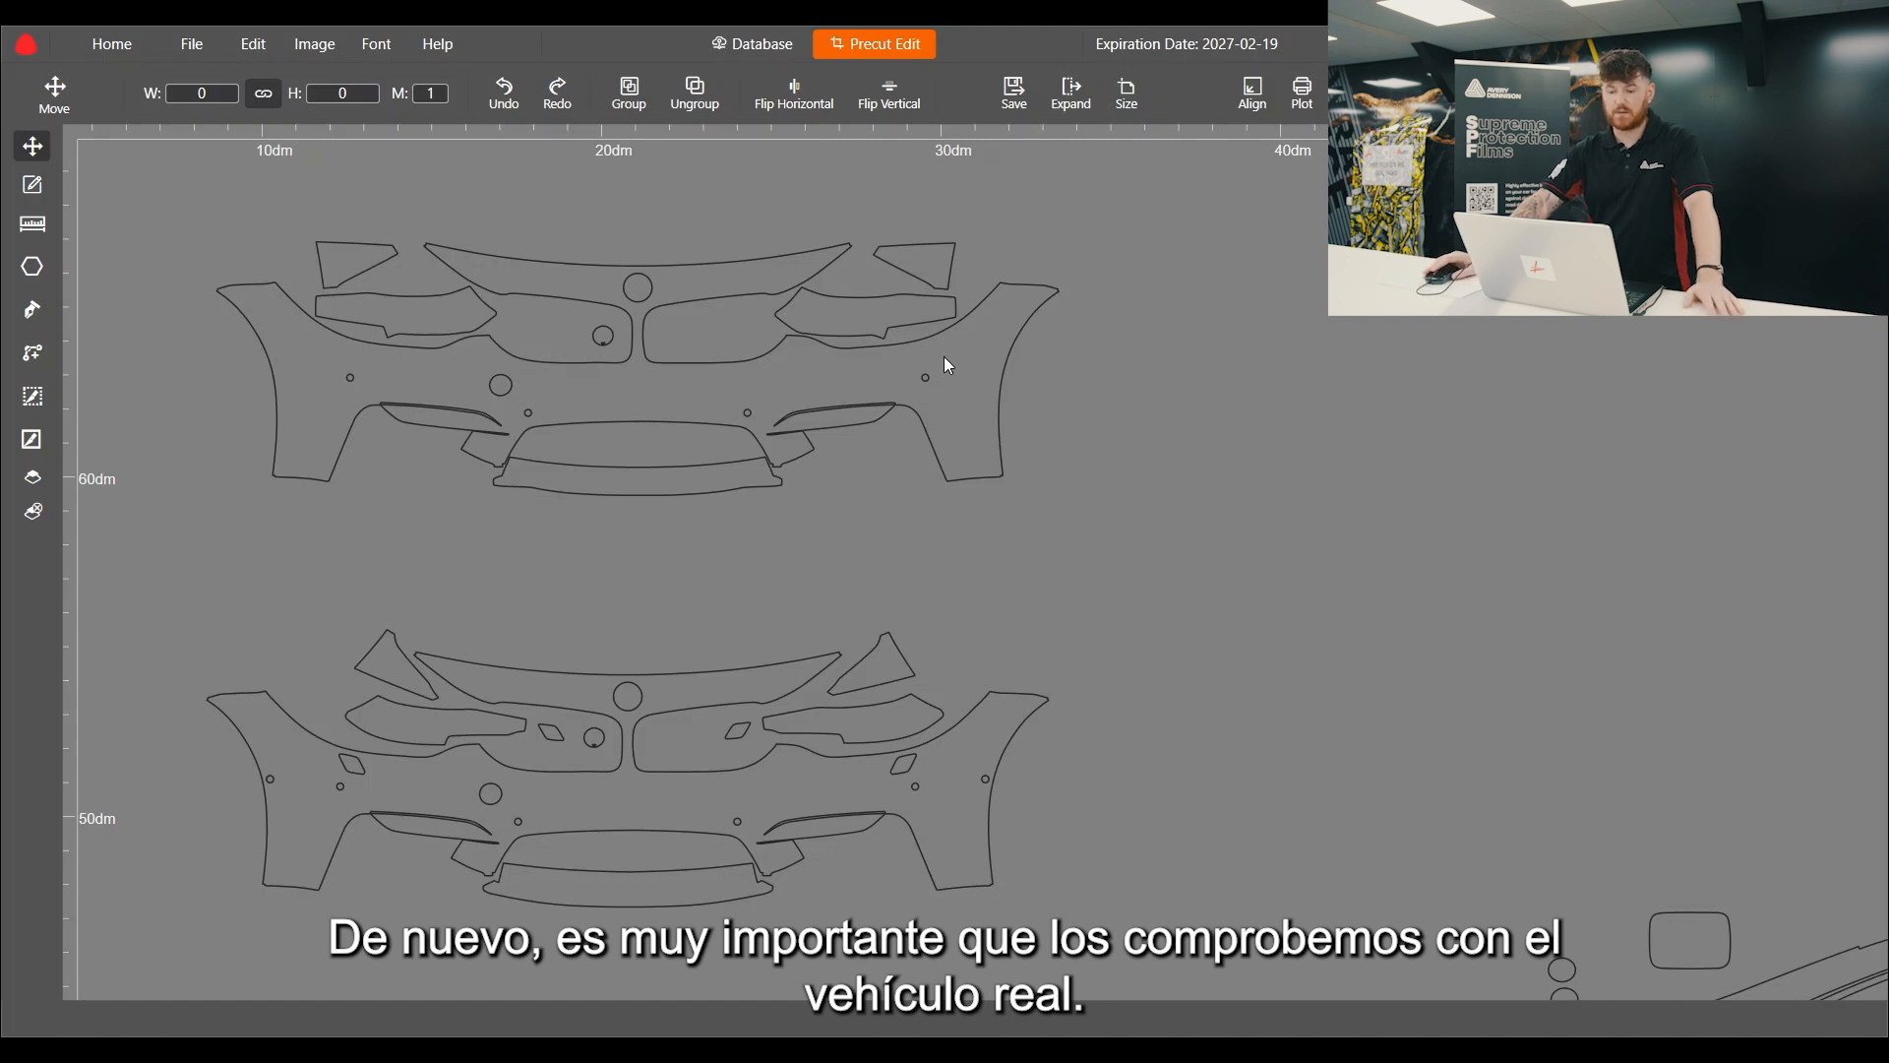
Step: Select all the car's pattern pieces and paste a duplicate set above the originals
scroll(801, 334, "down", 2)
scroll(797, 347, "down", 4)
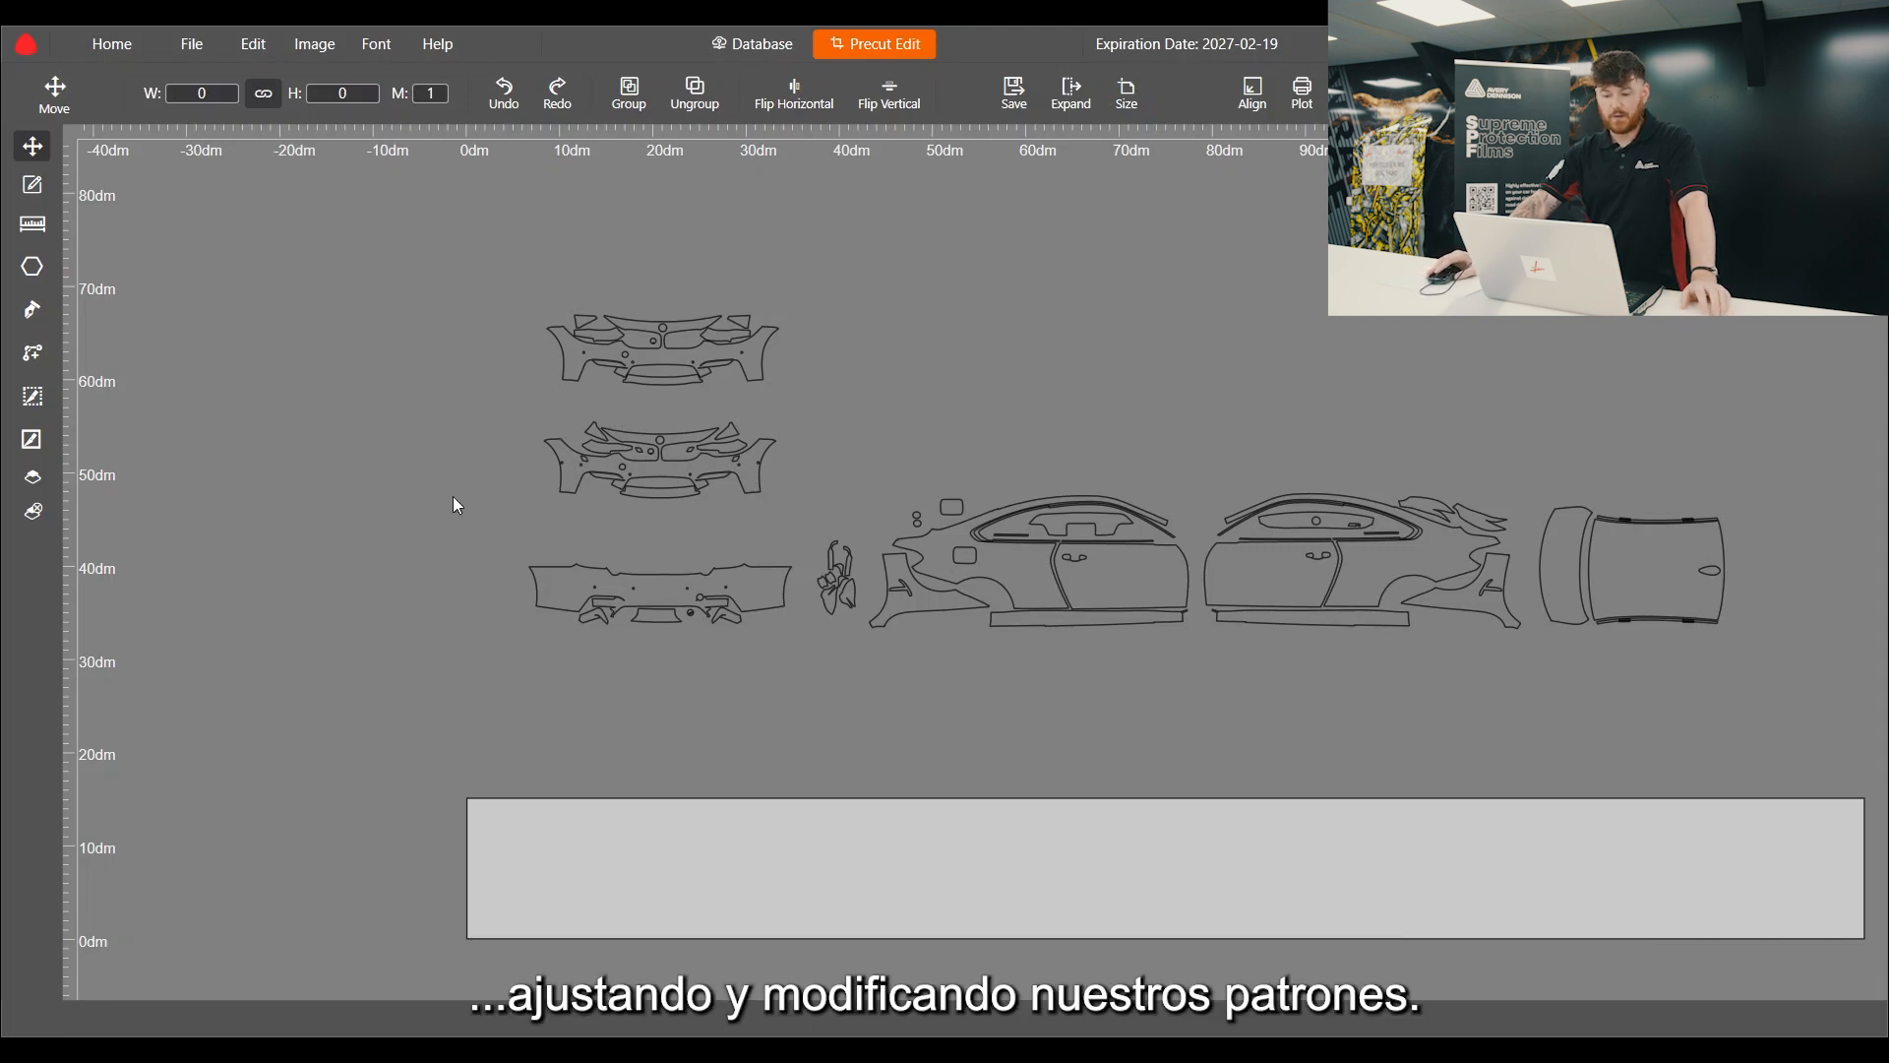
scroll(482, 400, "down", 2)
scroll(484, 388, "up", 1)
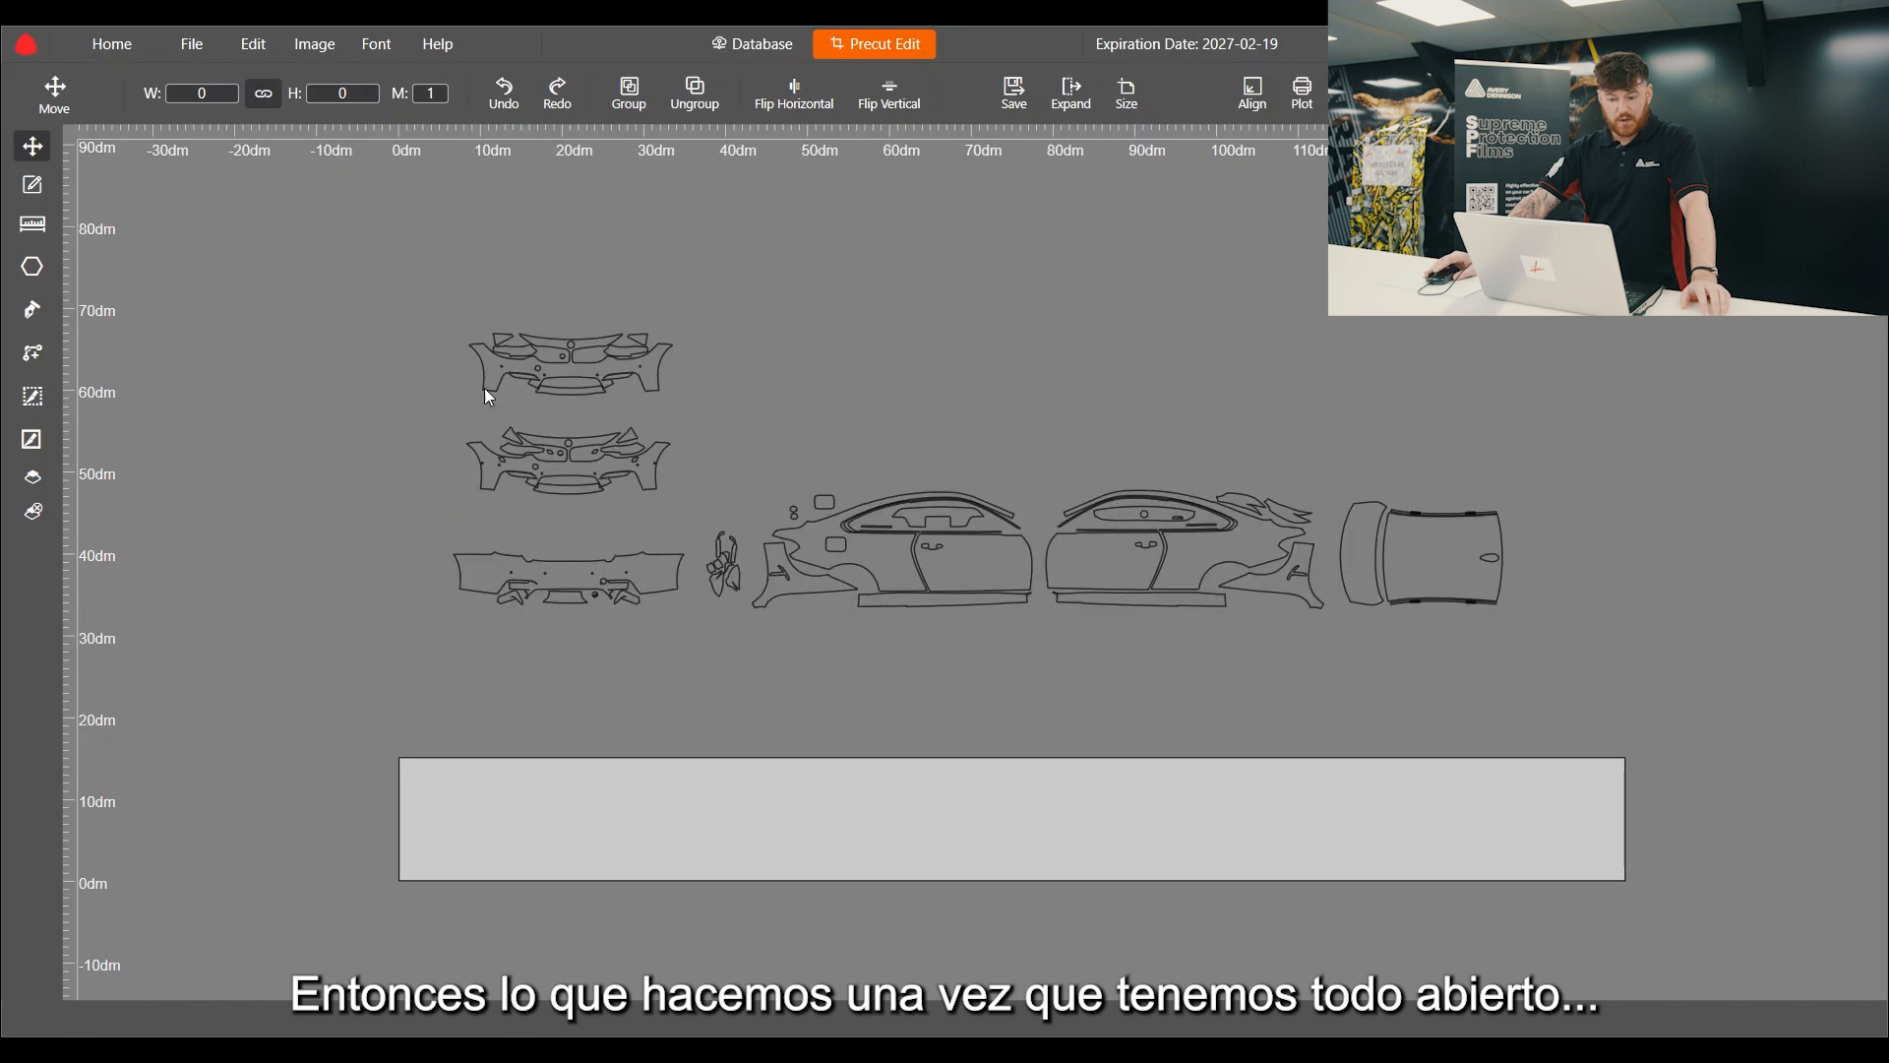
left_click_drag(407, 289, 1532, 642)
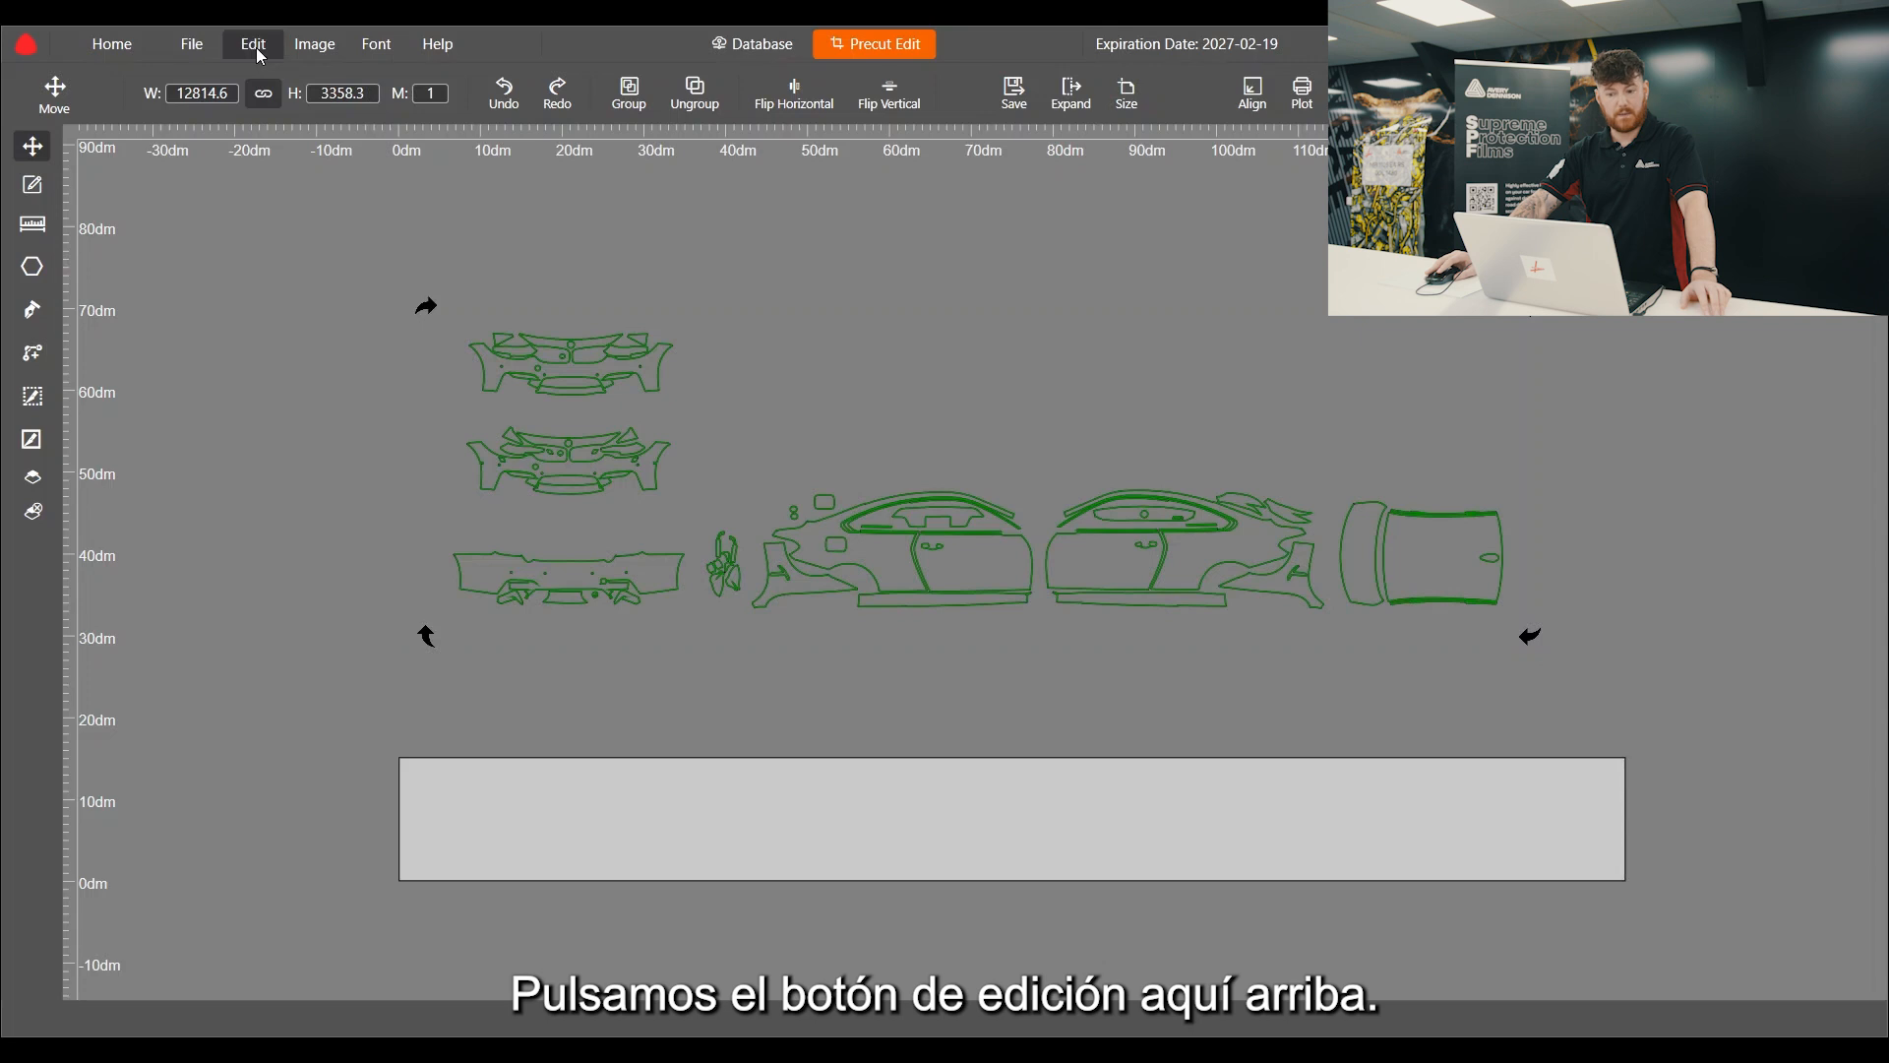
left_click(194, 225)
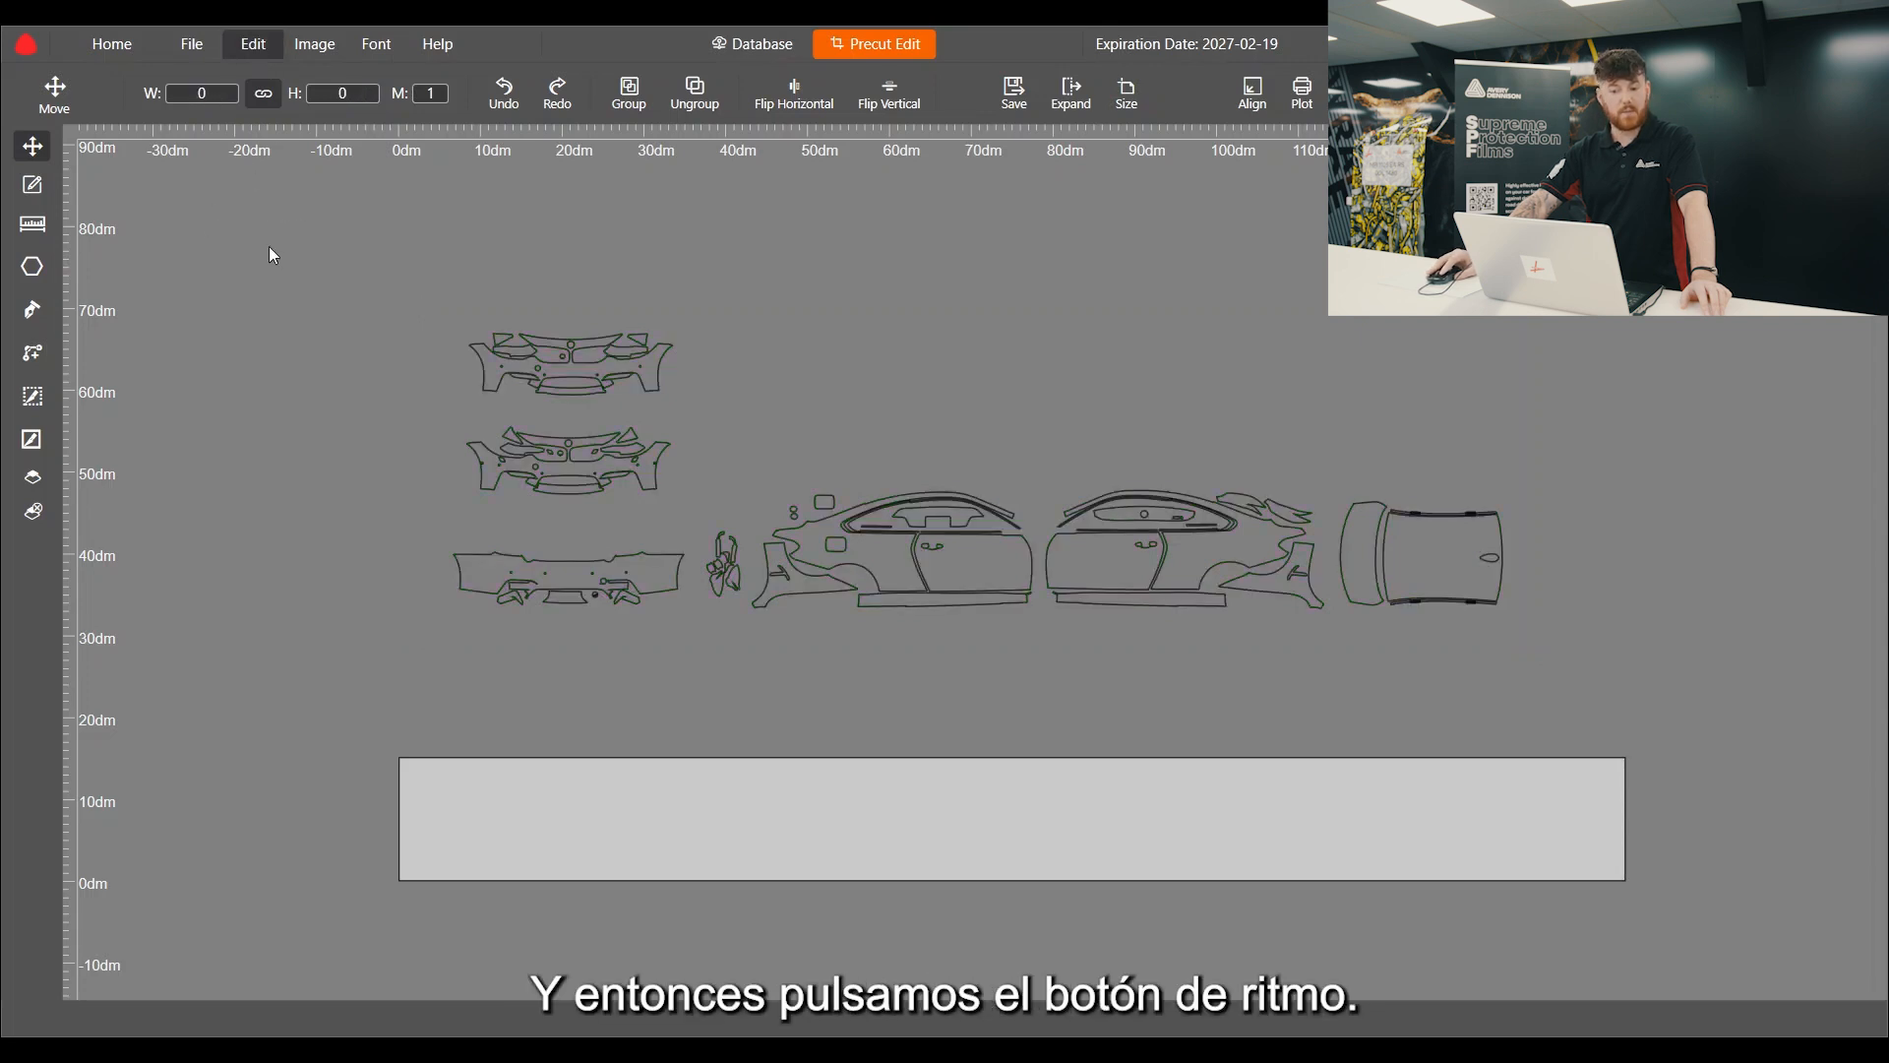
scroll(813, 811, "down", 2)
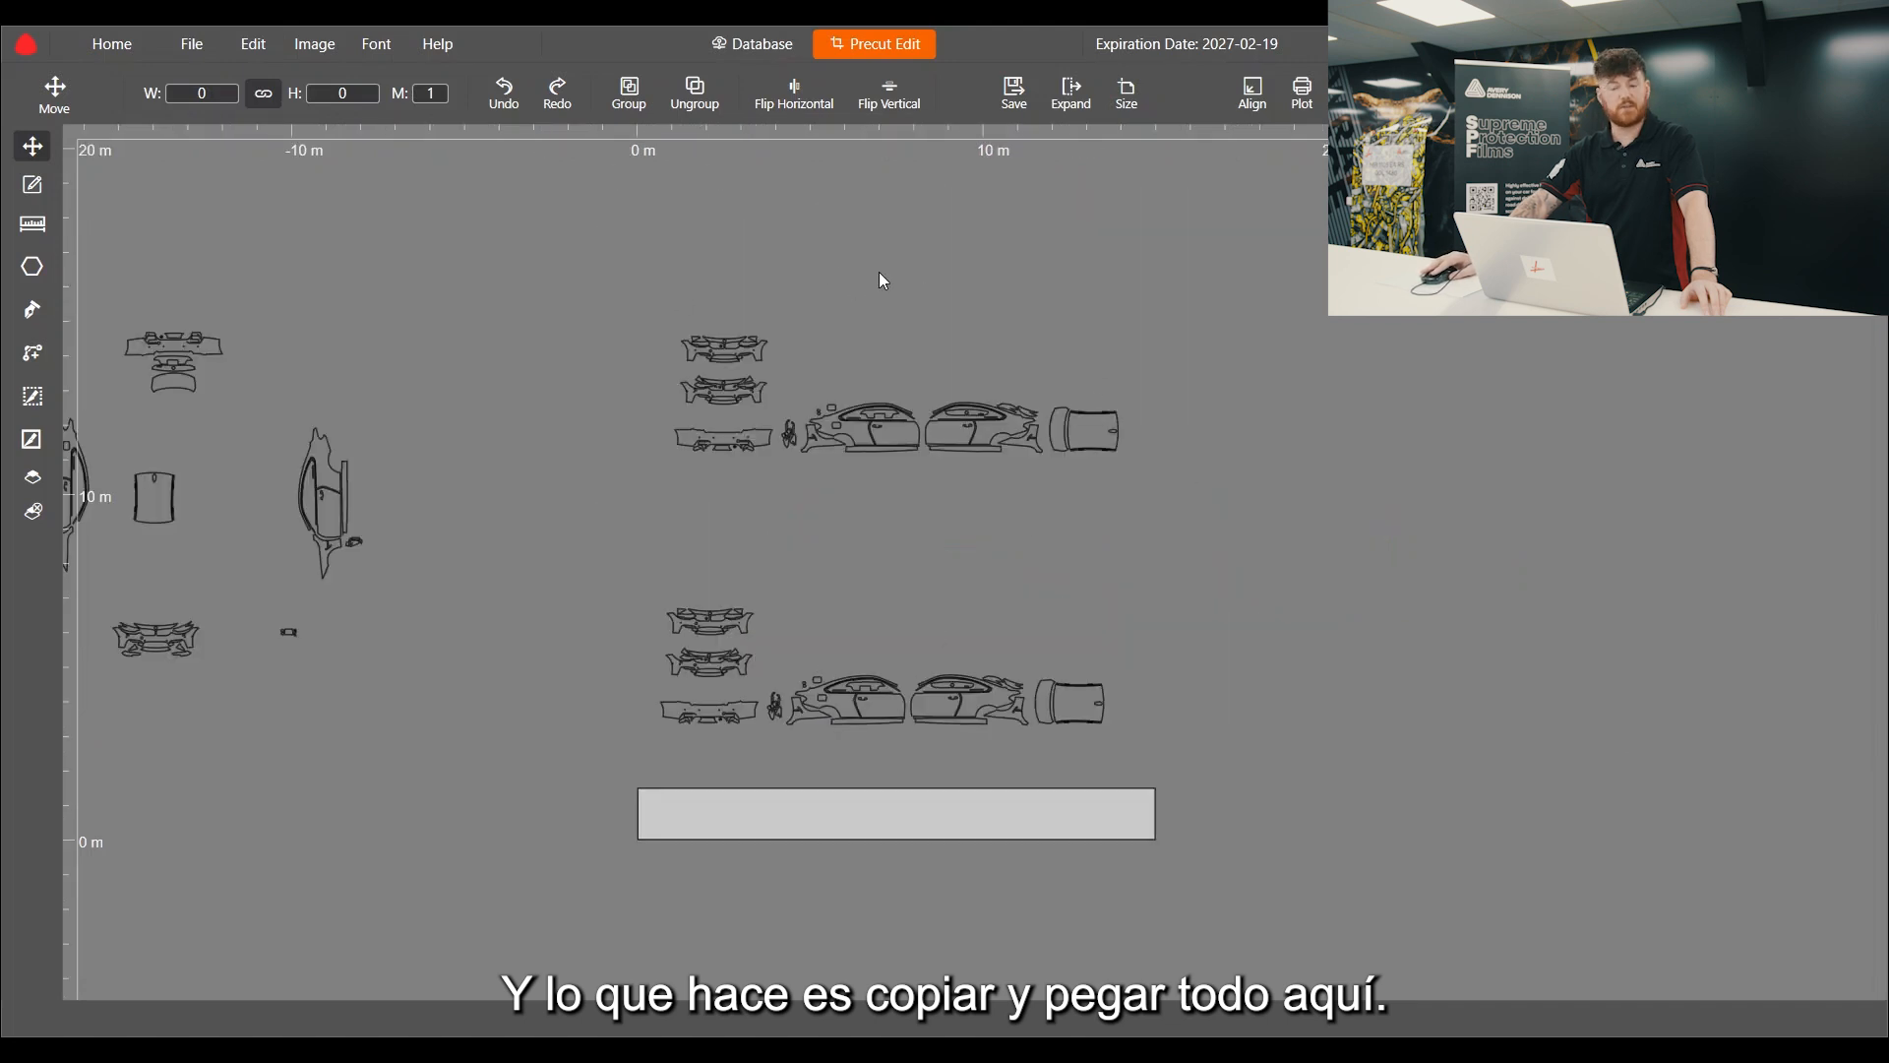
Step: Delete the duplicate set of pattern pieces above the original set
scroll(760, 490, "up", 1)
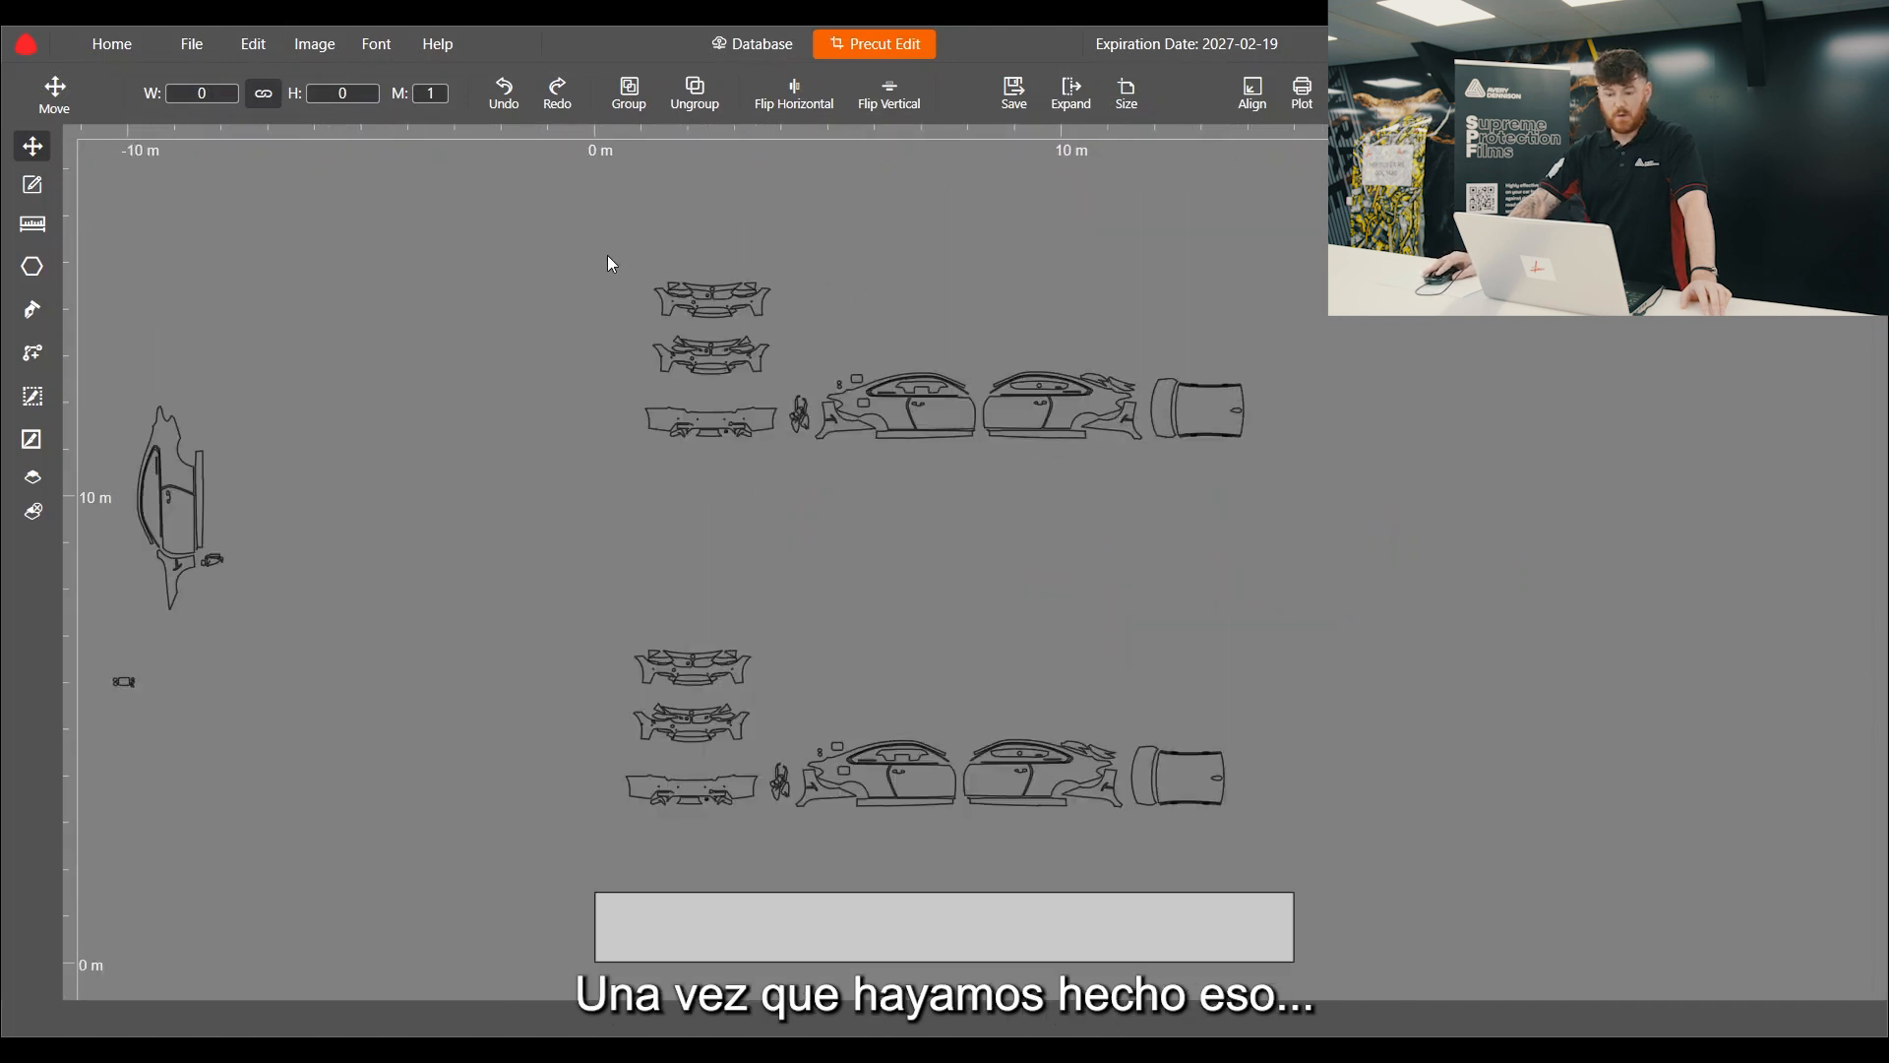
left_click_drag(599, 248, 1290, 471)
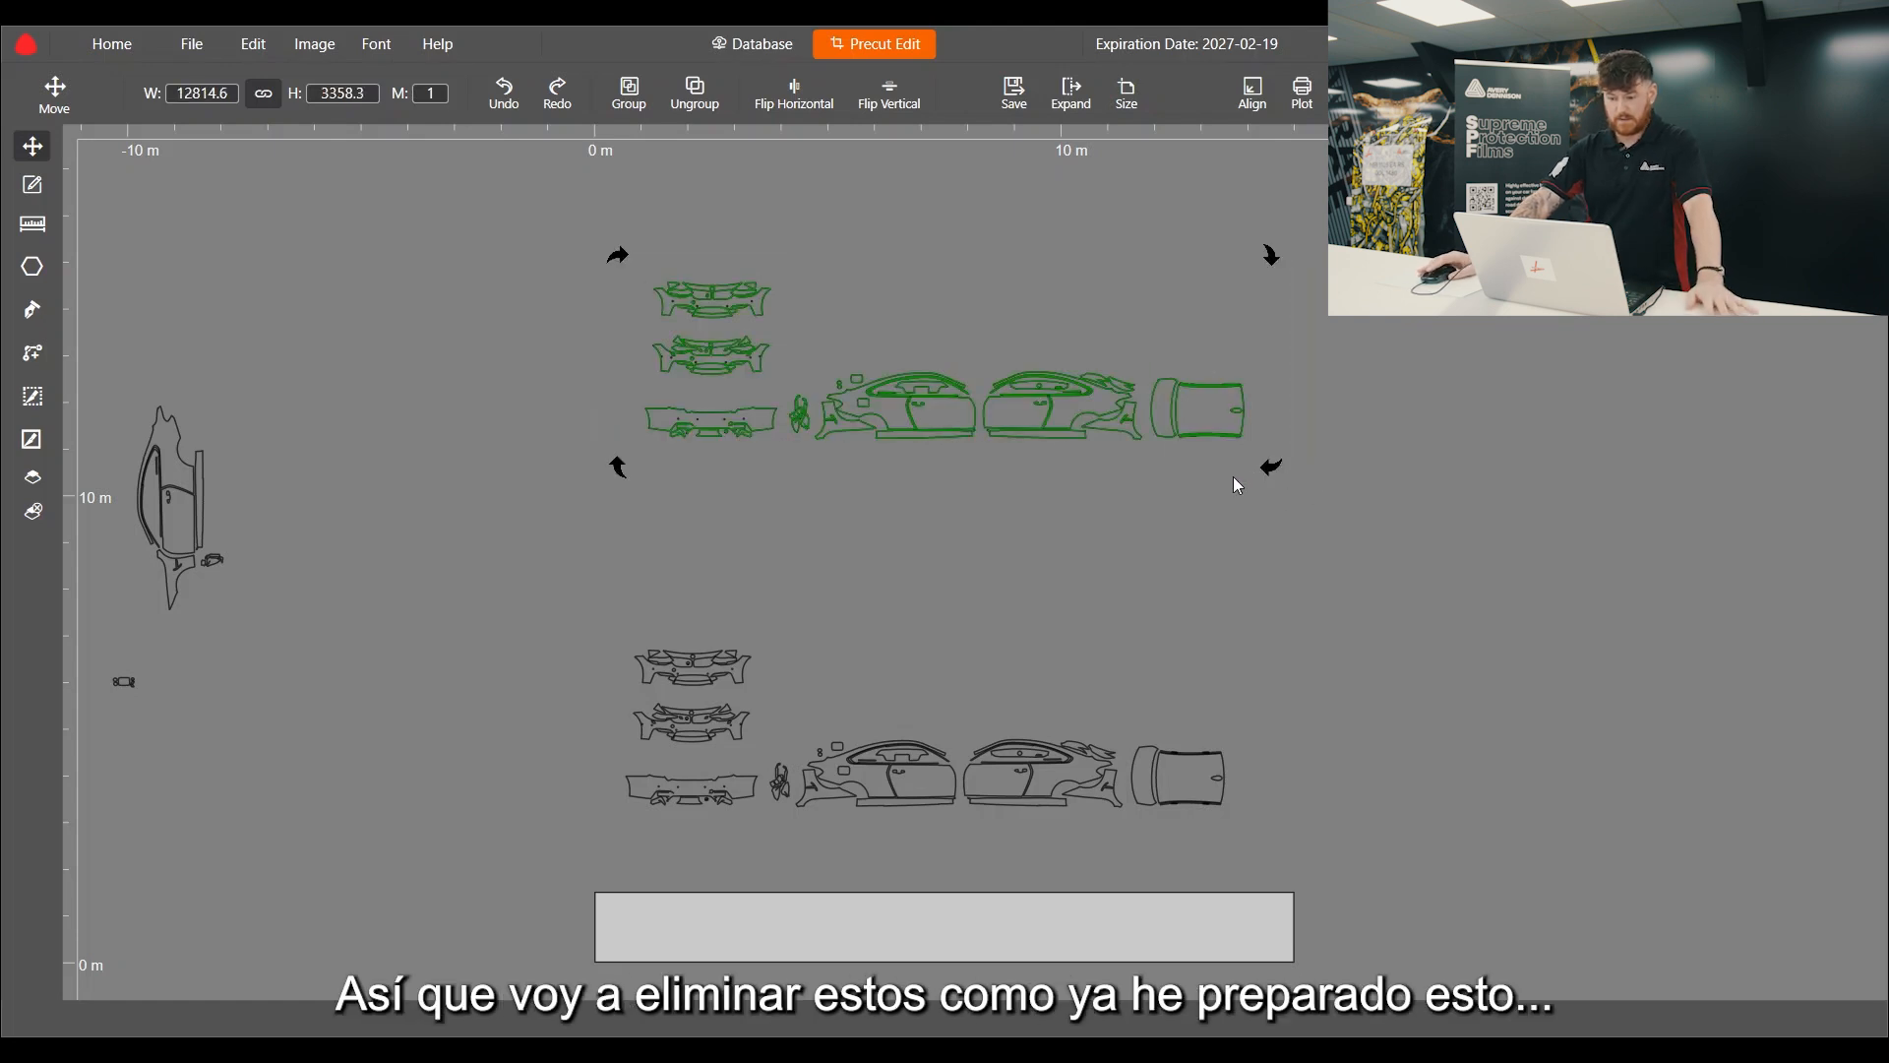
key("Delete")
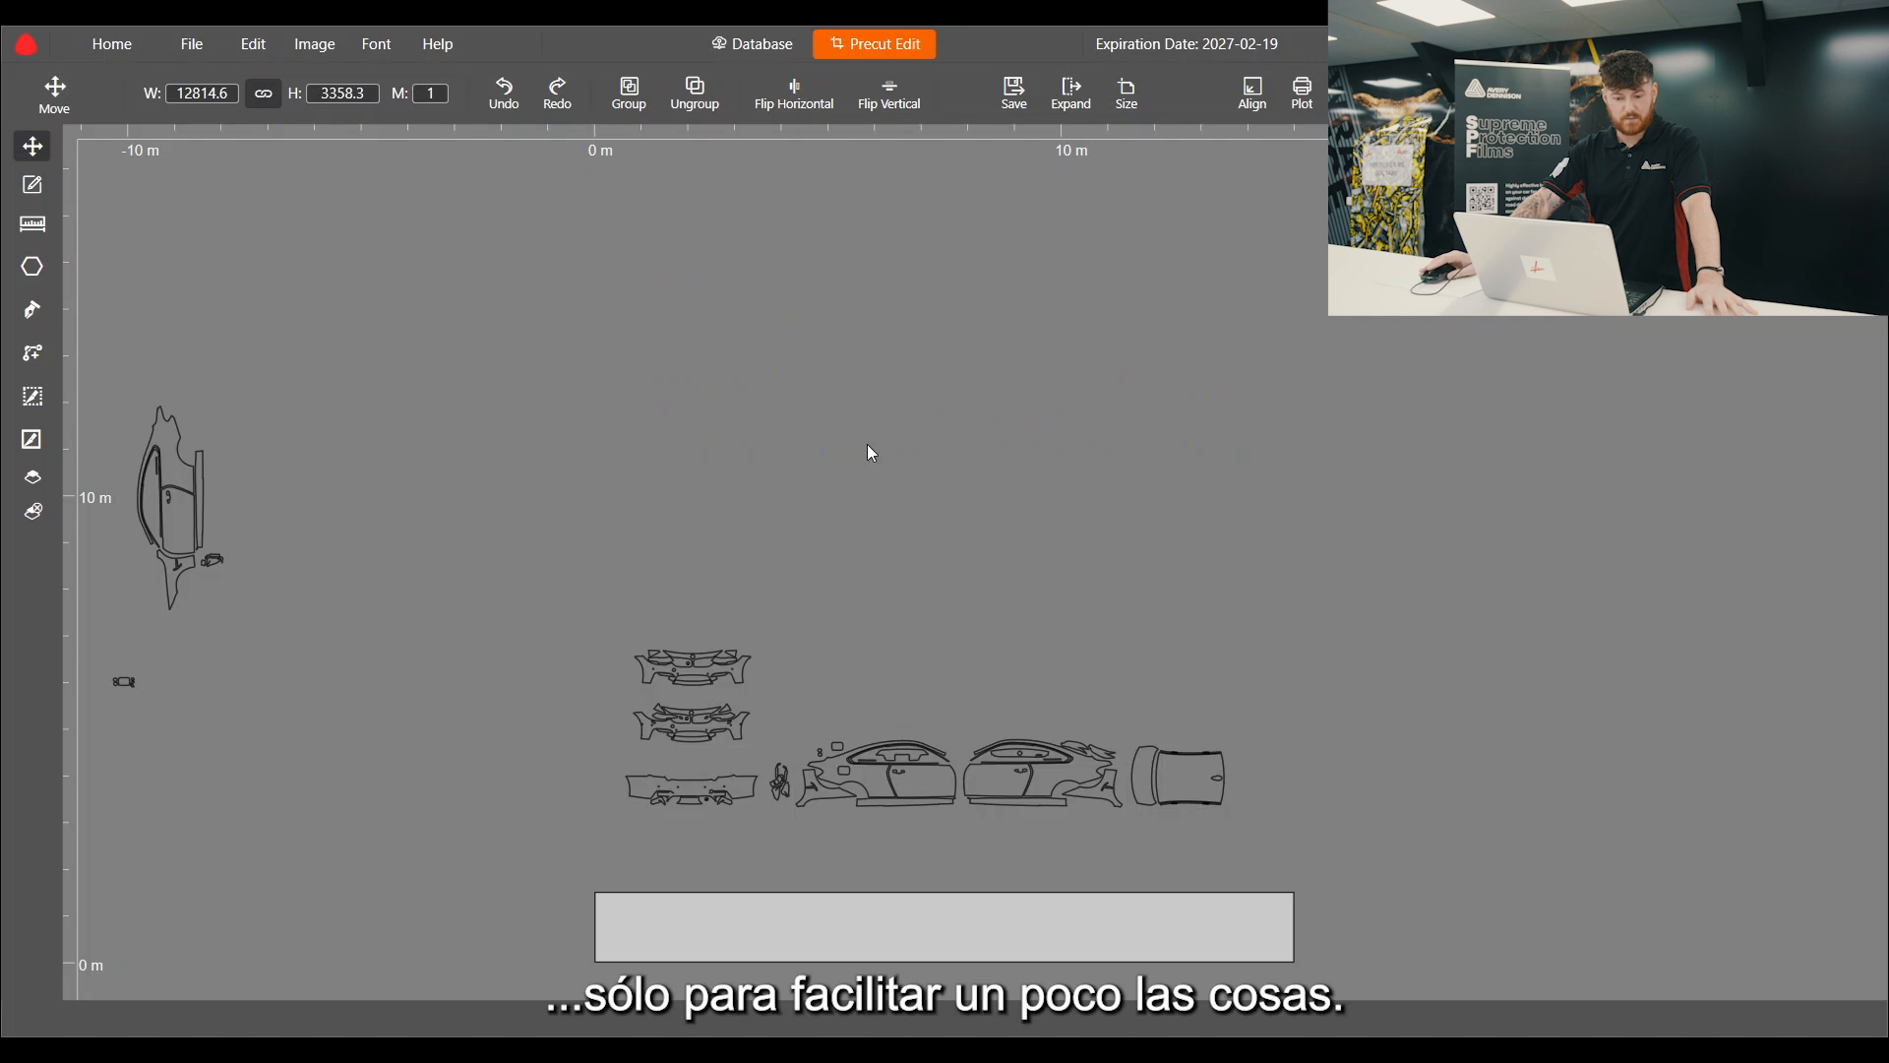
Step: Move the right-hand set of side panels and mirror pieces in the separate car layout up against the roof piece
scroll(871, 450, "down", 2)
scroll(130, 487, "up", 4)
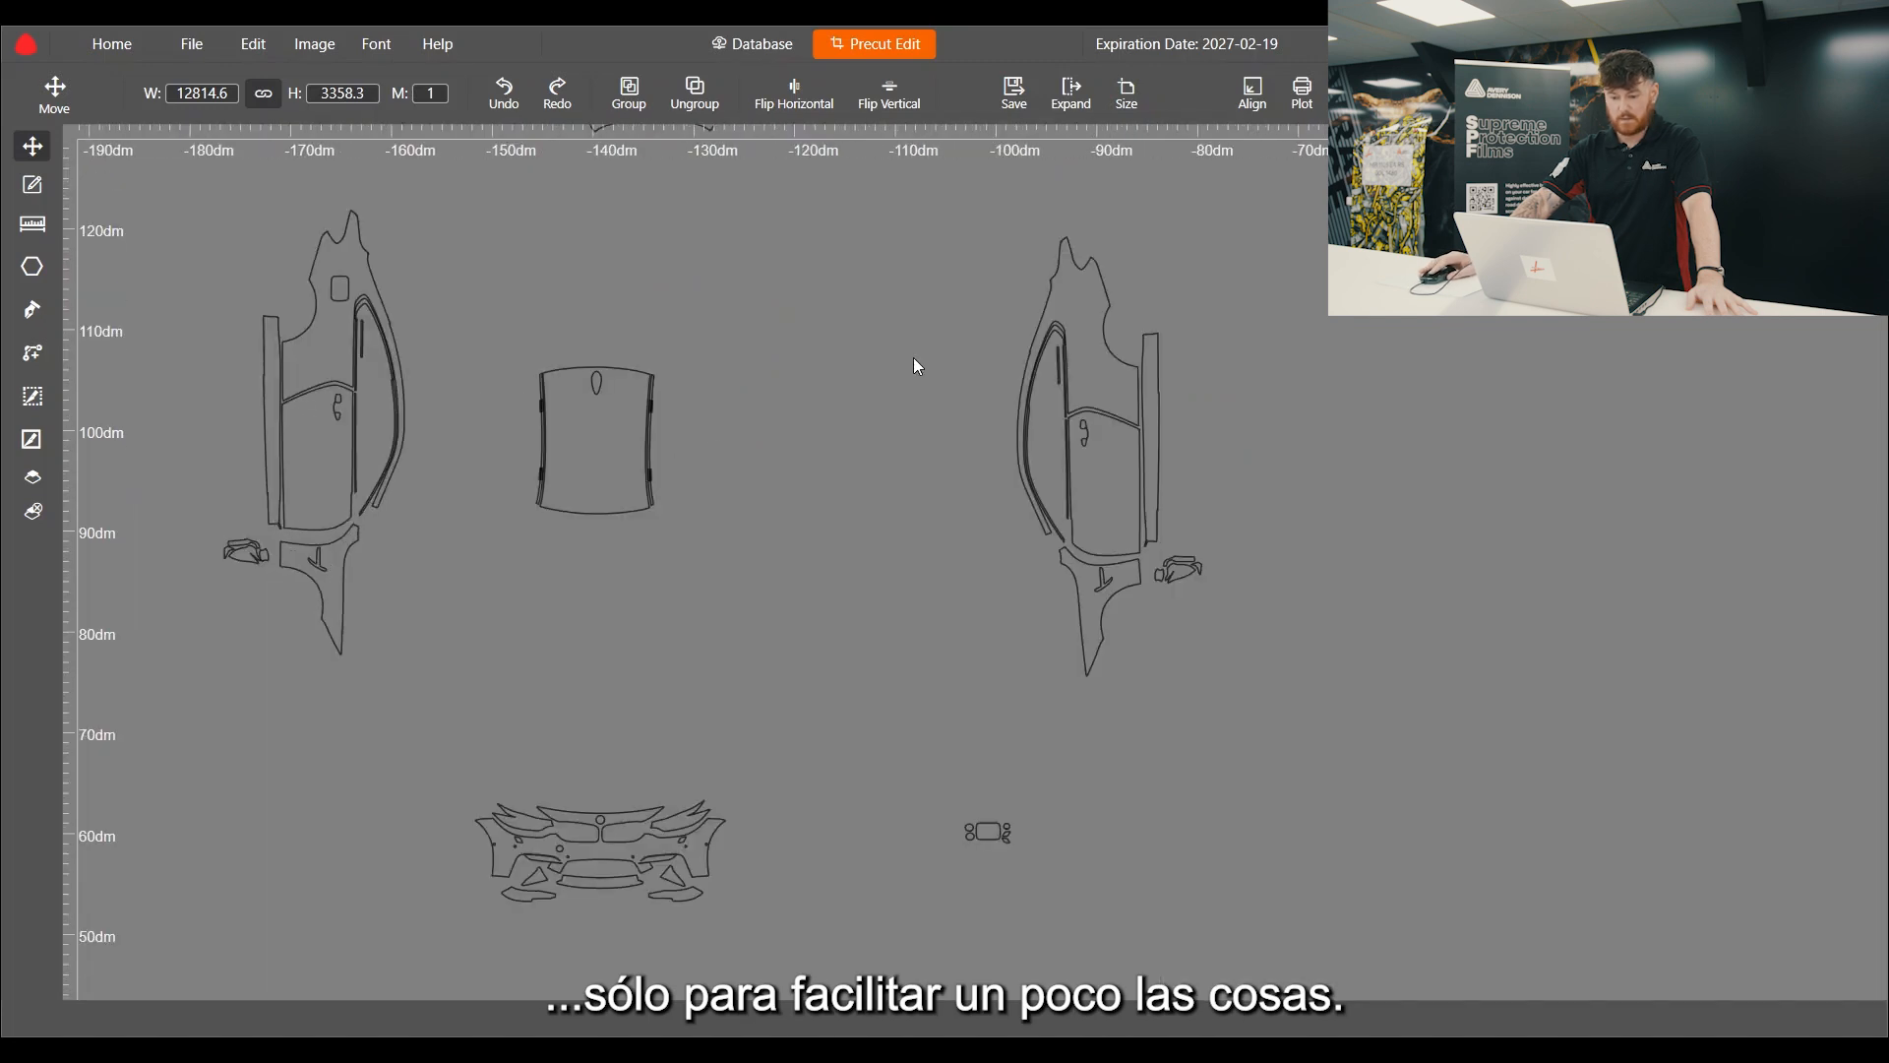
scroll(700, 746, "down", 1)
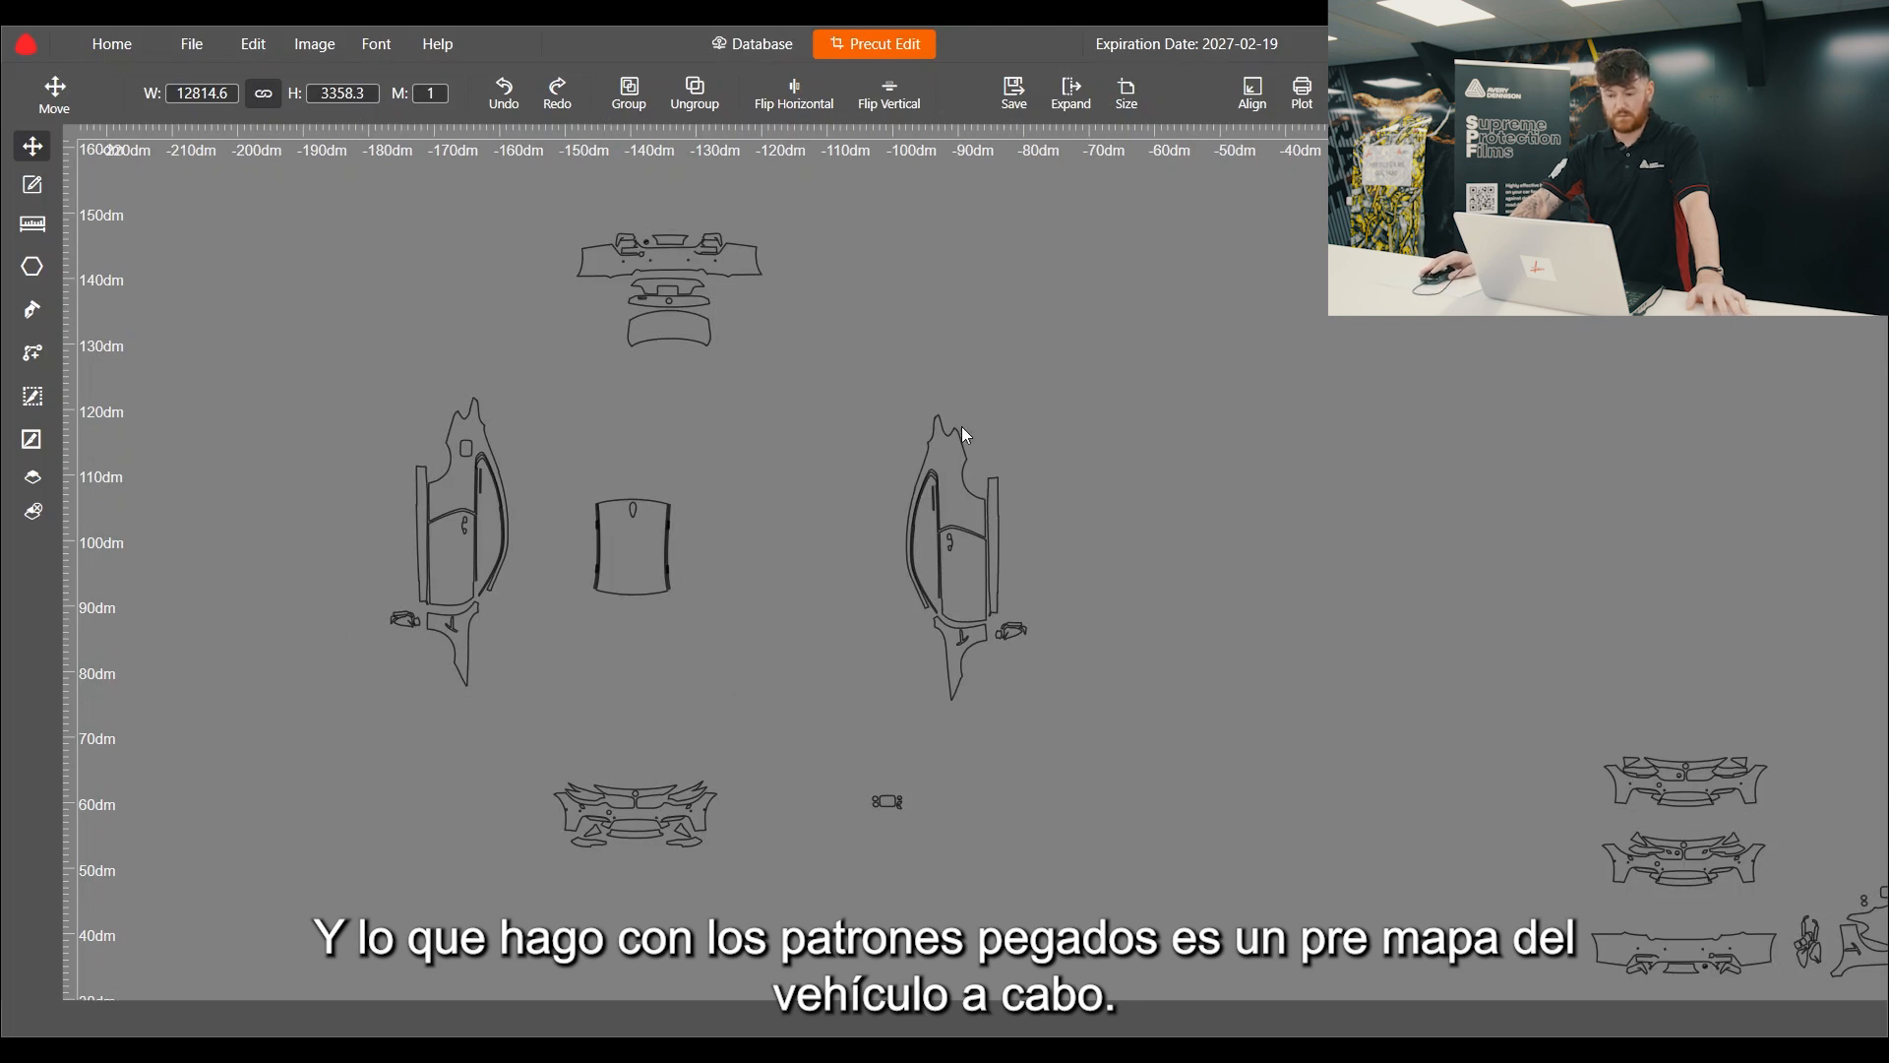
left_click_drag(1043, 622, 1095, 738)
scroll(837, 553, "up", 1)
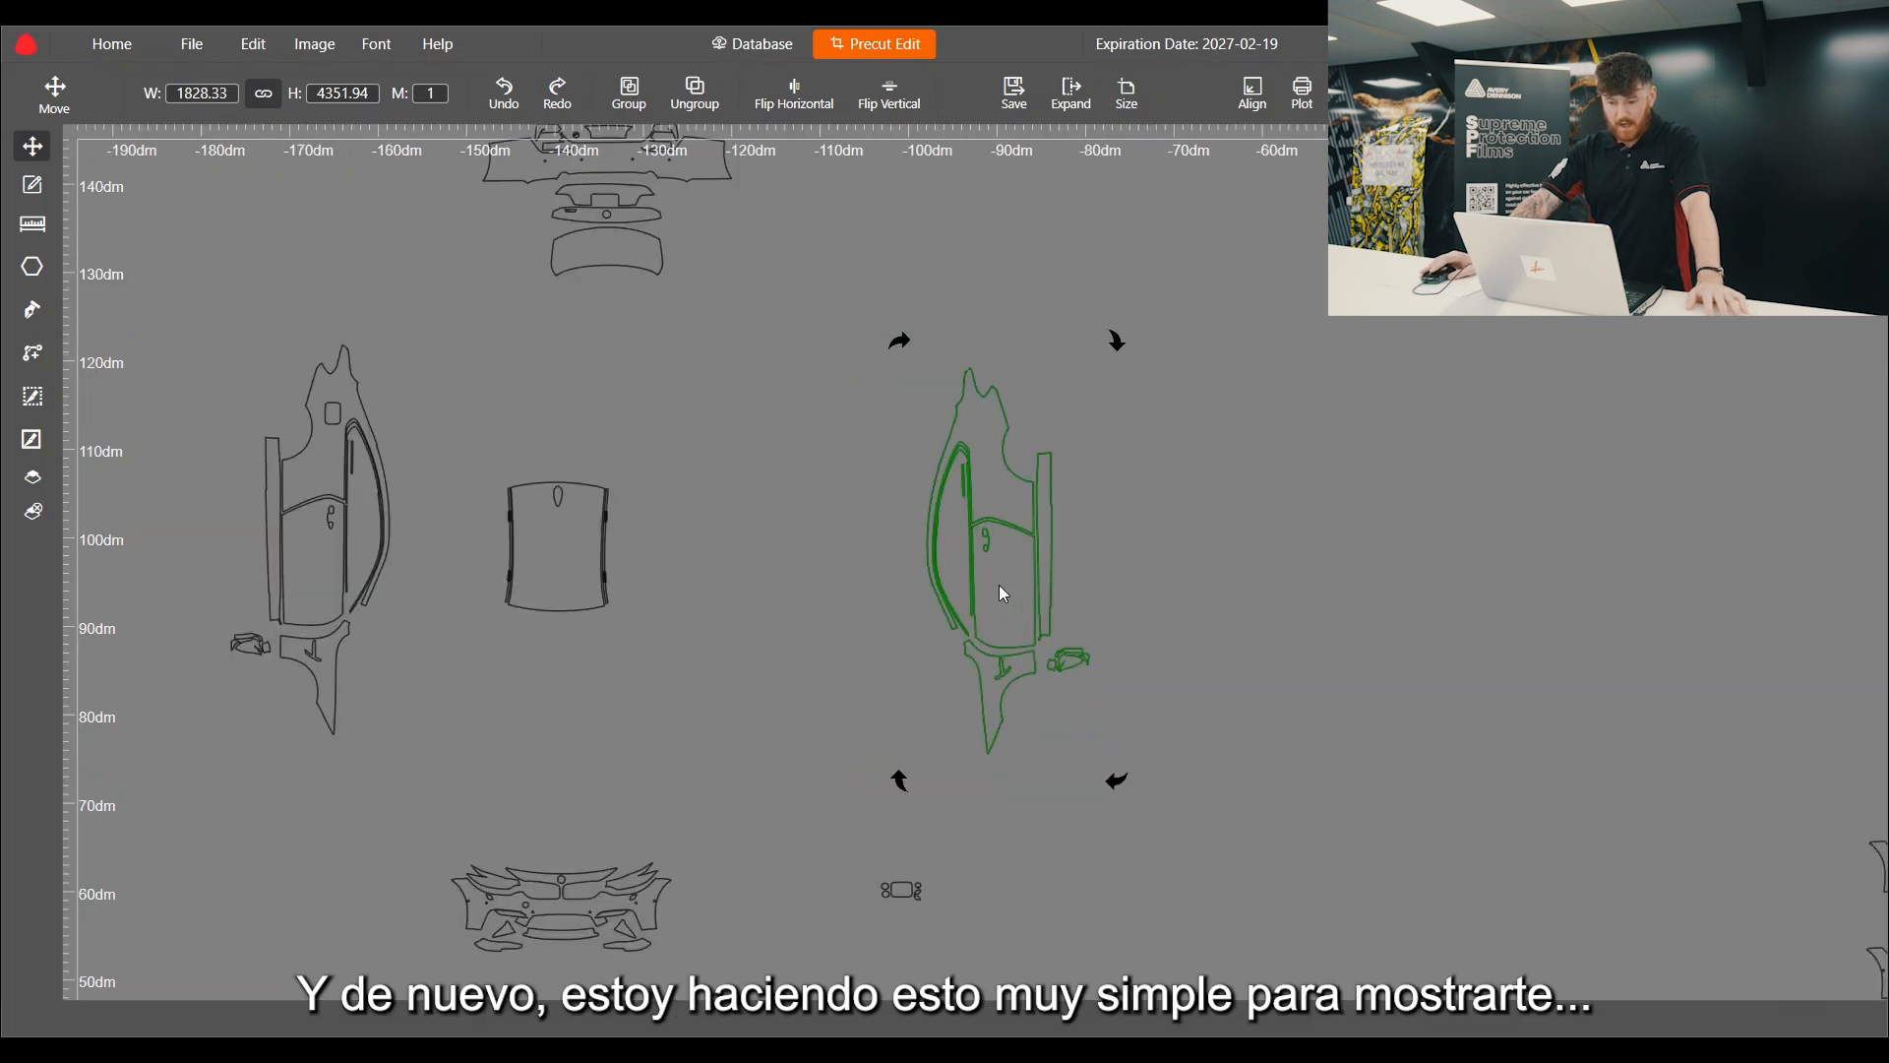
left_click_drag(1006, 593, 699, 595)
left_click_drag(698, 605, 703, 604)
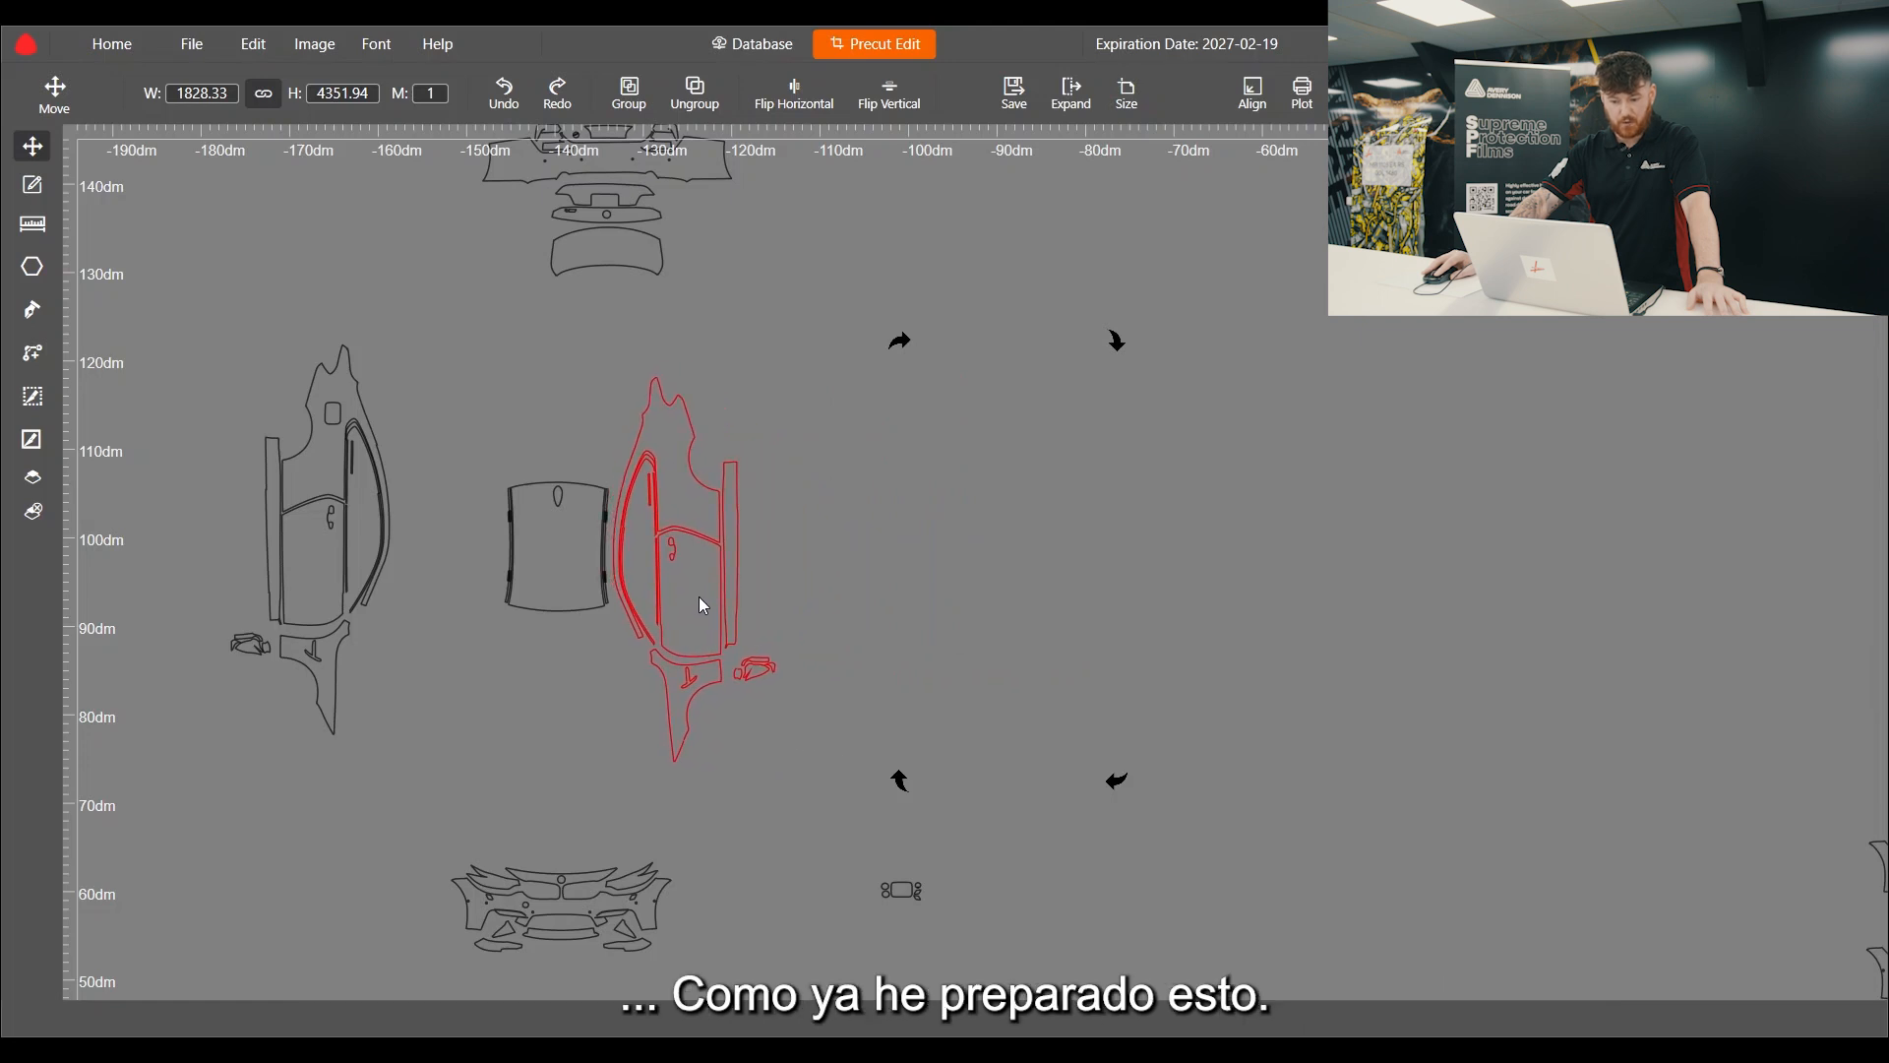
Step: Move the left-hand set of side panels and mirror pieces beside the roof, level with the opposite side
left_click(242, 364)
left_click_drag(208, 295, 419, 748)
left_click_drag(372, 598, 427, 623)
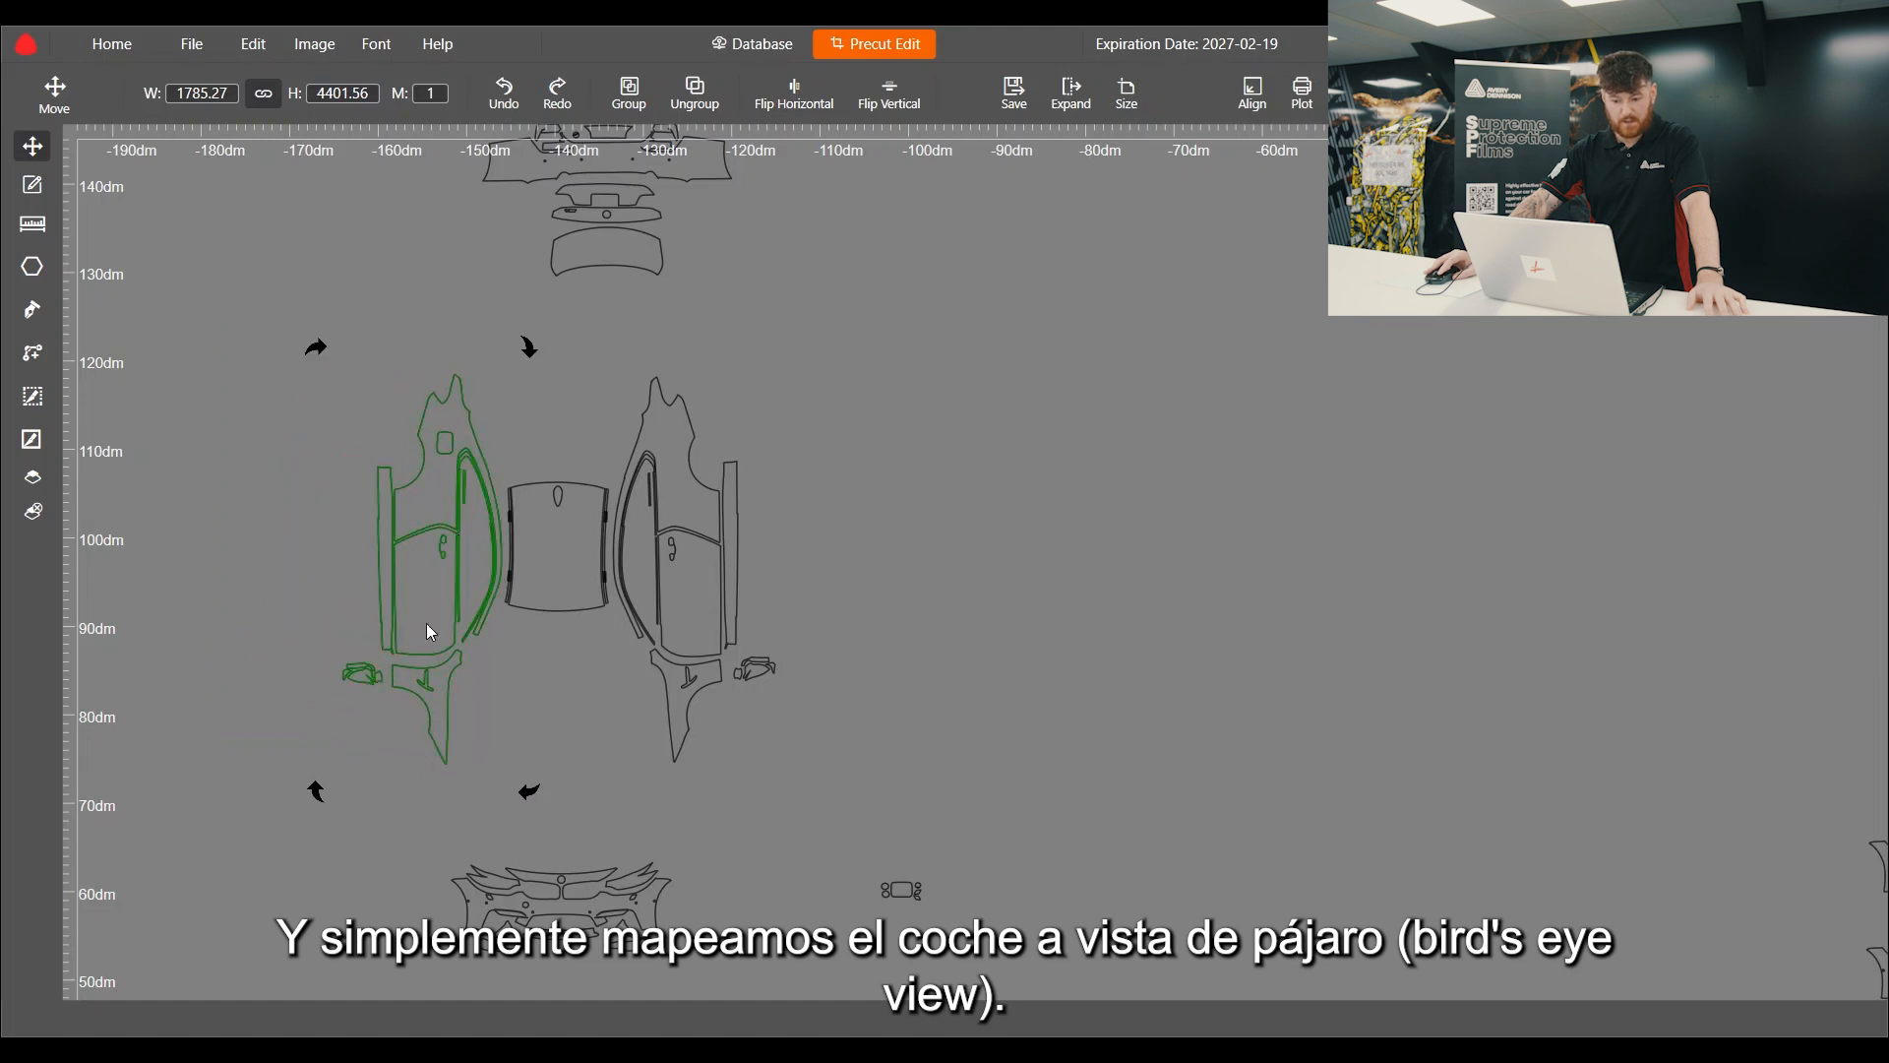
Step: Move the front bumper pieces up to the front fenders in the bird's-eye car layout
left_click_drag(393, 844, 741, 960)
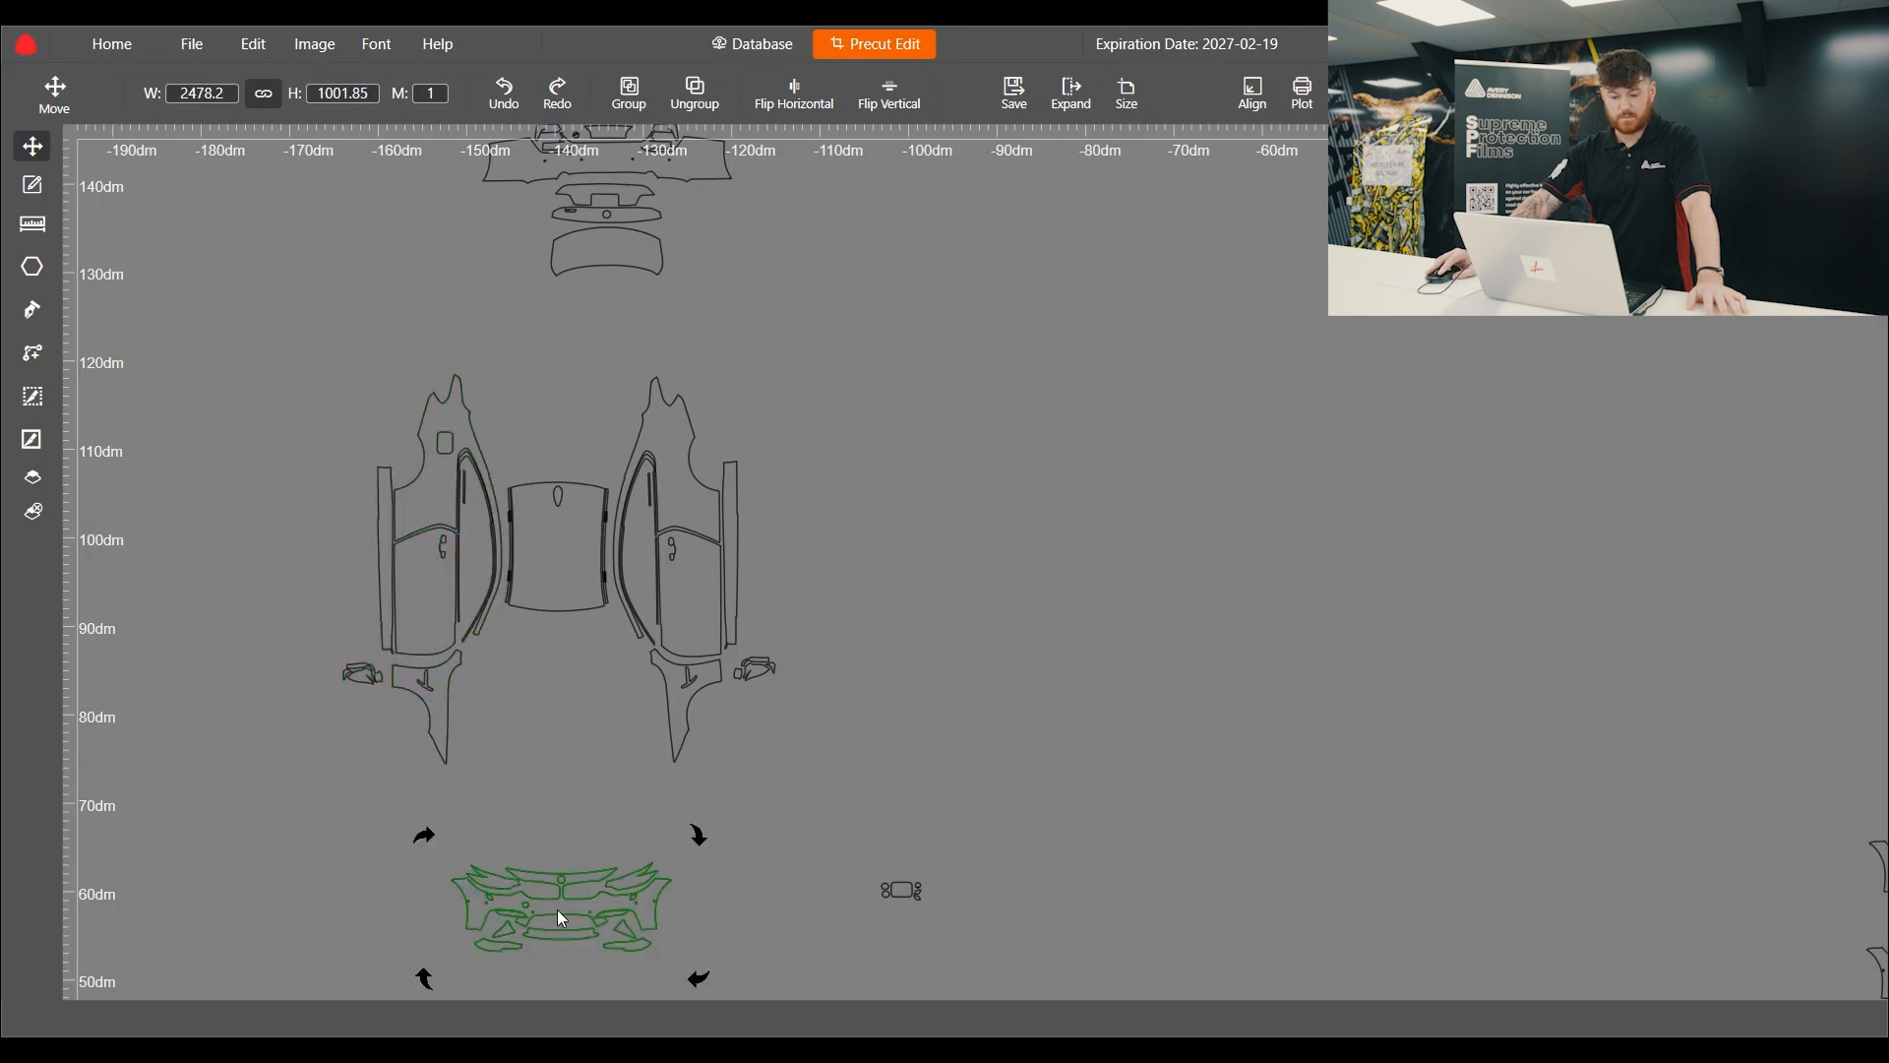
left_click_drag(553, 905, 551, 793)
left_click(869, 371)
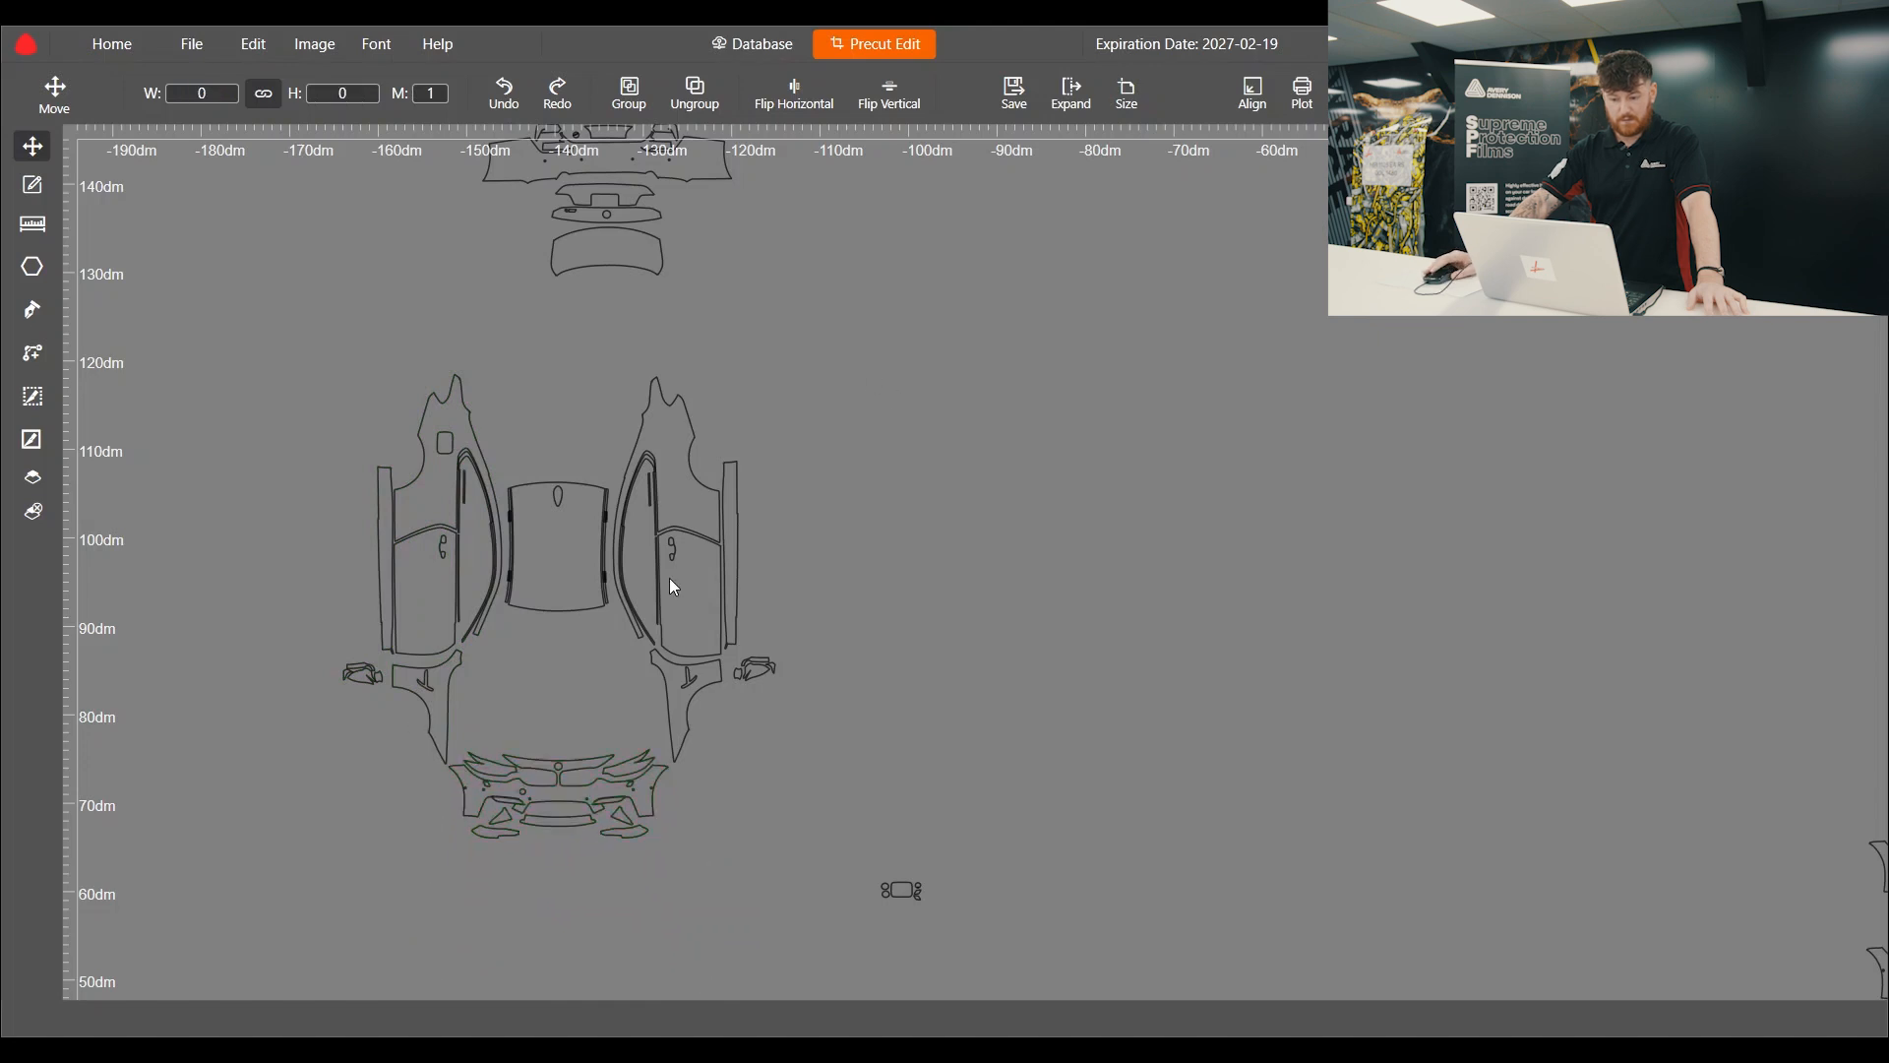
Step: Move the rear bumper and trunk pieces down to the rear quarter panels, centred above the roof in the bird's-eye layout
scroll(665, 590, "up", 3)
scroll(665, 699, "down", 4)
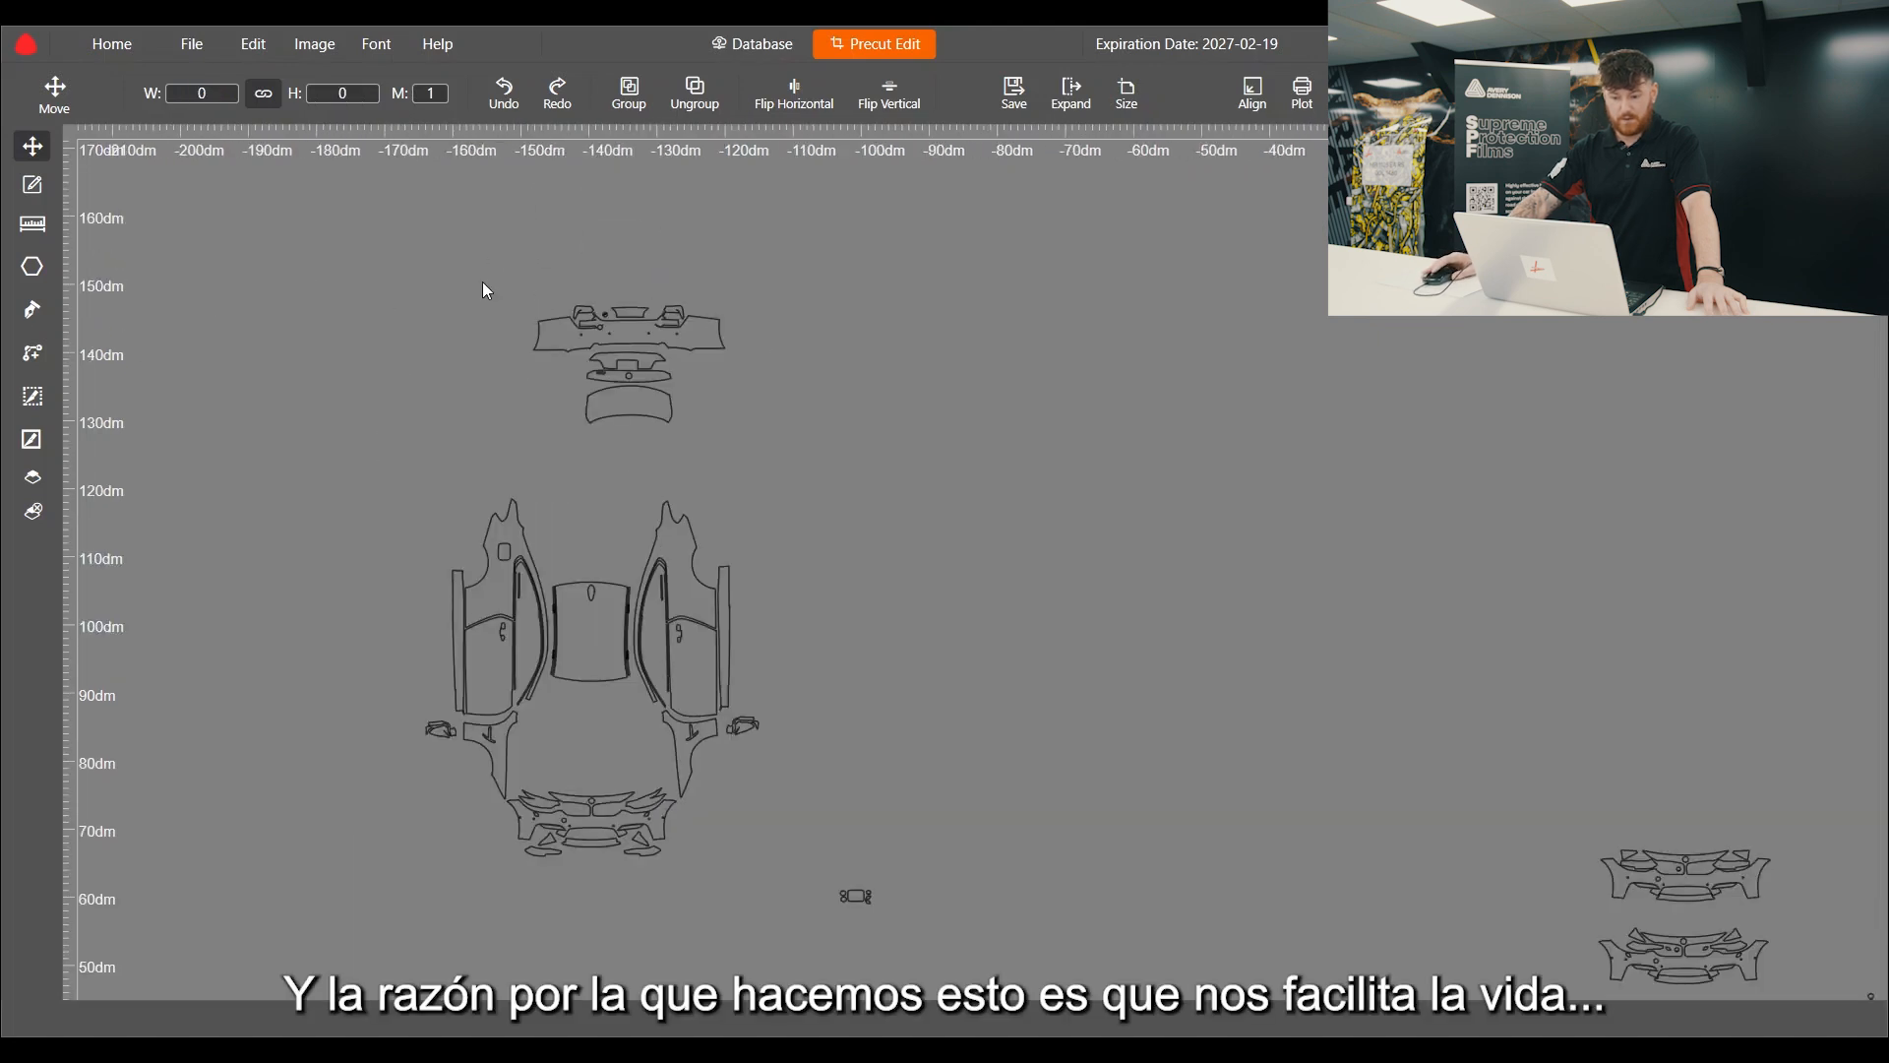
scroll(482, 281, "up", 2)
left_click_drag(477, 263, 845, 488)
left_click_drag(704, 454, 641, 576)
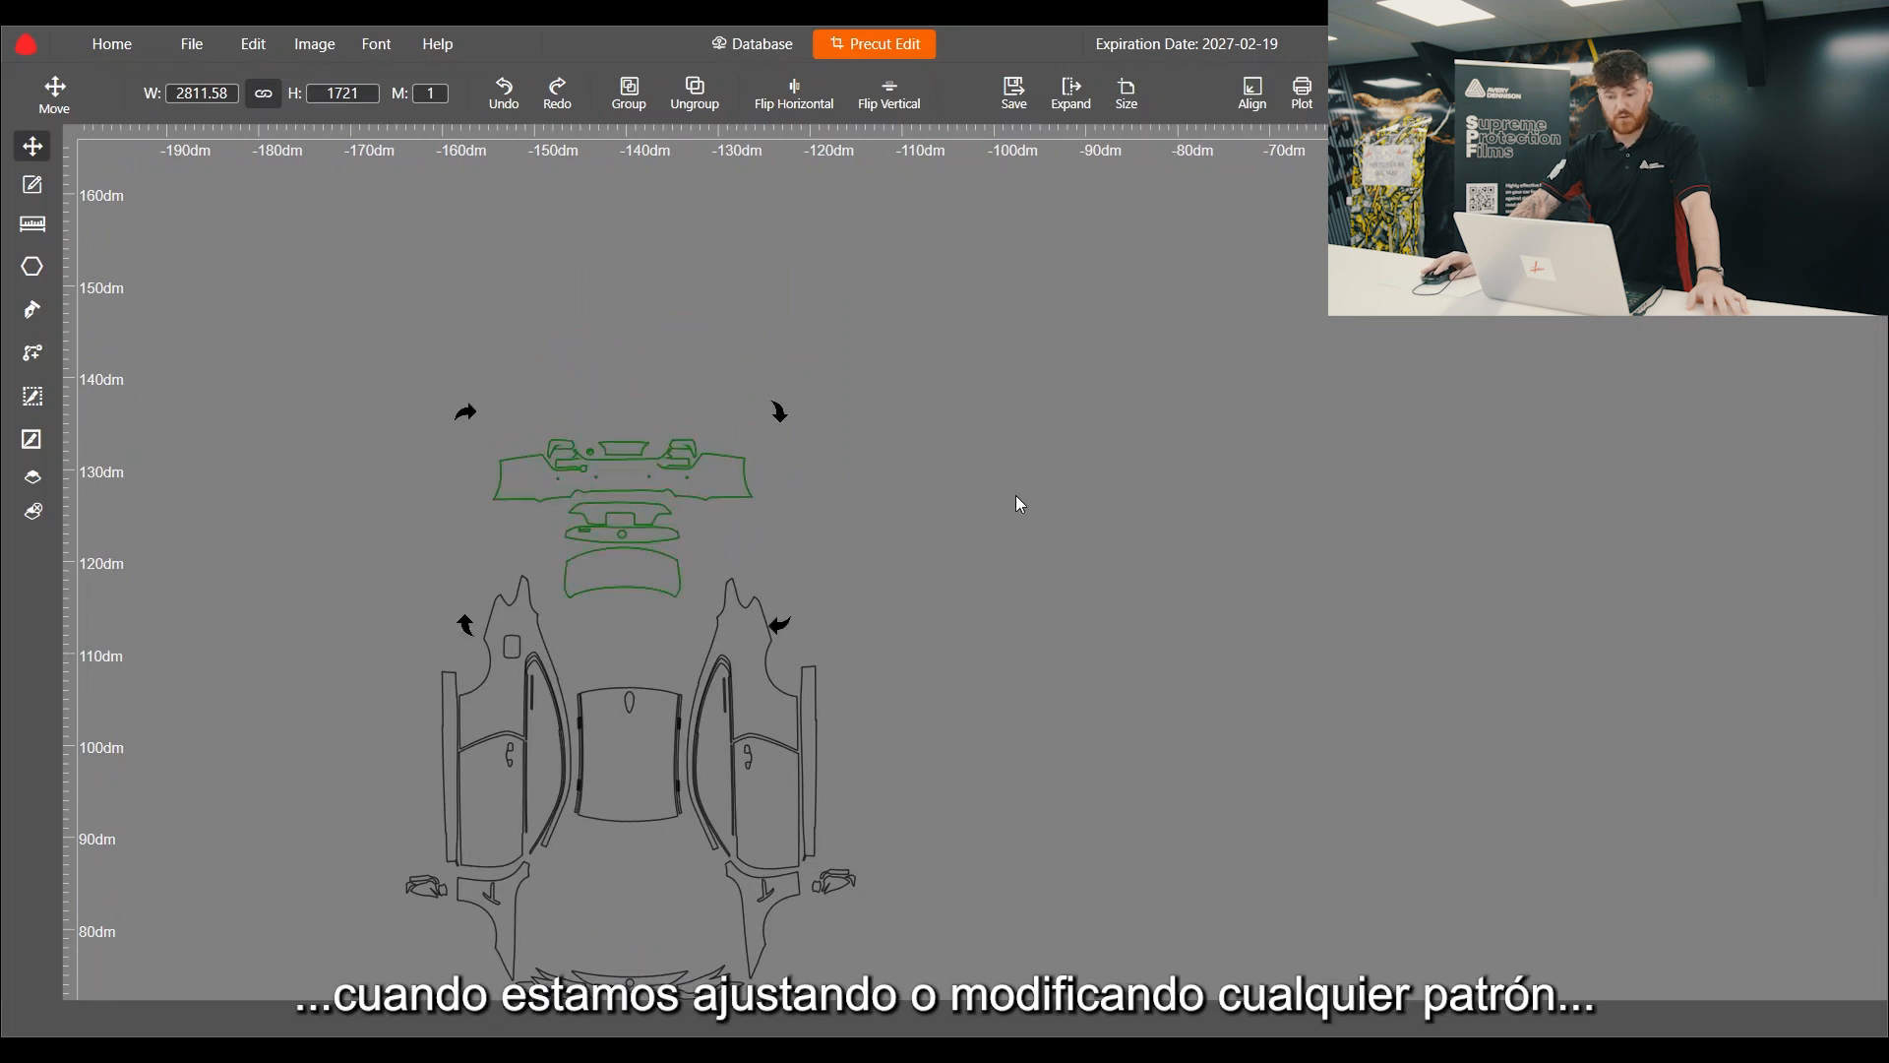
left_click(707, 418)
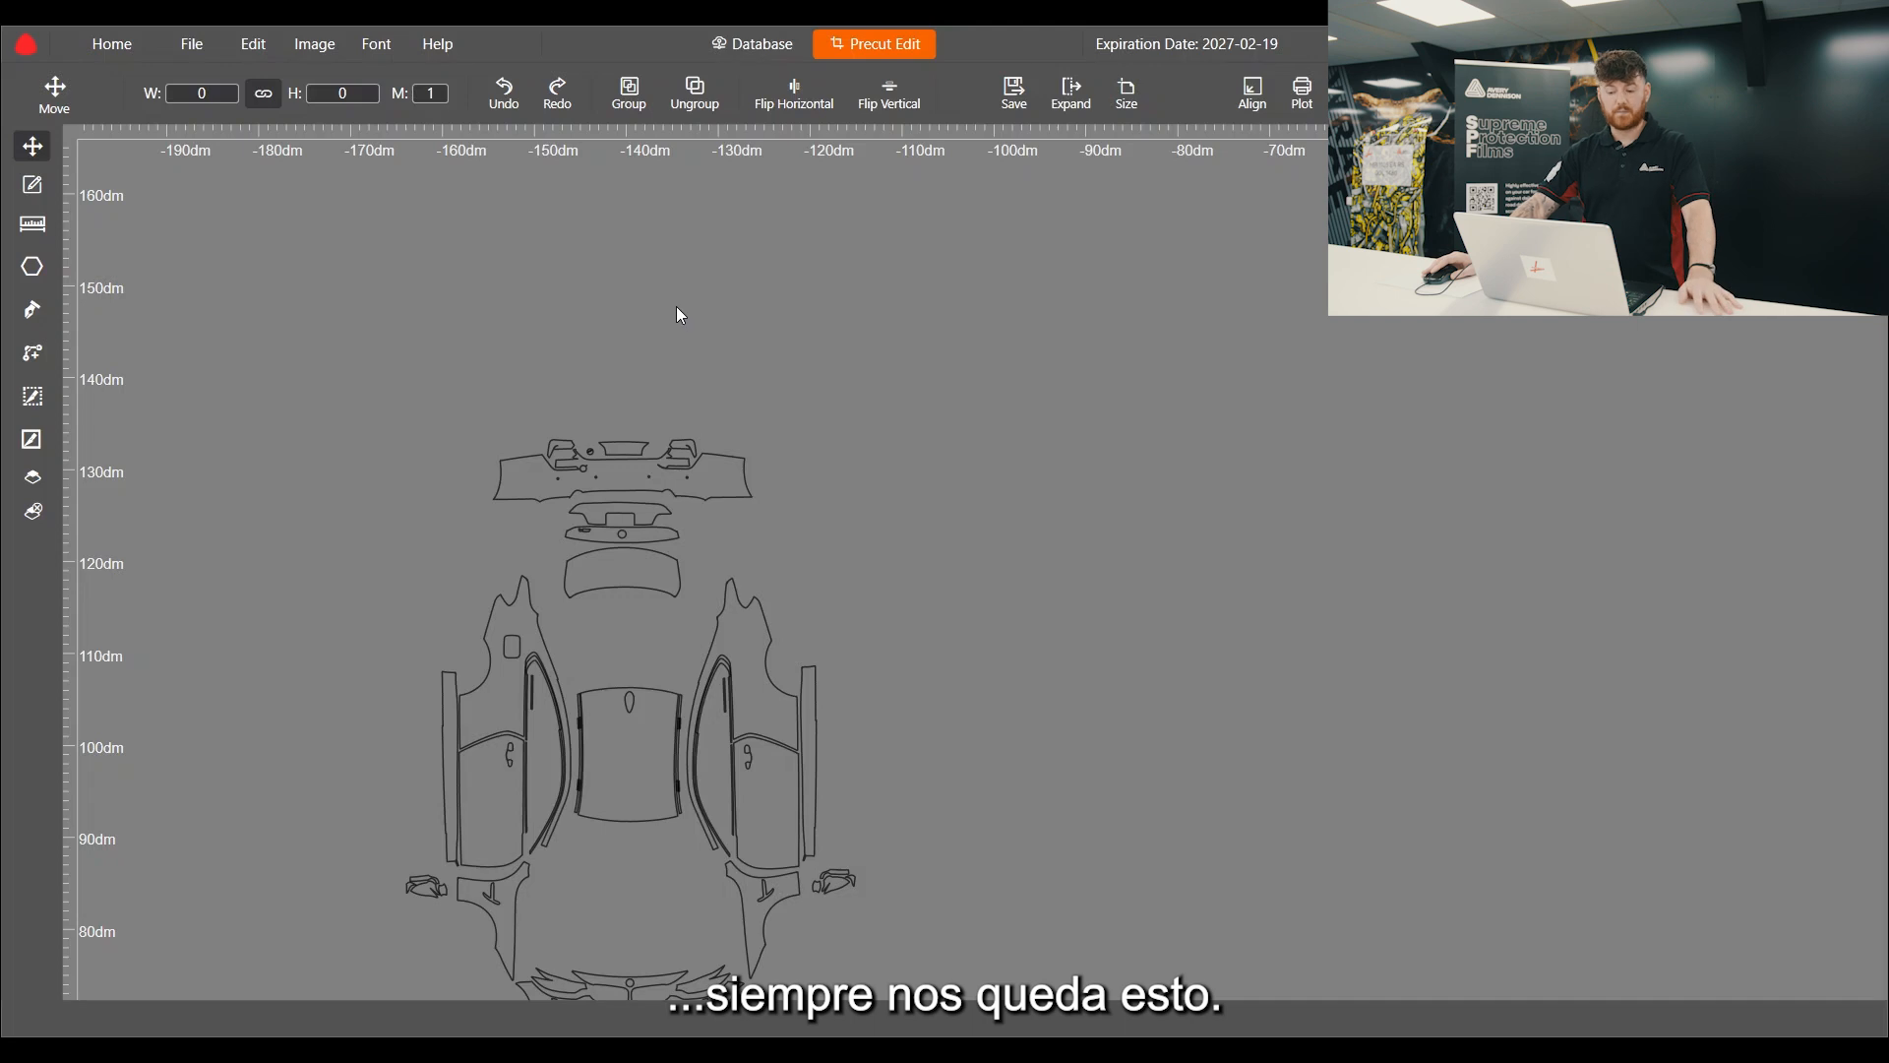
Step: Compare the flat pattern pieces above the film area with the bird's-eye layout of the car
scroll(676, 306, "down", 5)
scroll(1386, 706, "up", 5)
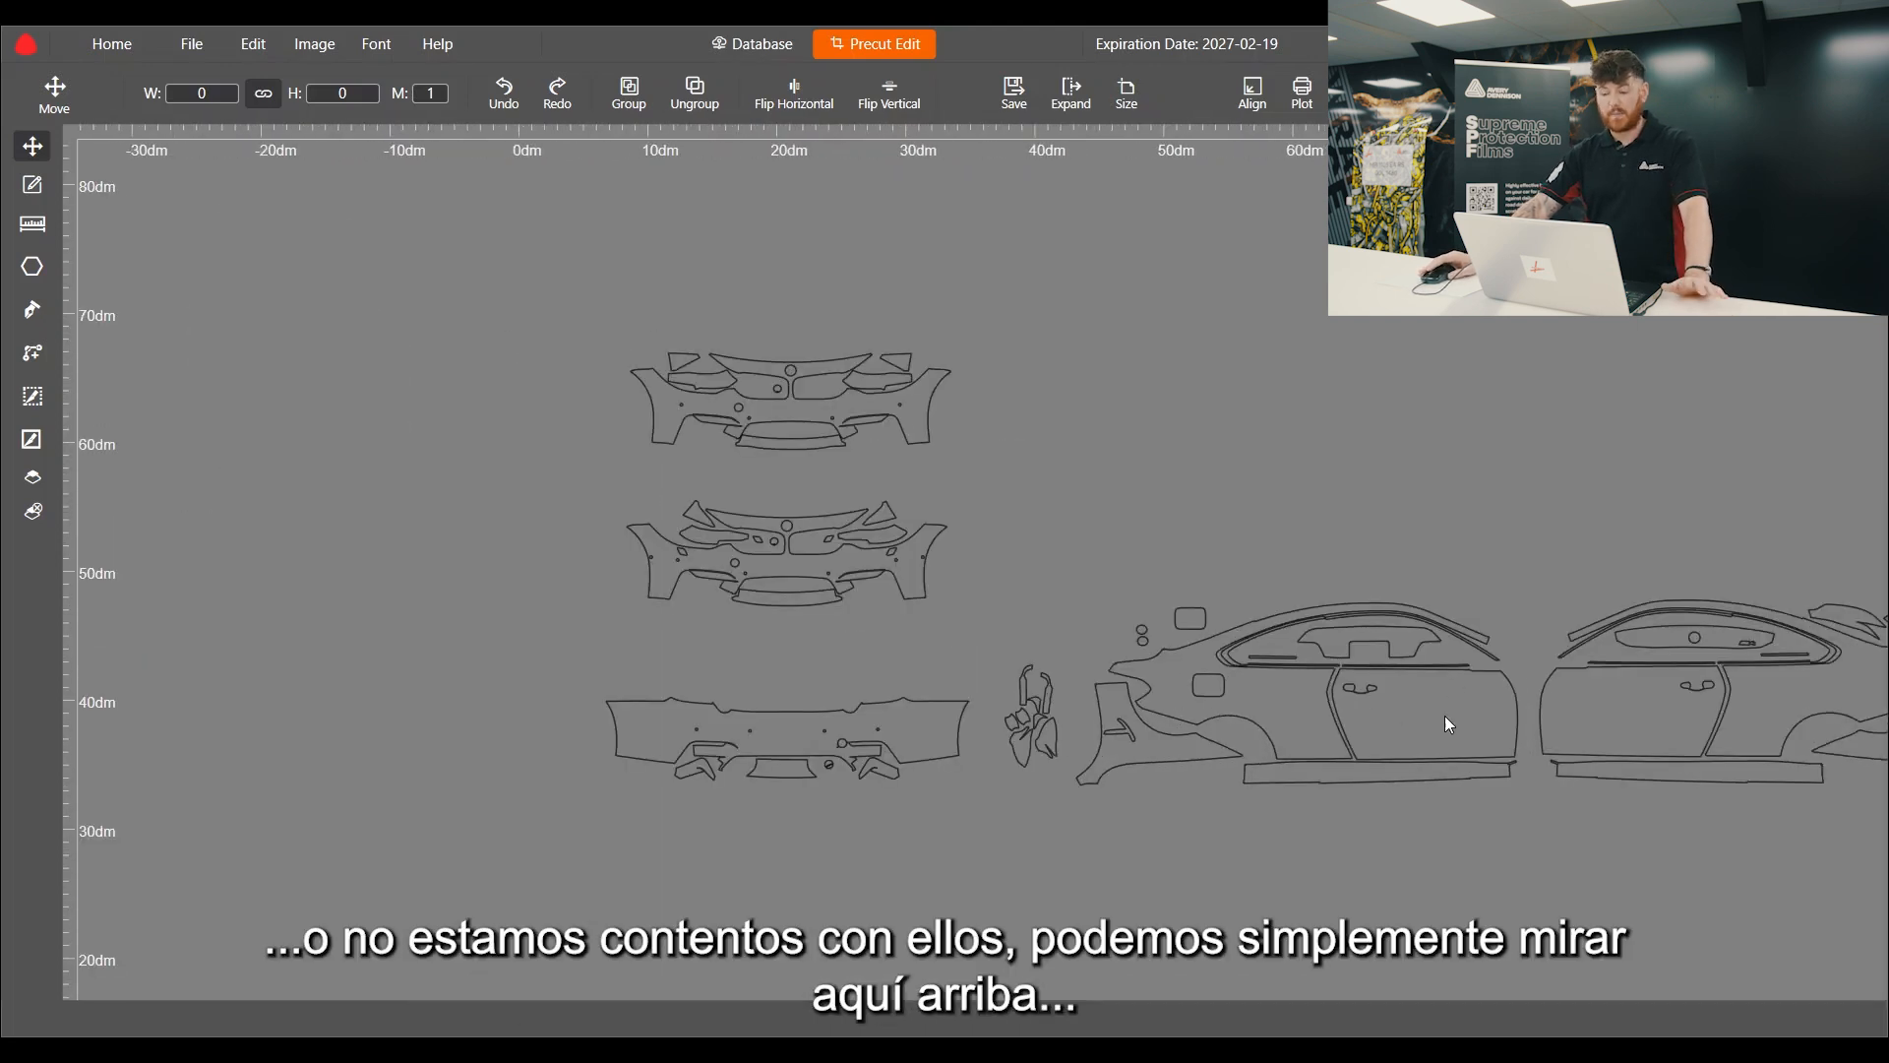
scroll(1448, 719, "down", 5)
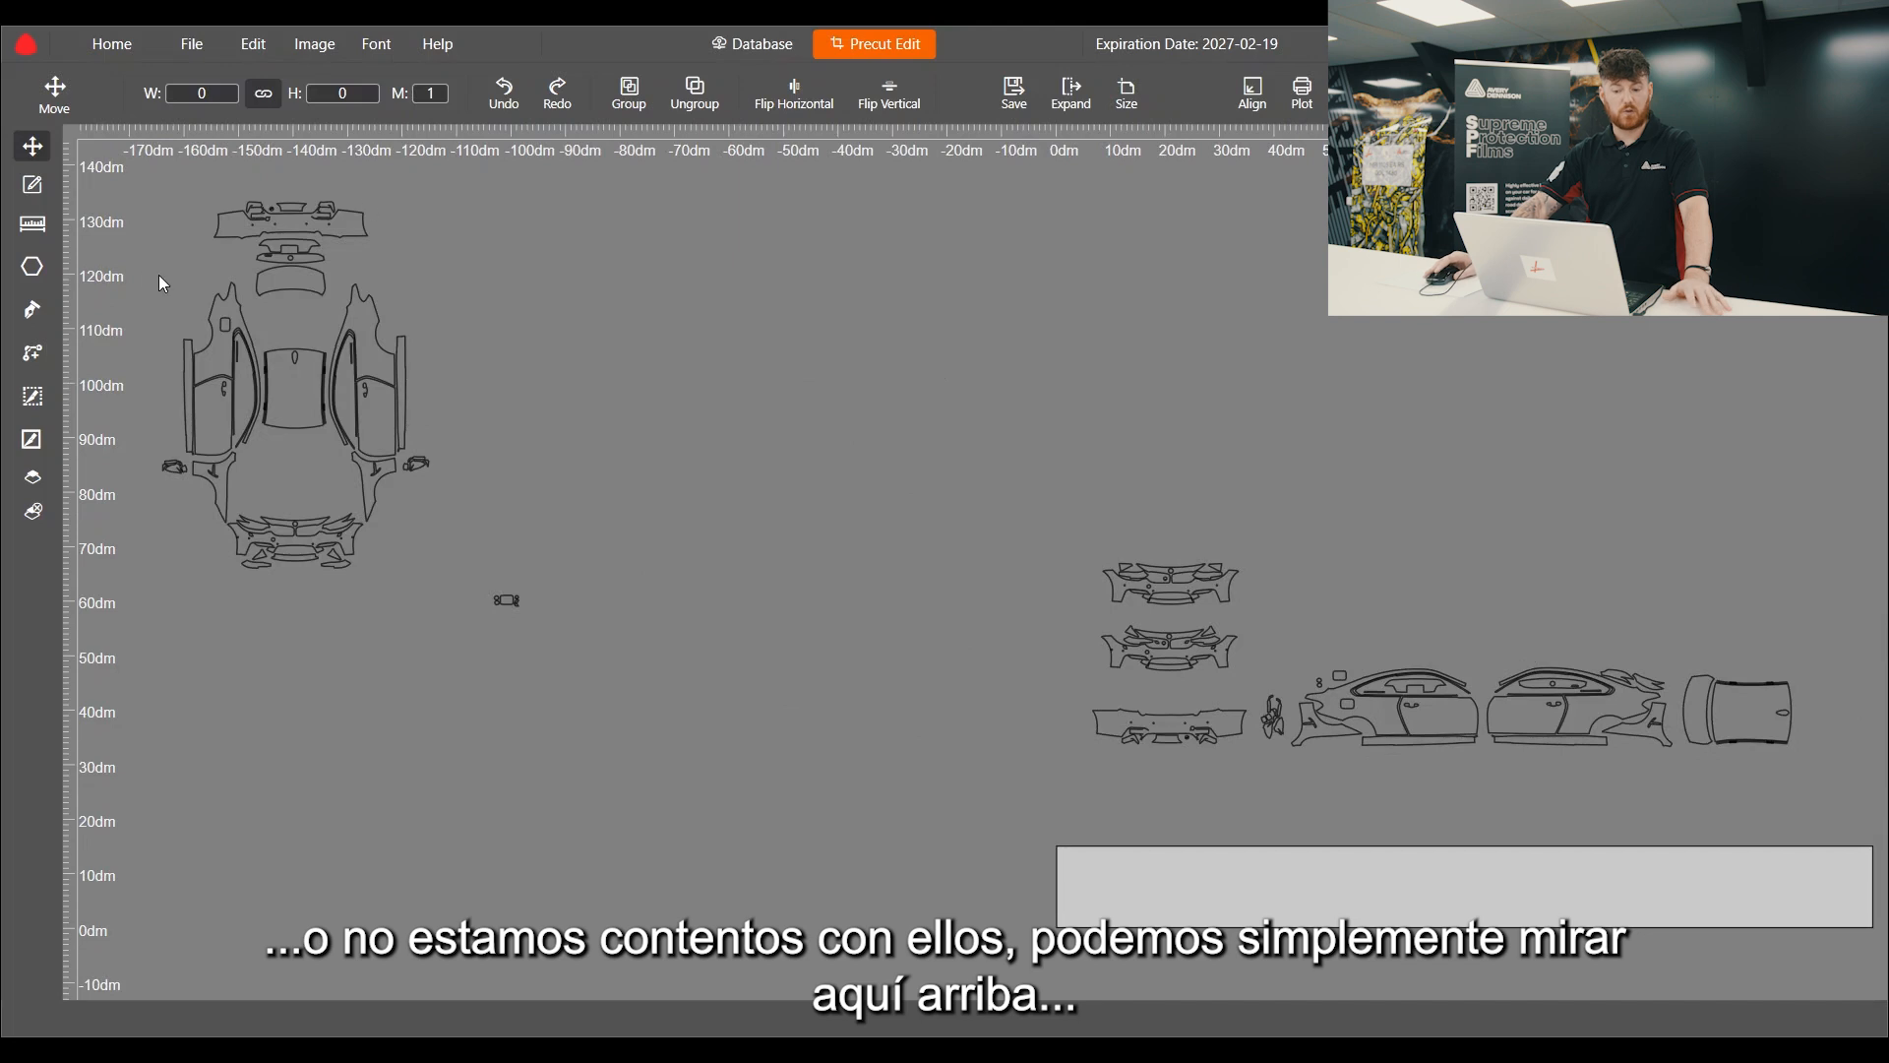
scroll(162, 271, "up", 2)
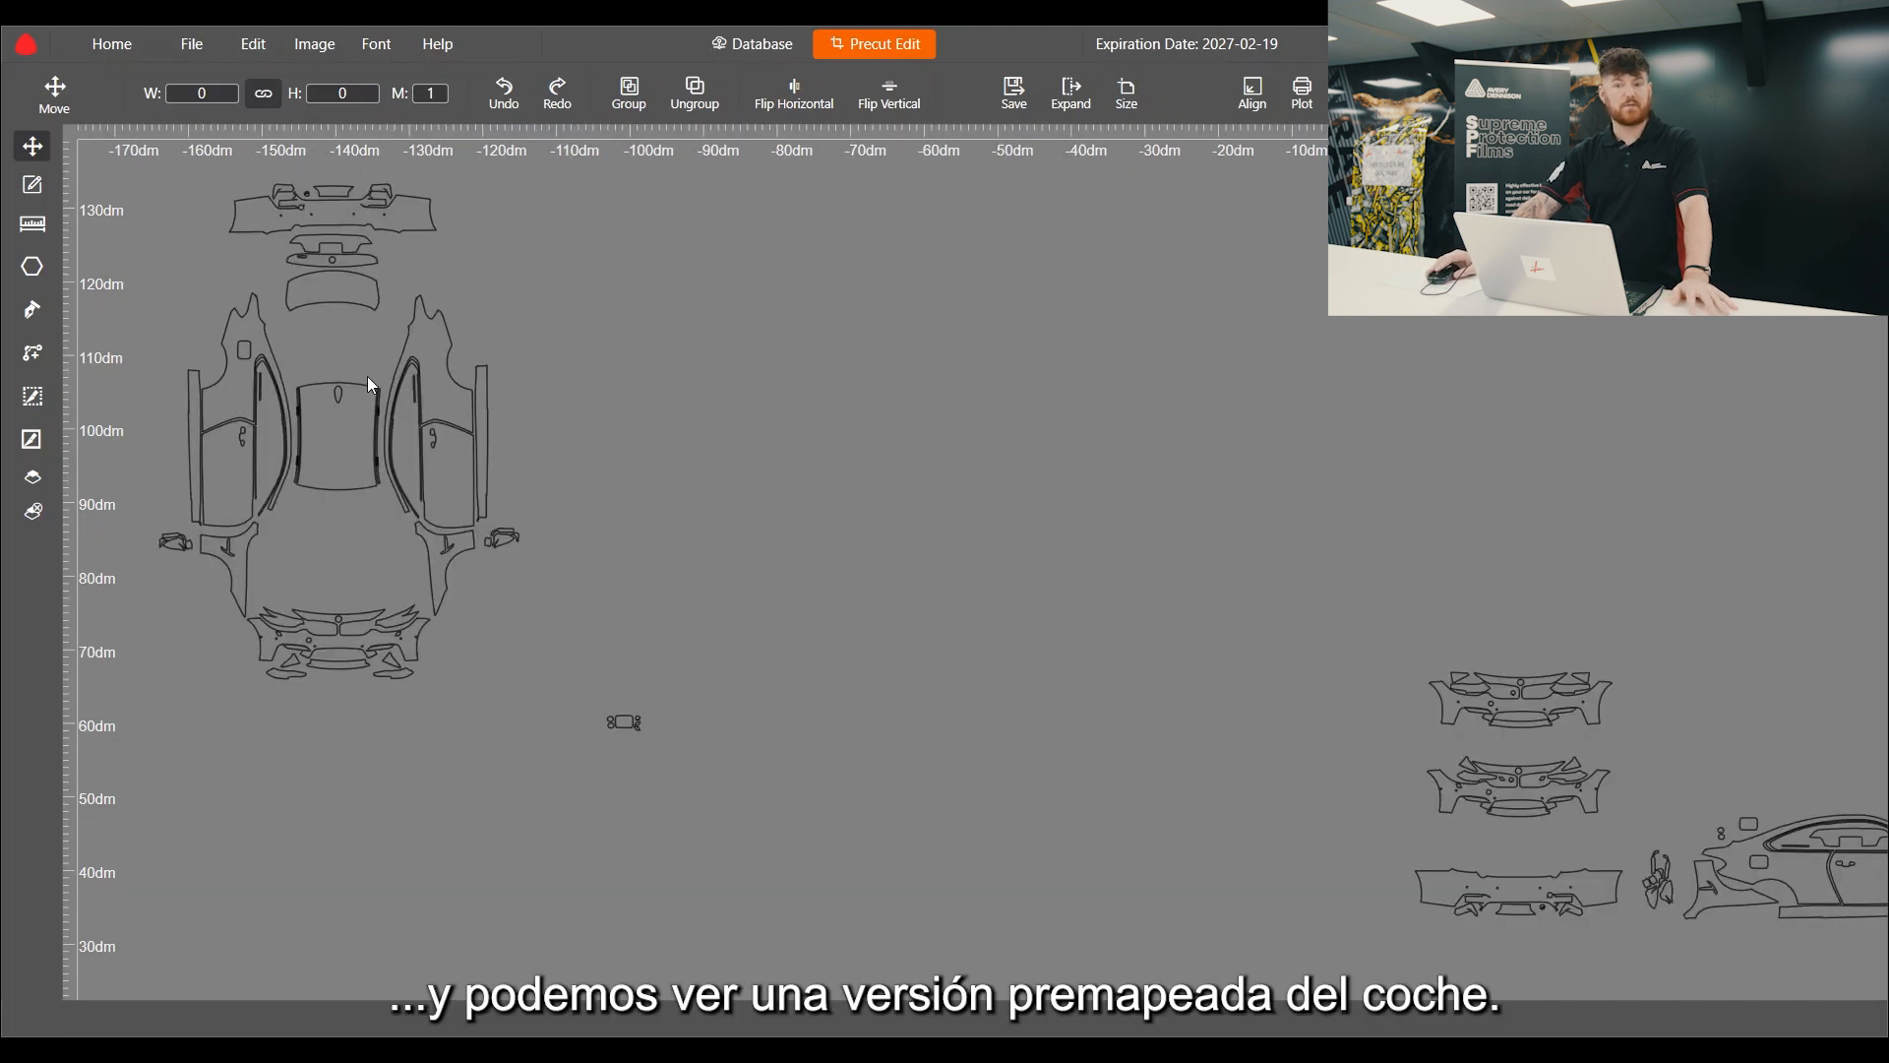
scroll(417, 321, "down", 2)
scroll(1191, 691, "up", 3)
Step: Examine the small mirror pieces beside the rear bumper and match them to their places in the bird's-eye layout
scroll(1187, 693, "up", 5)
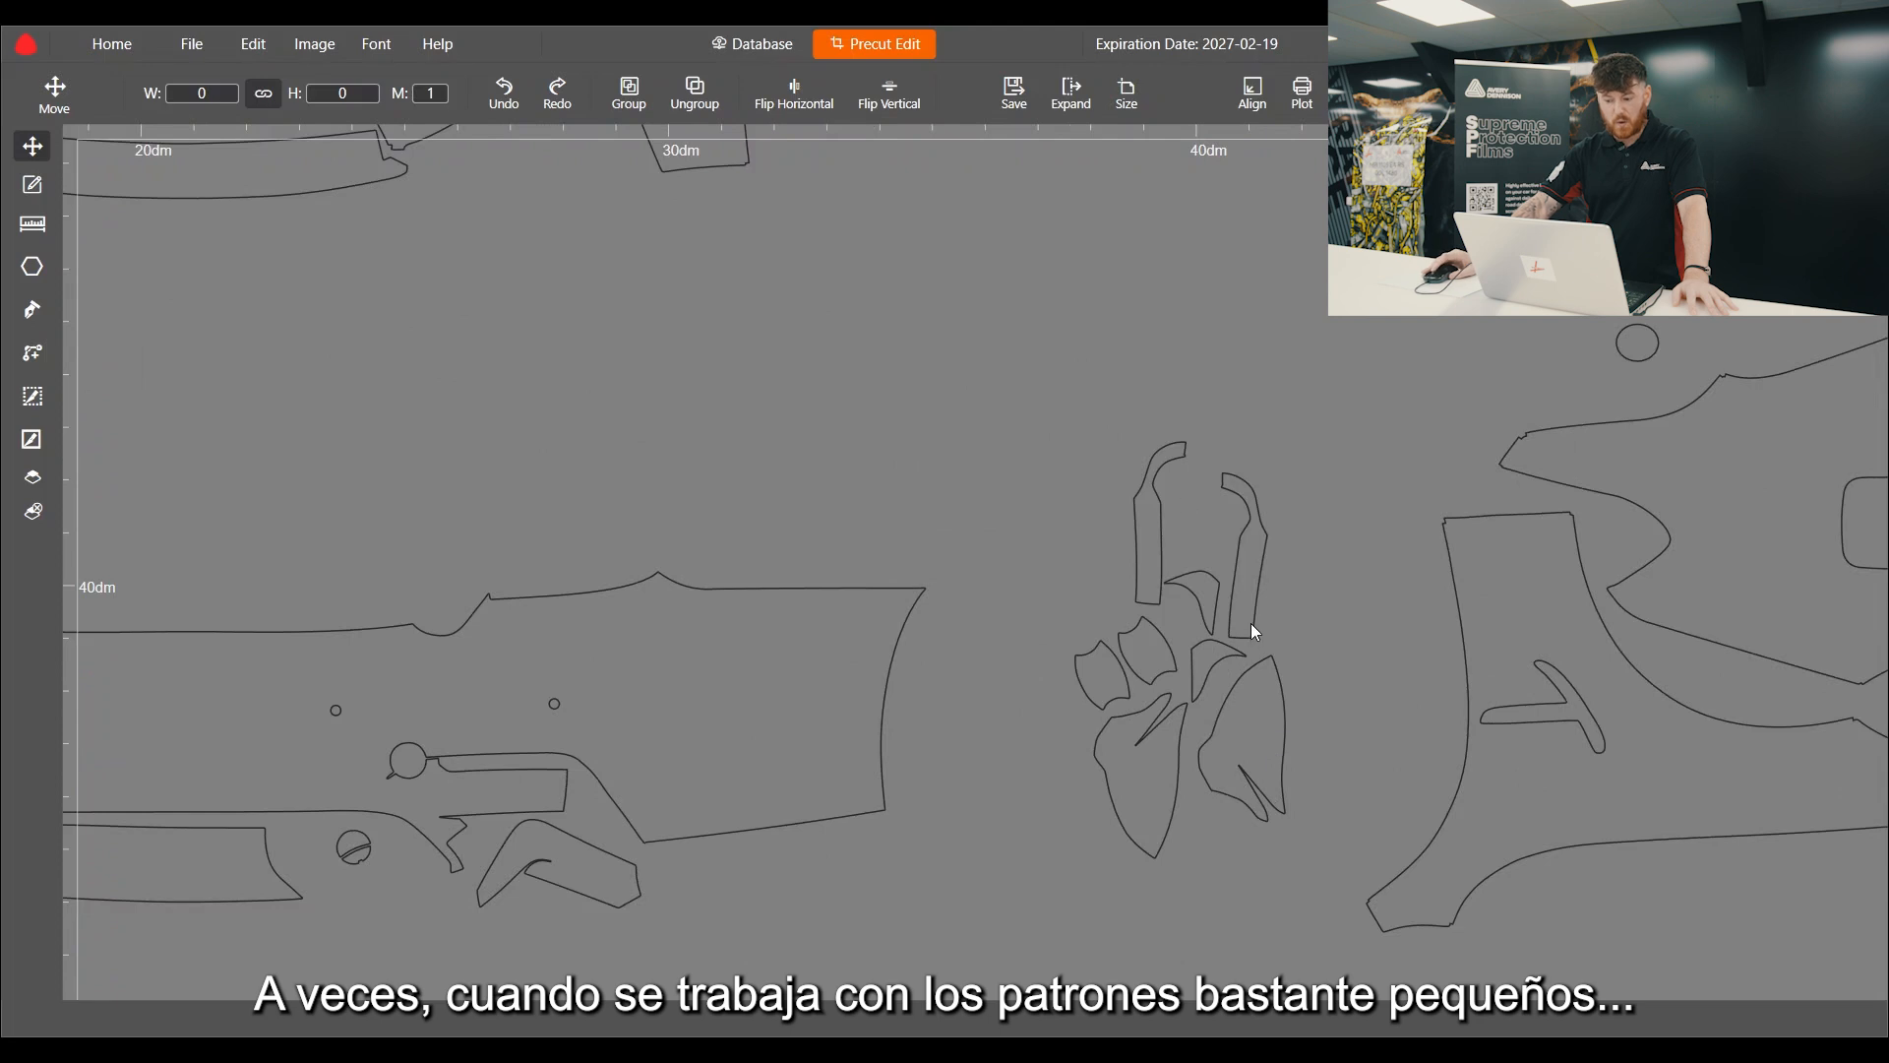
scroll(1251, 625, "up", 3)
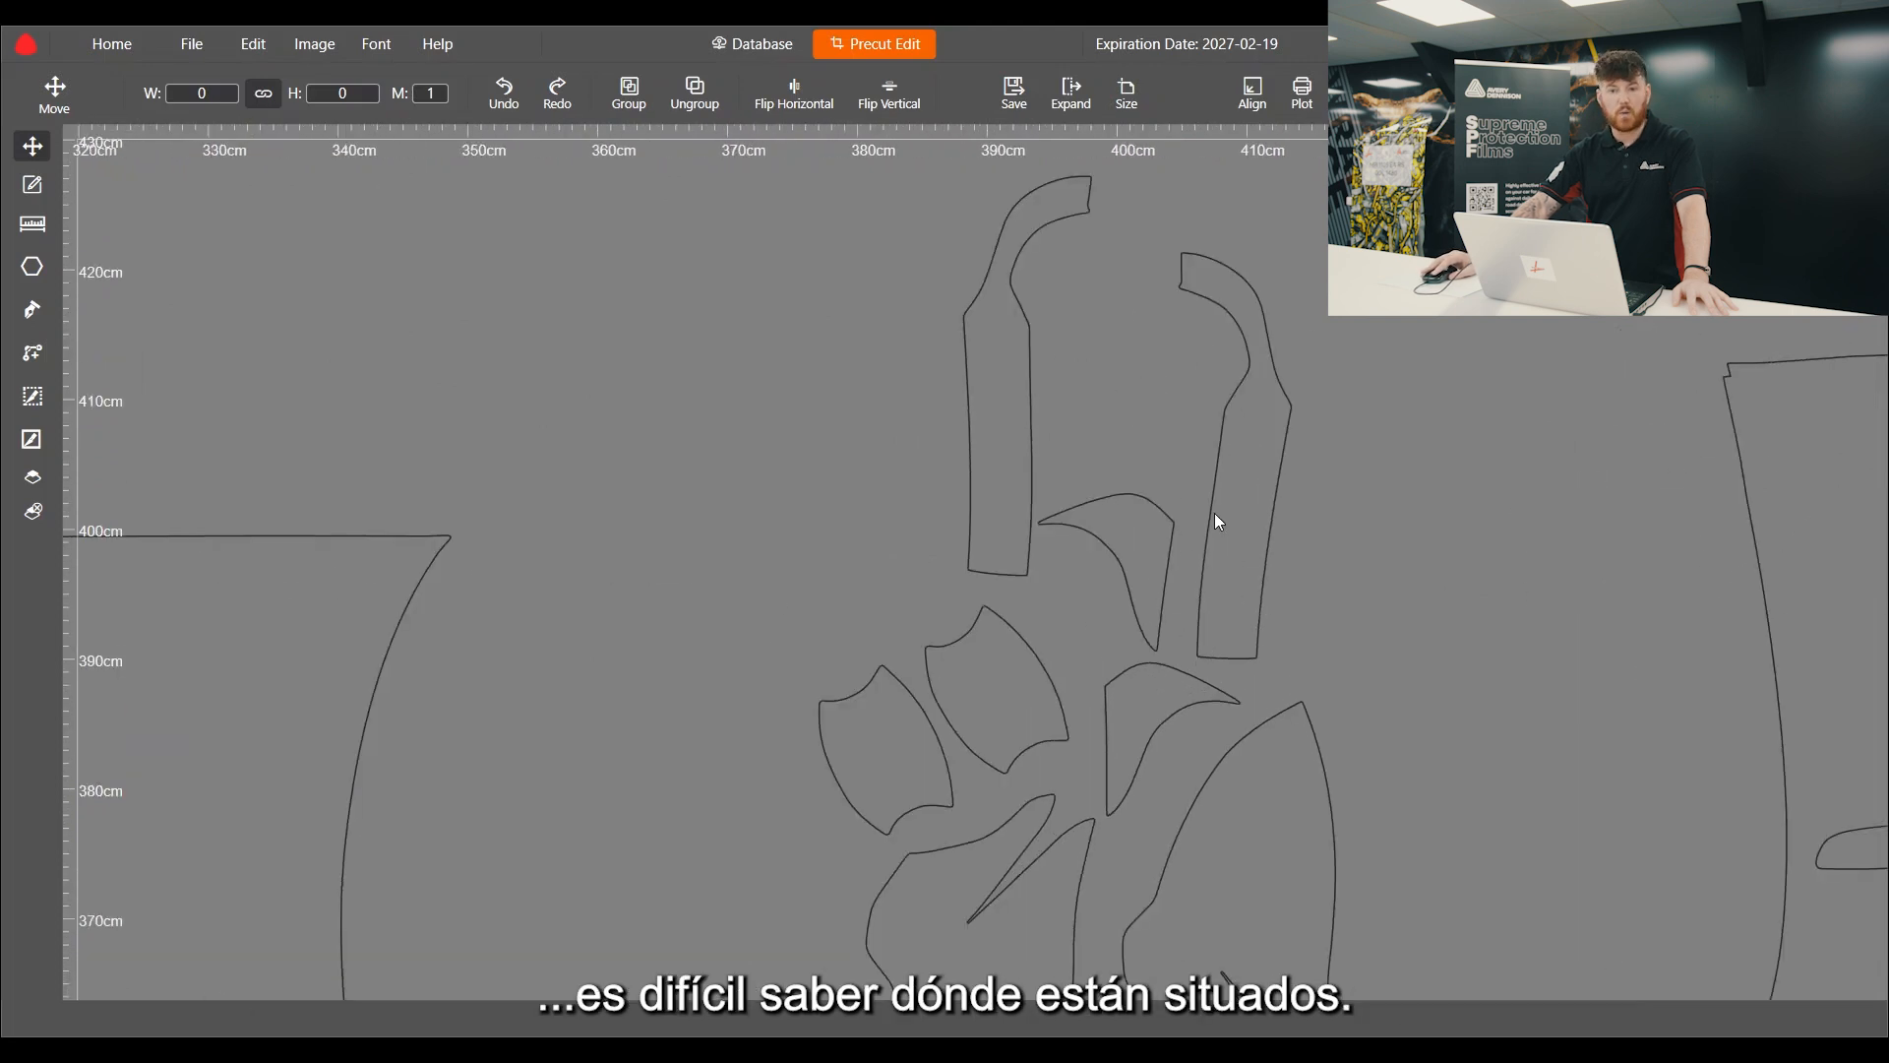
scroll(1265, 518, "down", 4)
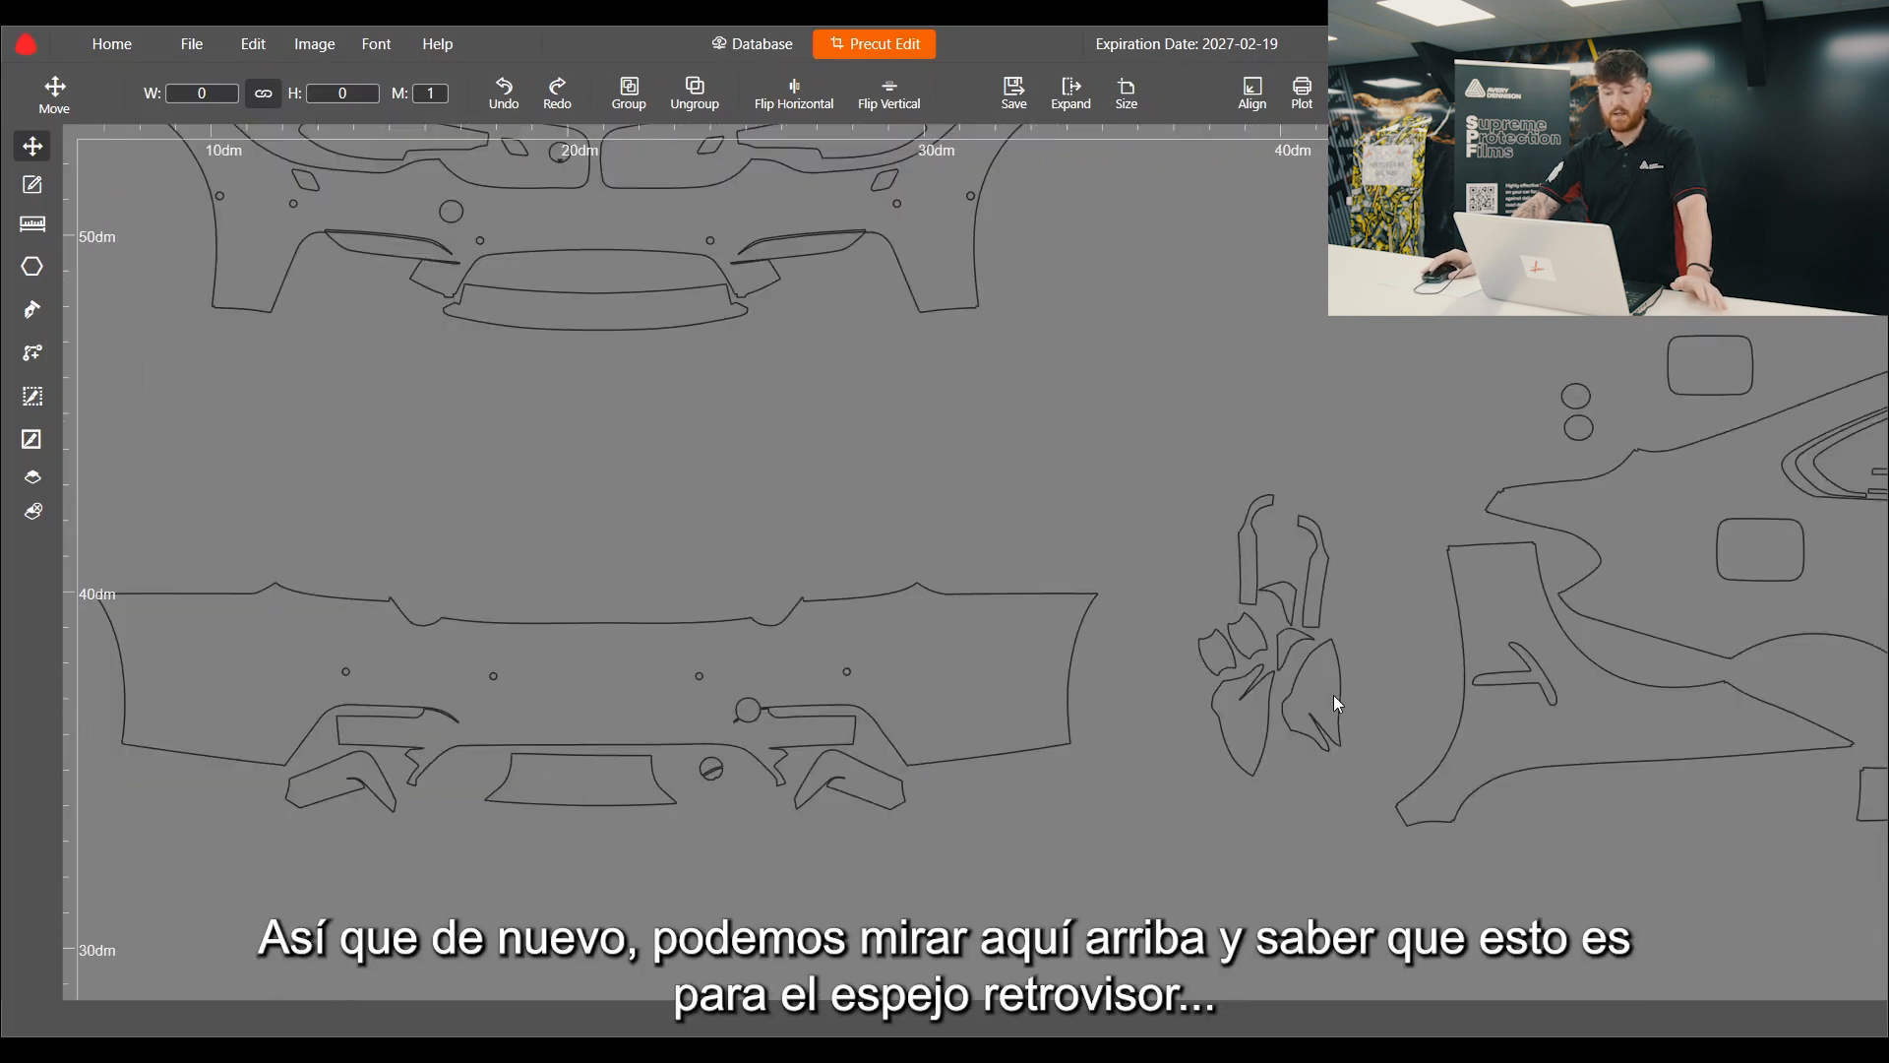
scroll(1333, 695, "down", 5)
scroll(1350, 703, "down", 3)
scroll(708, 522, "up", 2)
scroll(710, 534, "up", 5)
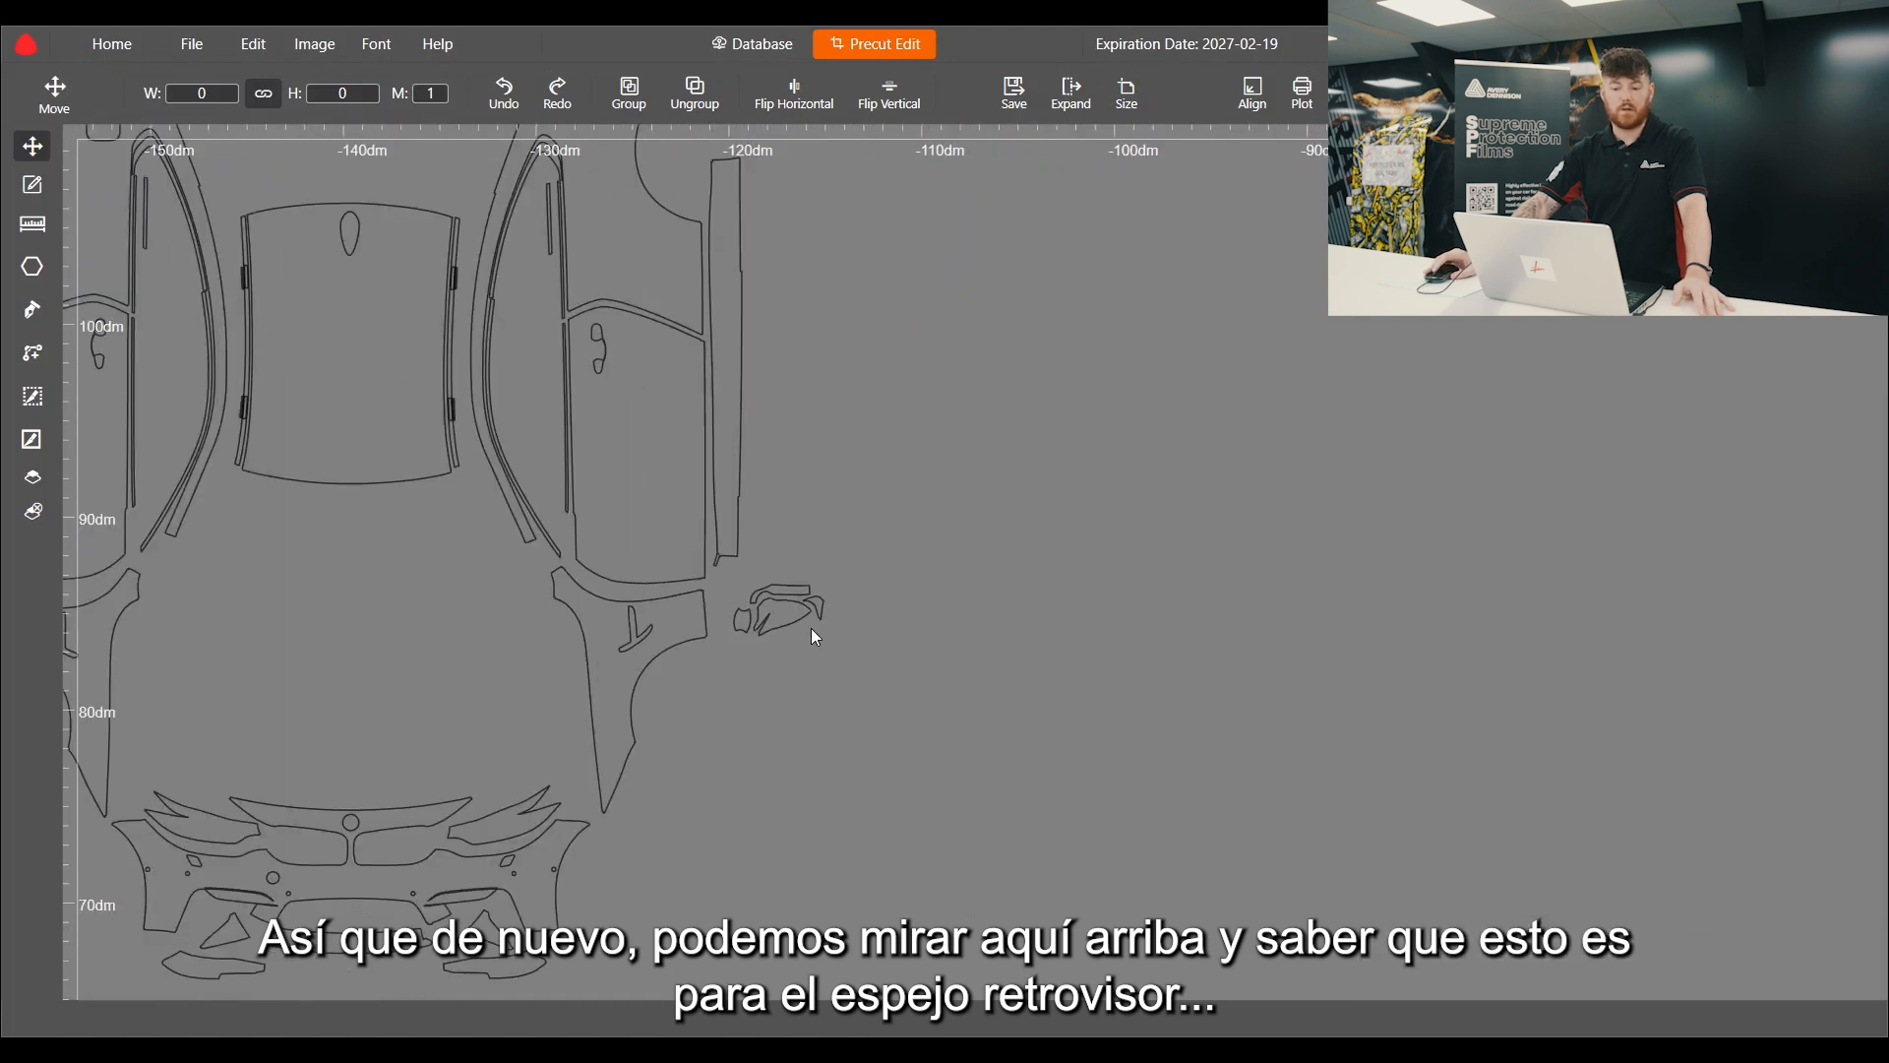
scroll(734, 535, "down", 2)
scroll(508, 238, "up", 4)
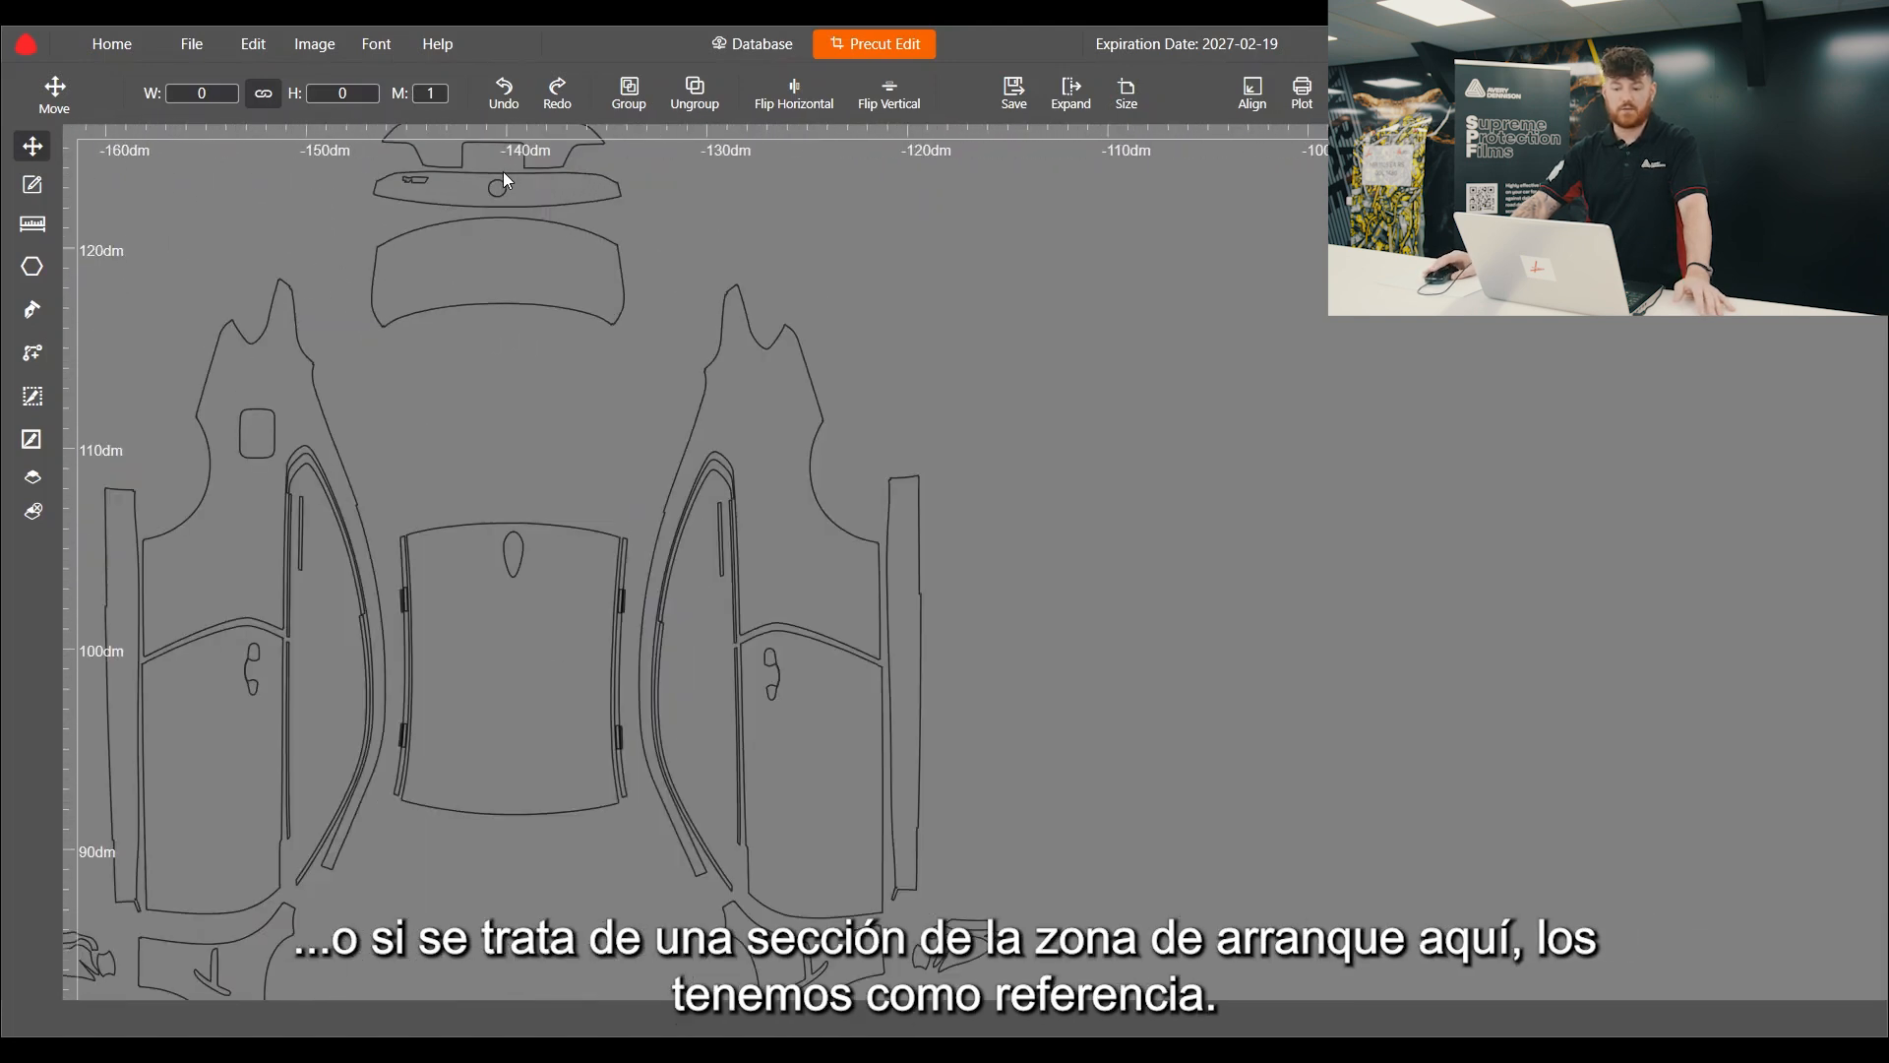
scroll(504, 174, "up", 3)
scroll(600, 317, "down", 4)
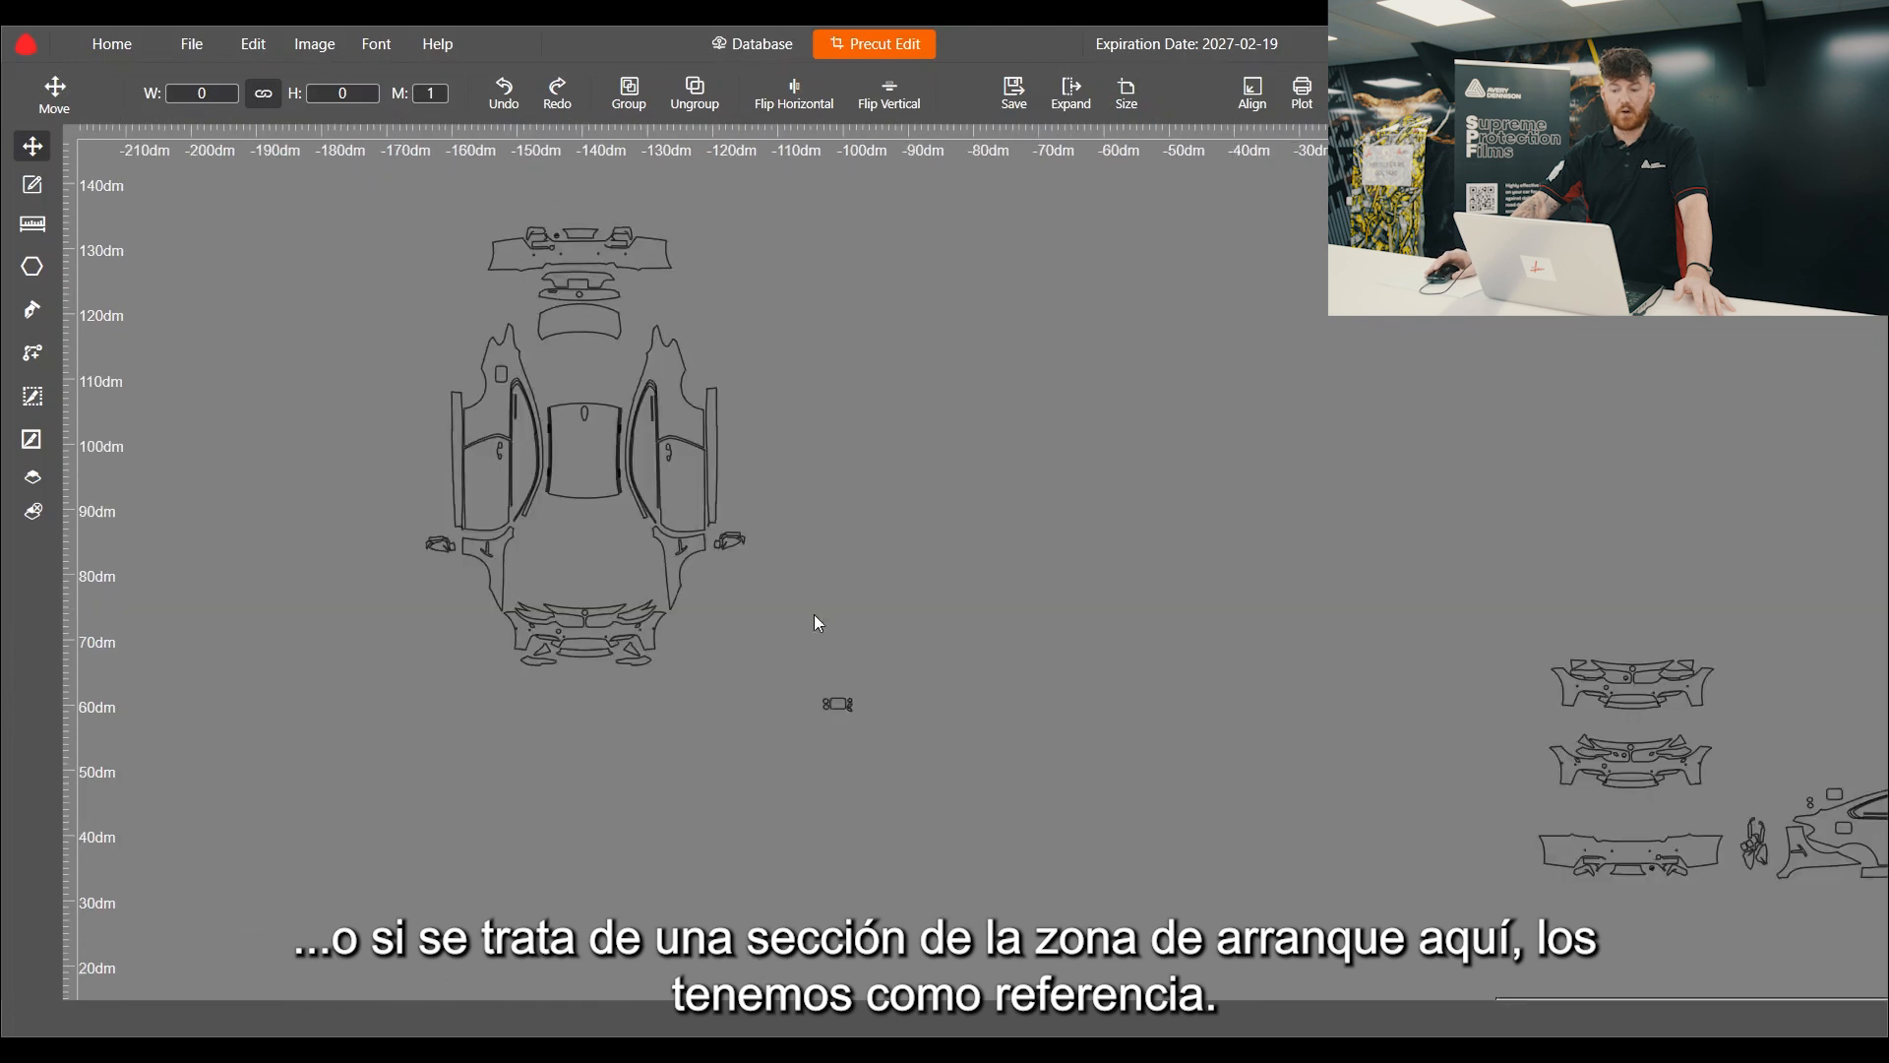
scroll(331, 213, "down", 2)
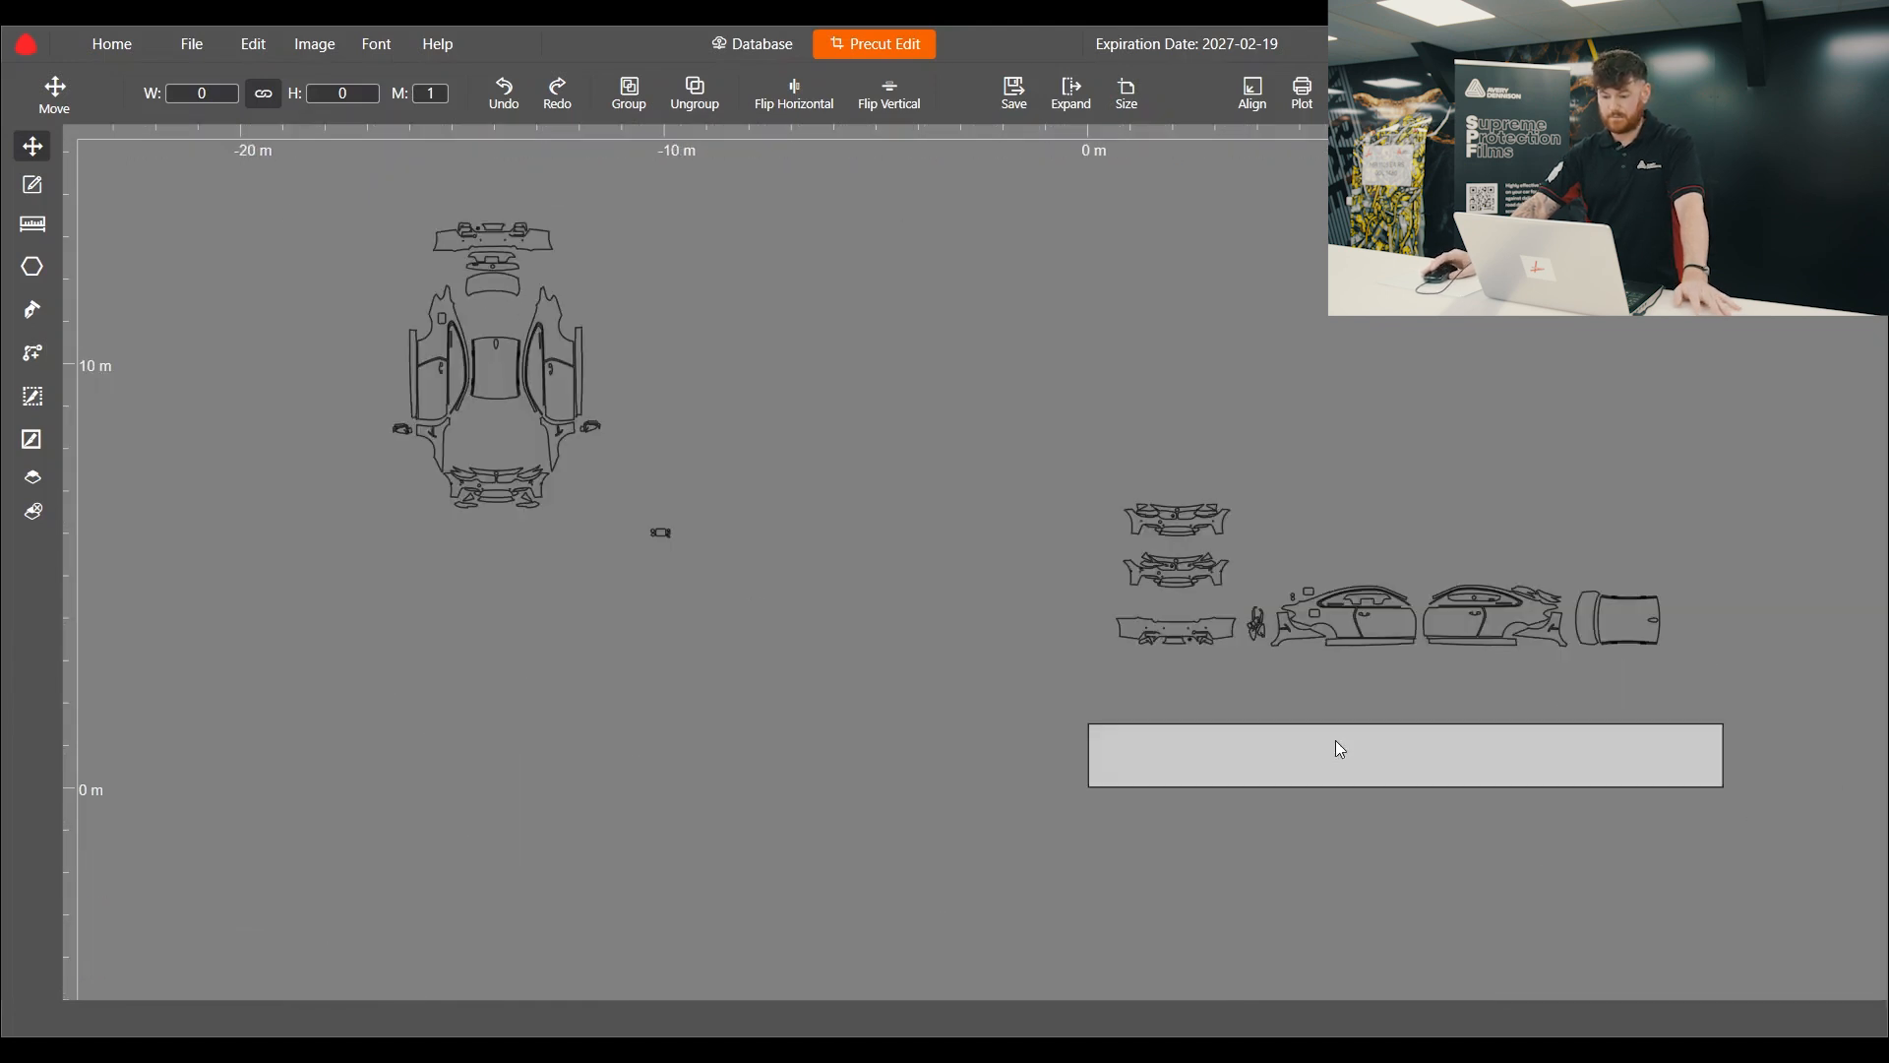
scroll(1485, 736, "up", 5)
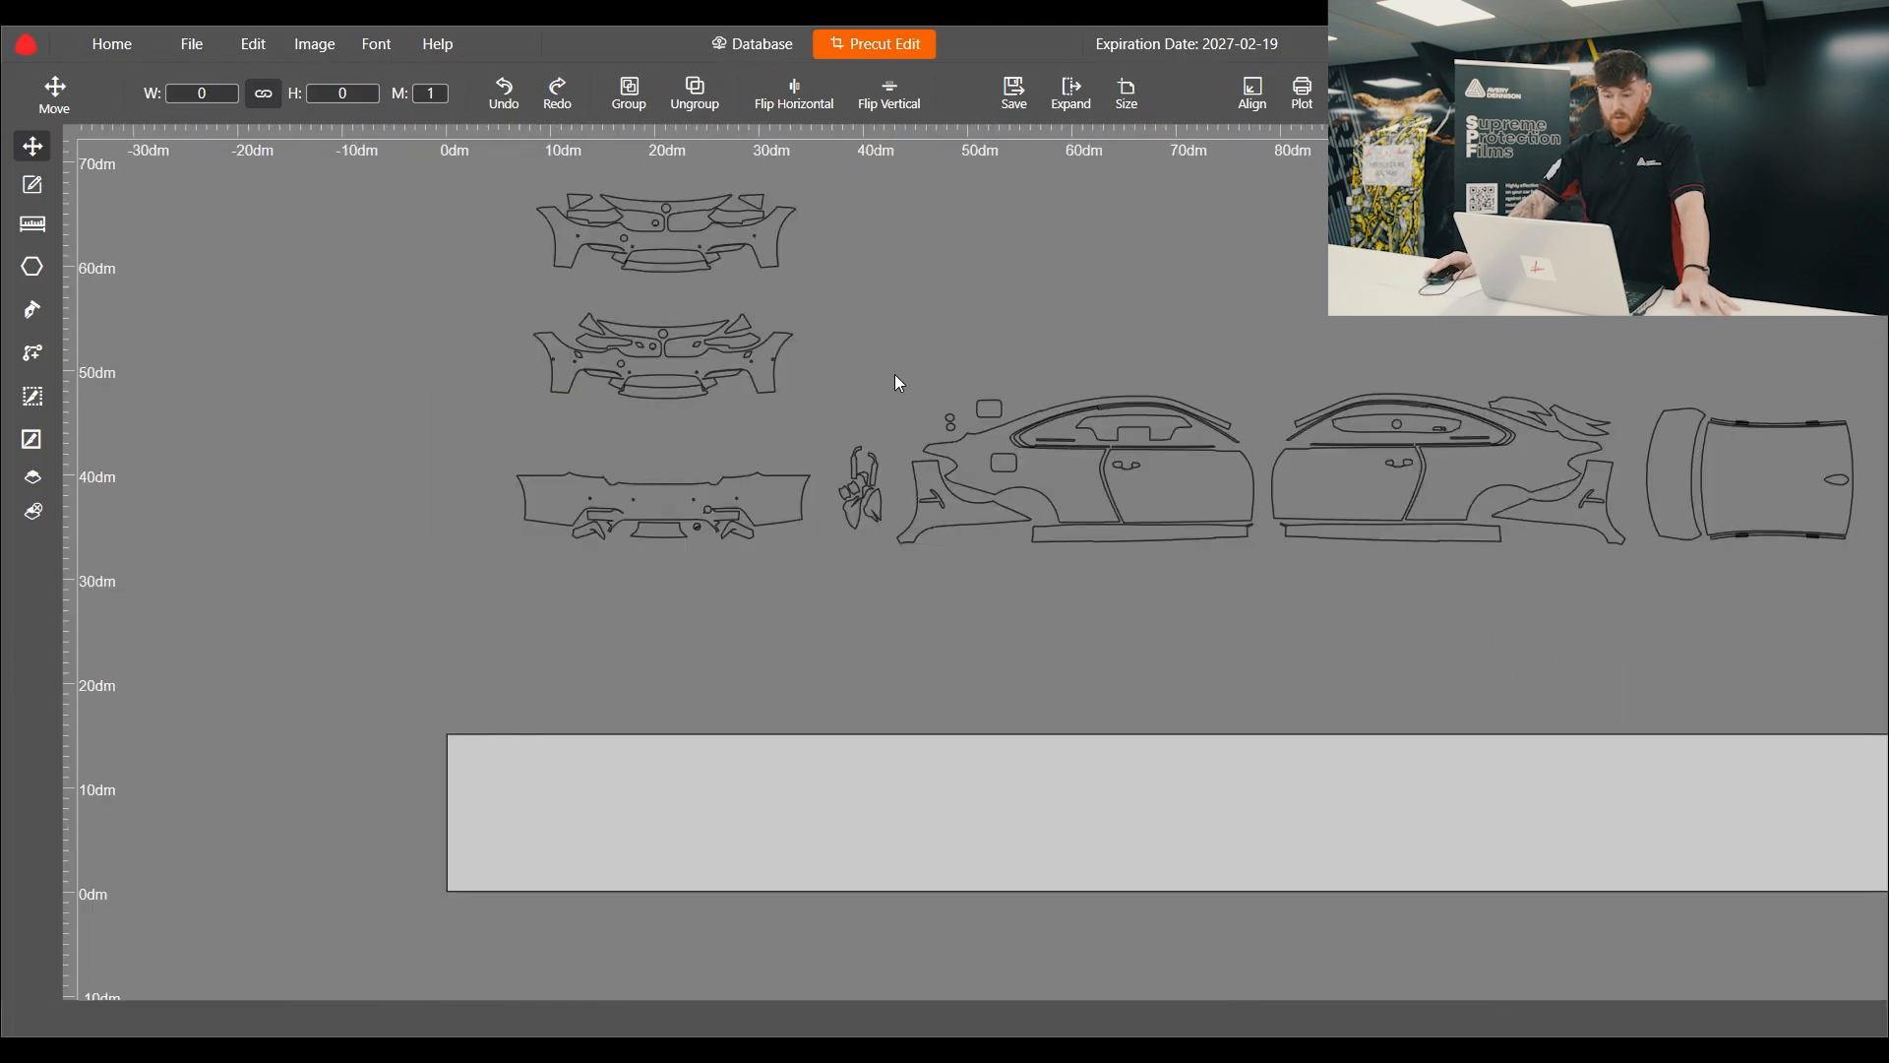
scroll(1155, 557, "up", 1)
scroll(937, 370, "down", 2)
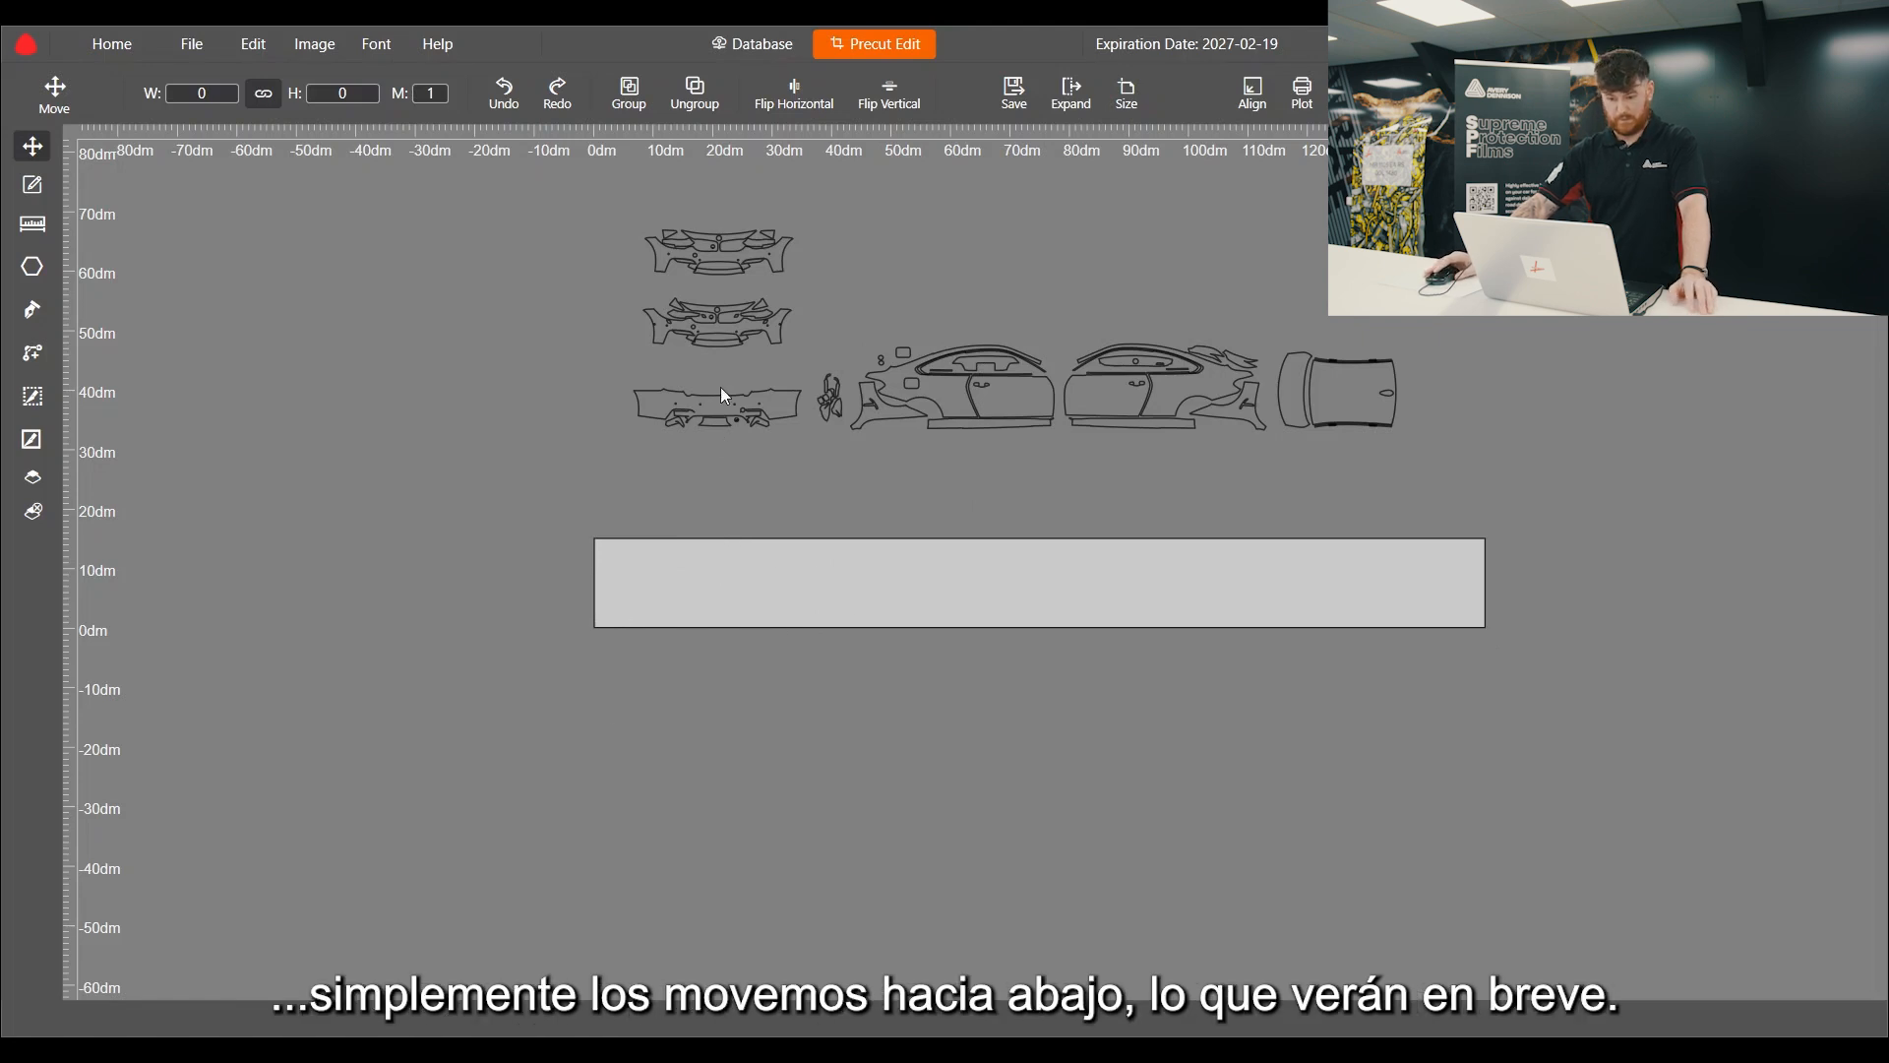
scroll(607, 425, "down", 3)
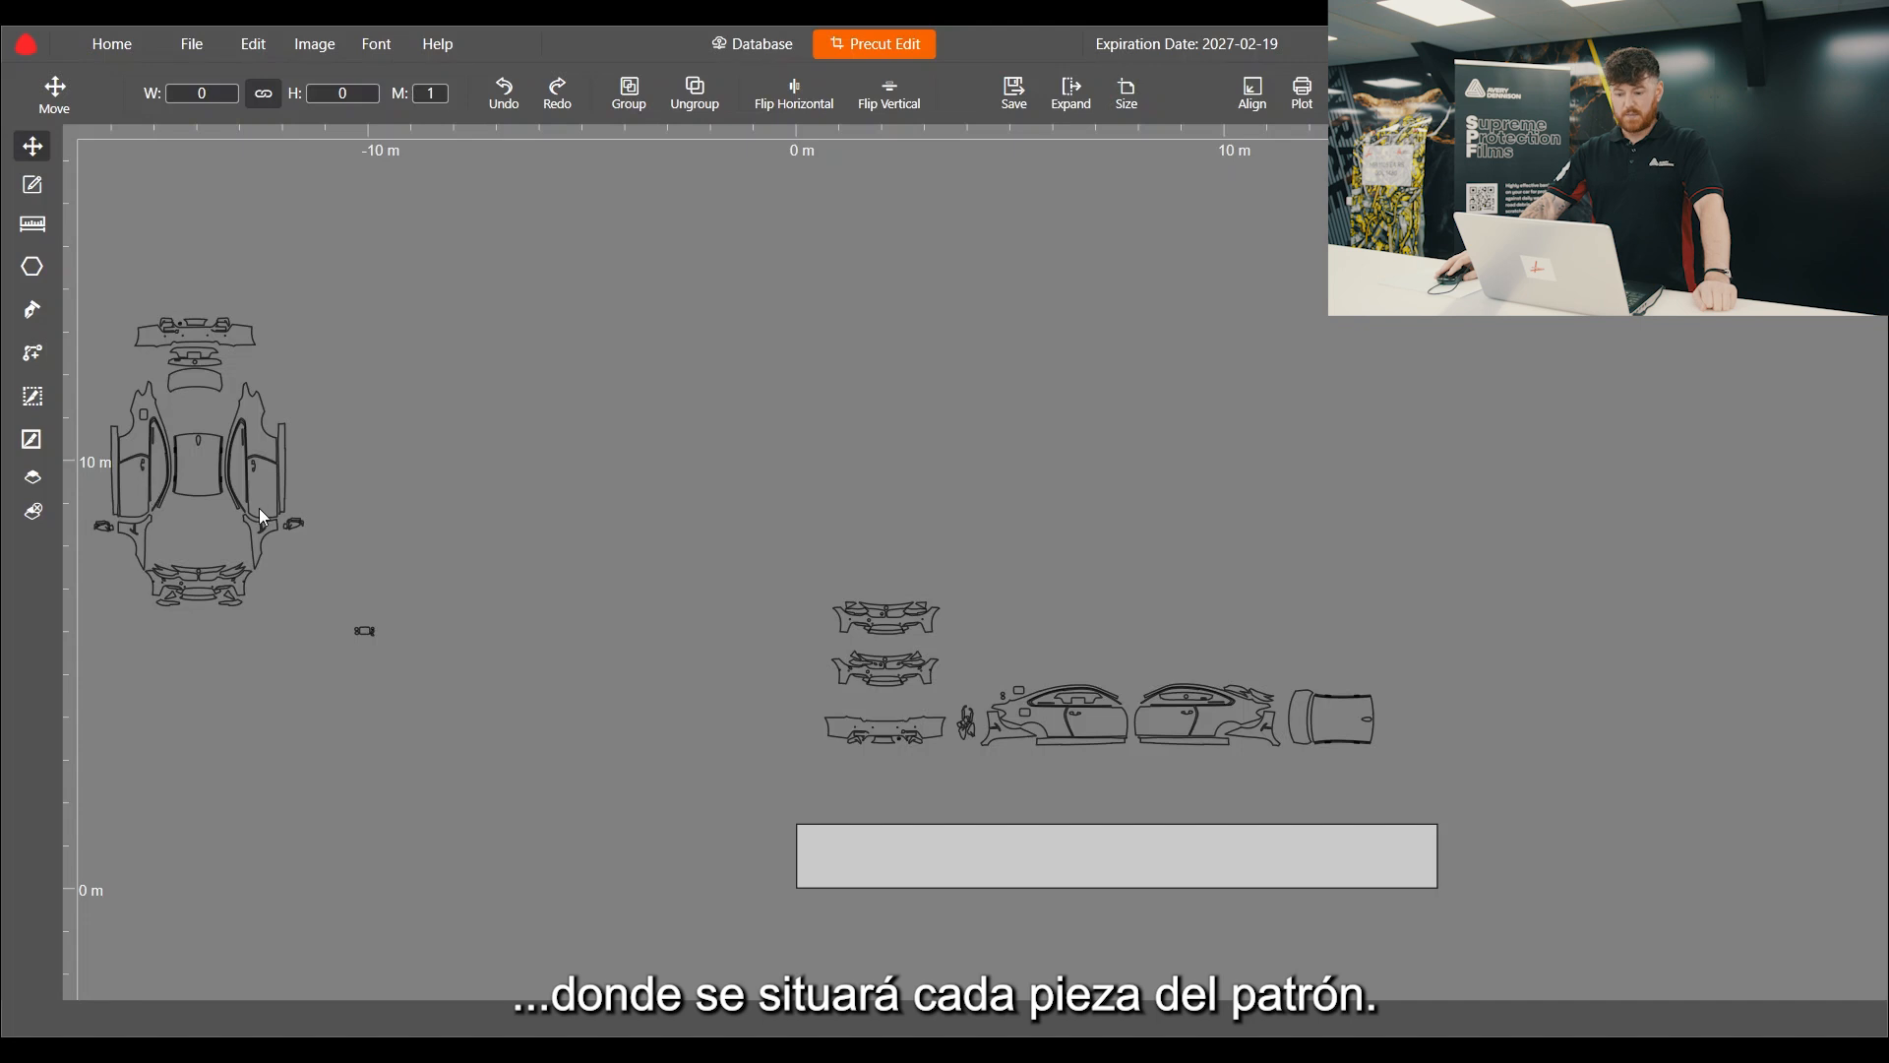
Step: Select the door panel with its handle cutout on the first car side and move it clear above the other pieces
scroll(986, 780, "up", 5)
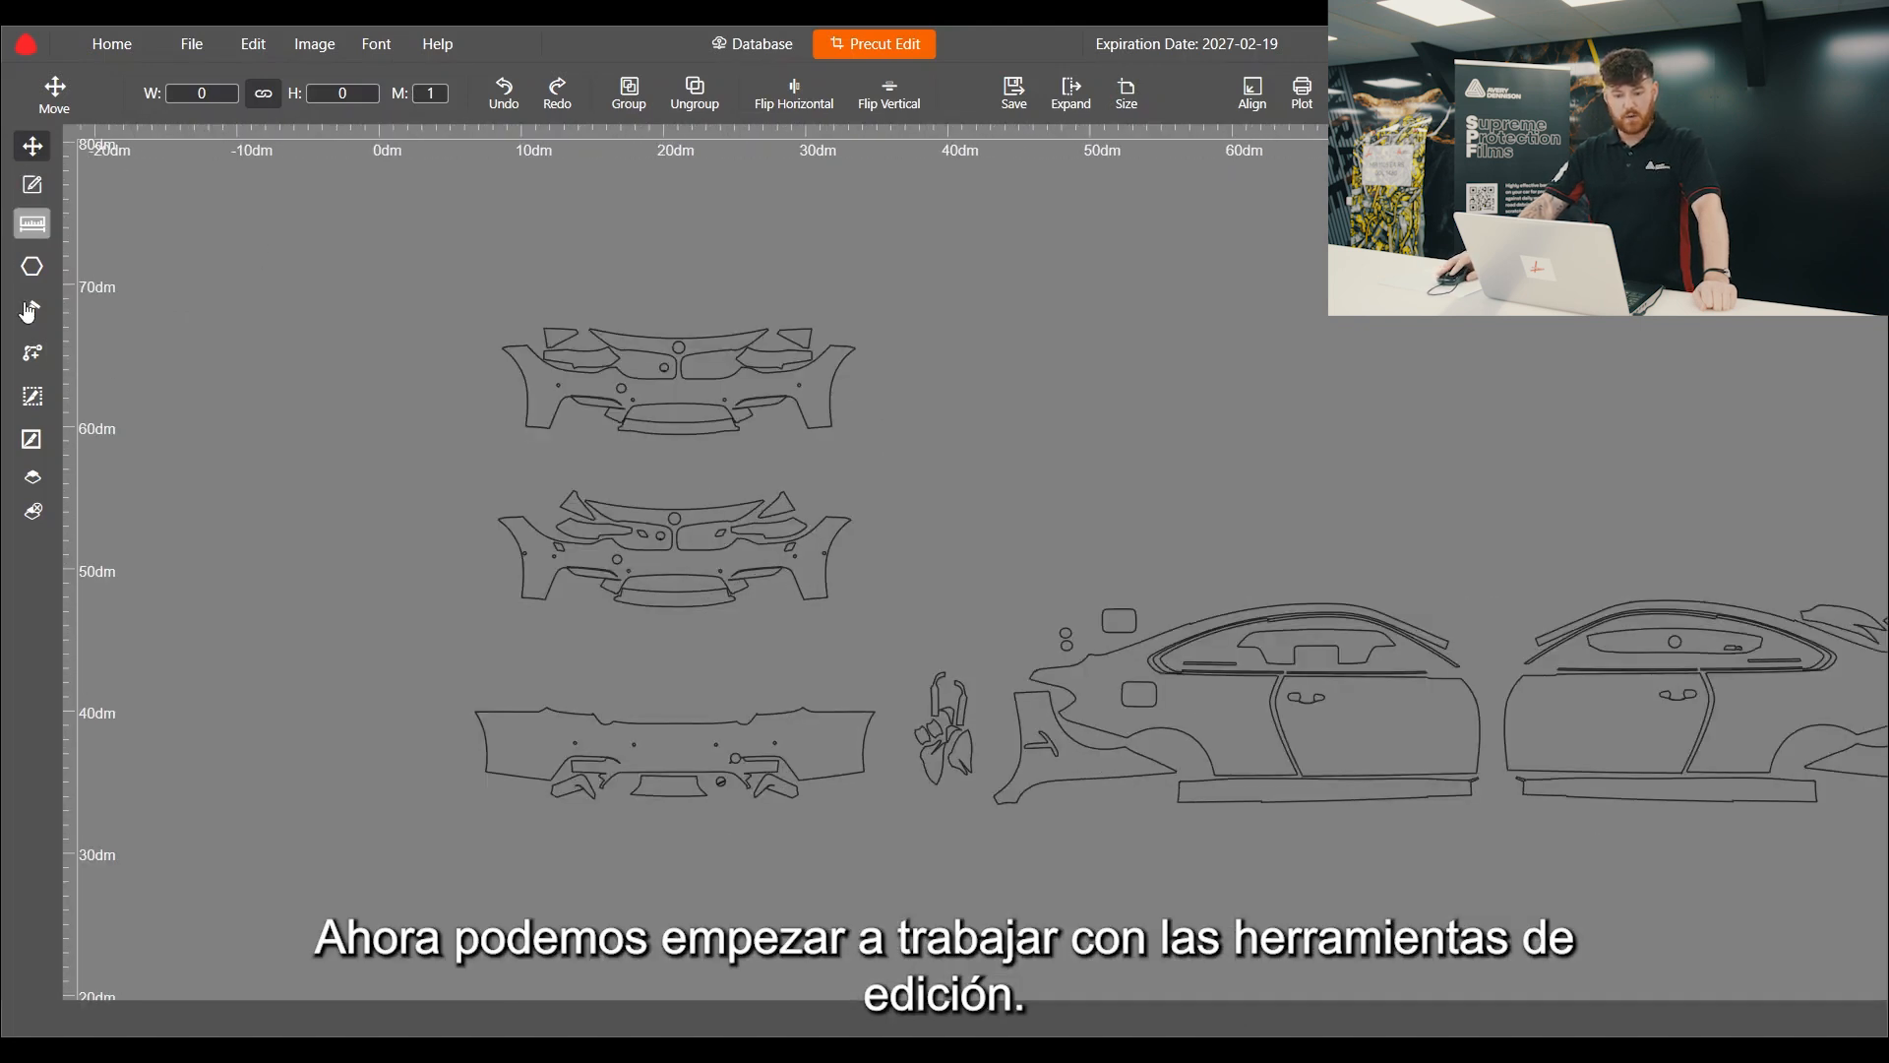
scroll(263, 429, "down", 2)
scroll(921, 612, "up", 5)
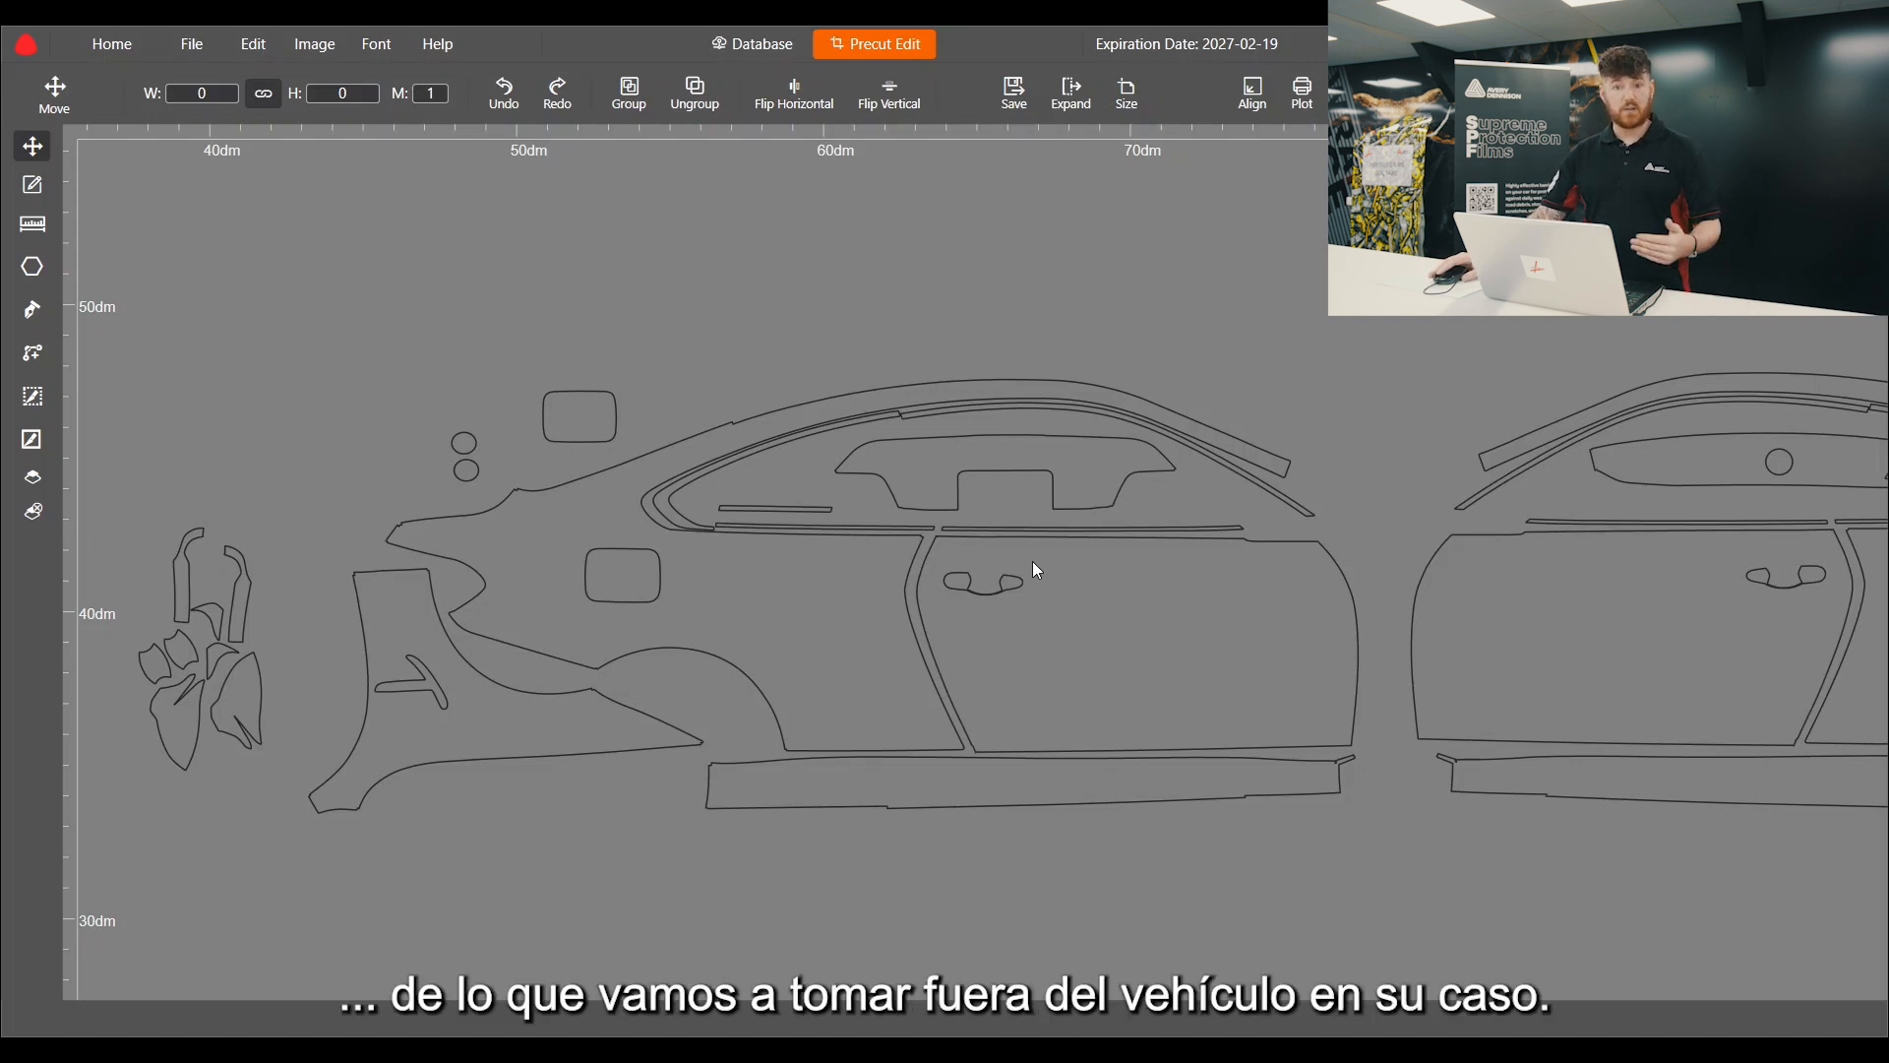
scroll(1006, 580, "up", 3)
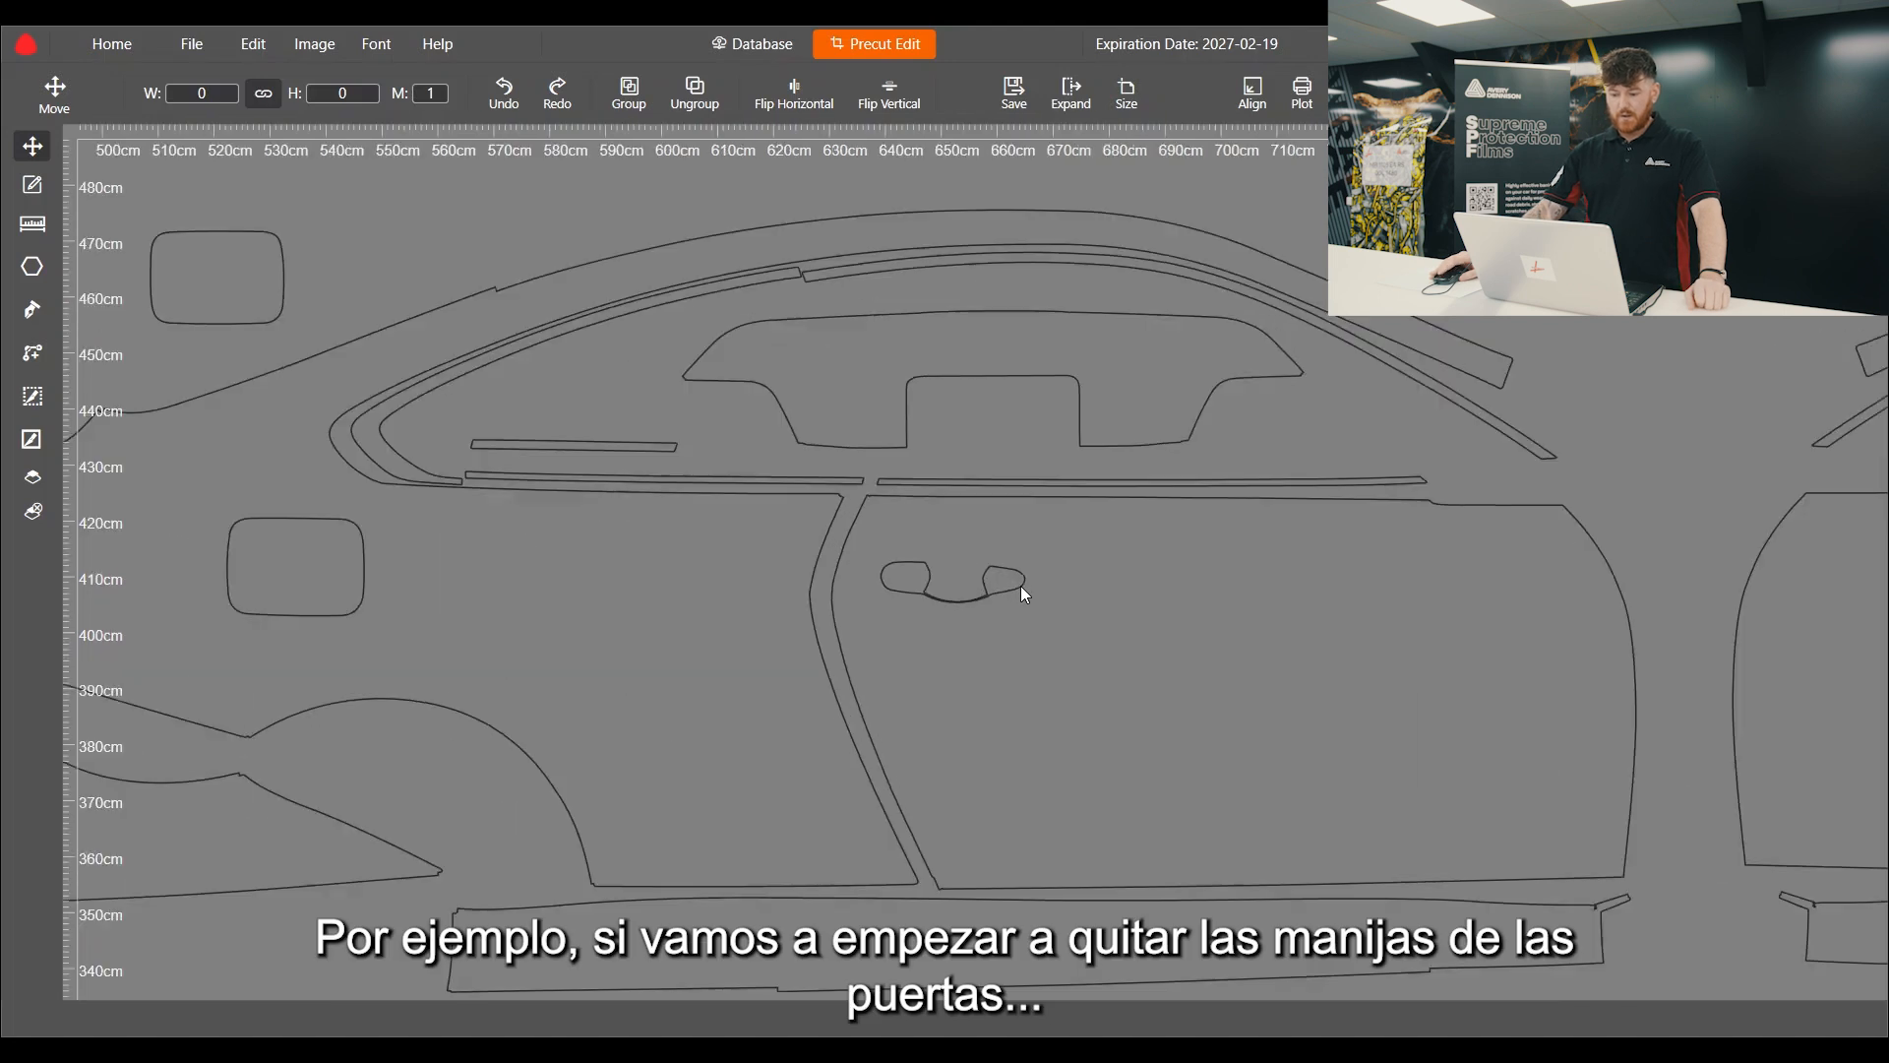
left_click(1043, 564)
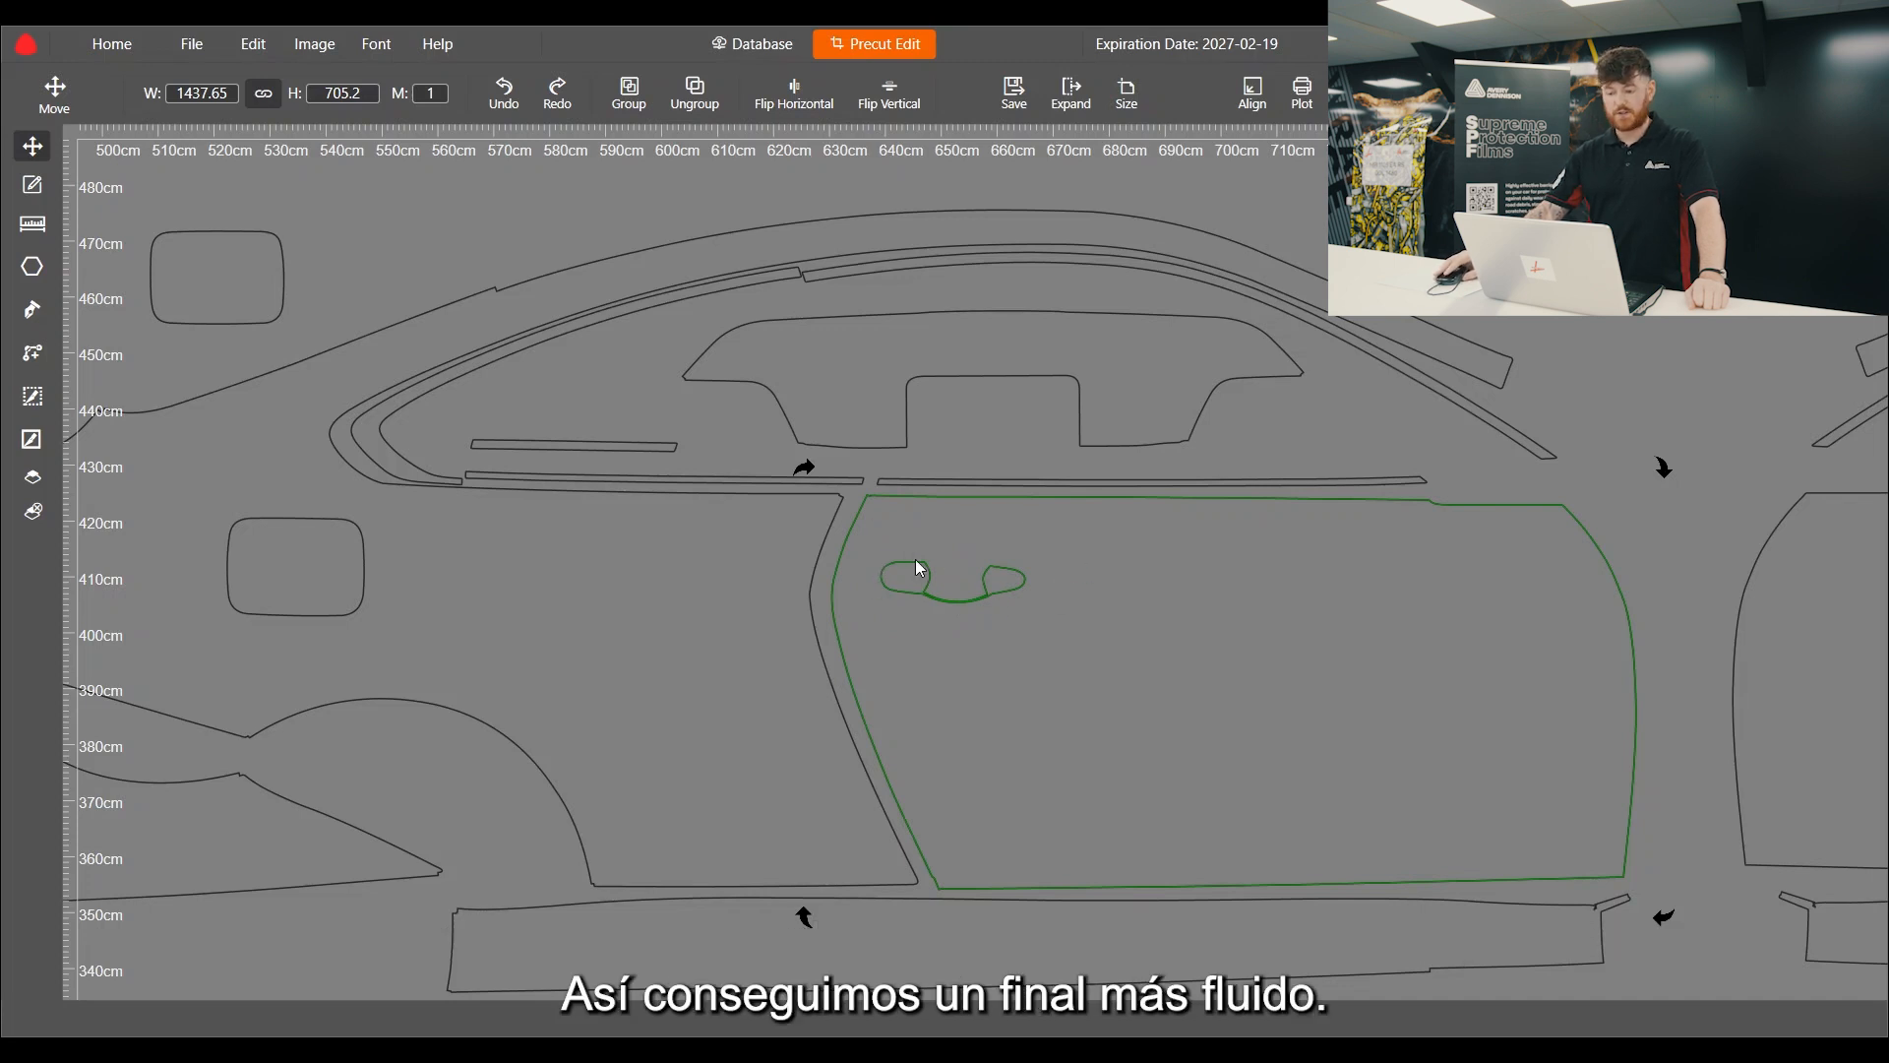
scroll(880, 634, "down", 6)
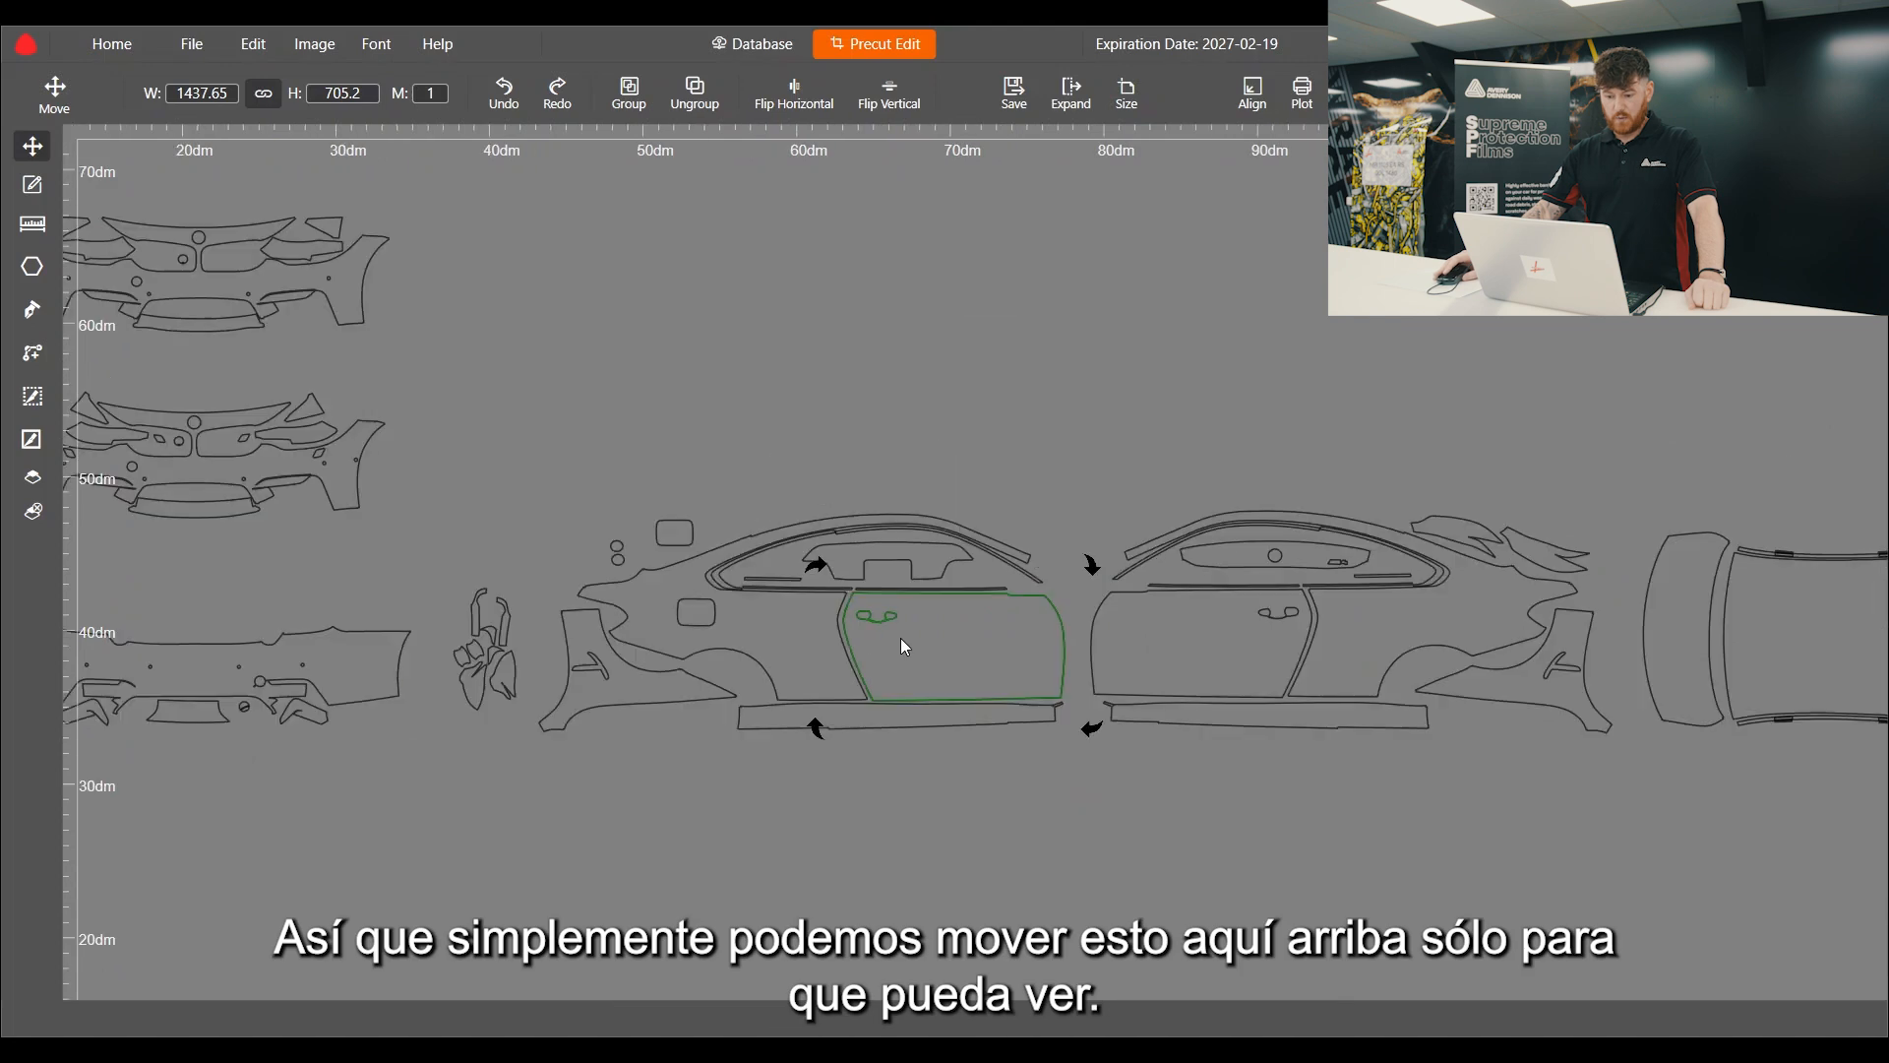
left_click_drag(943, 646, 935, 301)
Step: Open the separated door panel for node editing, focusing on the door handle cutout
scroll(923, 254, "up", 5)
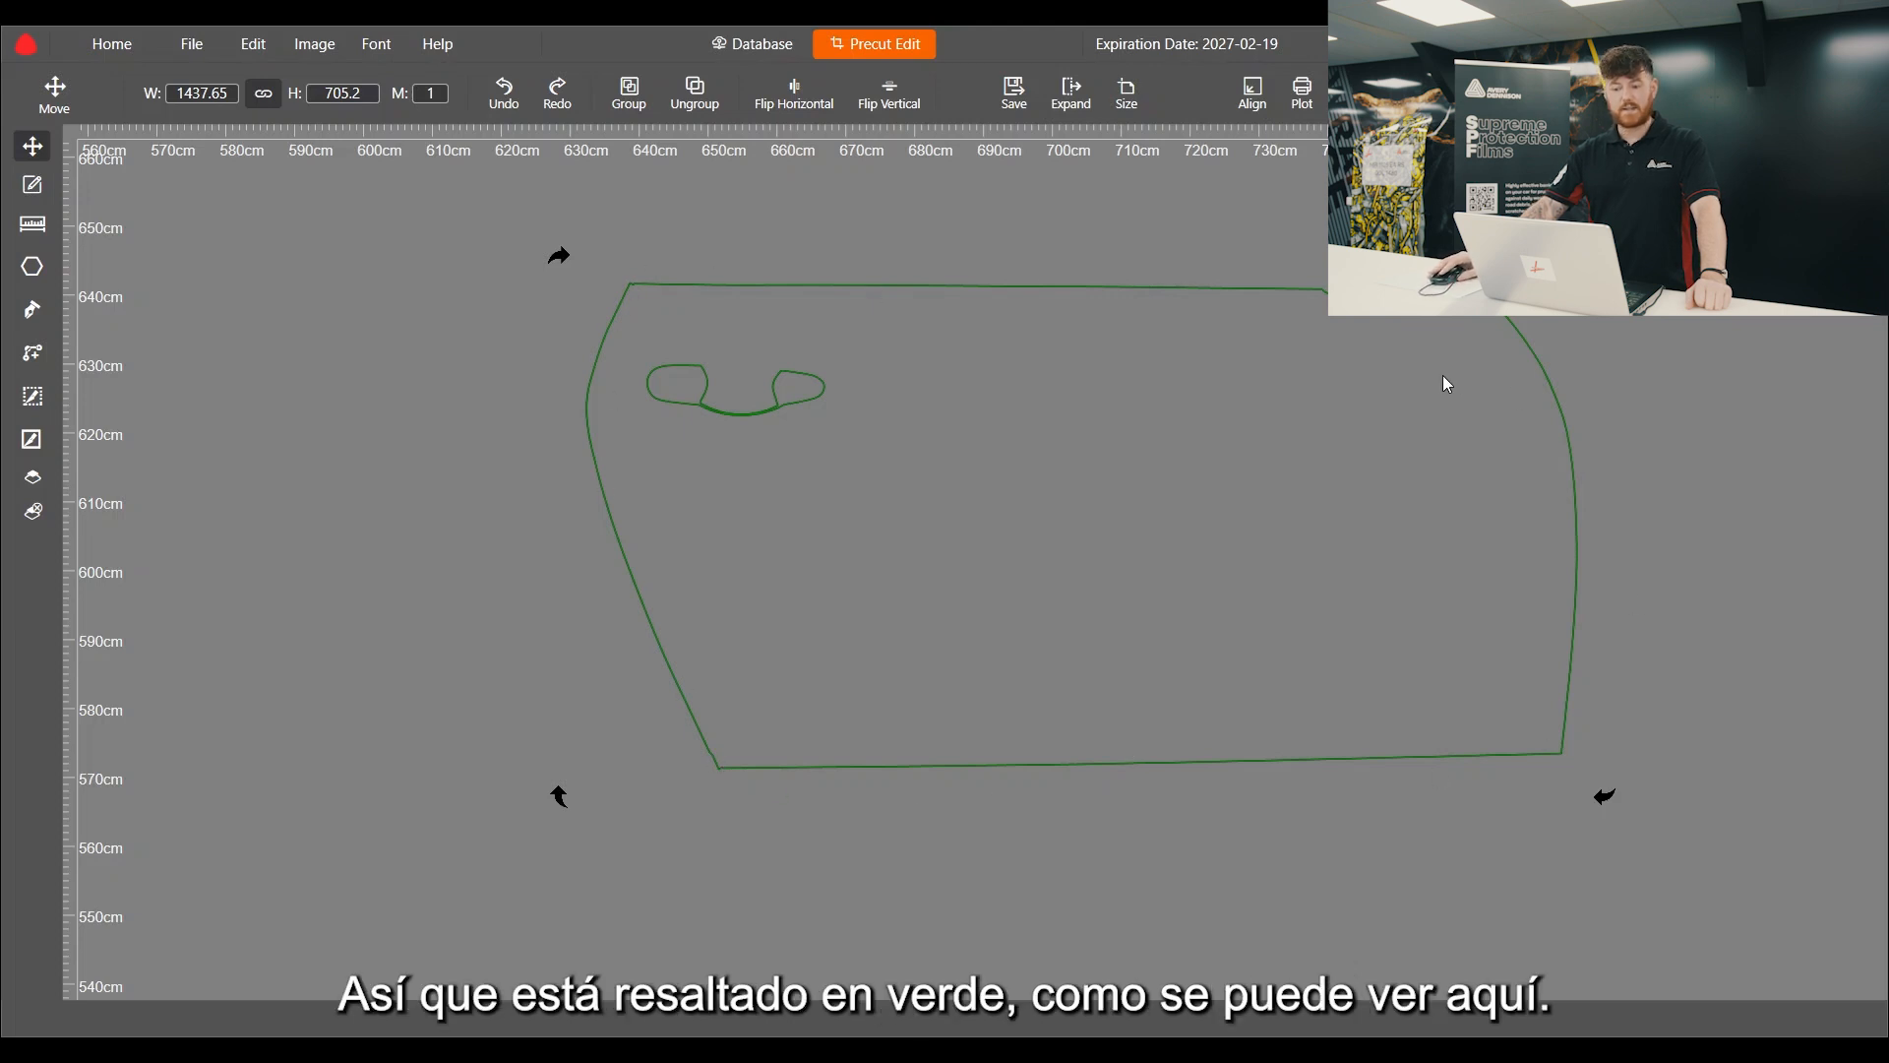
left_click(33, 185)
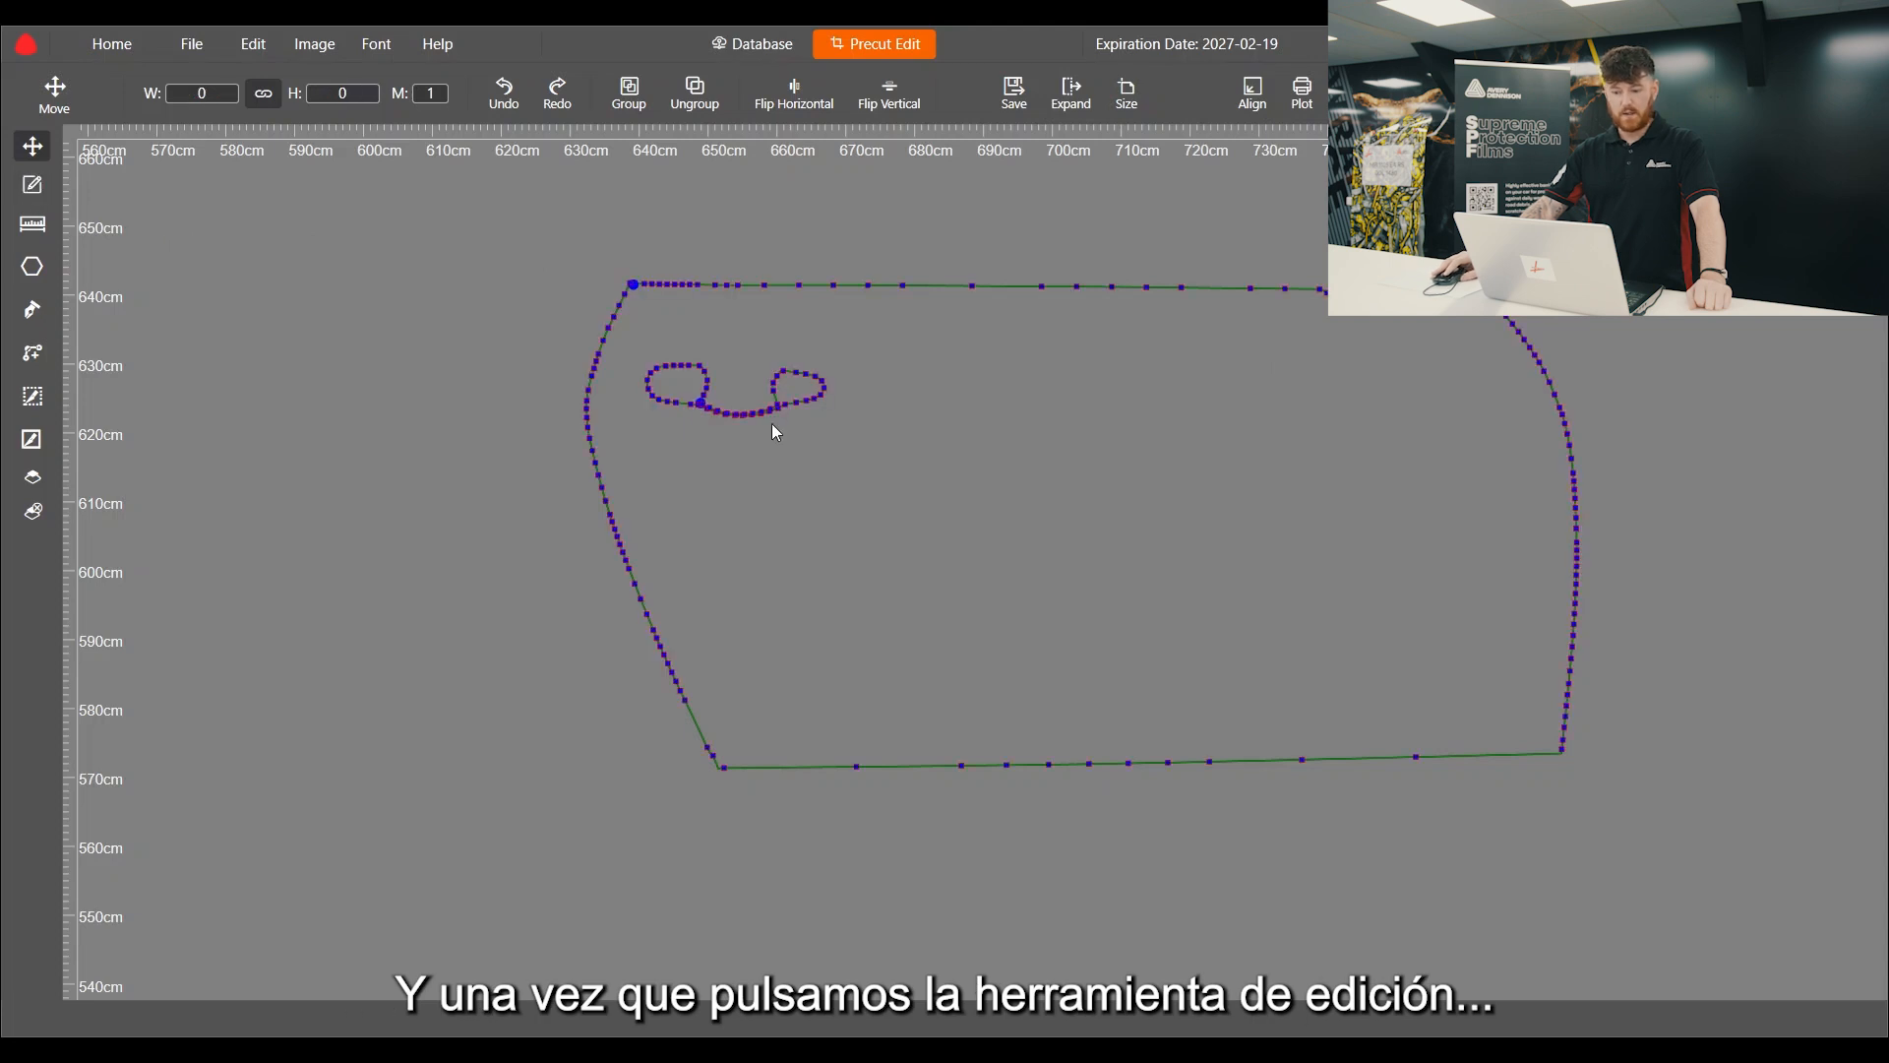
scroll(661, 298, "up", 3)
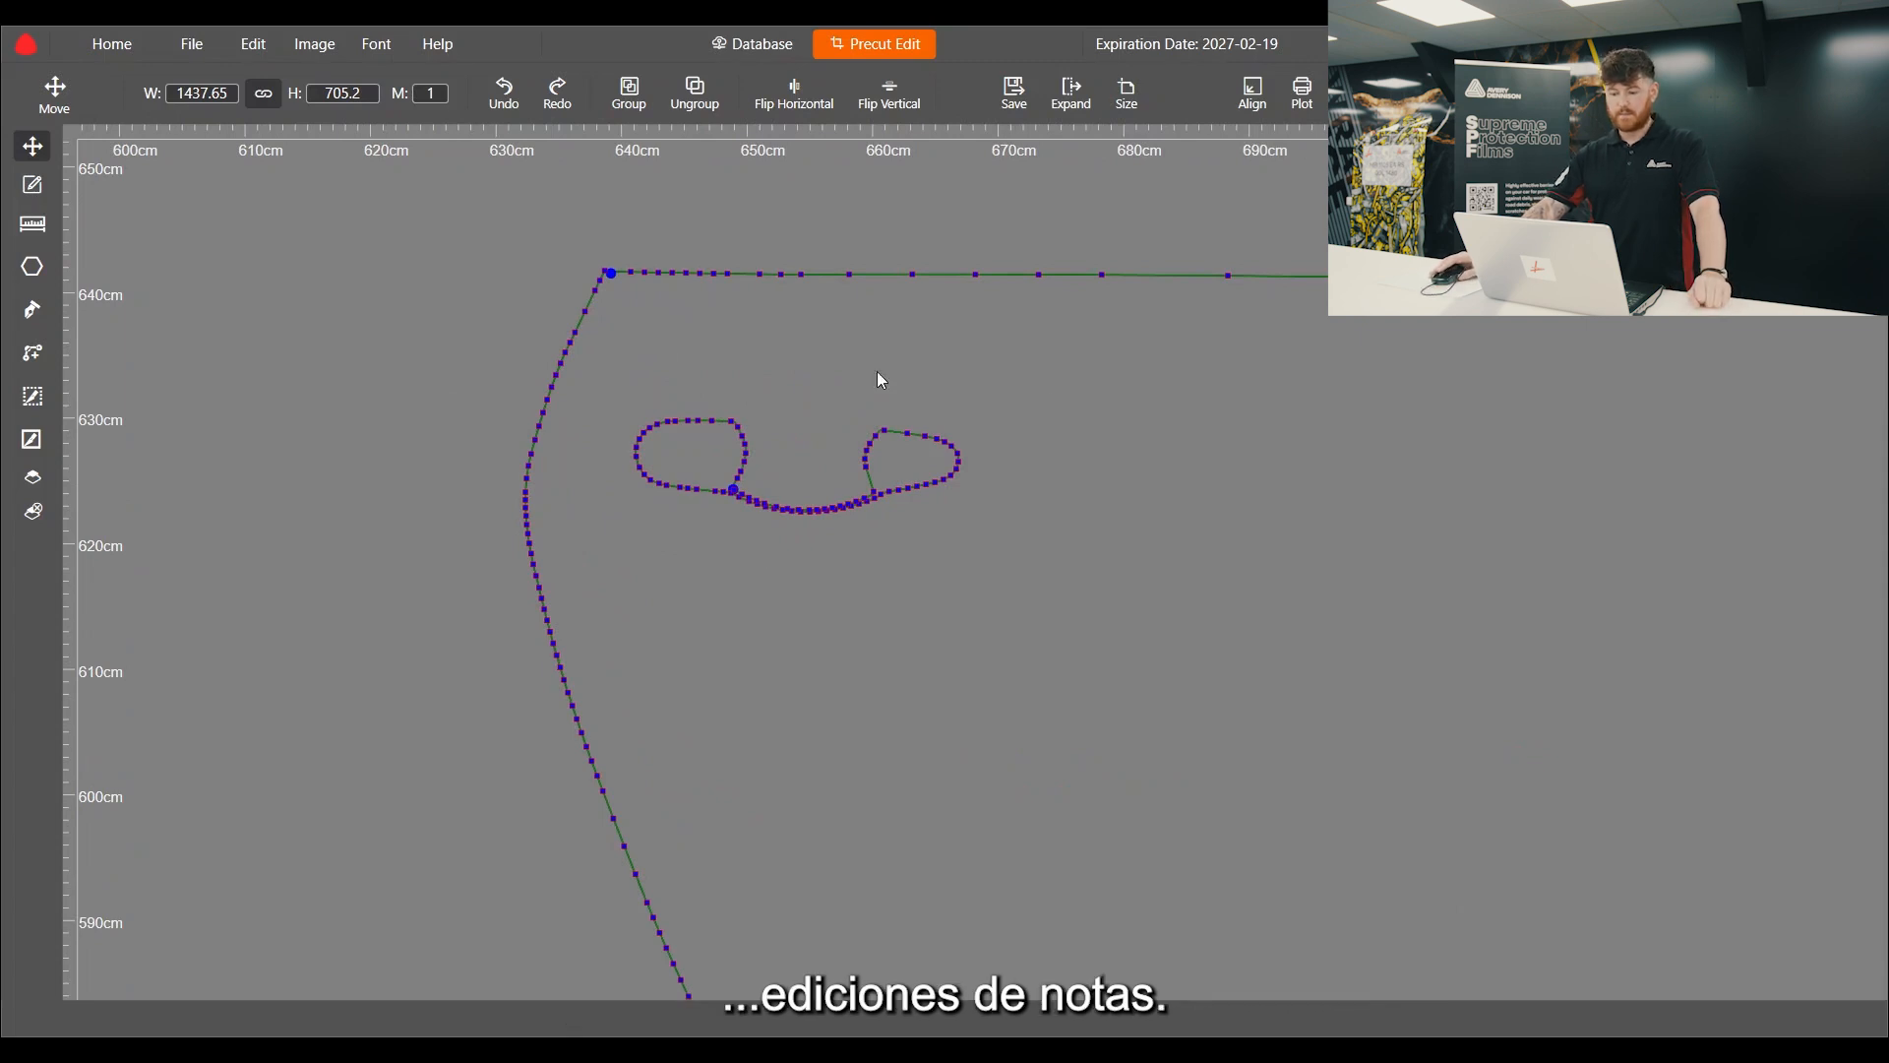
scroll(634, 340, "down", 2)
scroll(745, 402, "up", 2)
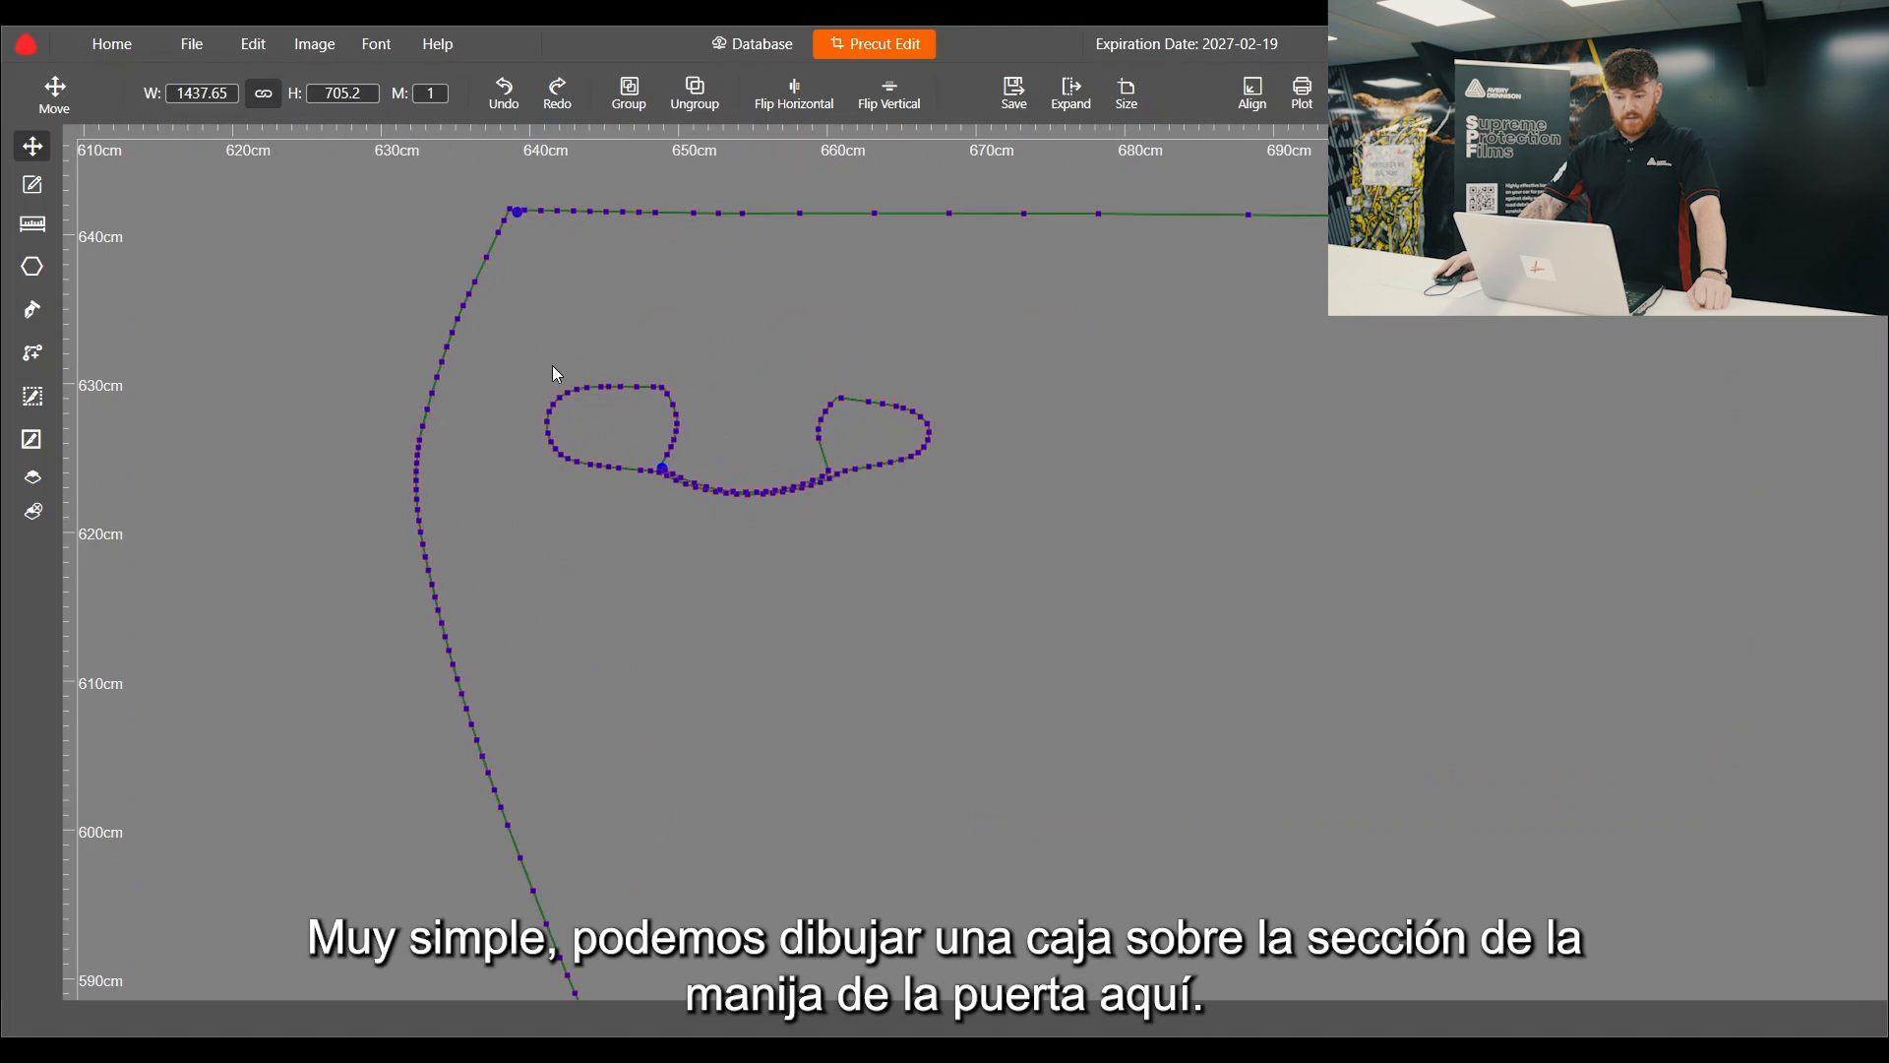
Step: Delete all nodes of the door handle cutout from the separated door panel and return to moving pieces
left_click_drag(518, 343, 1020, 539)
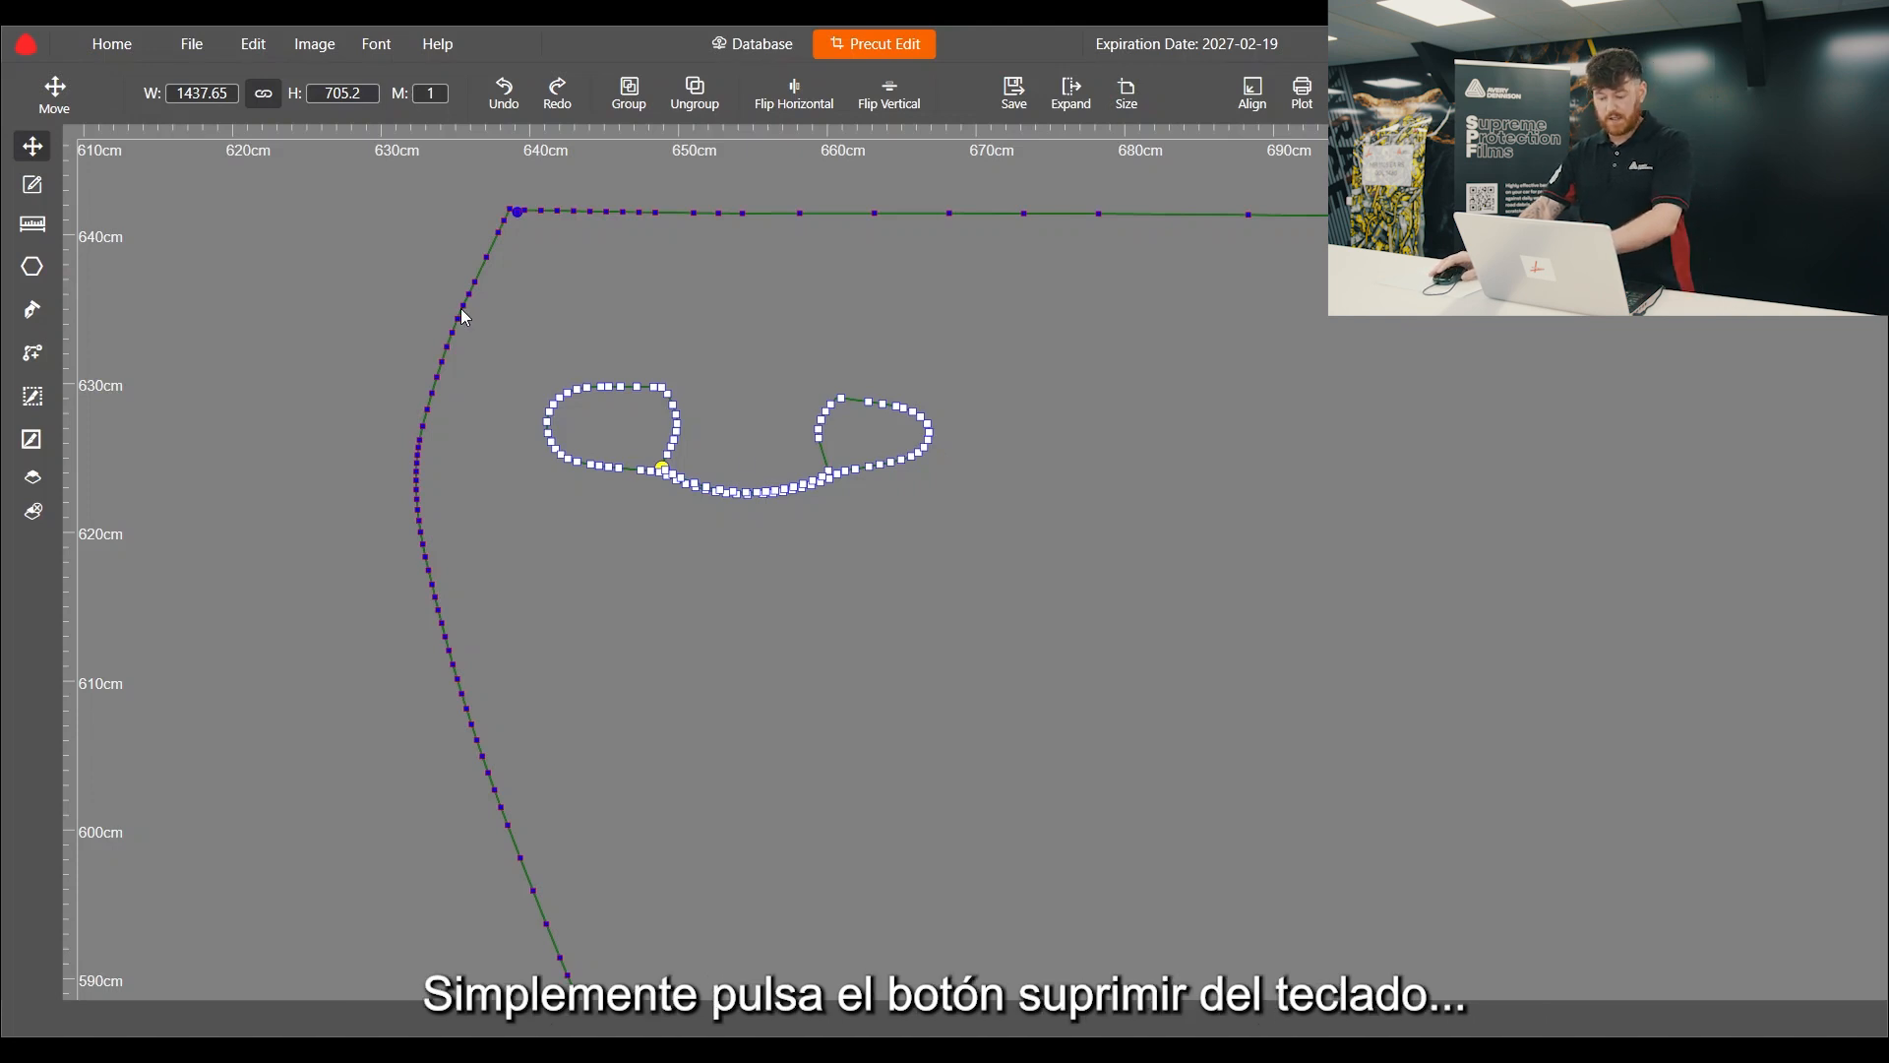
key("Delete")
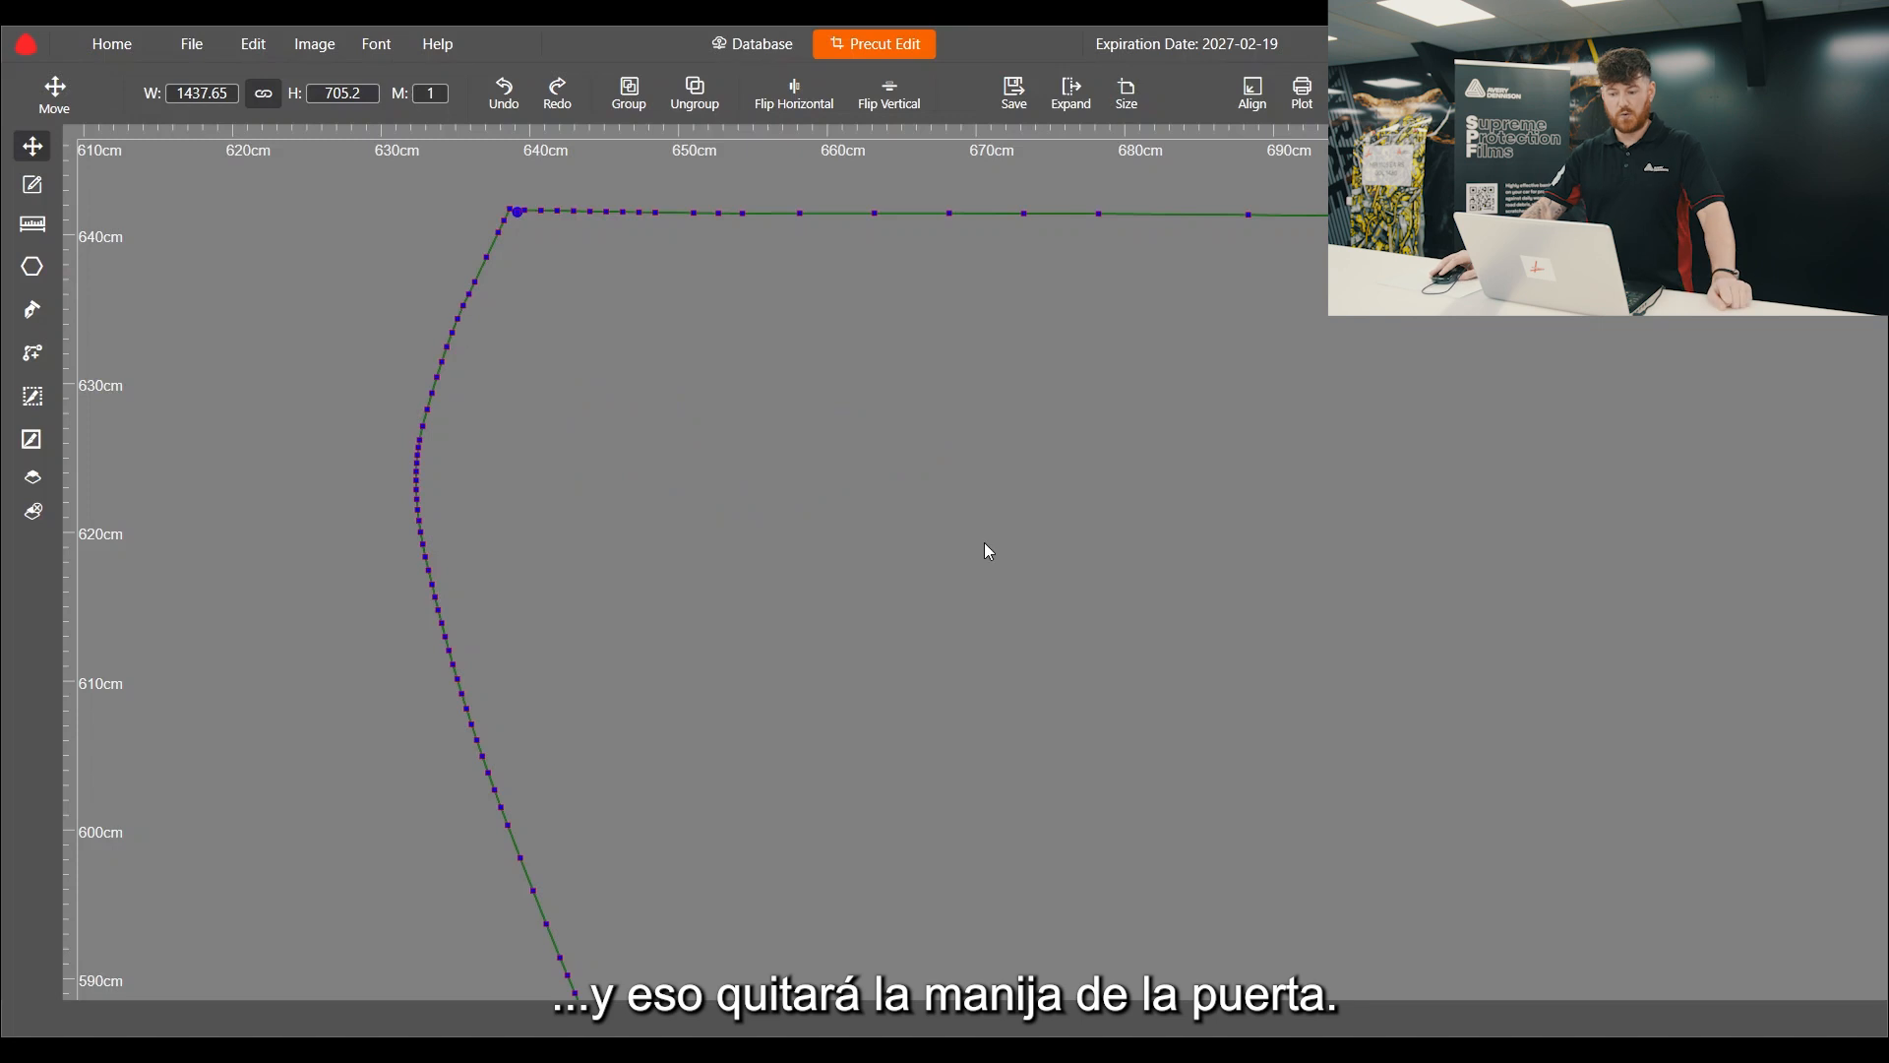
left_click(32, 150)
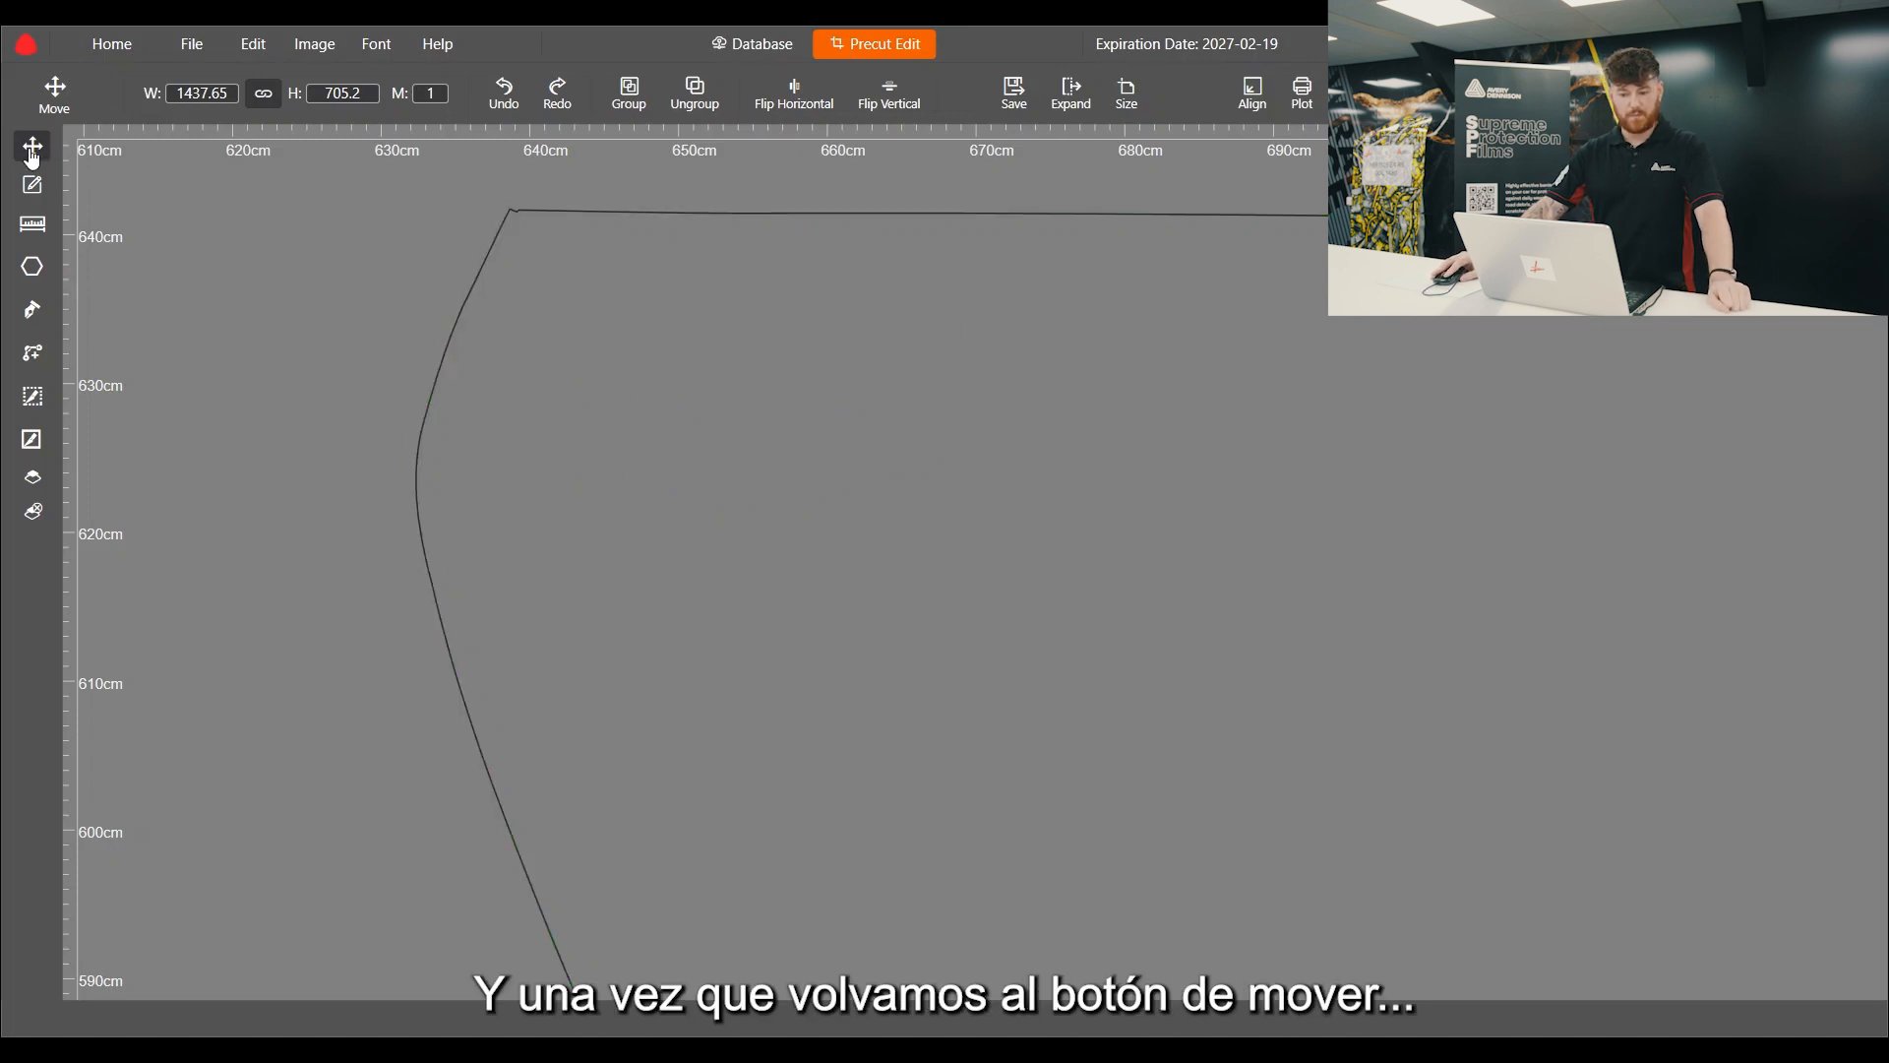
scroll(476, 384, "down", 4)
left_click_drag(590, 485, 683, 522)
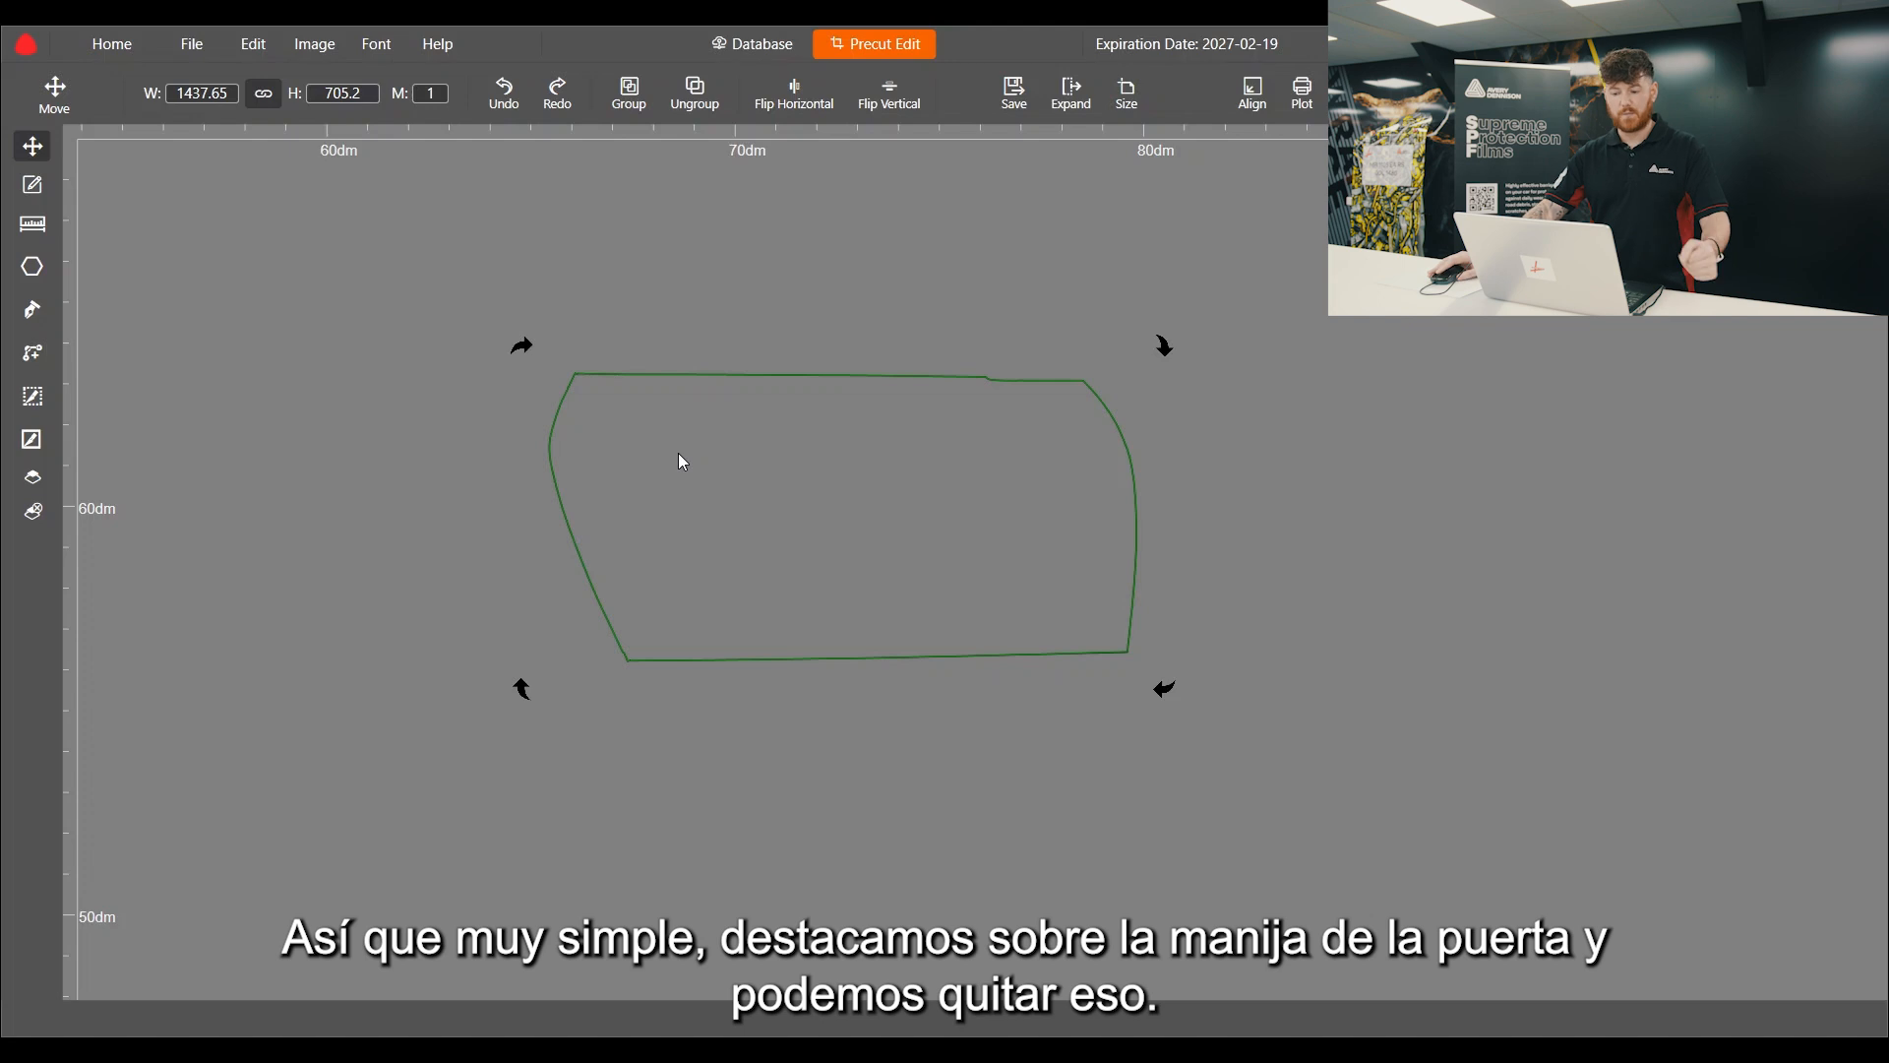
scroll(683, 445, "down", 2)
scroll(676, 433, "up", 1)
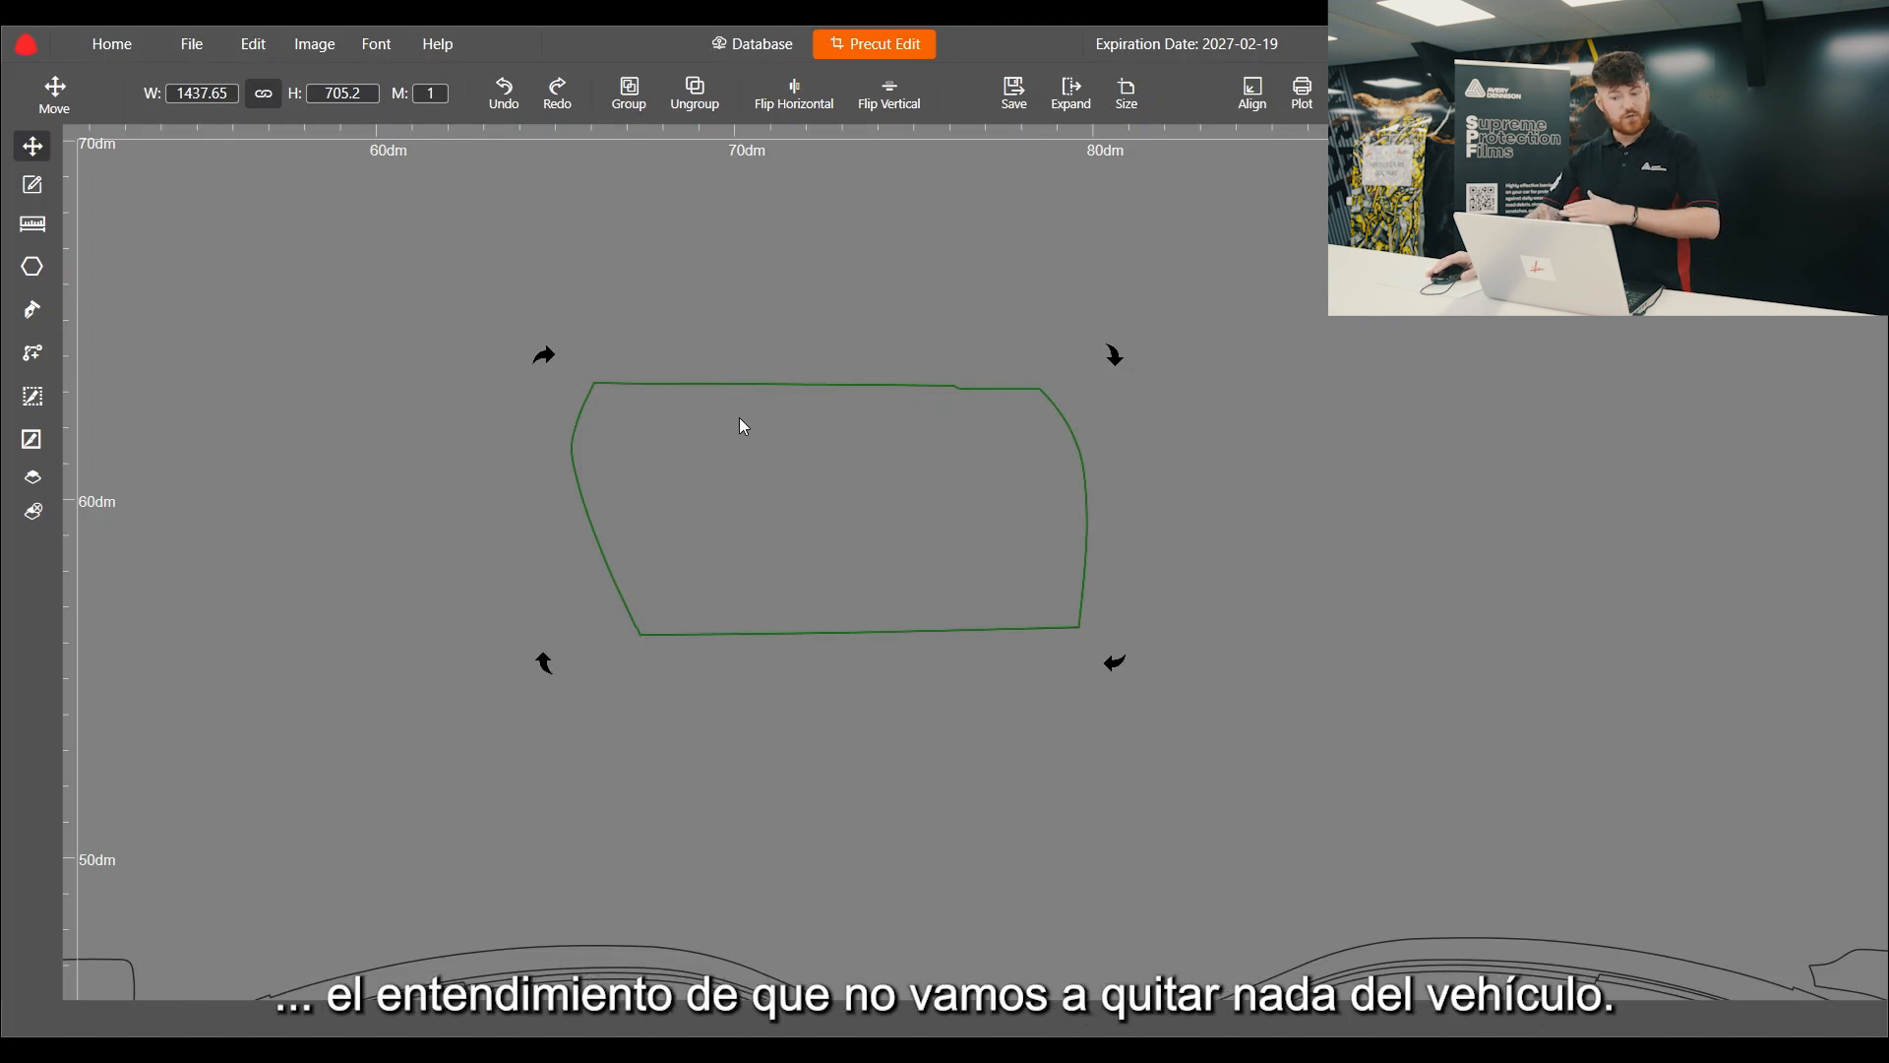
Step: Move the long rear panel with the badge cutouts out of the second car side's window area, clear above the other pieces
scroll(728, 244, "down", 2)
scroll(917, 510, "up", 4)
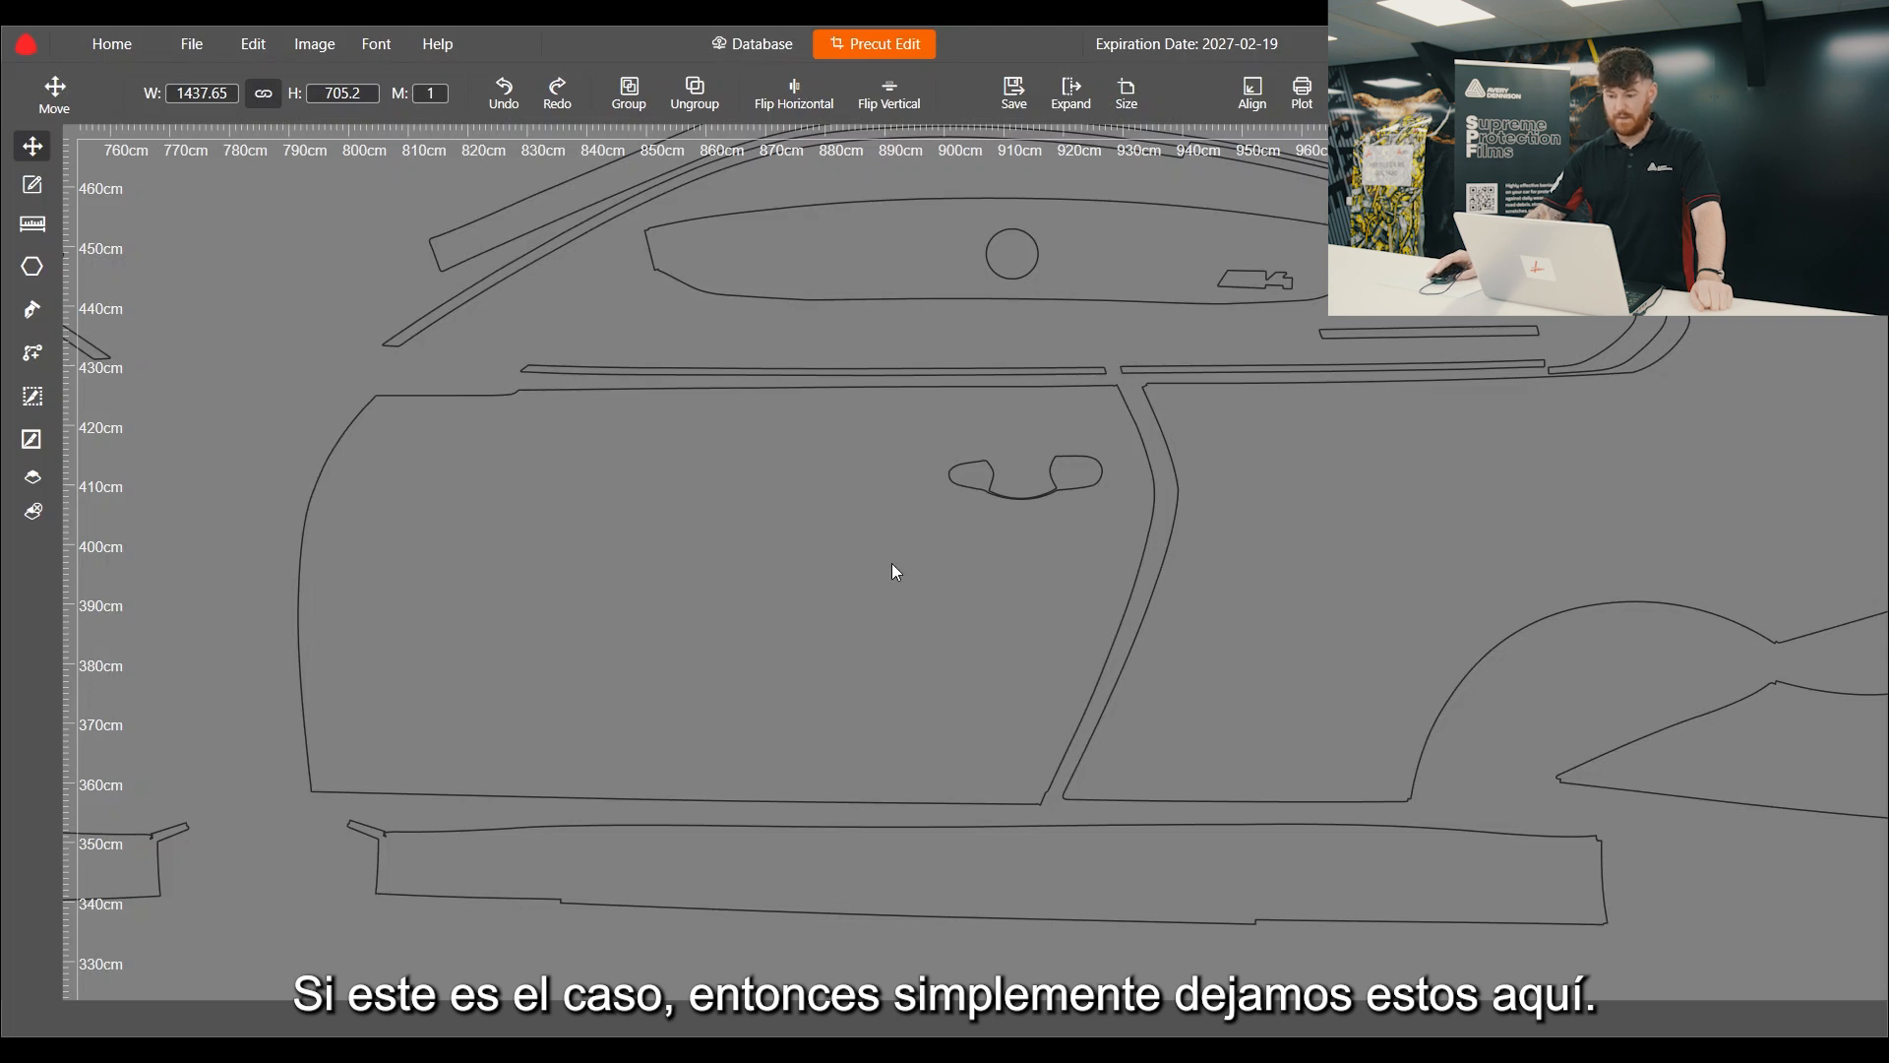
scroll(835, 570, "down", 3)
left_click(923, 433)
left_click_drag(941, 403, 1019, 218)
scroll(681, 545, "down", 2)
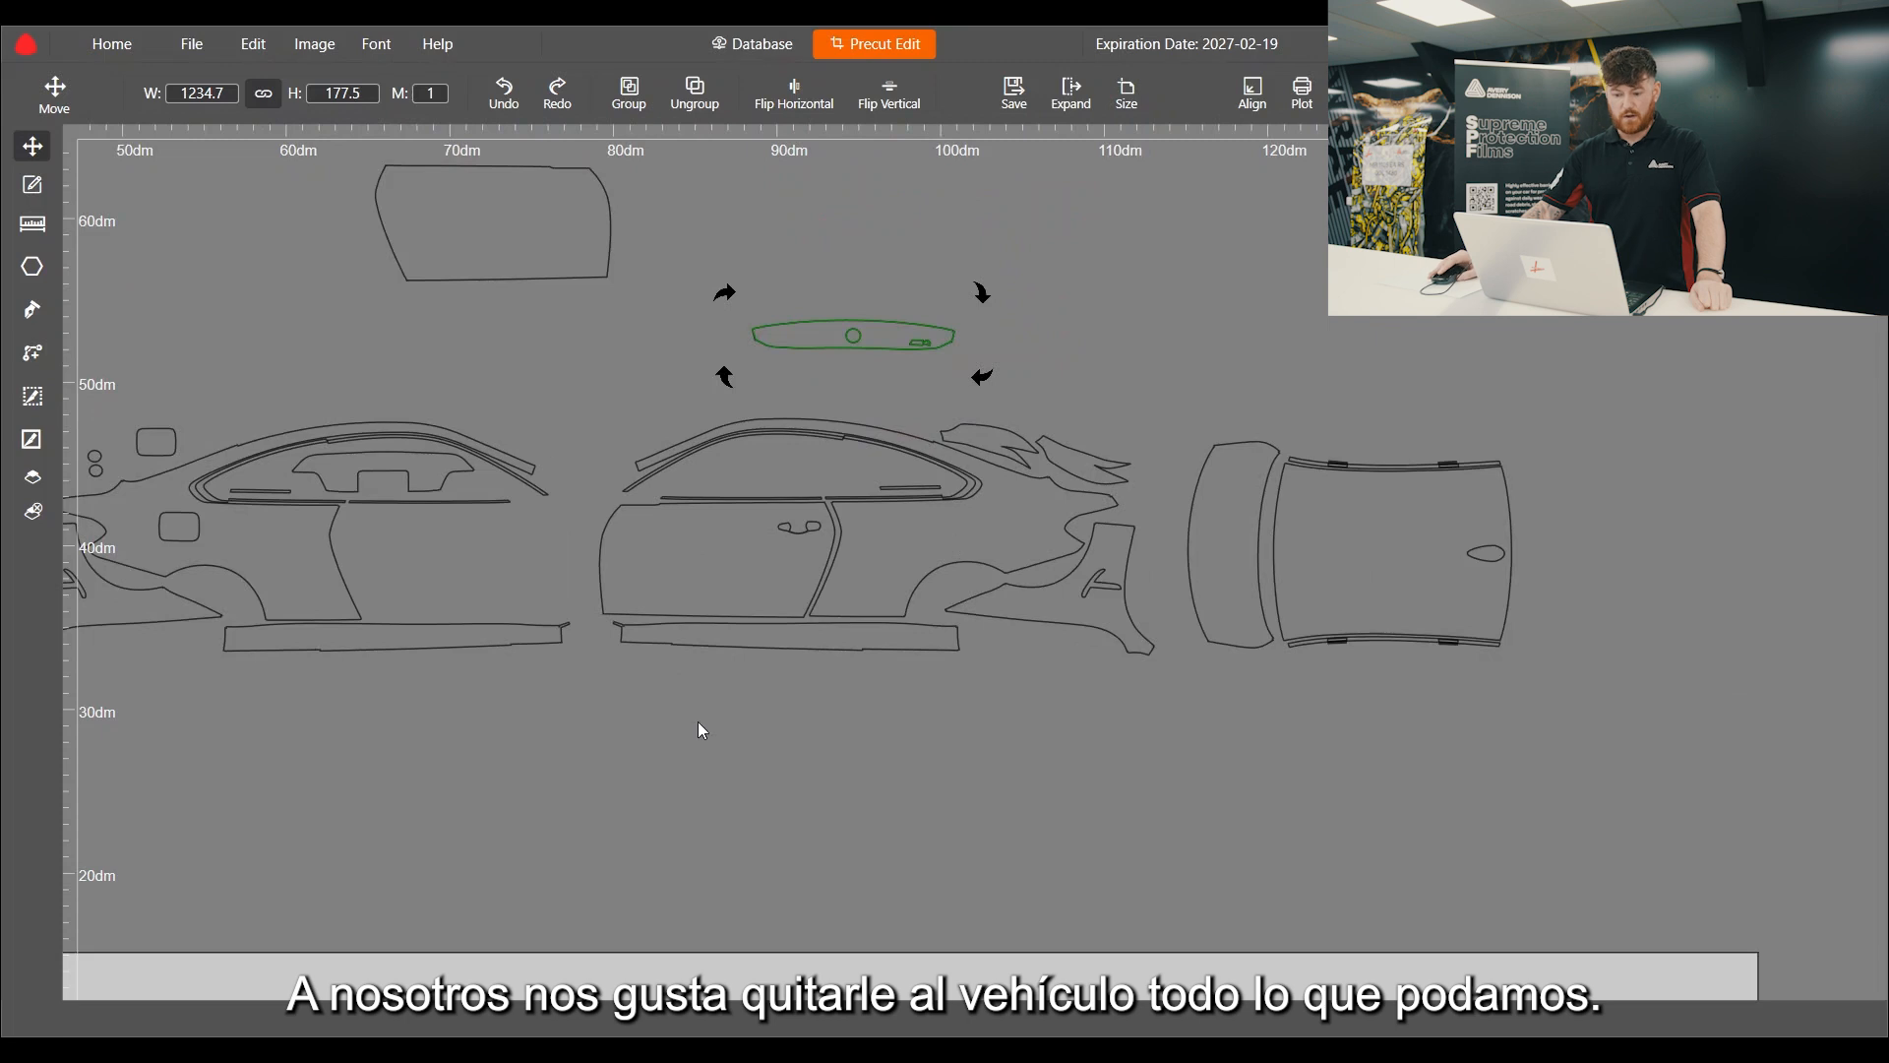
scroll(769, 688, "down", 1)
scroll(983, 564, "up", 5)
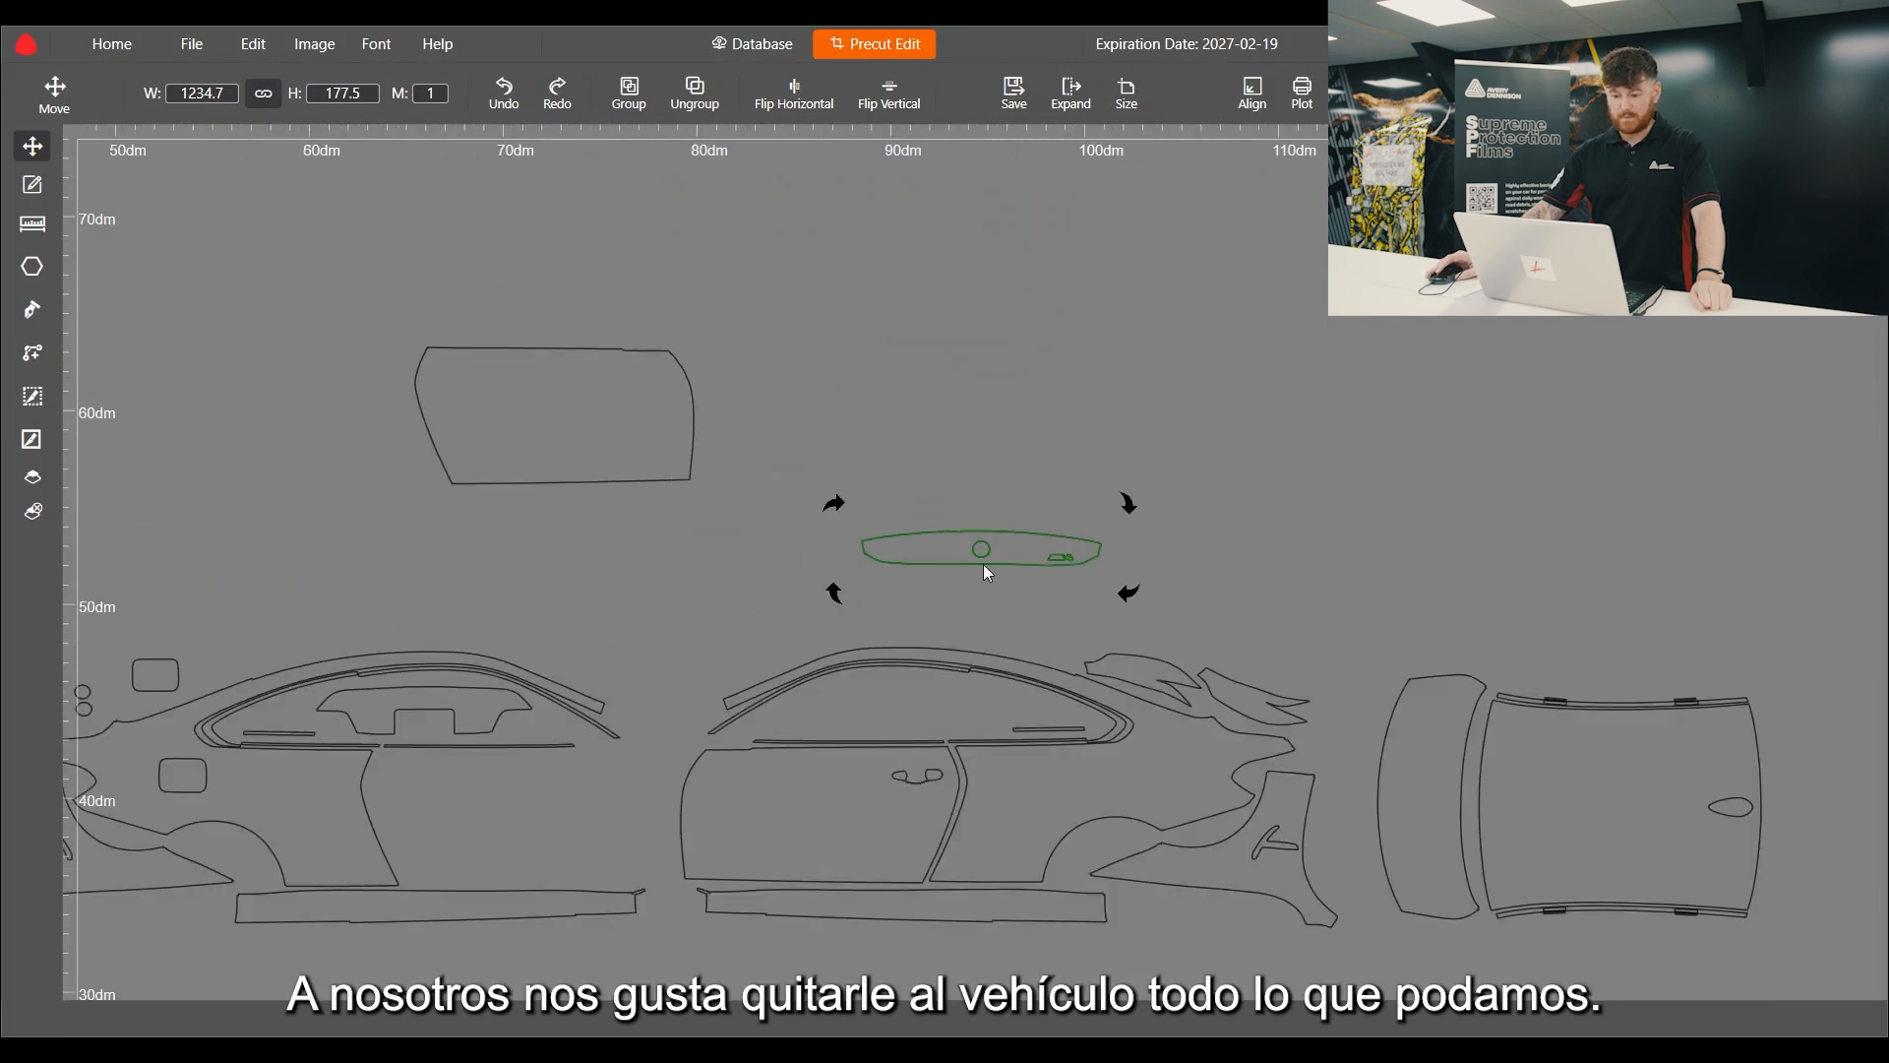
left_click_drag(886, 544, 797, 324)
Step: Open the separated rear panel for node editing and delete its round badge cutout
scroll(1116, 352, "up", 3)
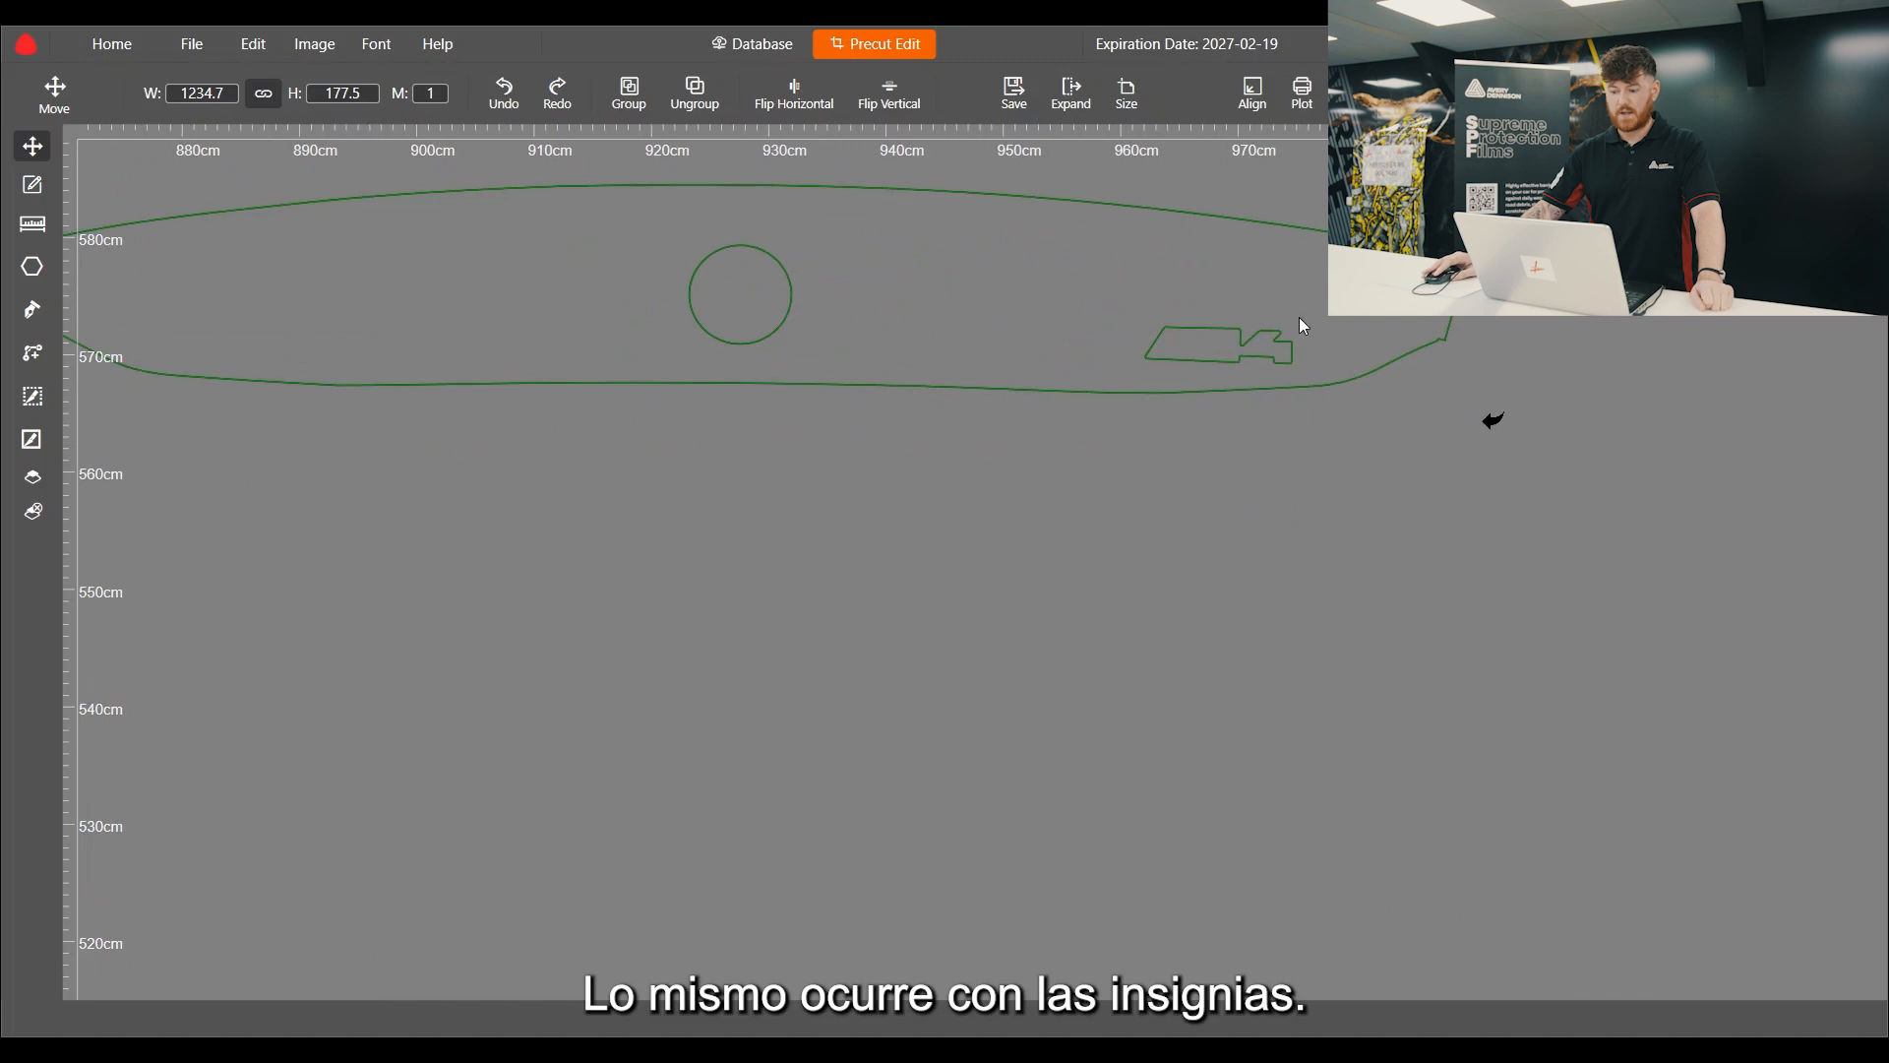
scroll(871, 408, "down", 1)
scroll(821, 315, "up", 1)
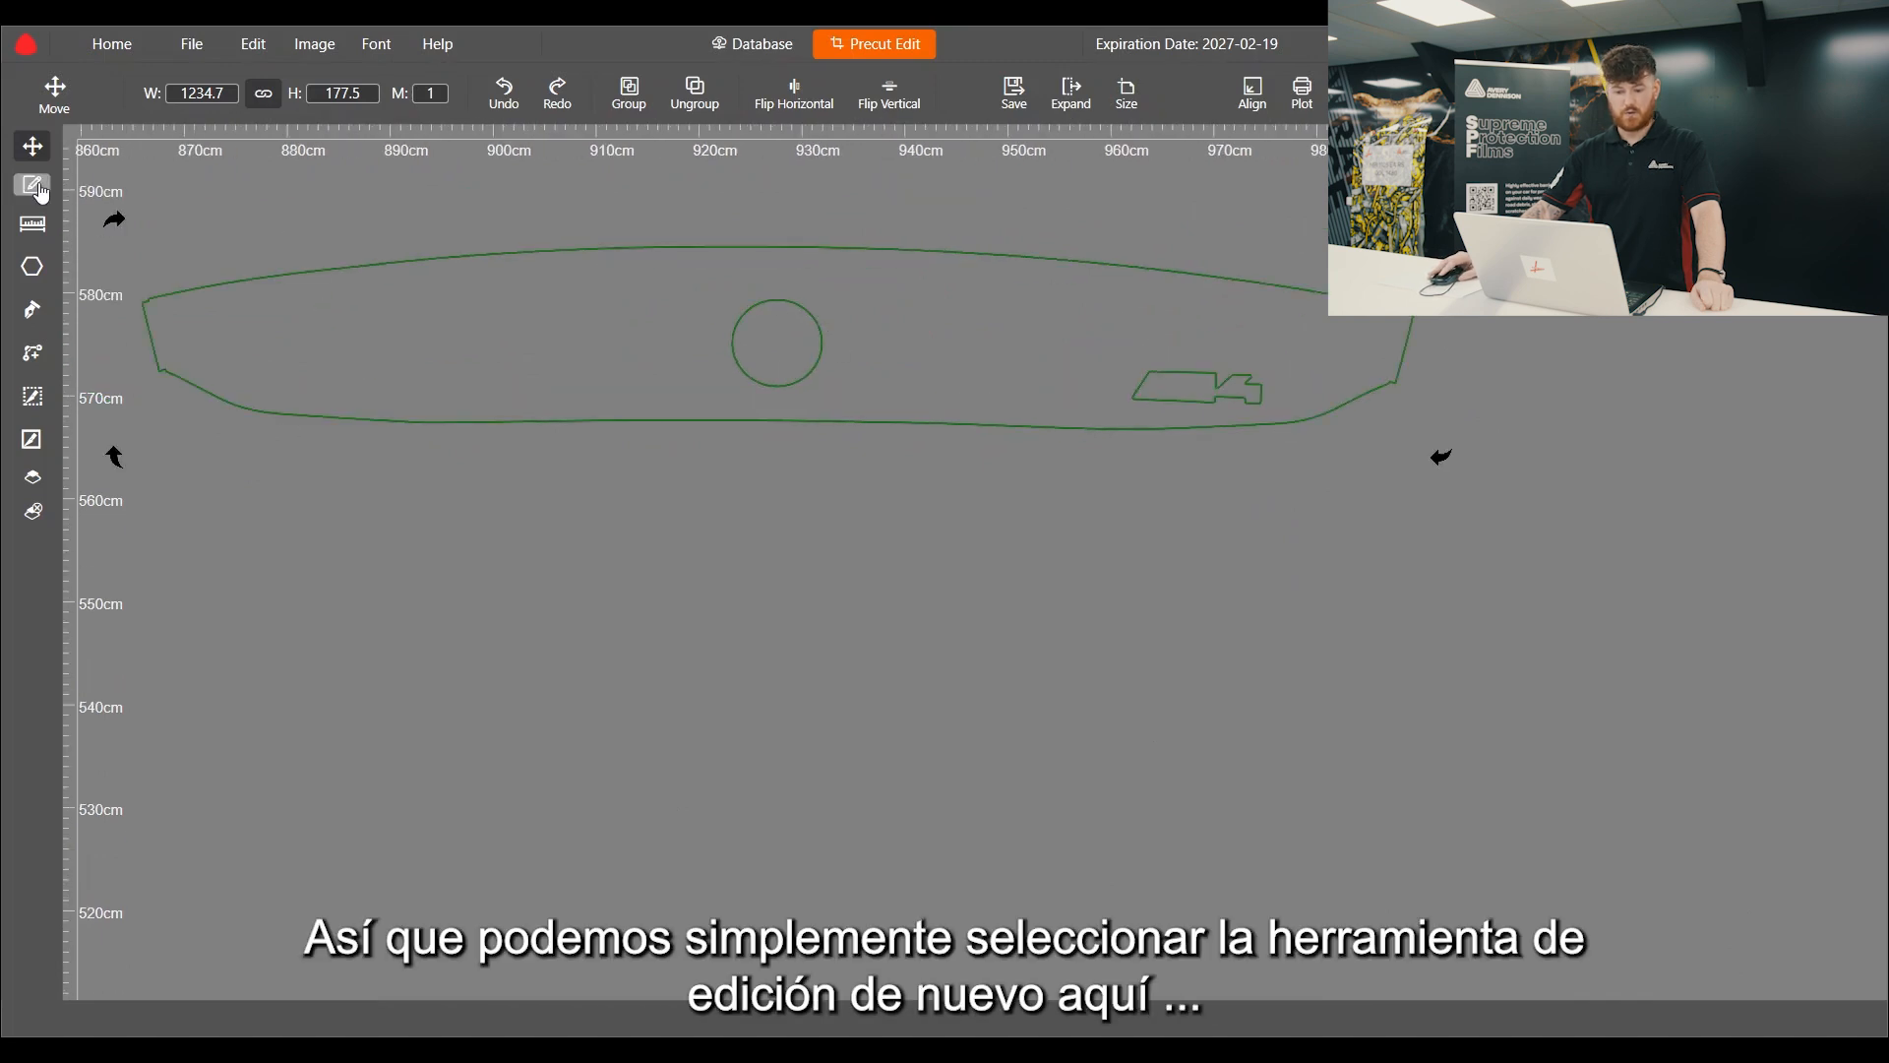
left_click(32, 187)
scroll(717, 331, "up", 1)
left_click_drag(700, 259, 970, 459)
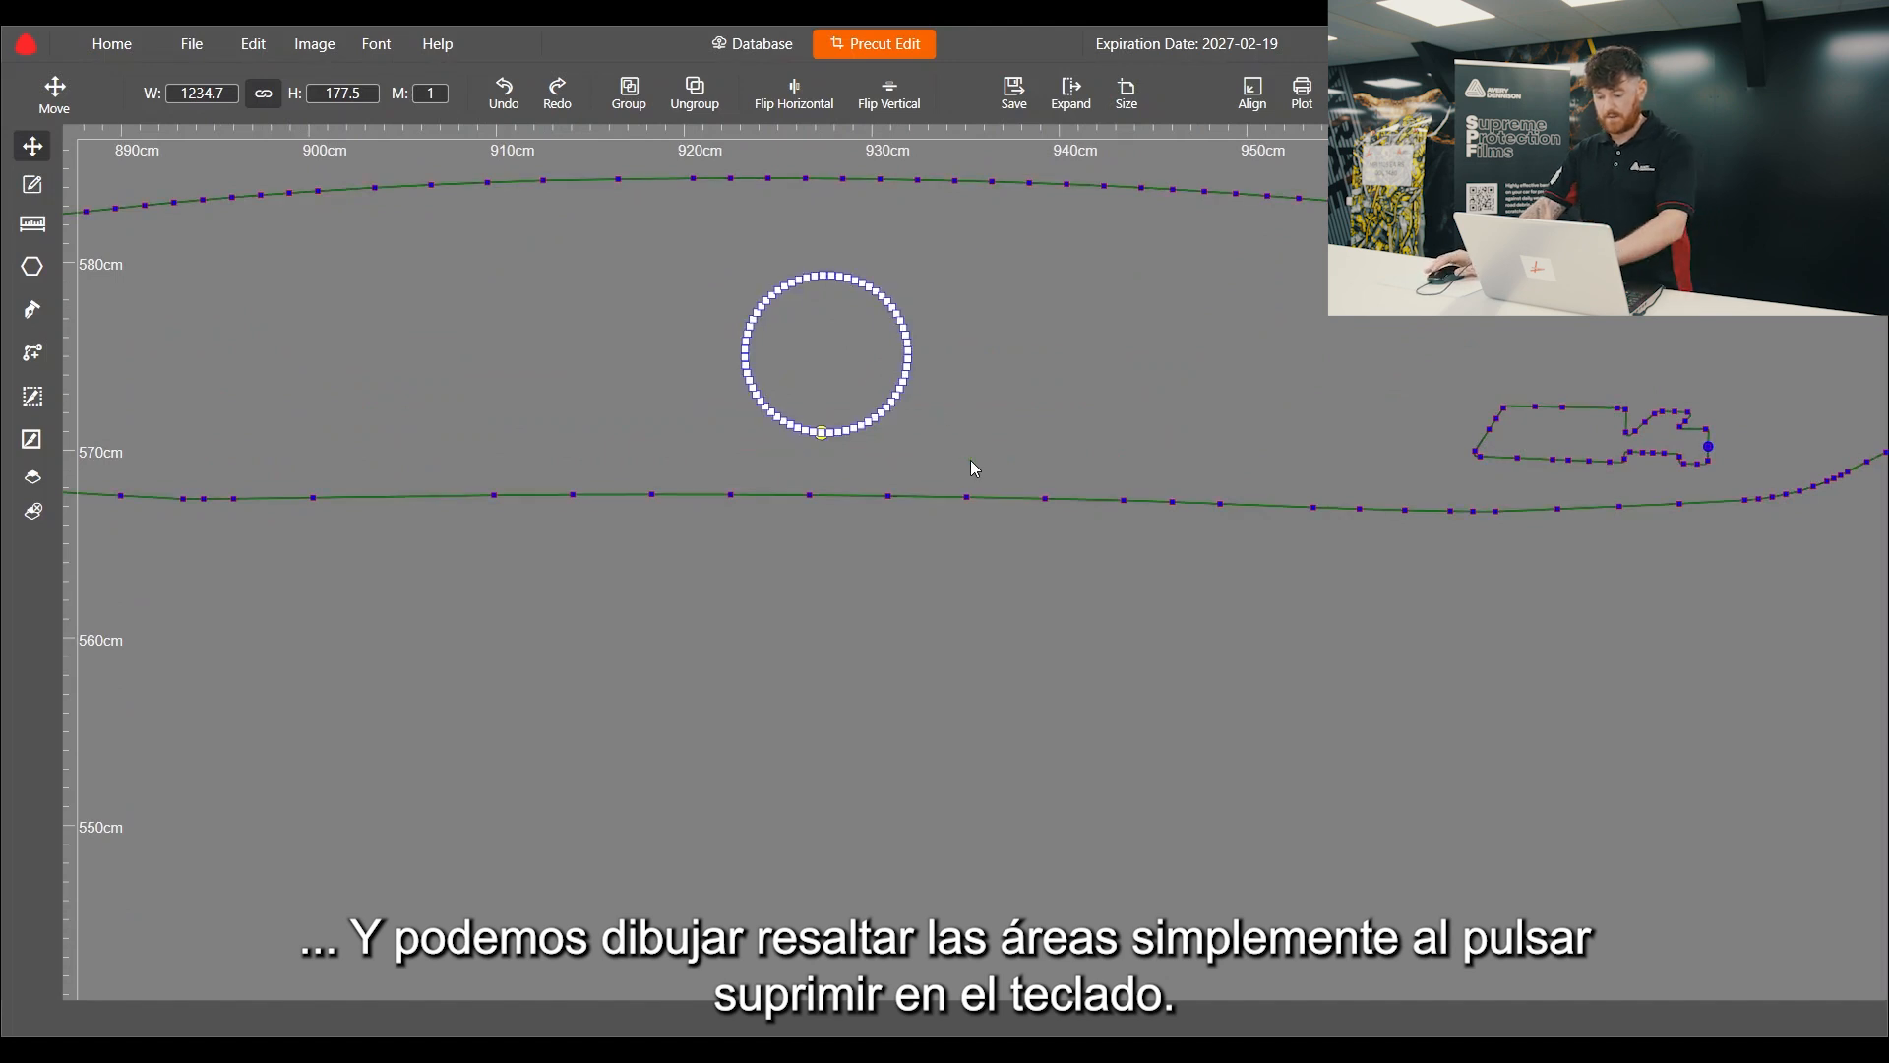
key("Delete")
Step: Delete the M4 badge cutout from the separated rear panel
scroll(768, 441, "down", 2)
scroll(1301, 439, "up", 4)
left_click_drag(914, 324, 1449, 518)
key("Delete")
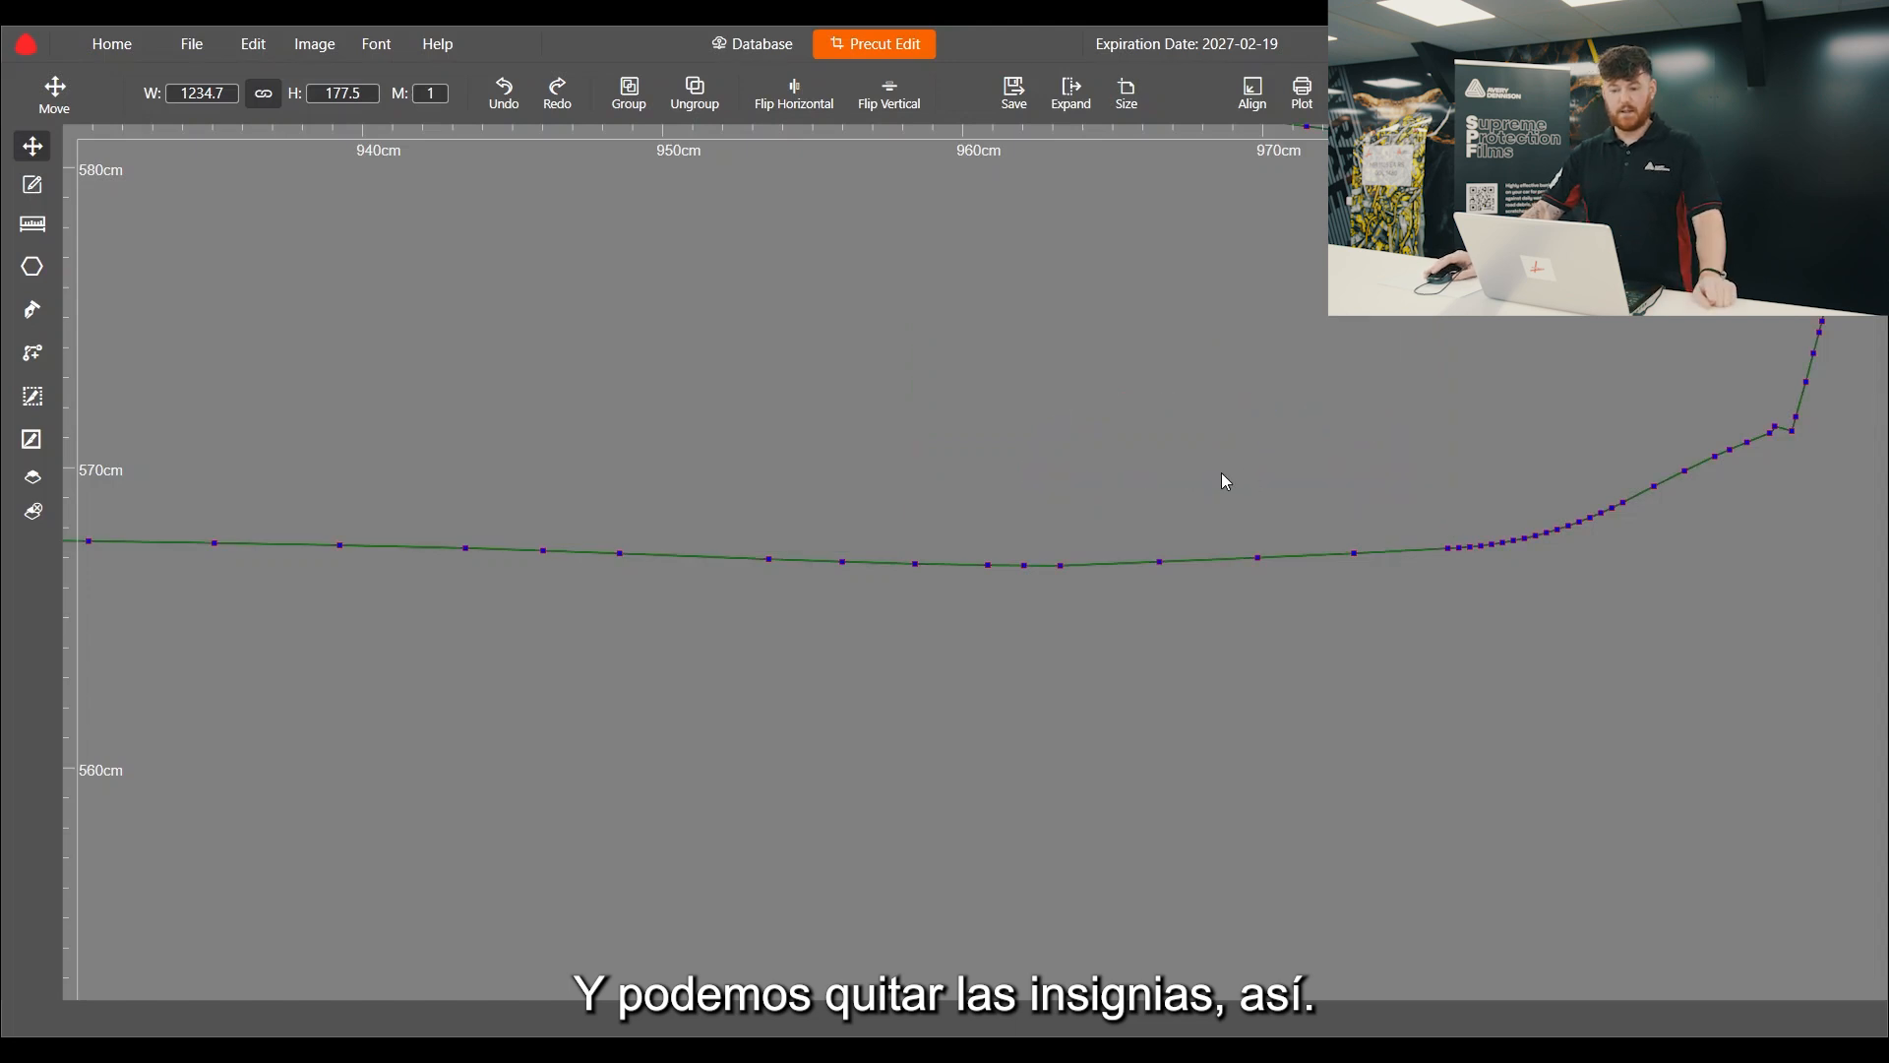
scroll(1220, 472, "down", 2)
scroll(1396, 622, "down", 5)
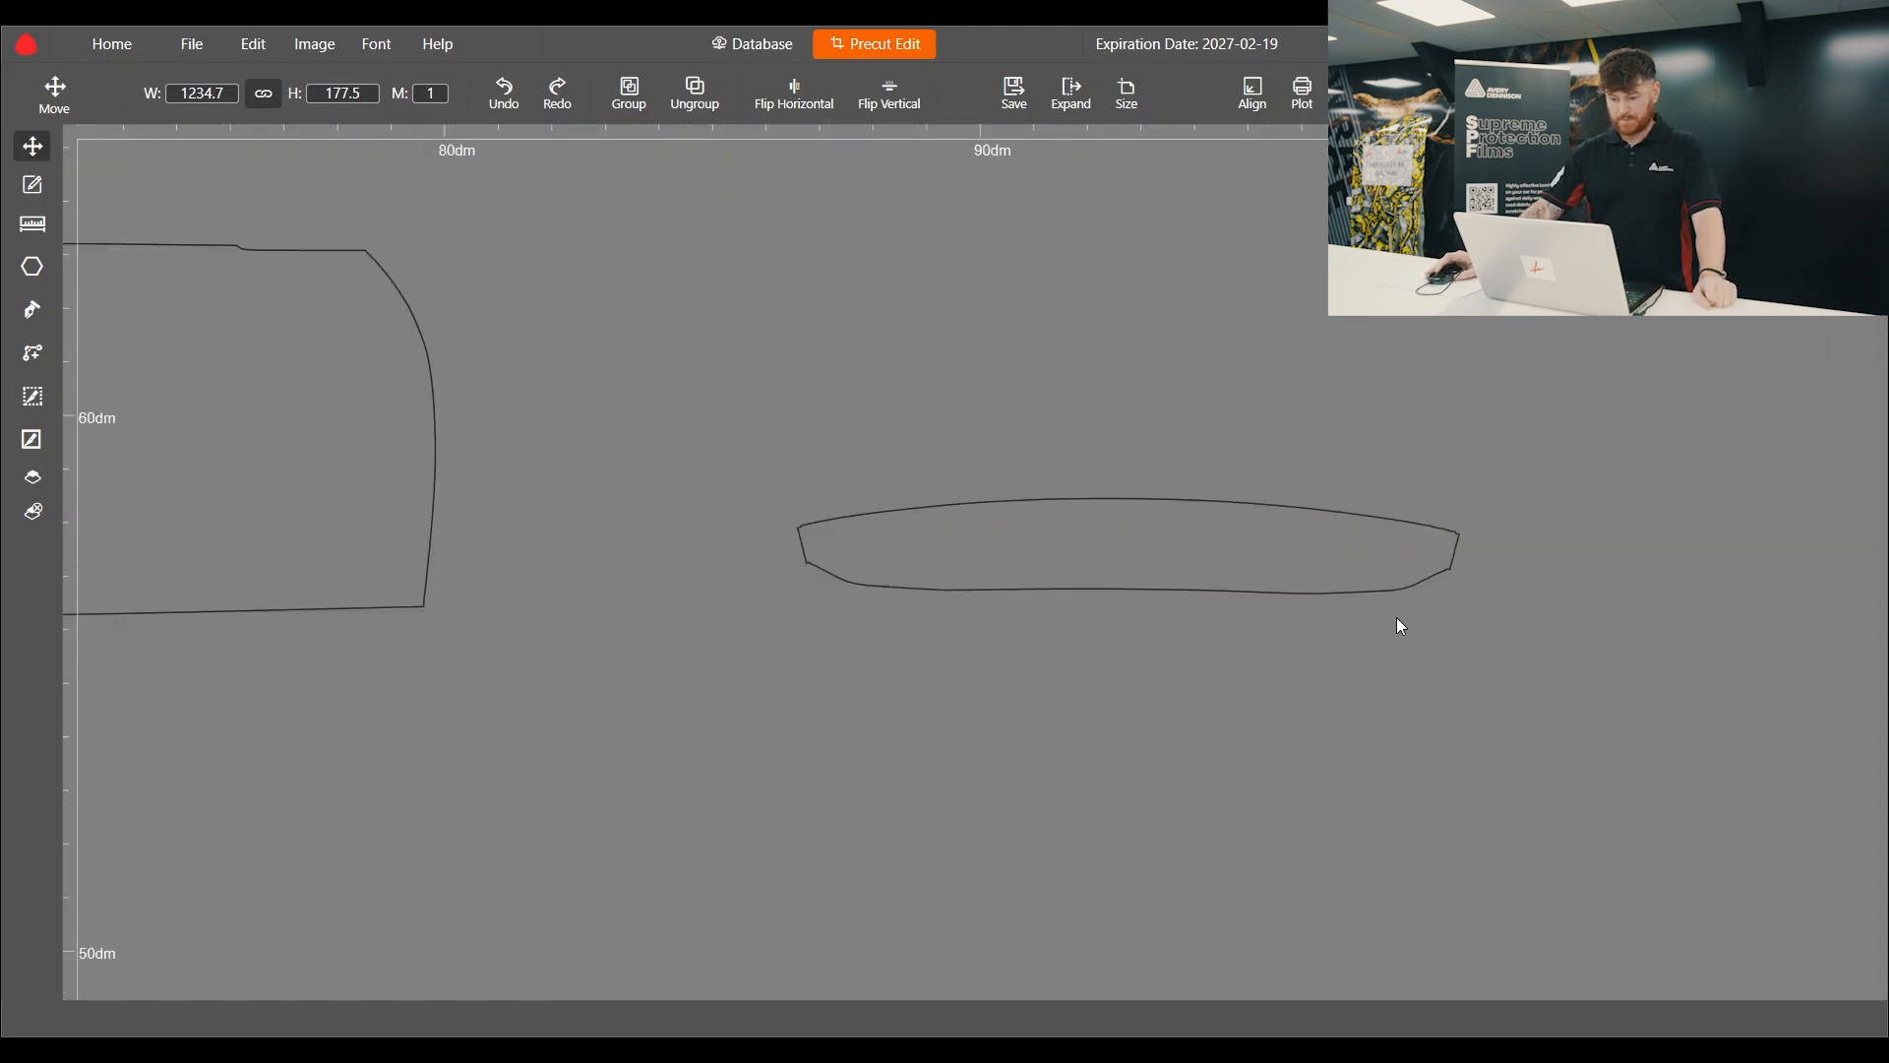
Step: Move the rear quarter panel with its roof strip from the second car side to the empty area above
scroll(1396, 528, "down", 2)
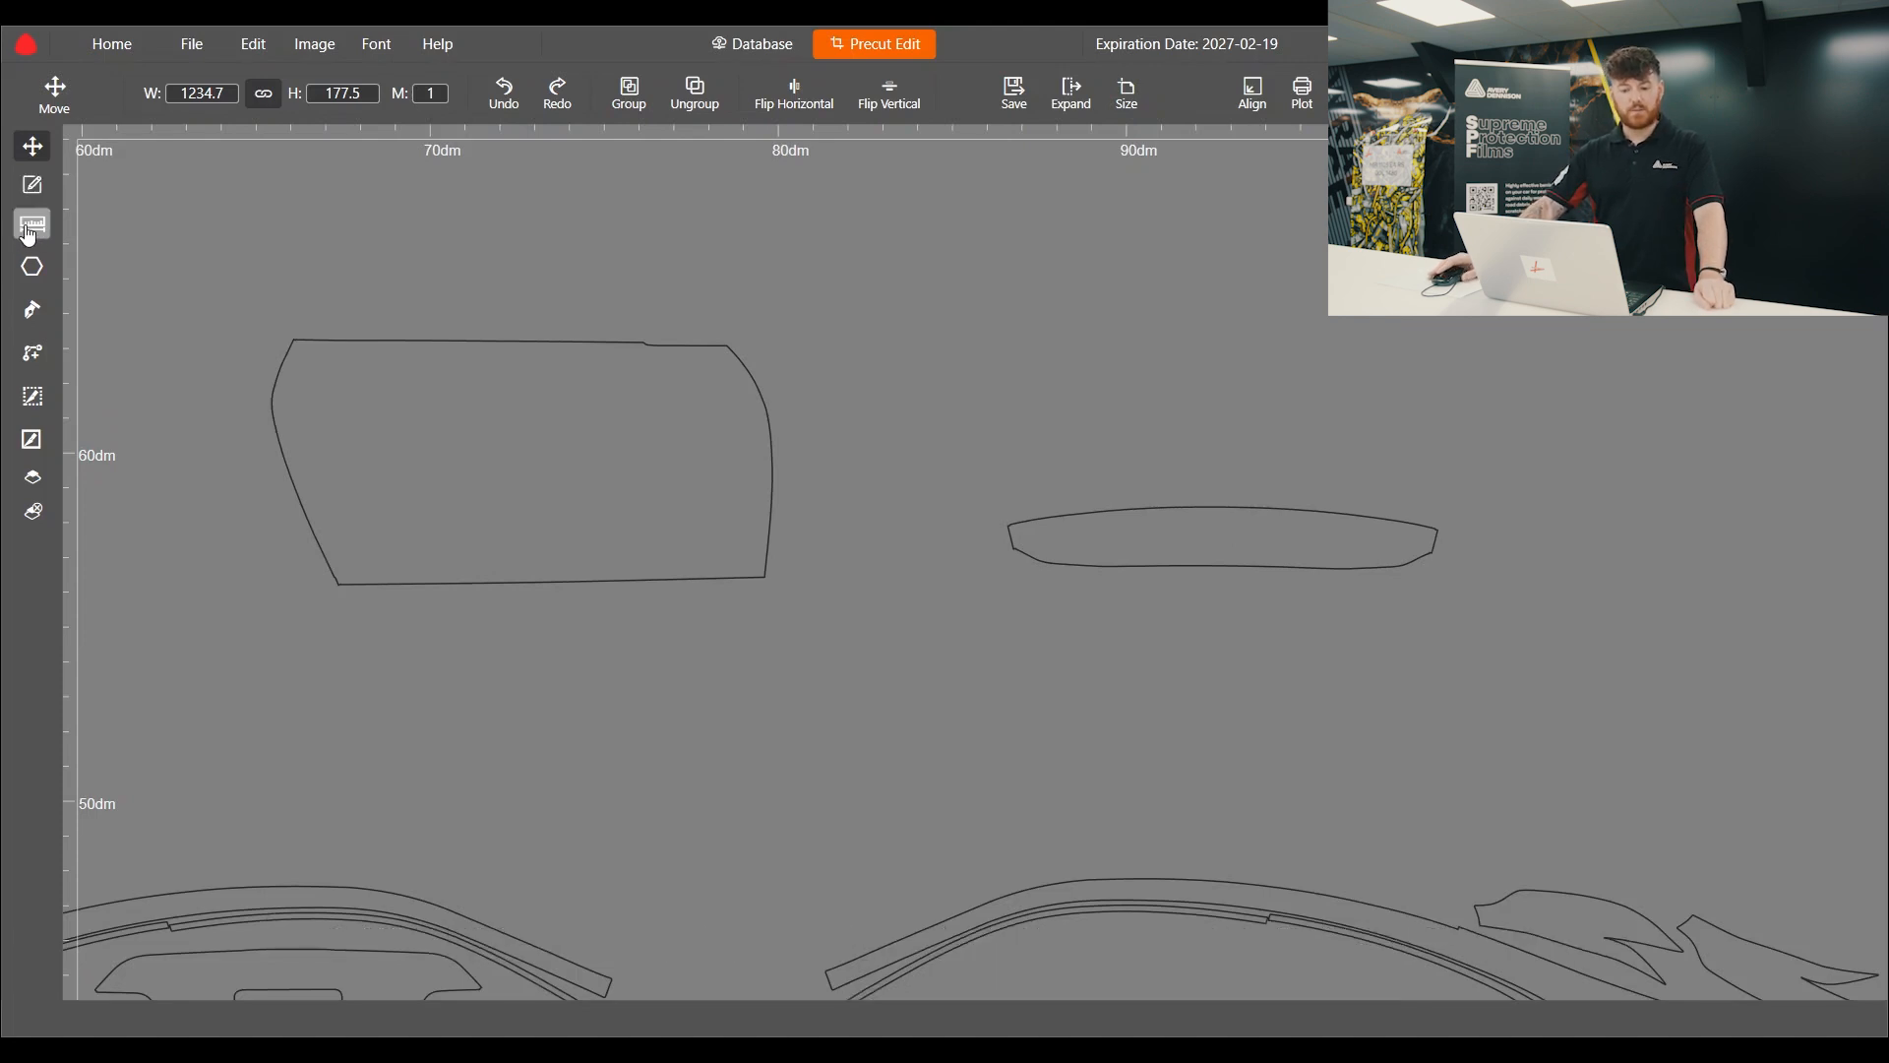
scroll(946, 503, "down", 2)
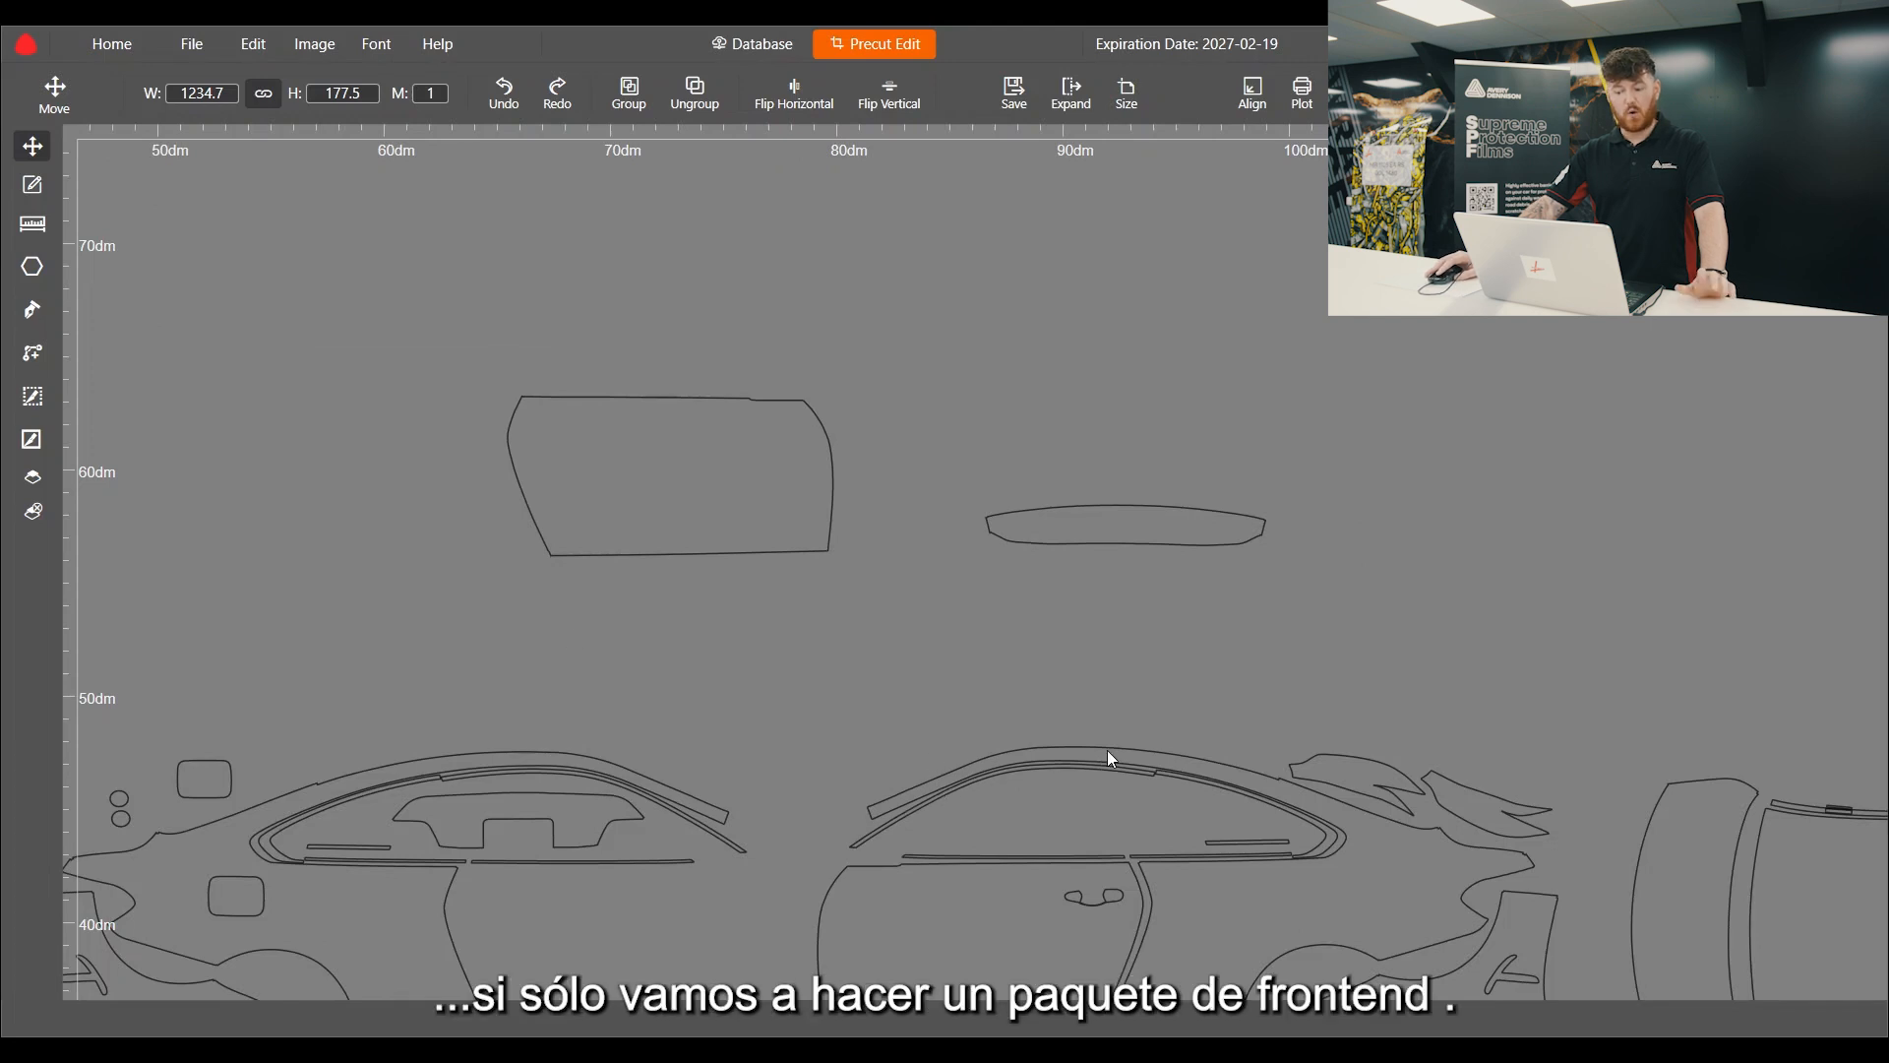
scroll(802, 701, "down", 2)
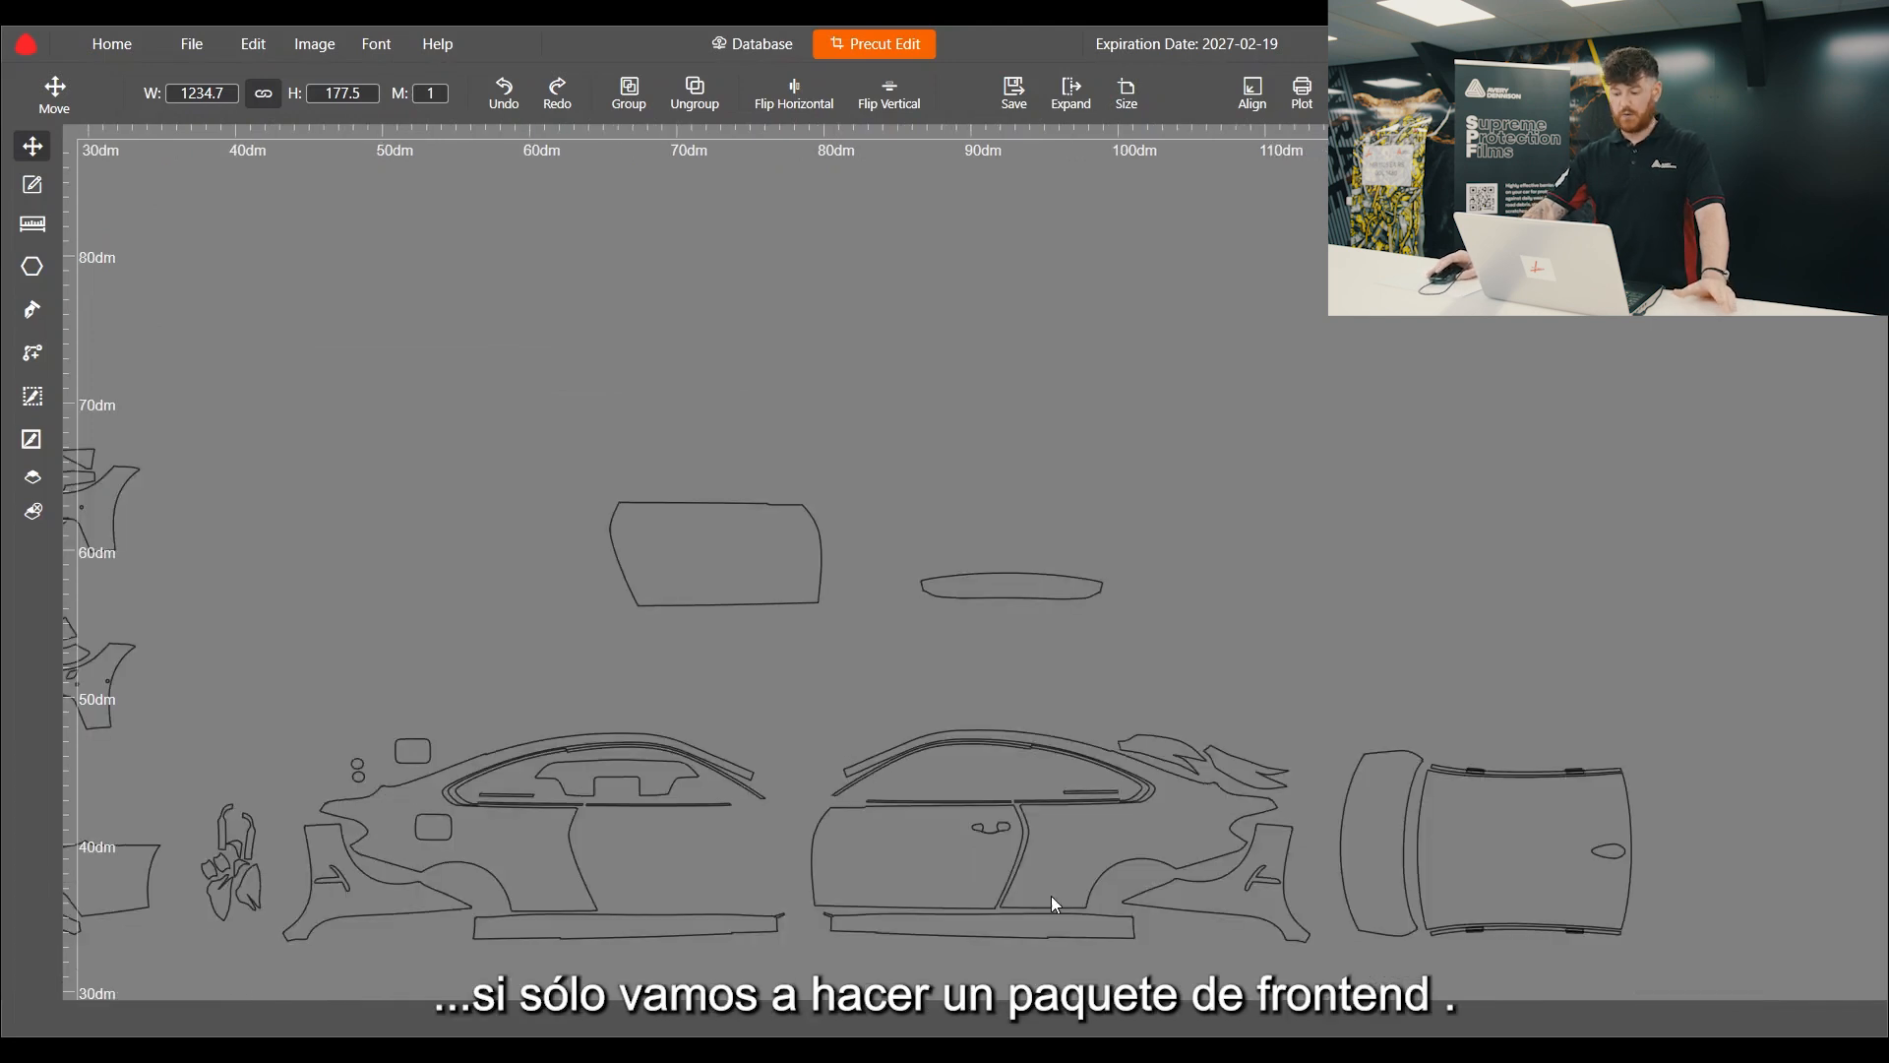
left_click_drag(1060, 864, 1320, 371)
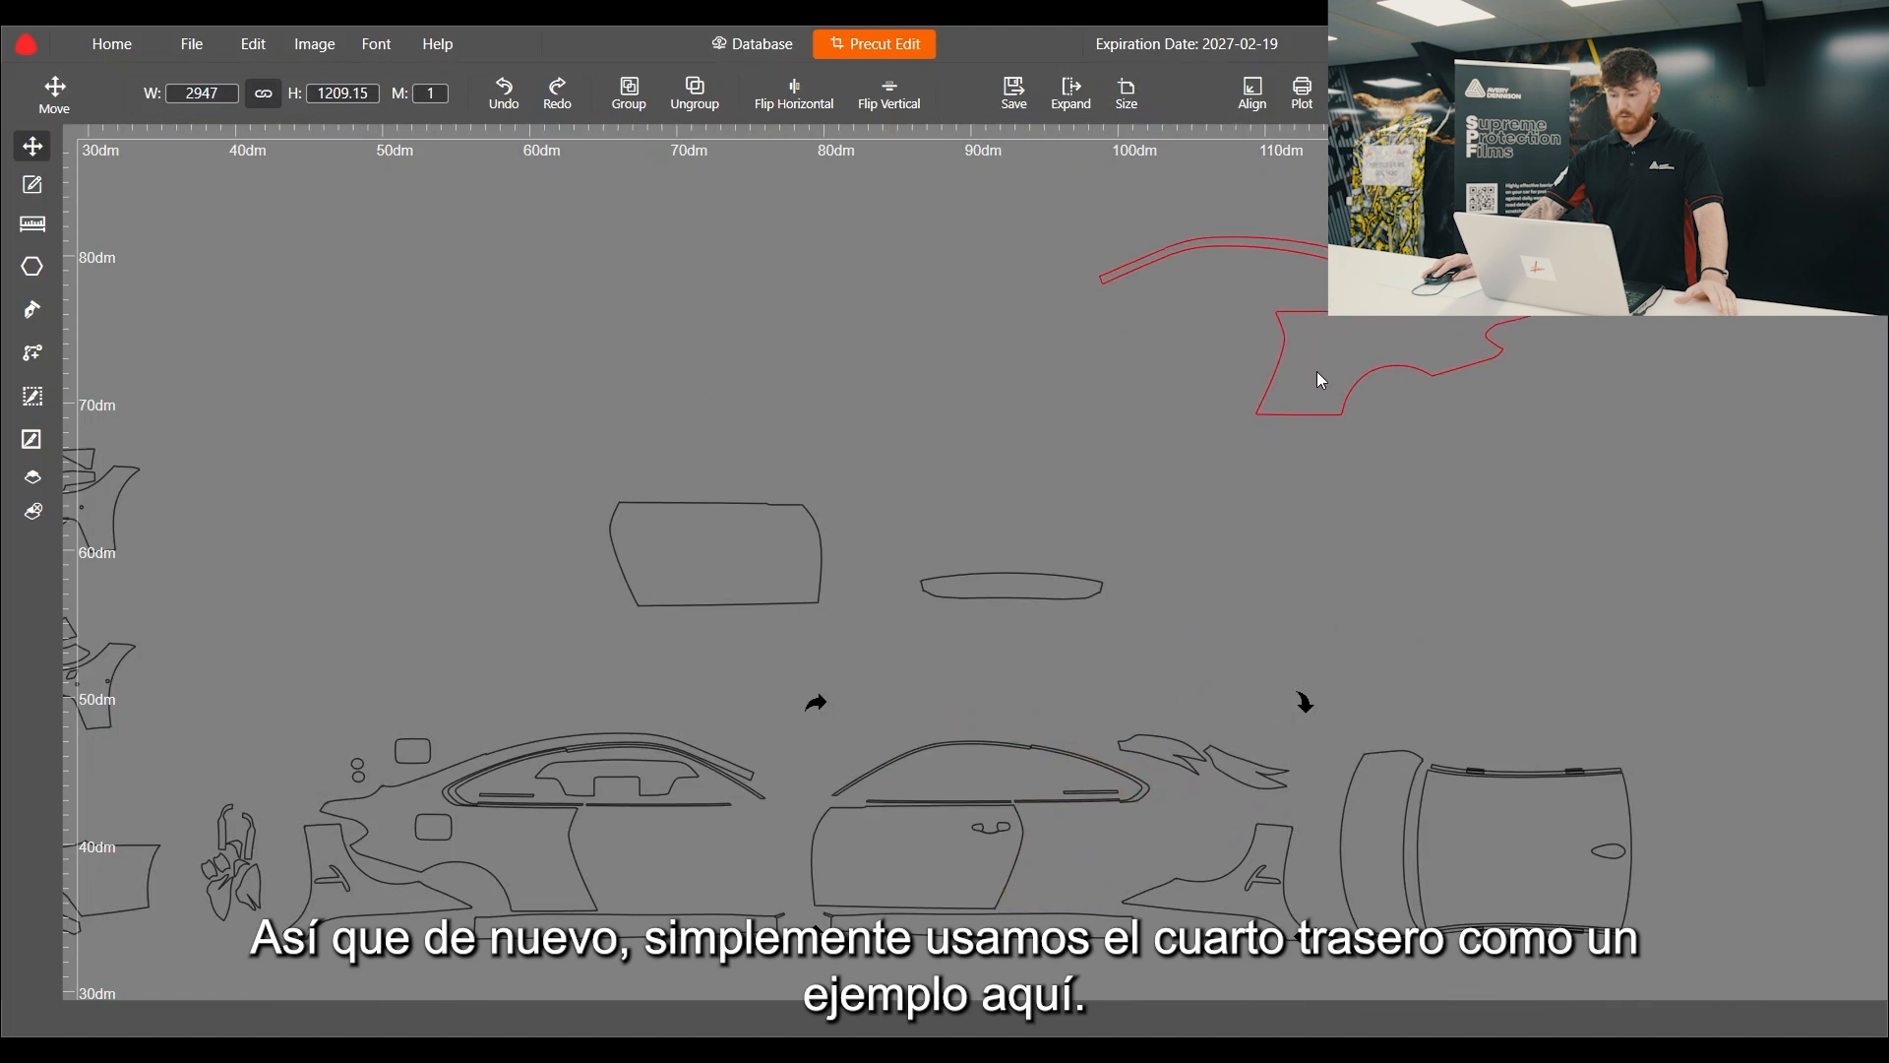
Step: Measure the quarter panel's roof strip from its narrow front tip to the bend along the outer edge
scroll(1254, 246, "up", 4)
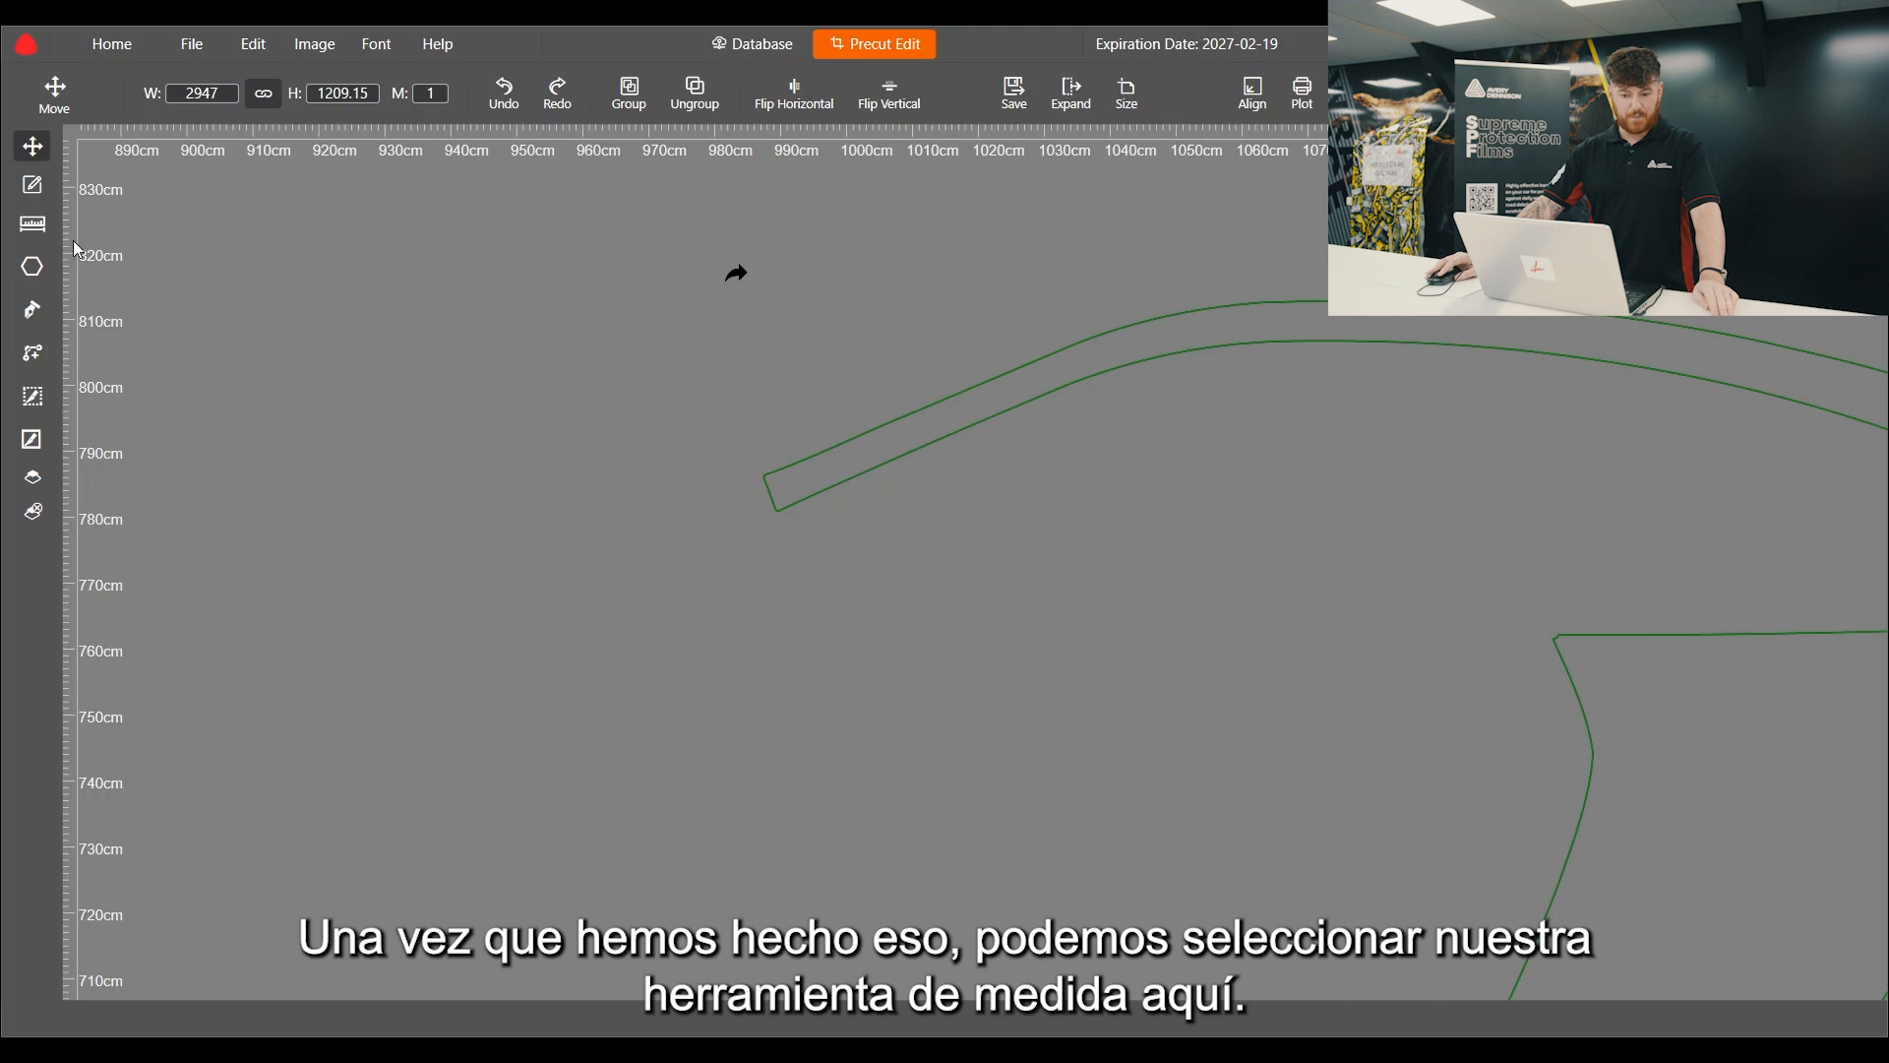
left_click(33, 225)
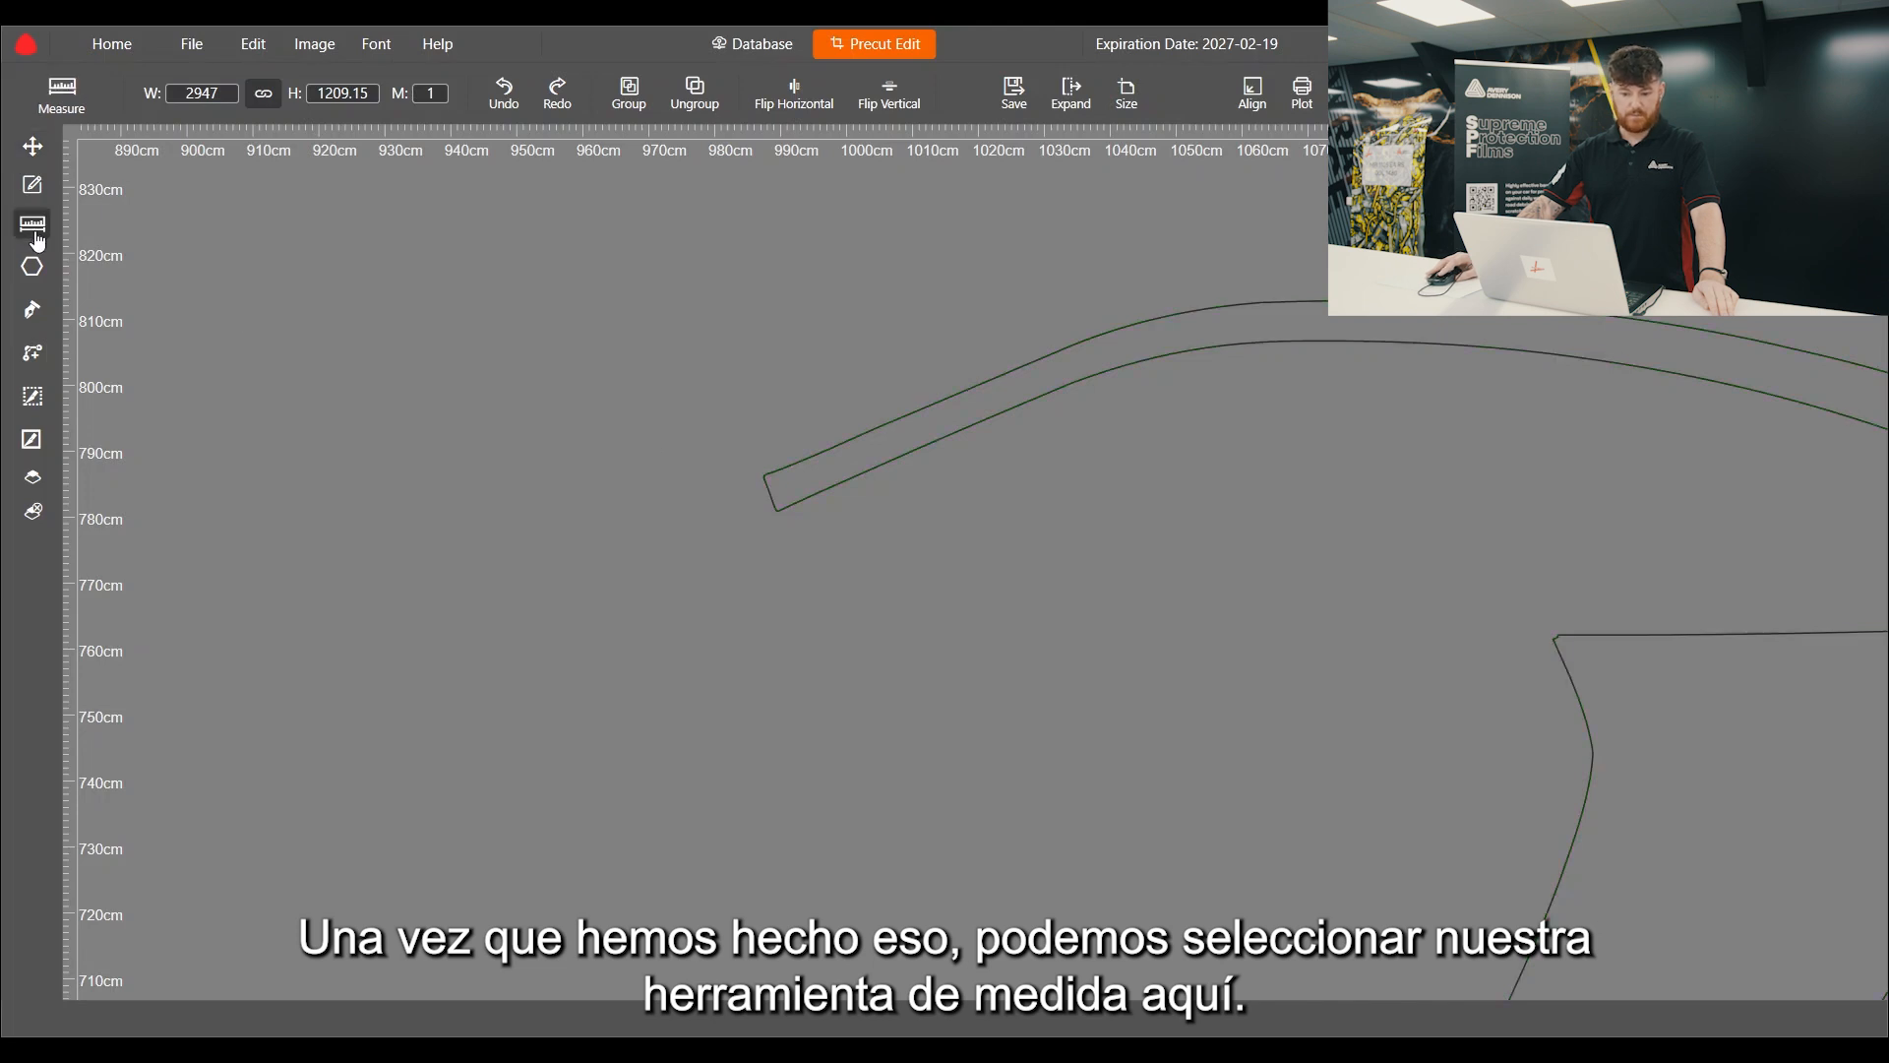
scroll(734, 628, "up", 6)
scroll(803, 531, "up", 3)
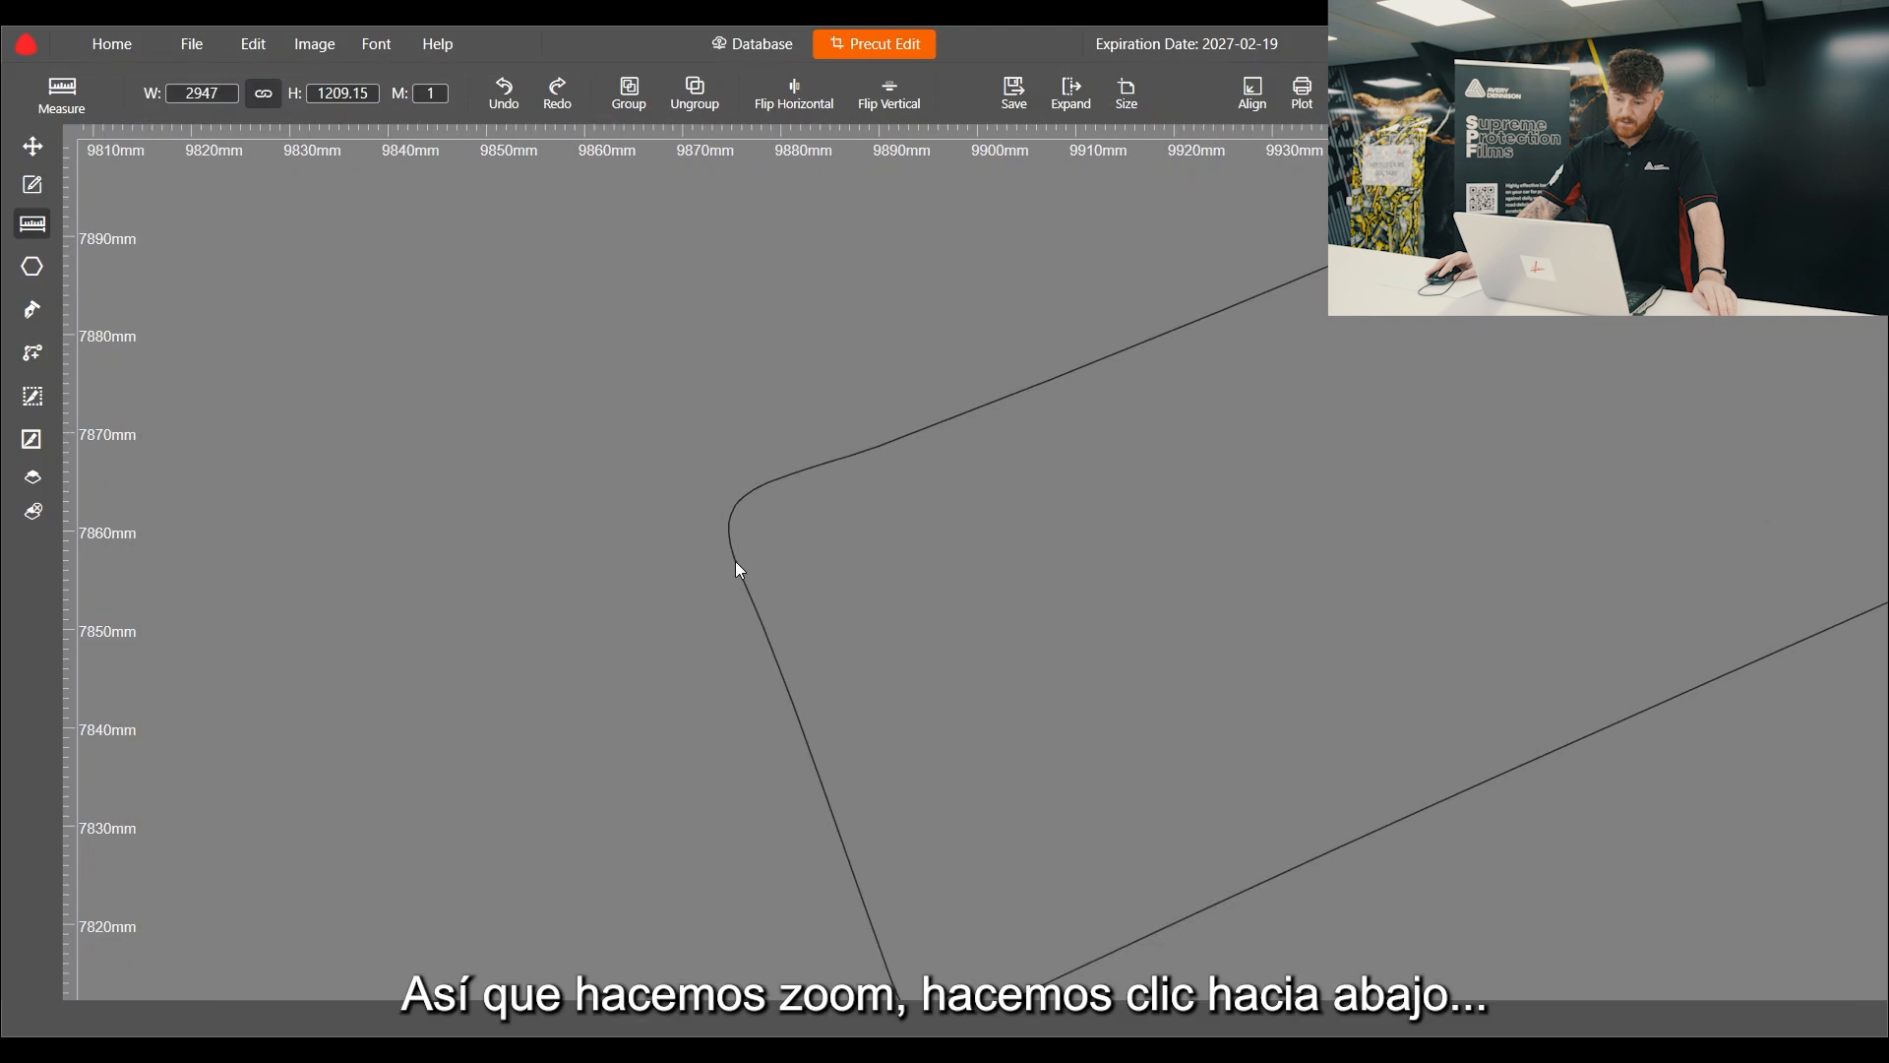
mouse_move(736, 563)
left_mouse_down()
mouse_move(152, 746)
mouse_move(392, 777)
mouse_move(1456, 414)
mouse_move(1455, 285)
left_mouse_up()
scroll(217, 741, "down", 3)
scroll(216, 741, "down", 3)
scroll(1476, 260, "up", 2)
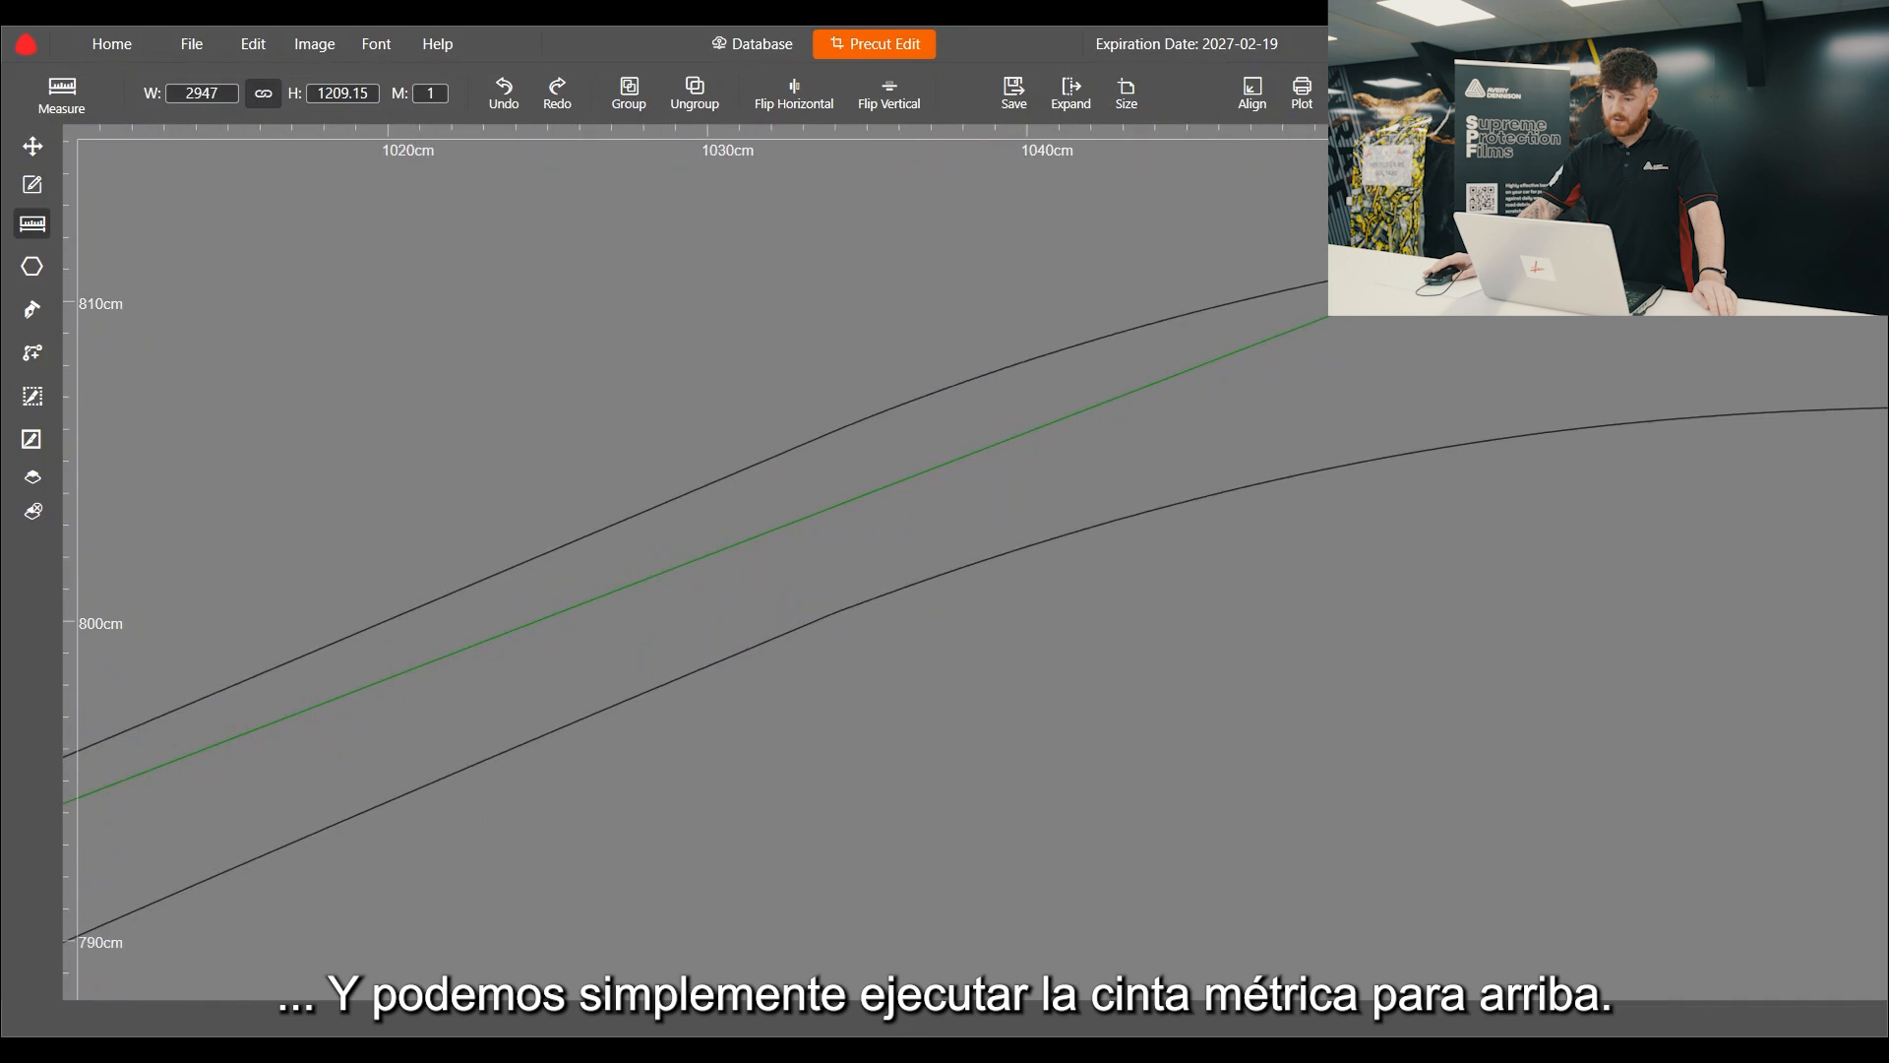
left_click_drag(1475, 261, 1380, 272)
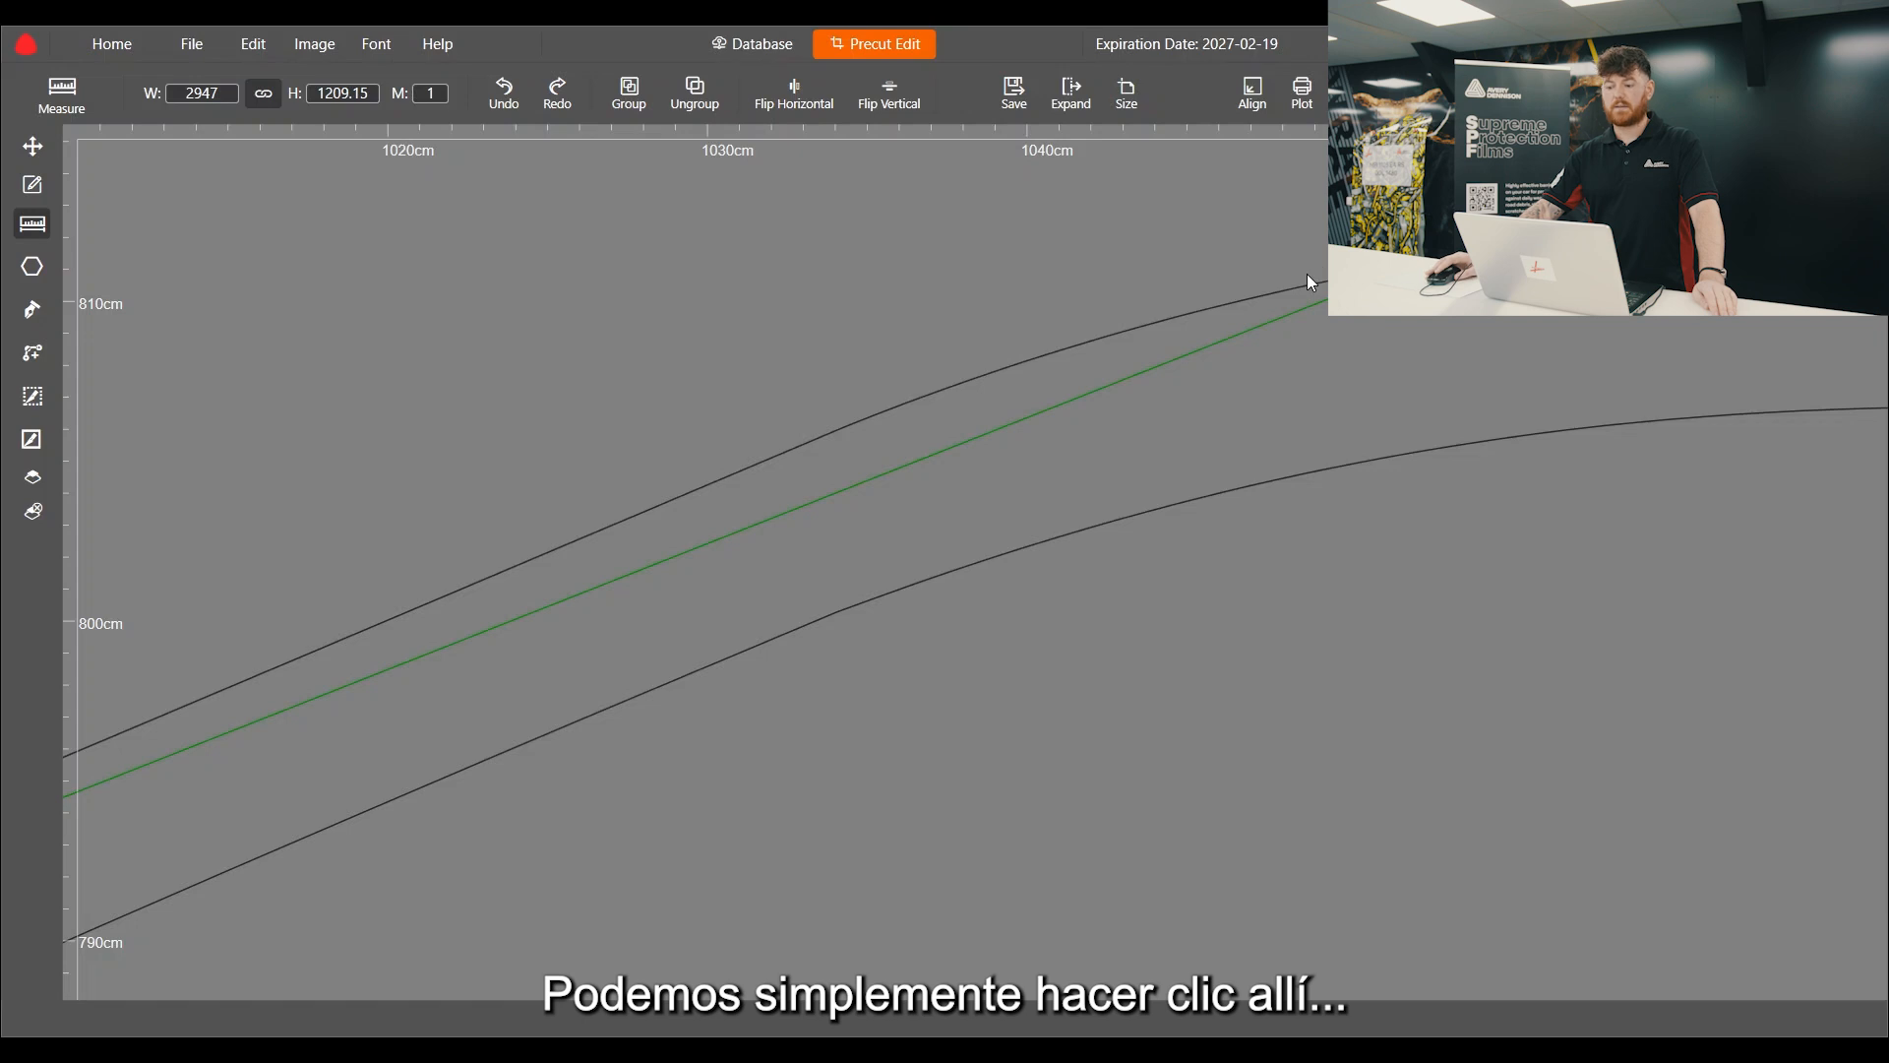
scroll(791, 553, "down", 5)
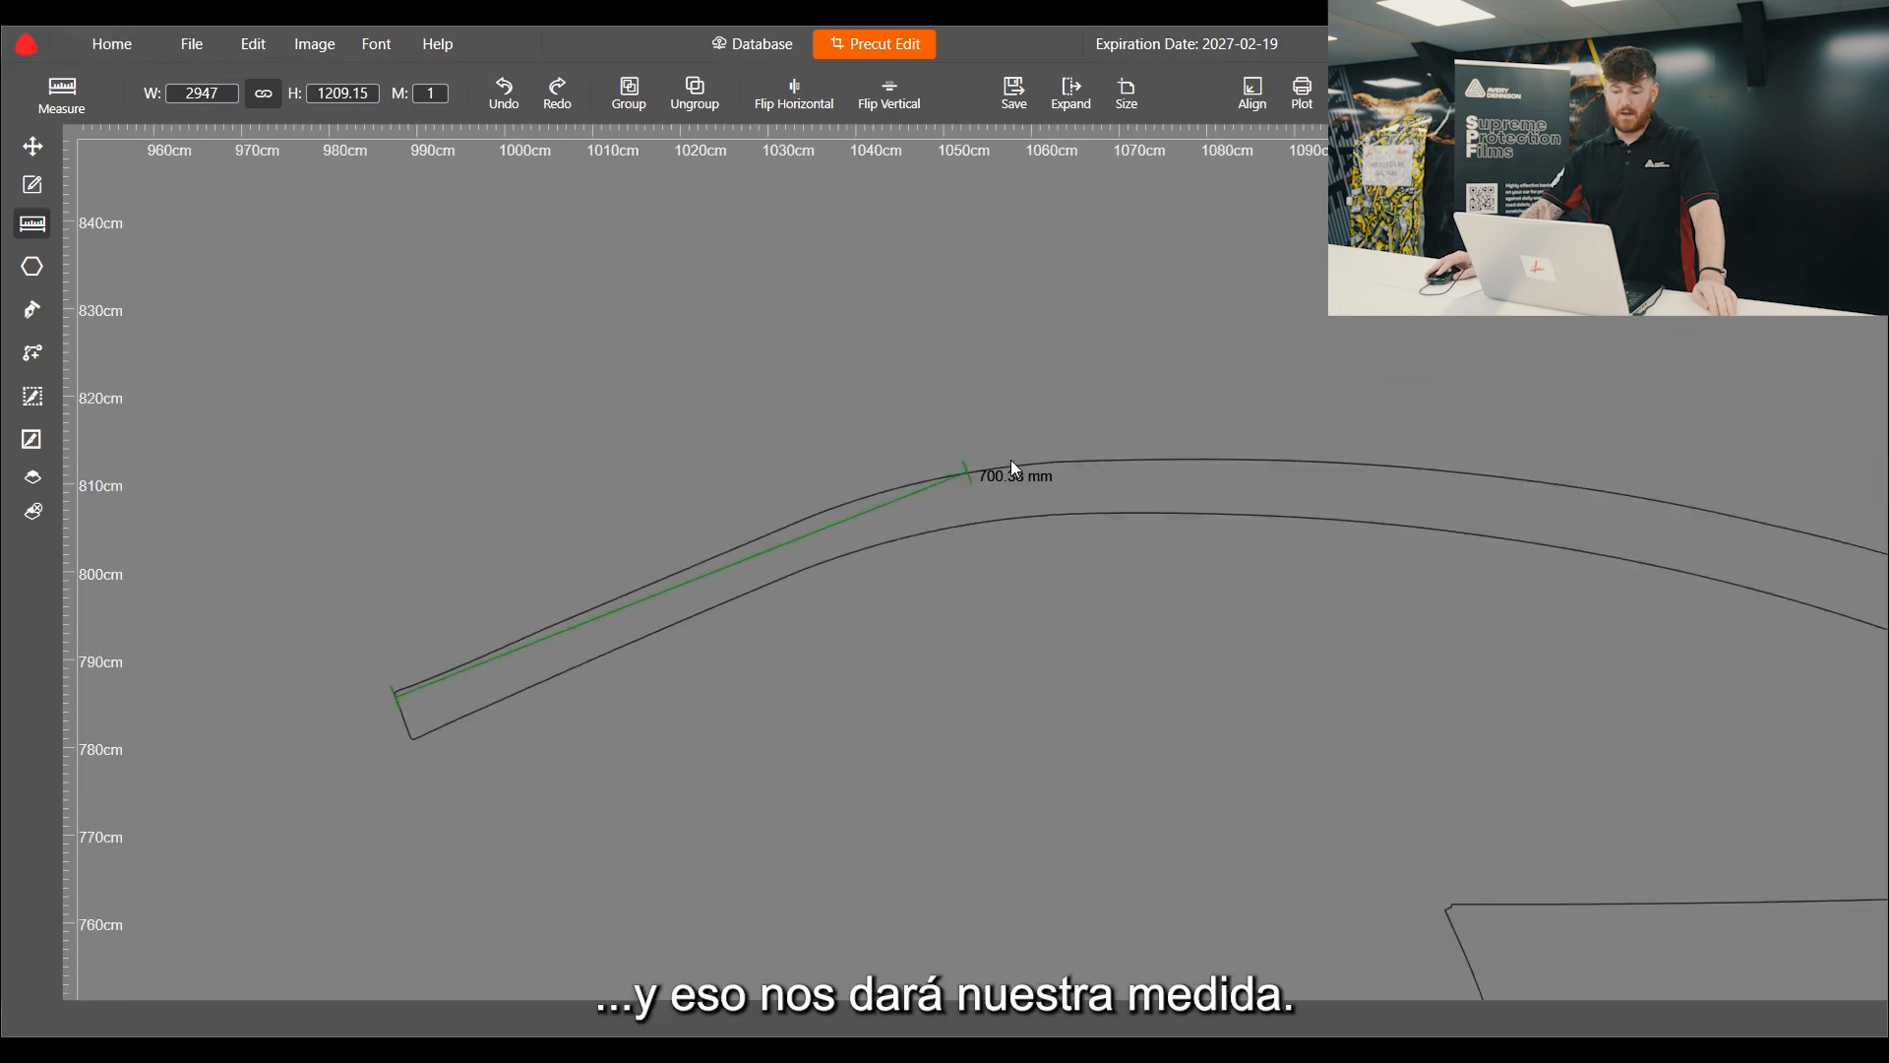
scroll(1041, 547, "up", 5)
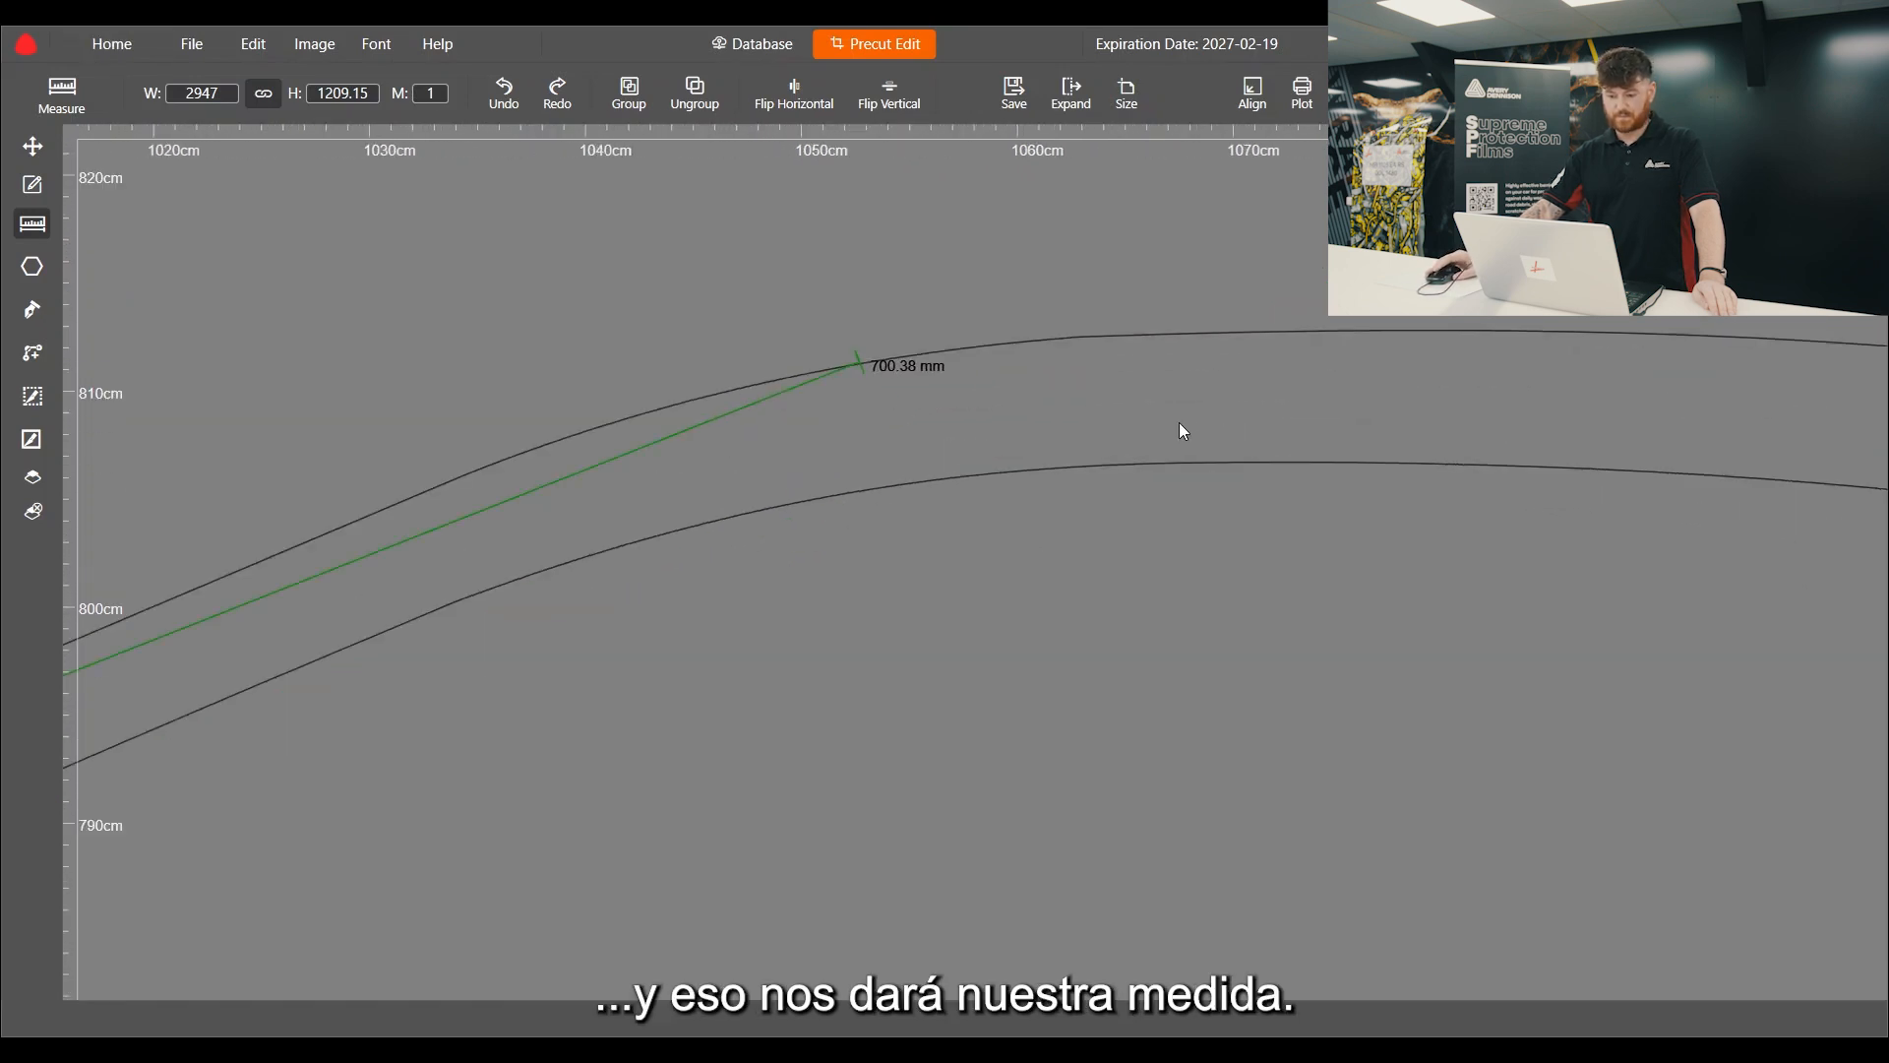
Step: Leave the Measure tool and check the measured stretch on the roof strip, leaving no piece selected
left_click(1118, 406)
left_click(32, 148)
scroll(760, 451, "down", 6)
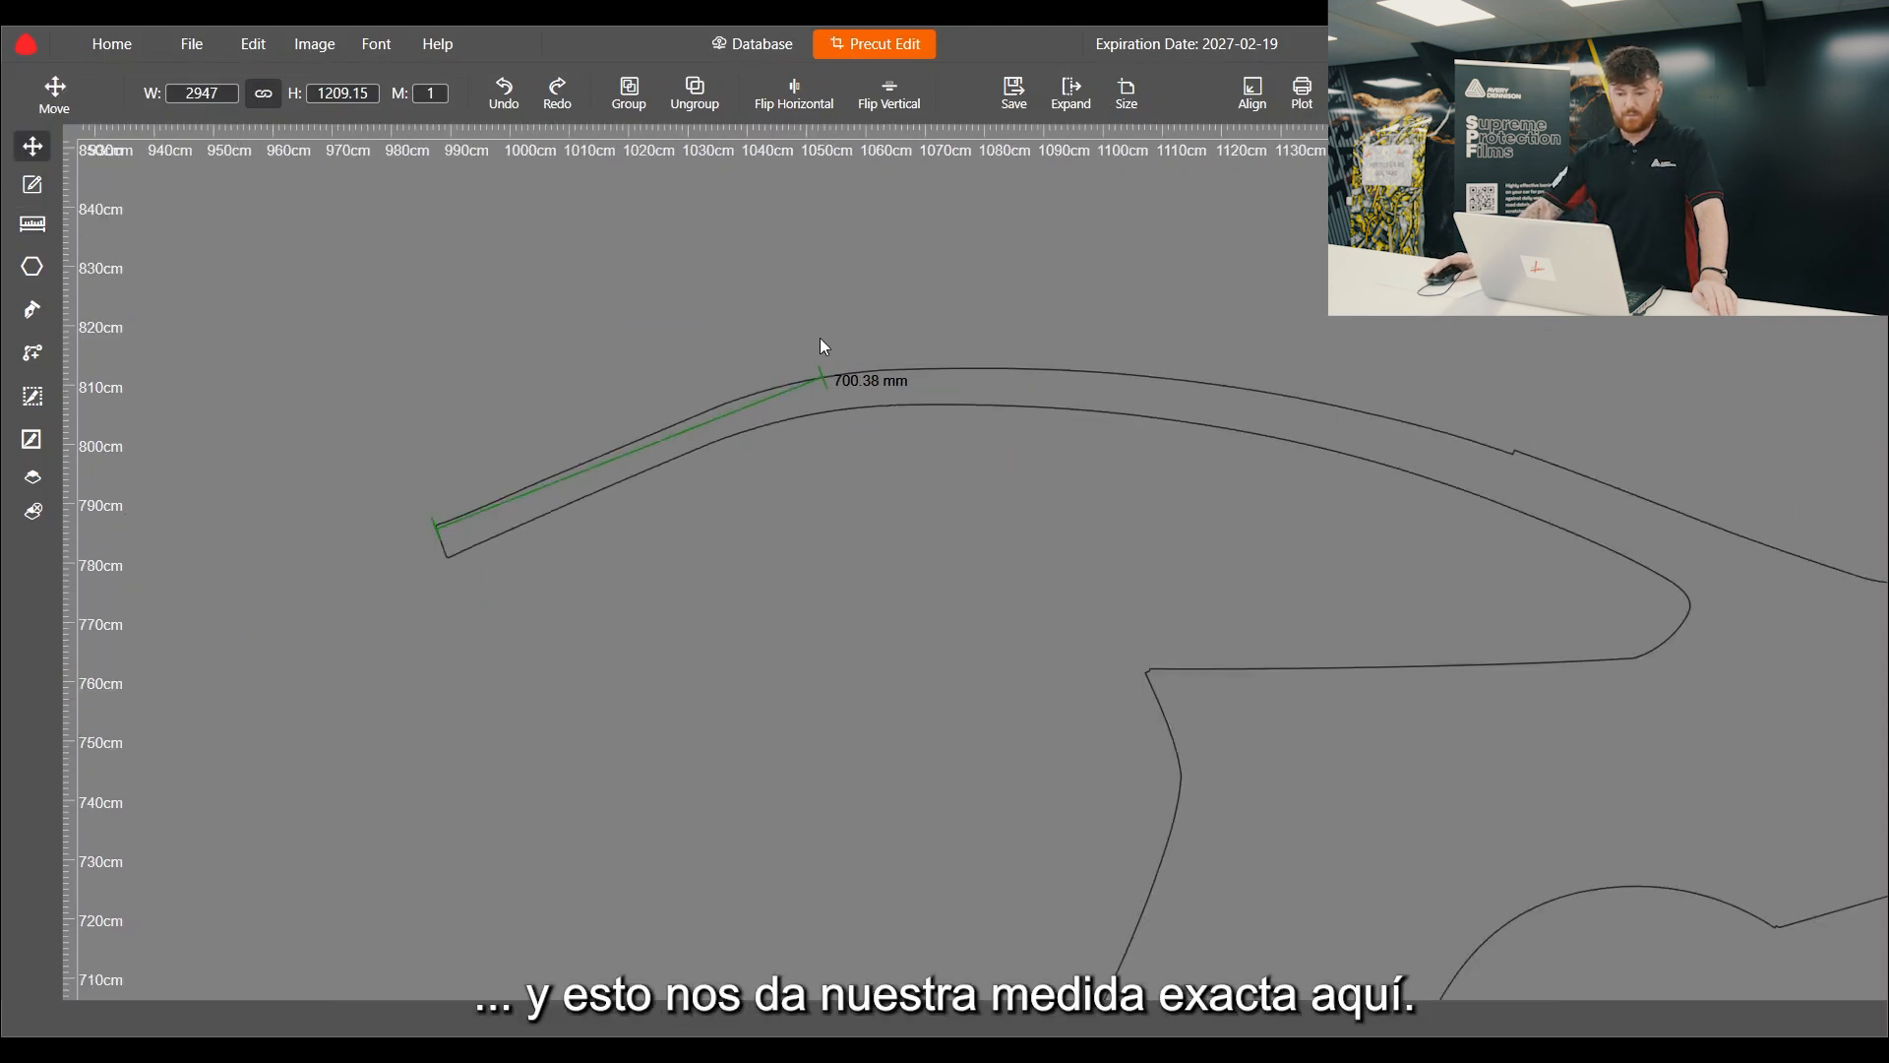
scroll(679, 457, "up", 5)
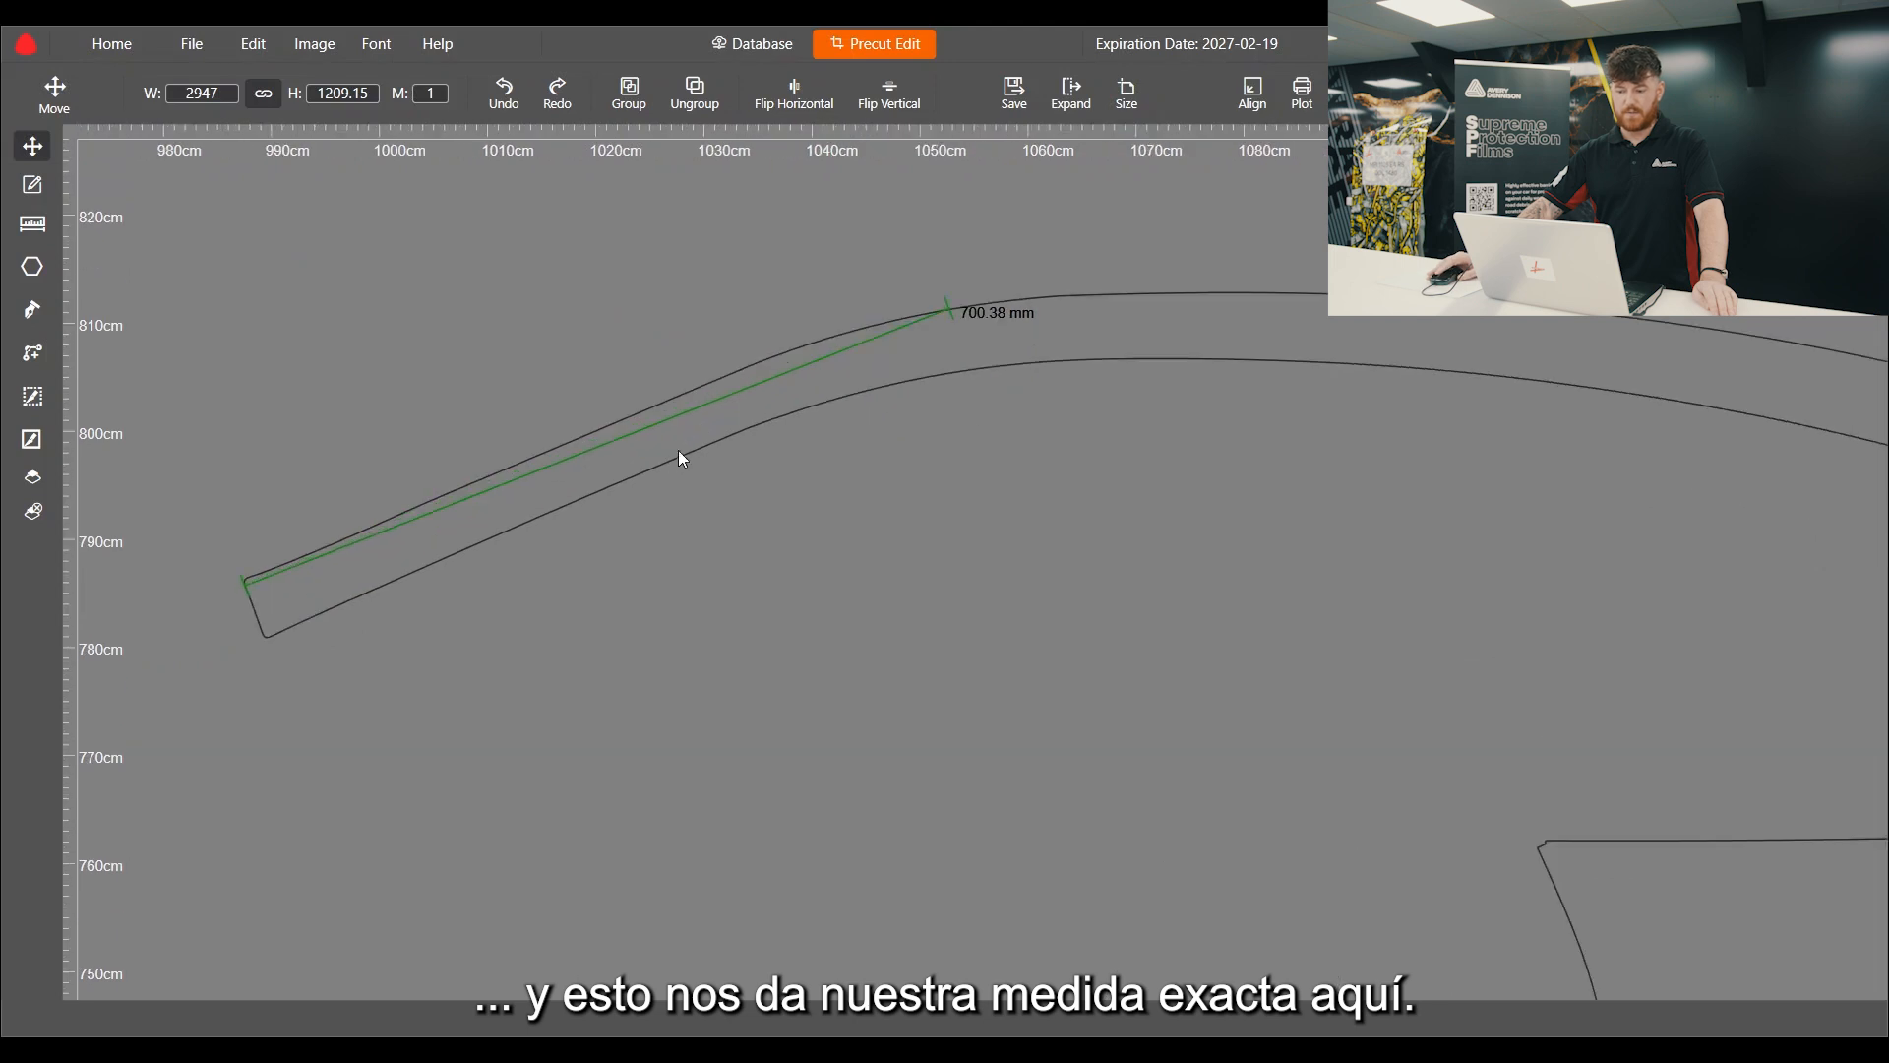
left_click(1063, 311)
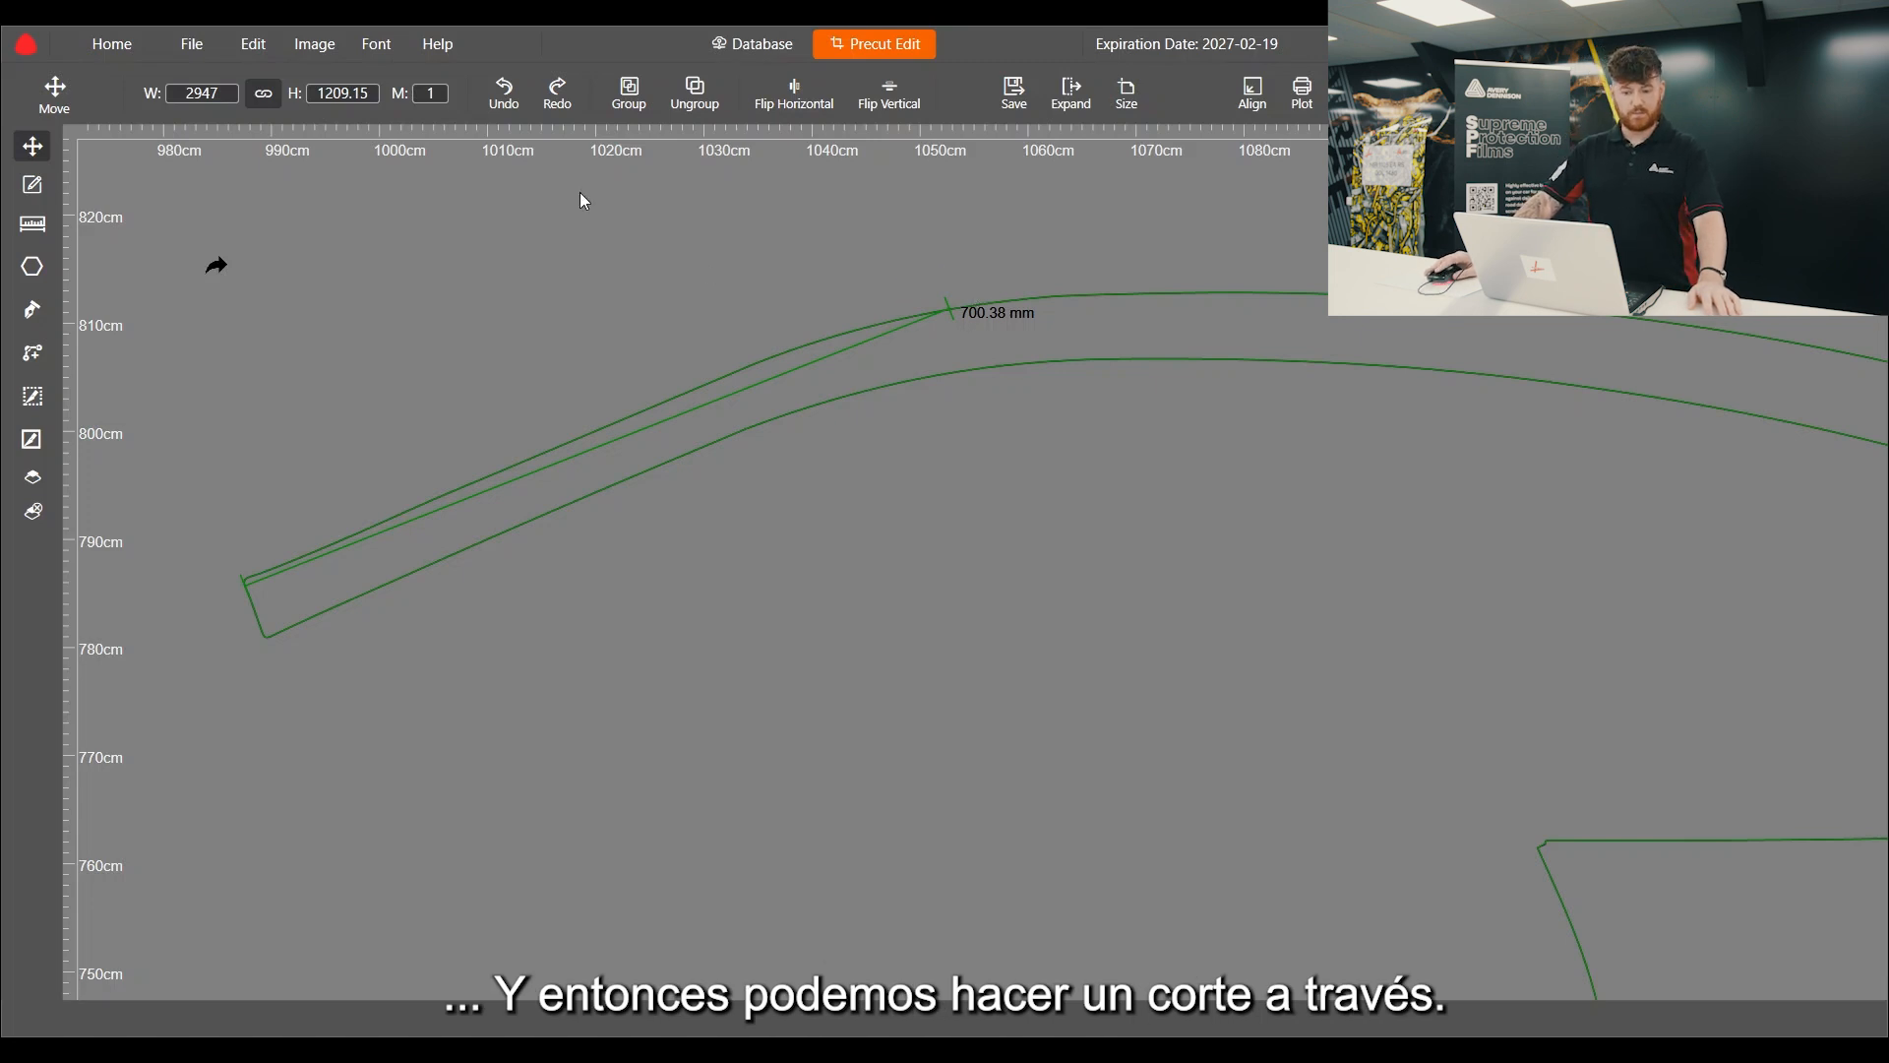
left_click(402, 275)
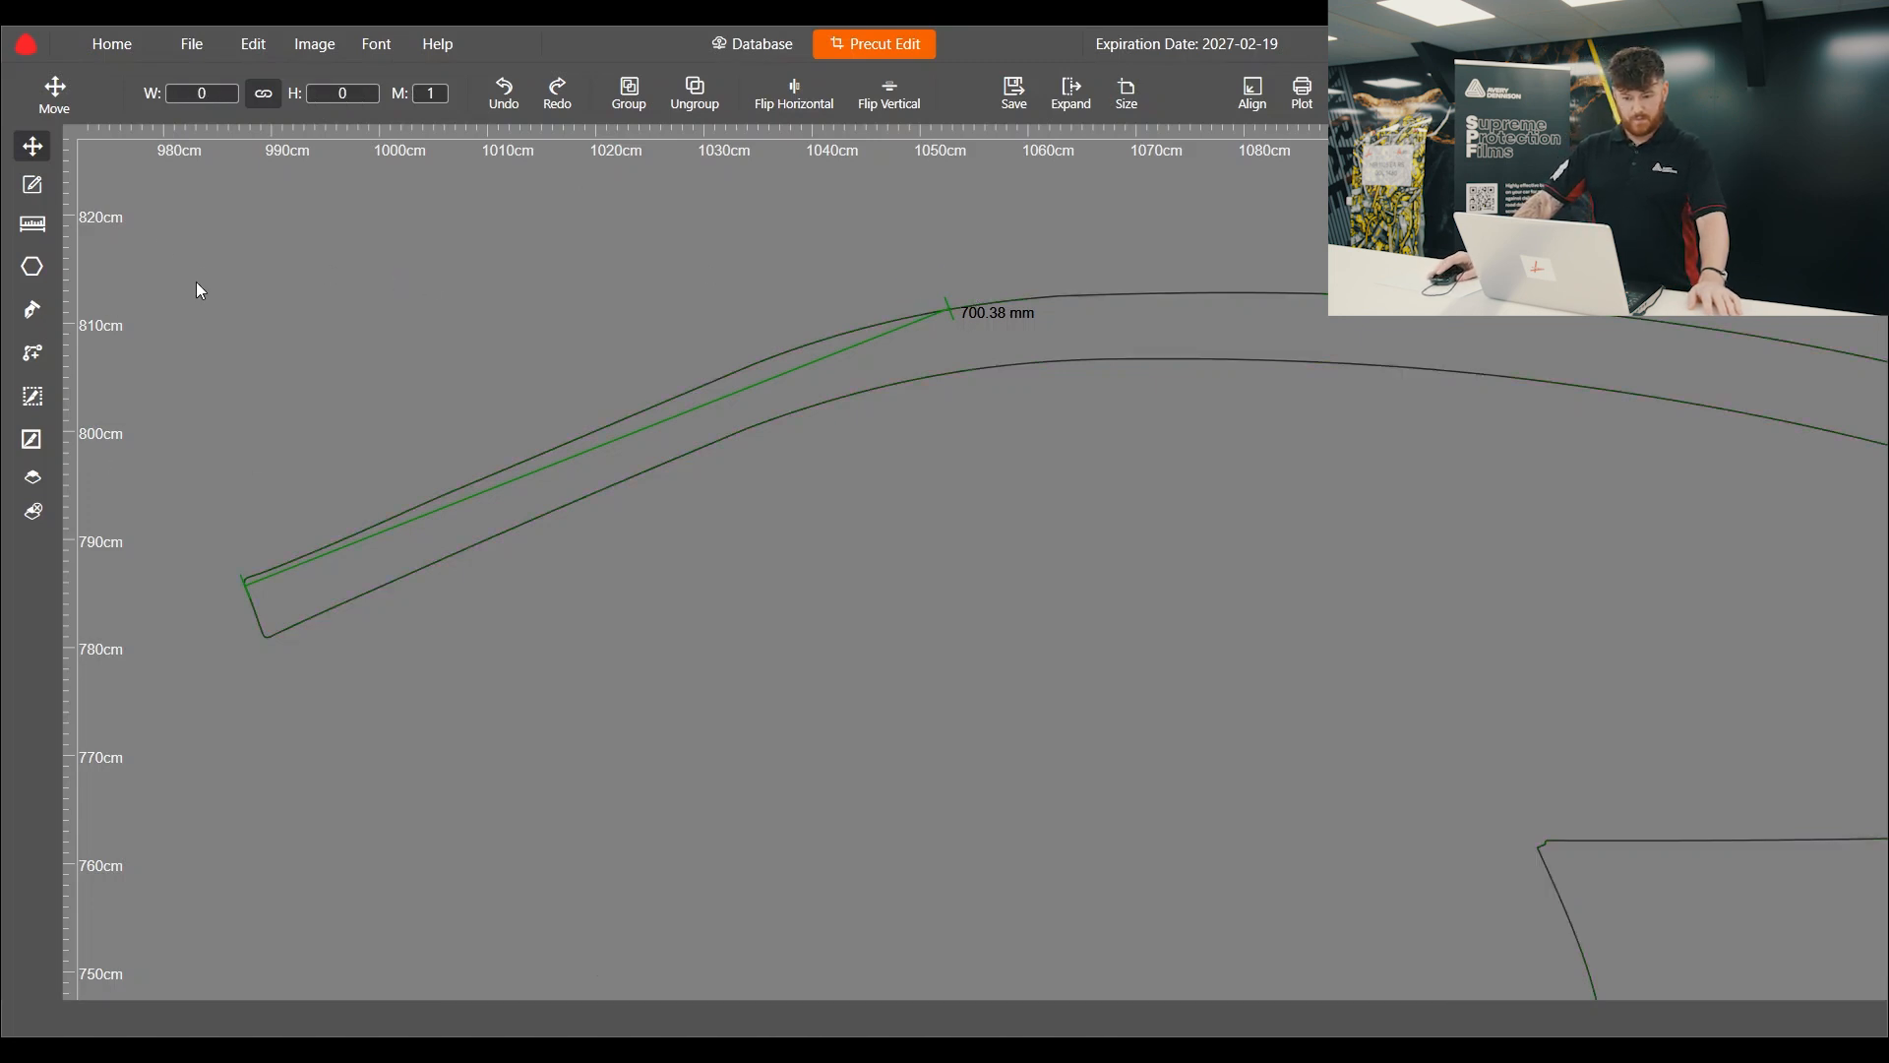
Step: Add an ellipse about 335 mm wide and 220 mm high in the empty area above the roof strip
left_click(31, 268)
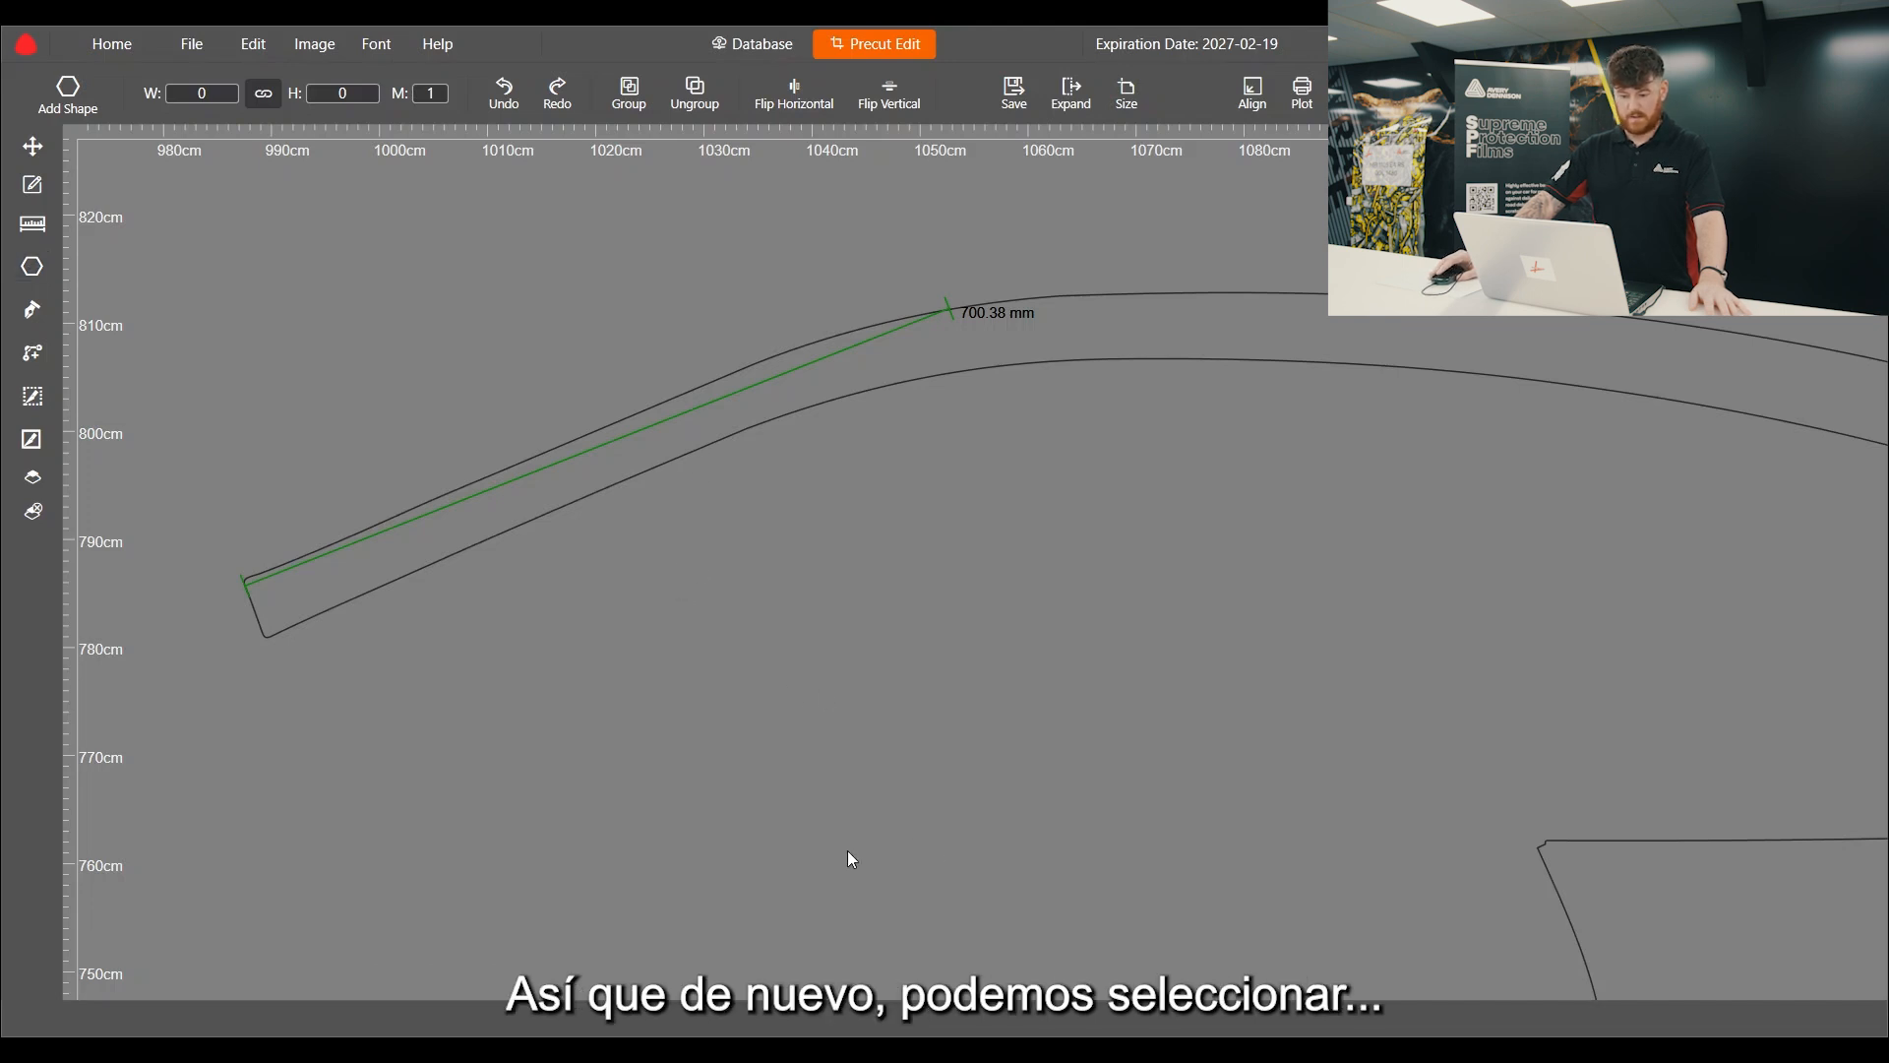
scroll(847, 850, "down", 5)
left_click_drag(699, 329, 846, 428)
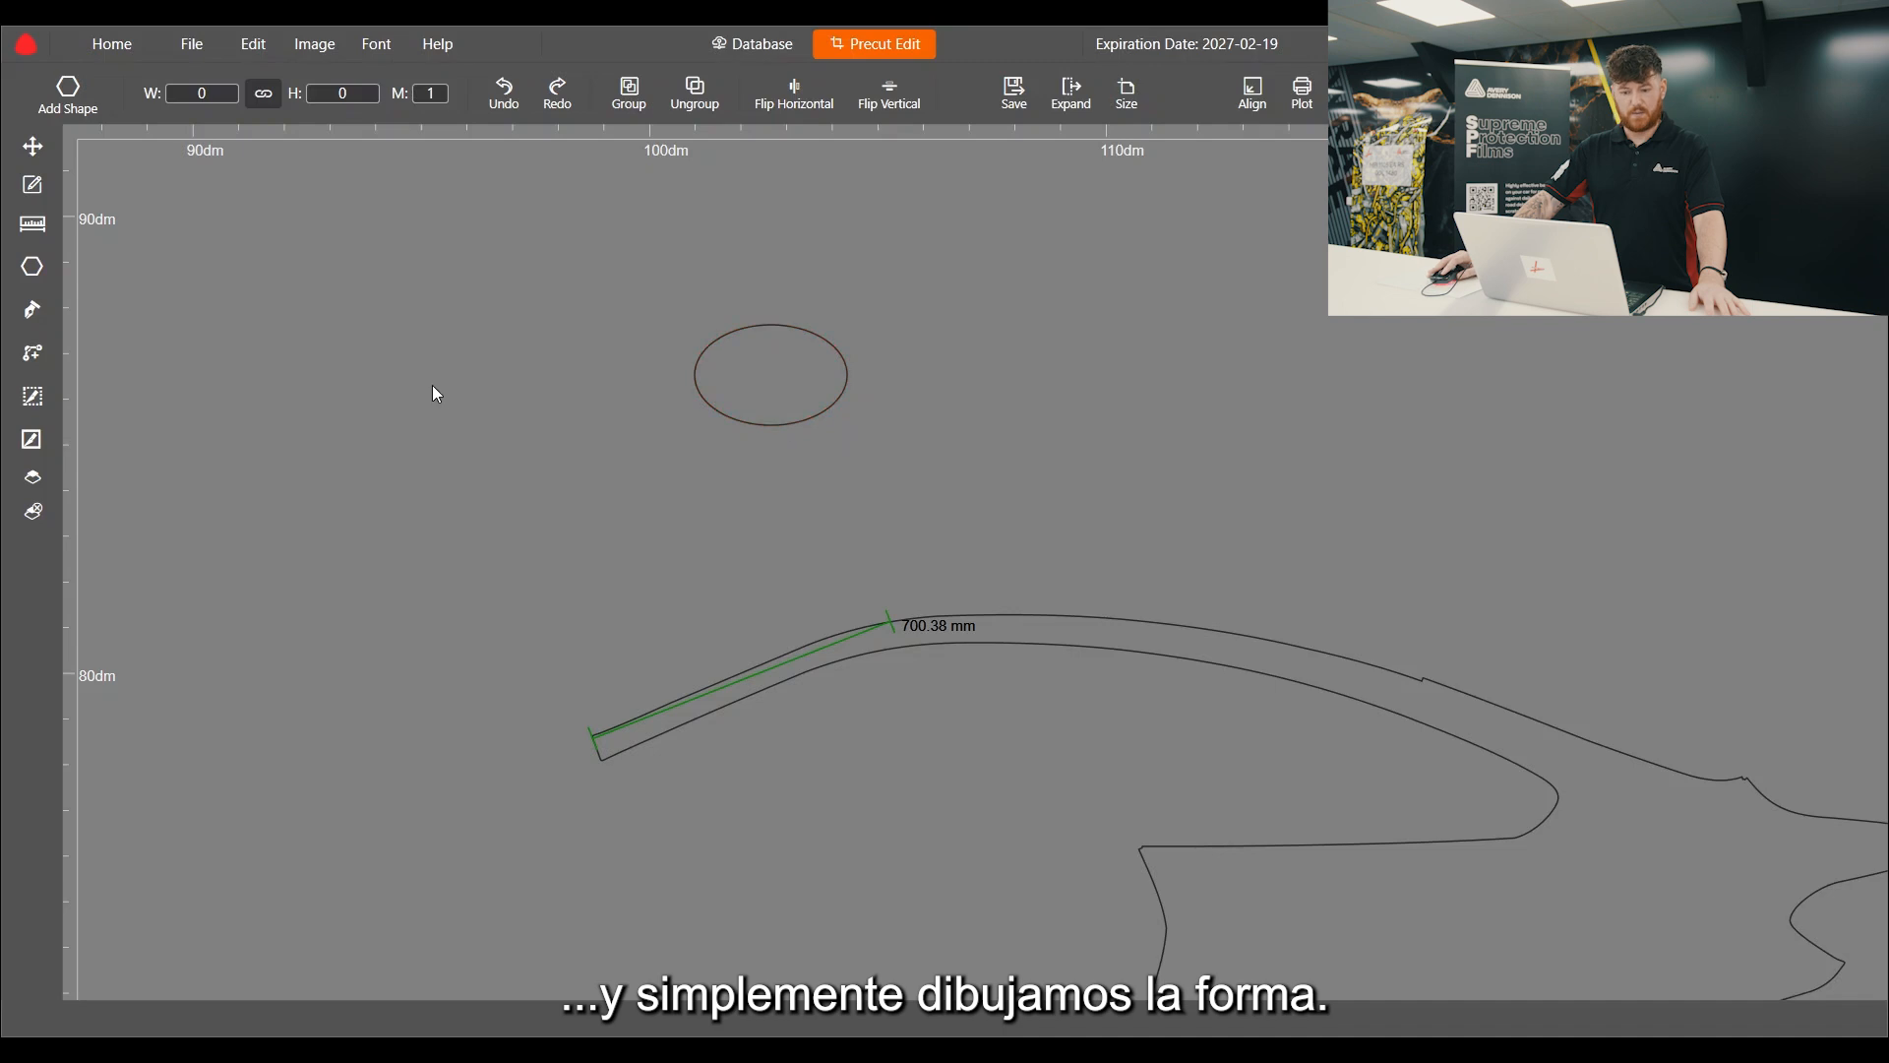
left_click(33, 146)
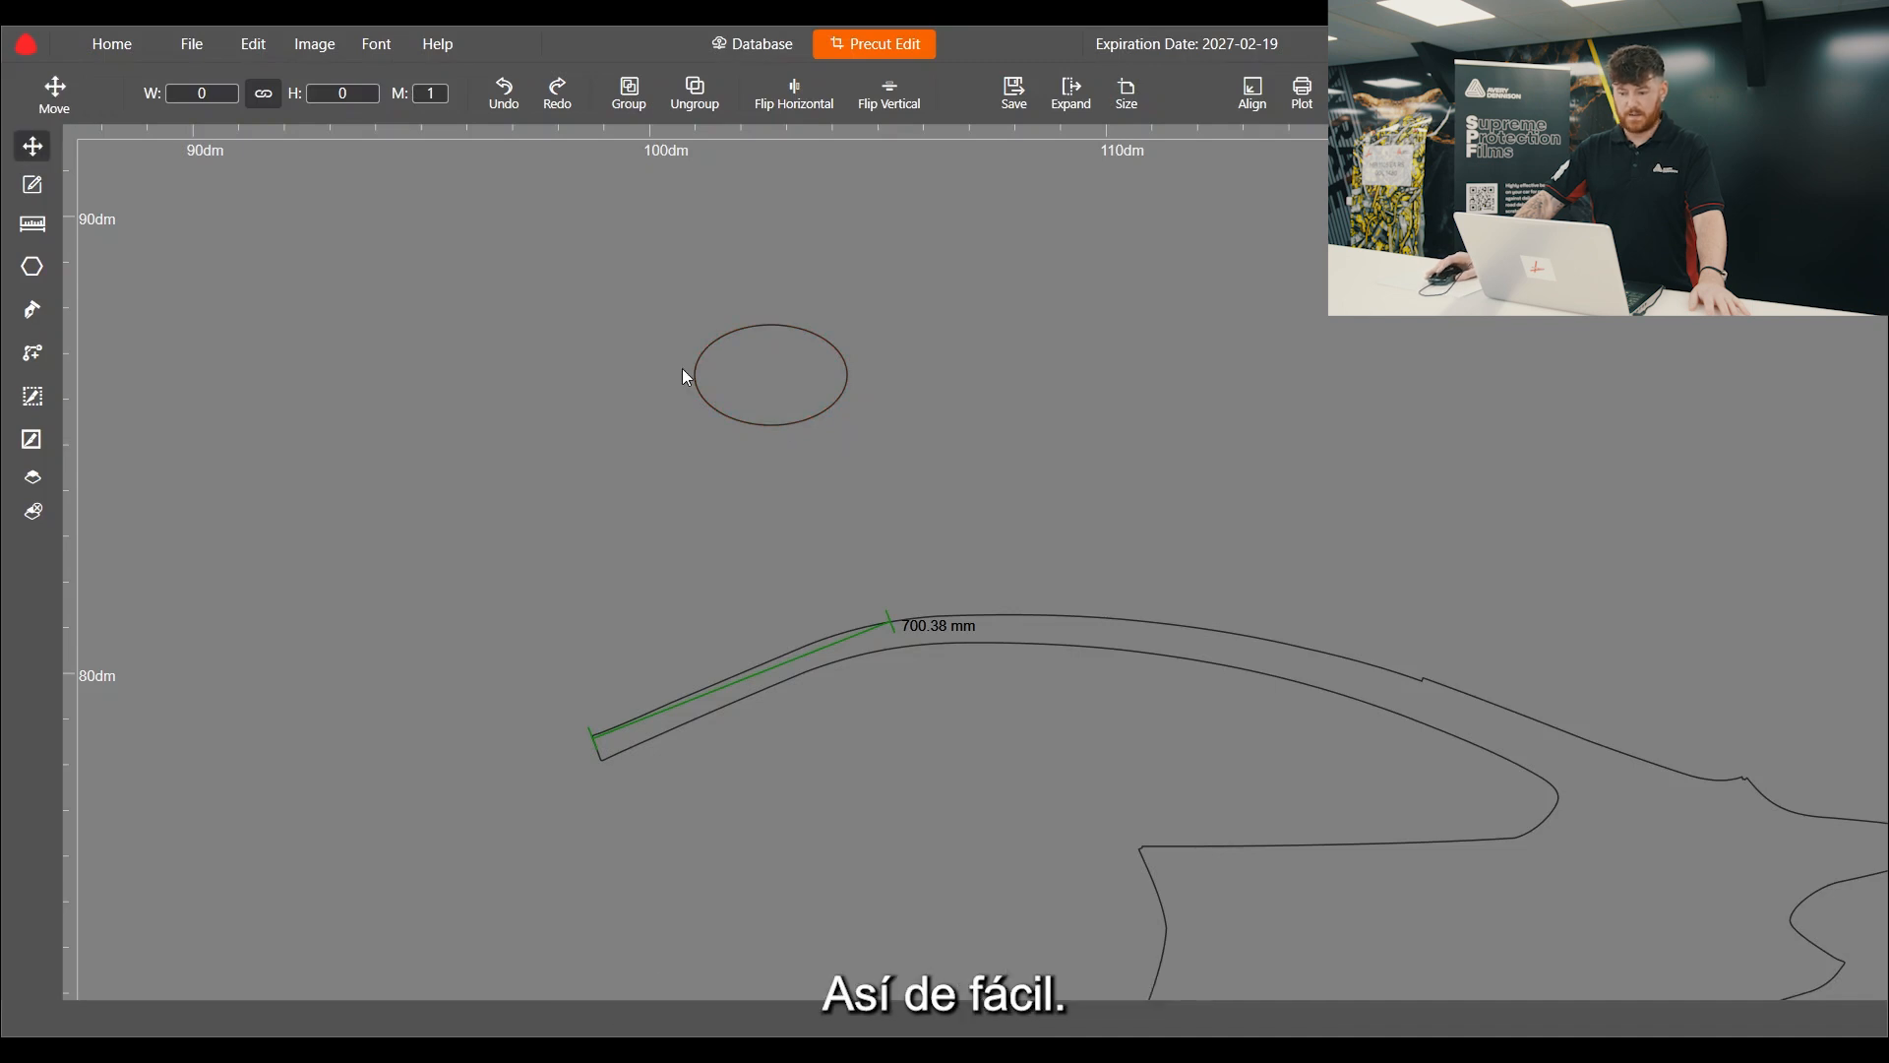
Step: Add a diamond about 220 mm wide and 248 mm high beside the ellipse, select it to check its size, and deselect it
left_click(32, 266)
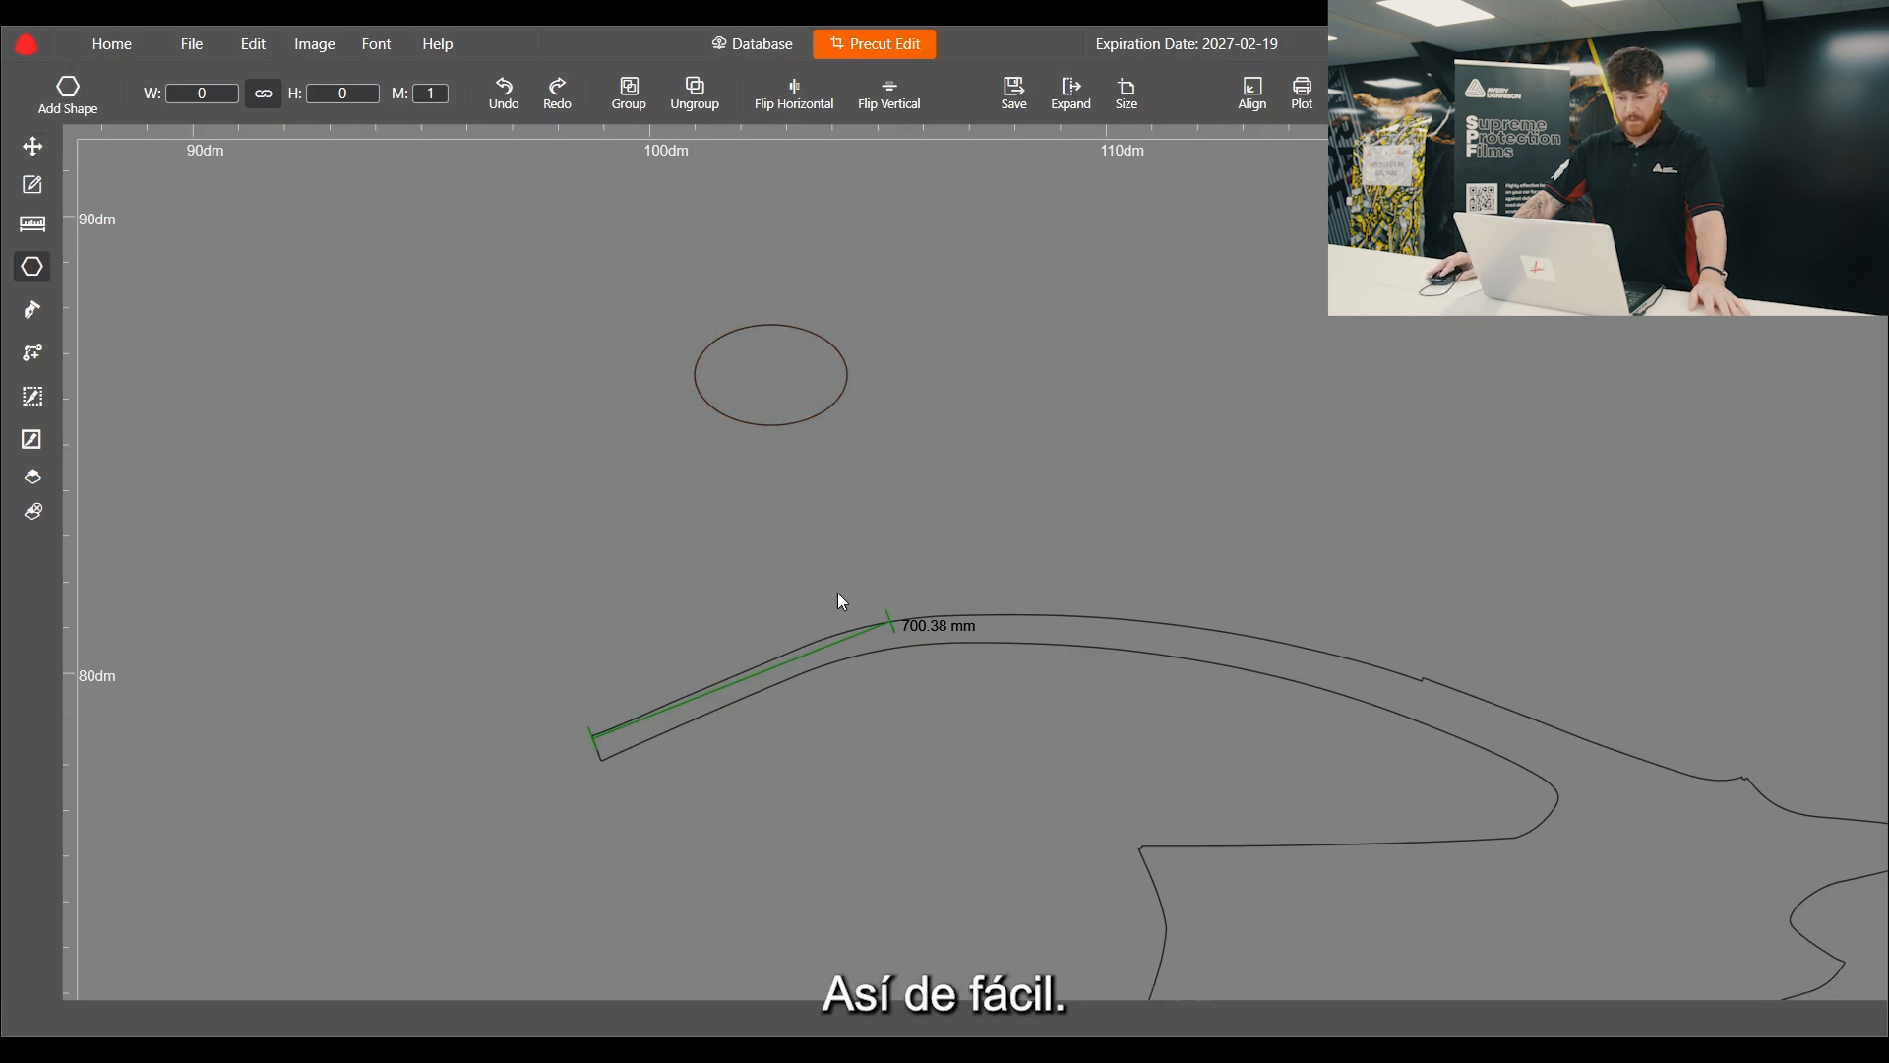
left_click_drag(917, 333, 1017, 444)
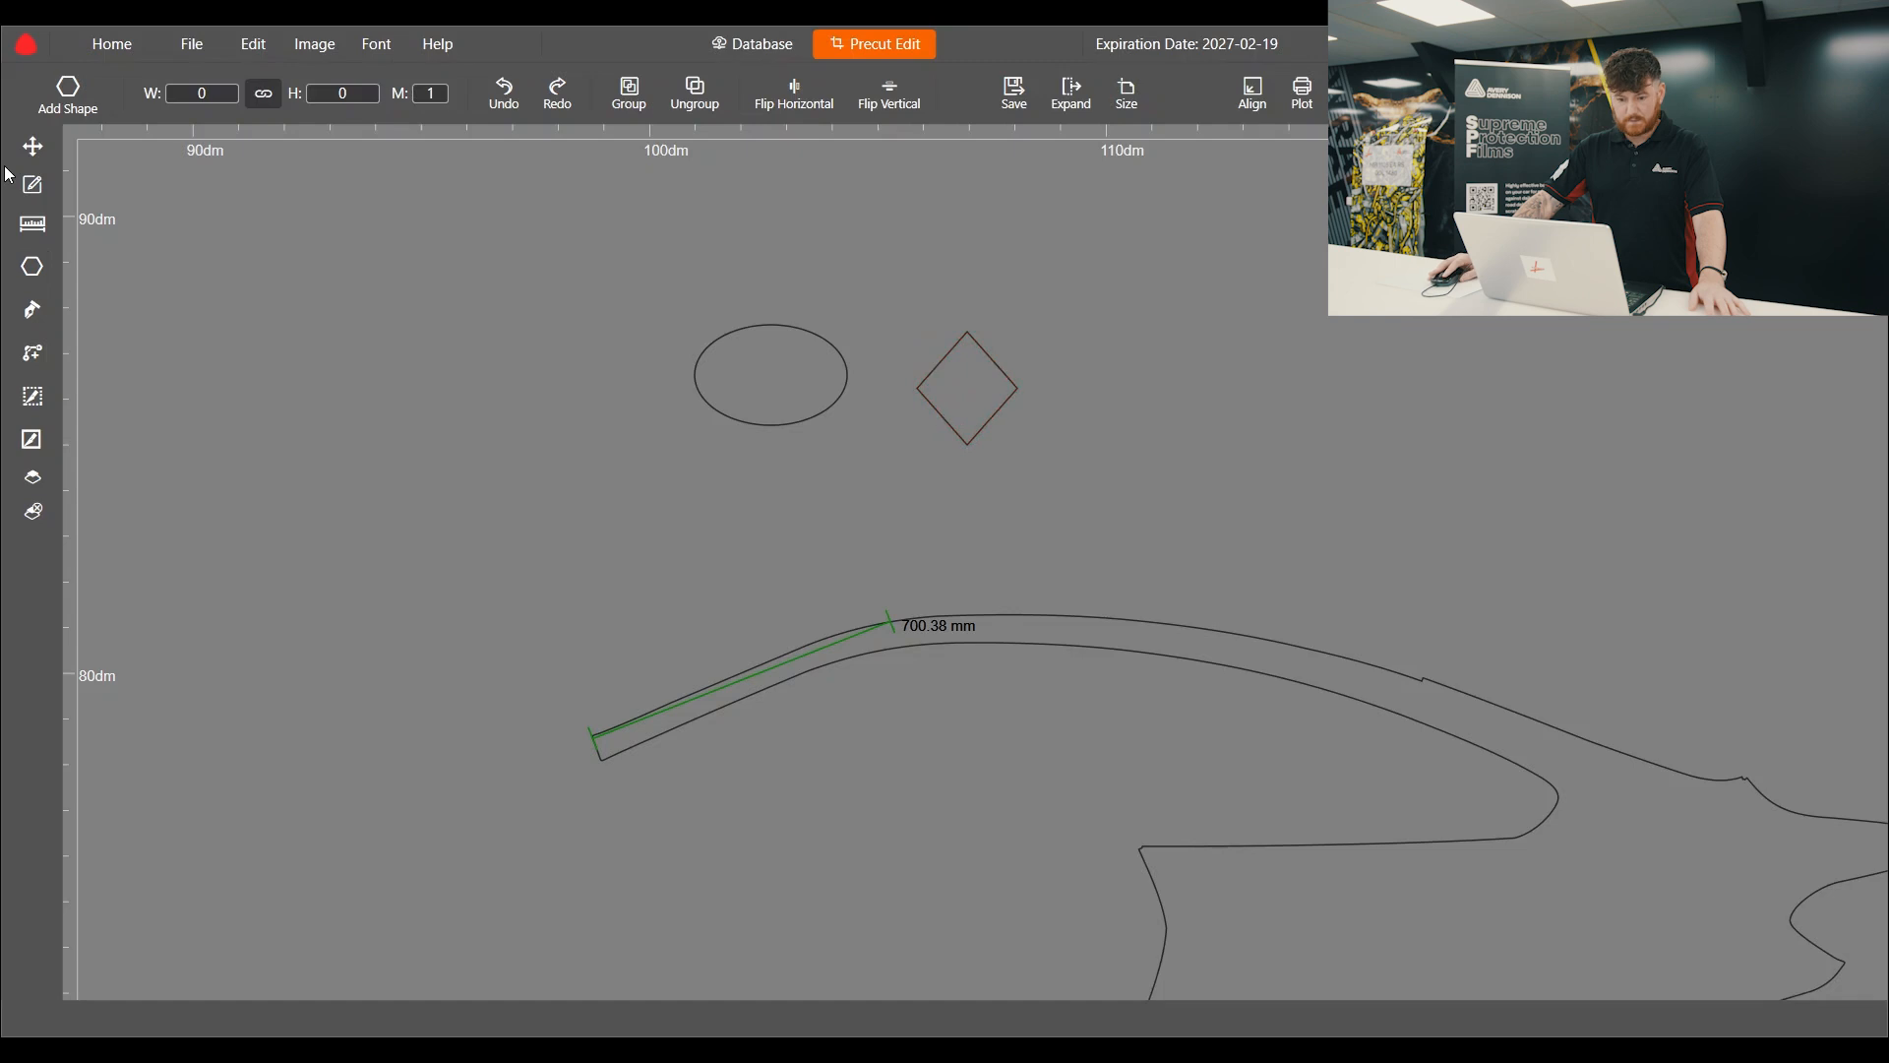
left_click(32, 147)
scroll(956, 400, "up", 3)
left_click(889, 408)
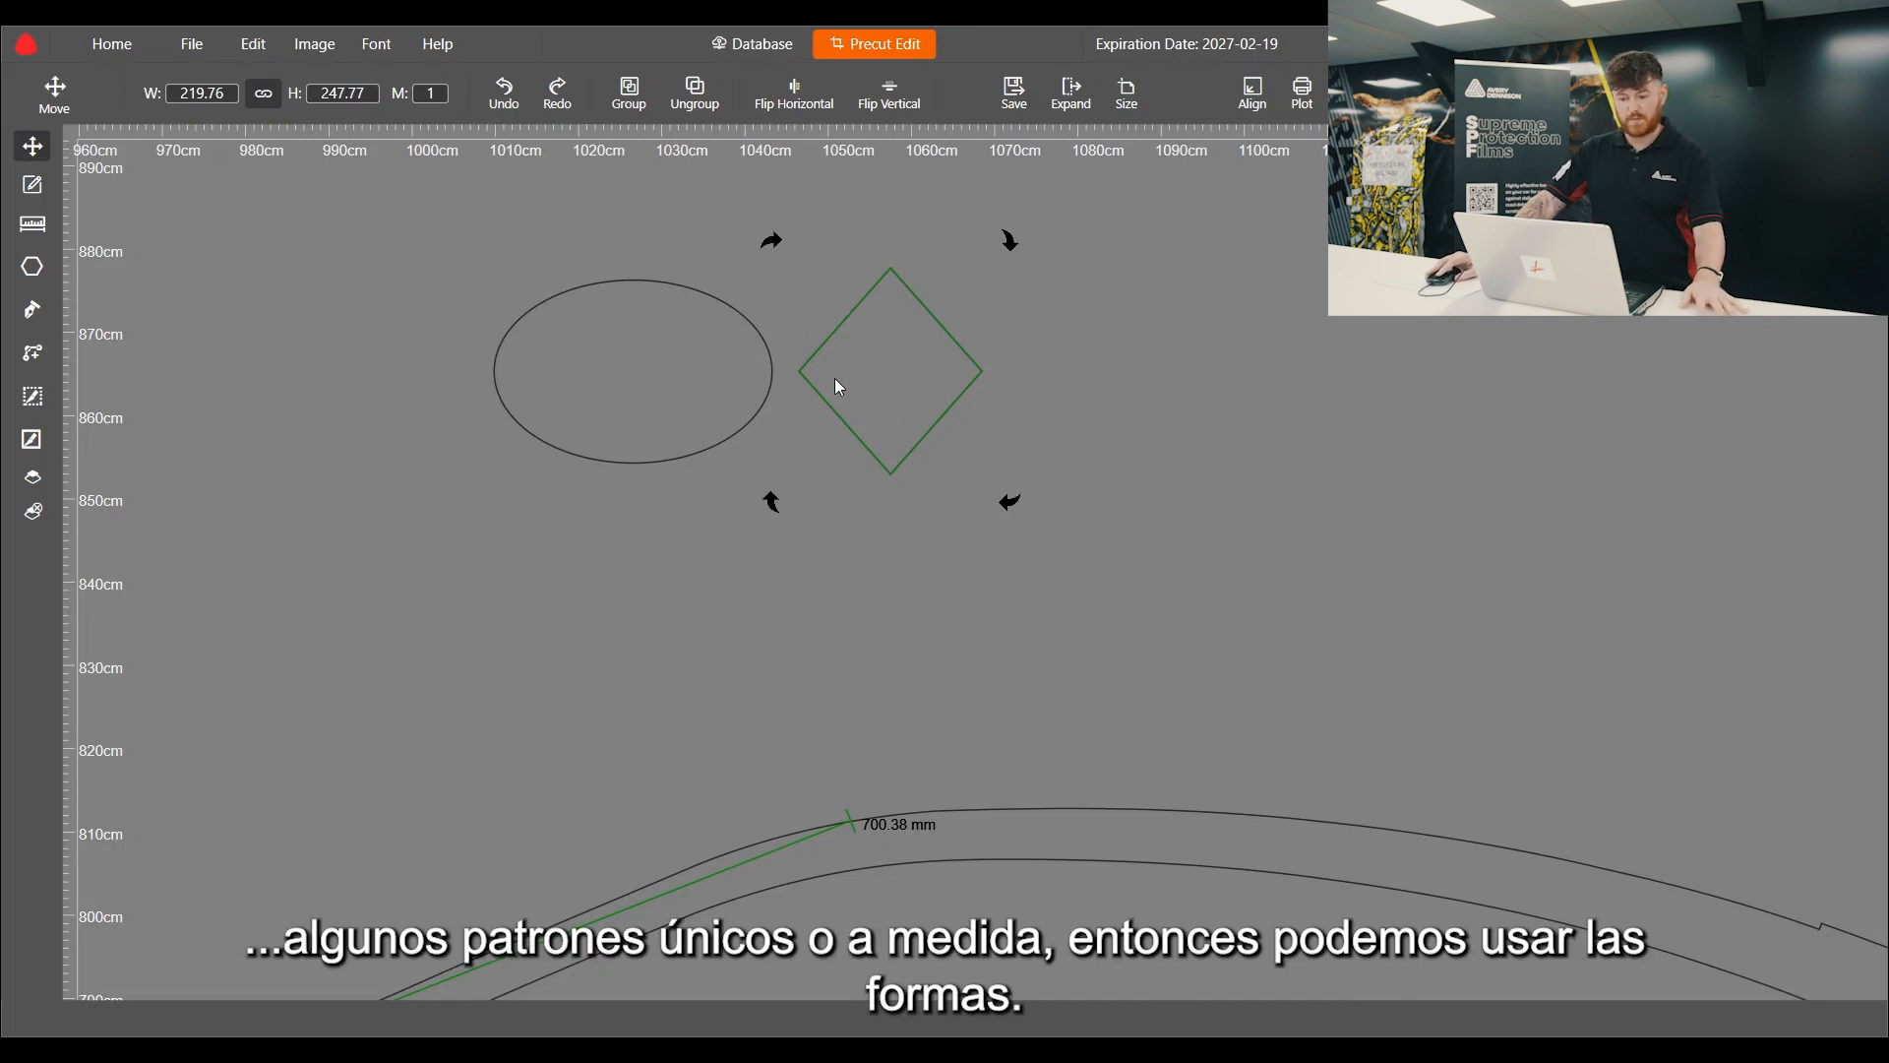
left_click(33, 146)
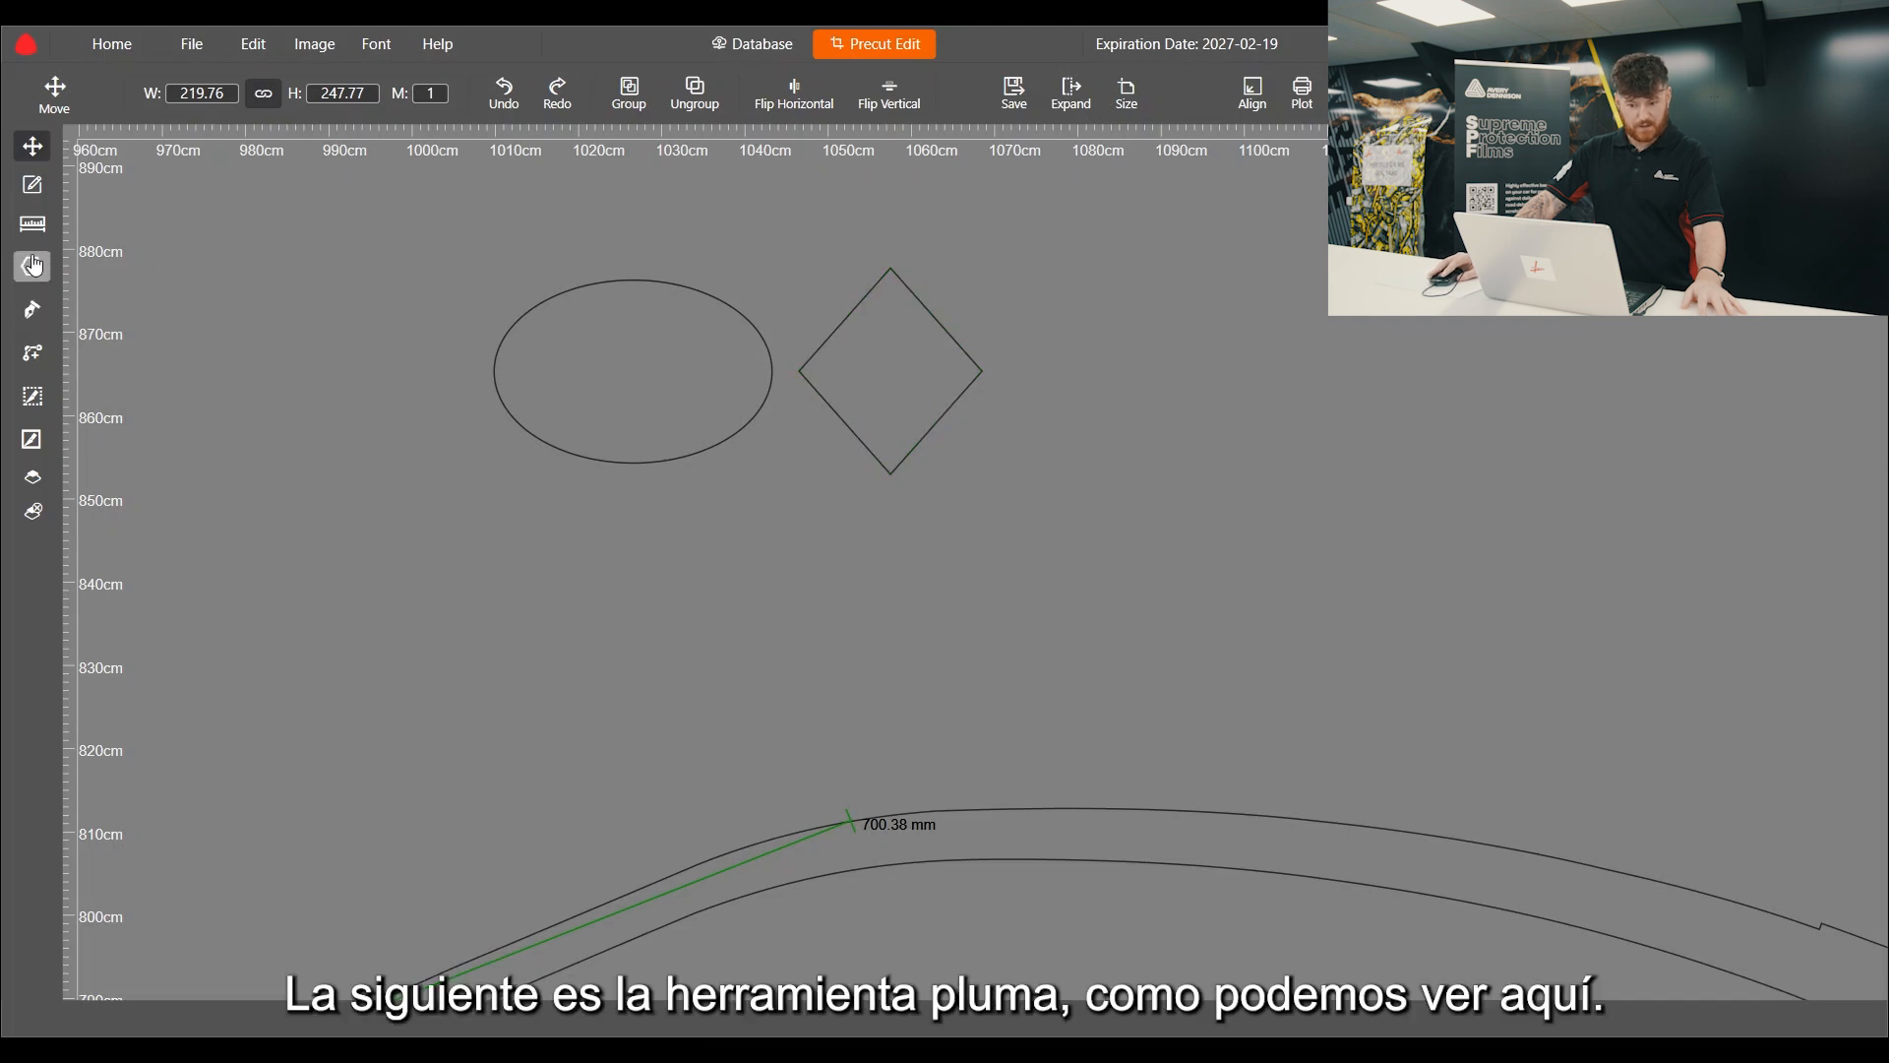
Step: Draw a closed six-sided shape about 501 mm wide and 283 mm high with the Pen tool, beside the diamond
left_click(32, 311)
scroll(689, 622, "down", 2)
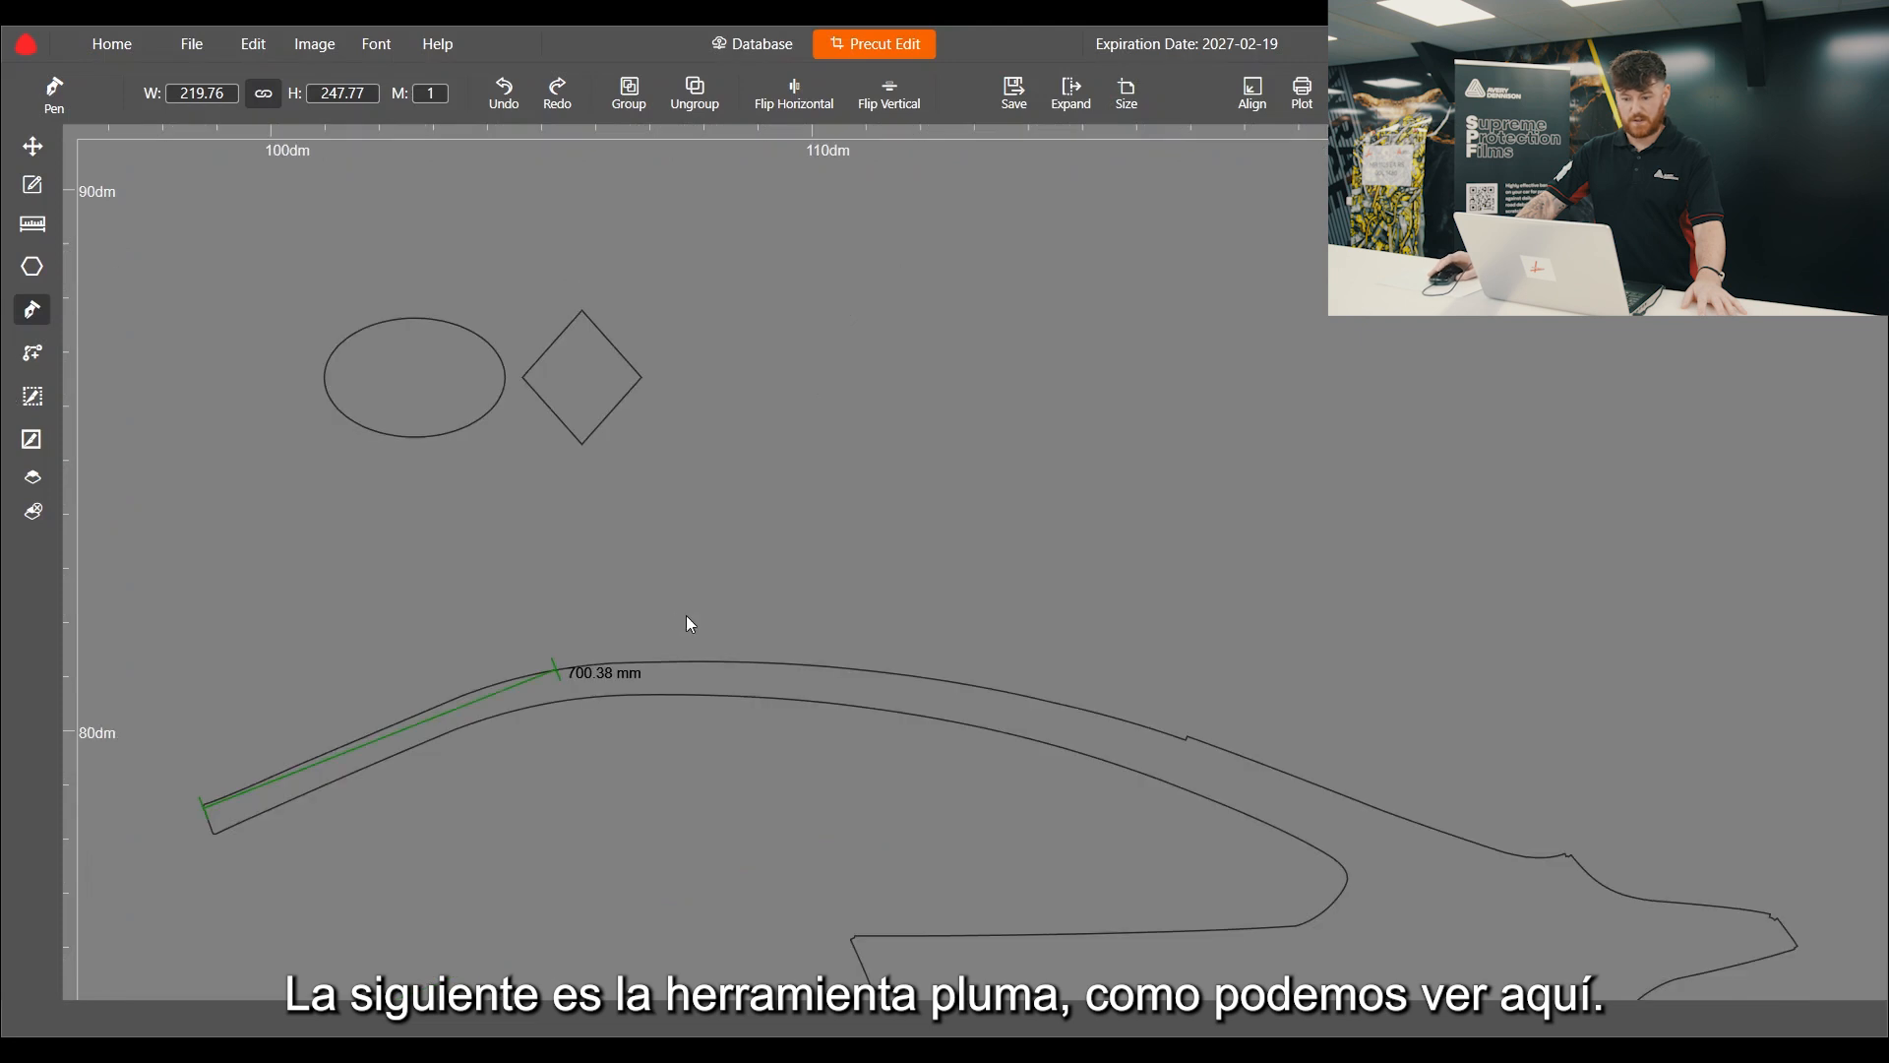
scroll(780, 313, "up", 2)
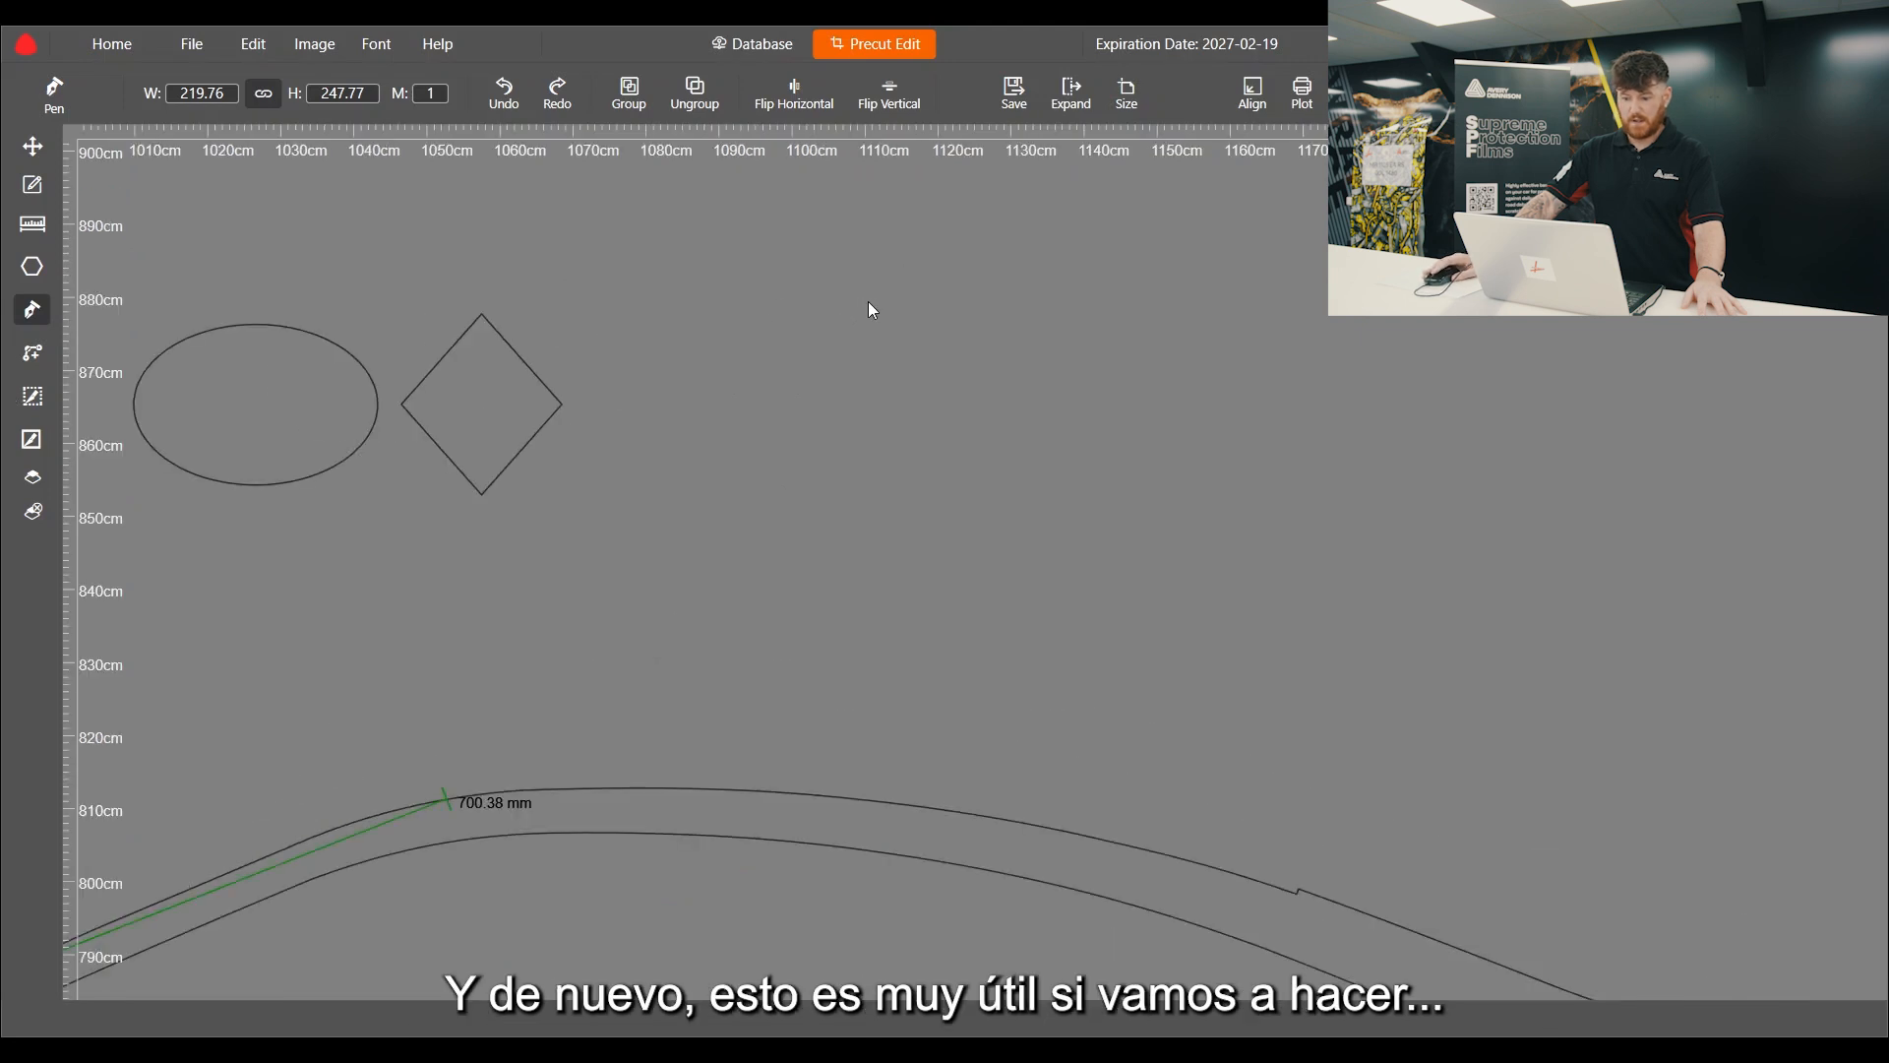
left_click(719, 334)
left_click(791, 458)
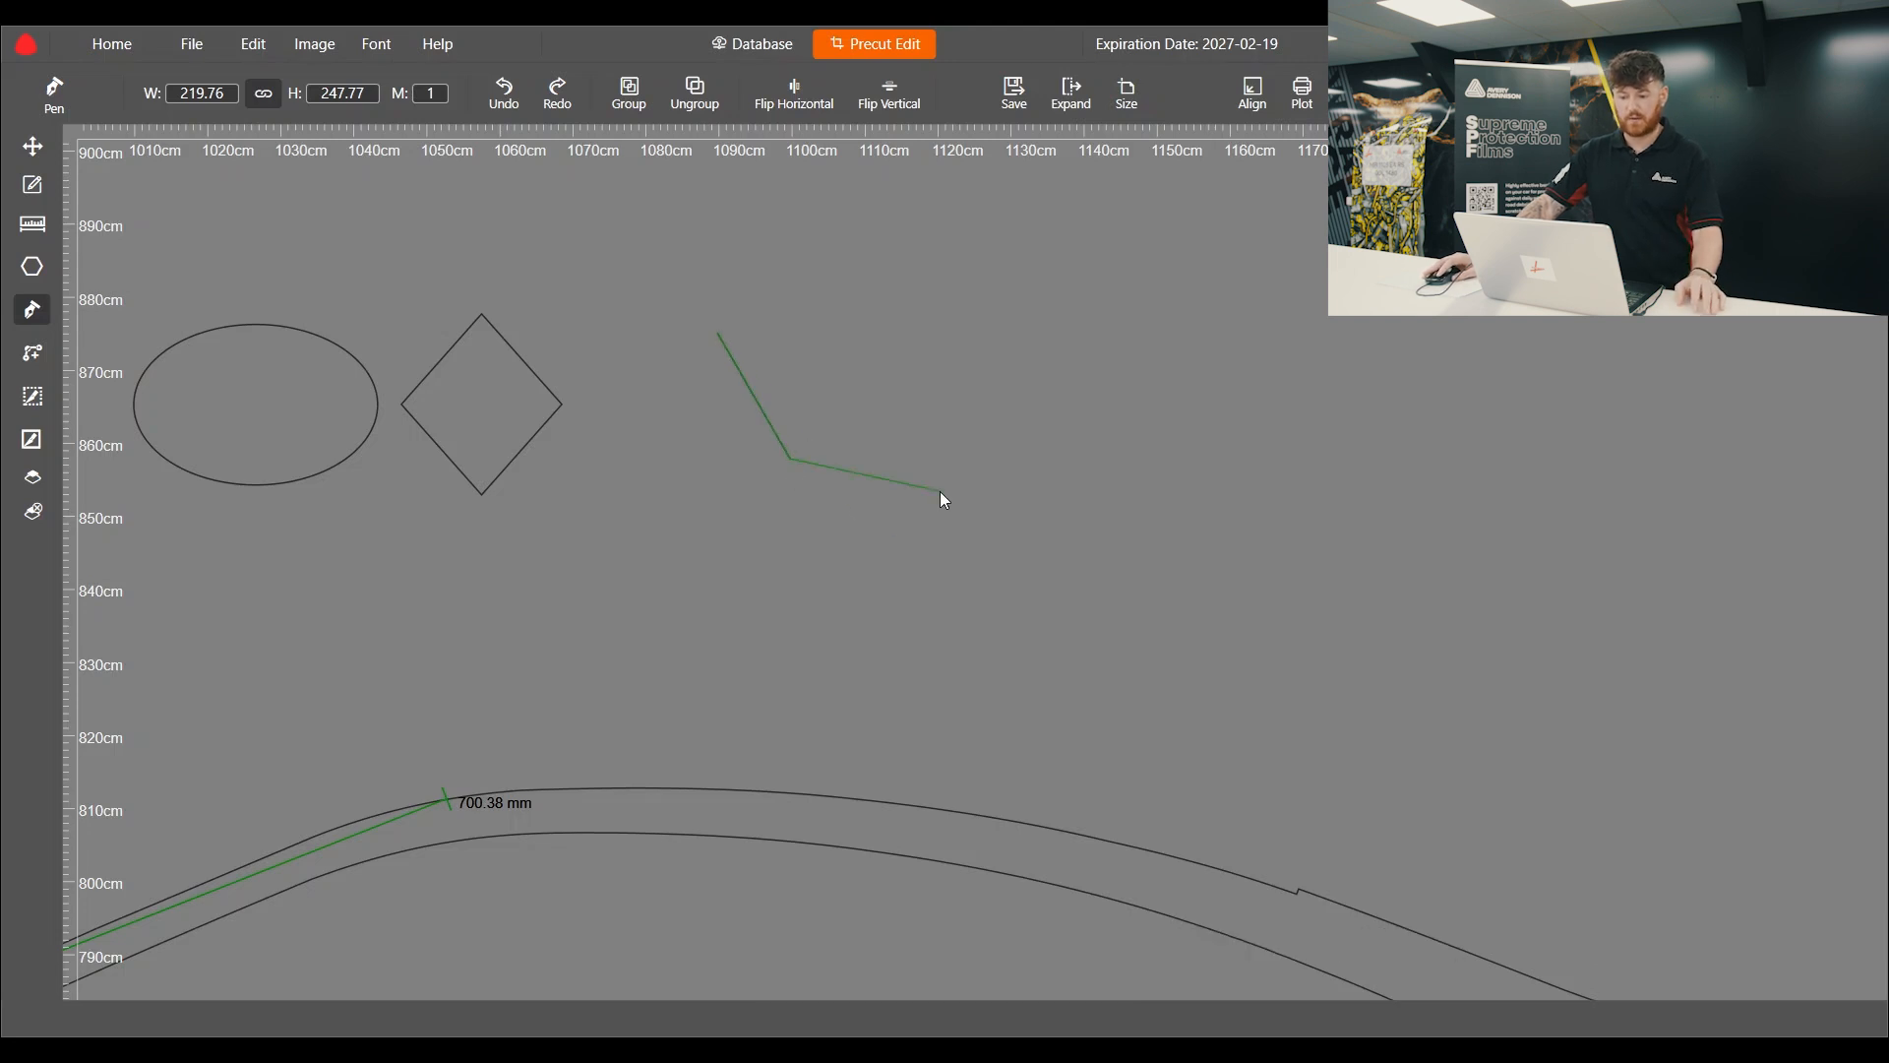
left_click(941, 492)
left_click(1082, 339)
left_click(954, 286)
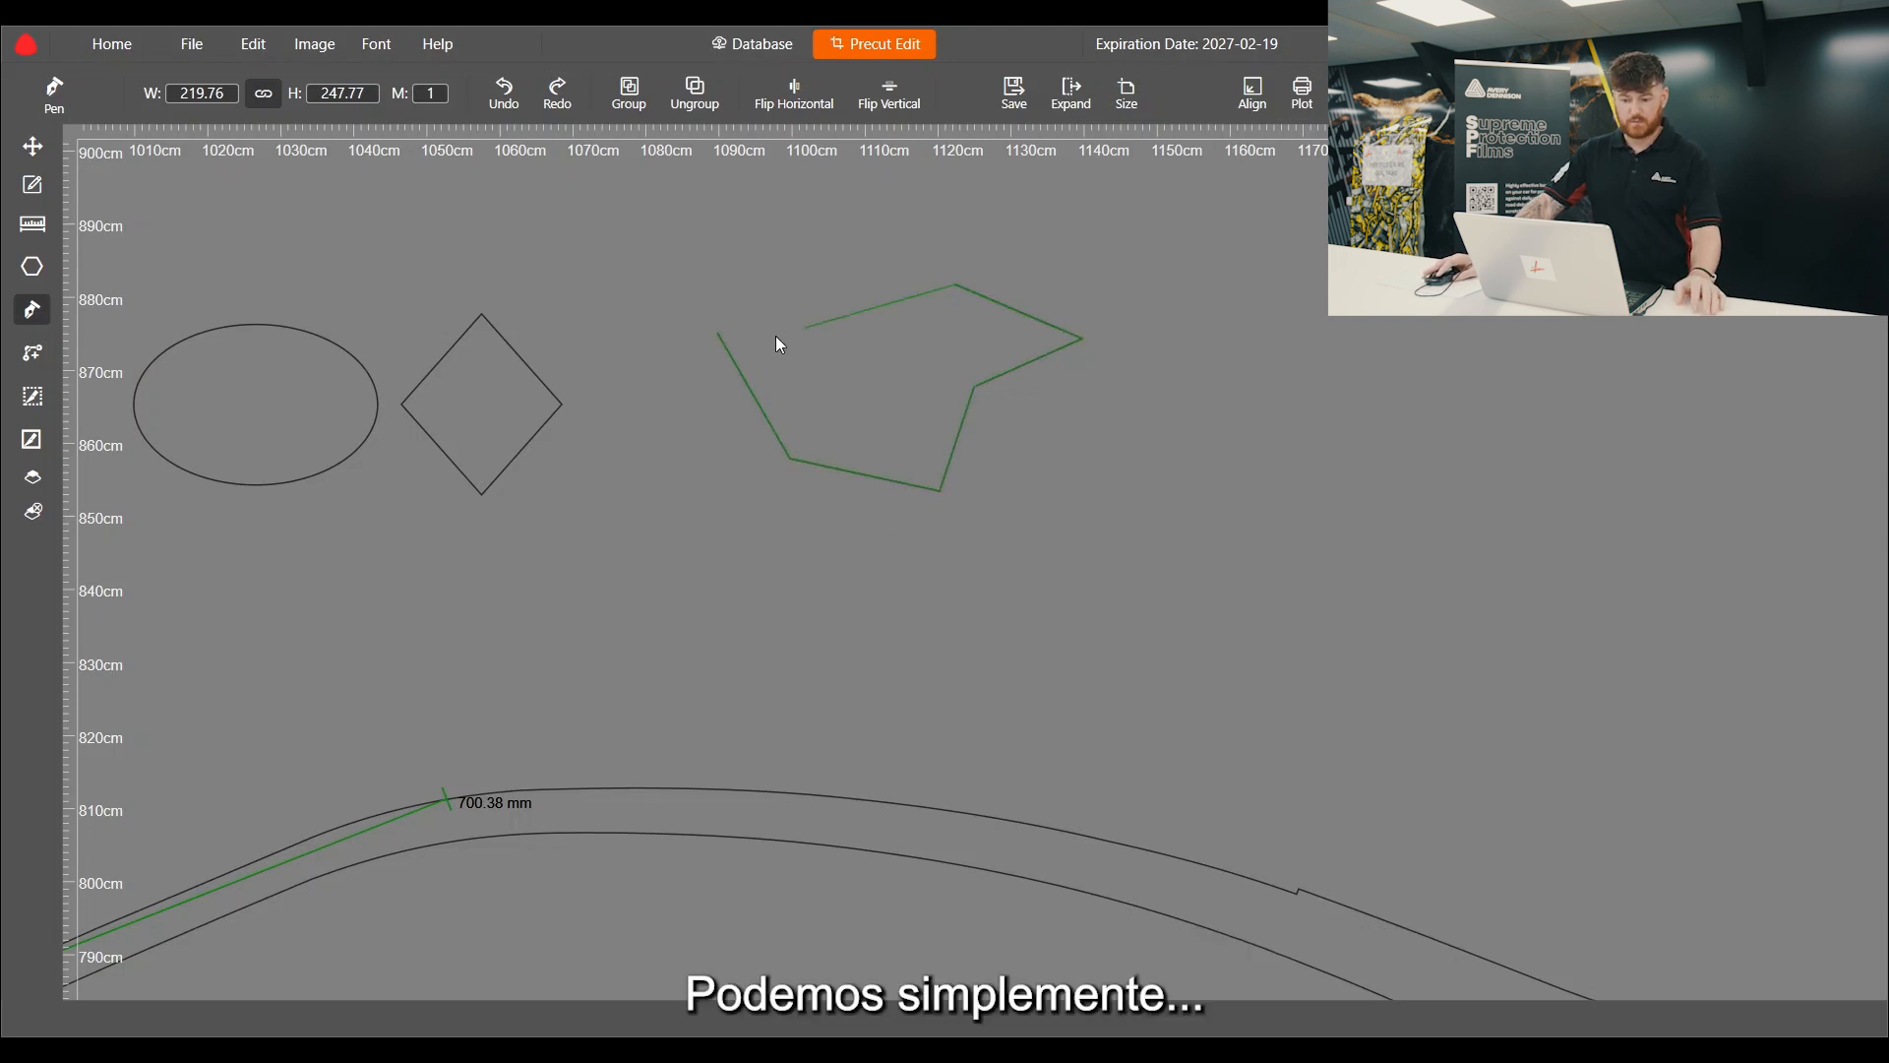
left_click(719, 336)
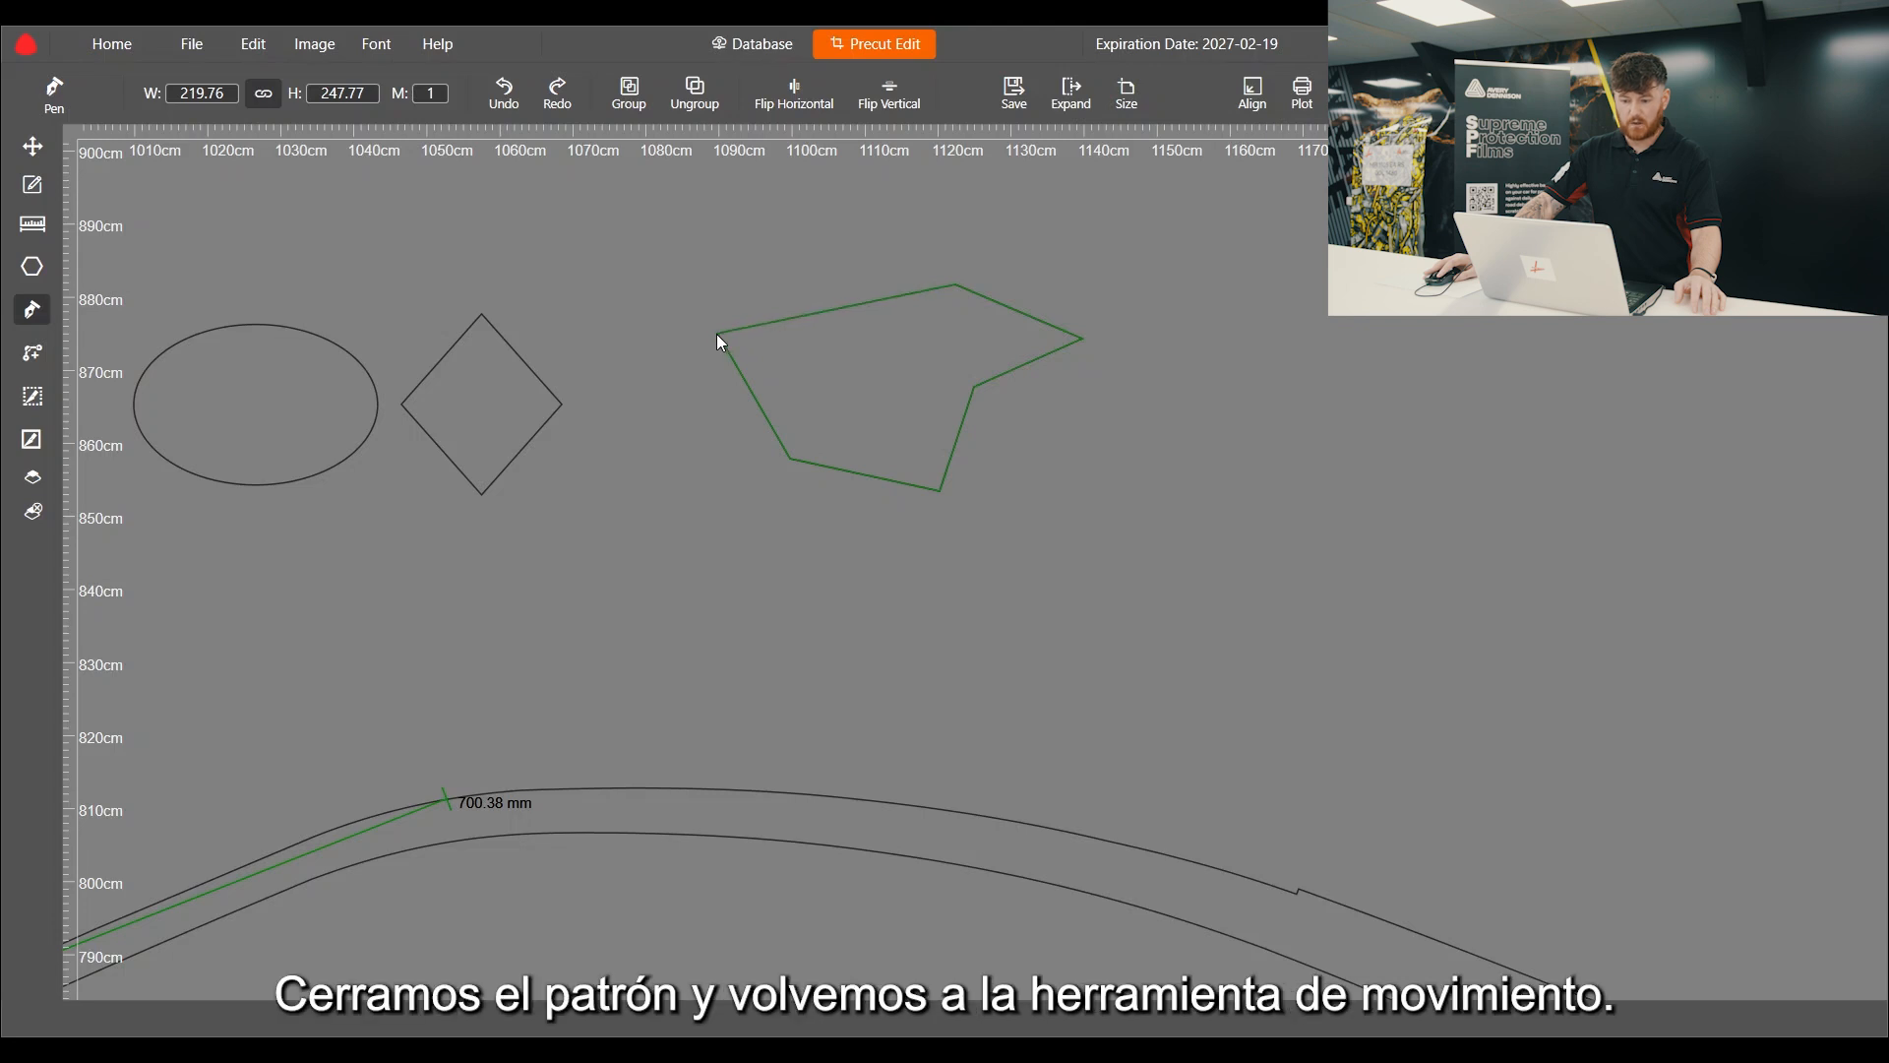
Step: Return to the Move tool and shift the pen-drawn shape slightly up and left within the empty area
left_click(32, 147)
scroll(809, 487, "down", 2)
left_click(848, 356)
left_click_drag(851, 364, 772, 396)
scroll(978, 347, "up", 2)
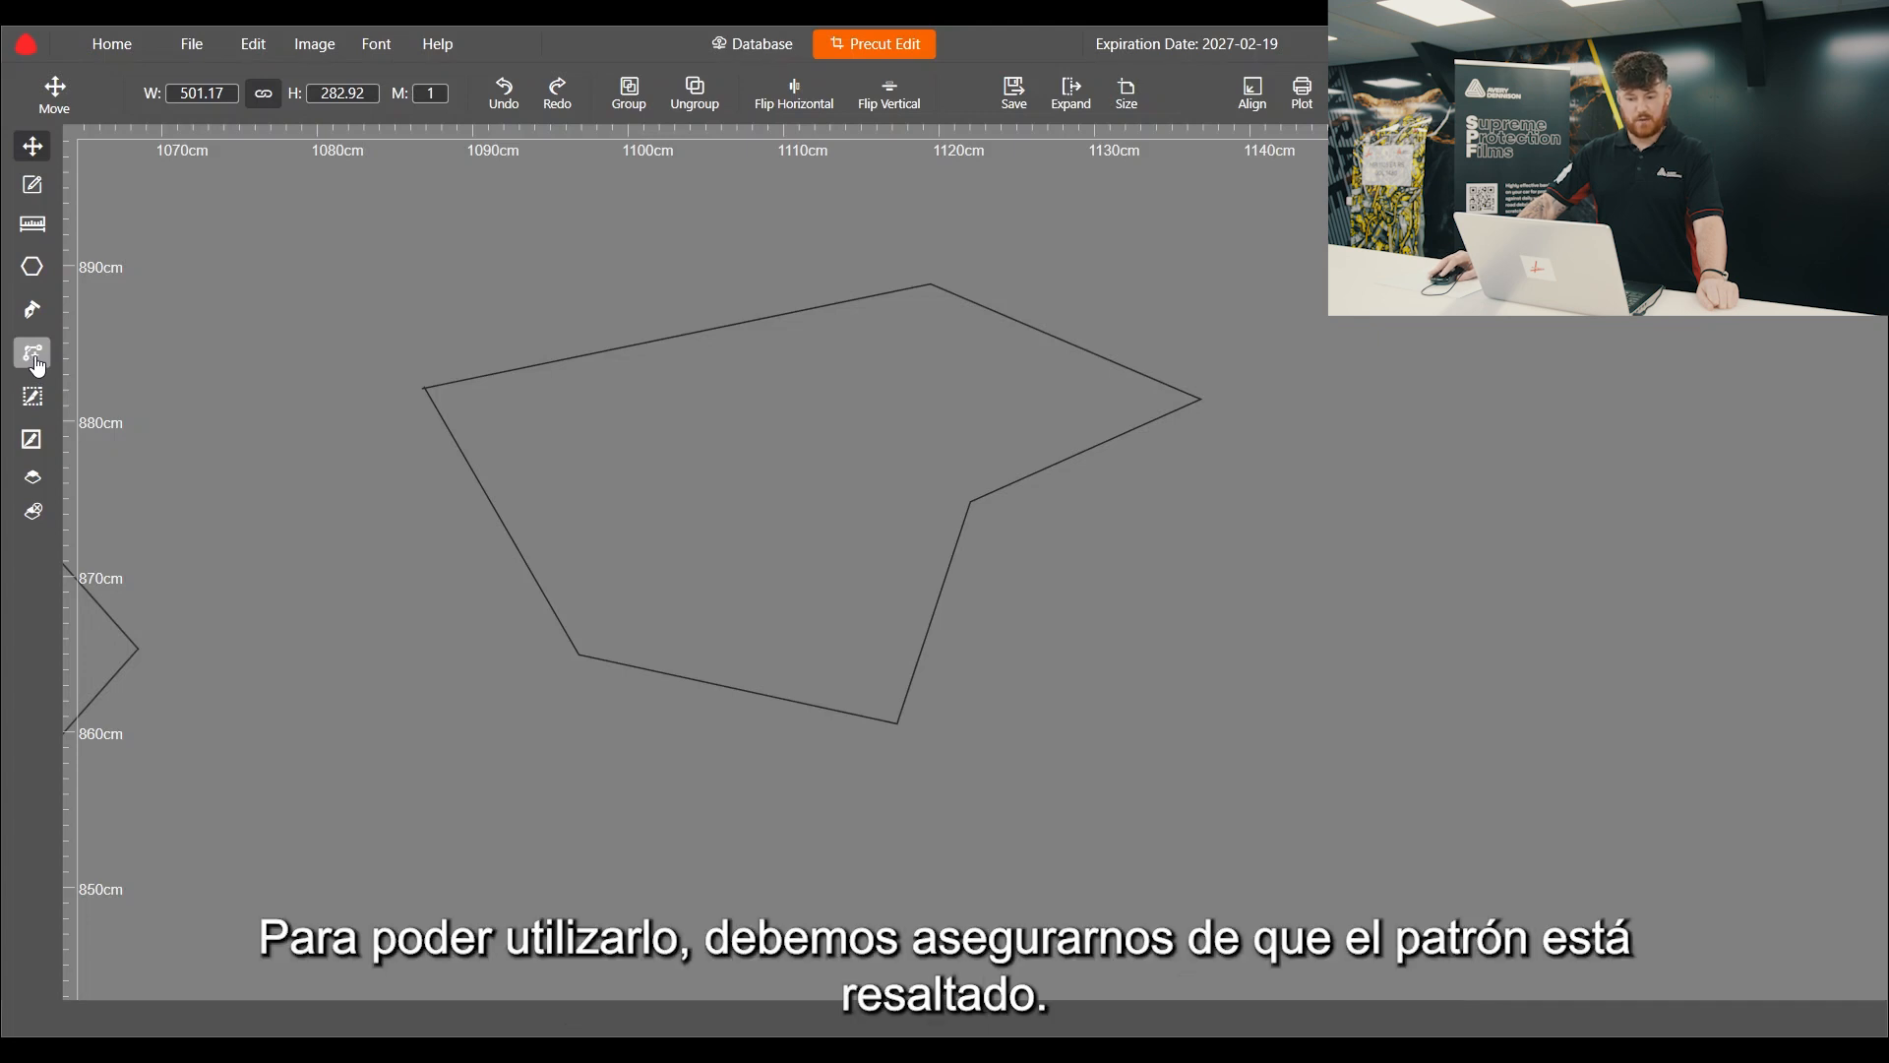
Step: Select the pen-drawn shape, show its points and add a point near the left end of its long upper edge
left_click(548, 419)
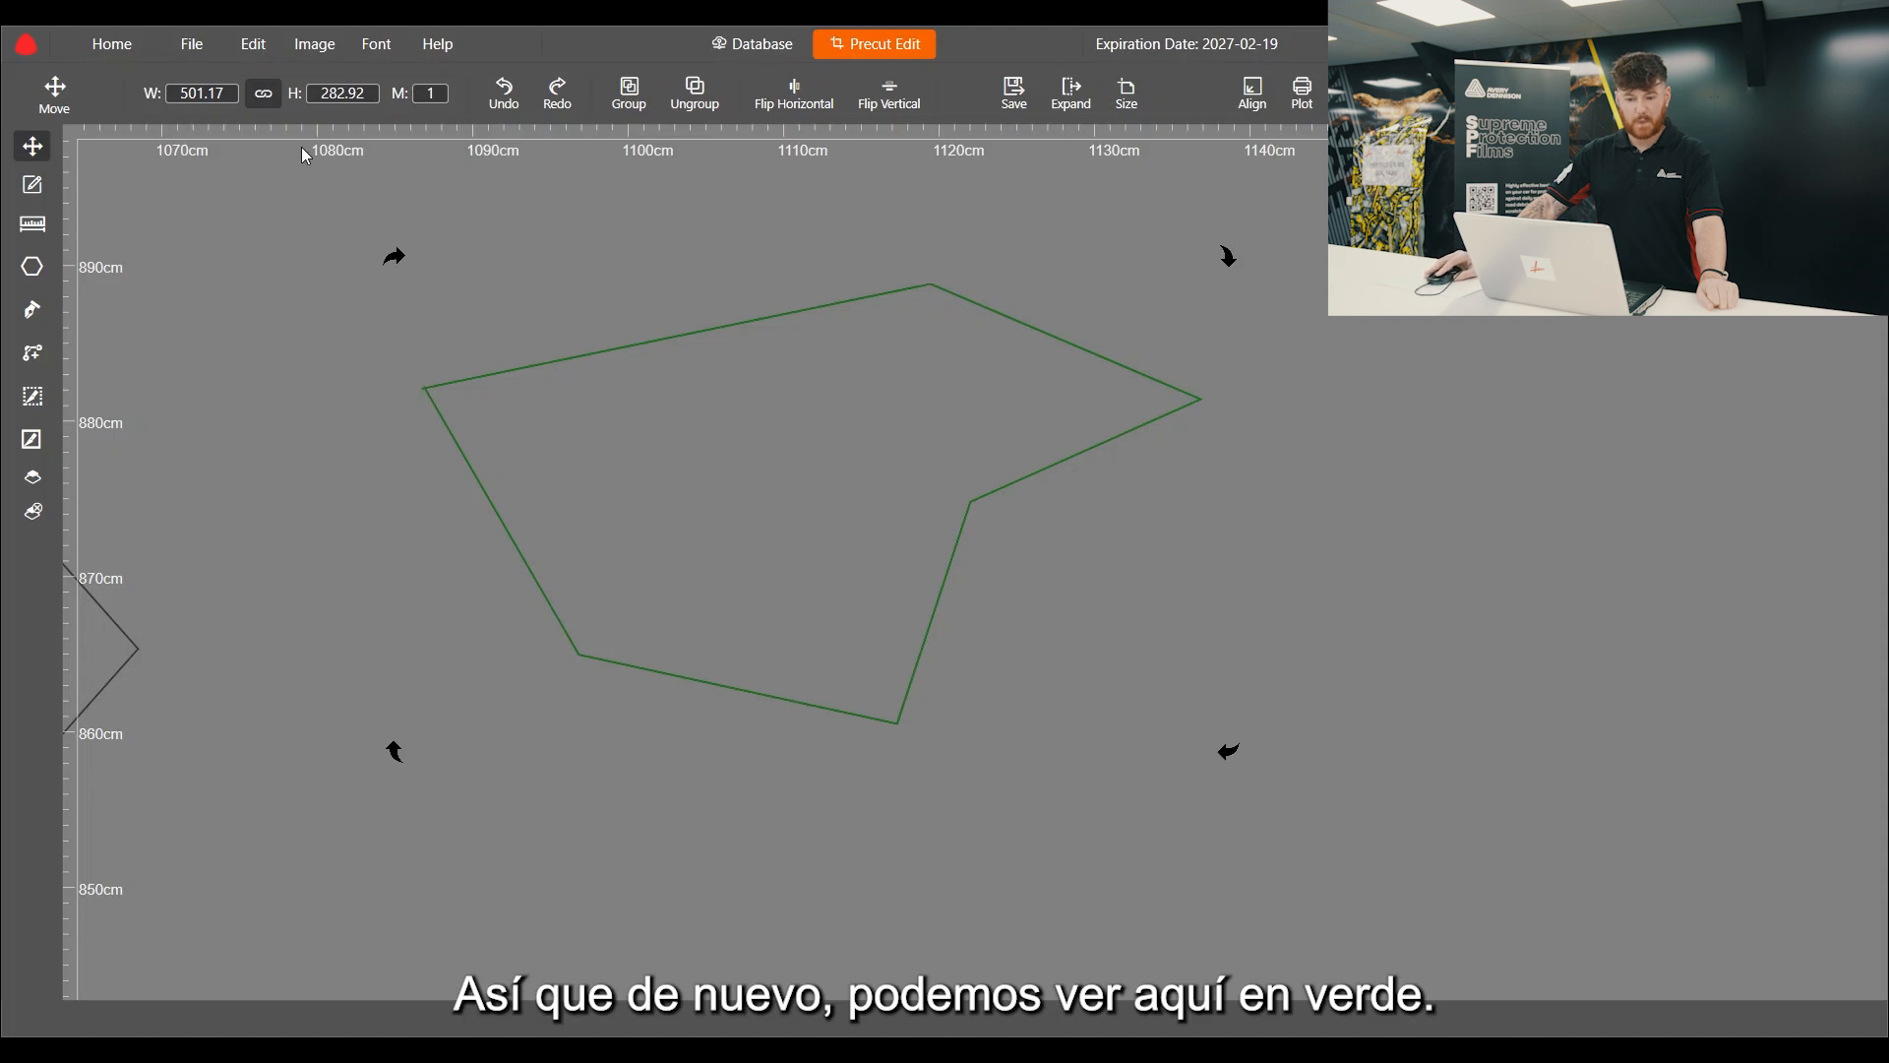
left_click(32, 186)
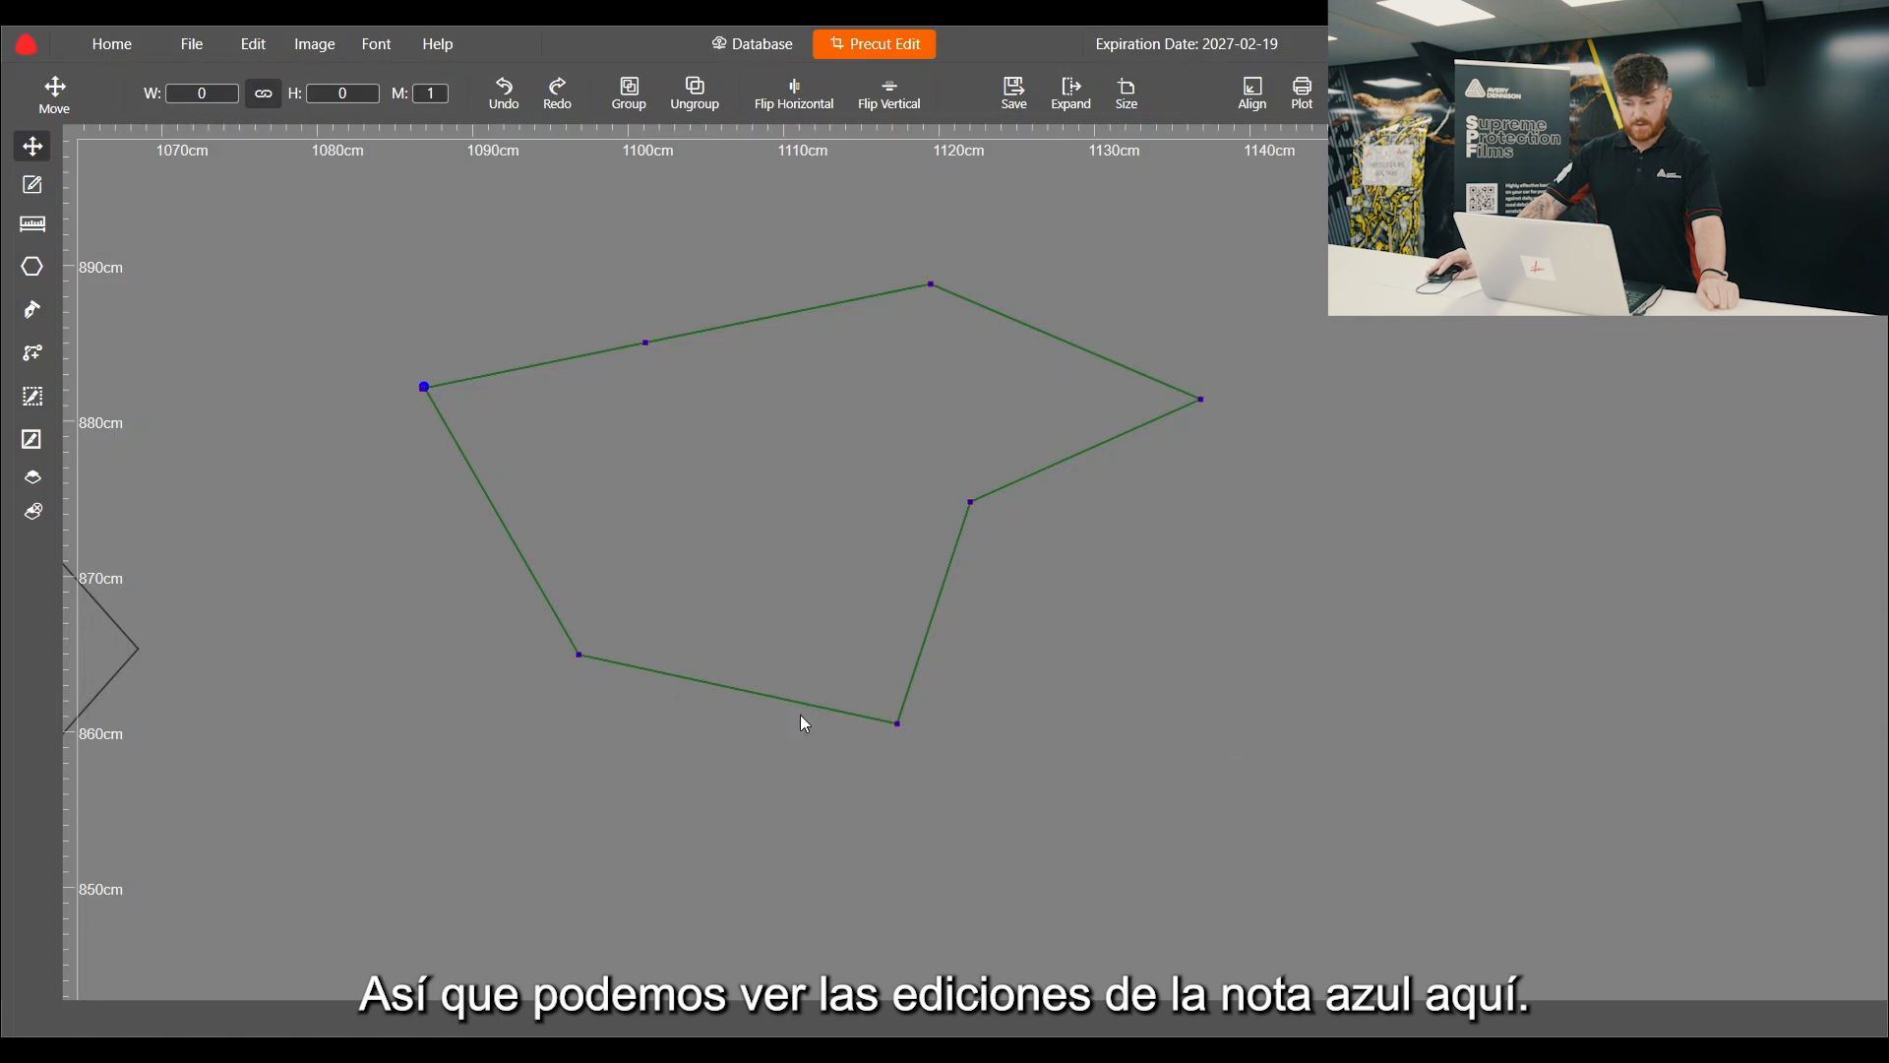
left_click(35, 358)
left_click_drag(500, 334, 530, 407)
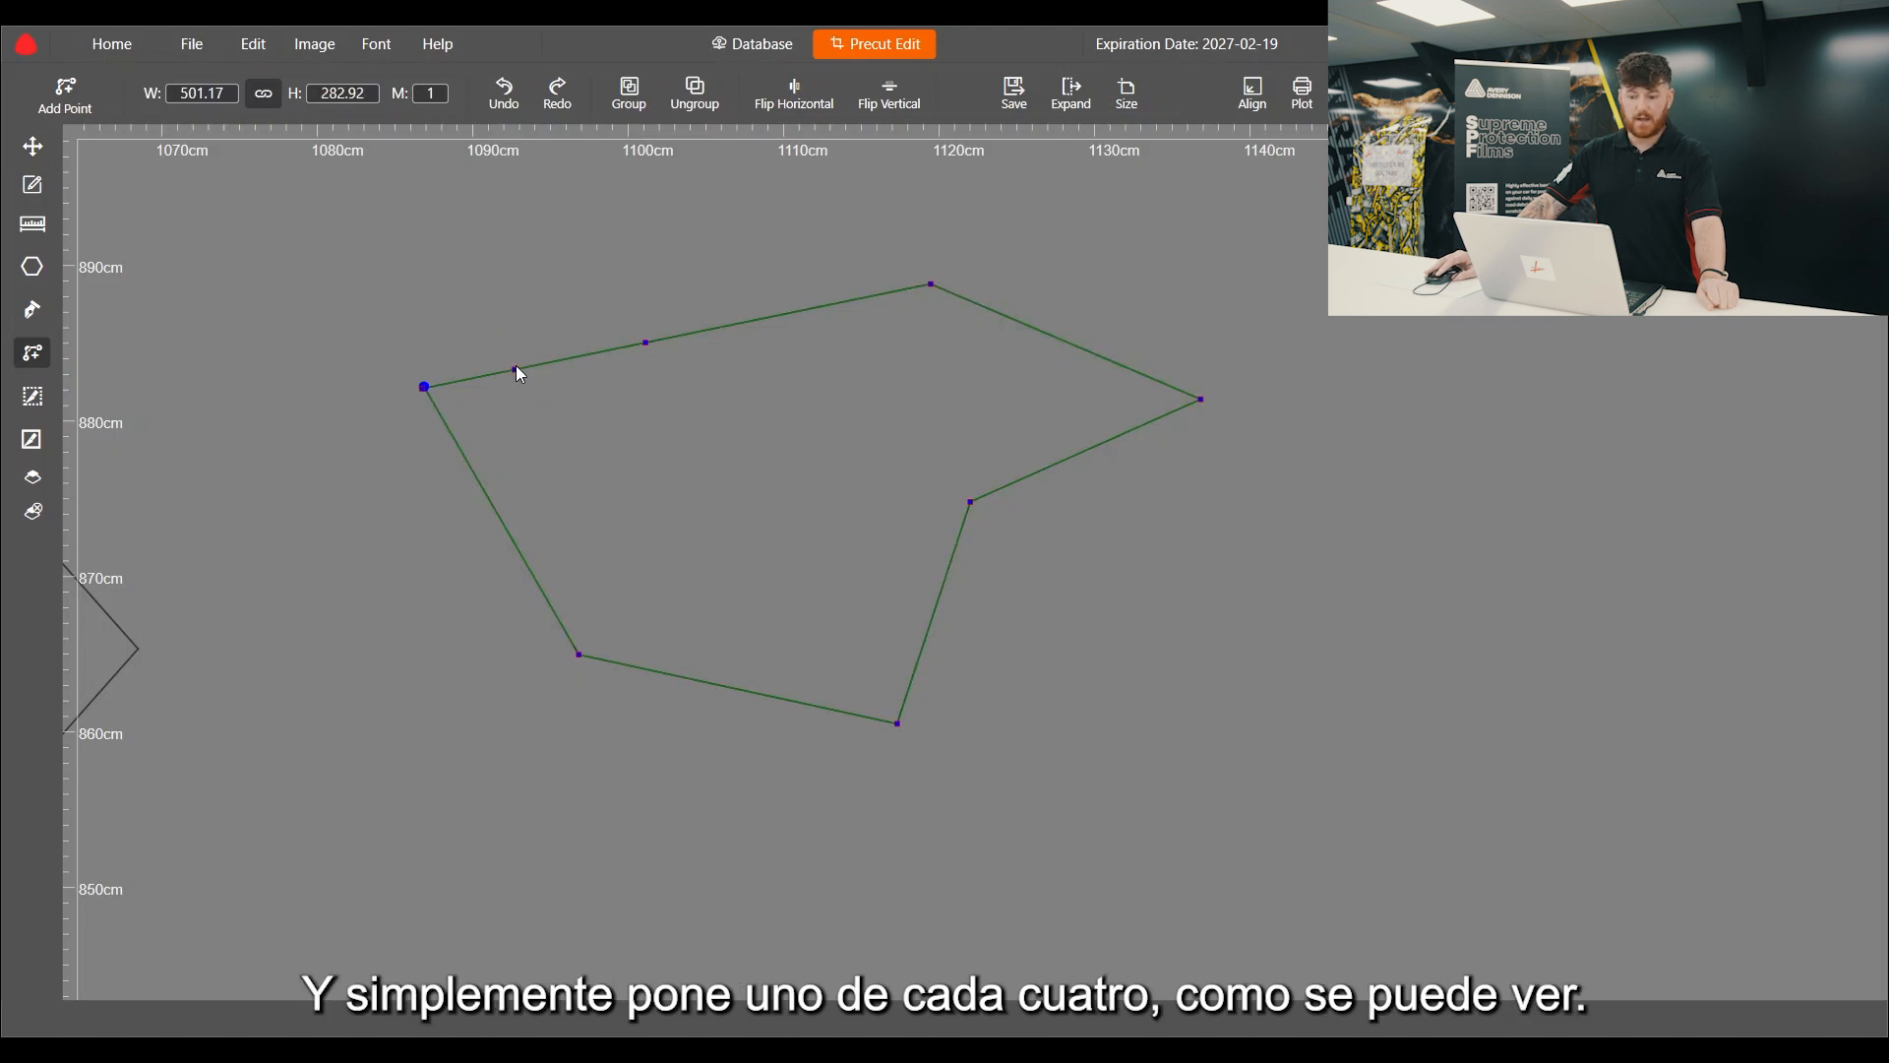
scroll(516, 372, "up", 3)
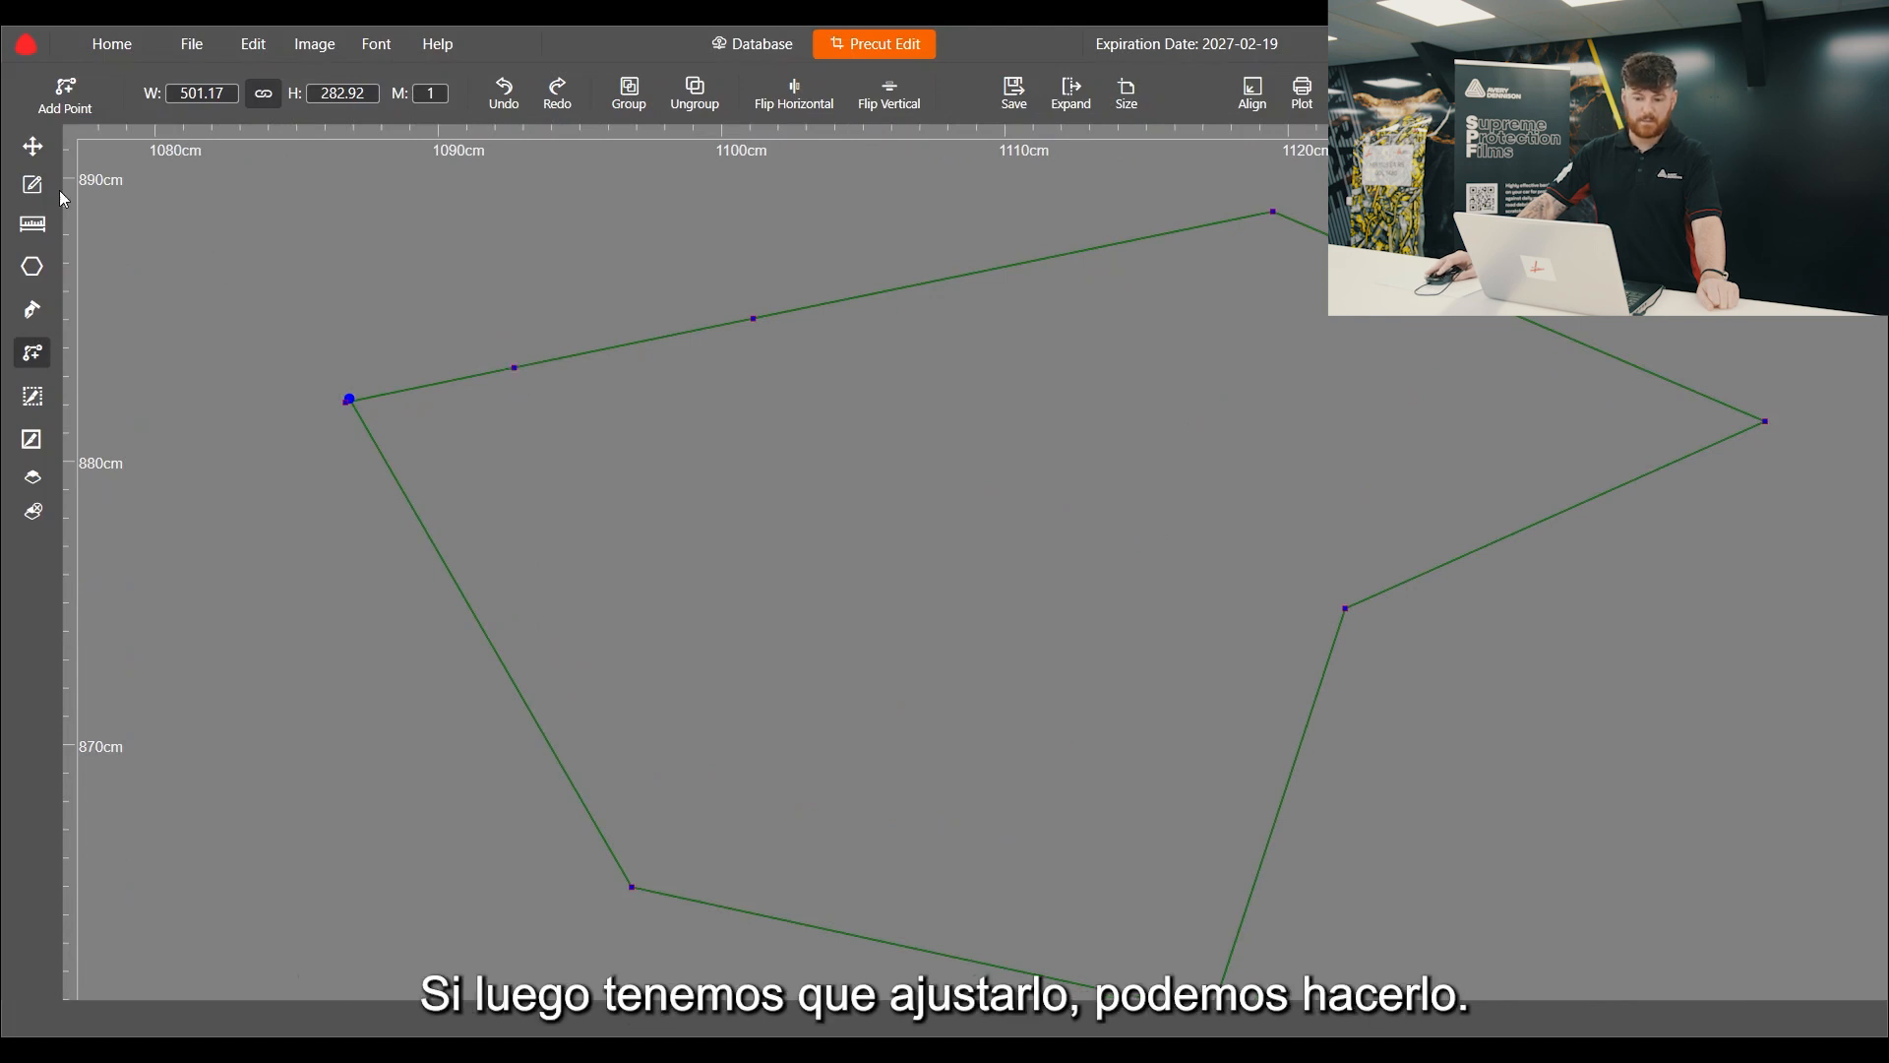
Step: Try to adjust the added point on the shape's upper edge with the point editing tool
left_click(33, 185)
left_click_drag(490, 338, 471, 241)
left_click(32, 146)
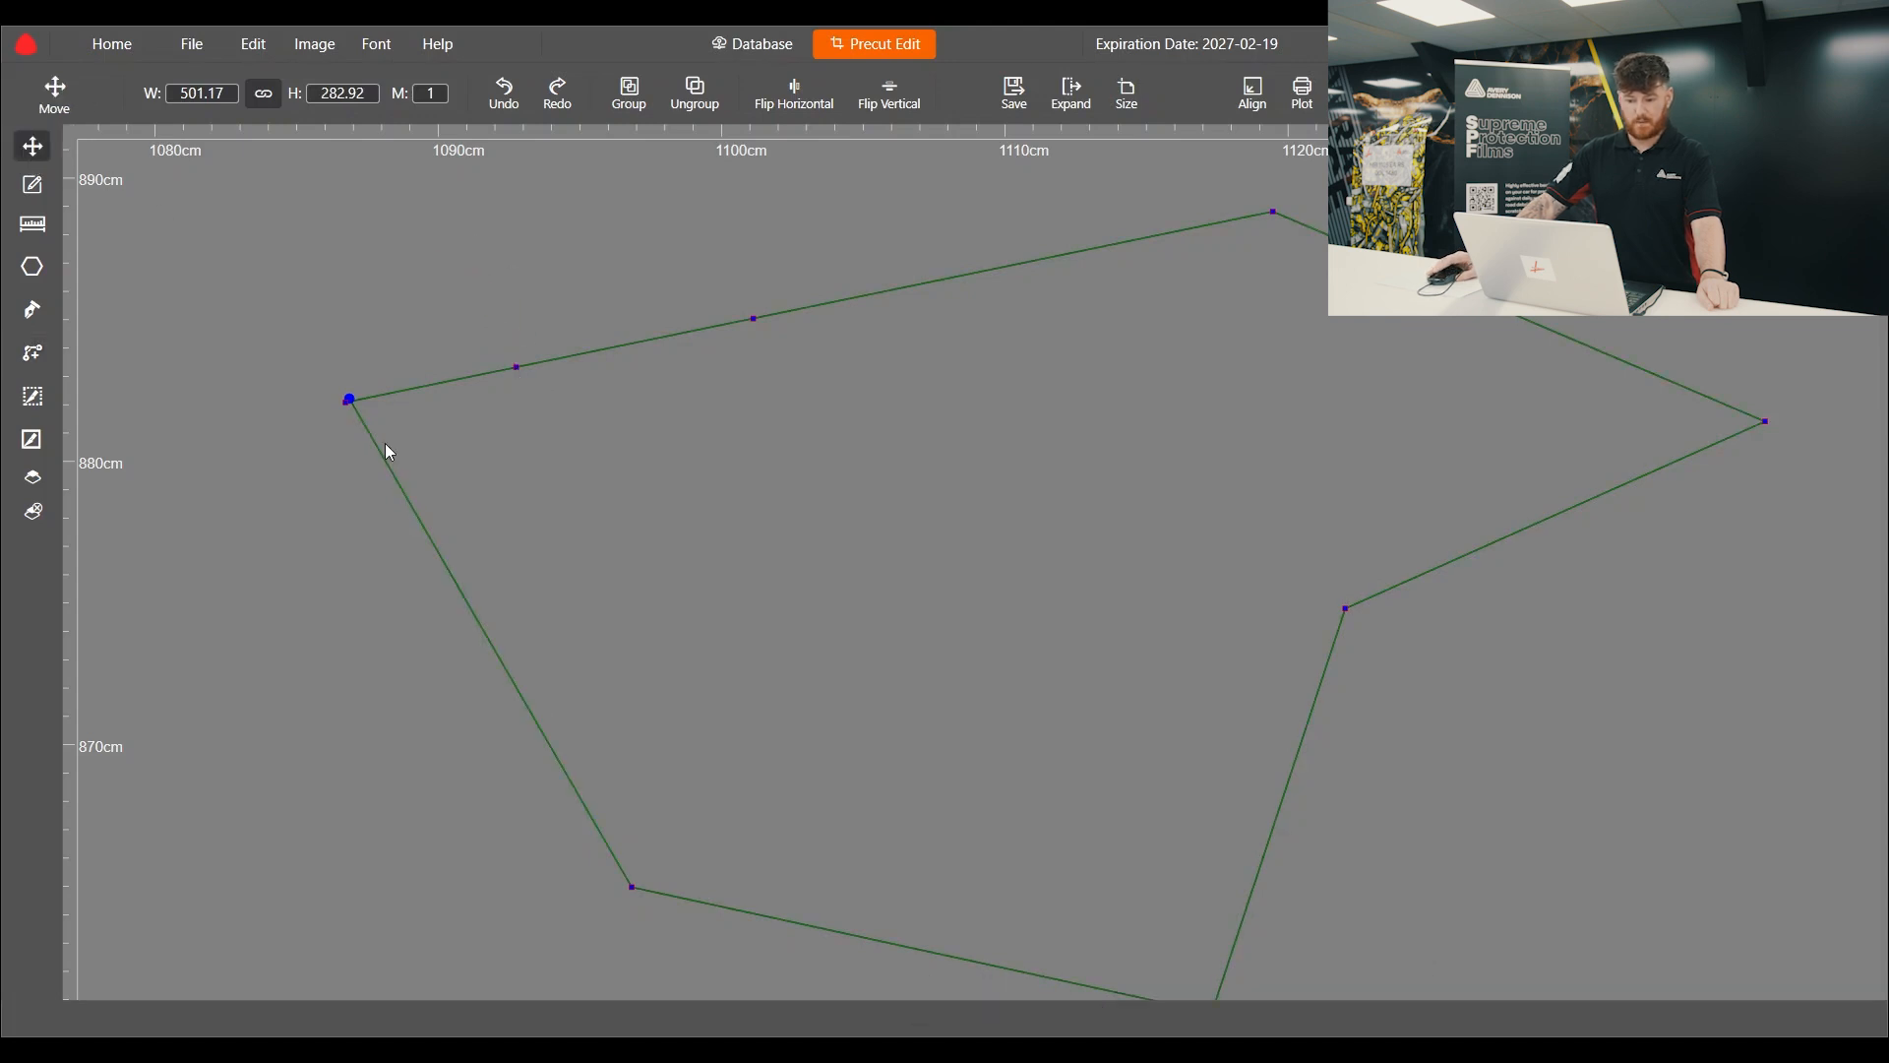
Step: Leave point editing and move the pen-drawn shape about 8 cm to the right
scroll(387, 443, "down", 3)
scroll(461, 559, "up", 2)
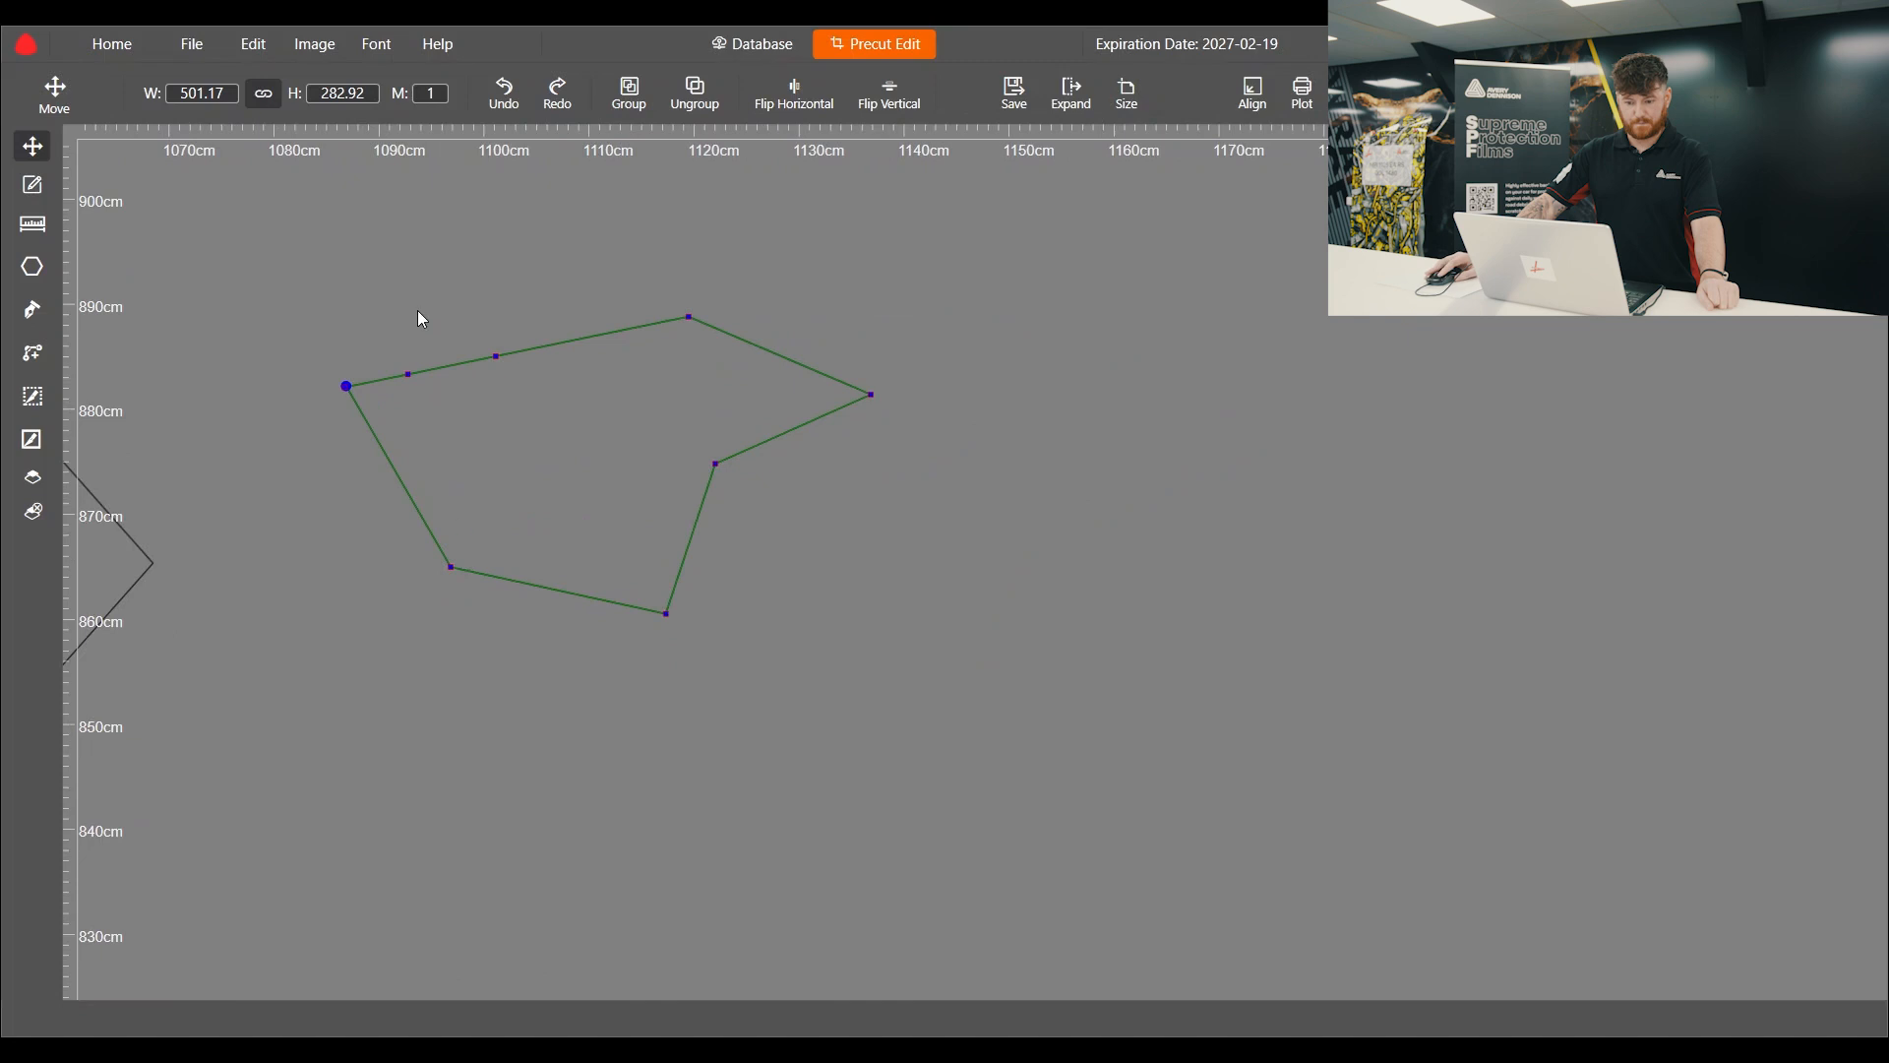
left_click(33, 149)
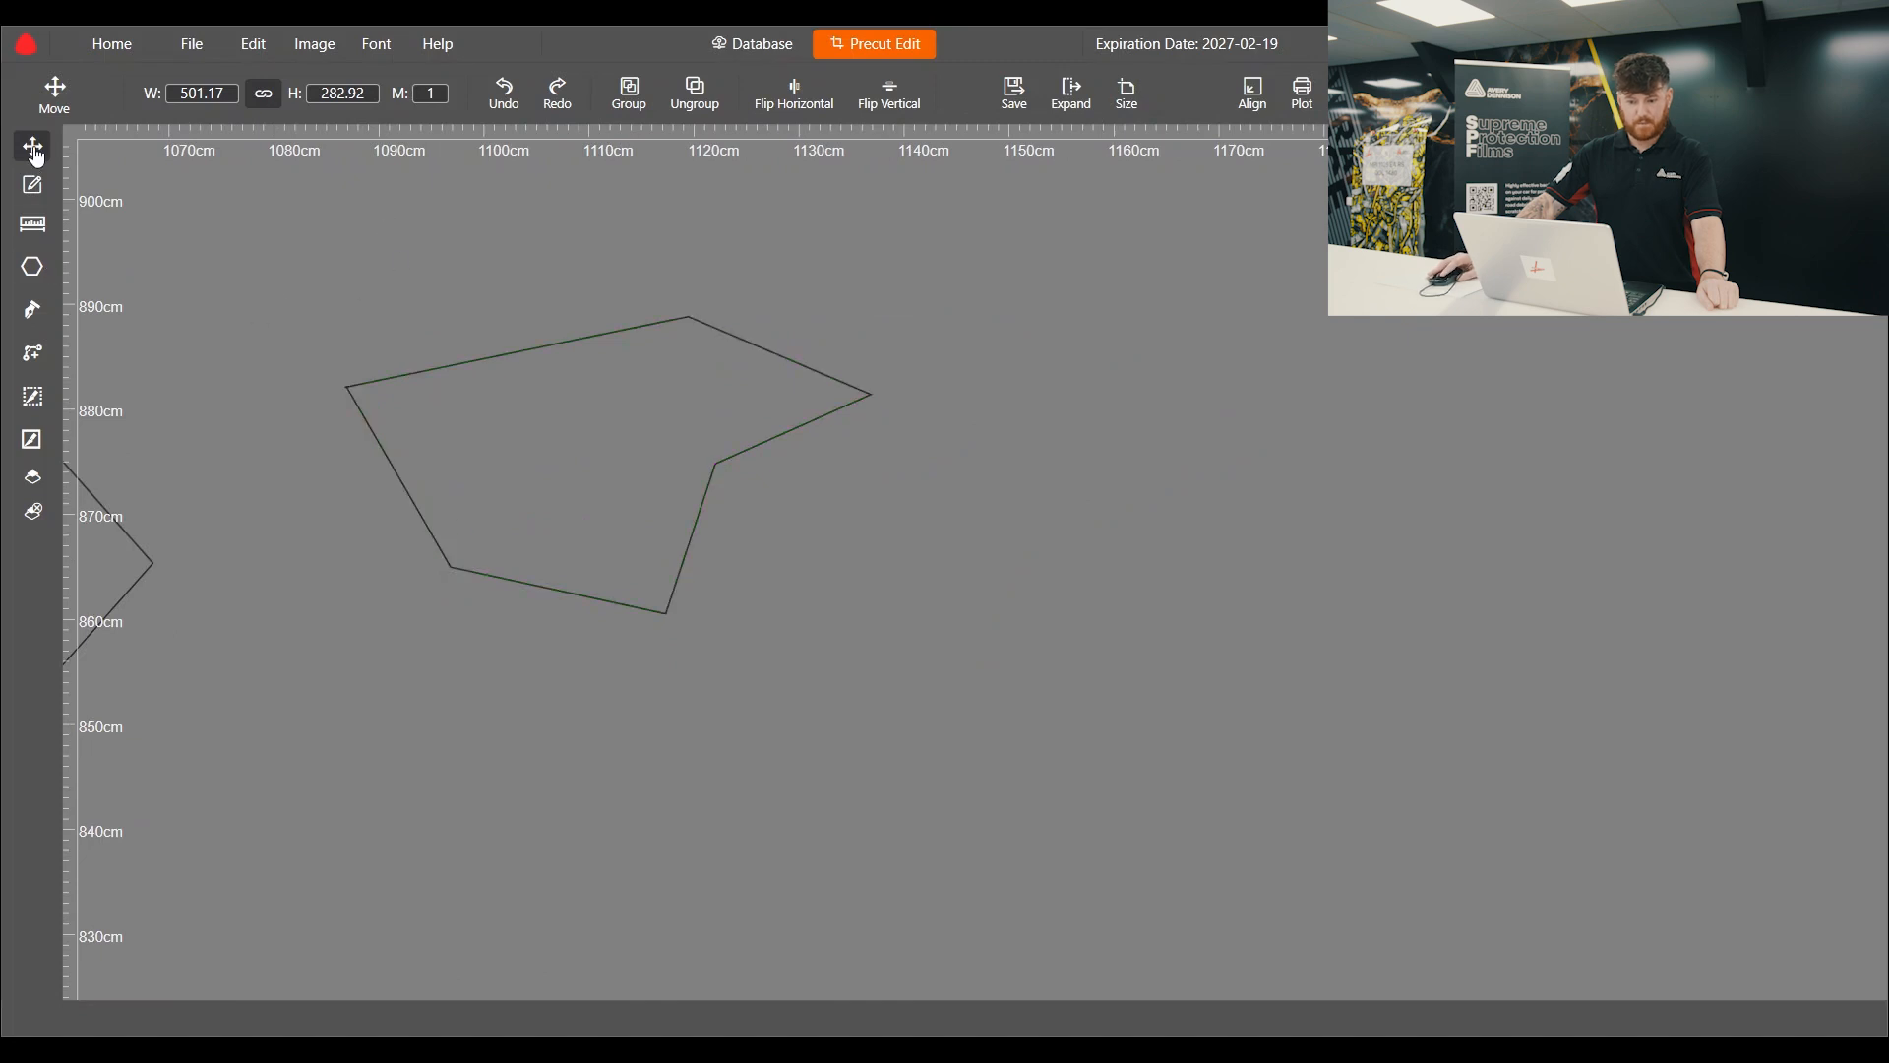
left_click_drag(681, 494, 769, 508)
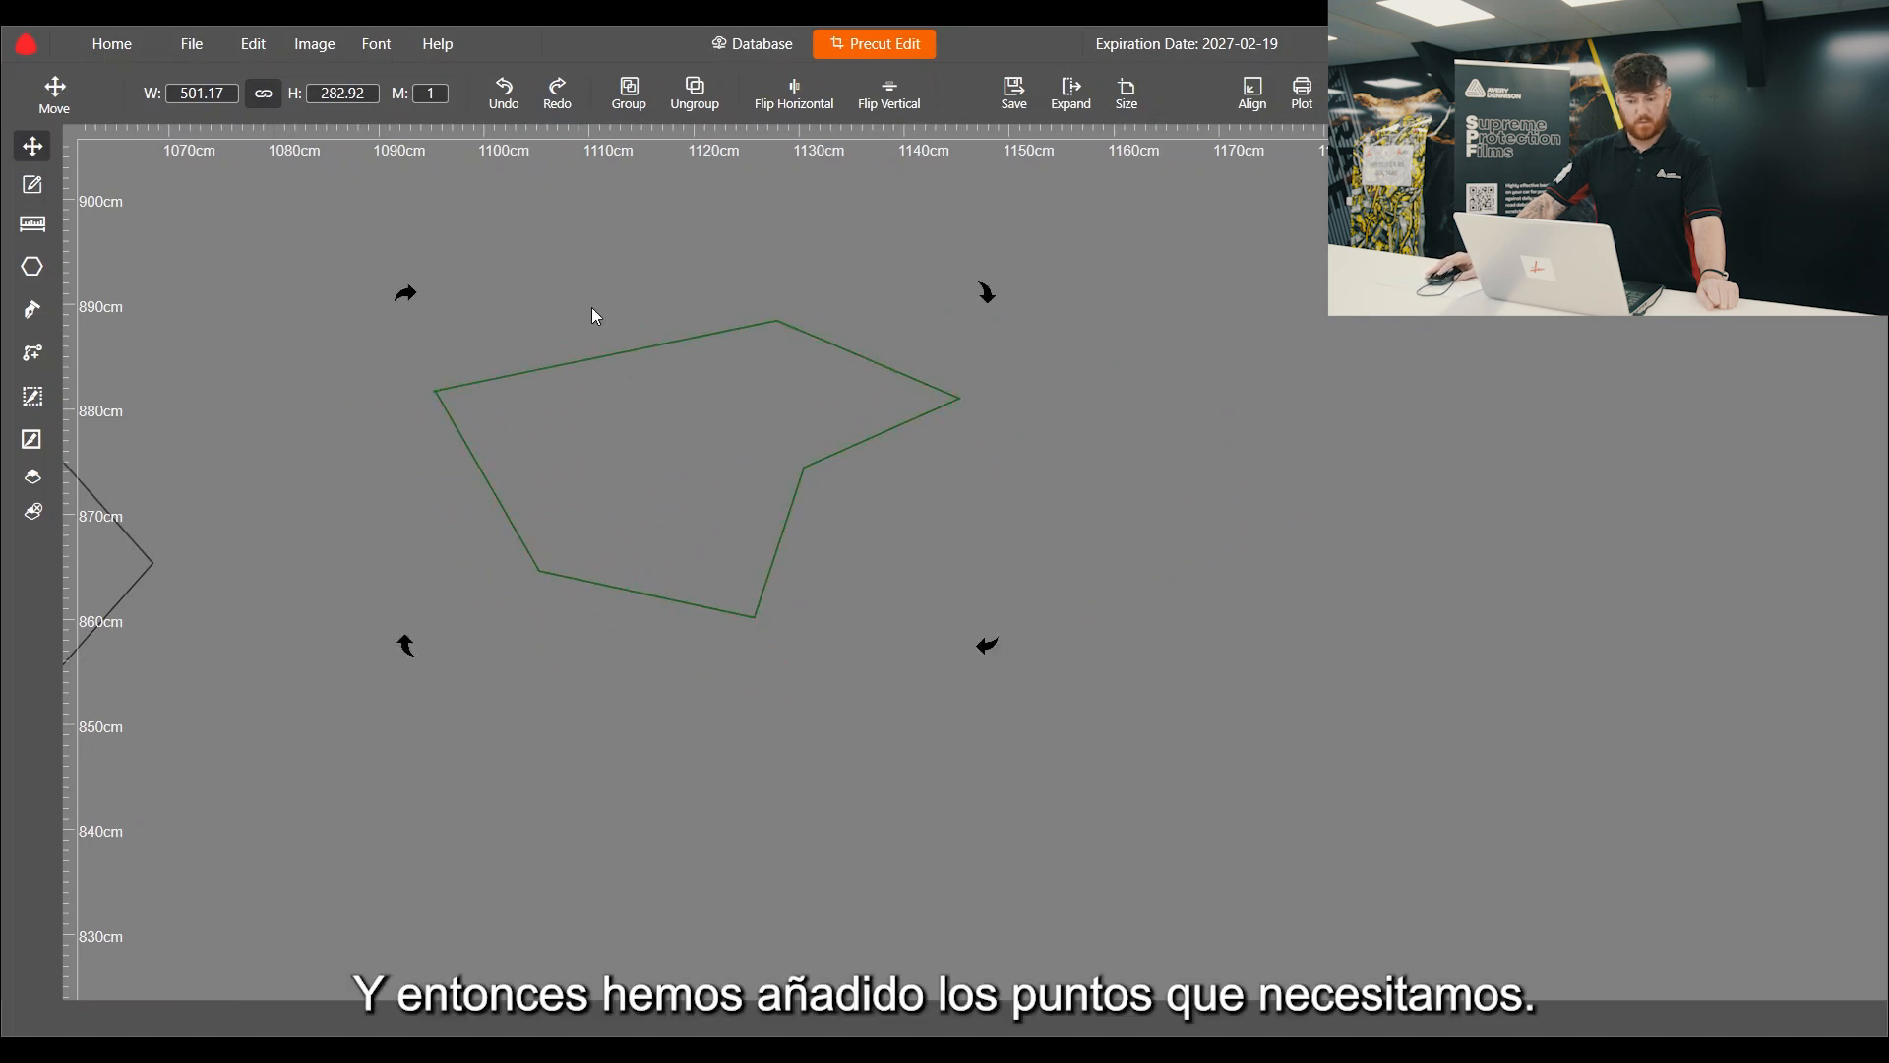
Step: Try the Cut tool diagonally across the upper edge of the pen-drawn shape, and return to the Move tool
left_click(36, 399)
left_click_drag(504, 314, 620, 439)
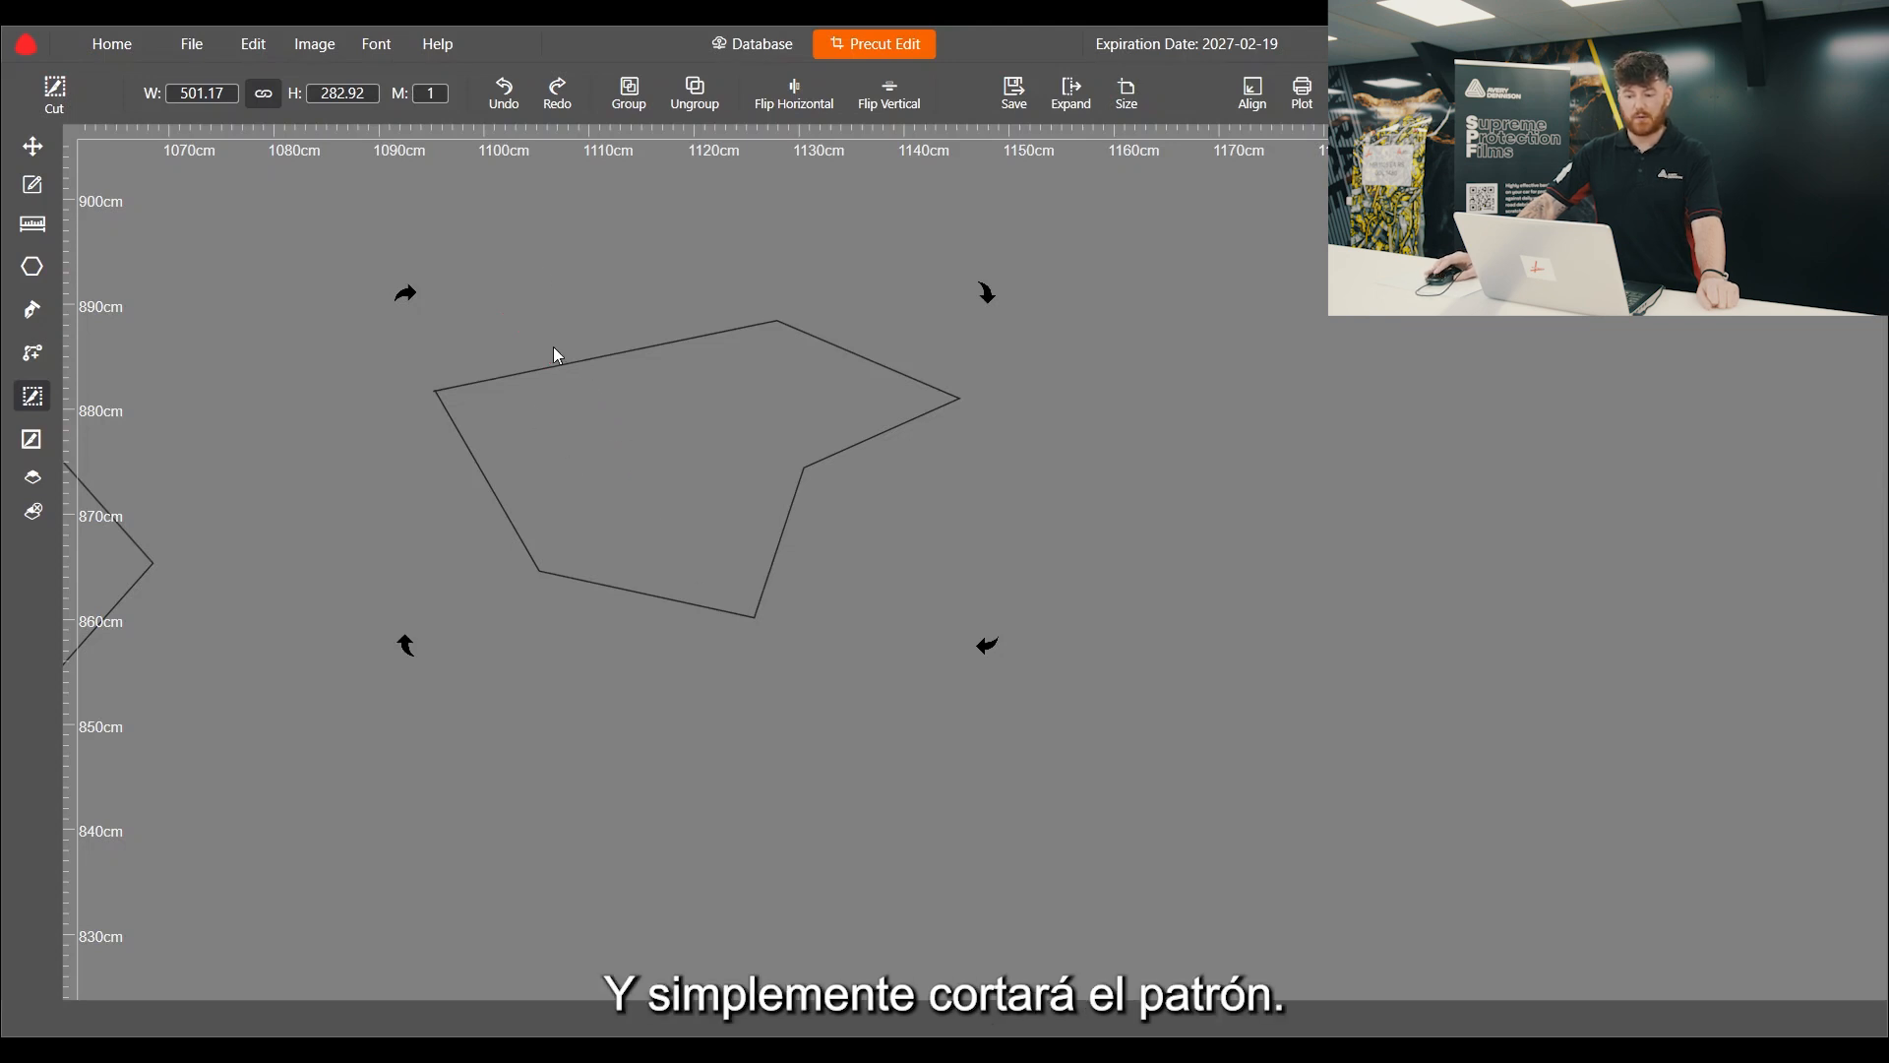
left_click(33, 146)
scroll(675, 344, "down", 3)
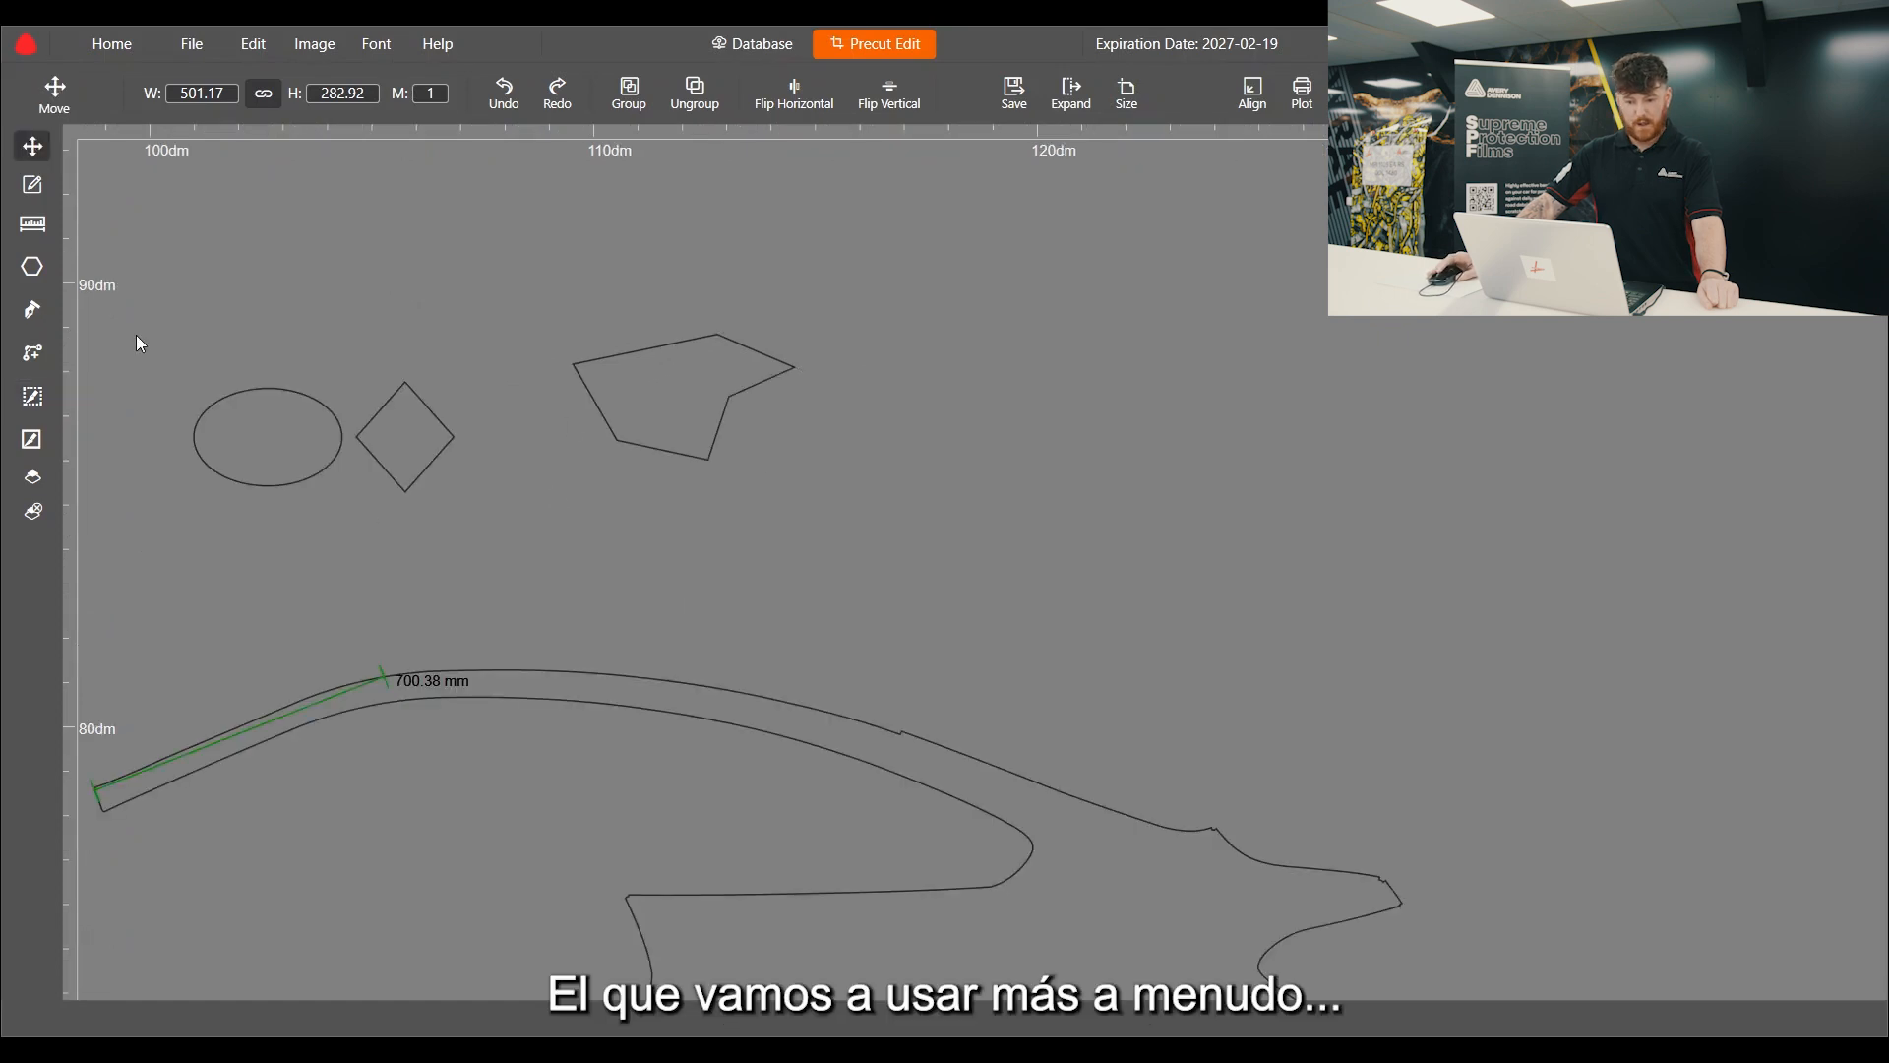
Step: Select the quarter panel and make a closed cut across its roof strip at the rear end of the 700.38 mm measurement
scroll(173, 827, "up", 3)
scroll(402, 658, "up", 4)
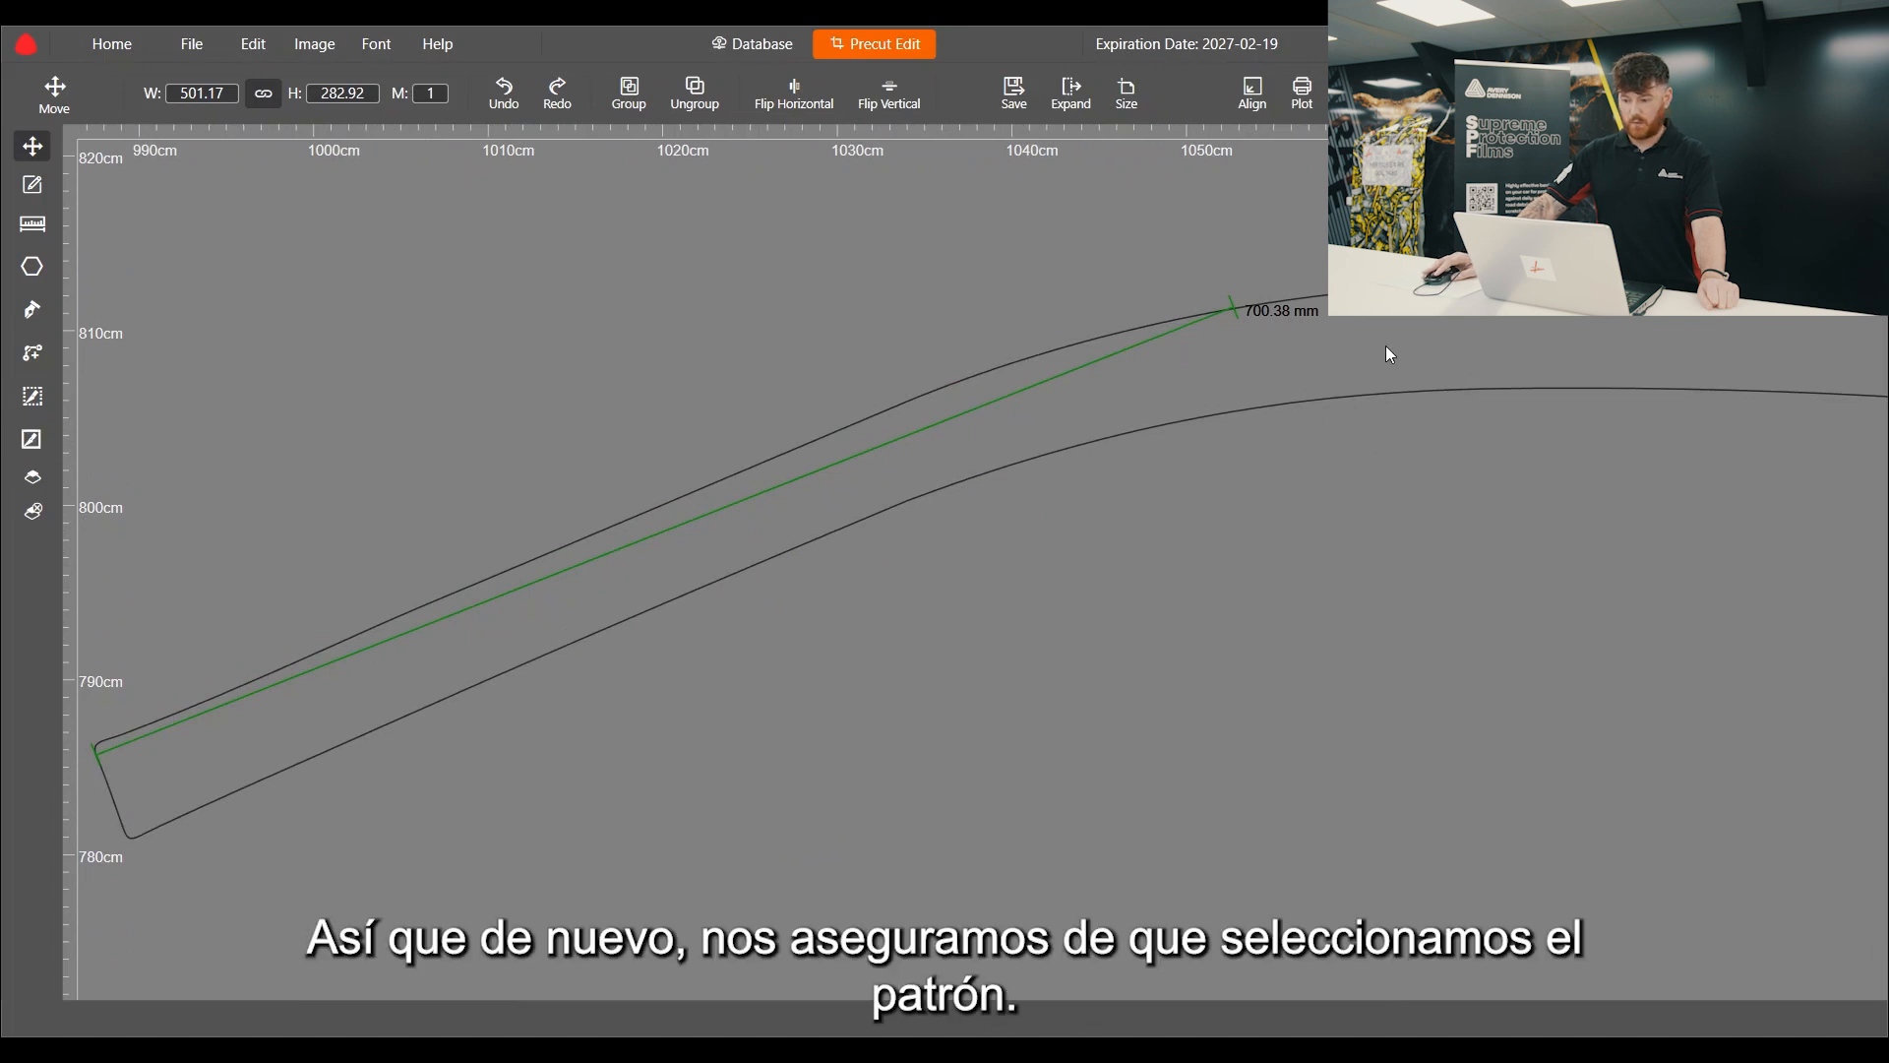
left_click(1431, 336)
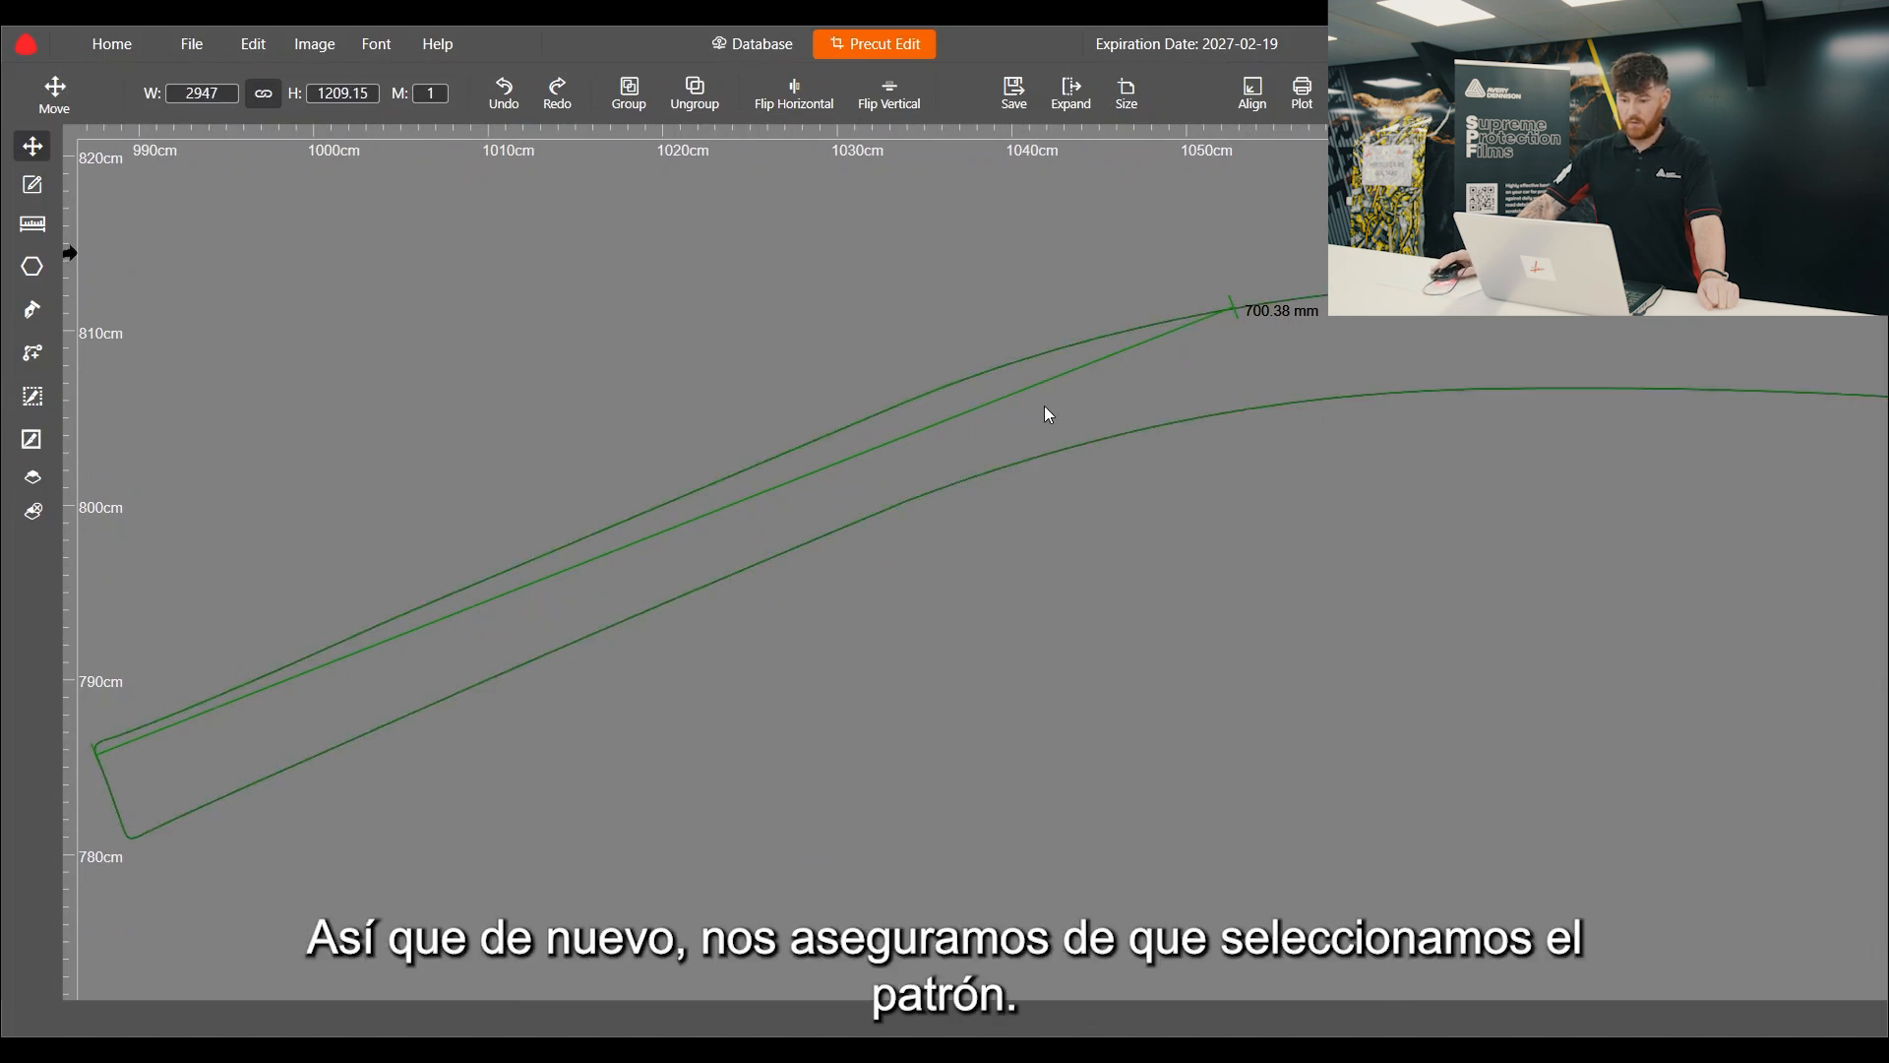
scroll(677, 427, "down", 2)
scroll(798, 413, "up", 1)
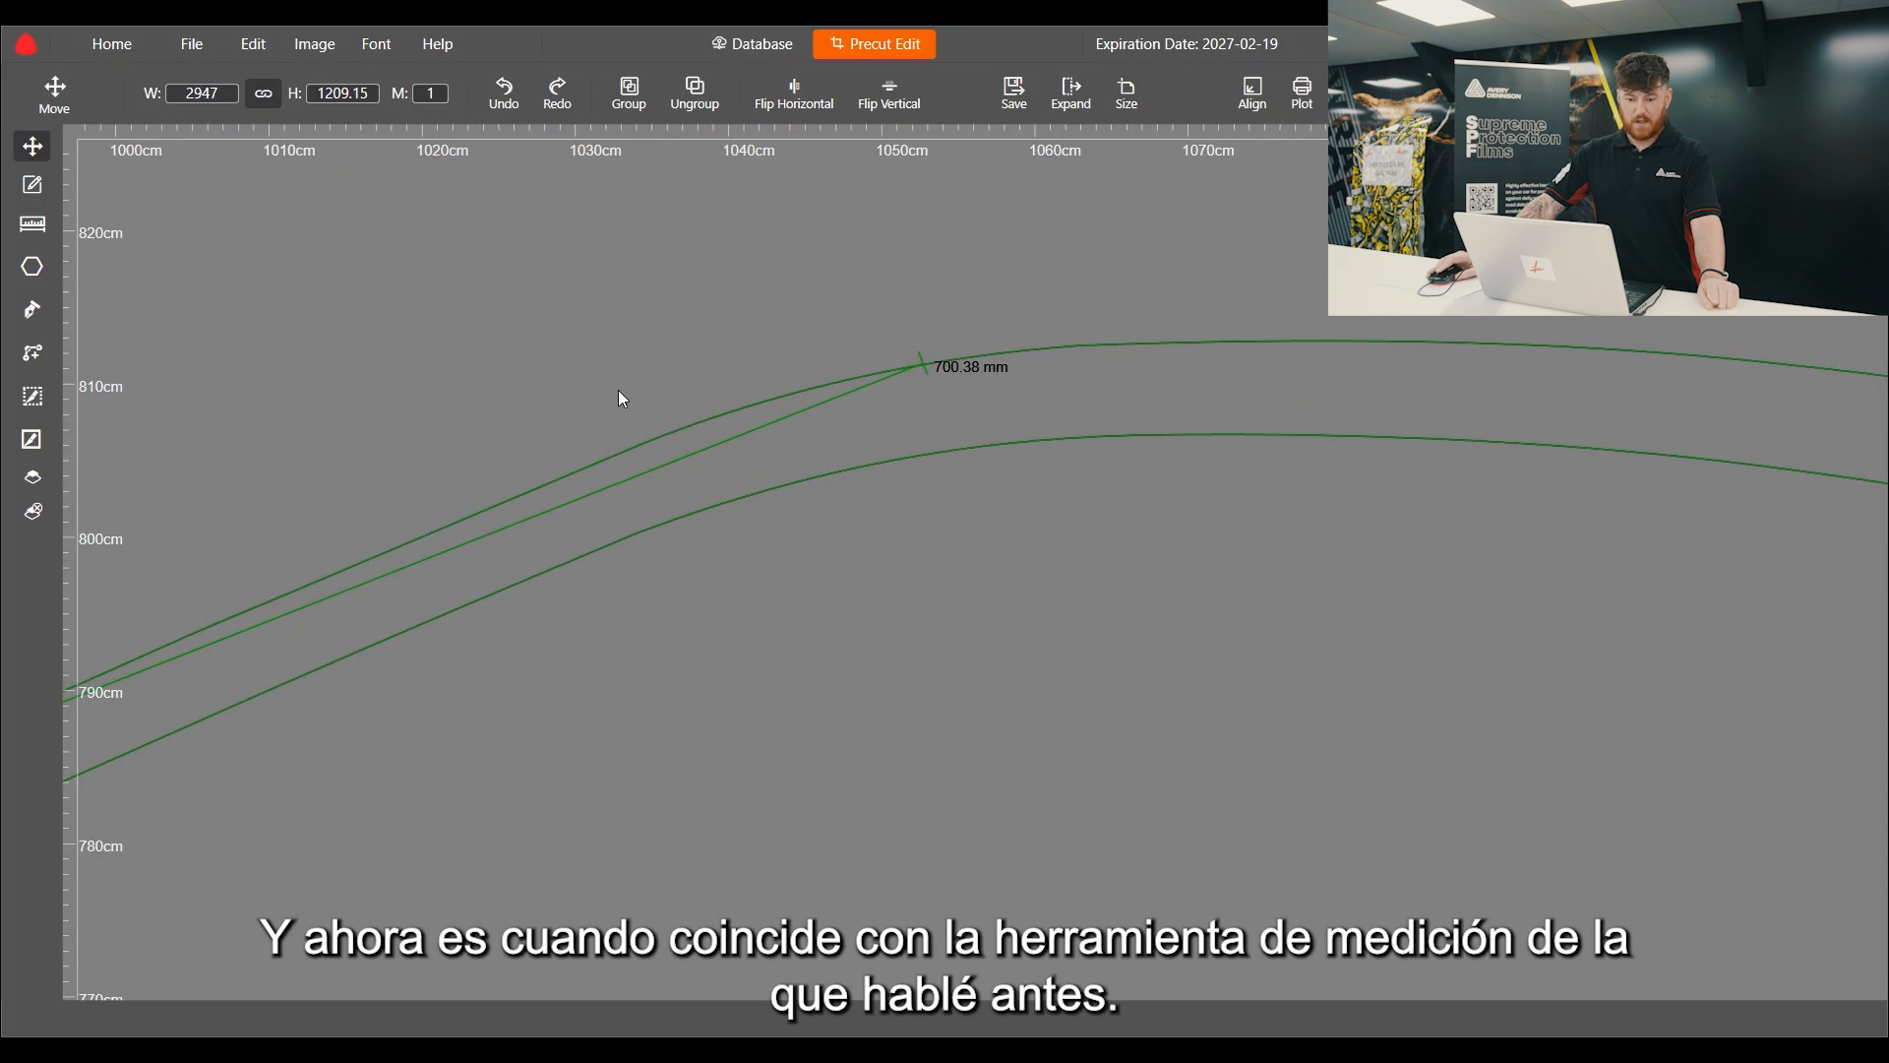
scroll(896, 410, "down", 2)
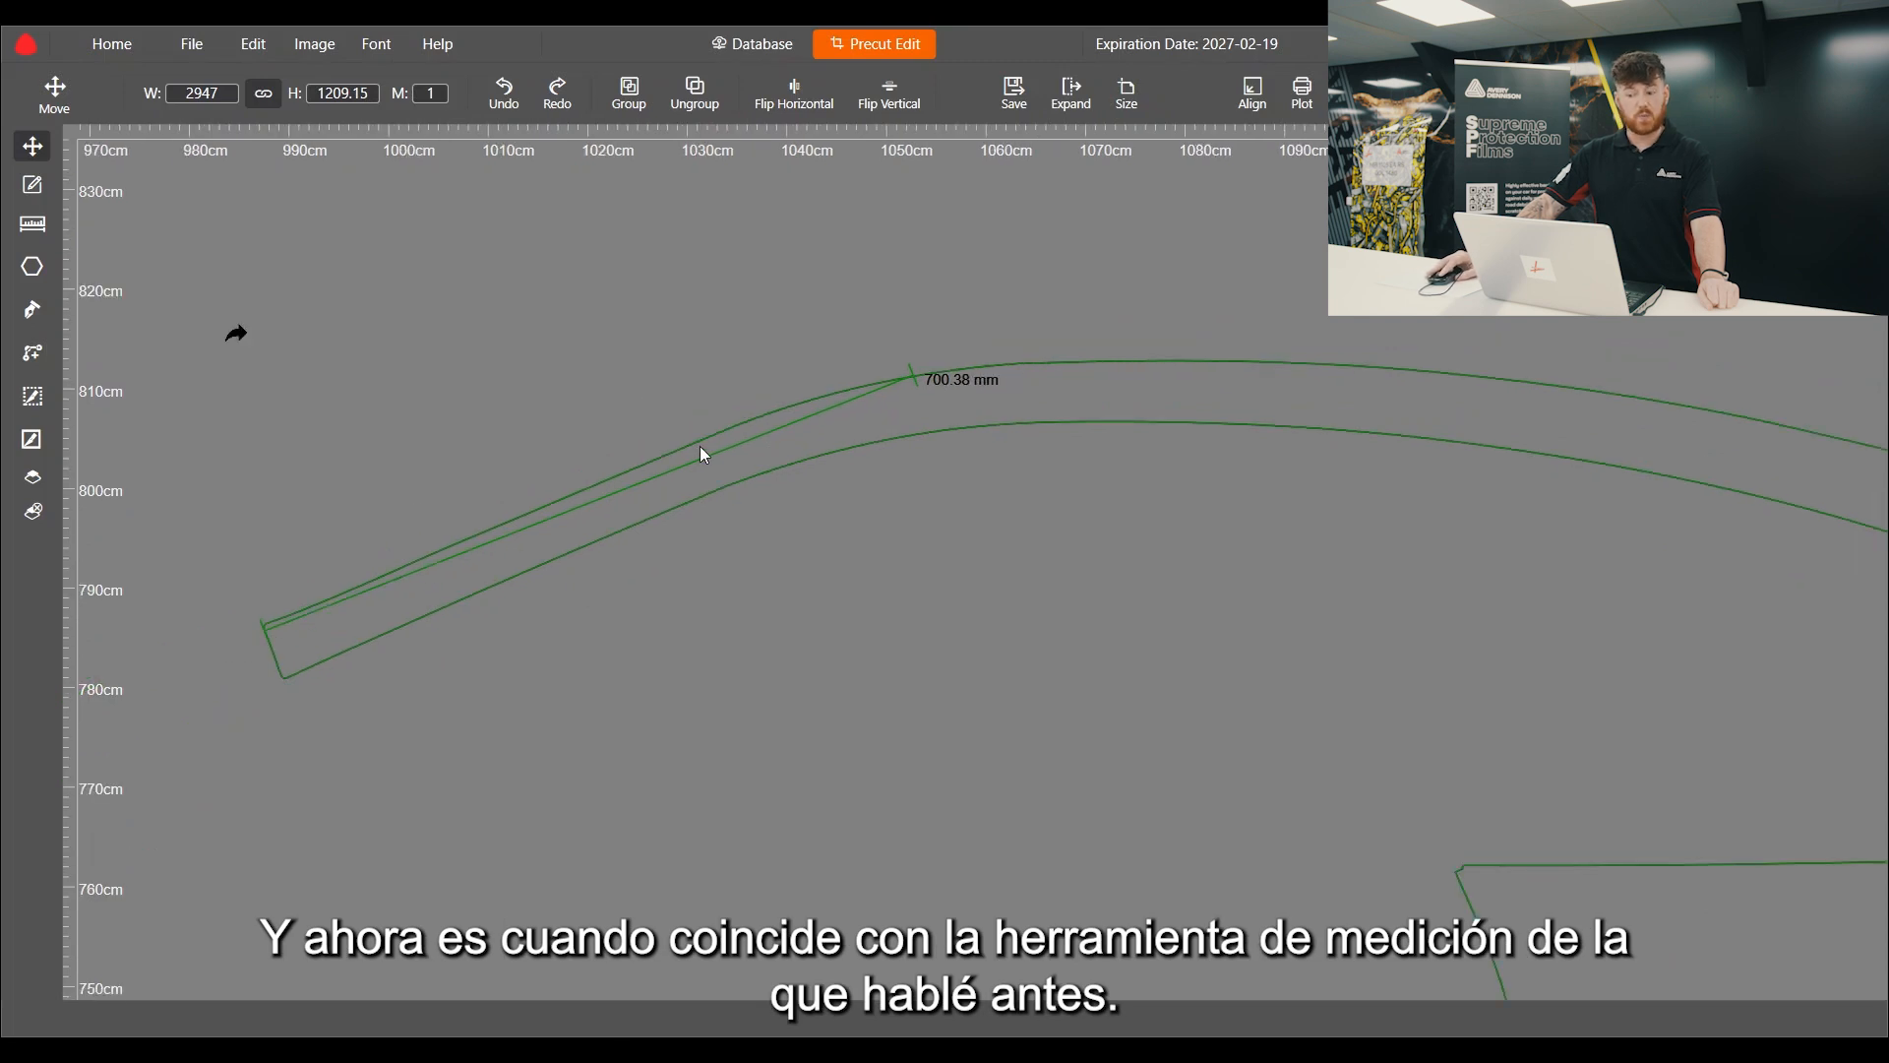
scroll(963, 374, "up", 2)
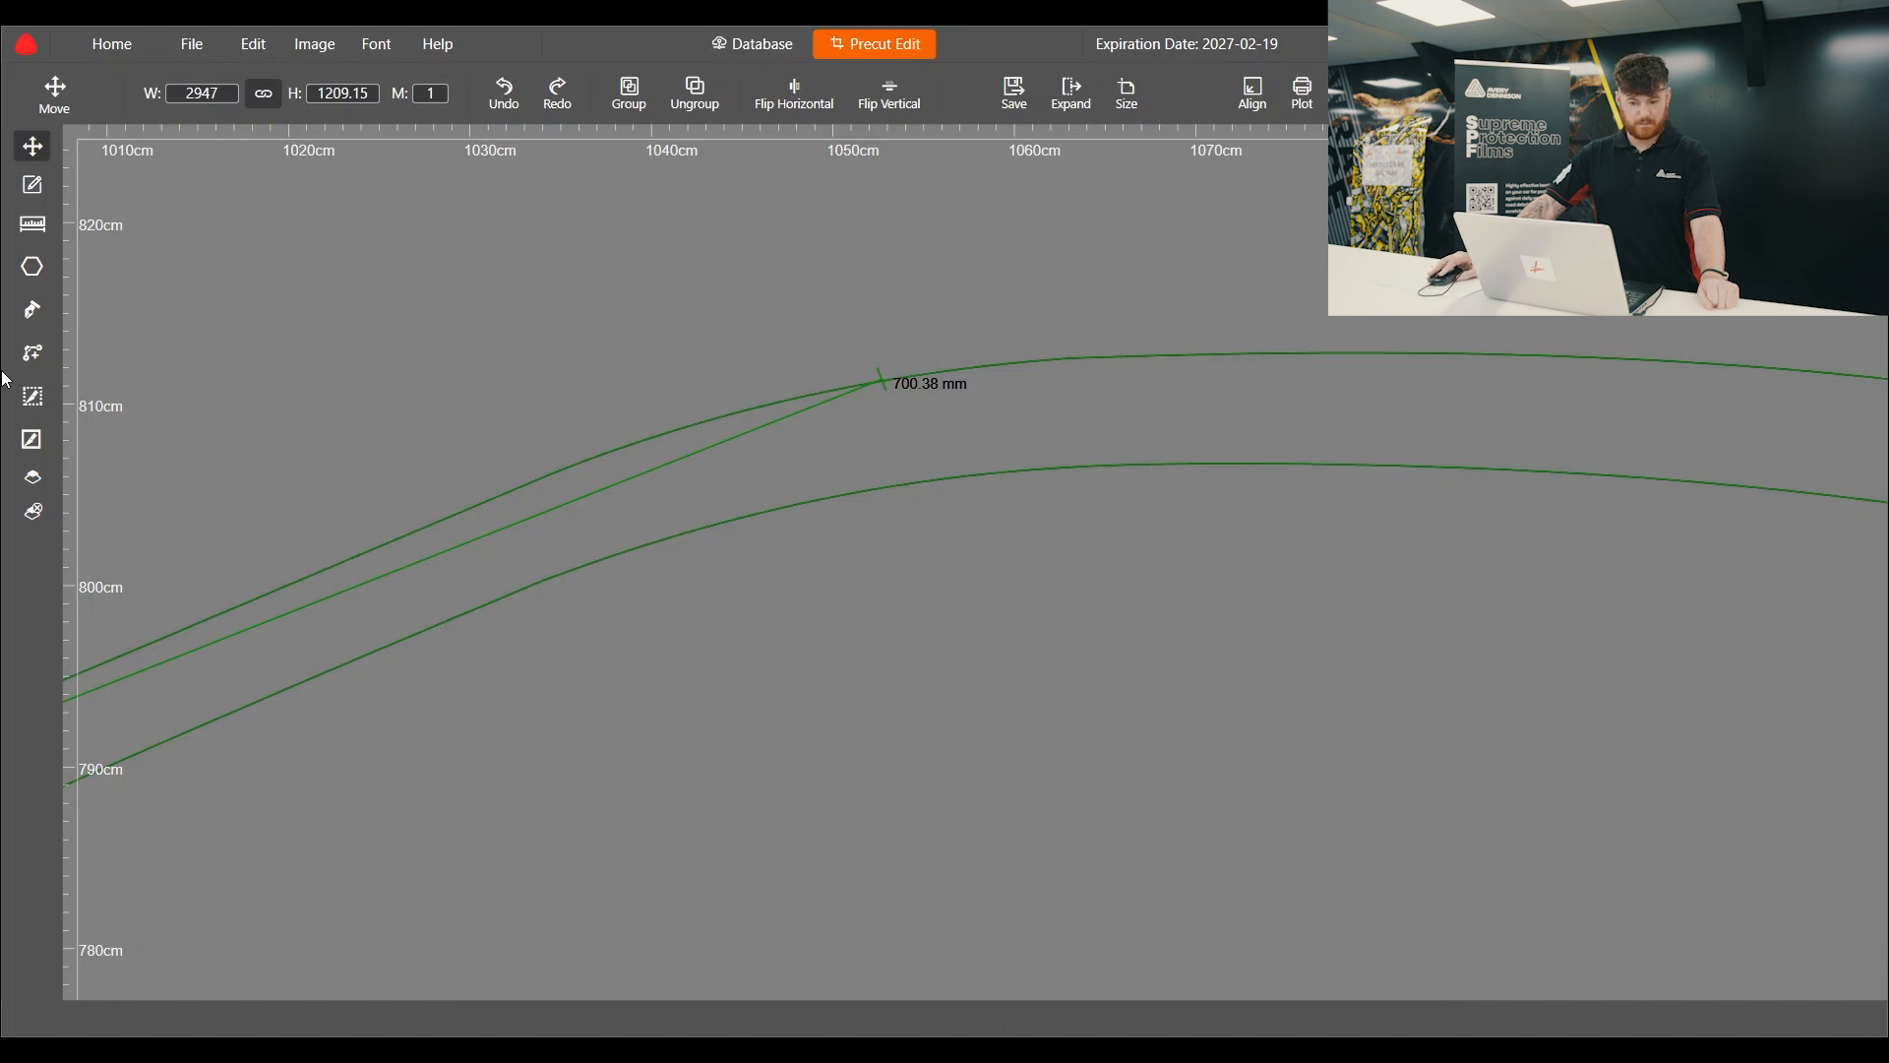
left_click(31, 443)
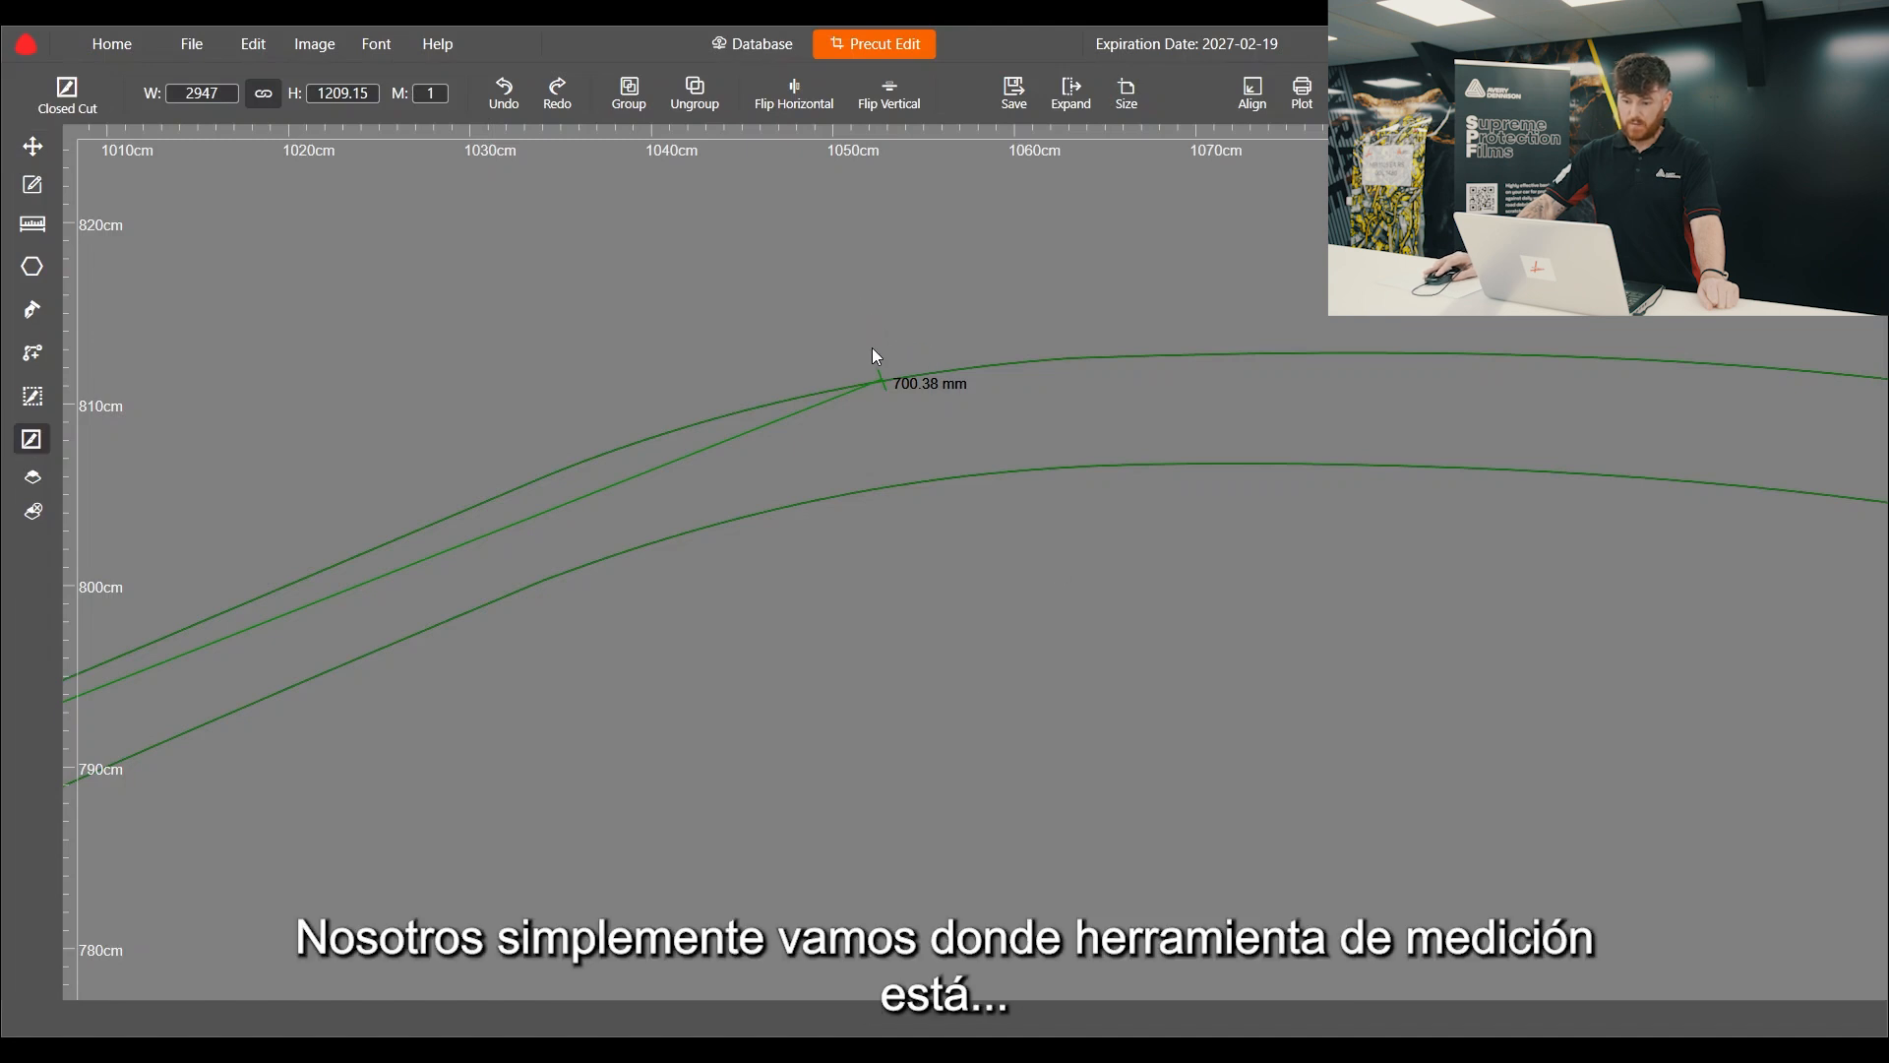
left_click_drag(865, 307, 930, 577)
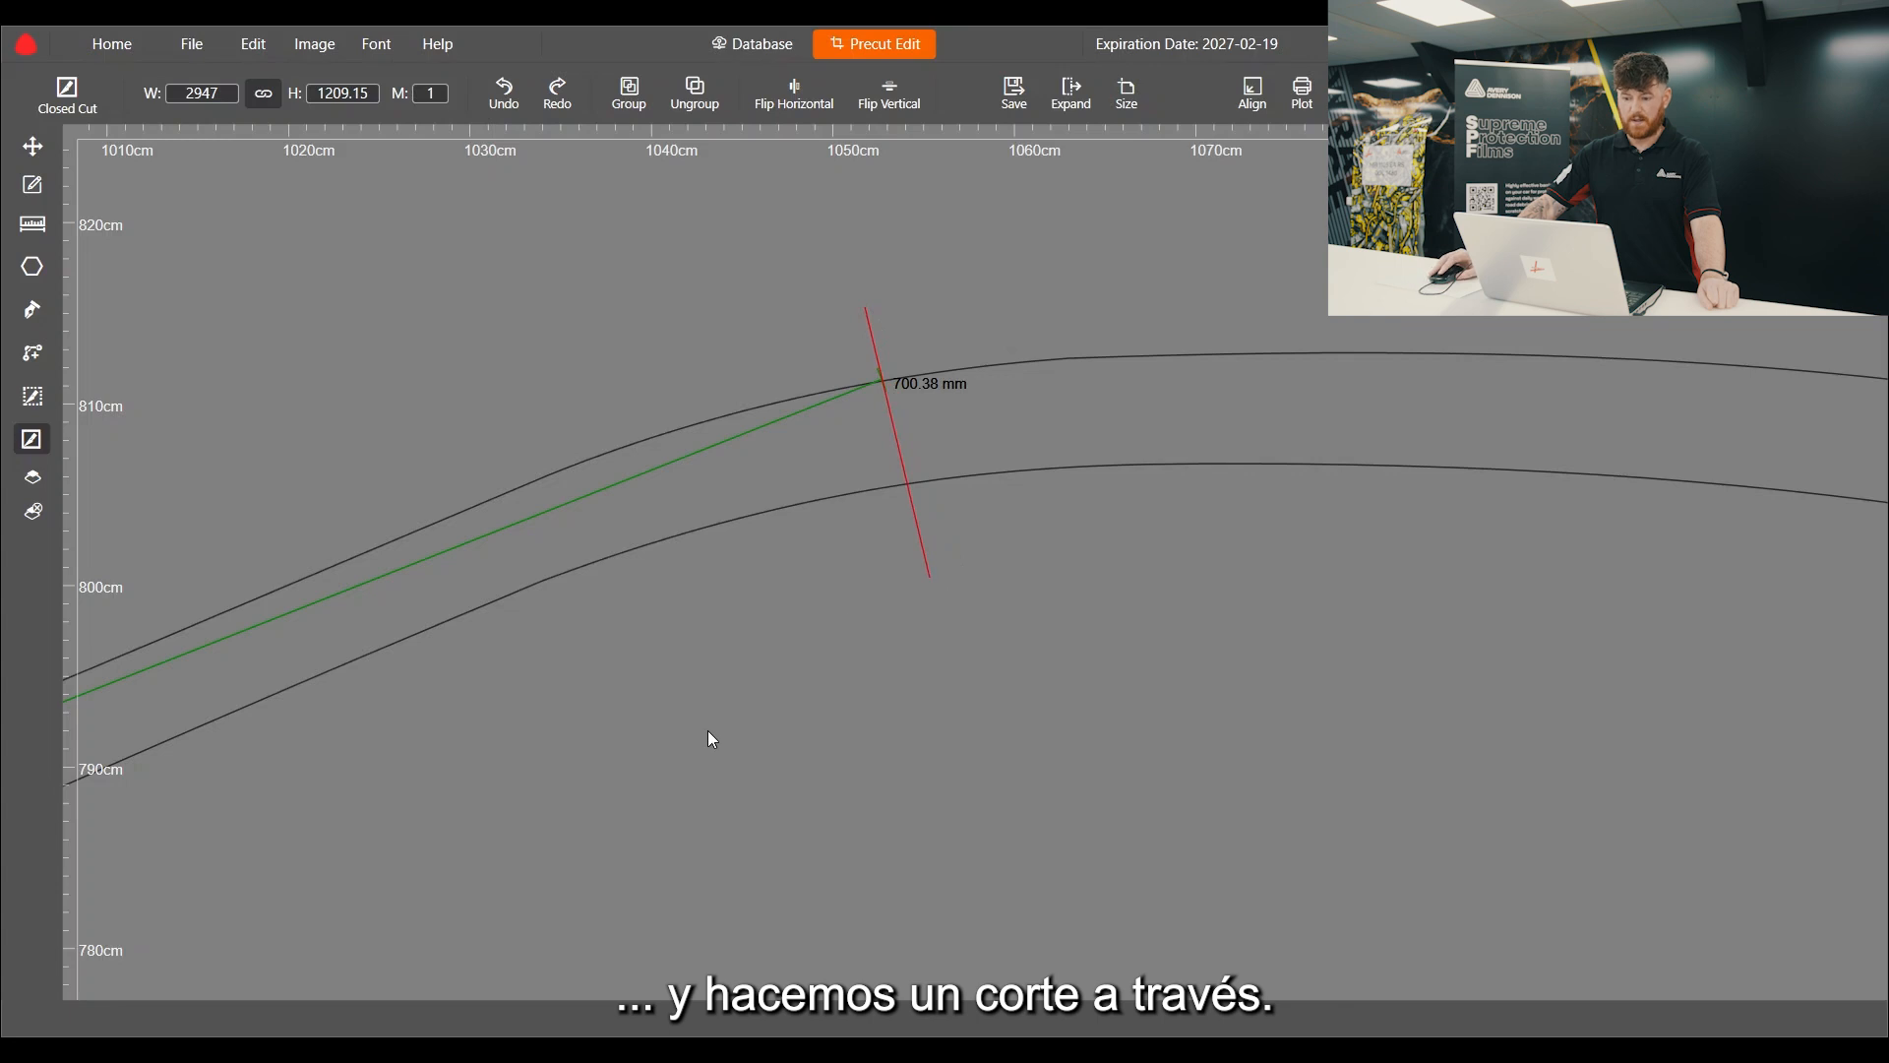
left_click(32, 148)
Step: Move the main quarter panel piece about 17 cm right and 4 cm up from the cut front strip, and deselect it
scroll(517, 364, "down", 2)
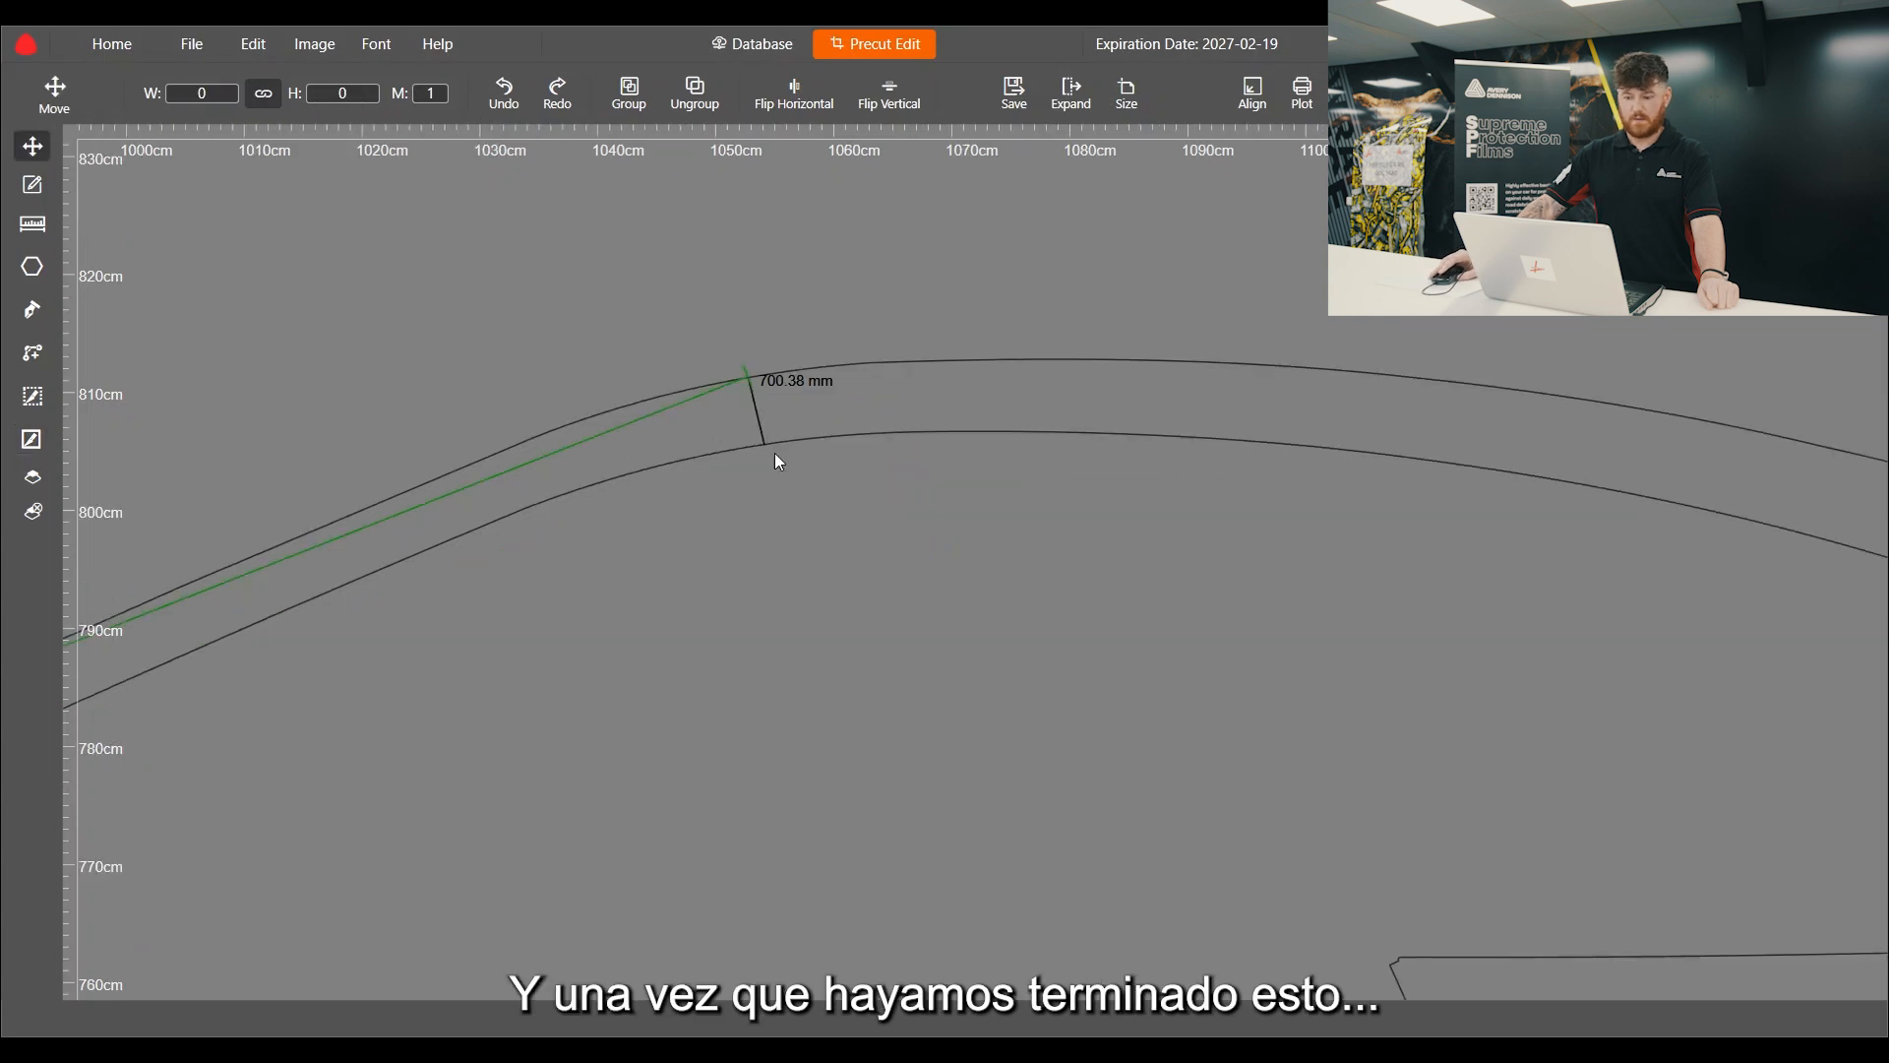
left_click_drag(895, 422, 1038, 350)
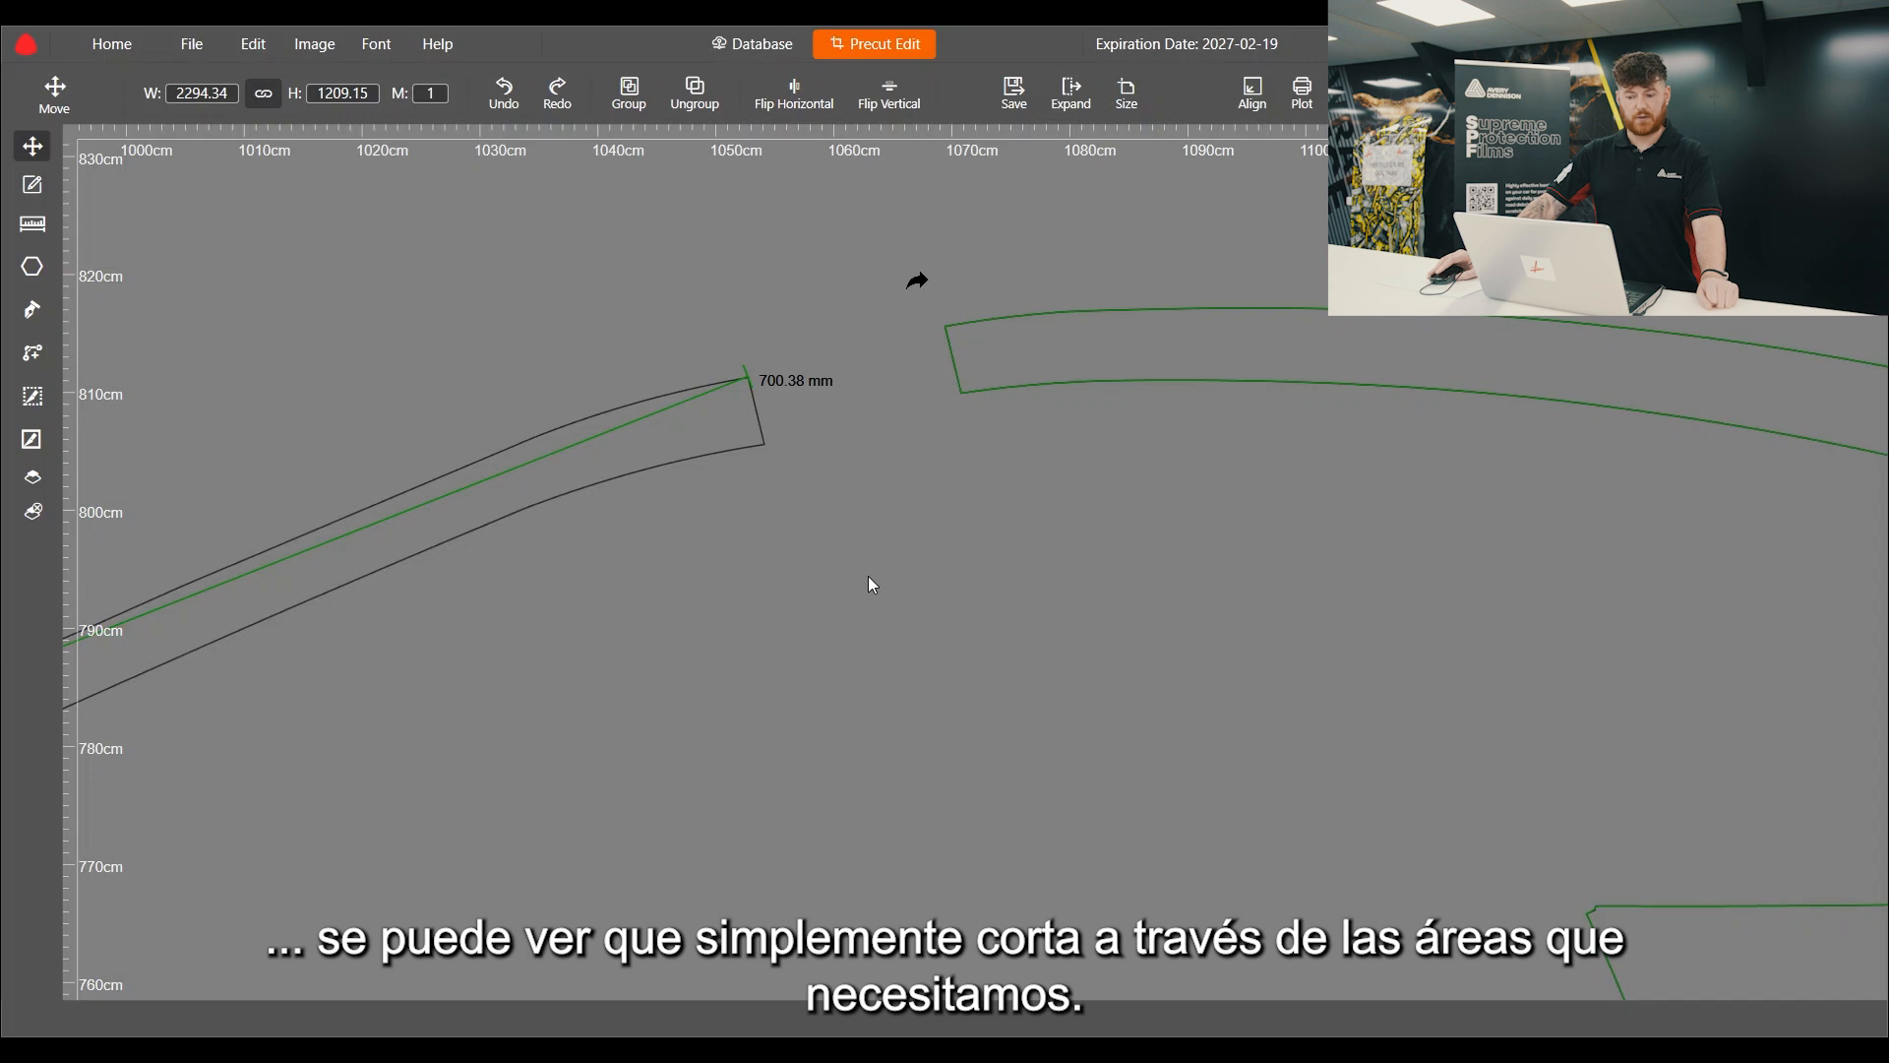
scroll(868, 576, "down", 2)
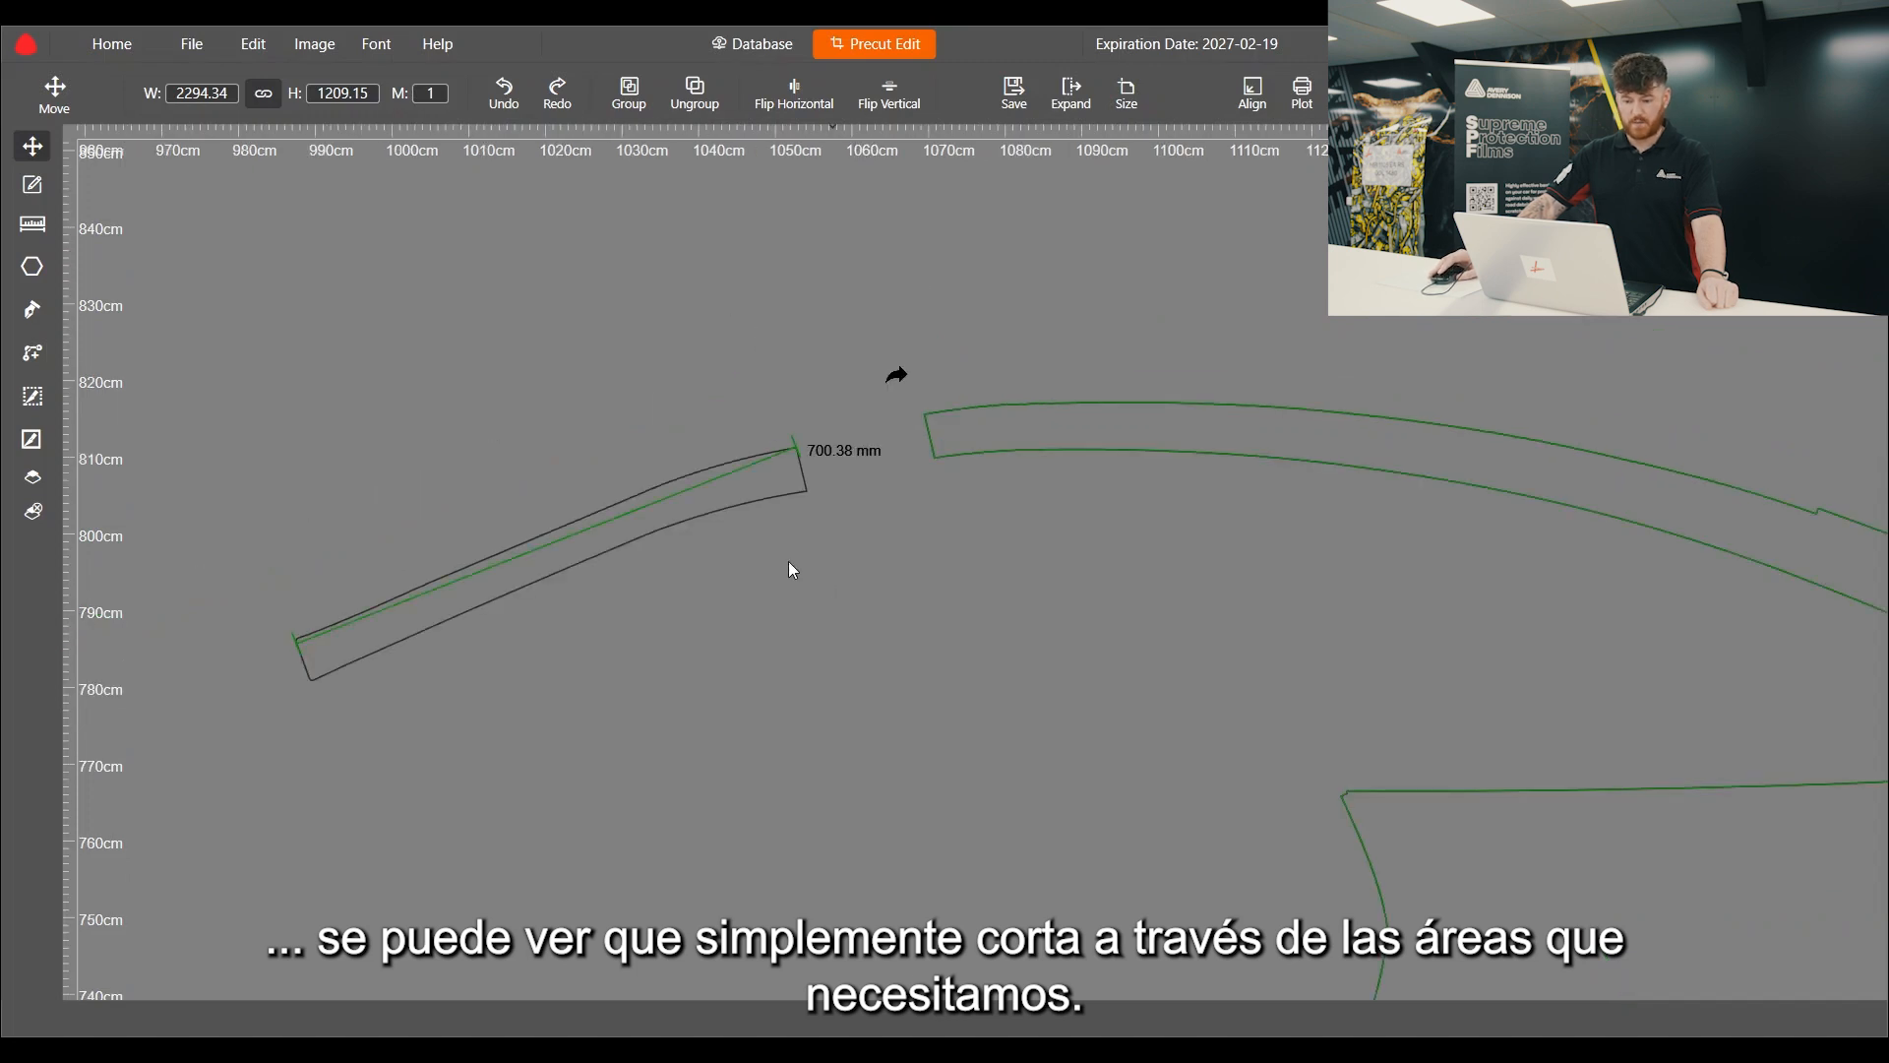
scroll(751, 493, "down", 3)
scroll(771, 463, "up", 3)
scroll(769, 479, "up", 2)
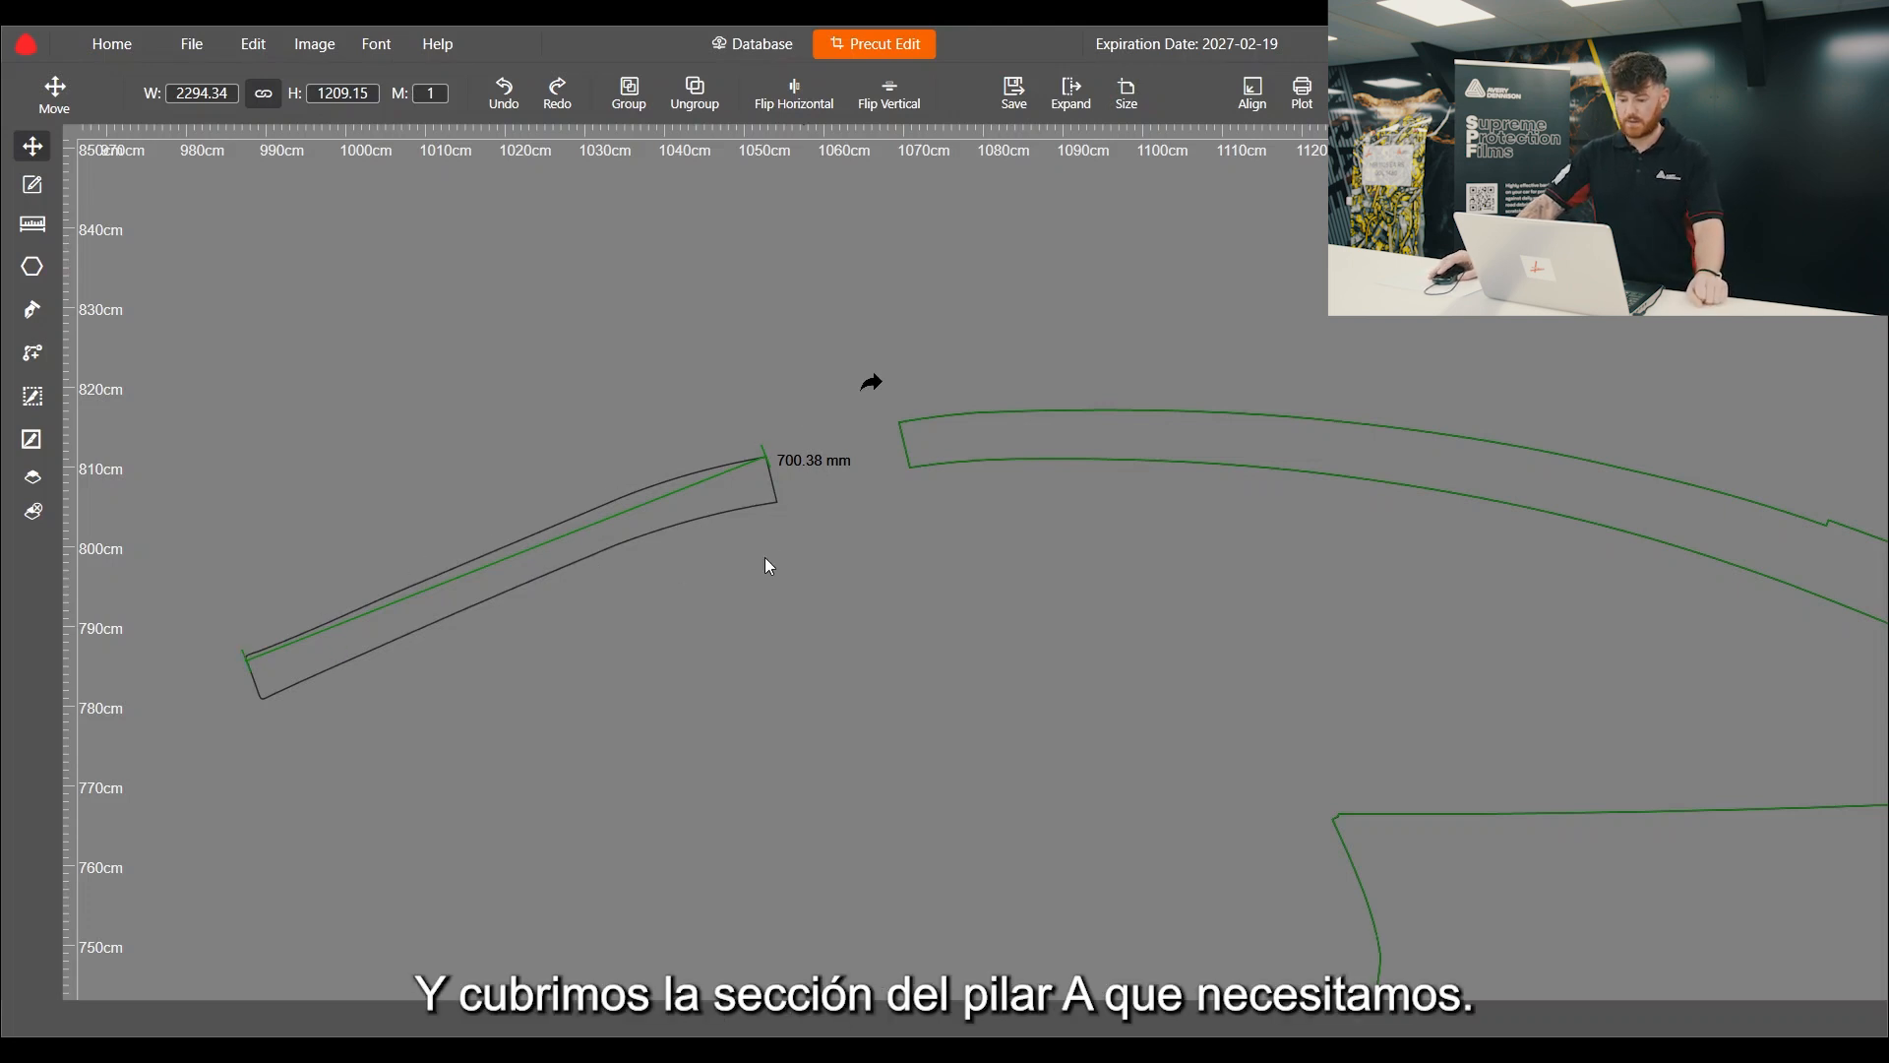
scroll(768, 559, "down", 3)
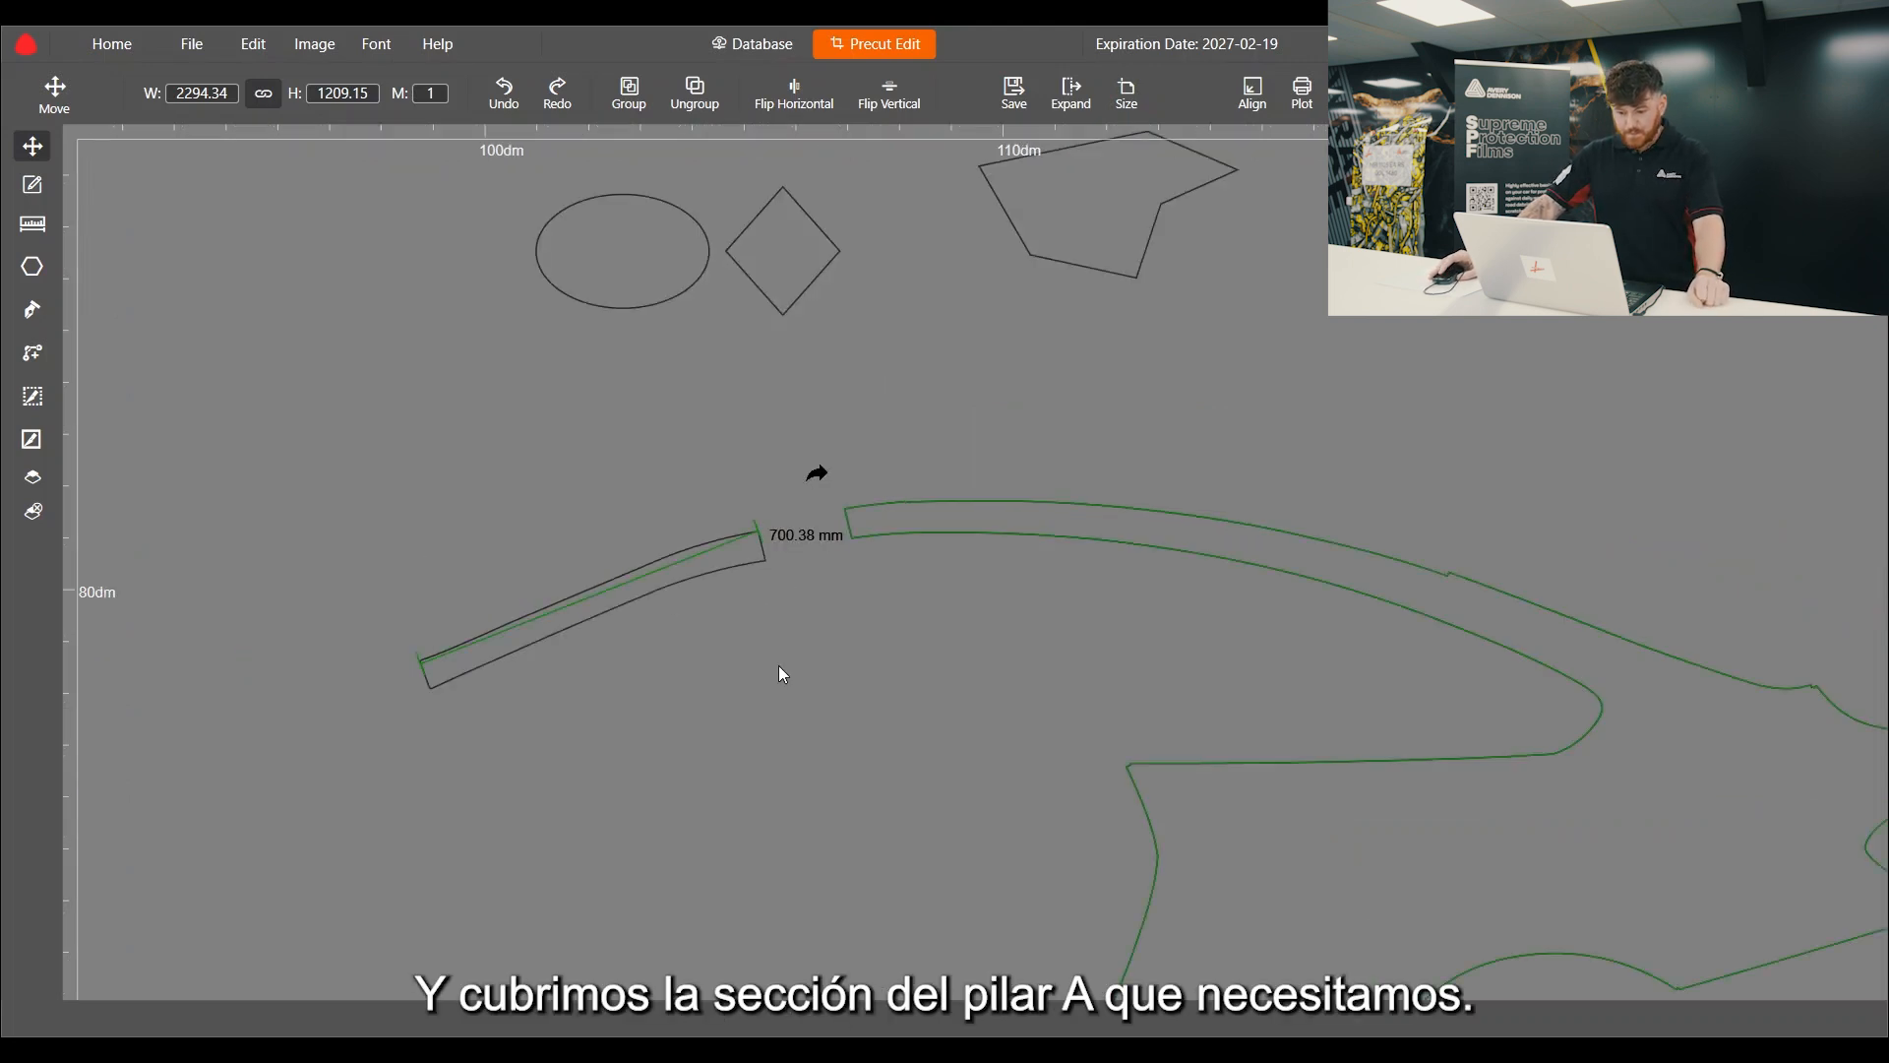
left_click(687, 521)
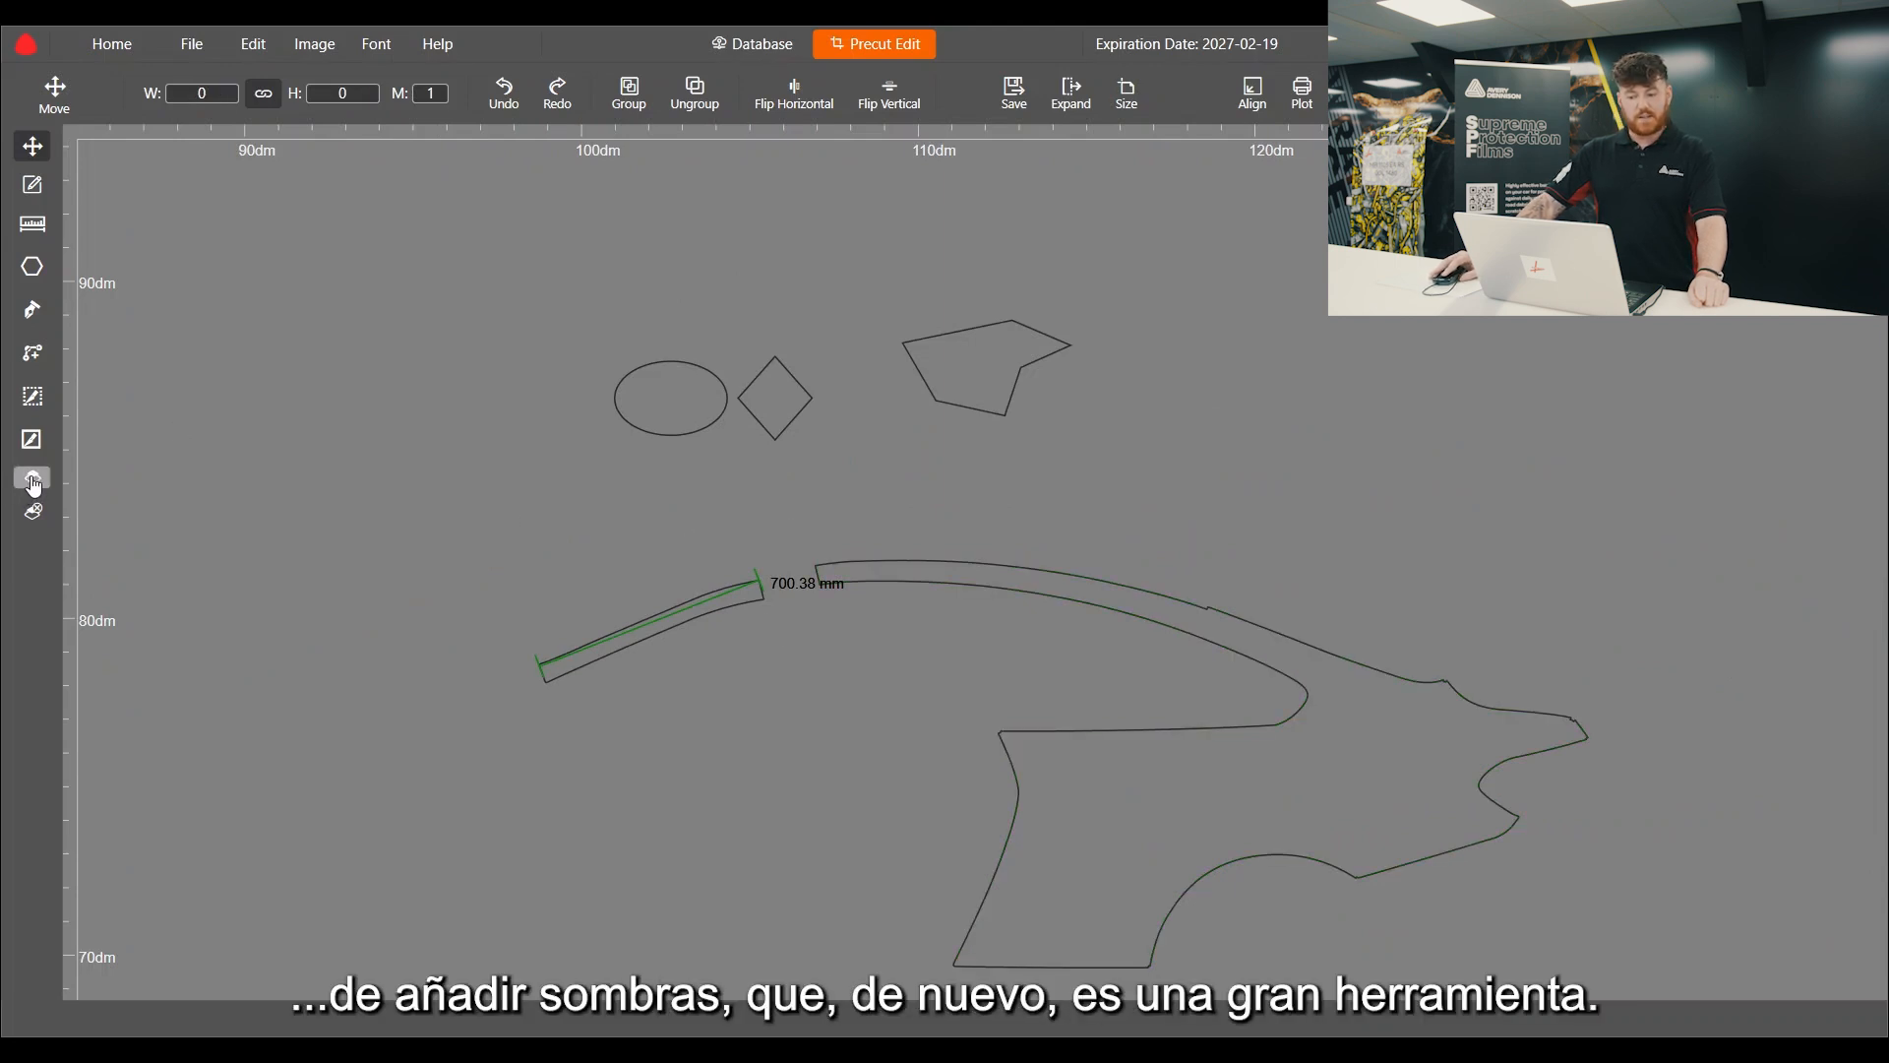
Step: Move the door piece with the handle cutout from the vehicle layout up to the empty area above the separate door panel
scroll(380, 527, "down", 6)
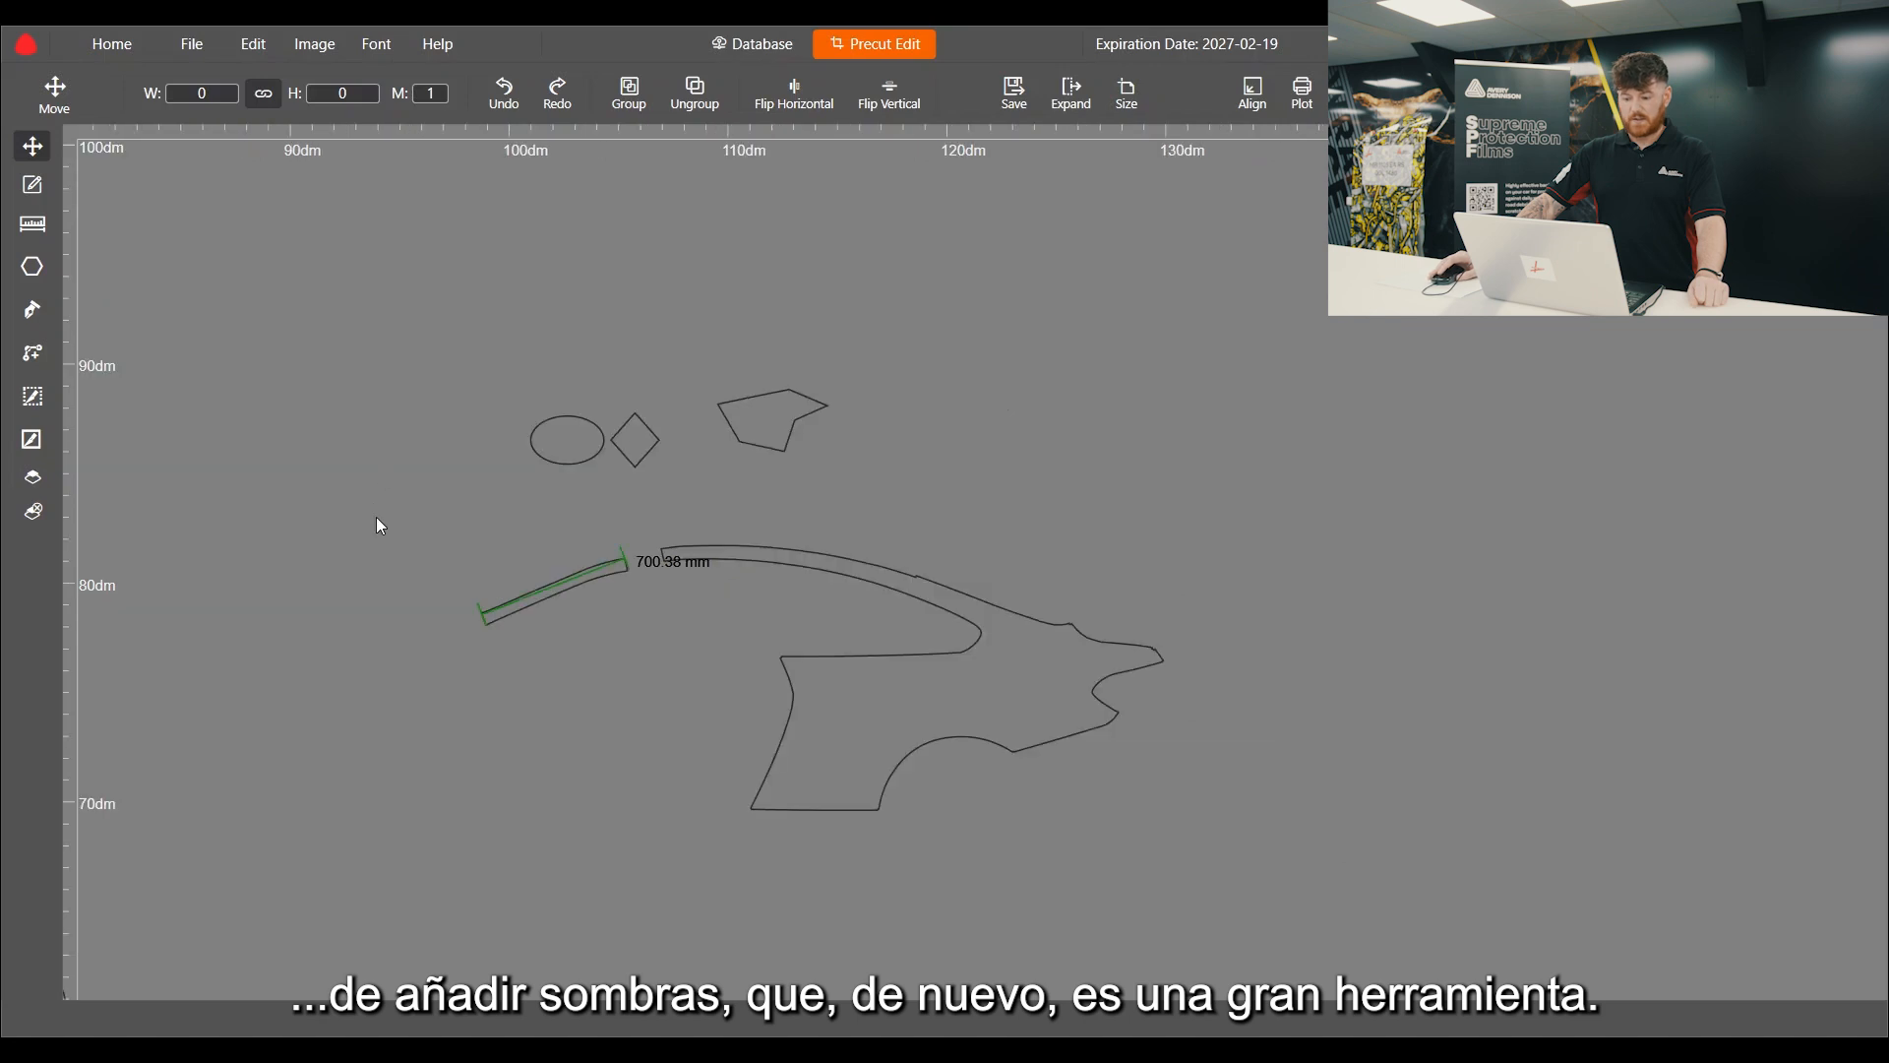
scroll(1031, 535, "down", 2)
scroll(553, 805, "up", 3)
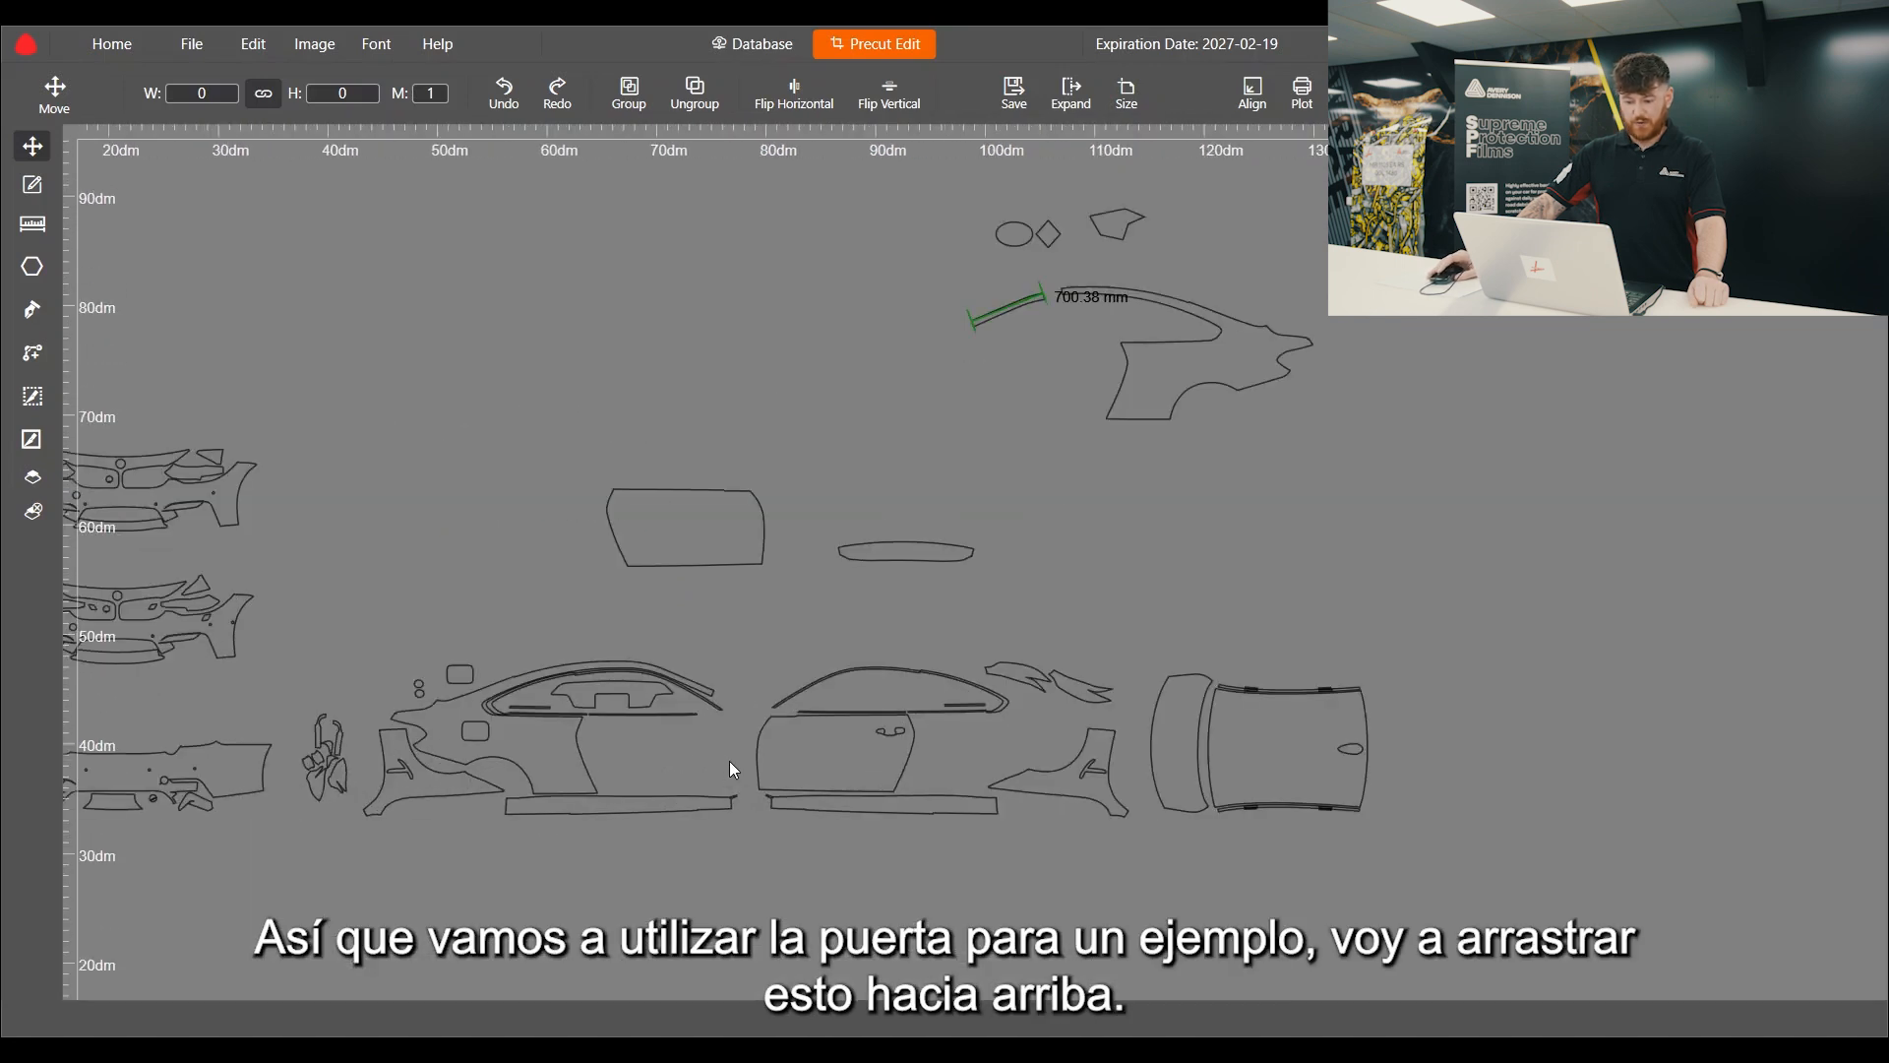
left_click_drag(827, 752, 658, 272)
scroll(650, 197, "up", 4)
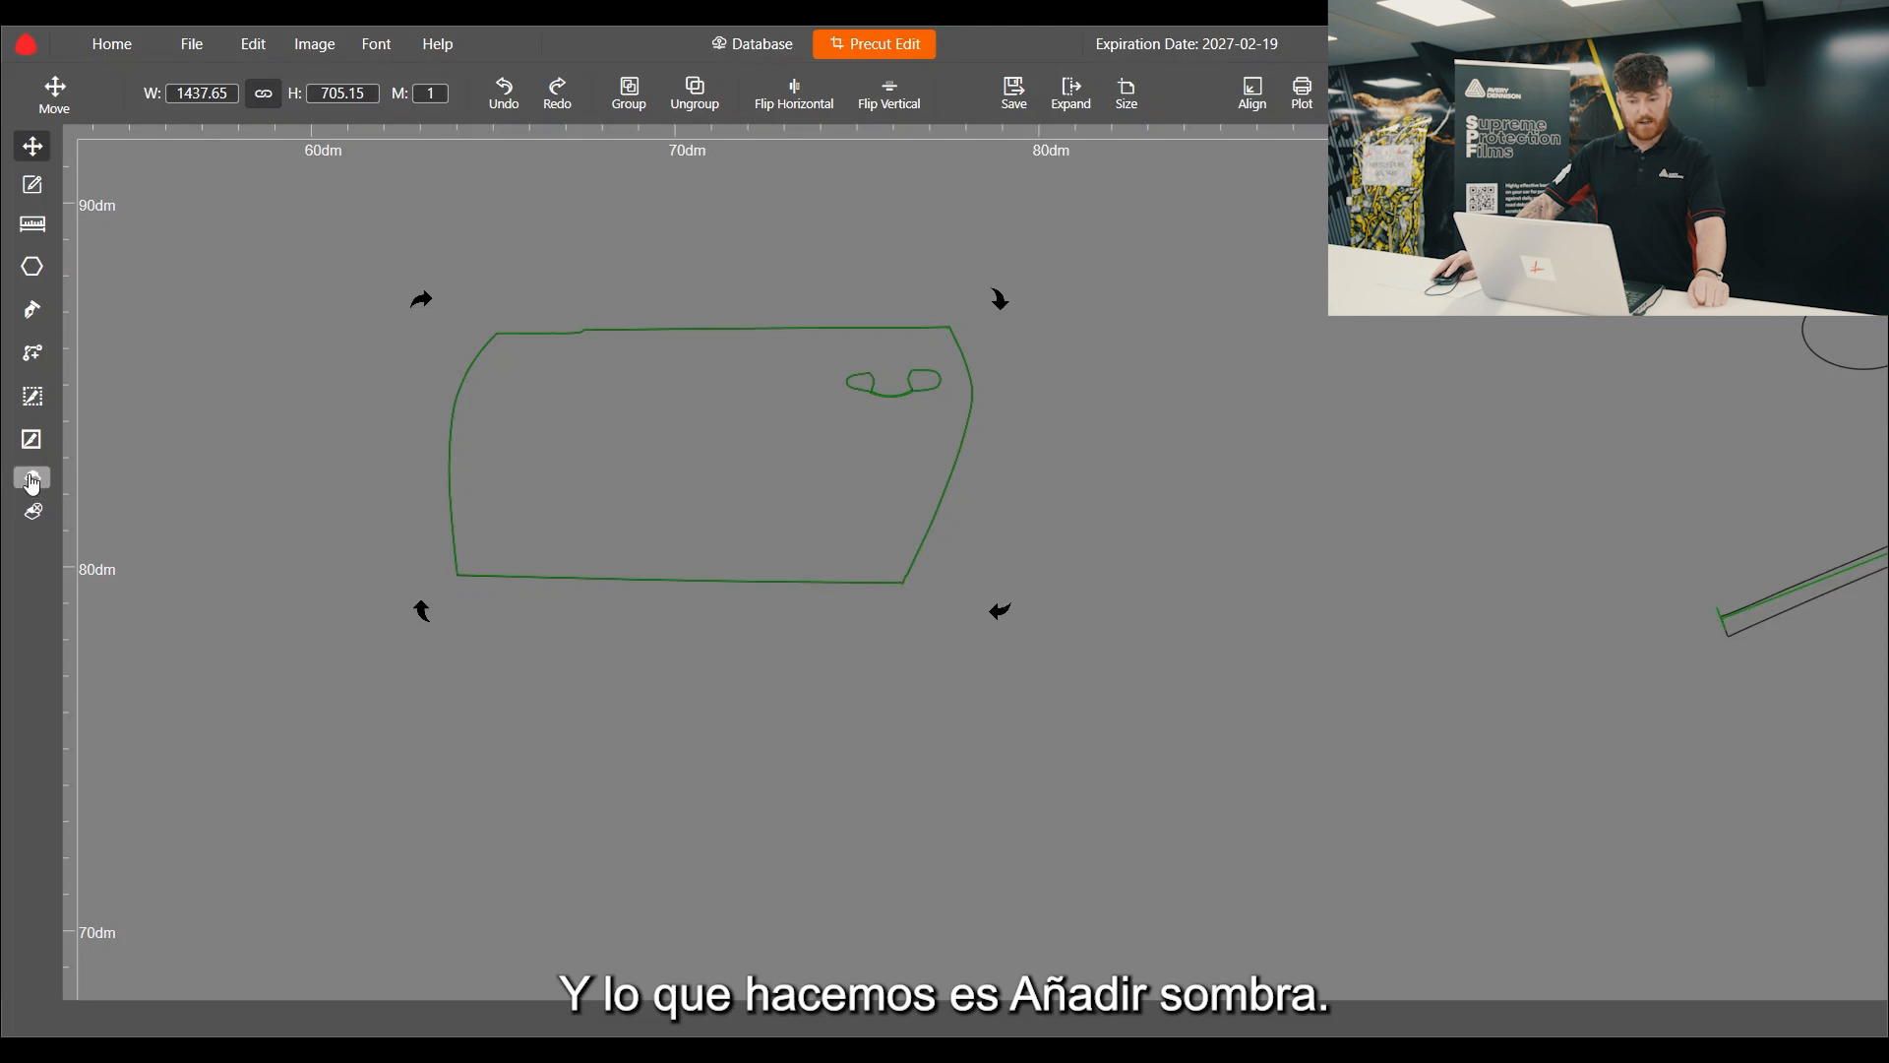
Step: Add a shadow to the door piece, offset the door from the shadow outline, and move it back over the outline
left_click(32, 479)
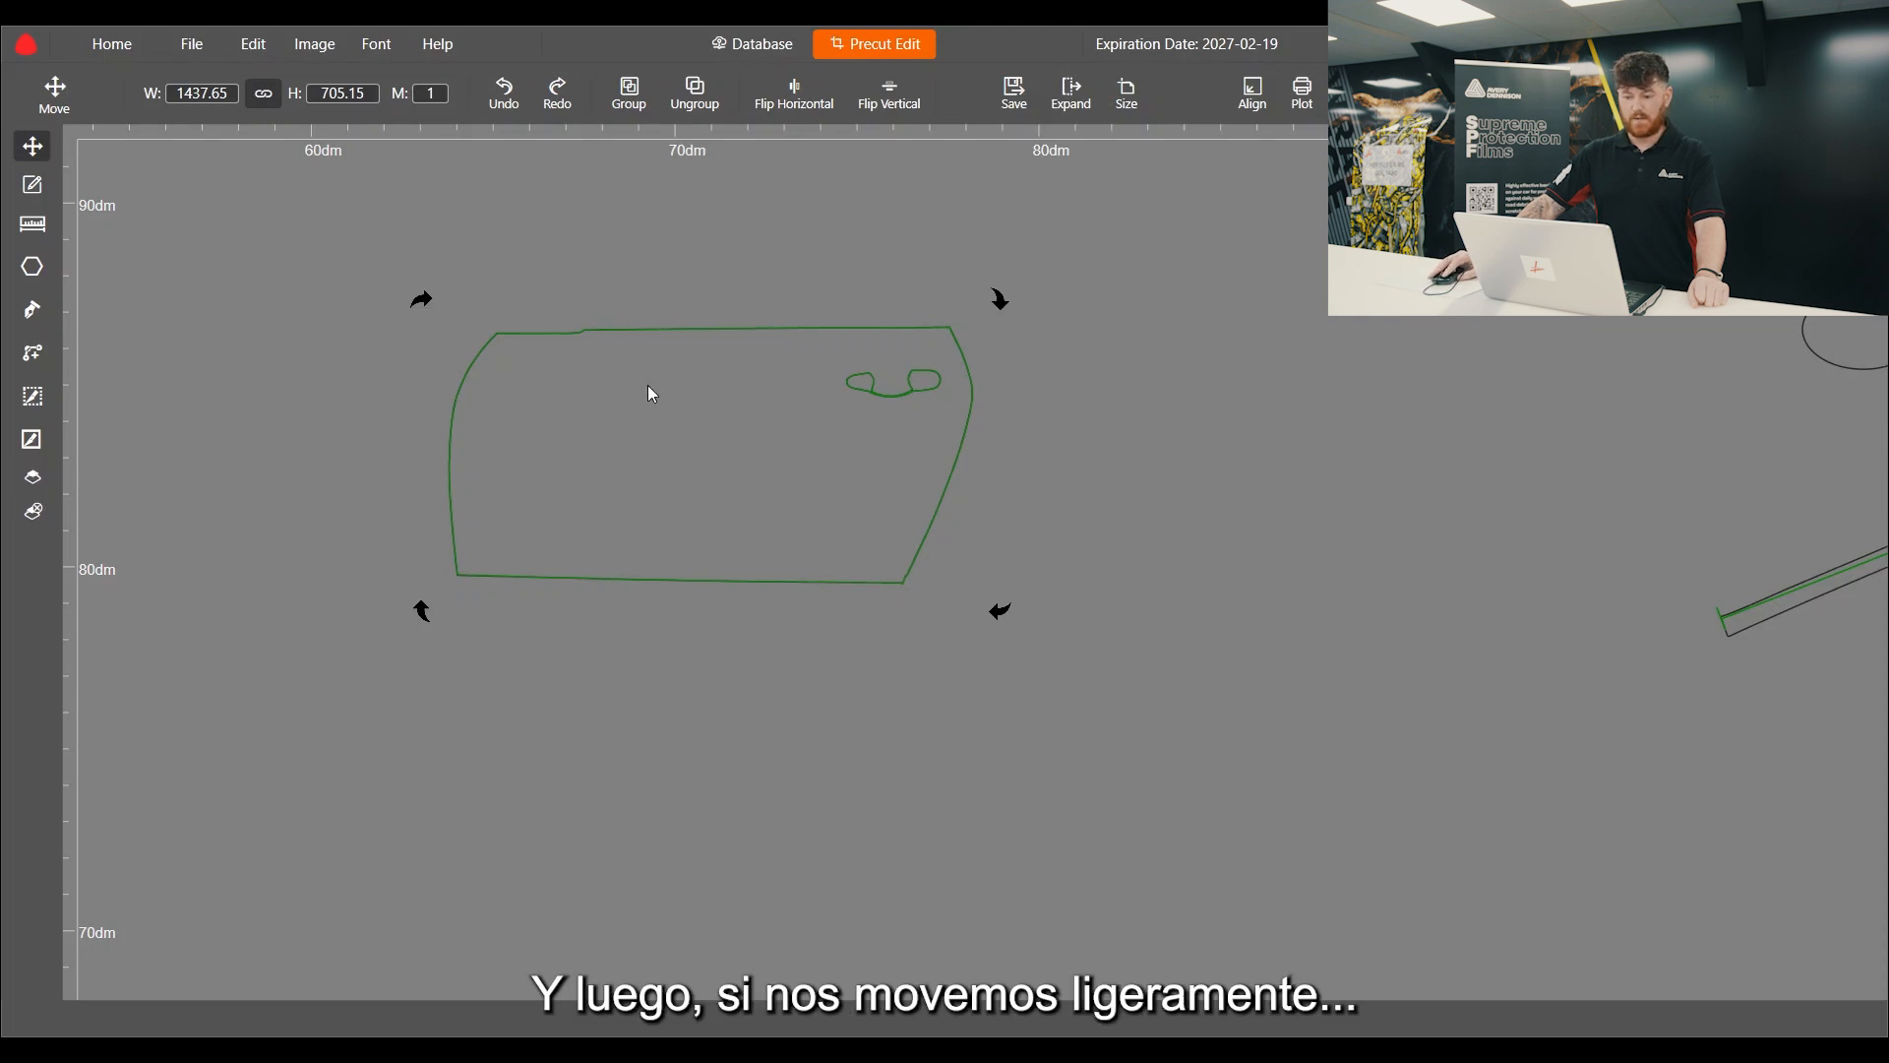
left_click_drag(650, 411, 705, 456)
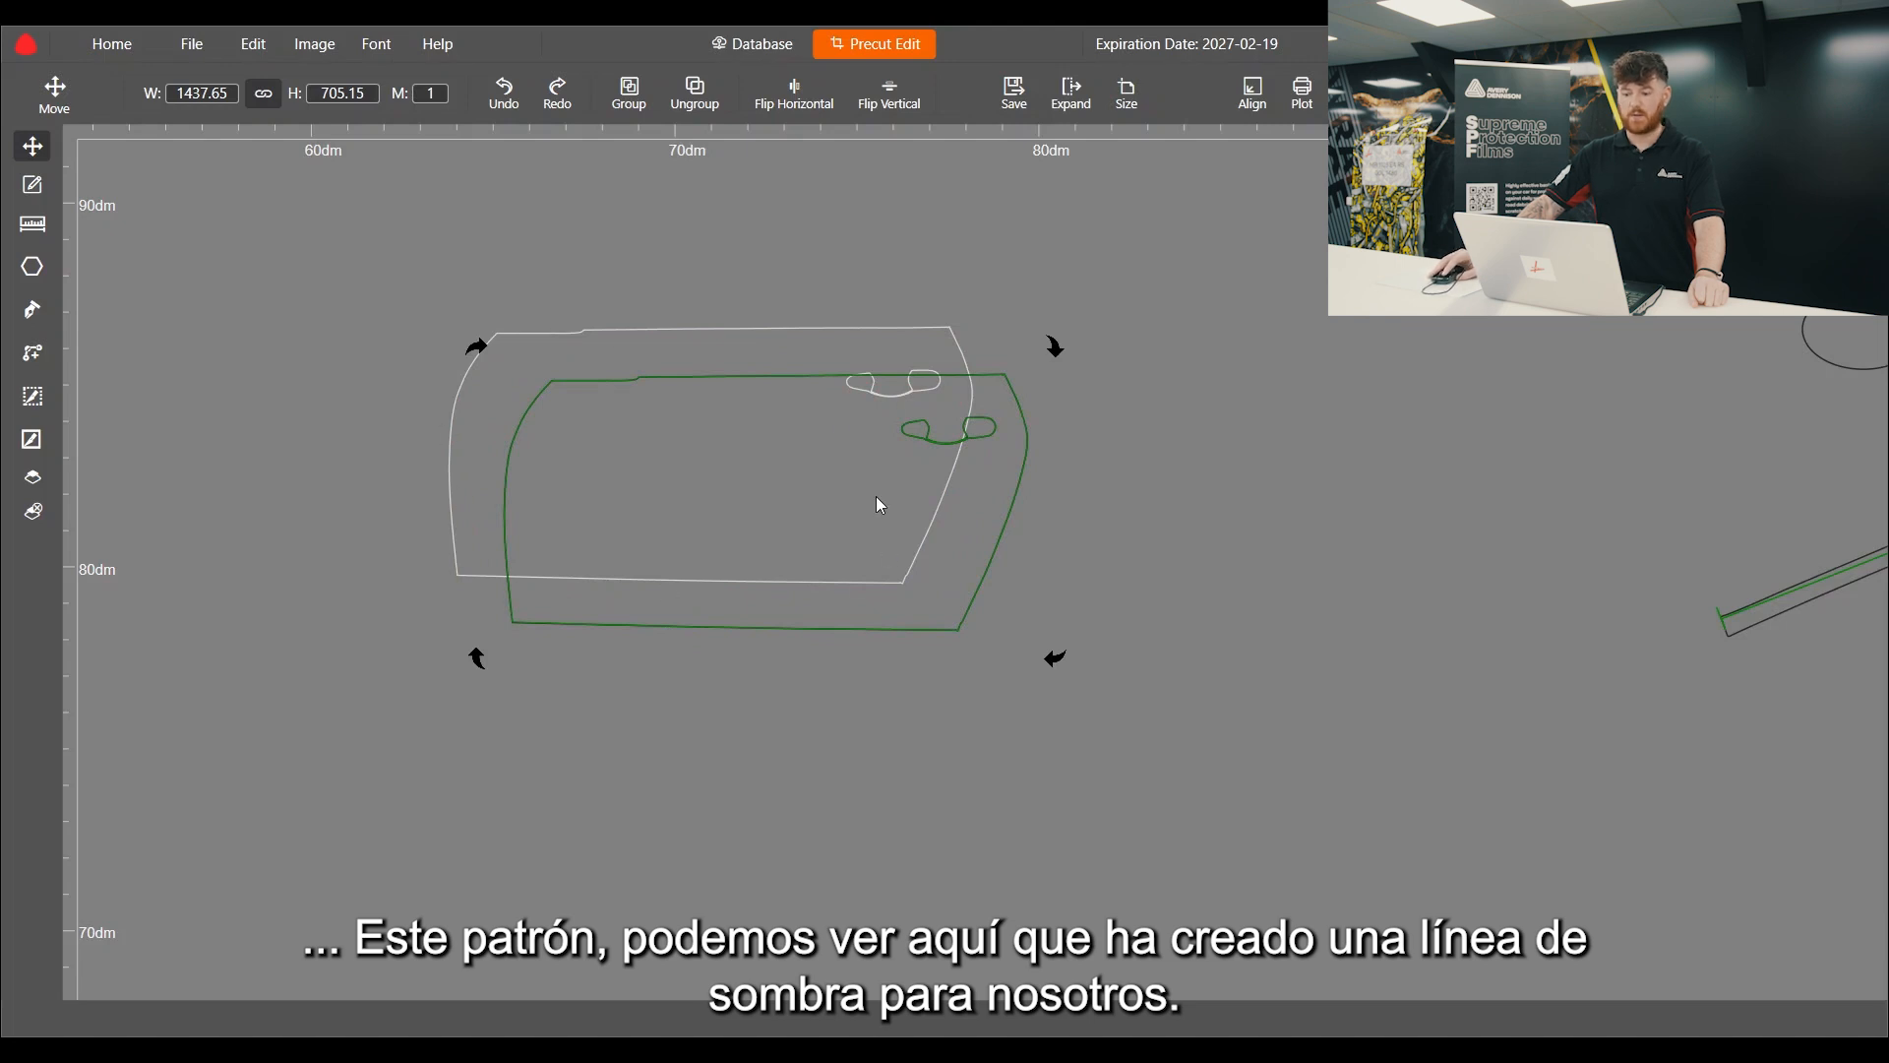
left_click_drag(818, 488, 764, 459)
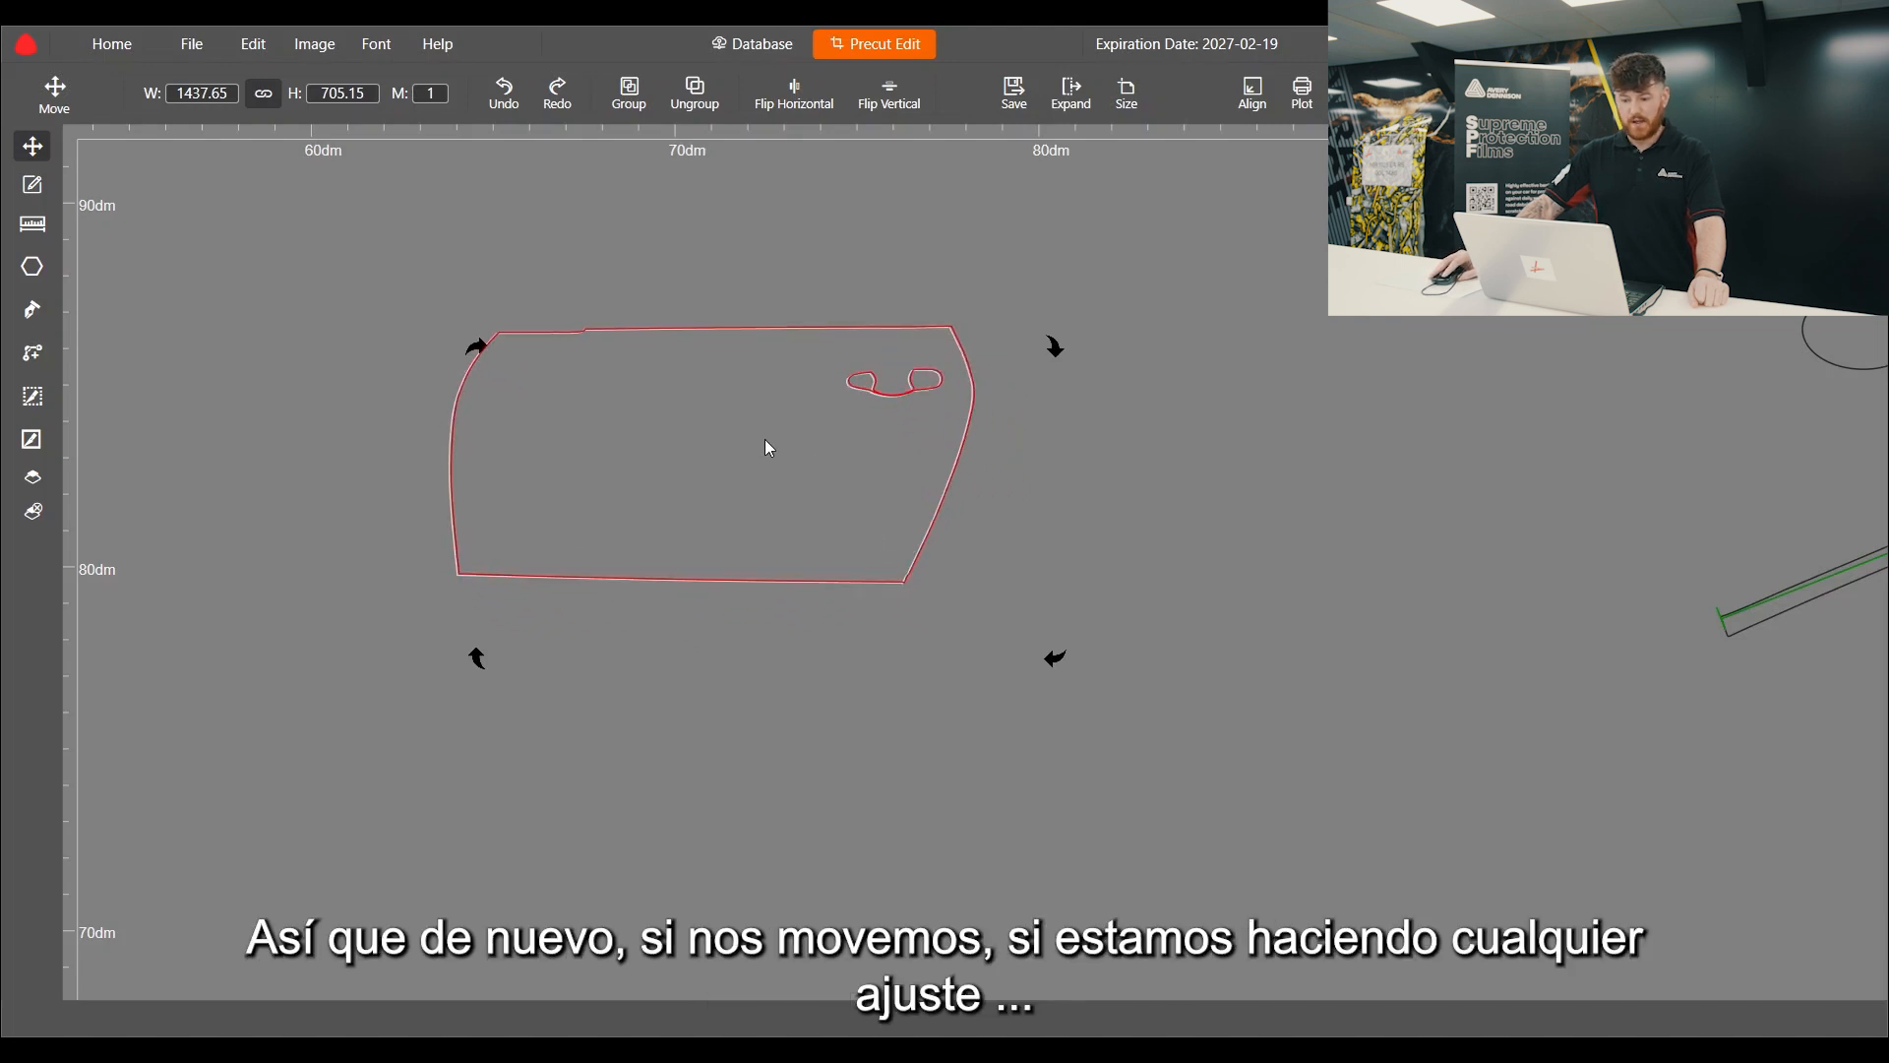
Step: Delete all the points of the handle cutout from the door piece lying over the shadow outline
left_click(966, 404)
scroll(897, 398, "up", 3)
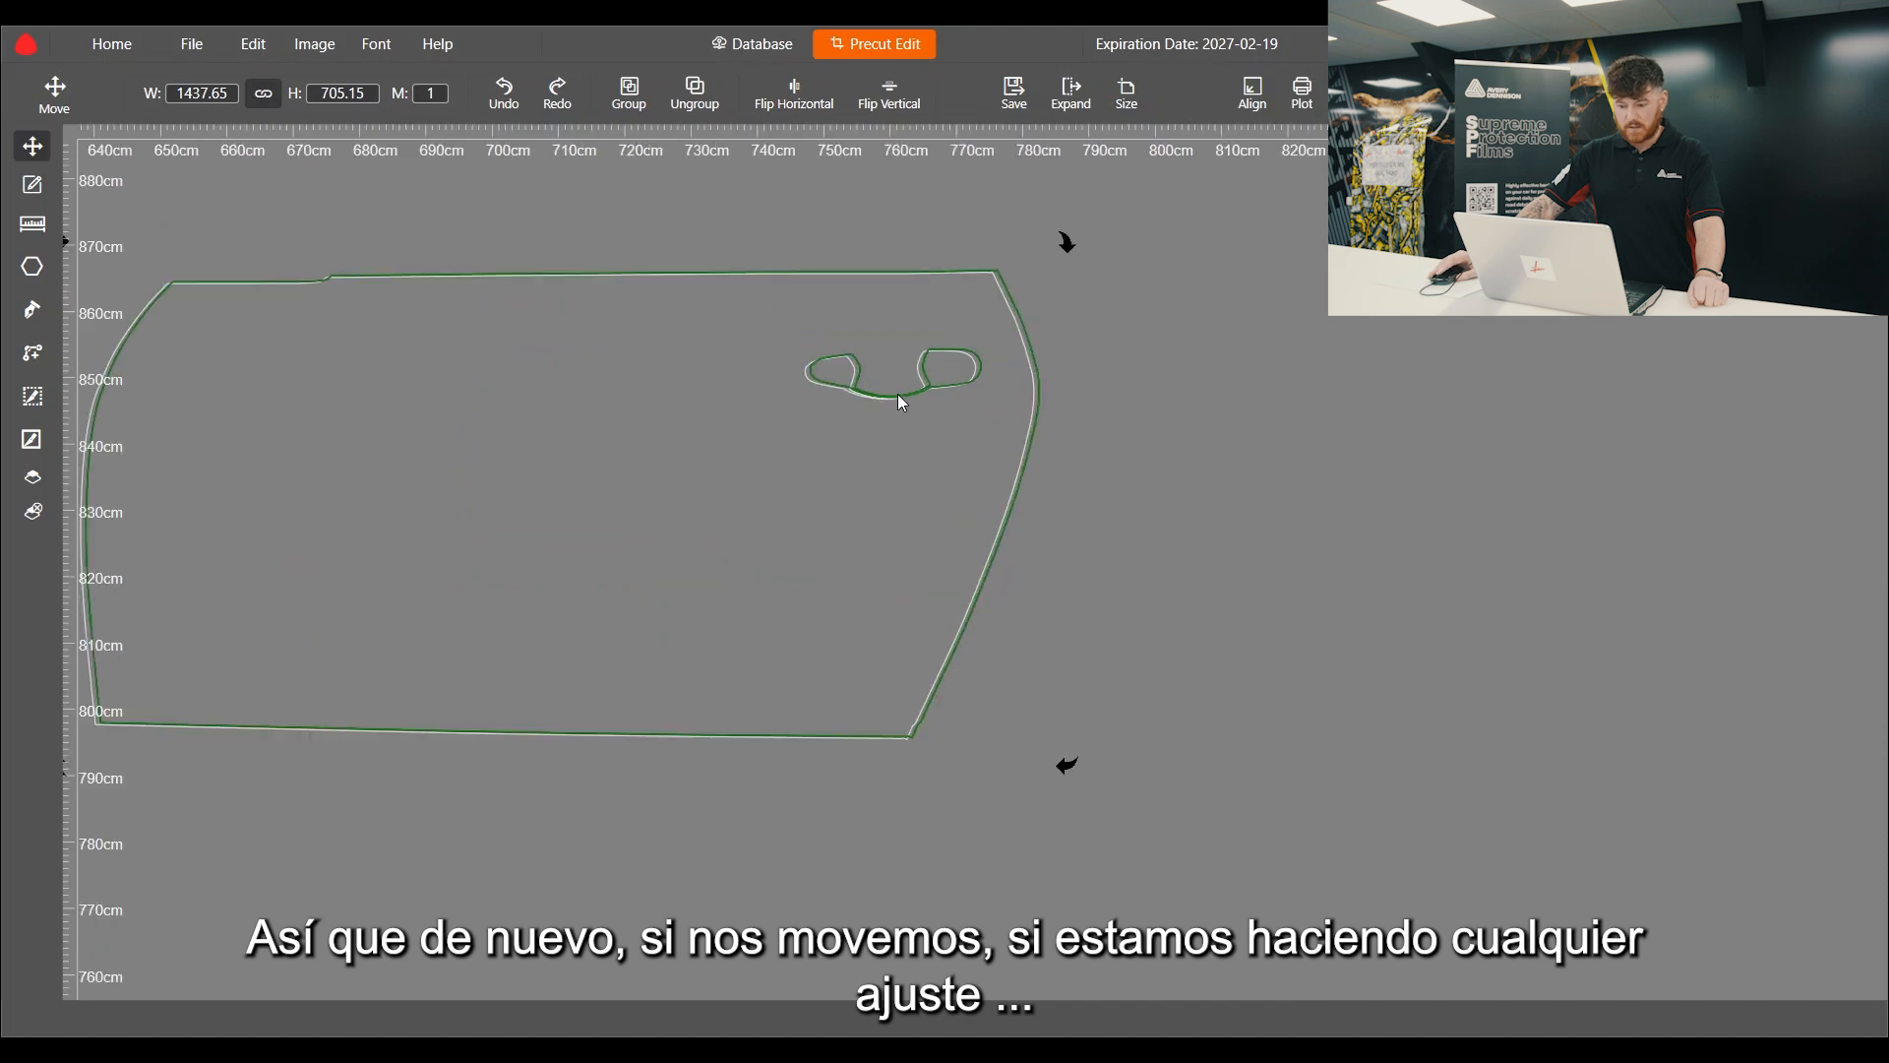
left_click(30, 191)
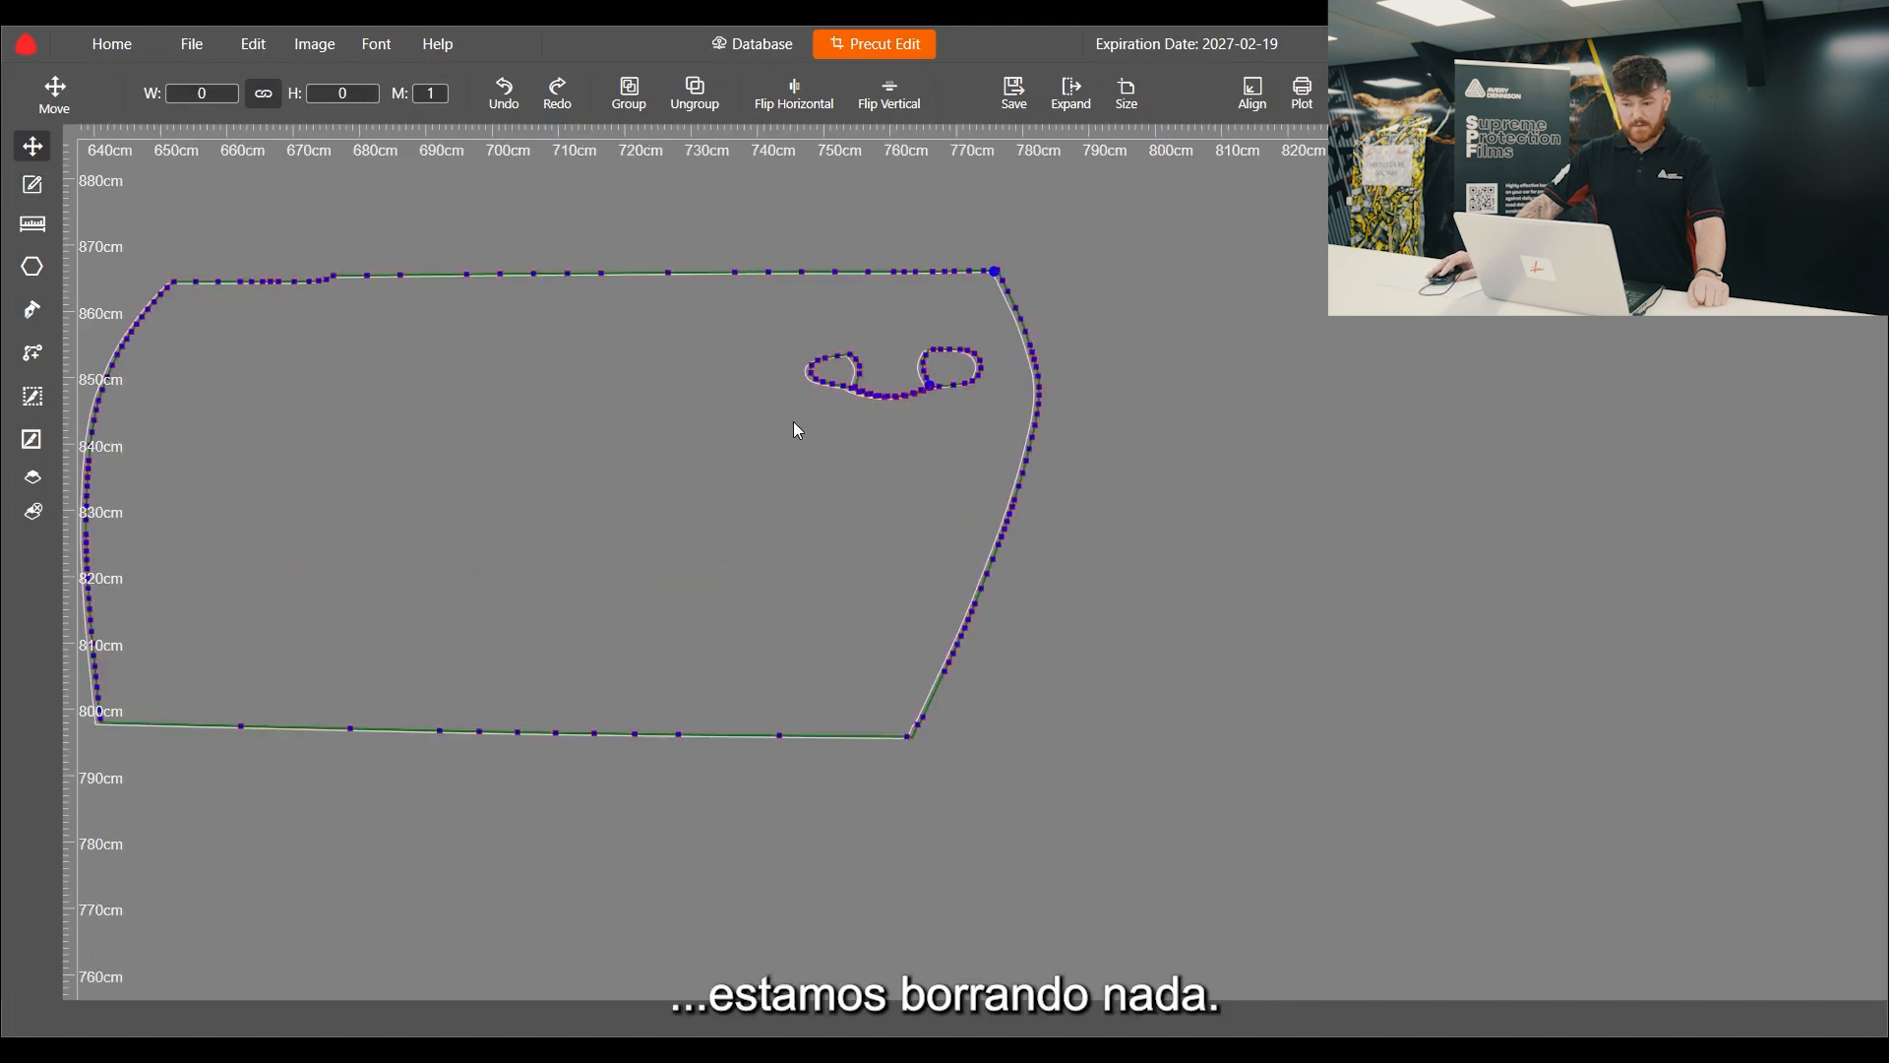
left_click_drag(765, 330, 990, 413)
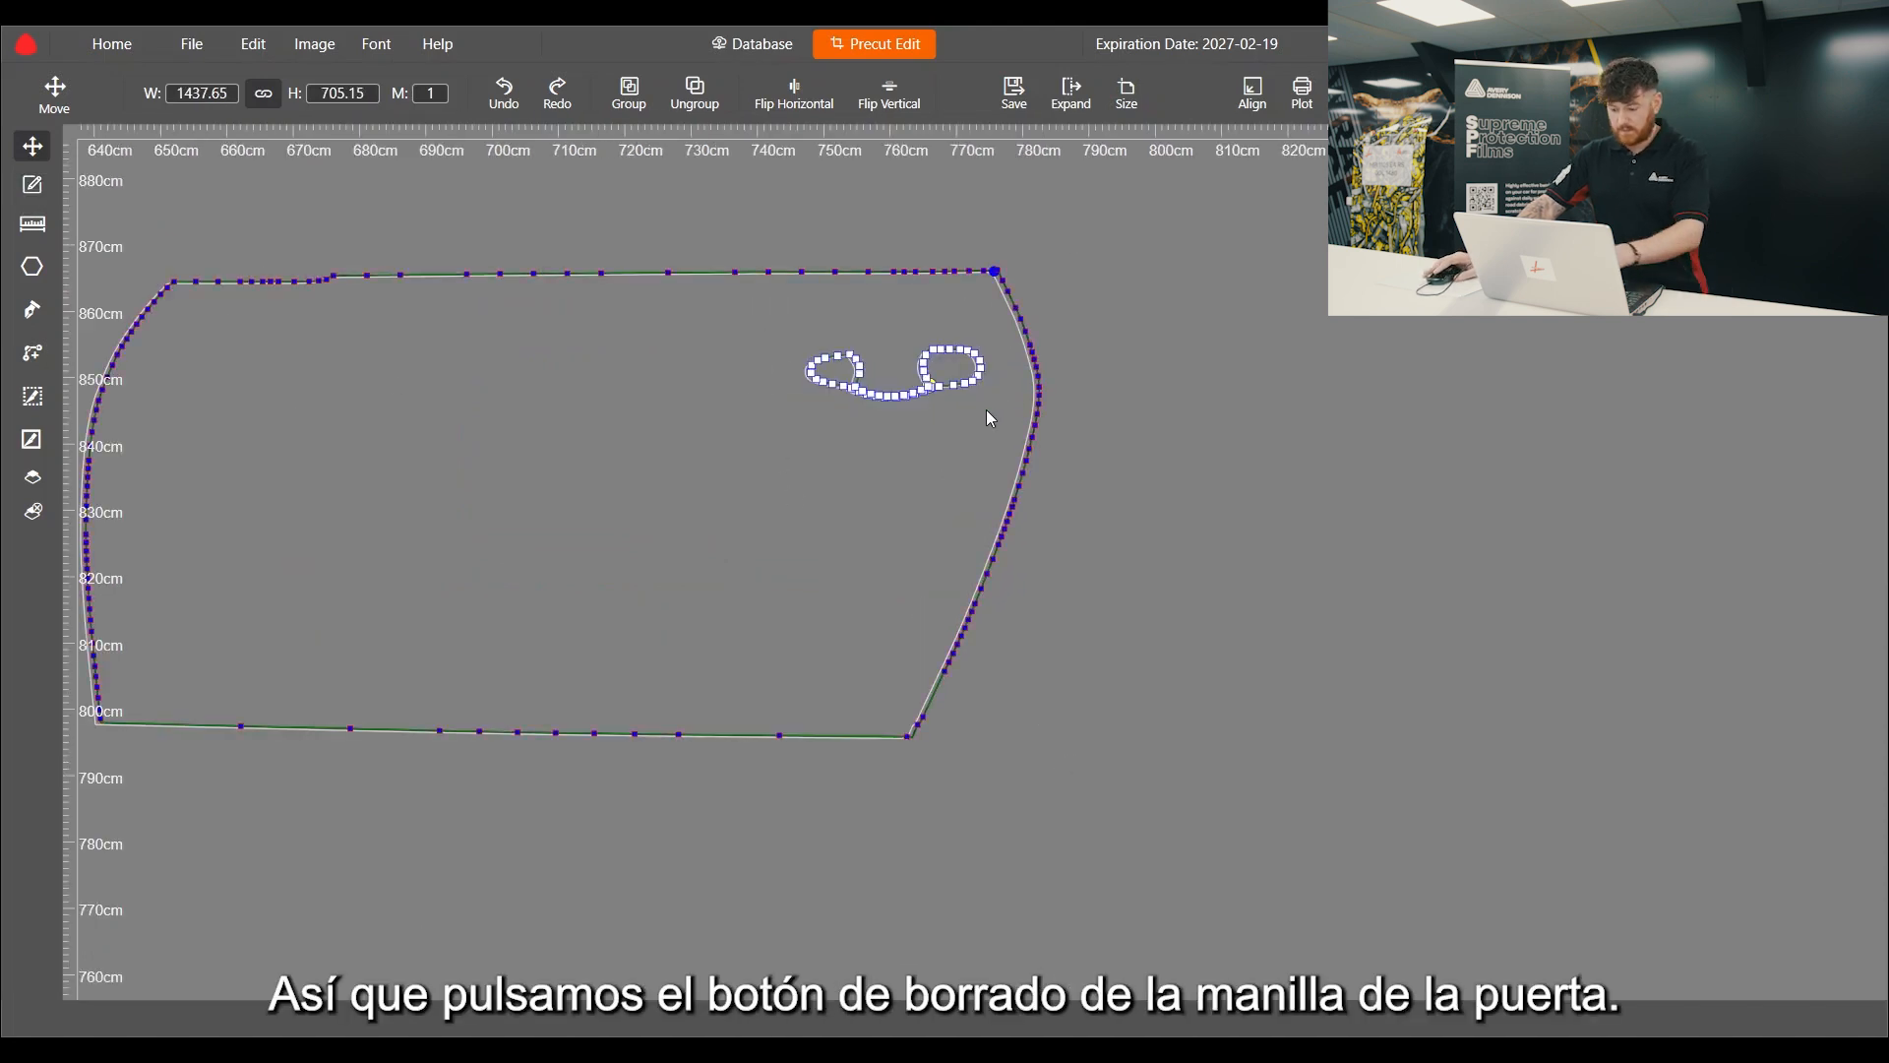
key("Delete")
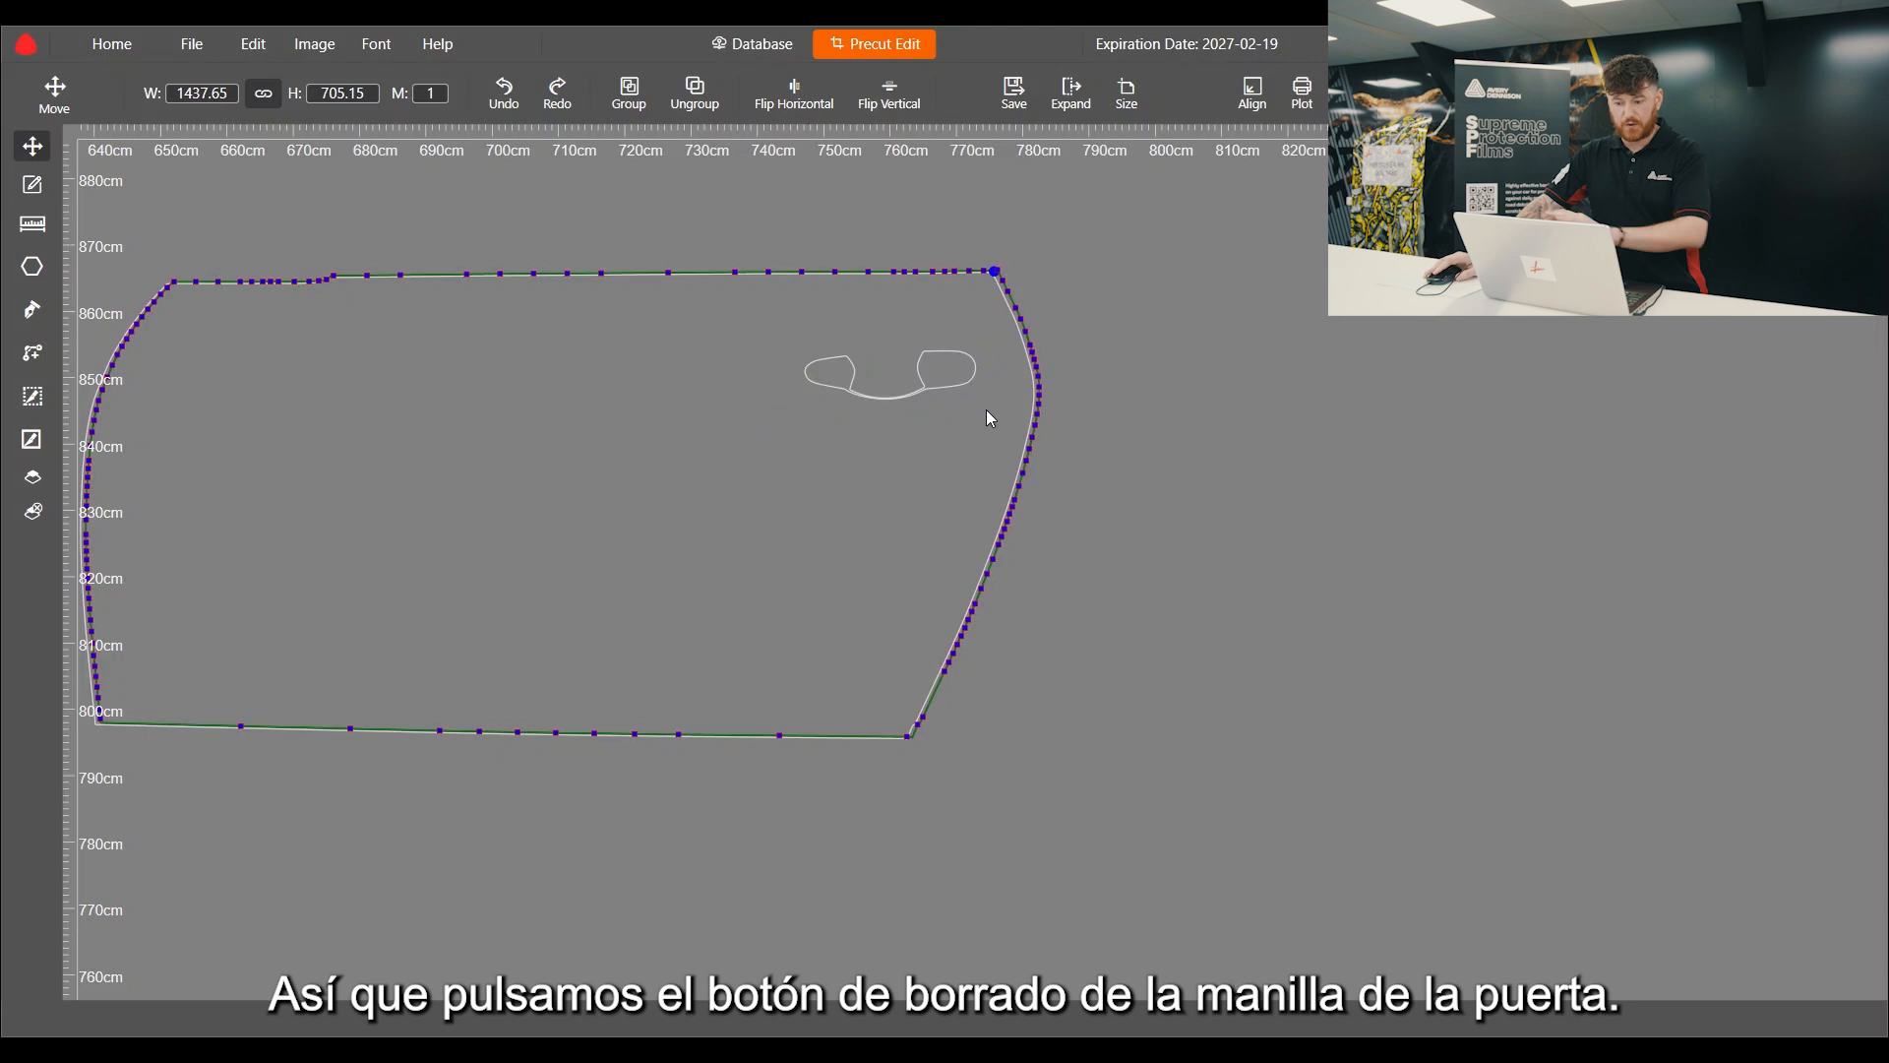
Step: Stretch the door piece's rear edge about 56 cm to the right beyond its shadow outline, and clear the shadow
left_click_drag(880, 233, 1161, 801)
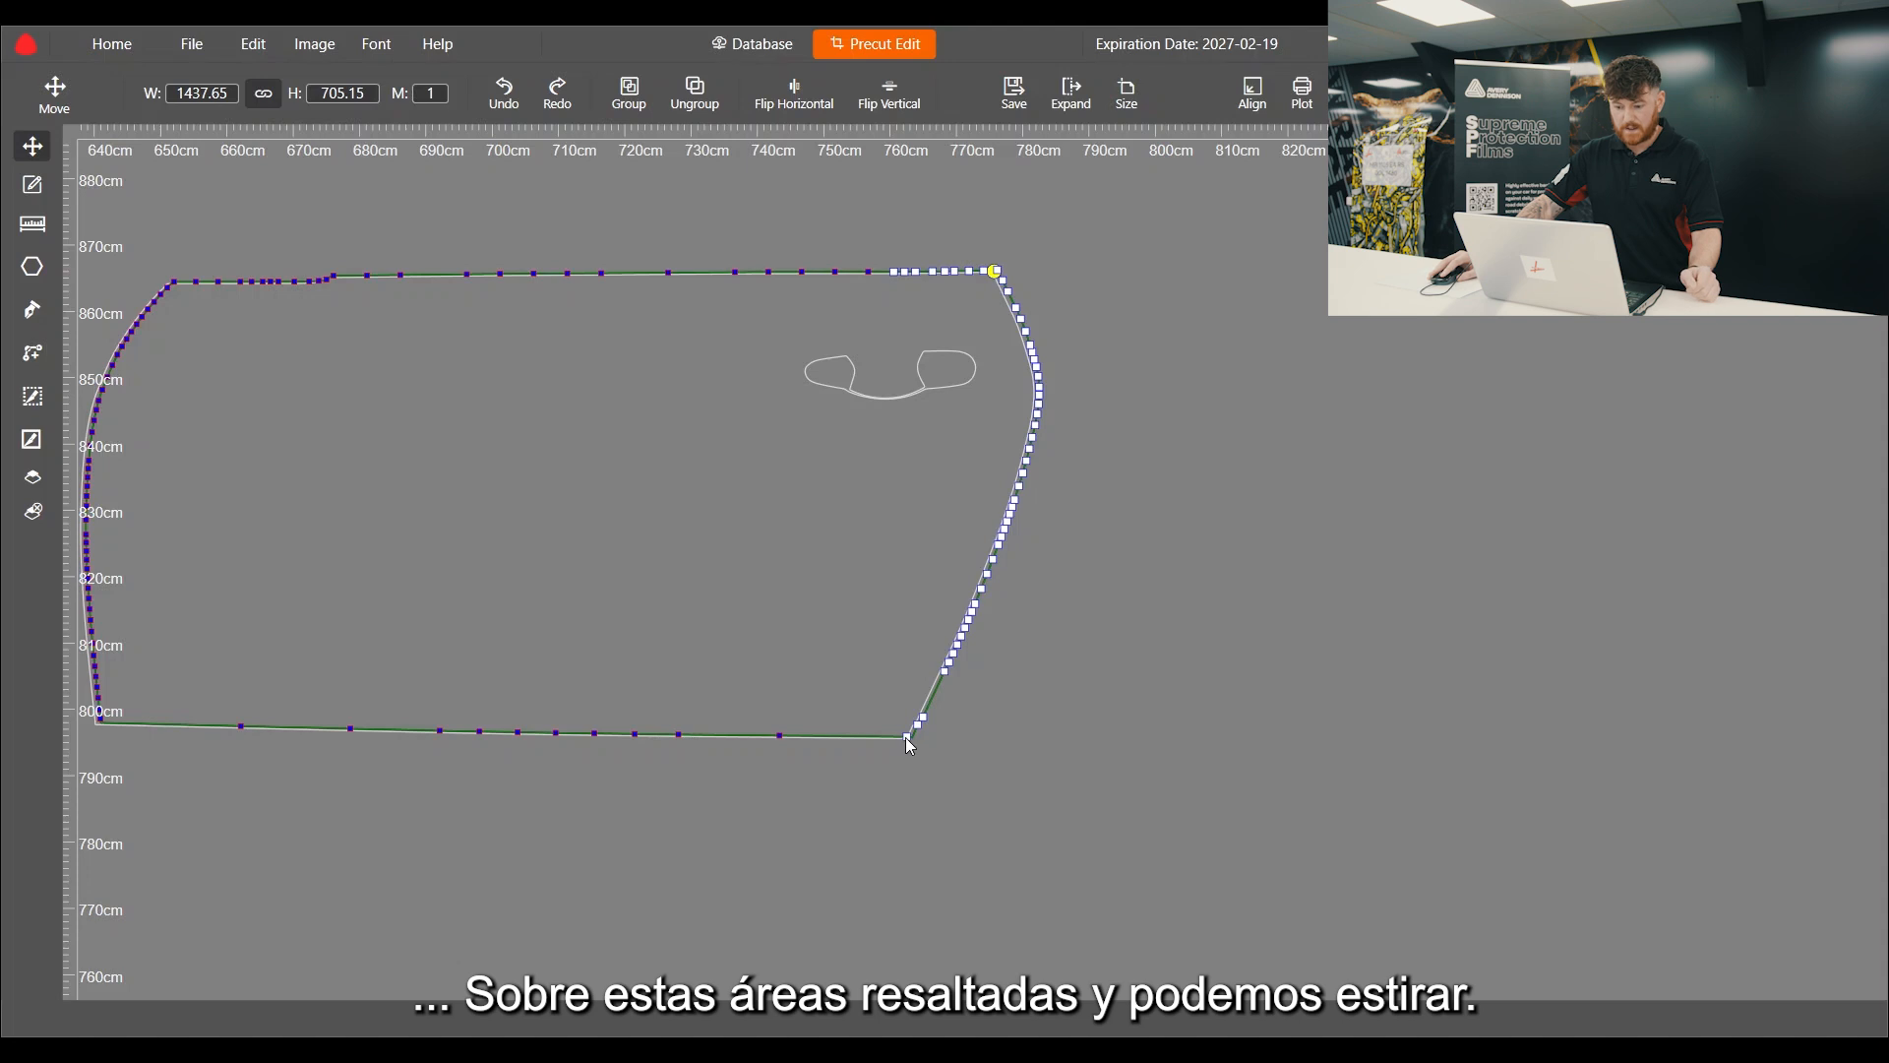
left_click_drag(906, 736, 1279, 740)
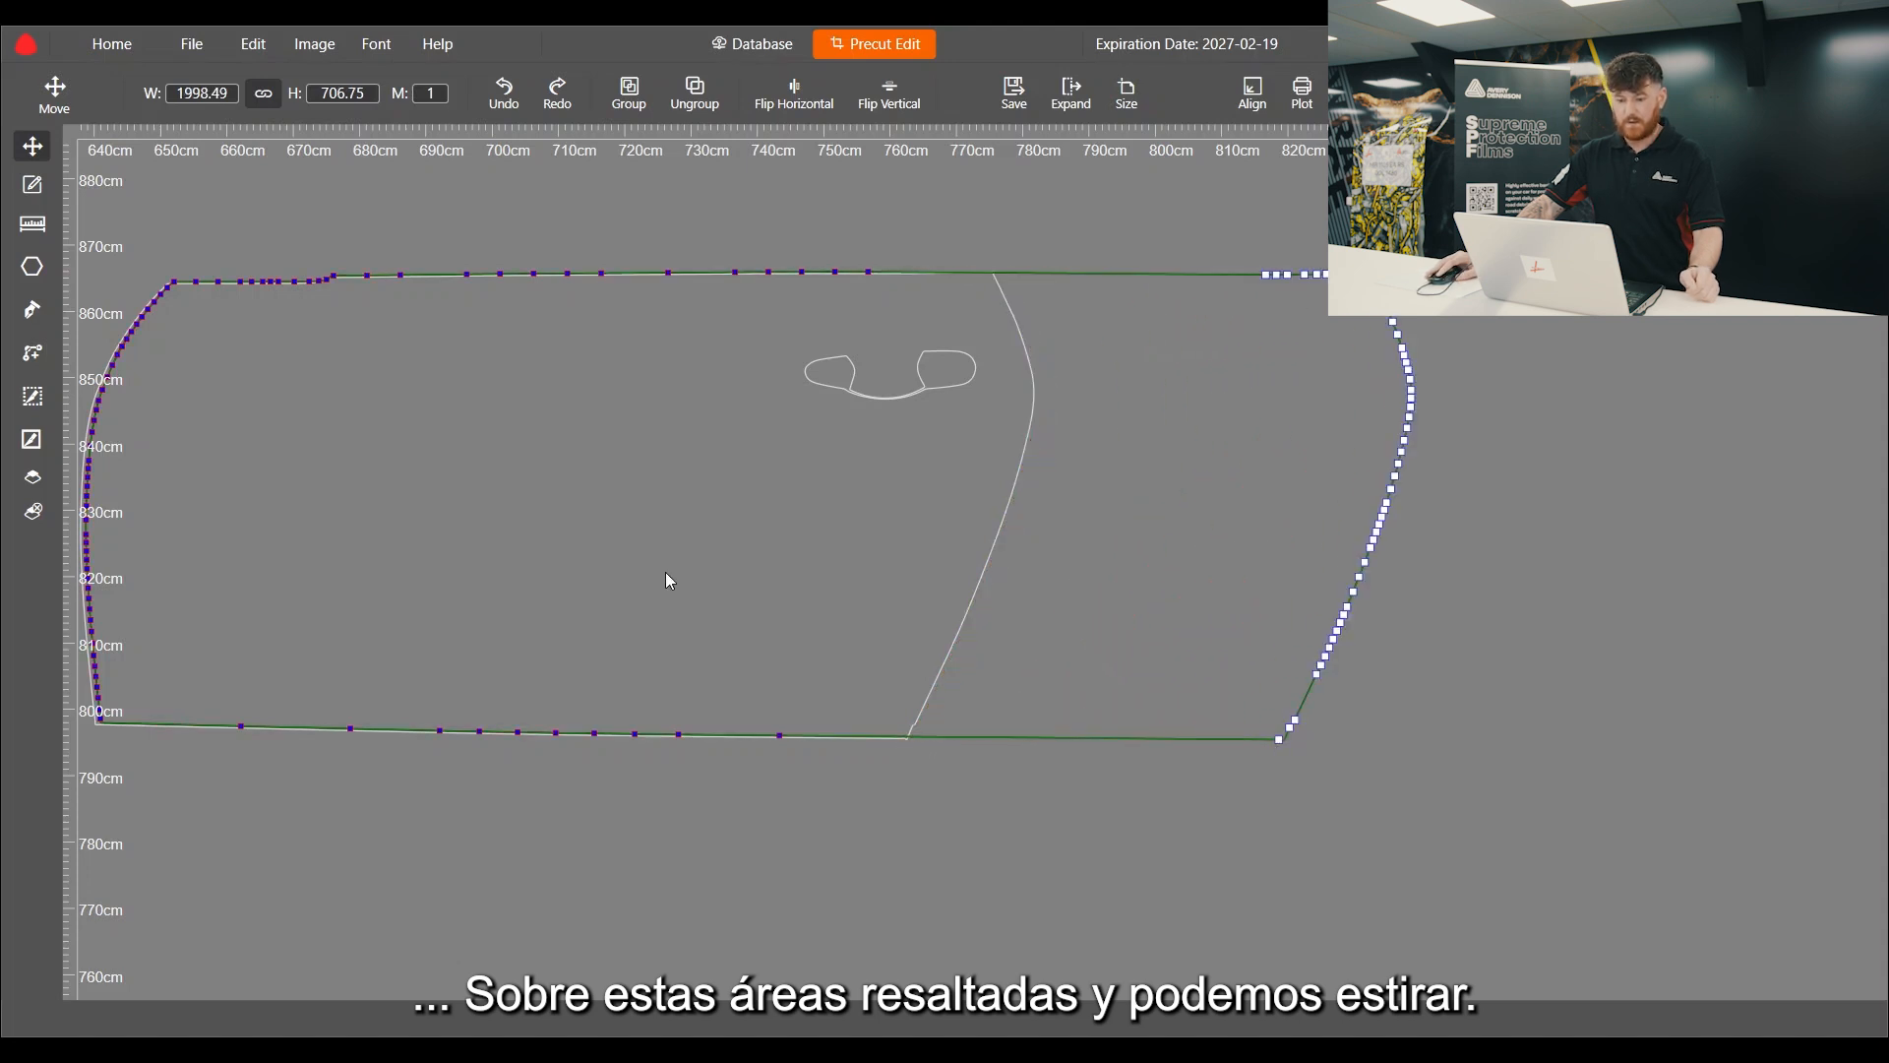
left_click(761, 494)
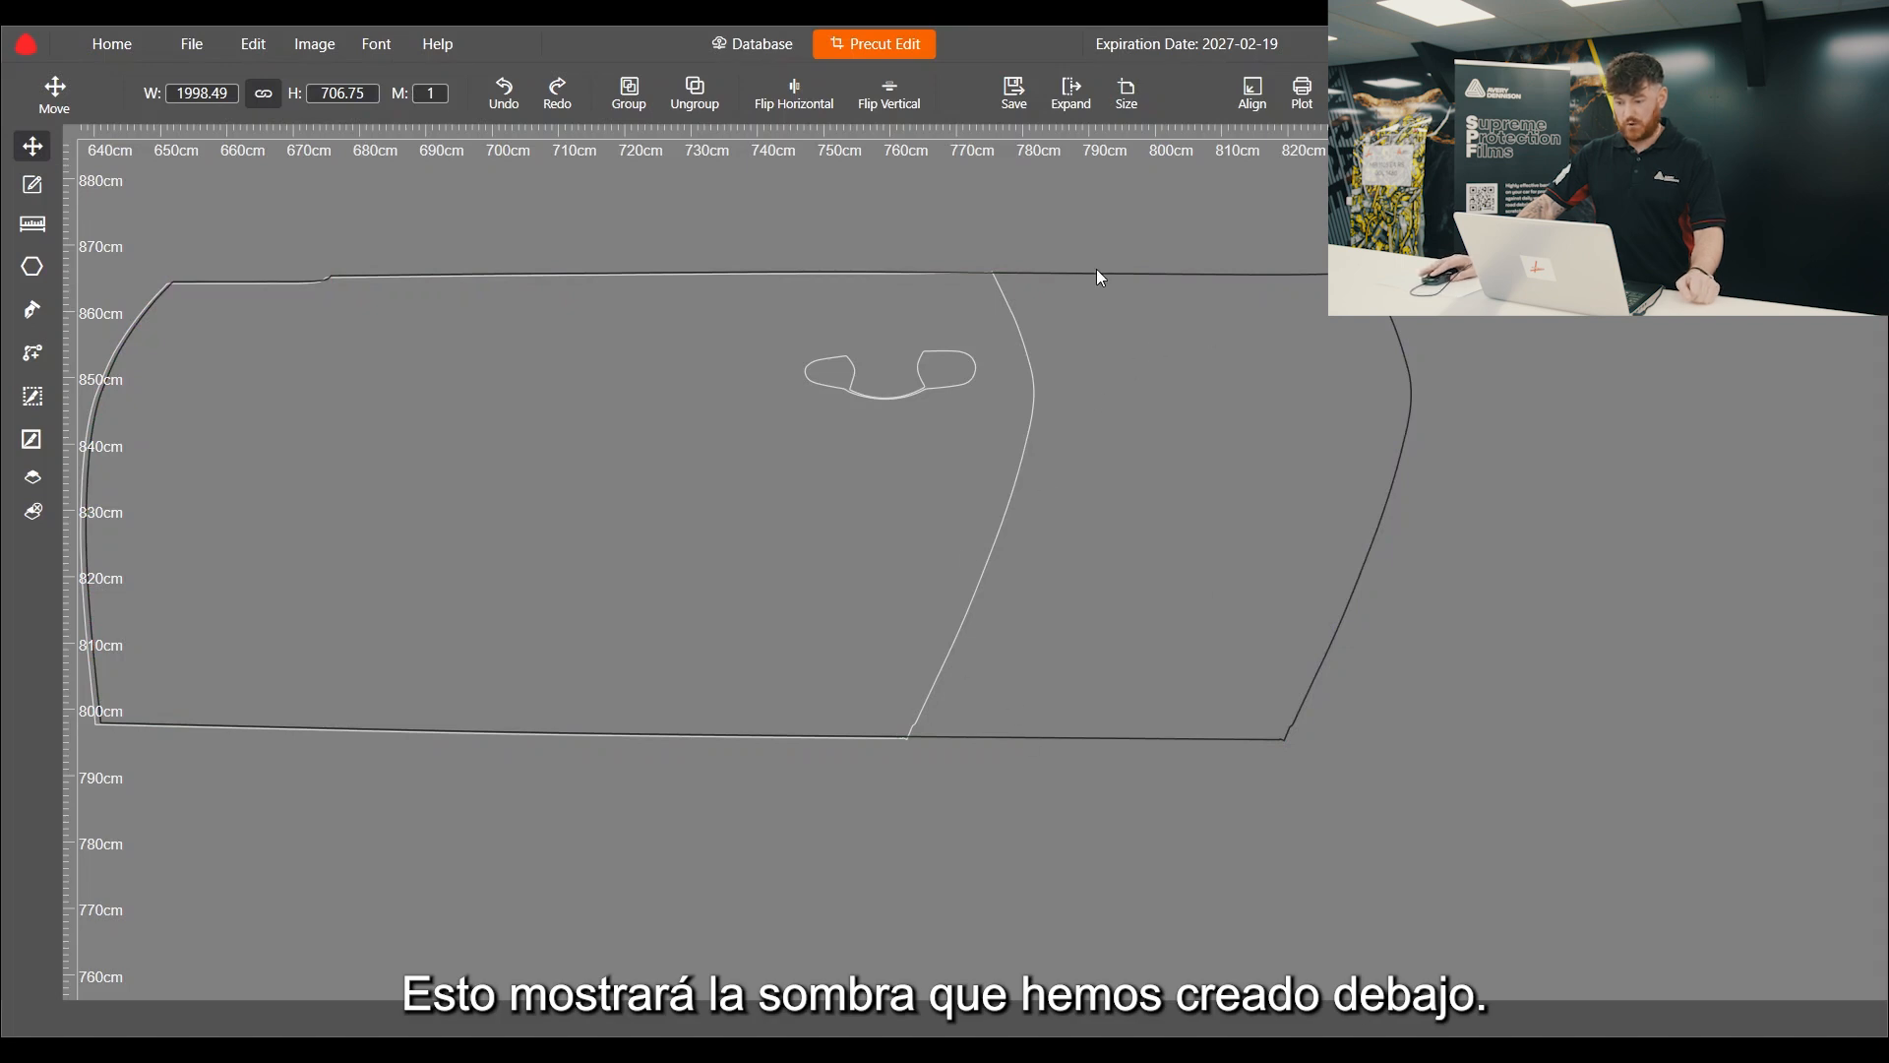
scroll(939, 741, "down", 2)
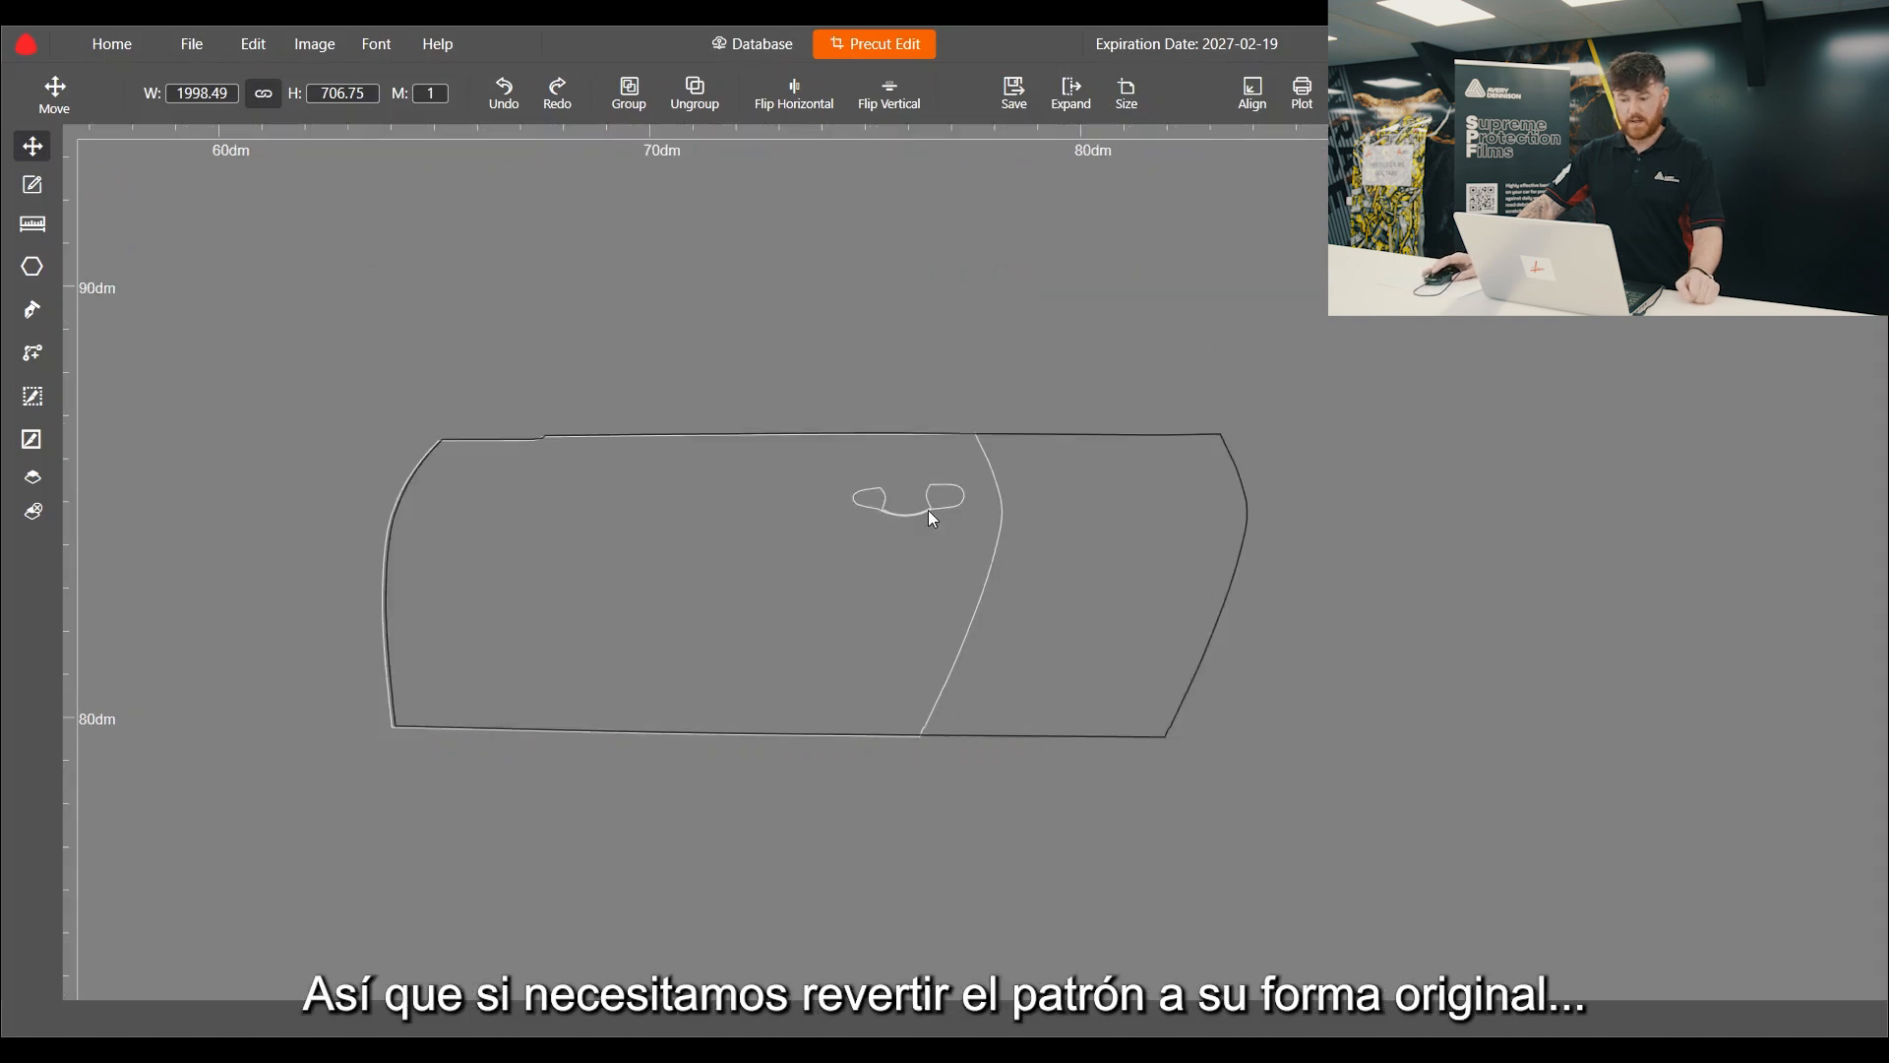
scroll(985, 446, "up", 2)
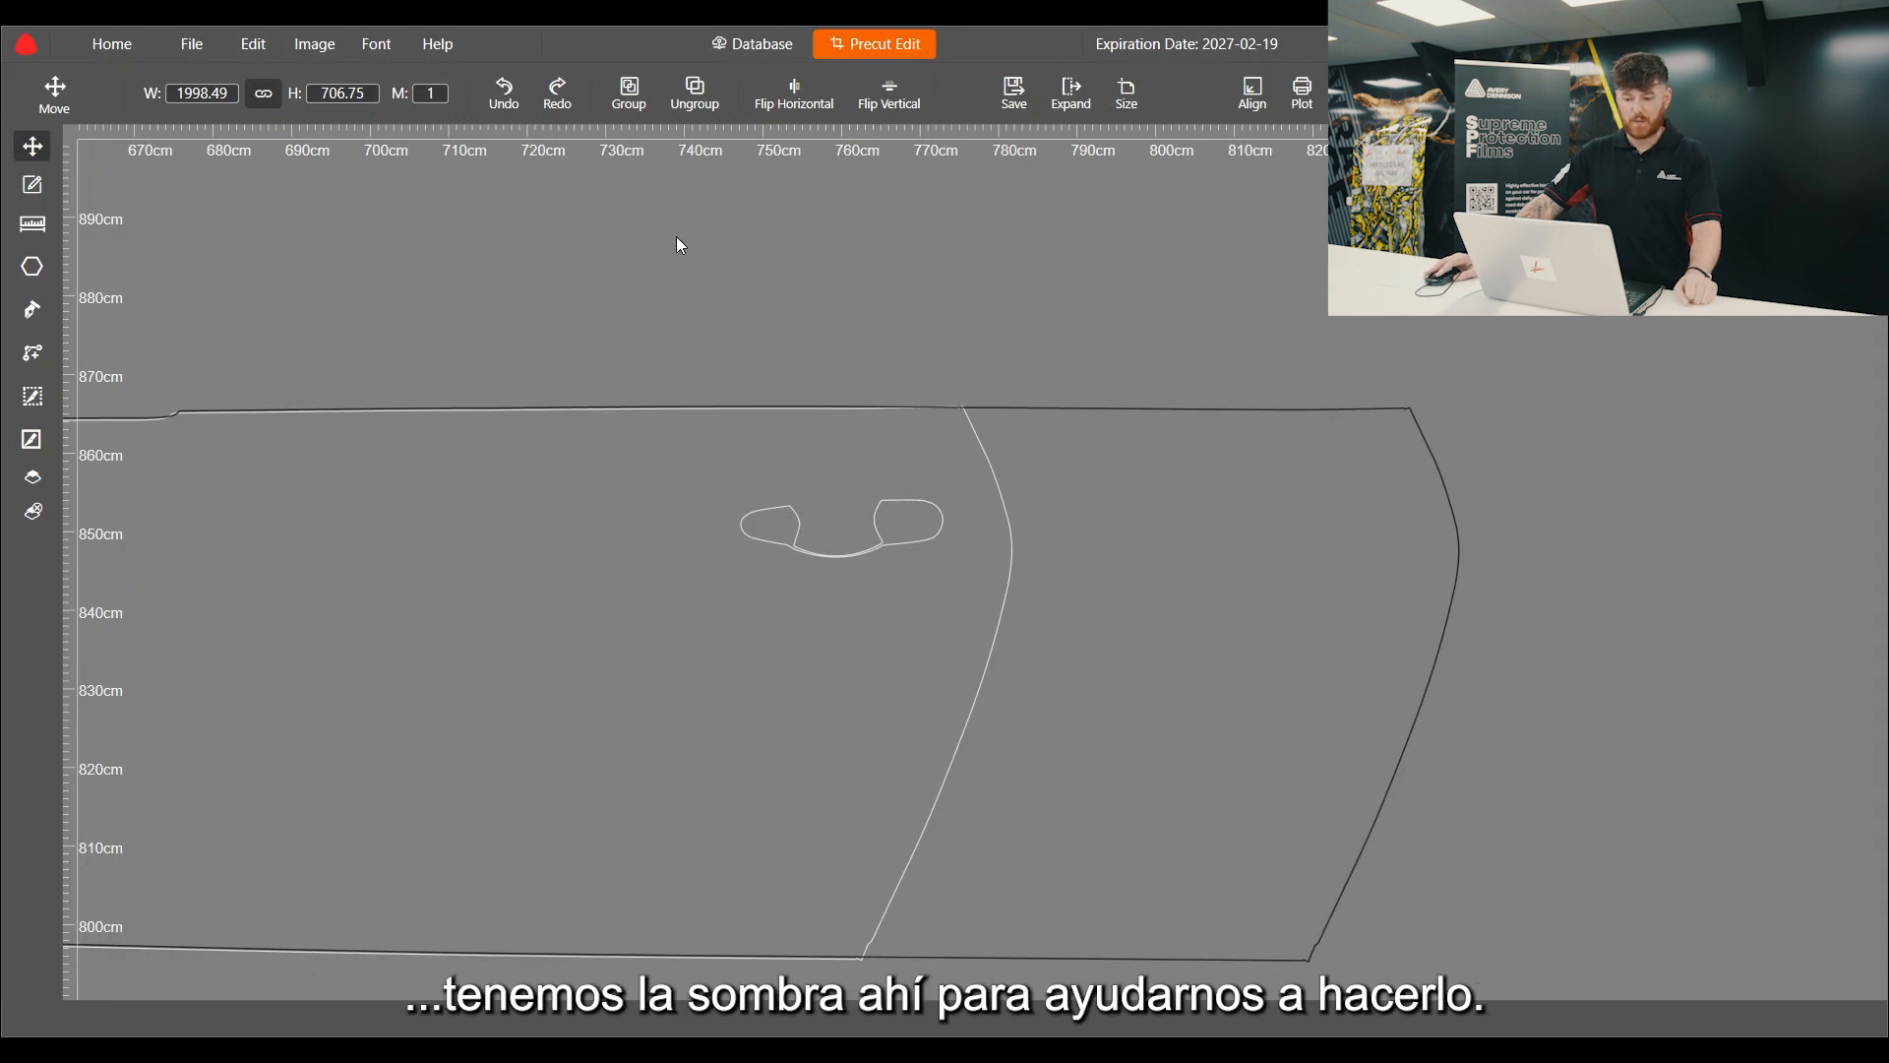
left_click(33, 514)
scroll(433, 787, "down", 3)
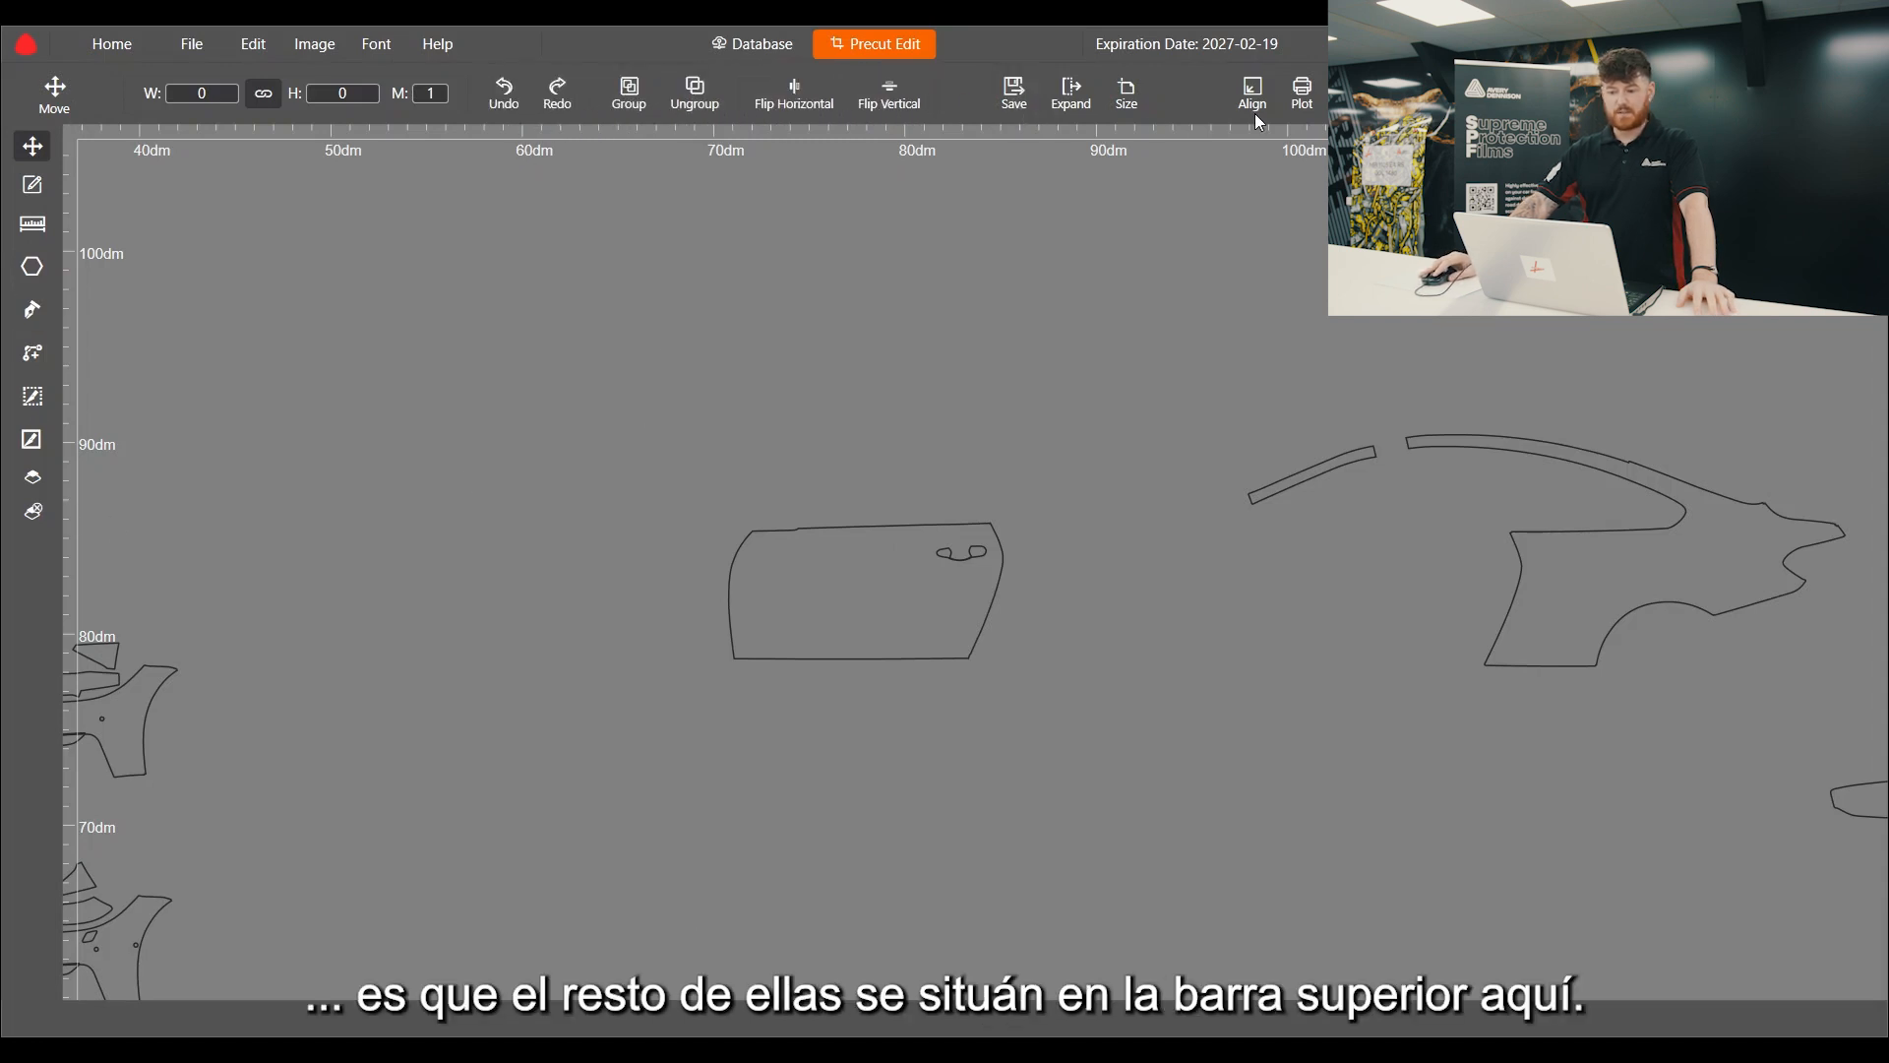
Step: Move the door piece with the handle cutout about 10 cm right and 12 cm down, and delete the cutout's points
left_click(810, 529)
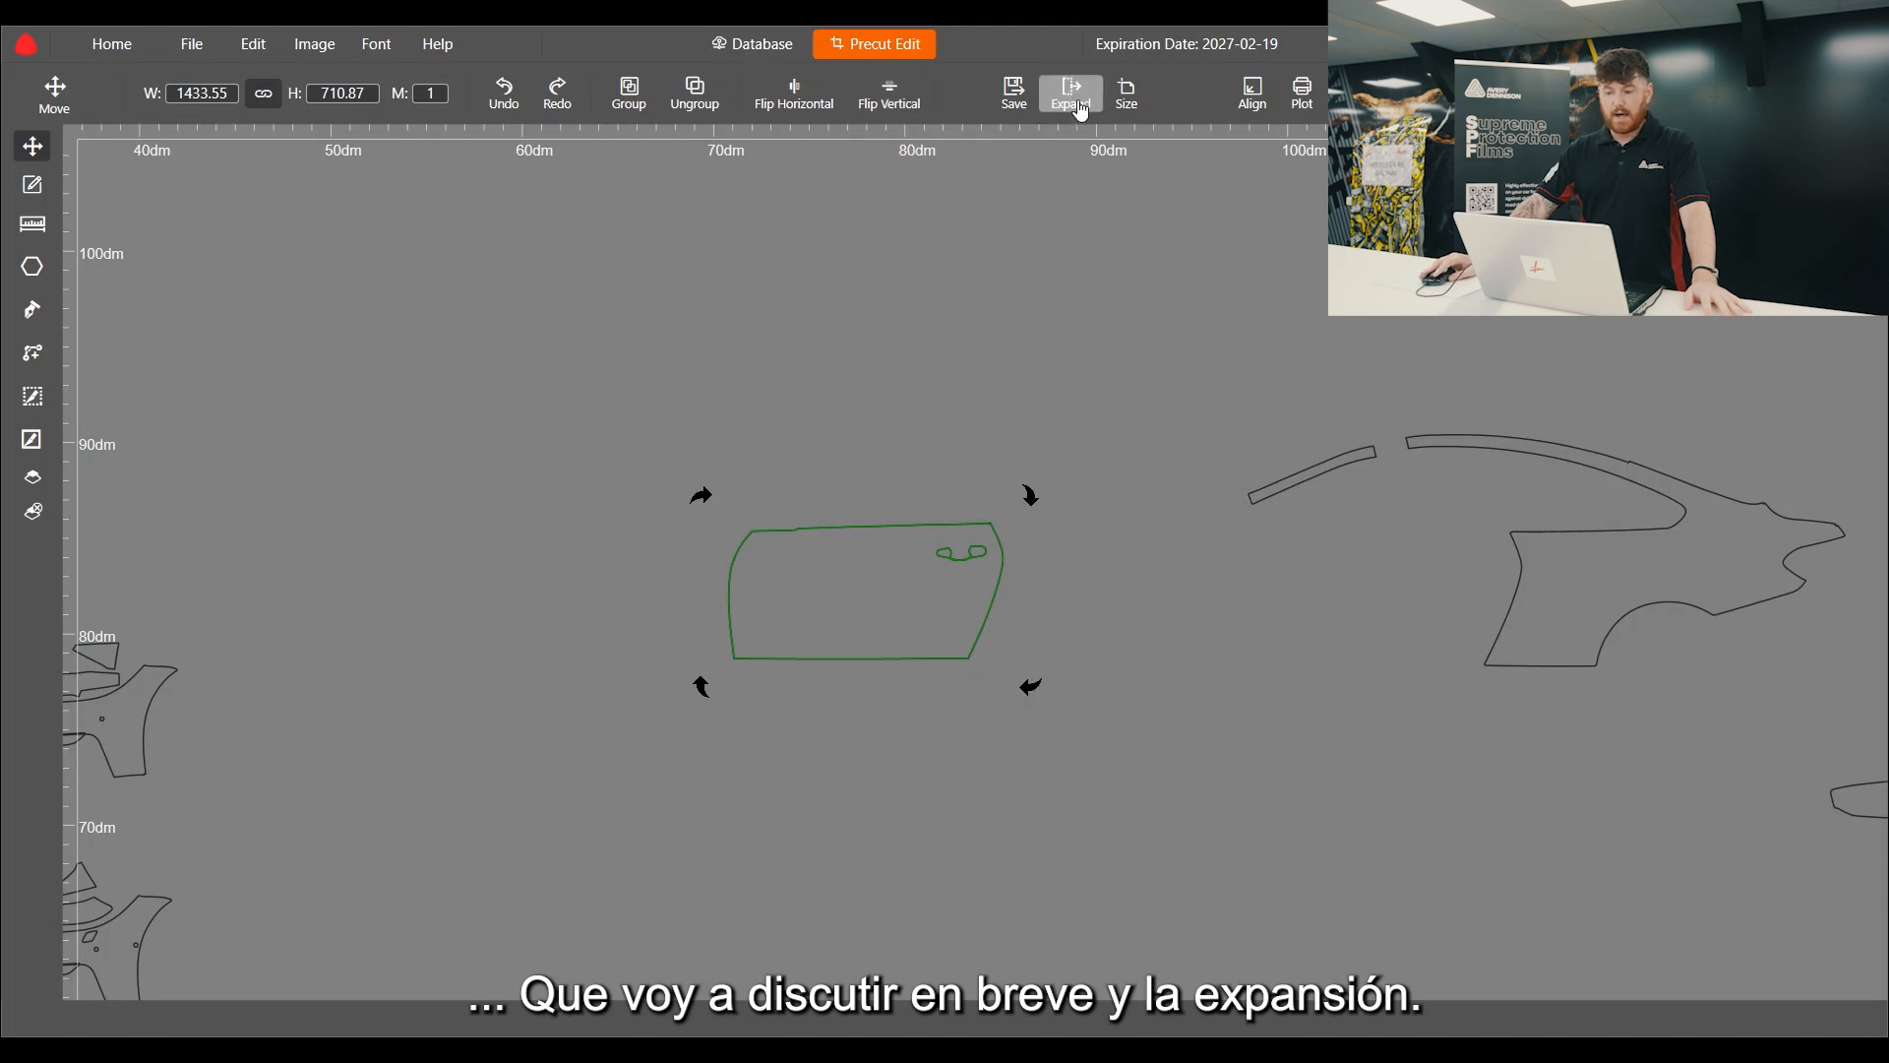
left_click(909, 322)
scroll(919, 624, "up", 3)
left_click(914, 543)
left_click_drag(915, 543, 965, 598)
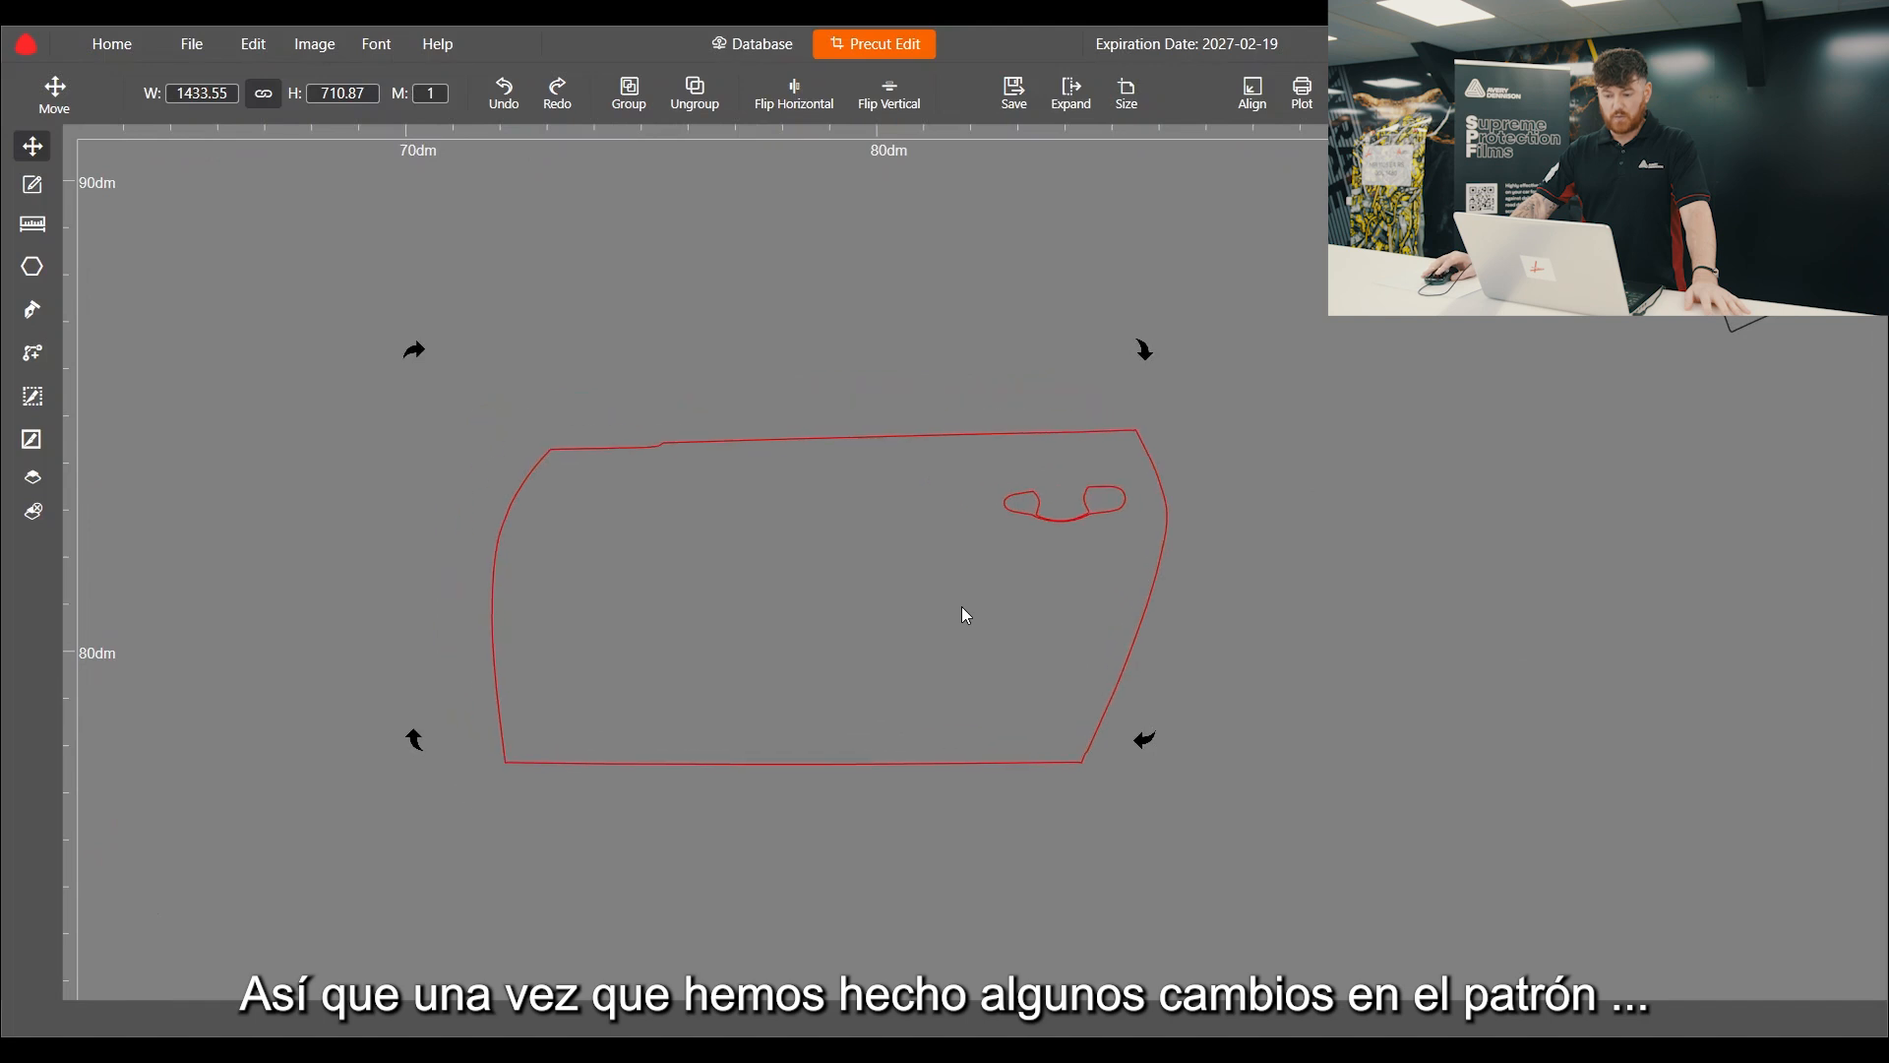
left_click(31, 185)
left_click_drag(973, 470, 1134, 534)
key("Delete")
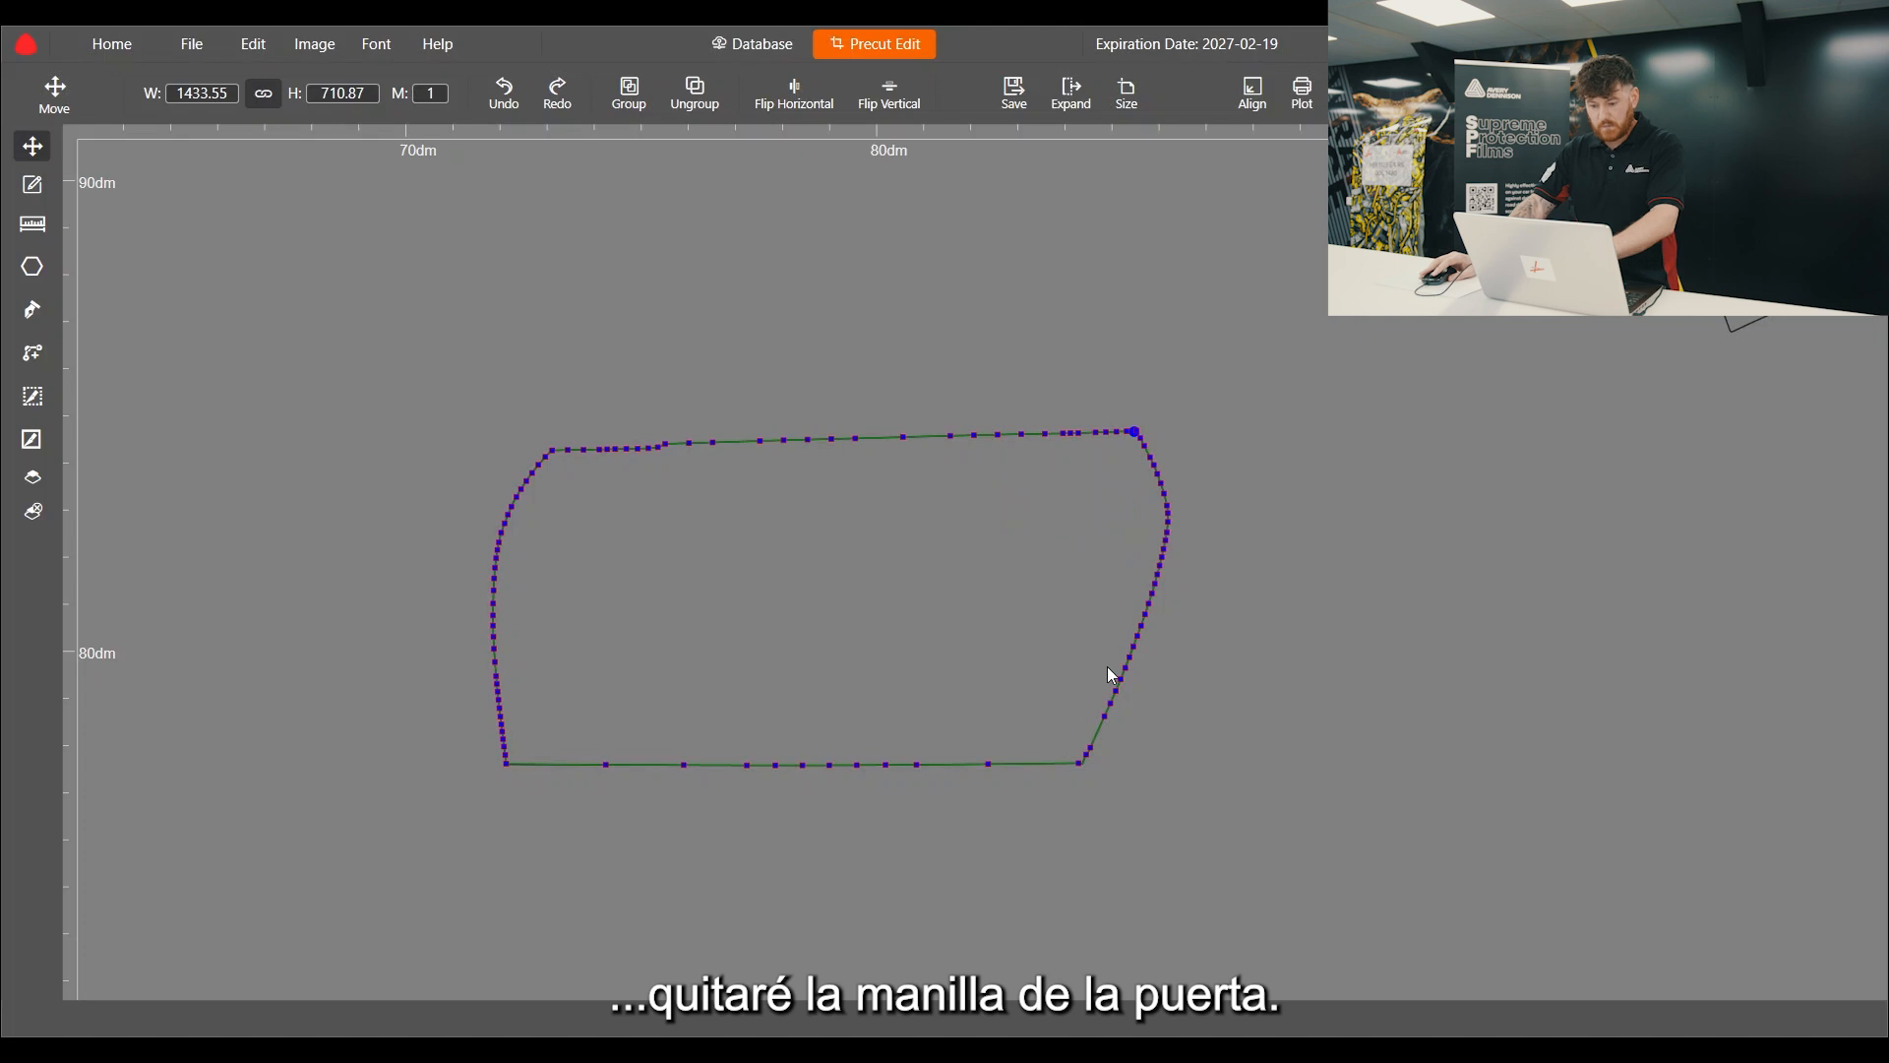
Step: Extend the door piece about 21 mm by pulling all the points of its rear edge outward
scroll(1107, 665, "up", 3)
left_click_drag(1012, 186, 1376, 889)
left_click_drag(1057, 835, 1077, 835)
left_click(33, 145)
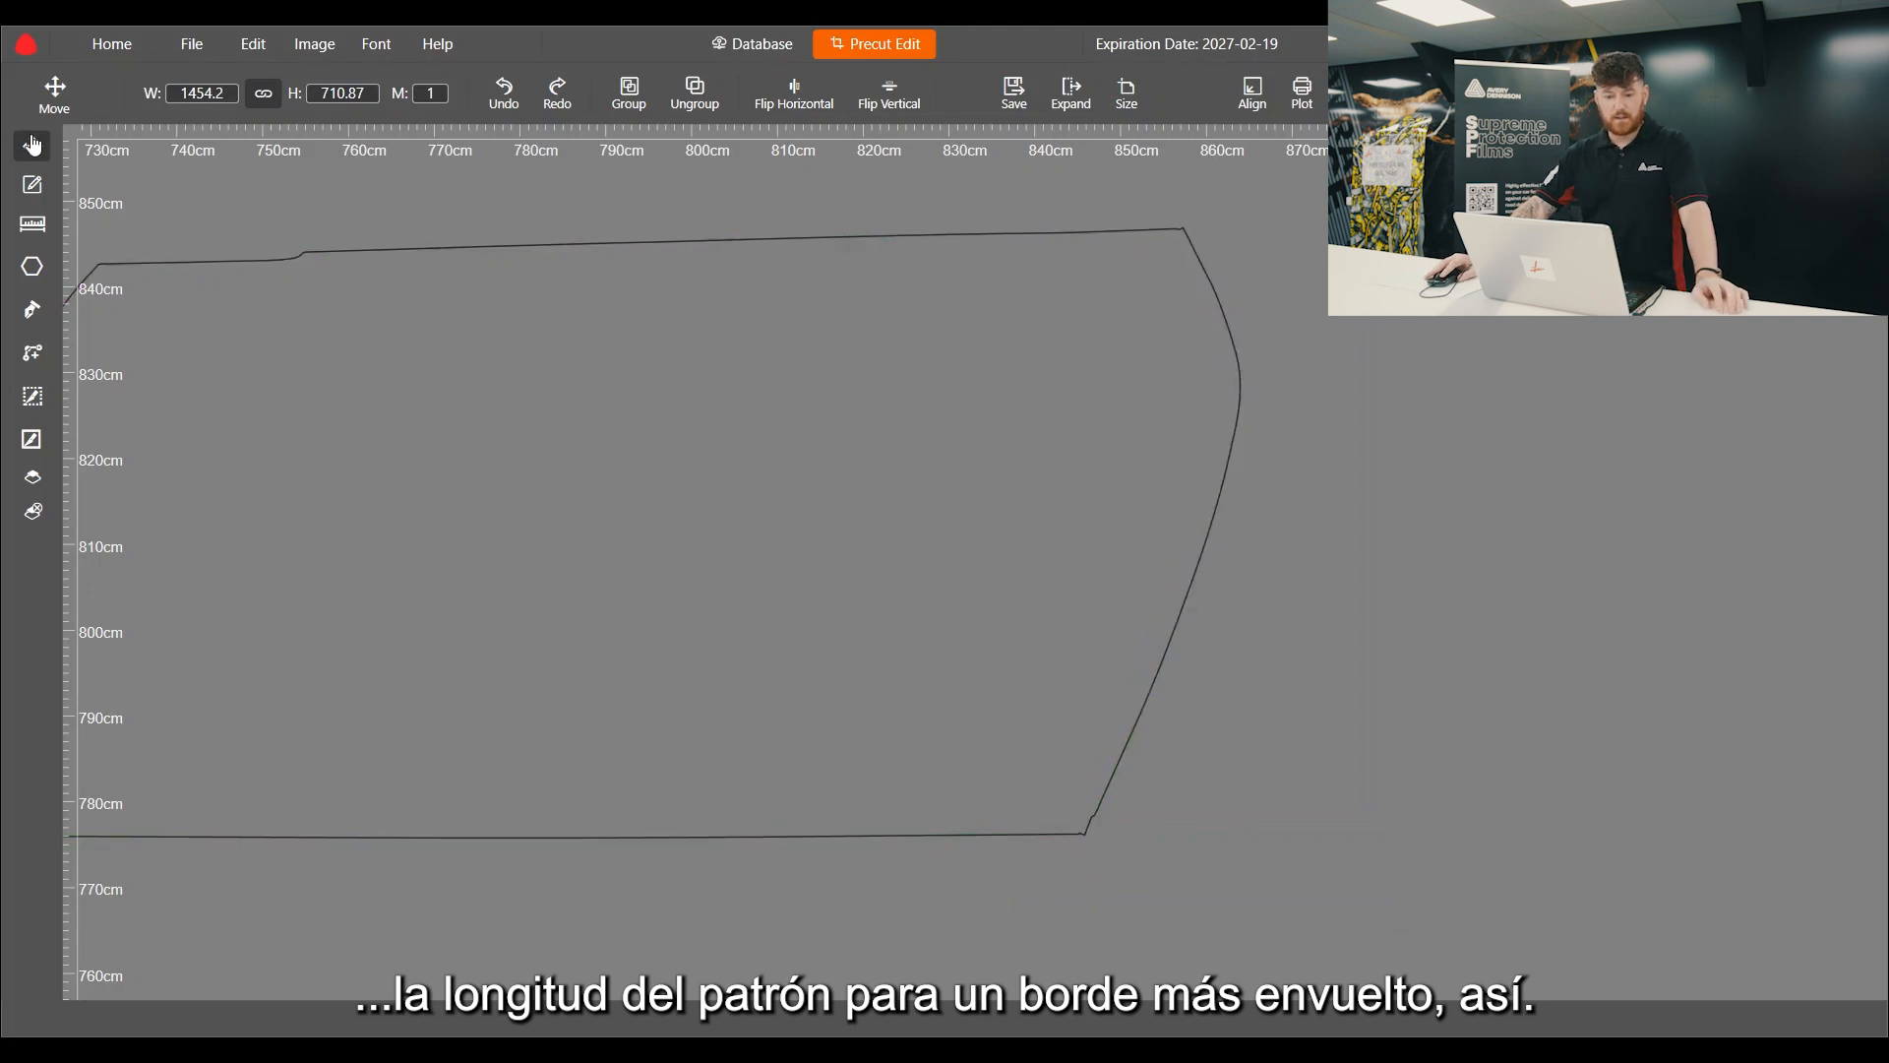
Step: Duplicate the extended door piece and place the copy directly above the original
scroll(1131, 789, "down", 3)
left_click(894, 659)
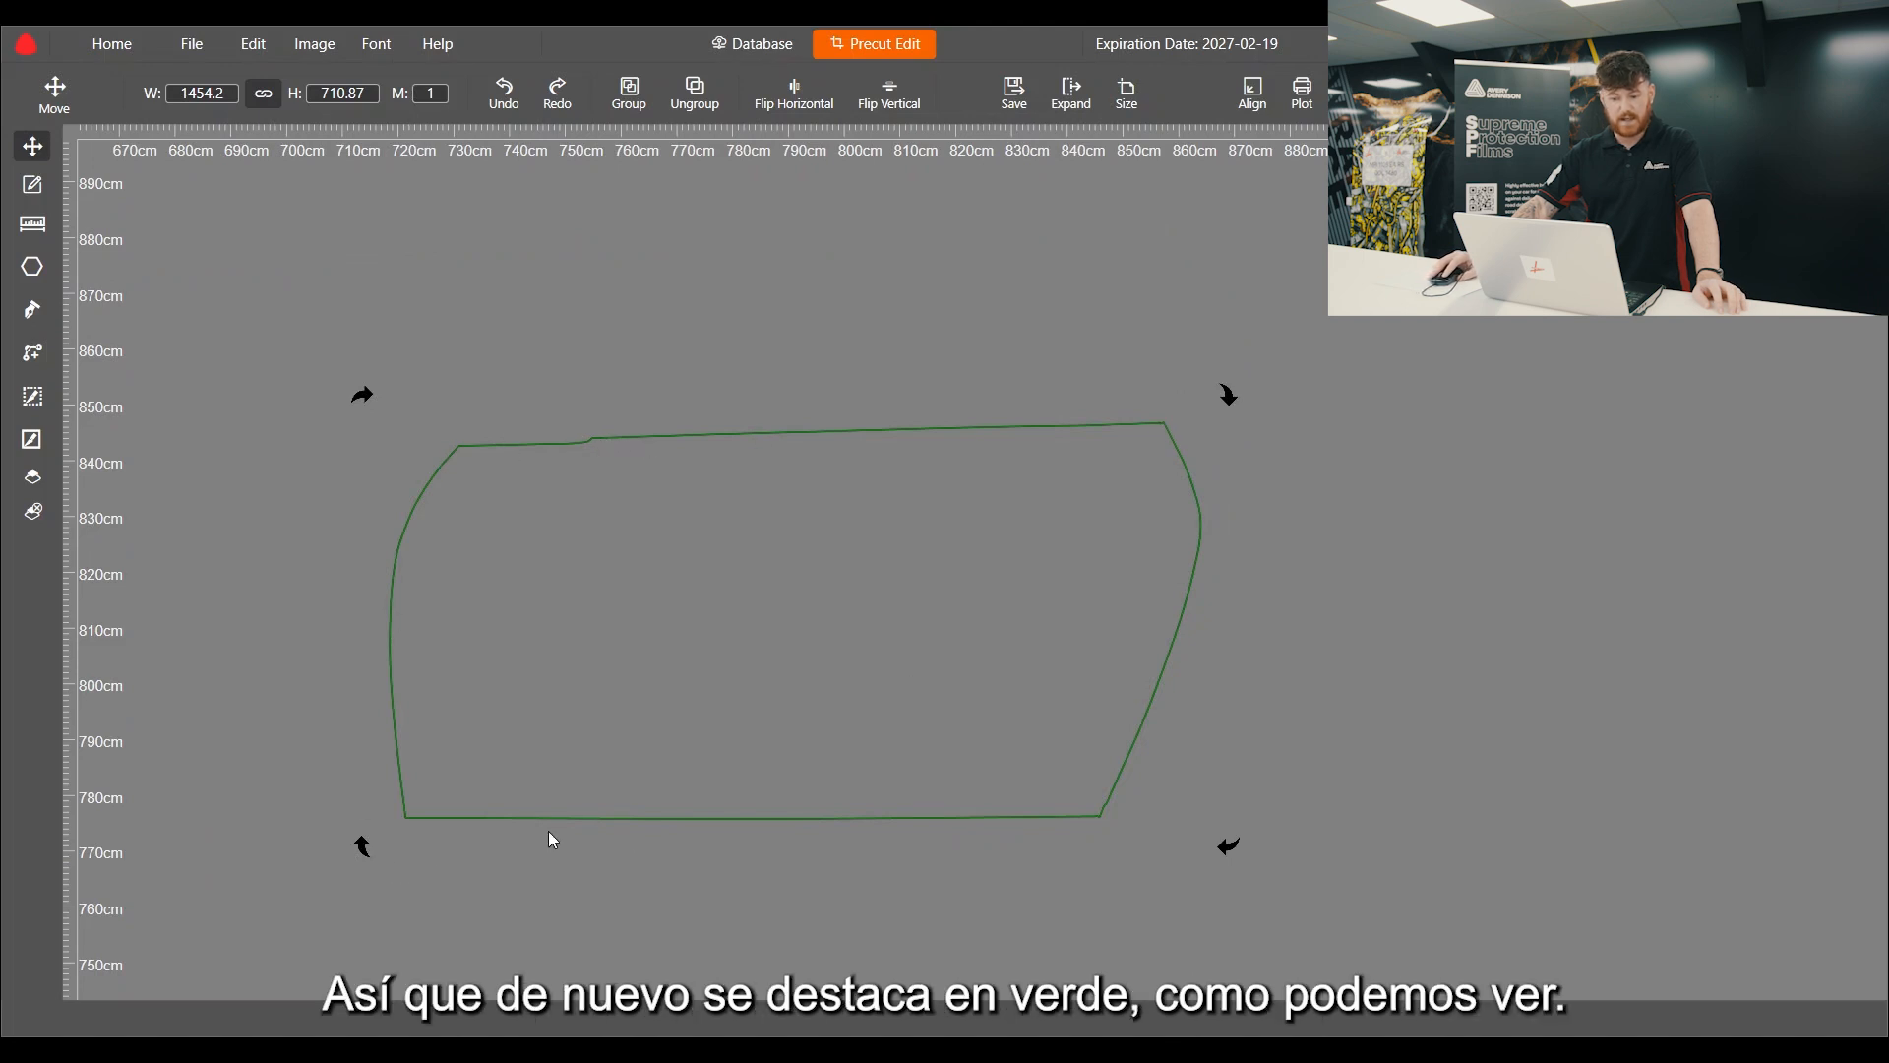
scroll(1061, 652, "down", 2)
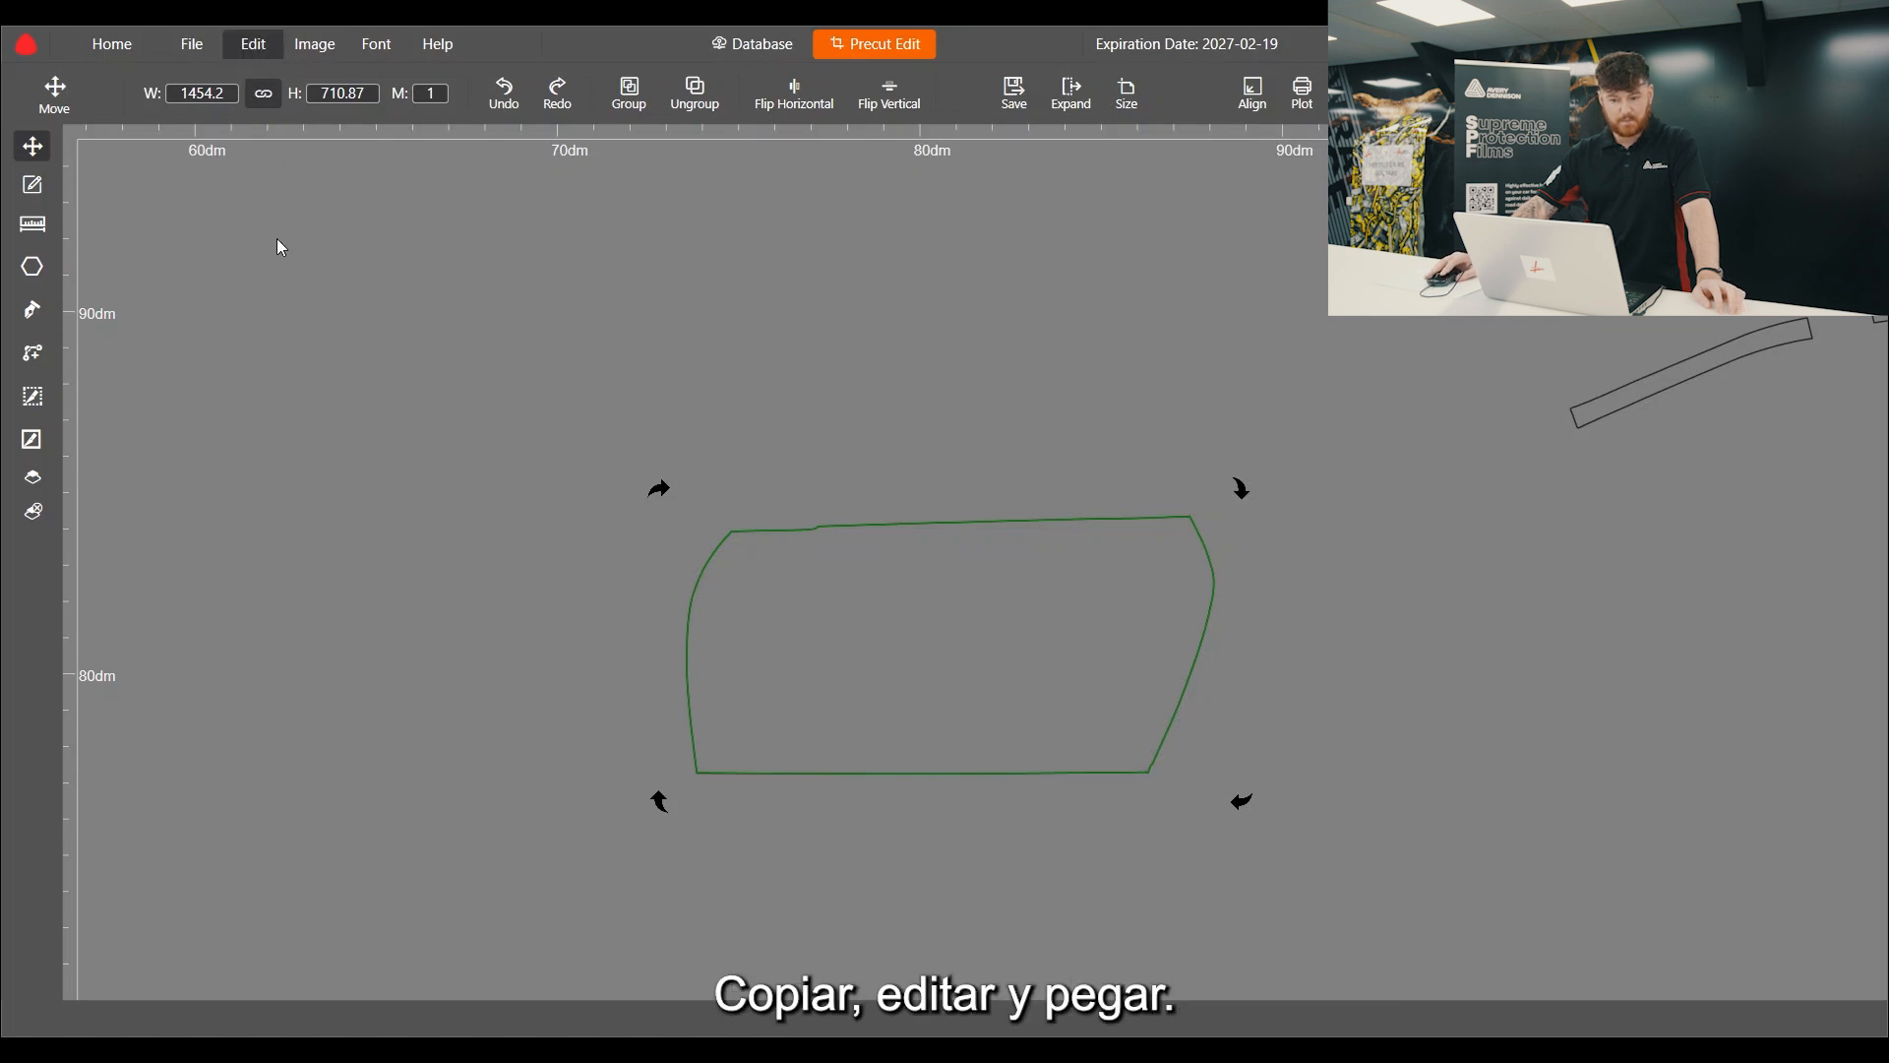
key("ctrl+v")
left_click_drag(618, 327, 1027, 382)
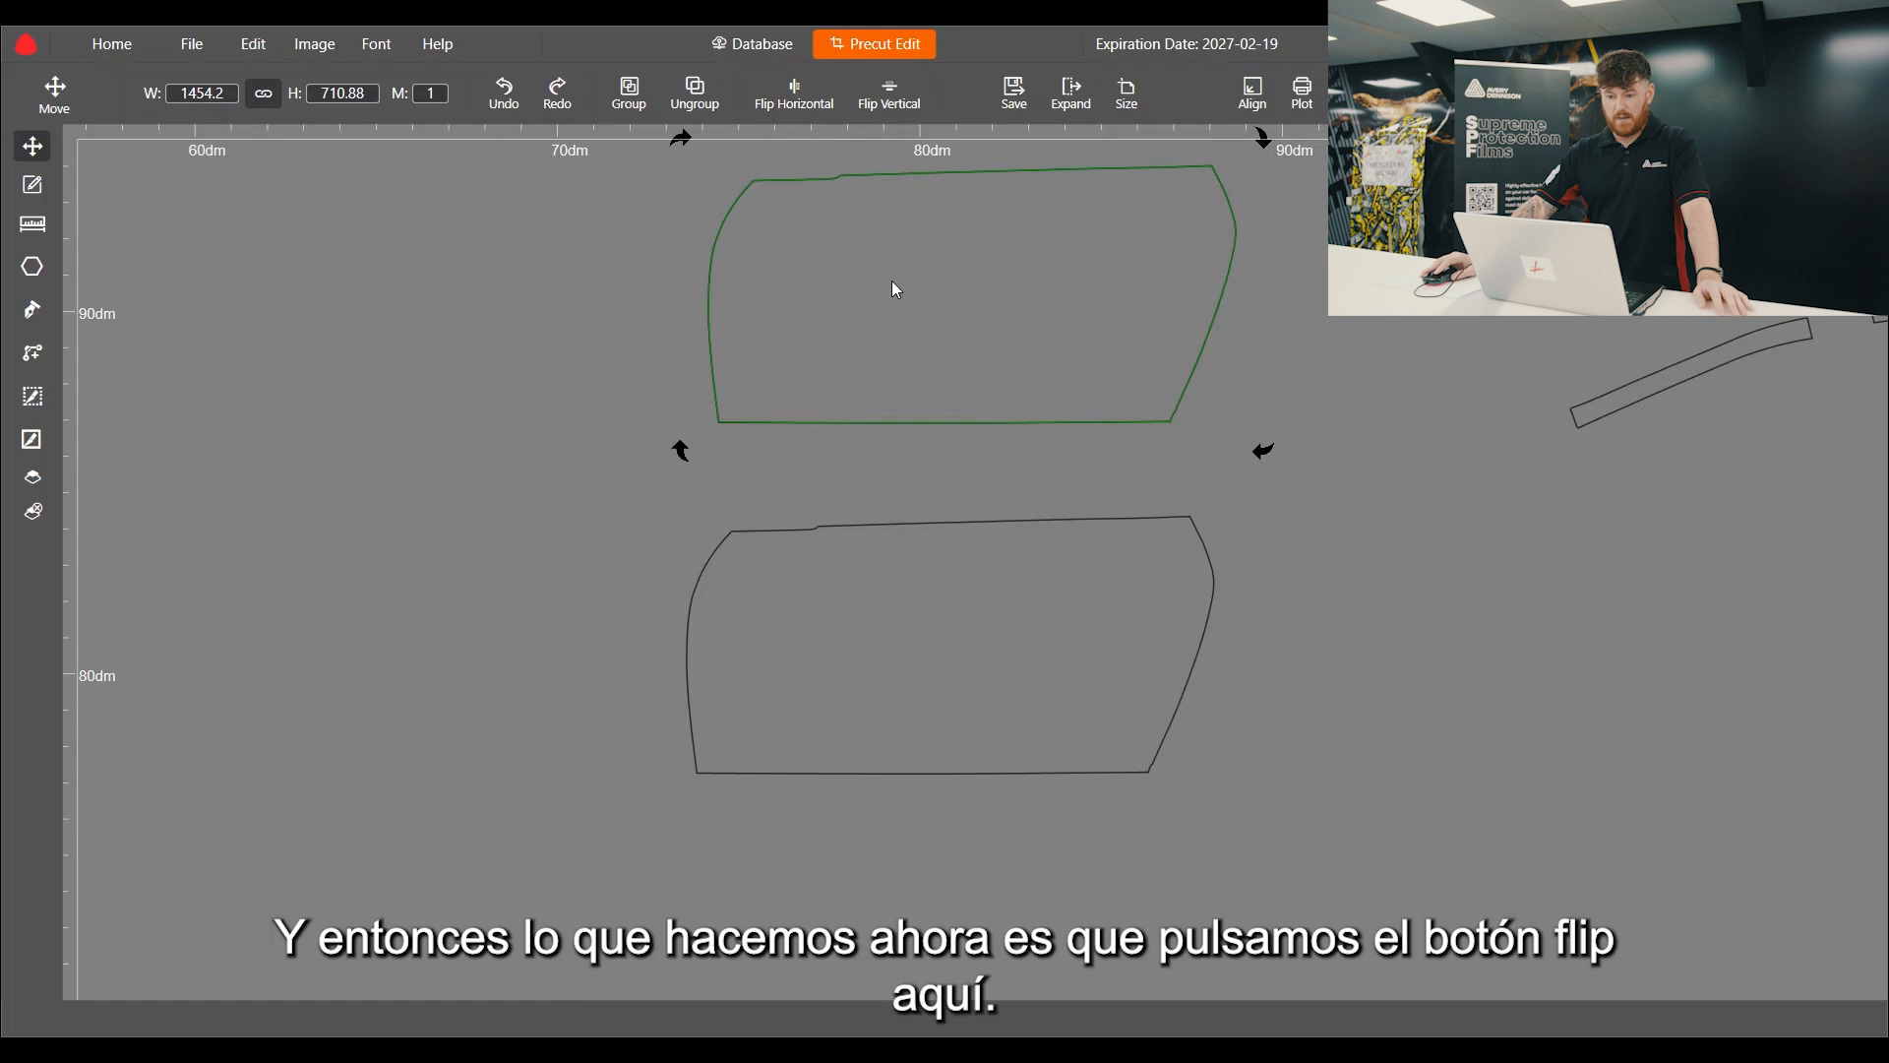
Step: Flip the upper door copy horizontally and shift it about 9 cm left and 6 cm down, closer to the original
left_click(791, 94)
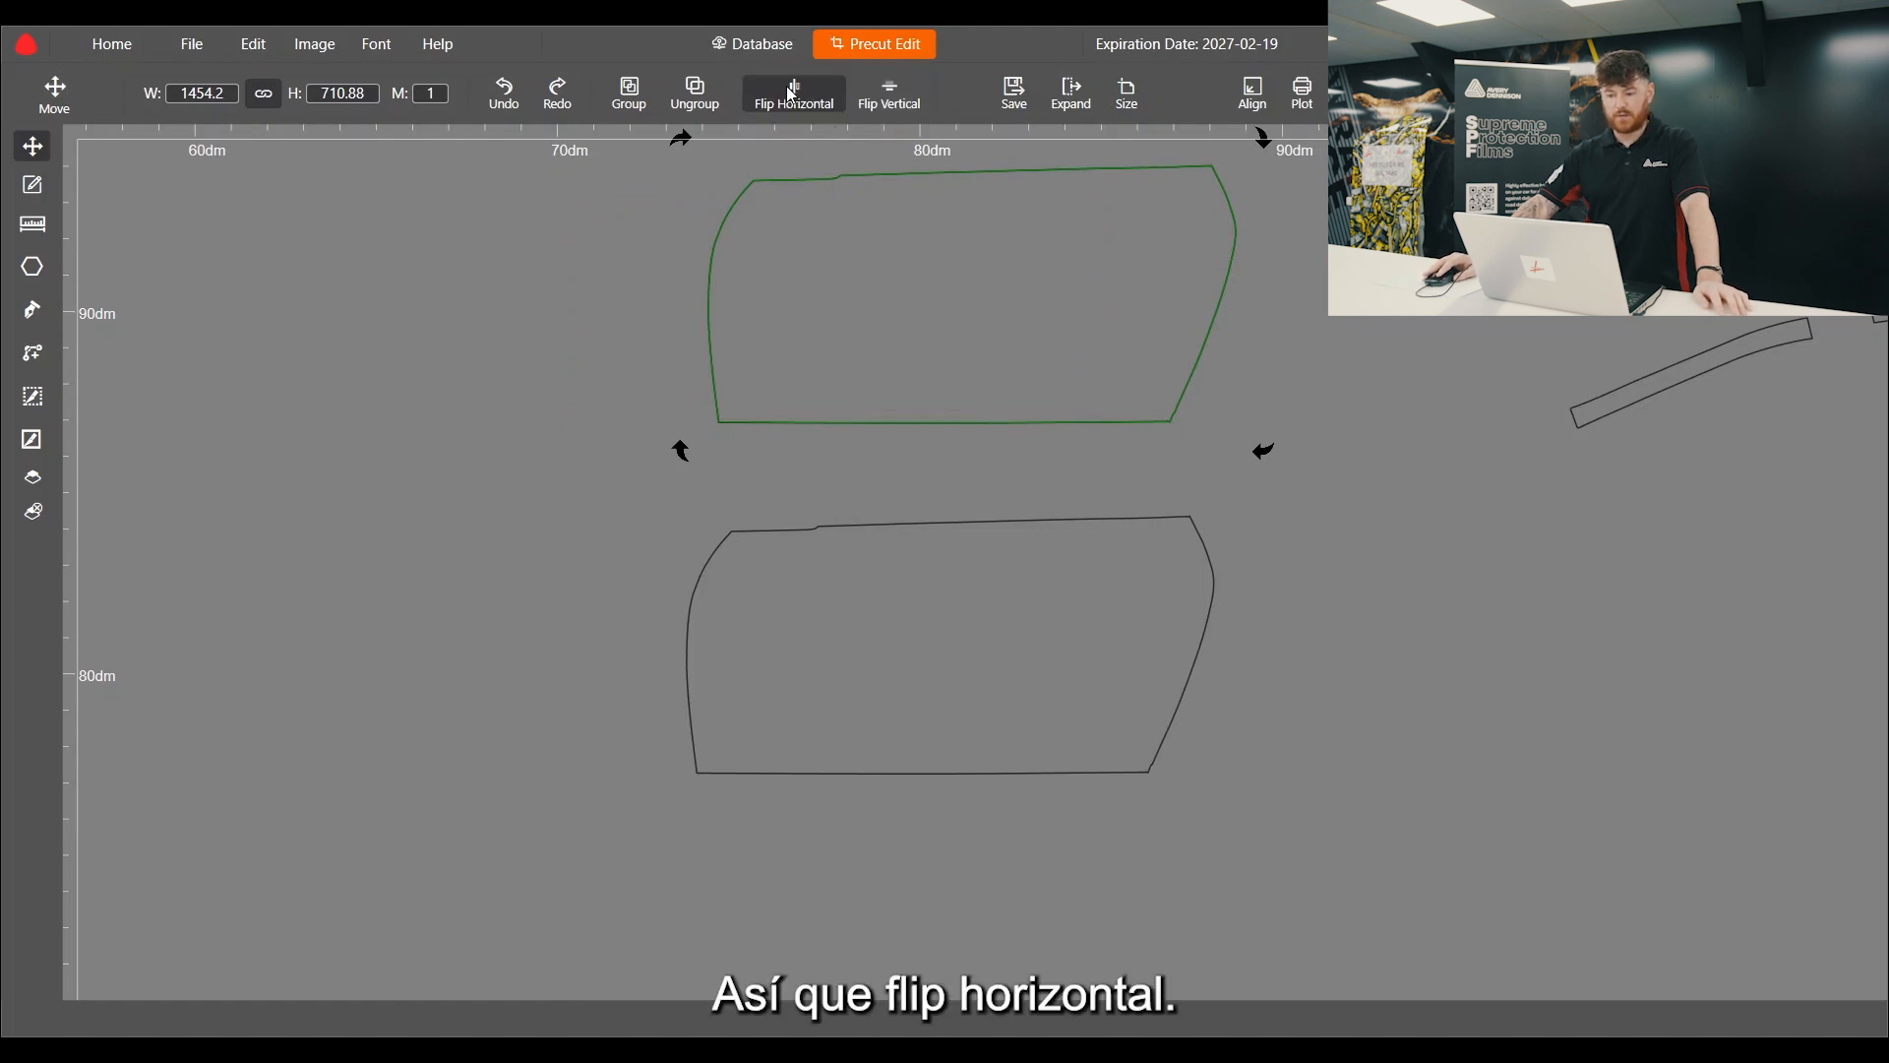
left_click_drag(1055, 327, 1024, 350)
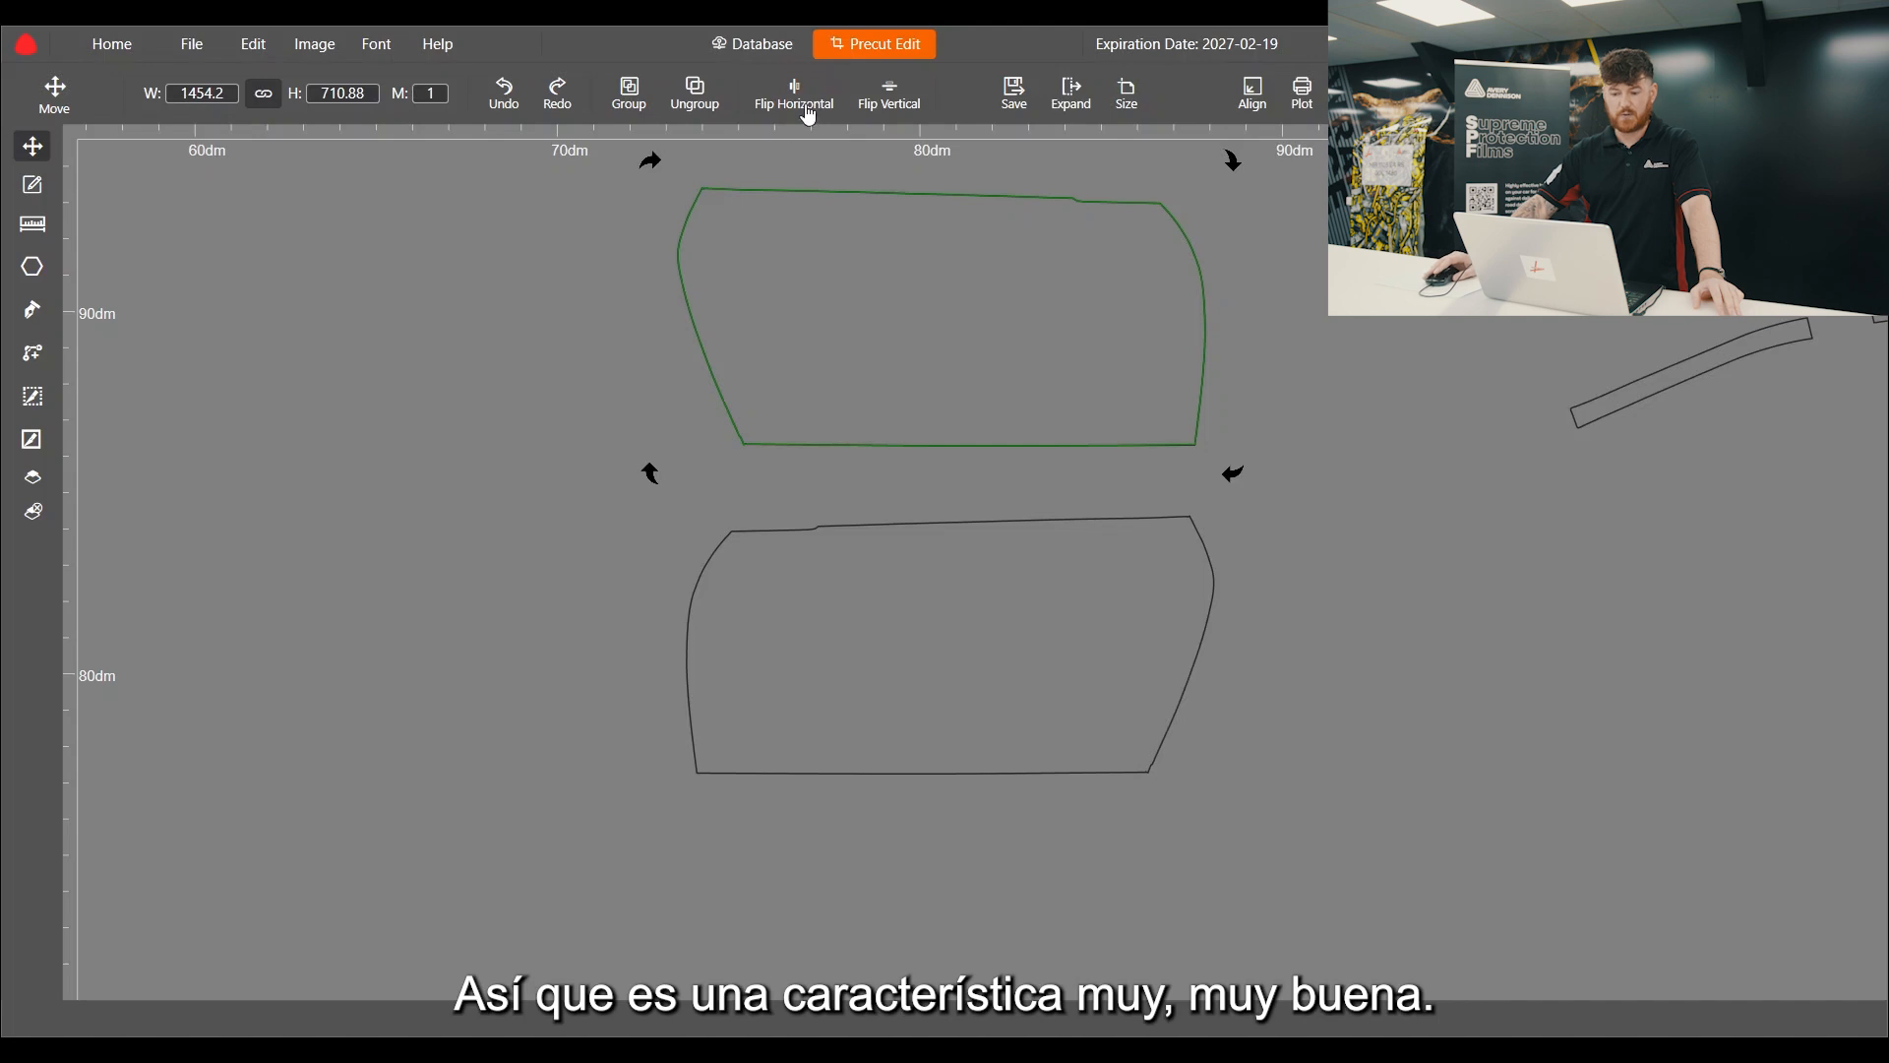
scroll(720, 311, "down", 4)
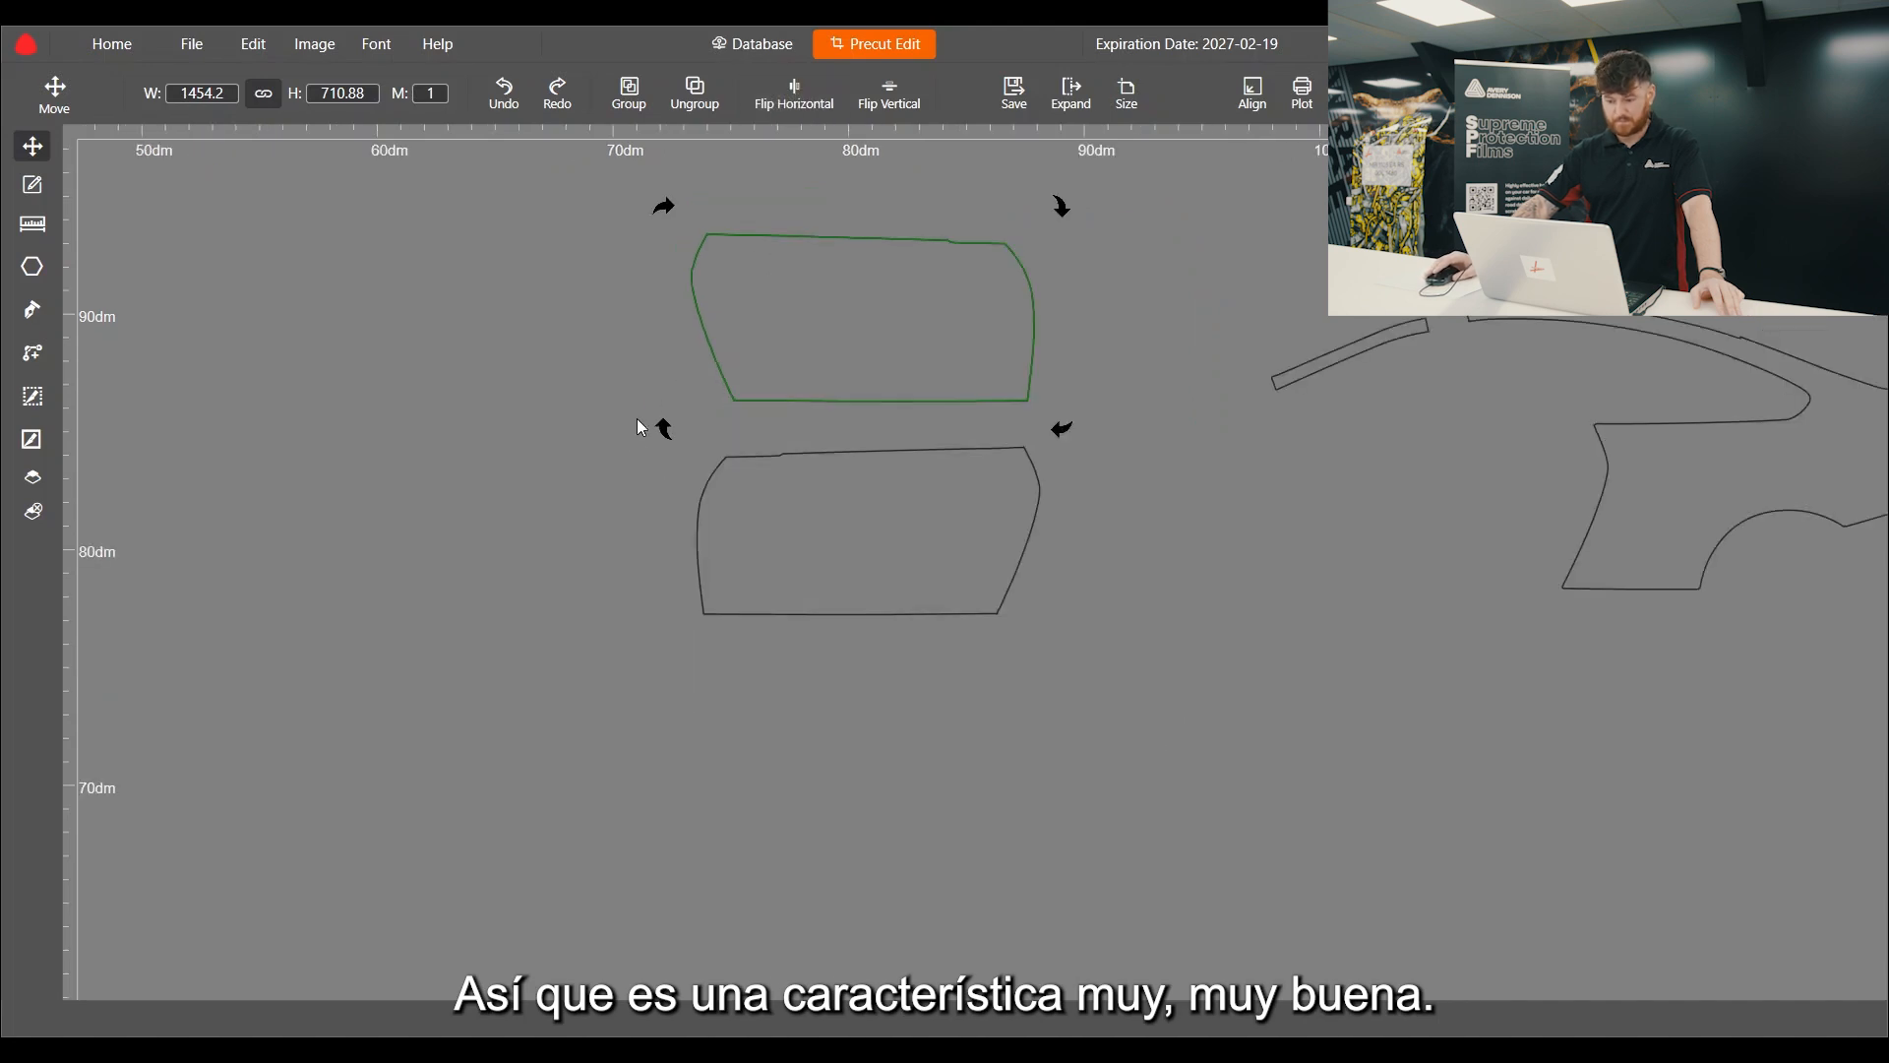
scroll(746, 286, "up", 2)
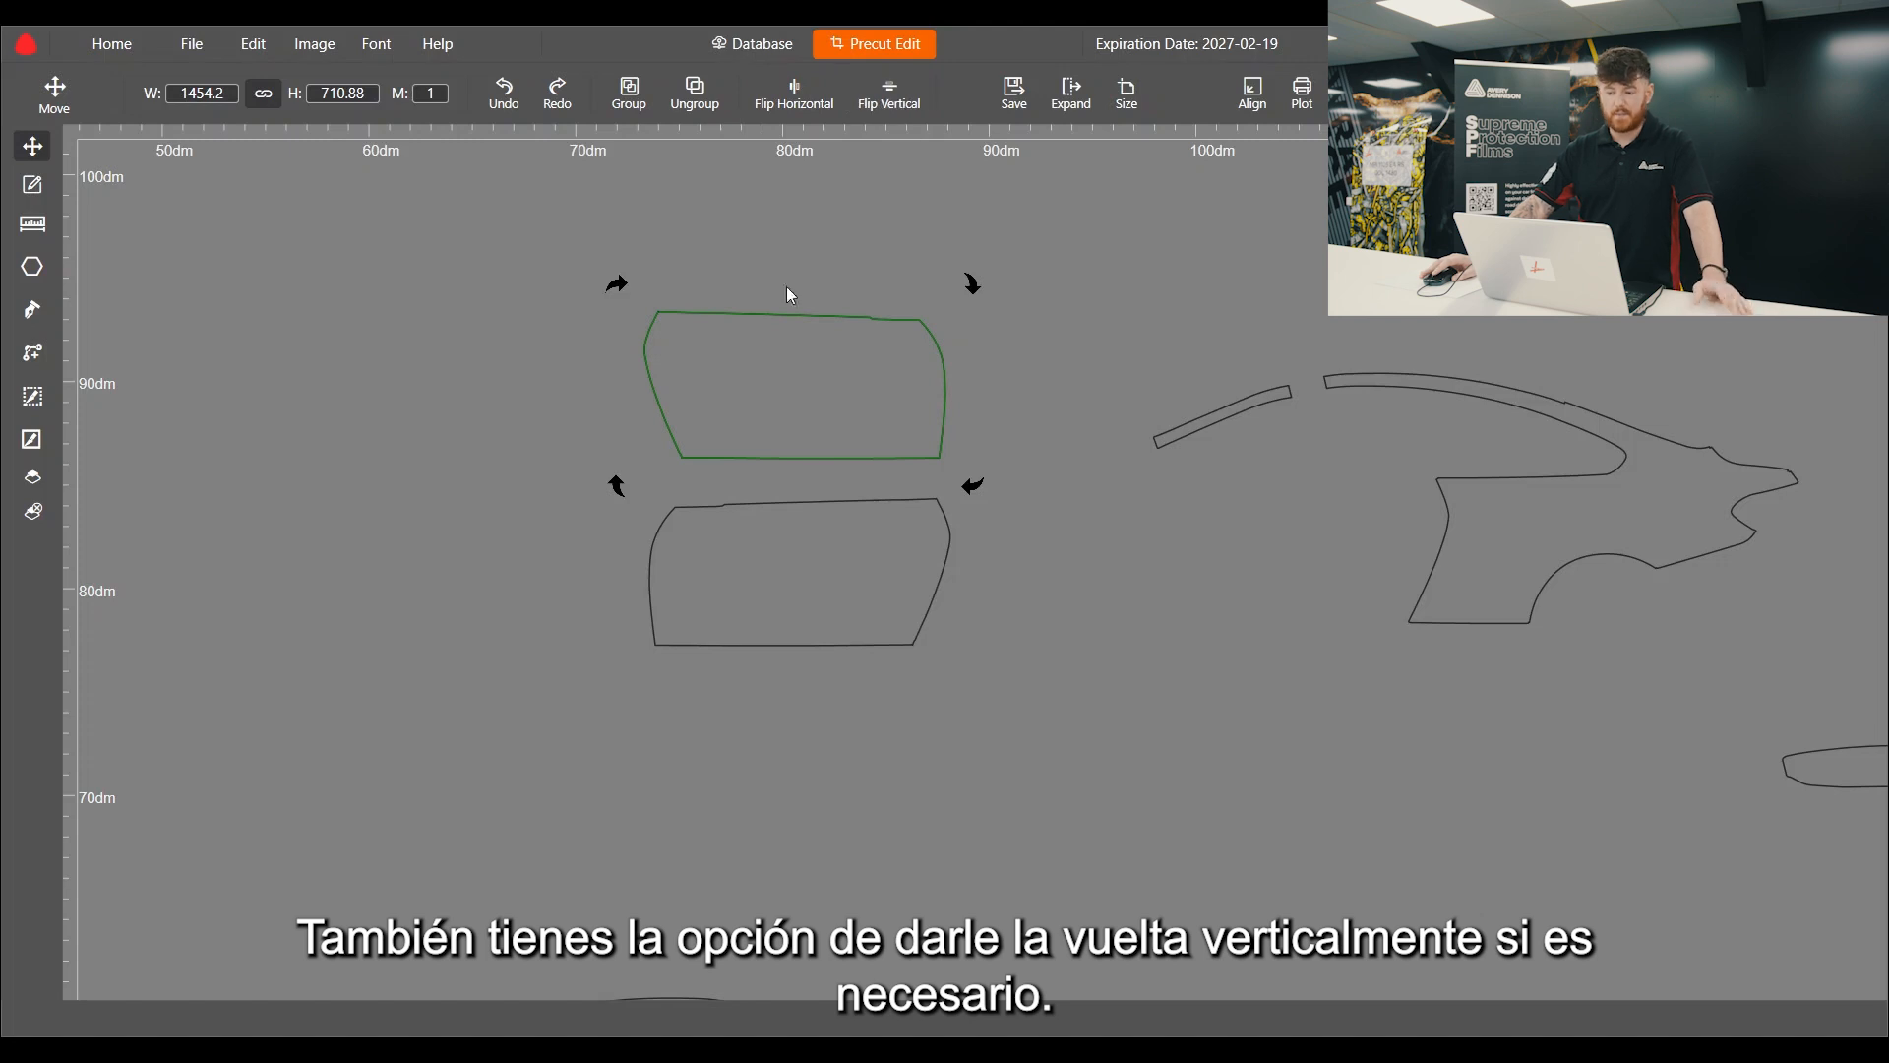
Step: Move the front strip cut from the quarter panel about 13 cm left, duplicate it, and place the copy above it
scroll(1329, 445, "up", 3)
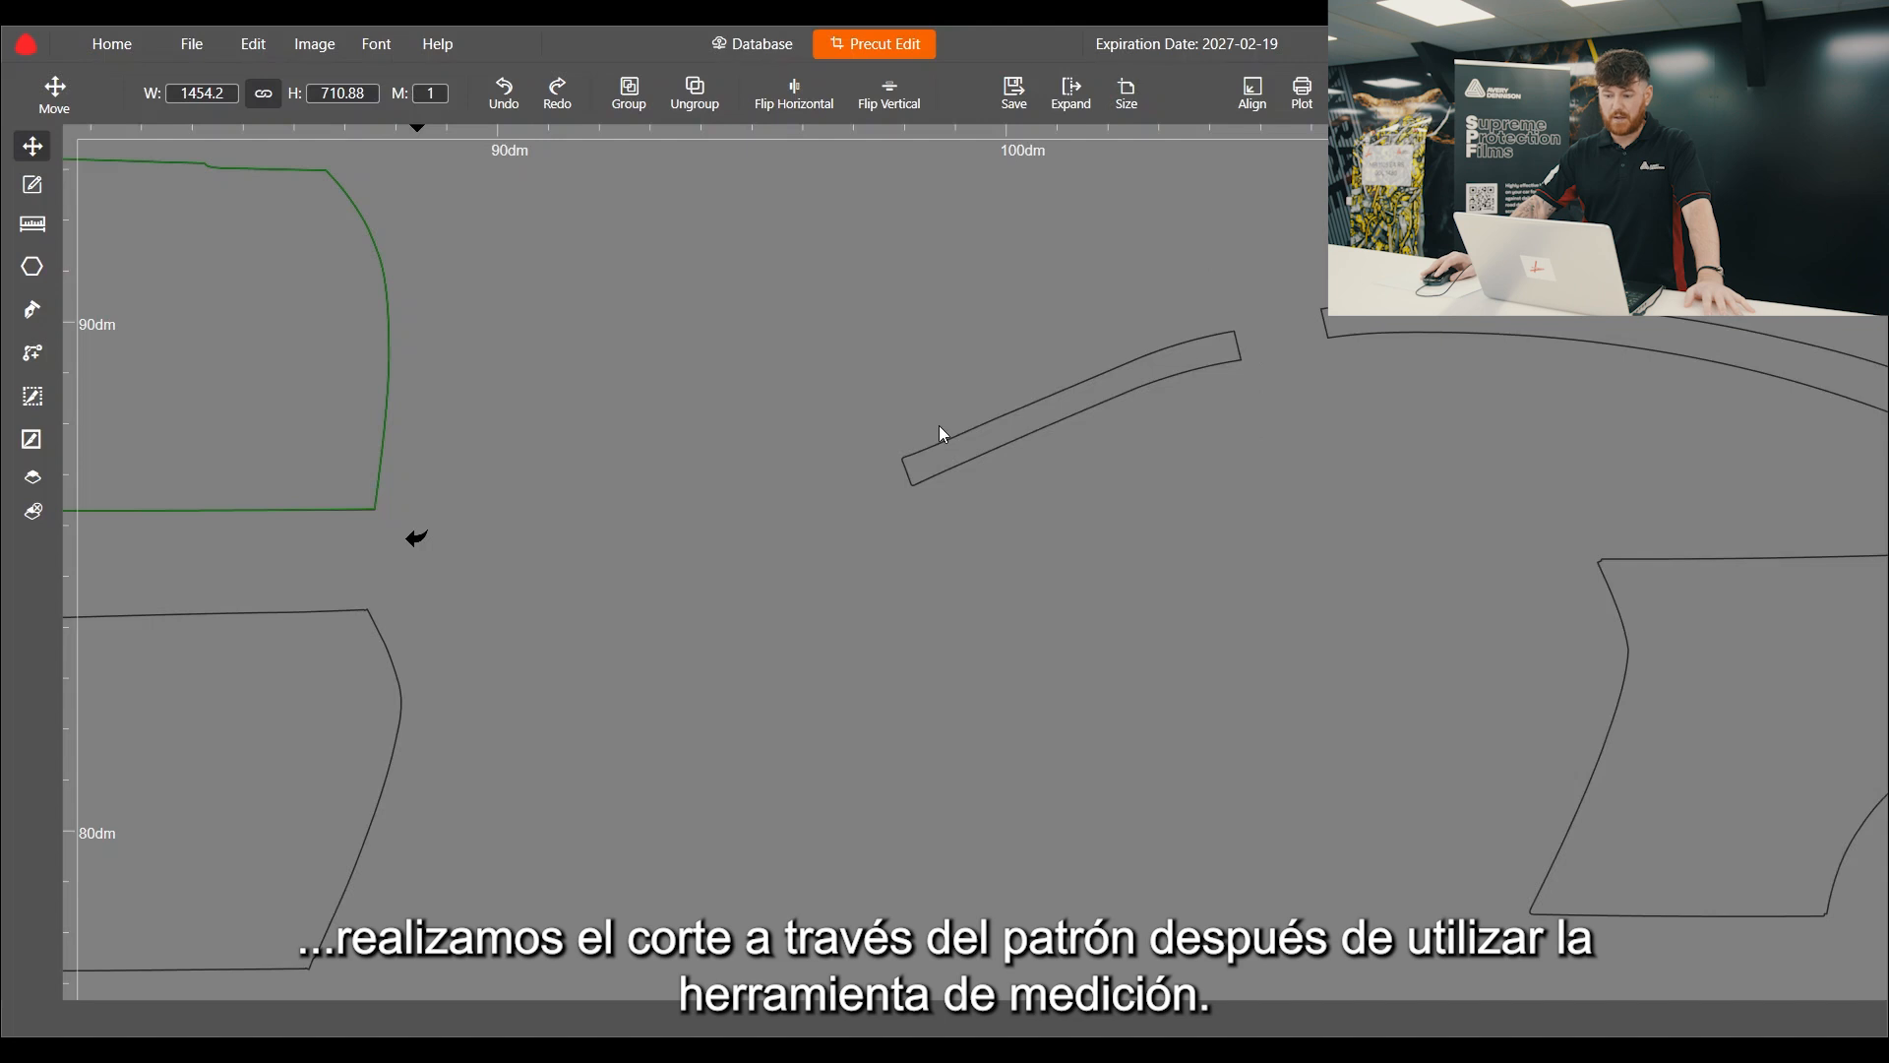
left_click_drag(1118, 392, 1049, 395)
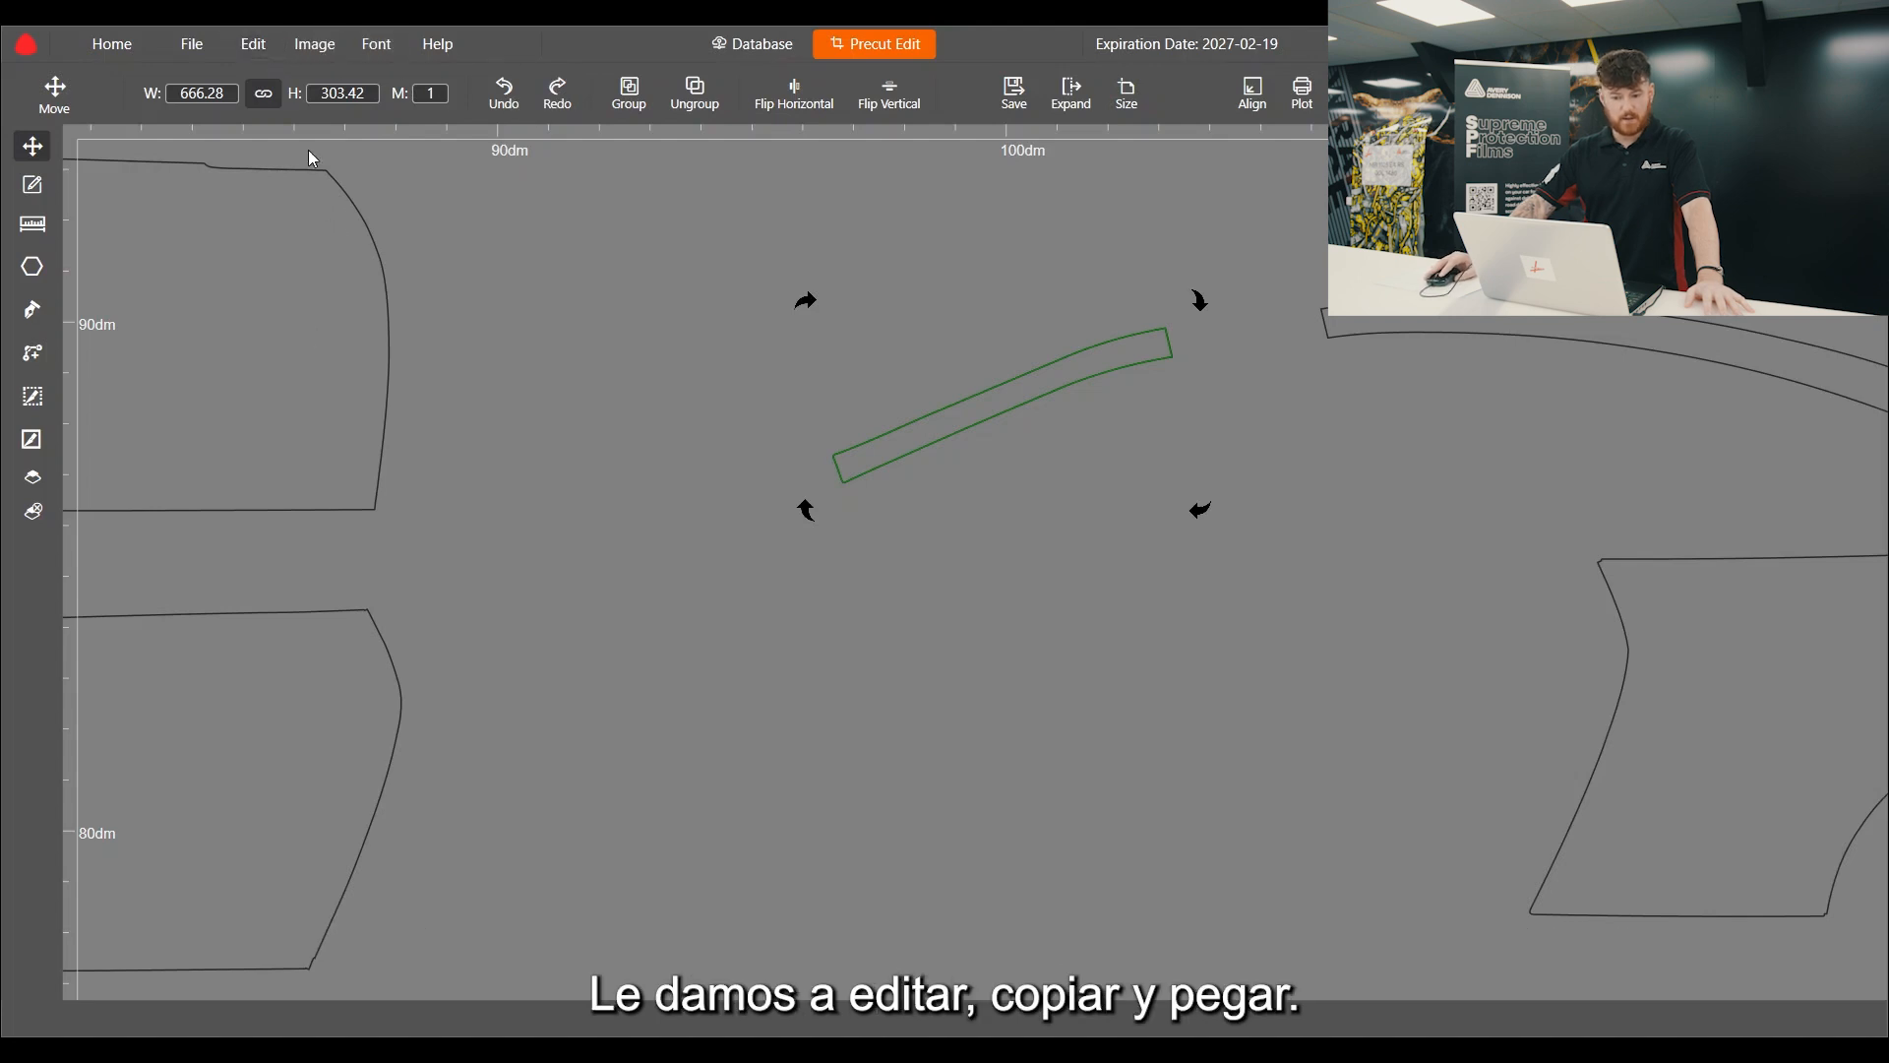
left_click(261, 43)
left_click(287, 244)
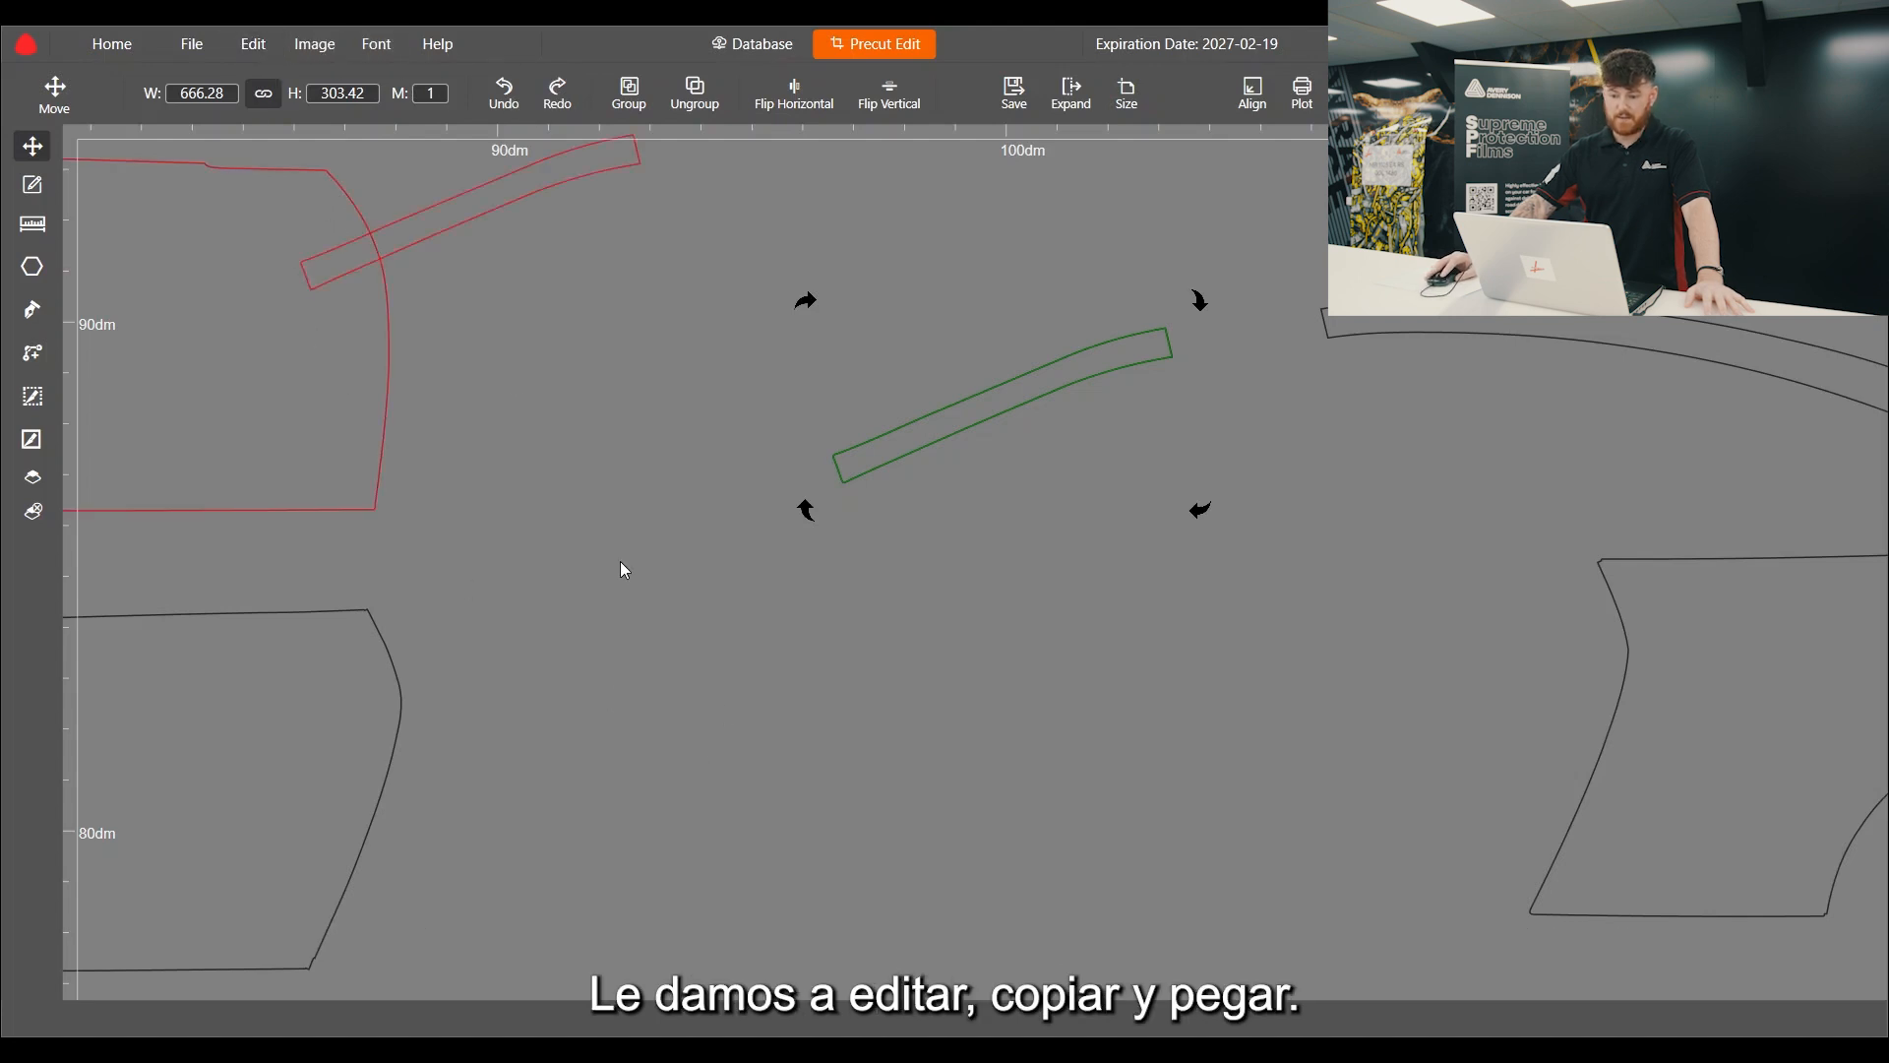
left_click_drag(502, 192, 911, 227)
Step: Flip the upper copy of the cut front strip horizontally and deselect it
left_click(794, 91)
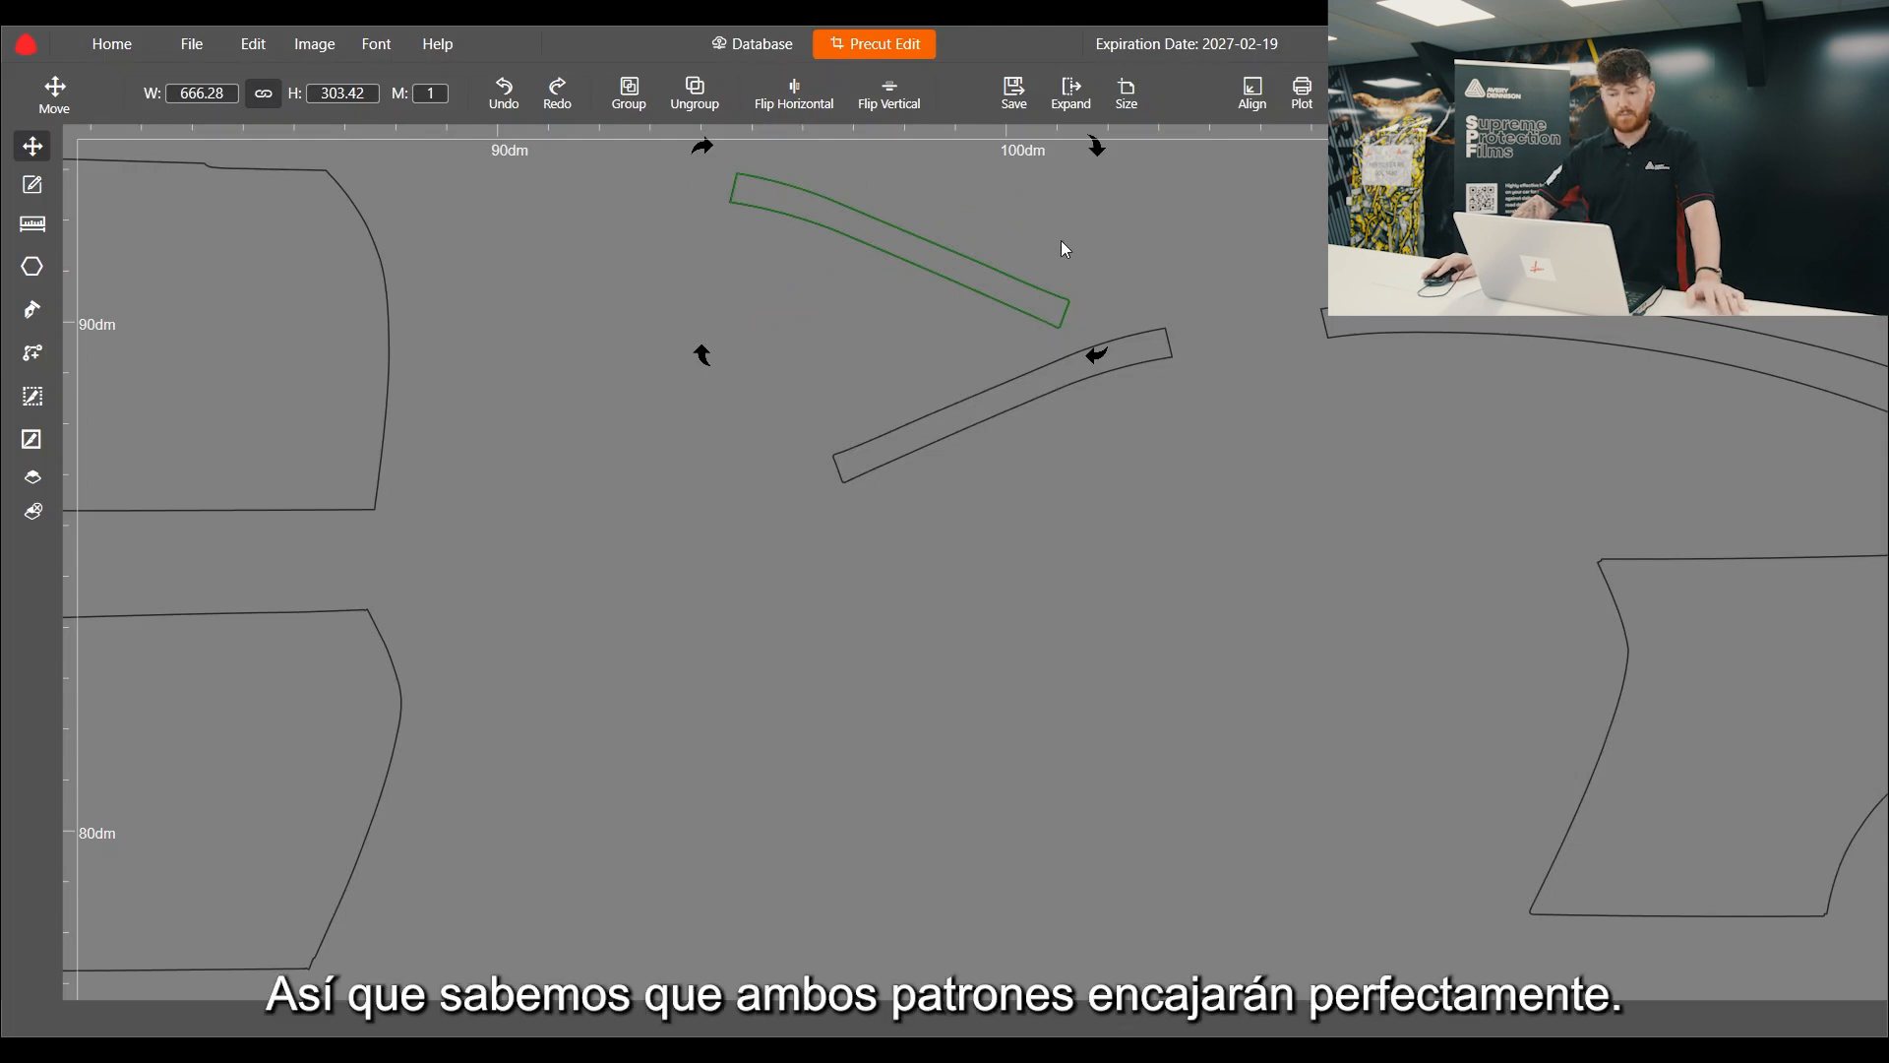
scroll(1057, 610, "down", 3)
left_click(1100, 443)
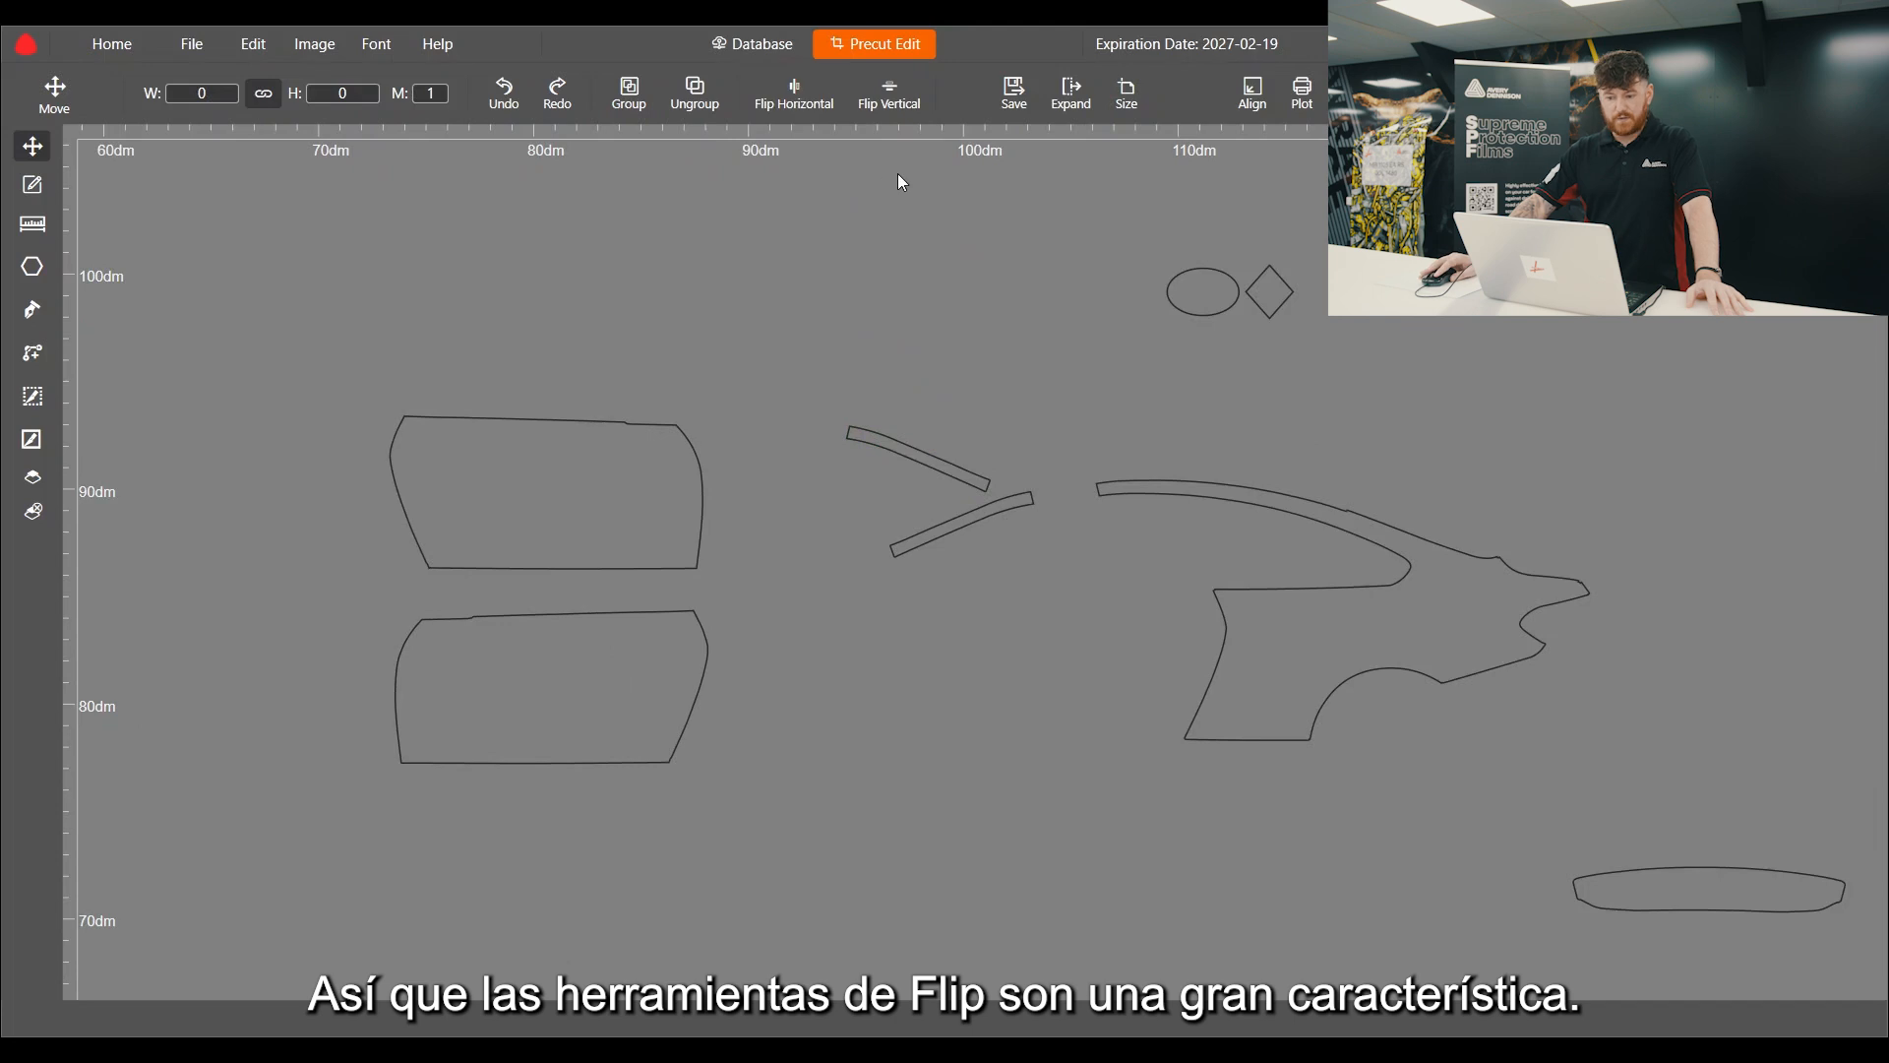
Step: Expand the edge of the narrow curved panel below the quarter panel with an Entire Extension of 20 mm, and deselect it
scroll(824, 143, "down", 1)
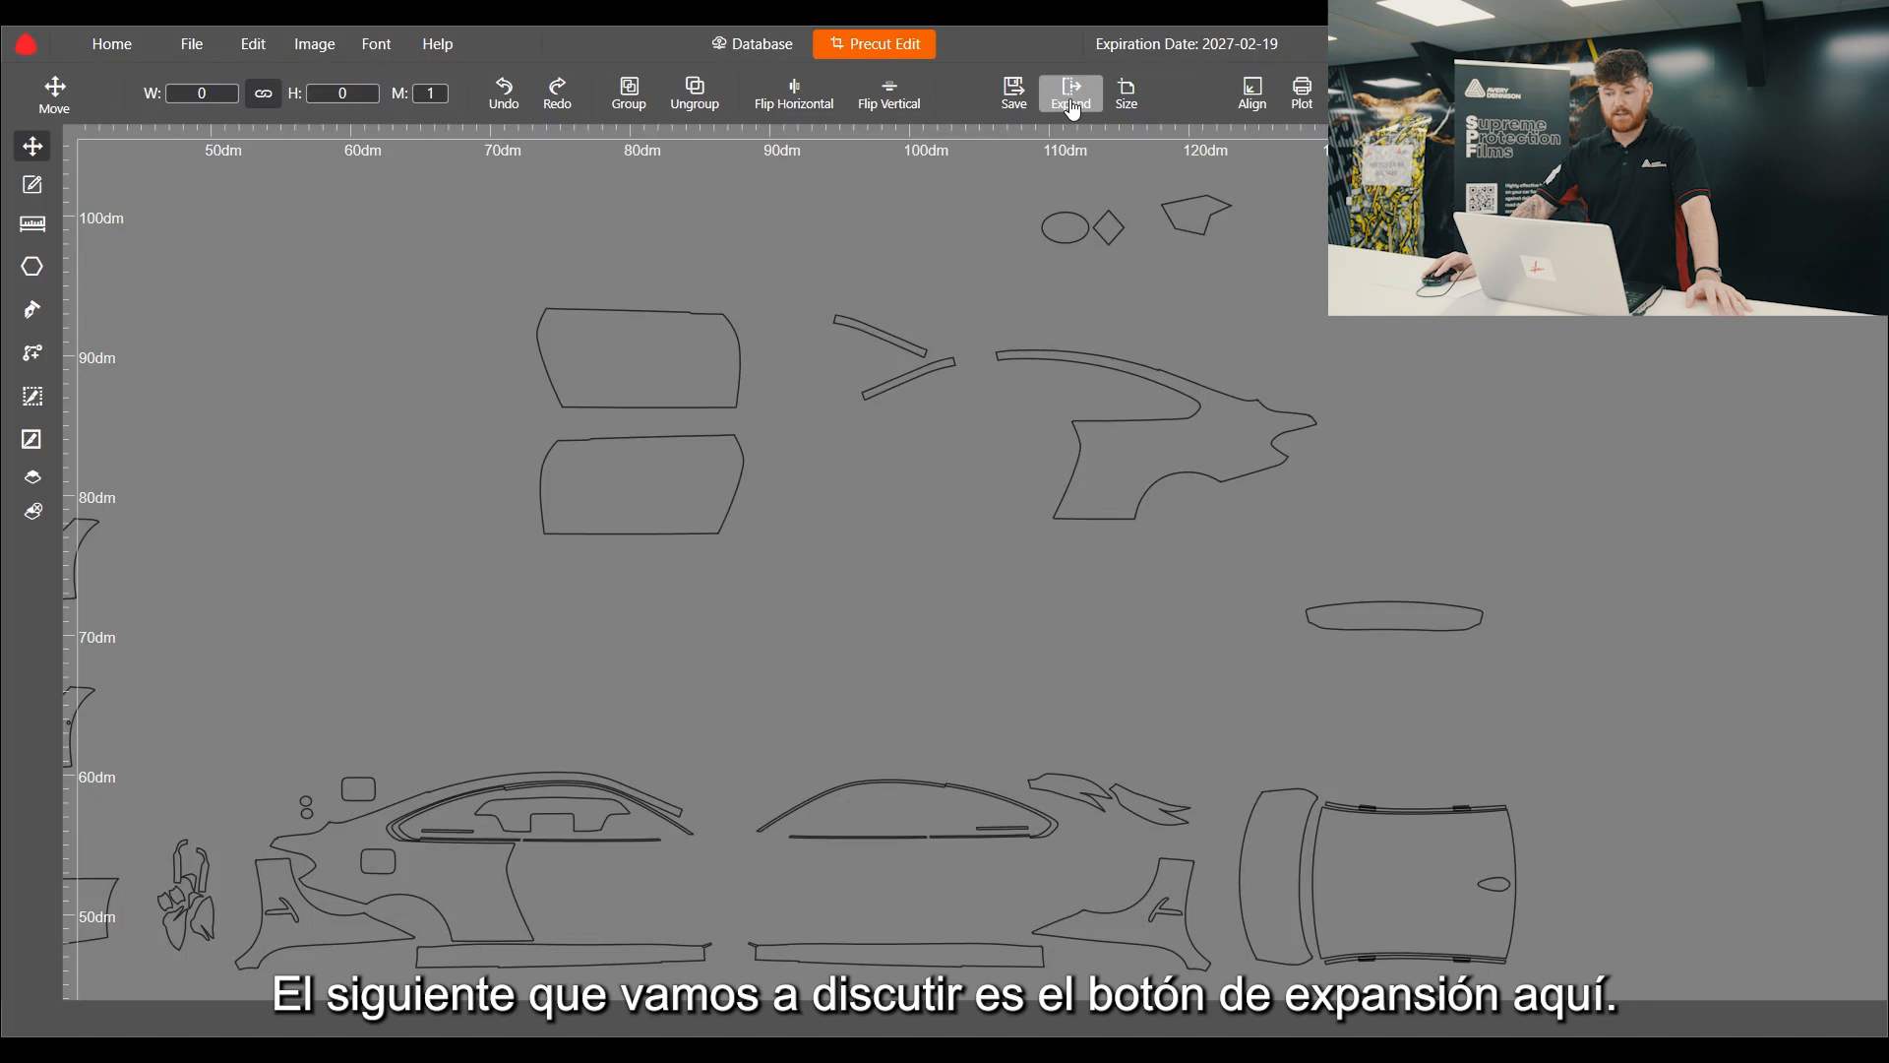
scroll(1480, 643, "up", 3)
left_click(1309, 563)
scroll(1232, 683, "up", 2)
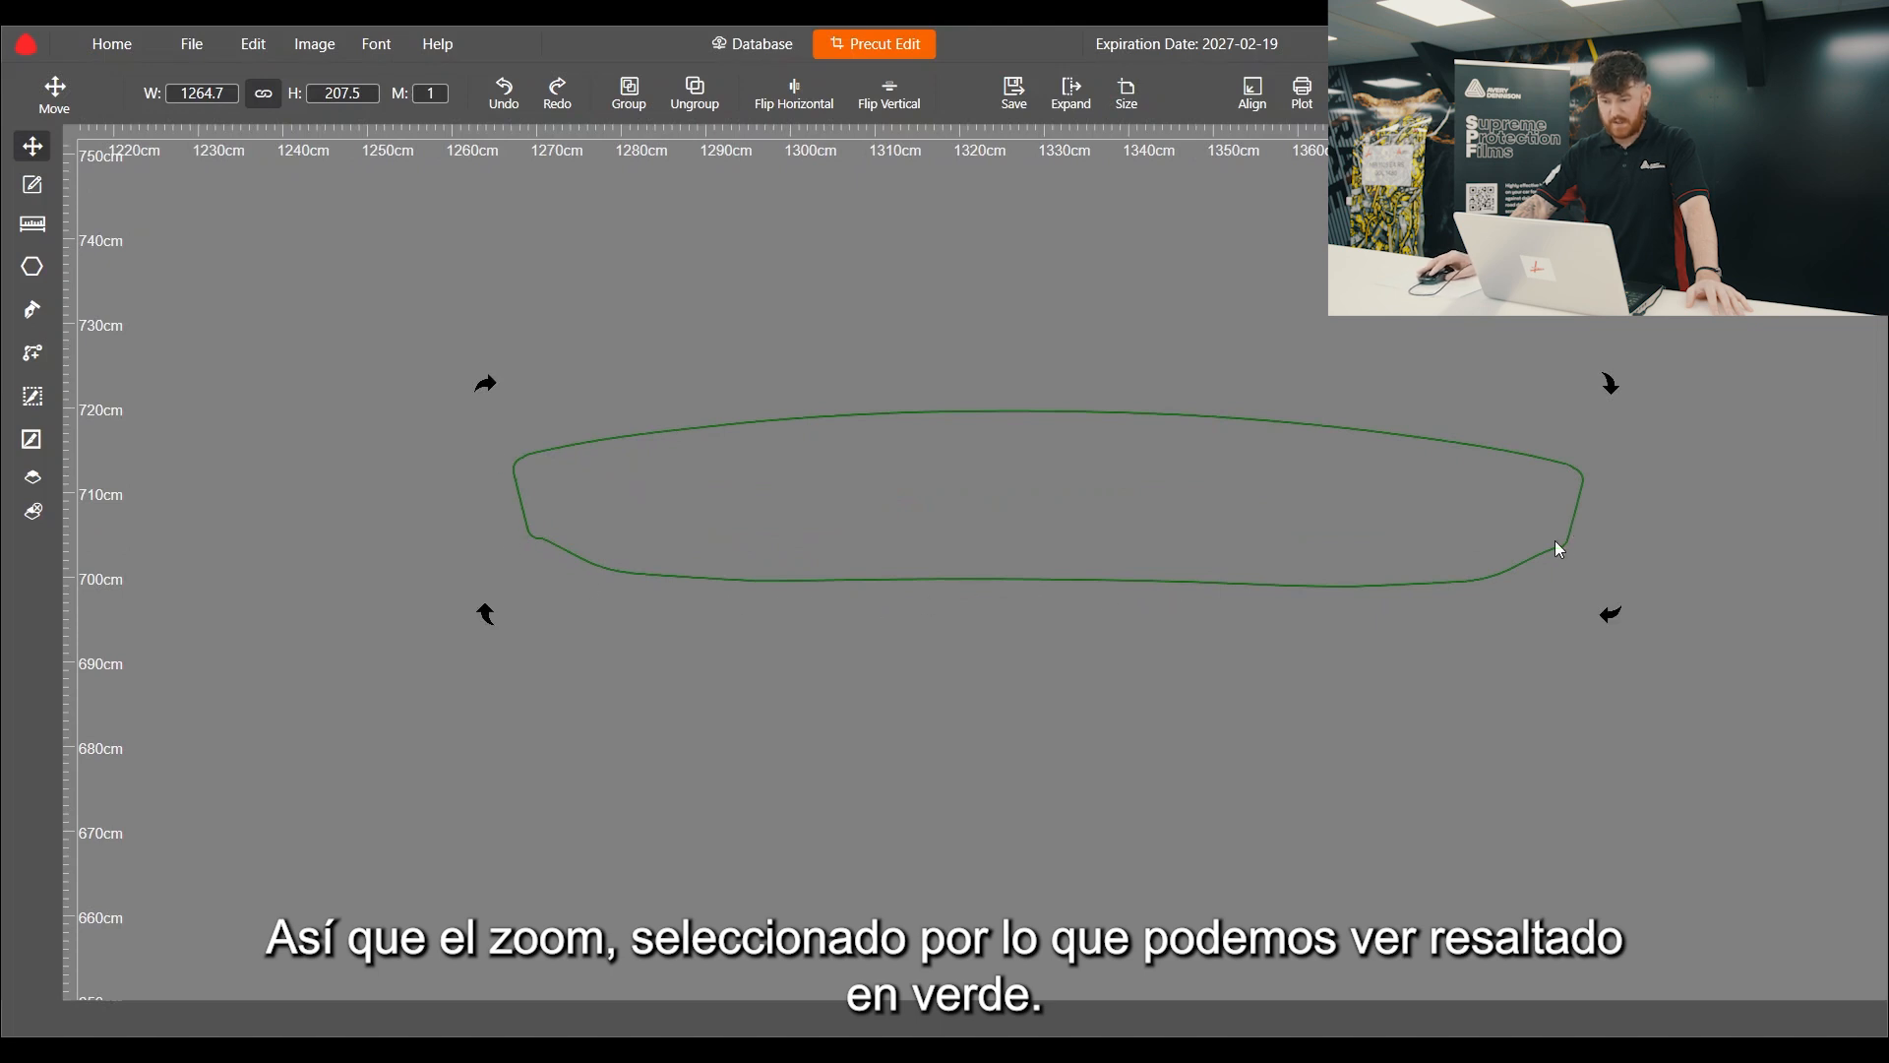
left_click(1072, 99)
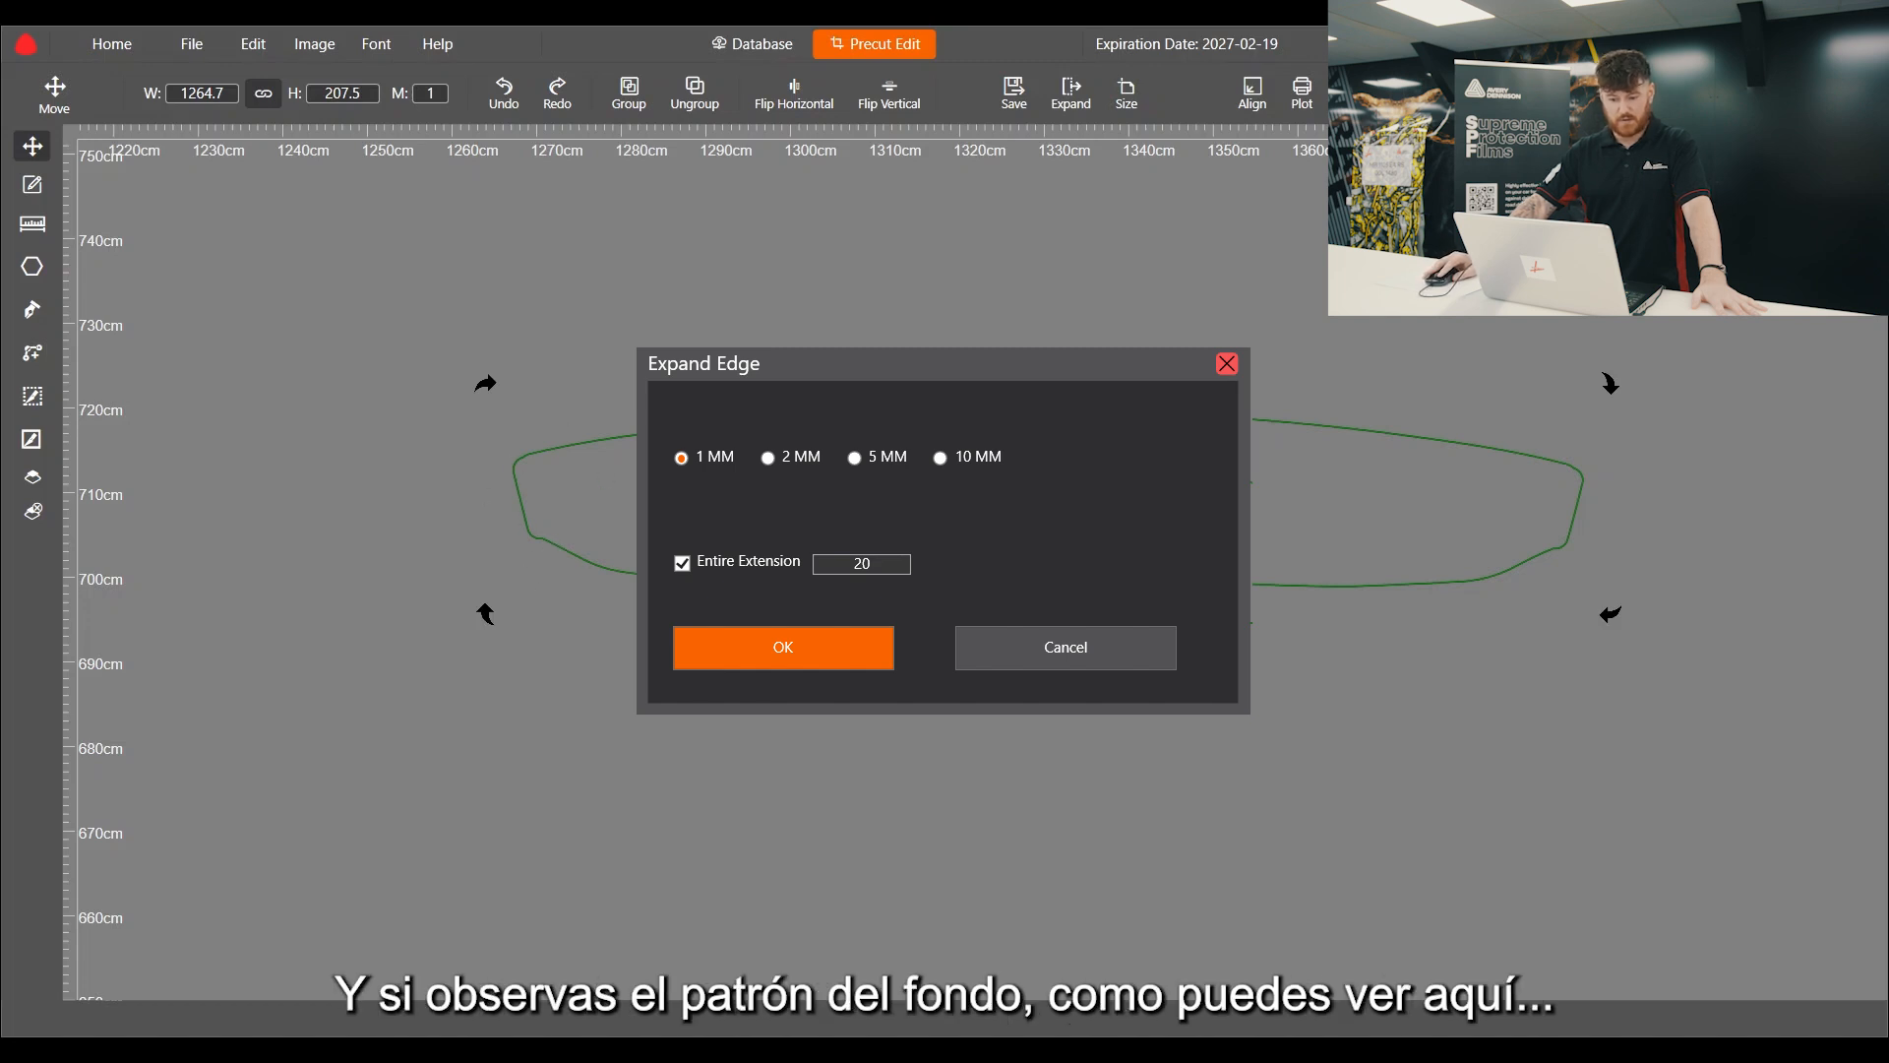
left_click(783, 647)
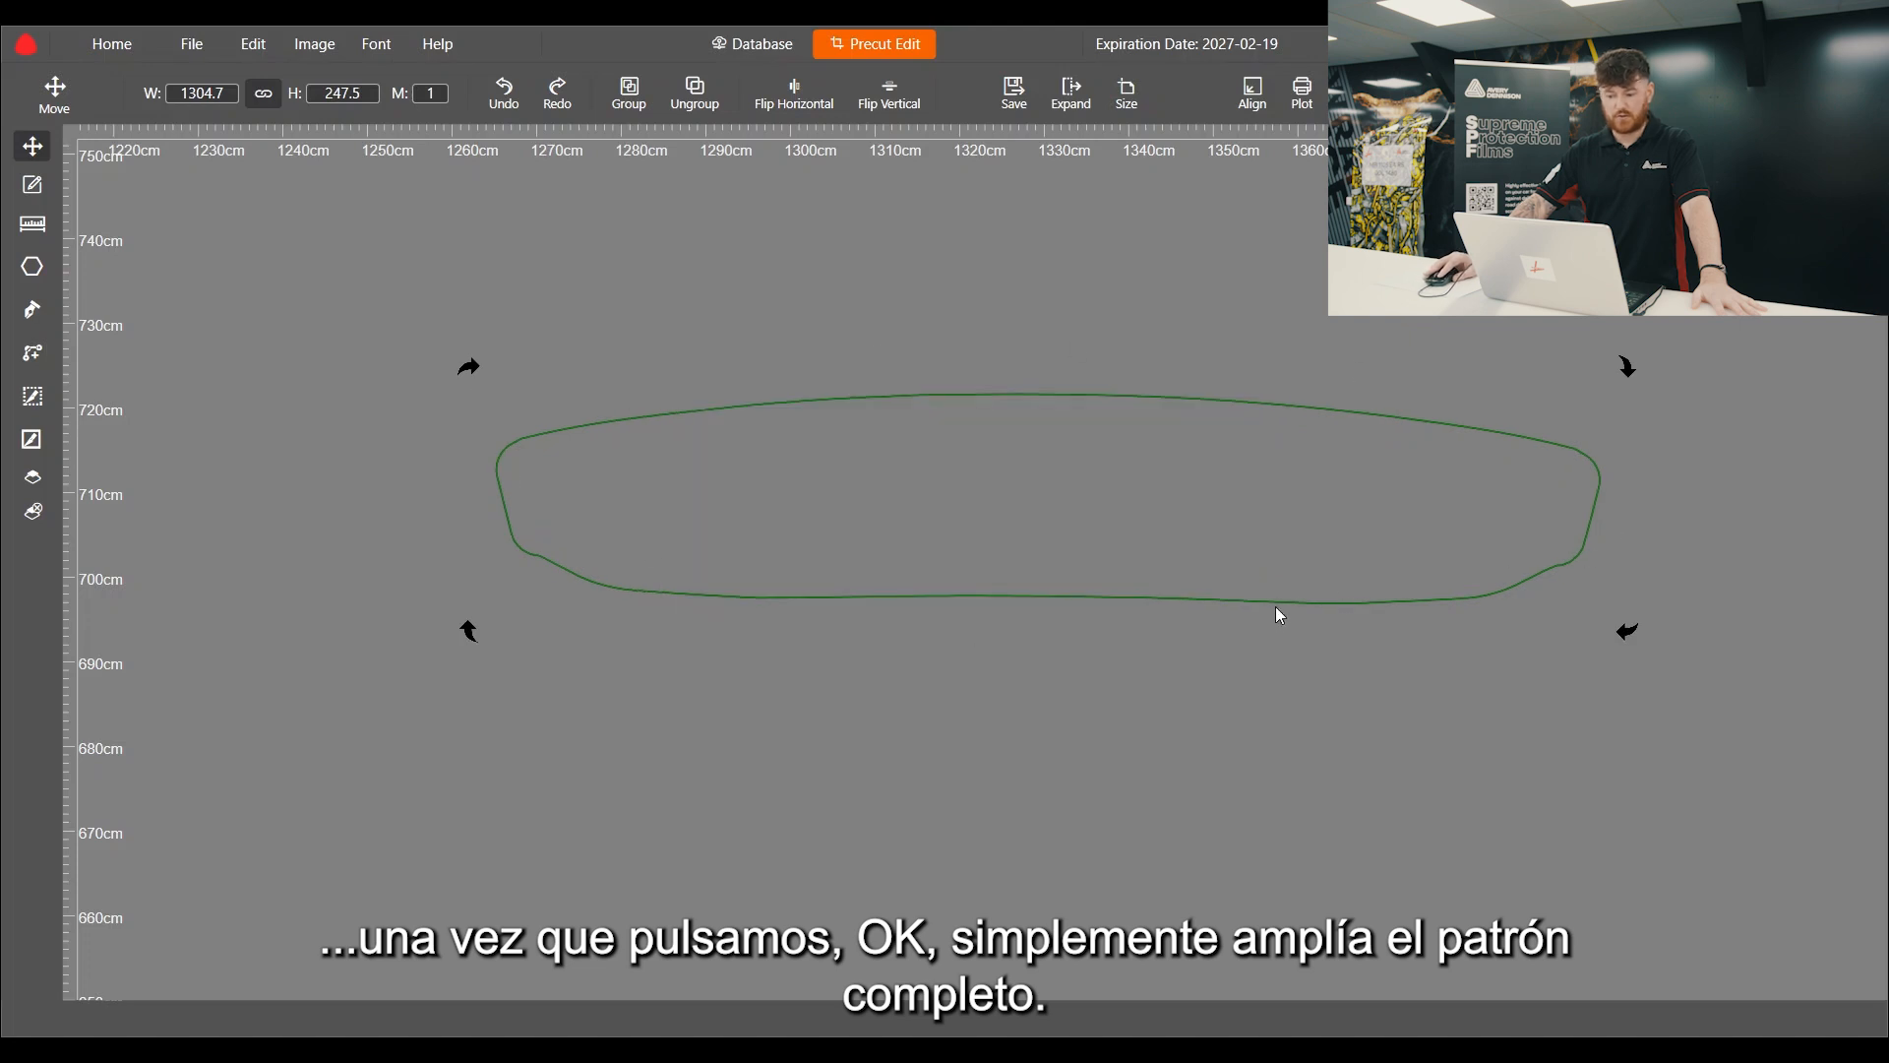
scroll(640, 581, "down", 3)
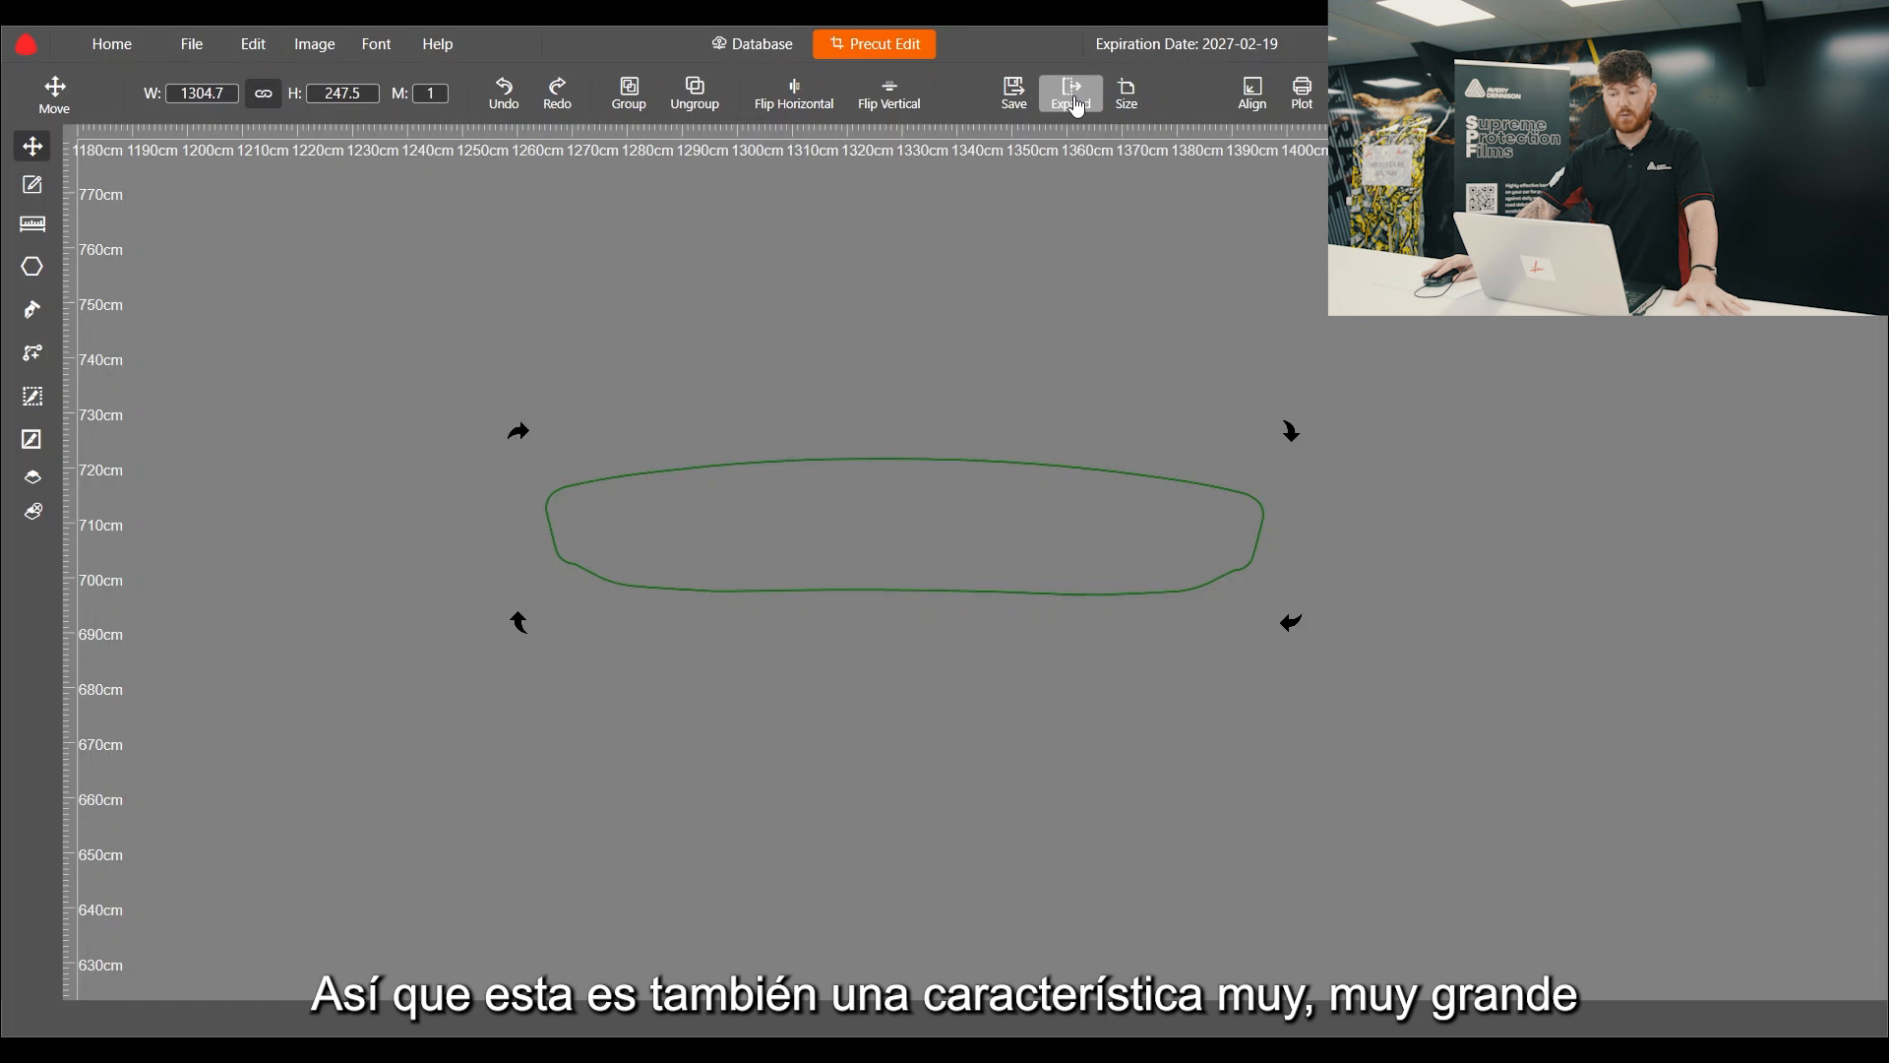
left_click(823, 549)
scroll(730, 742, "down", 2)
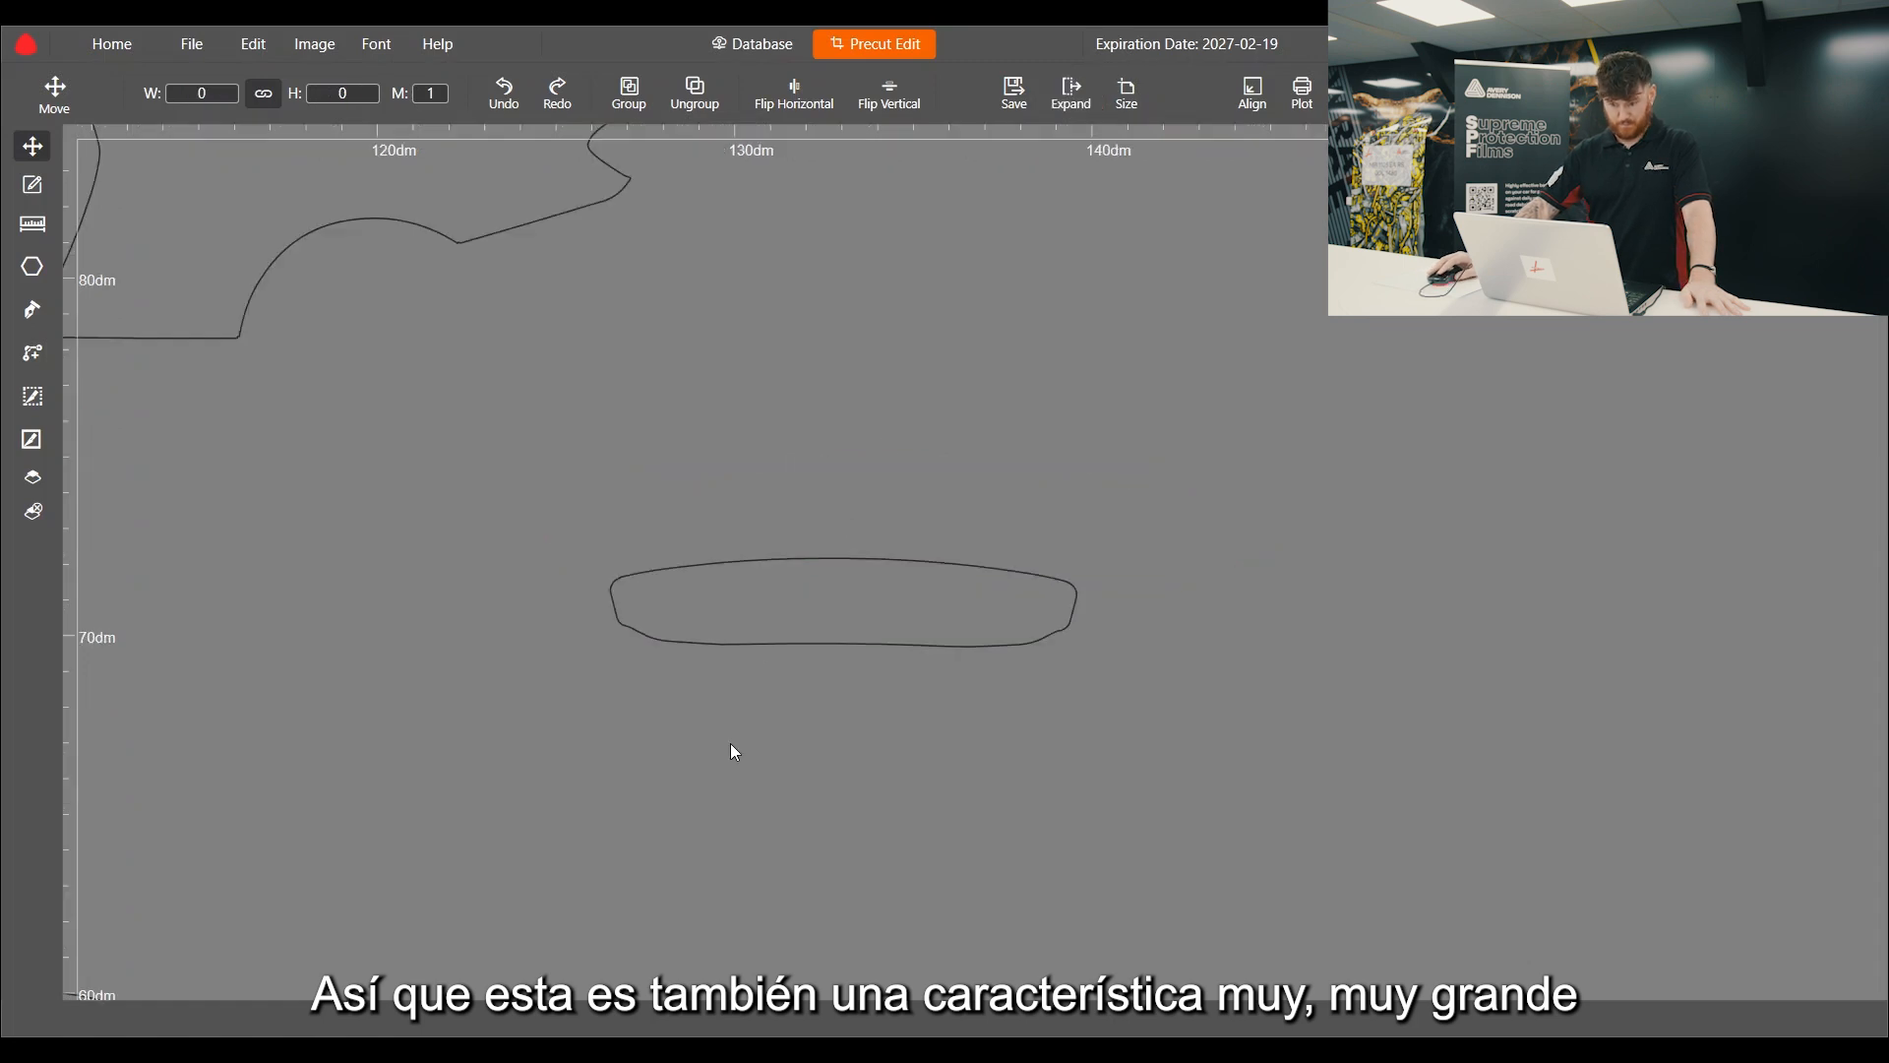
scroll(728, 716, "up", 1)
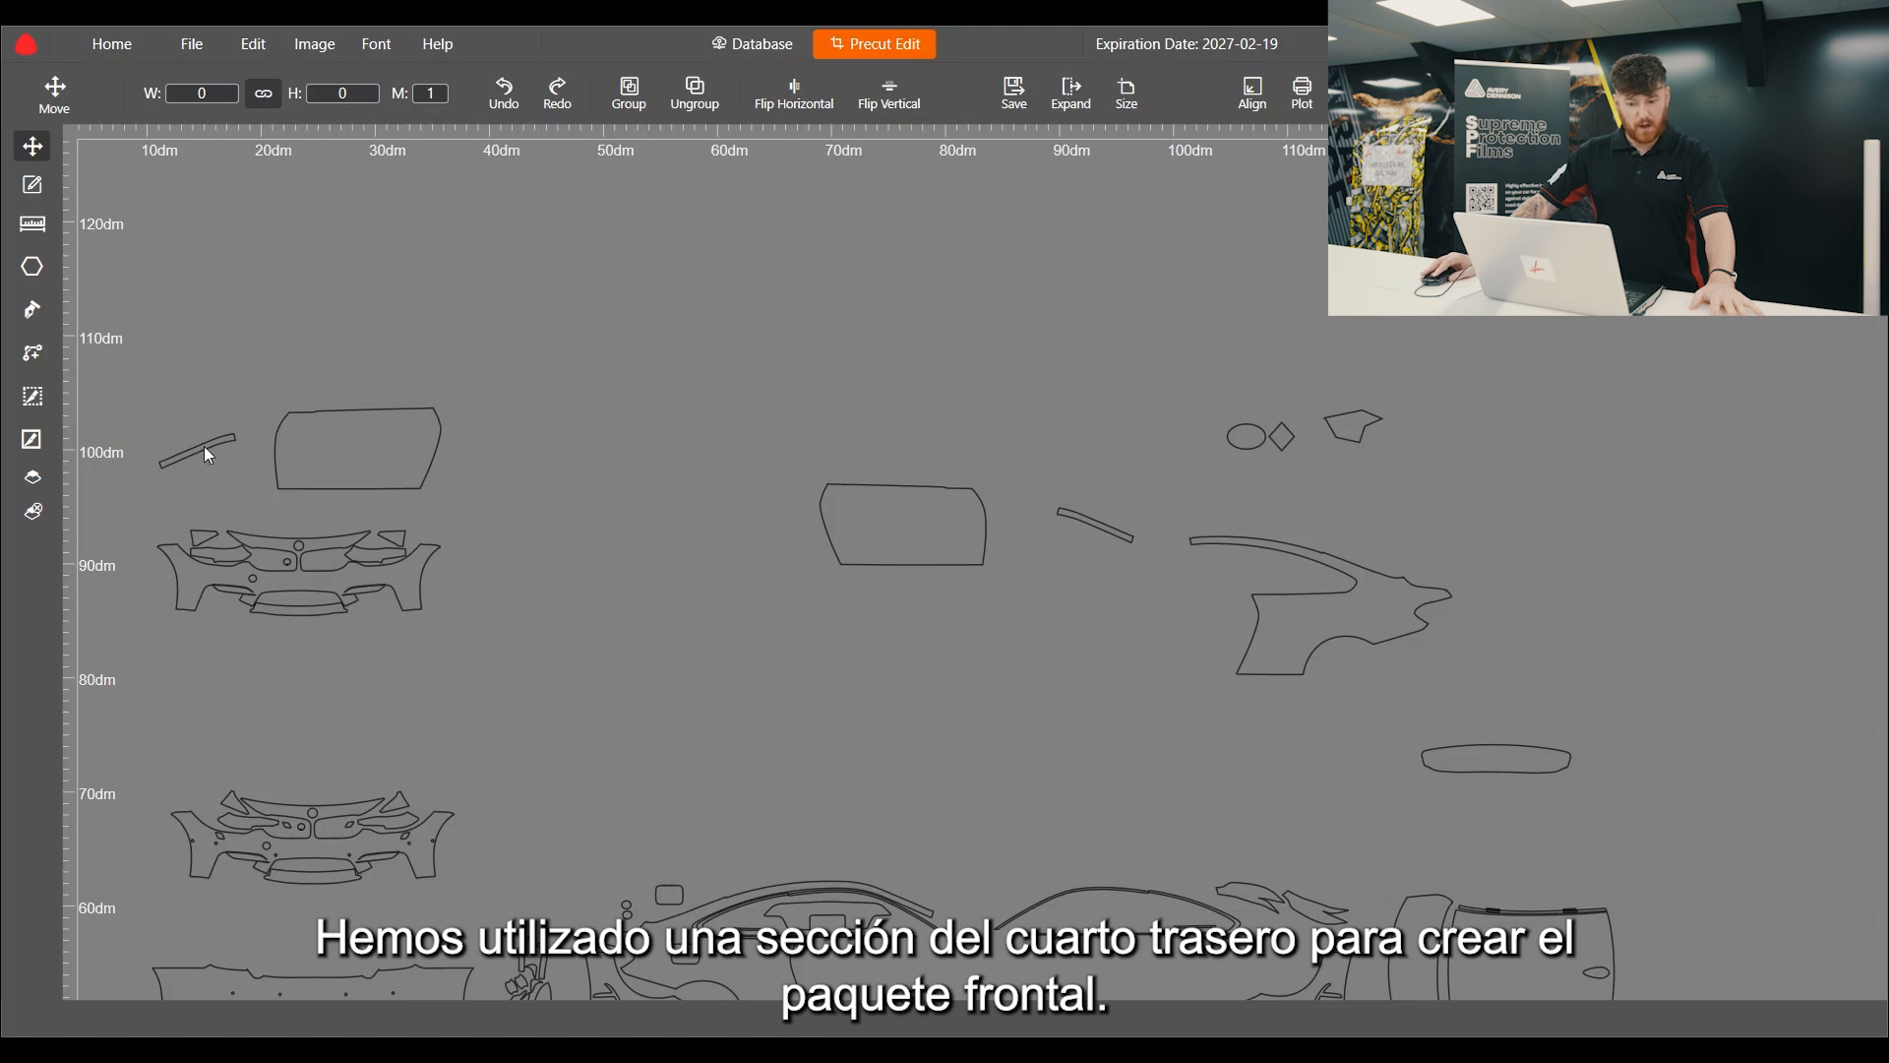
scroll(227, 540, "up", 3)
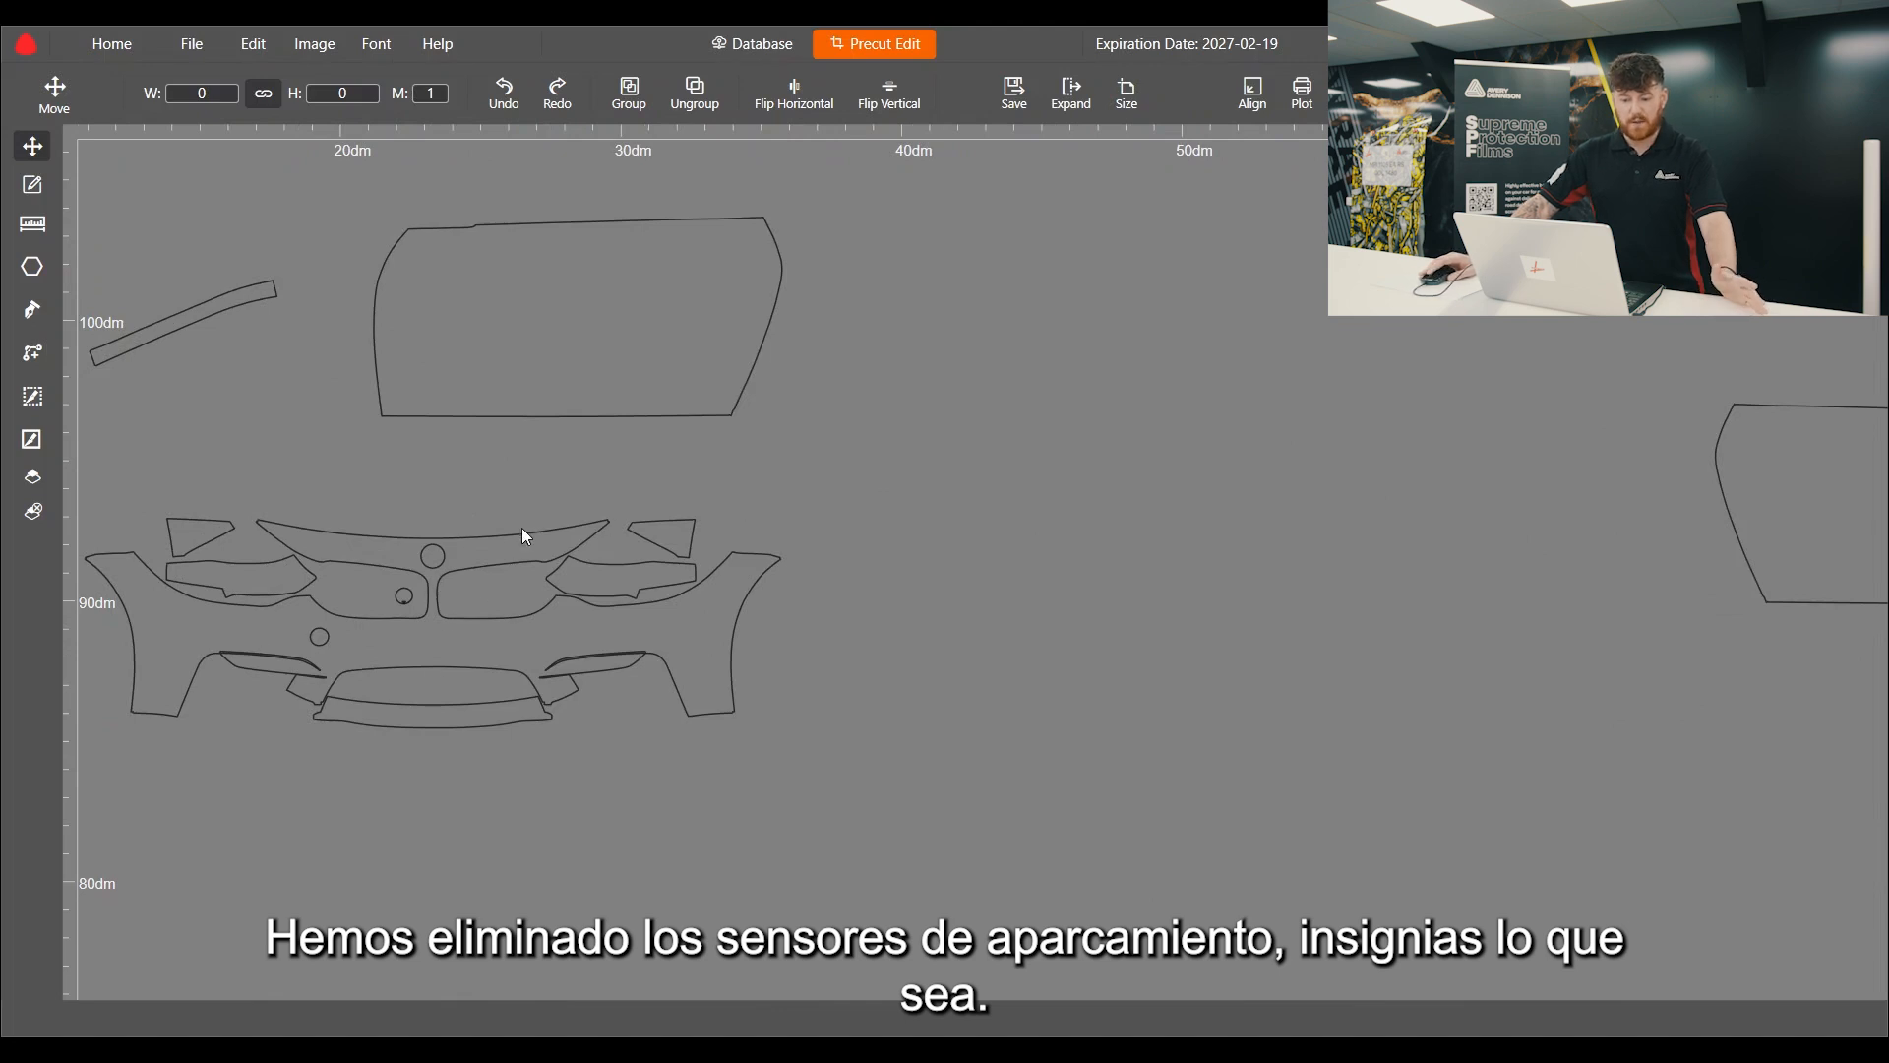
scroll(522, 531, "down", 1)
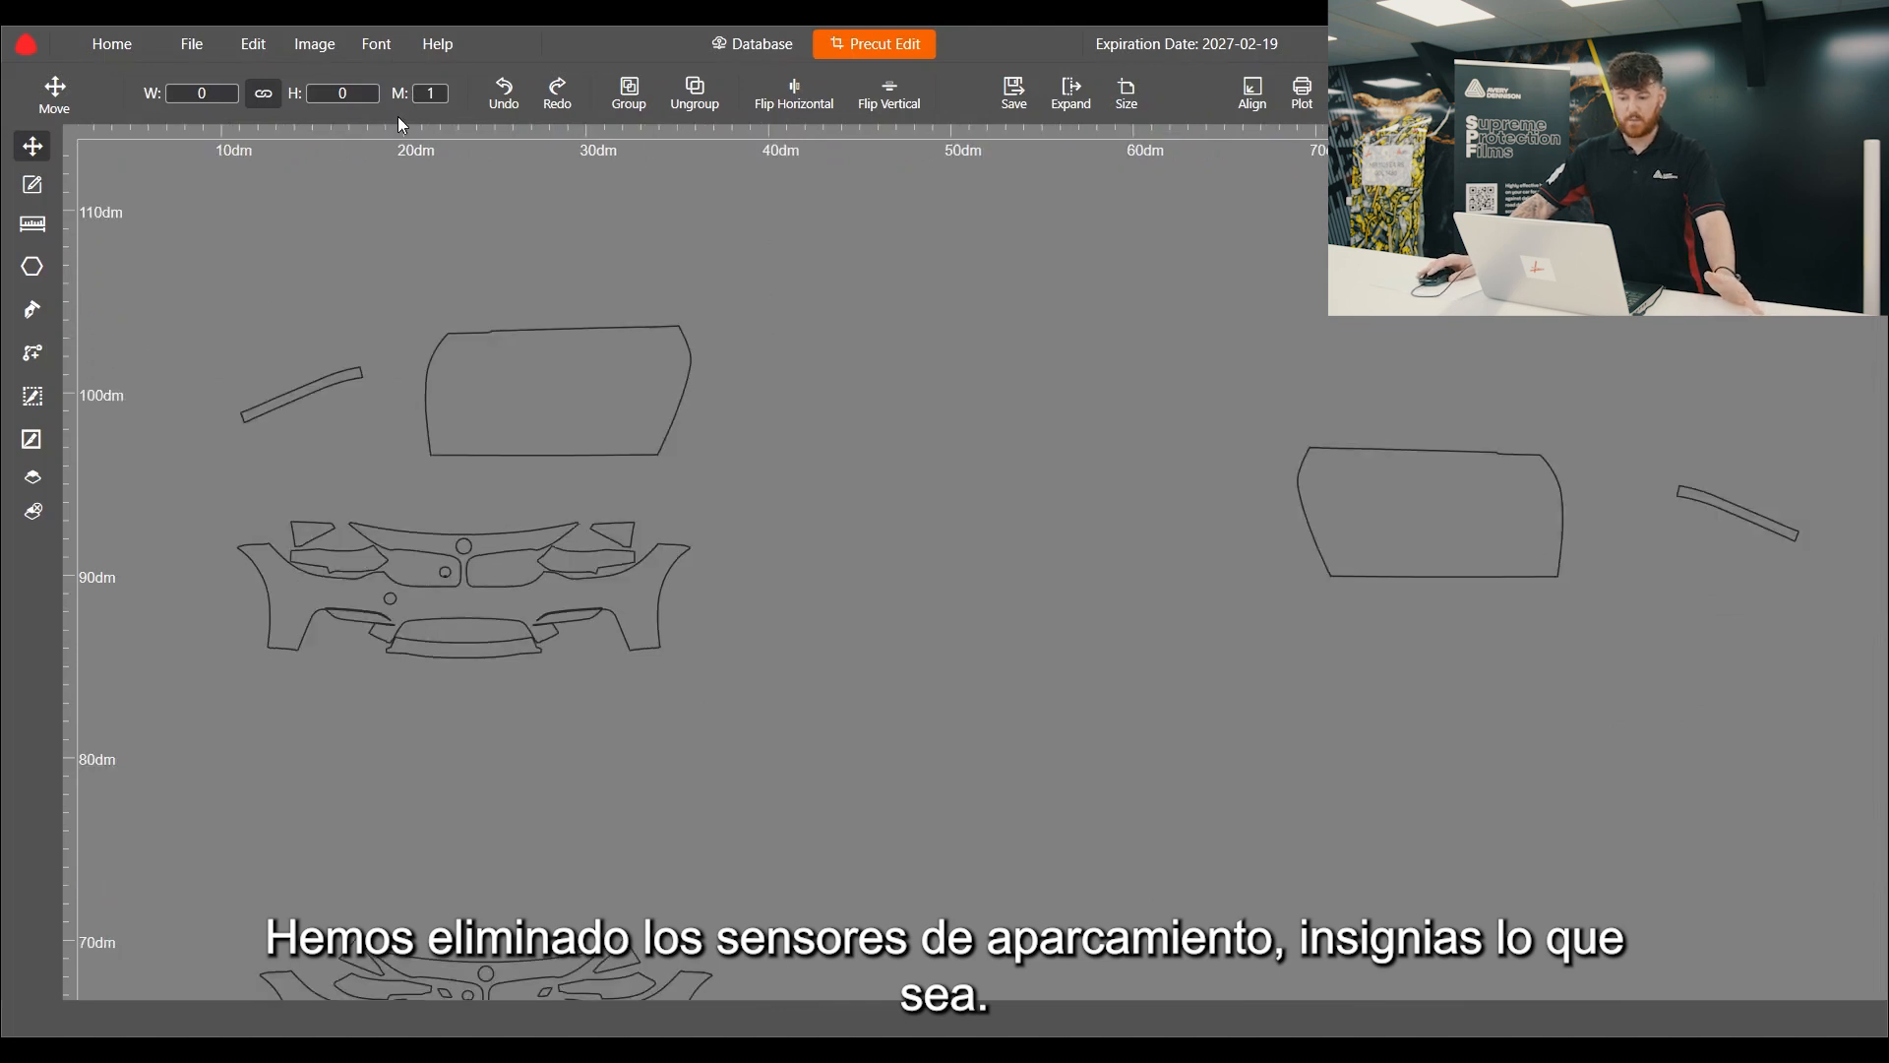
Step: Add the text note "sensors removed, badges removed. door handles removed" to the workspace
left_click(380, 47)
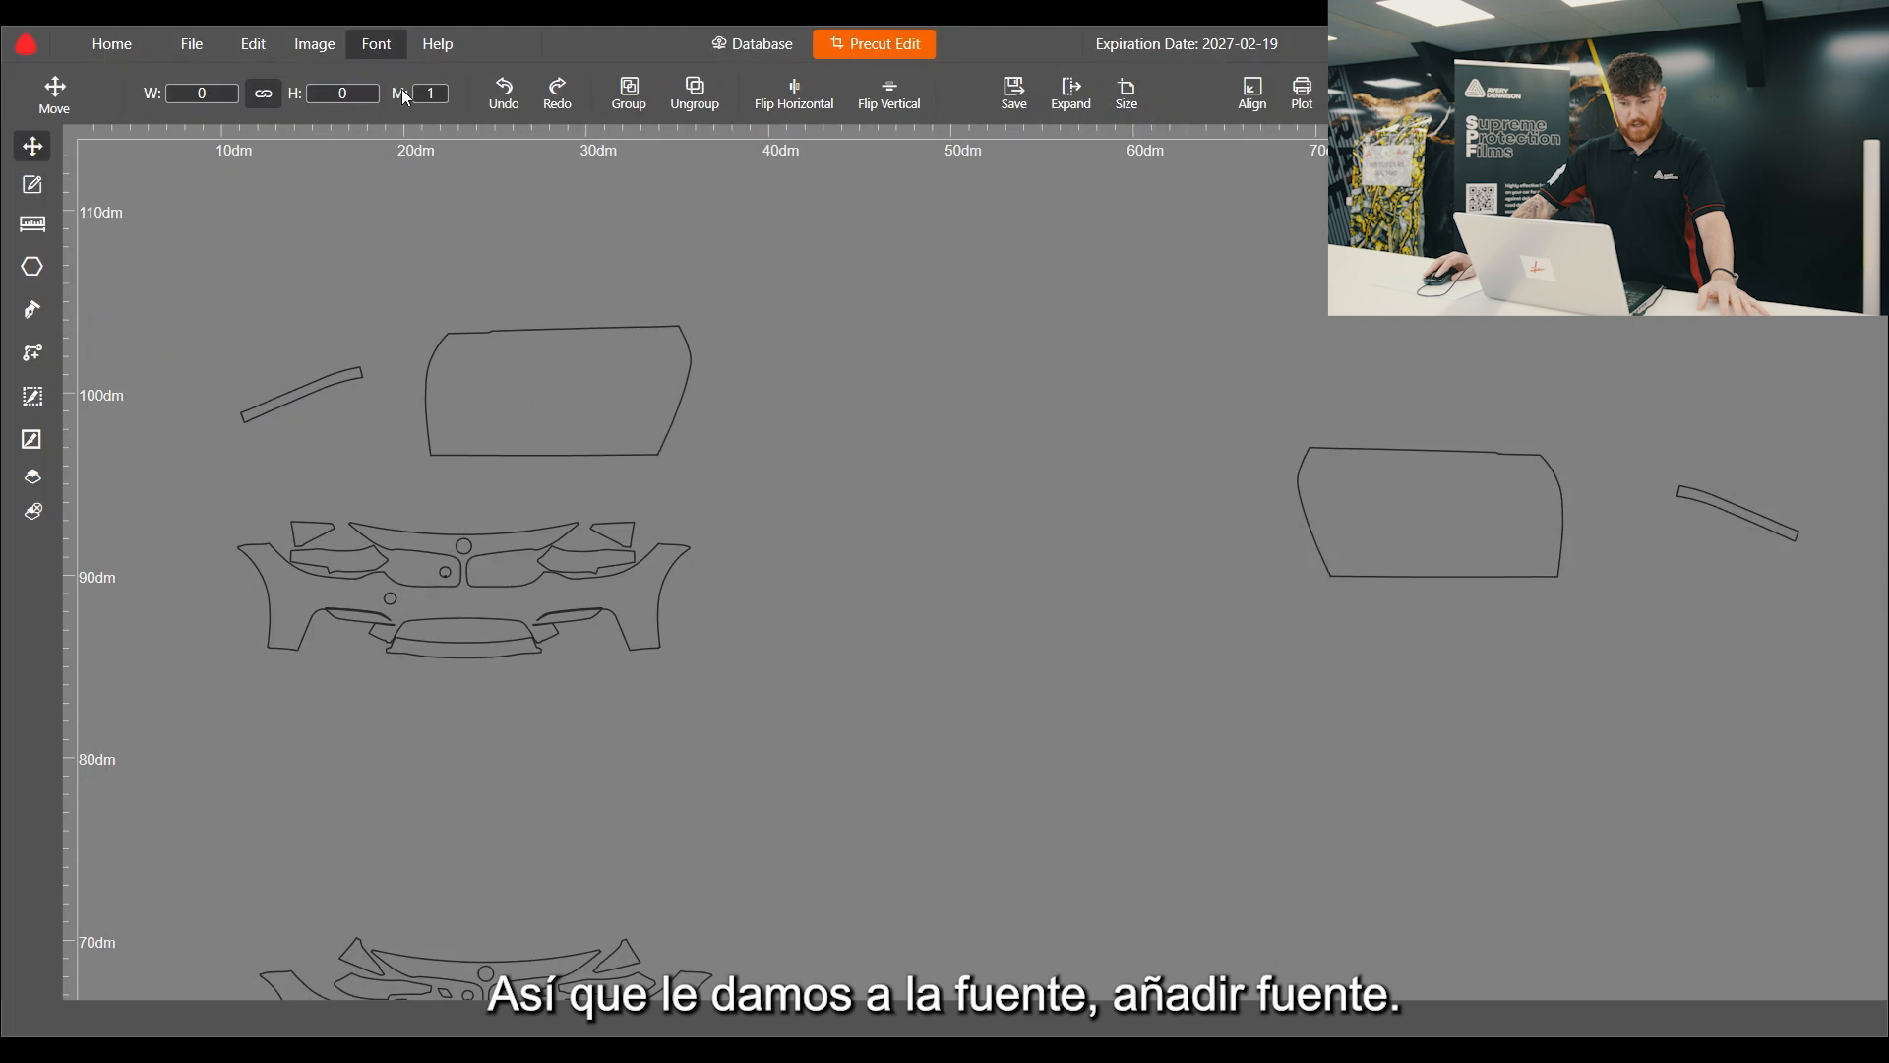
left_click(495, 282)
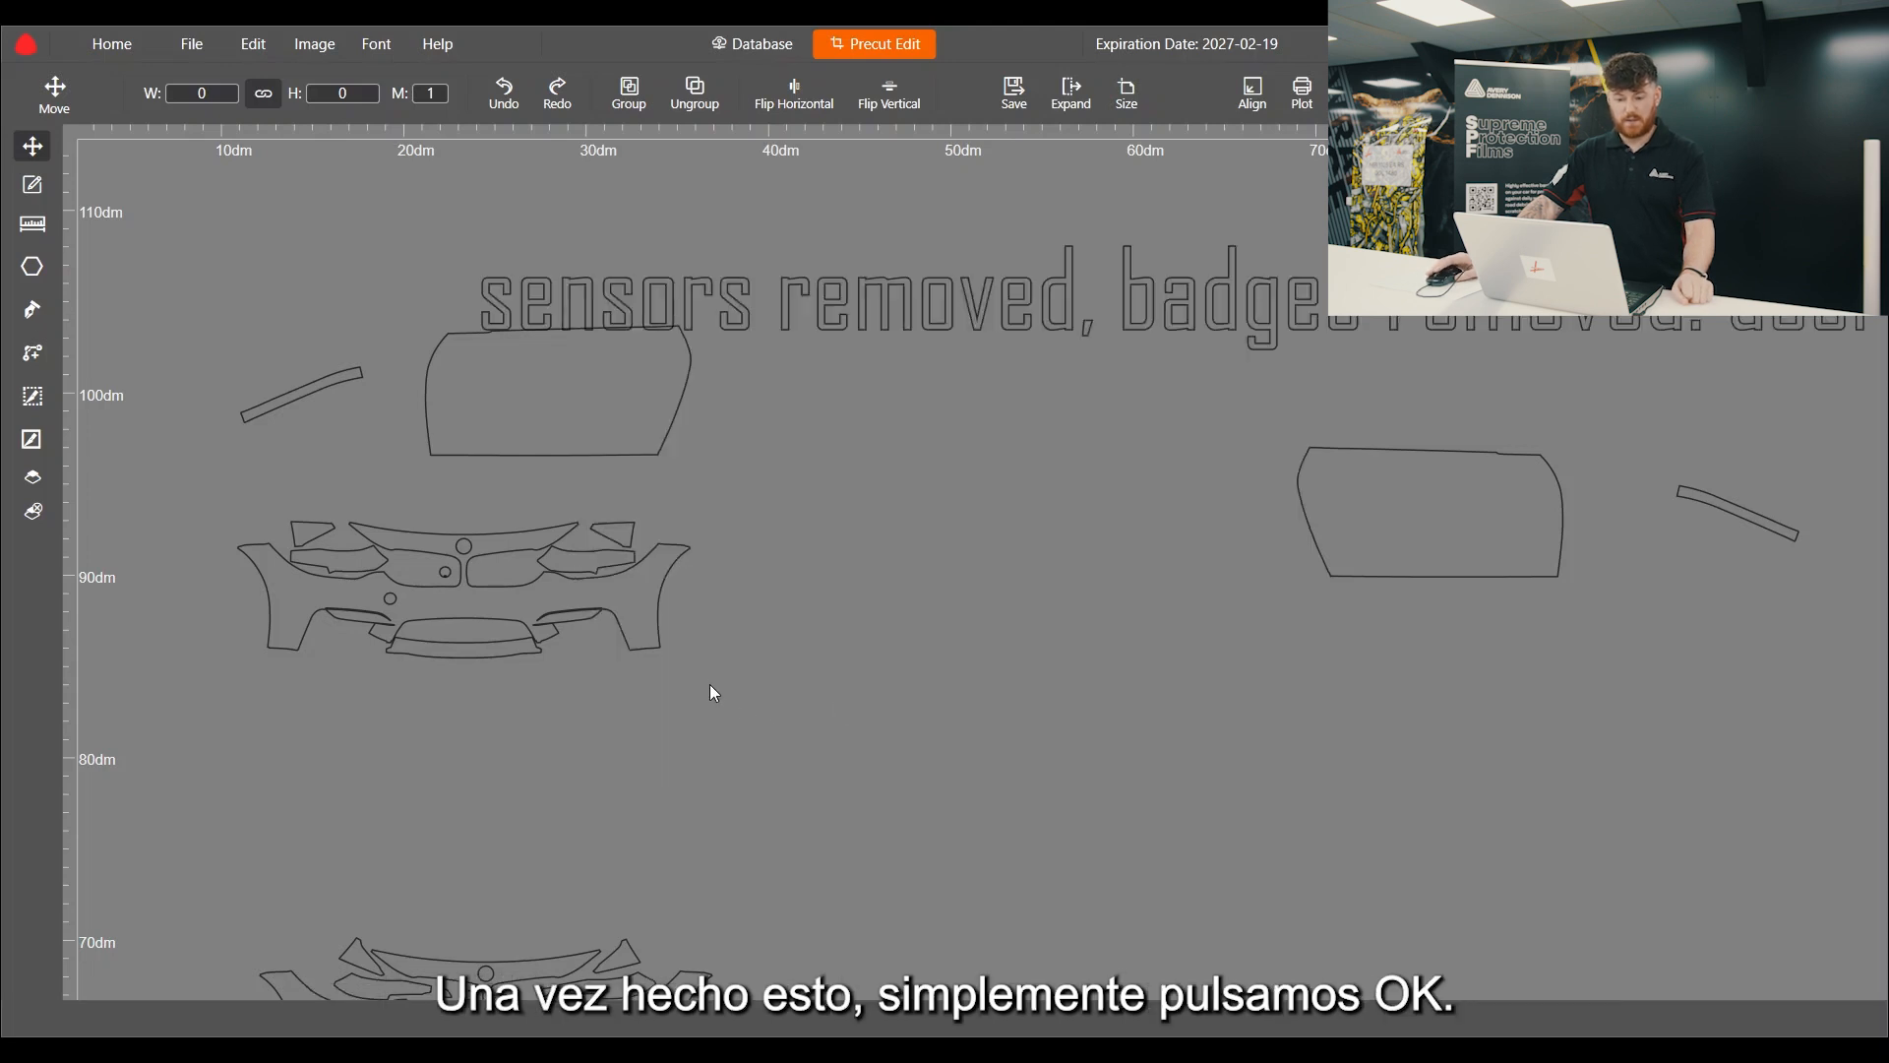
scroll(713, 681, "down", 3)
Step: Move the text note about 35 dm left and 5 dm up, above the pattern pieces, and deselect it
left_click(1161, 520)
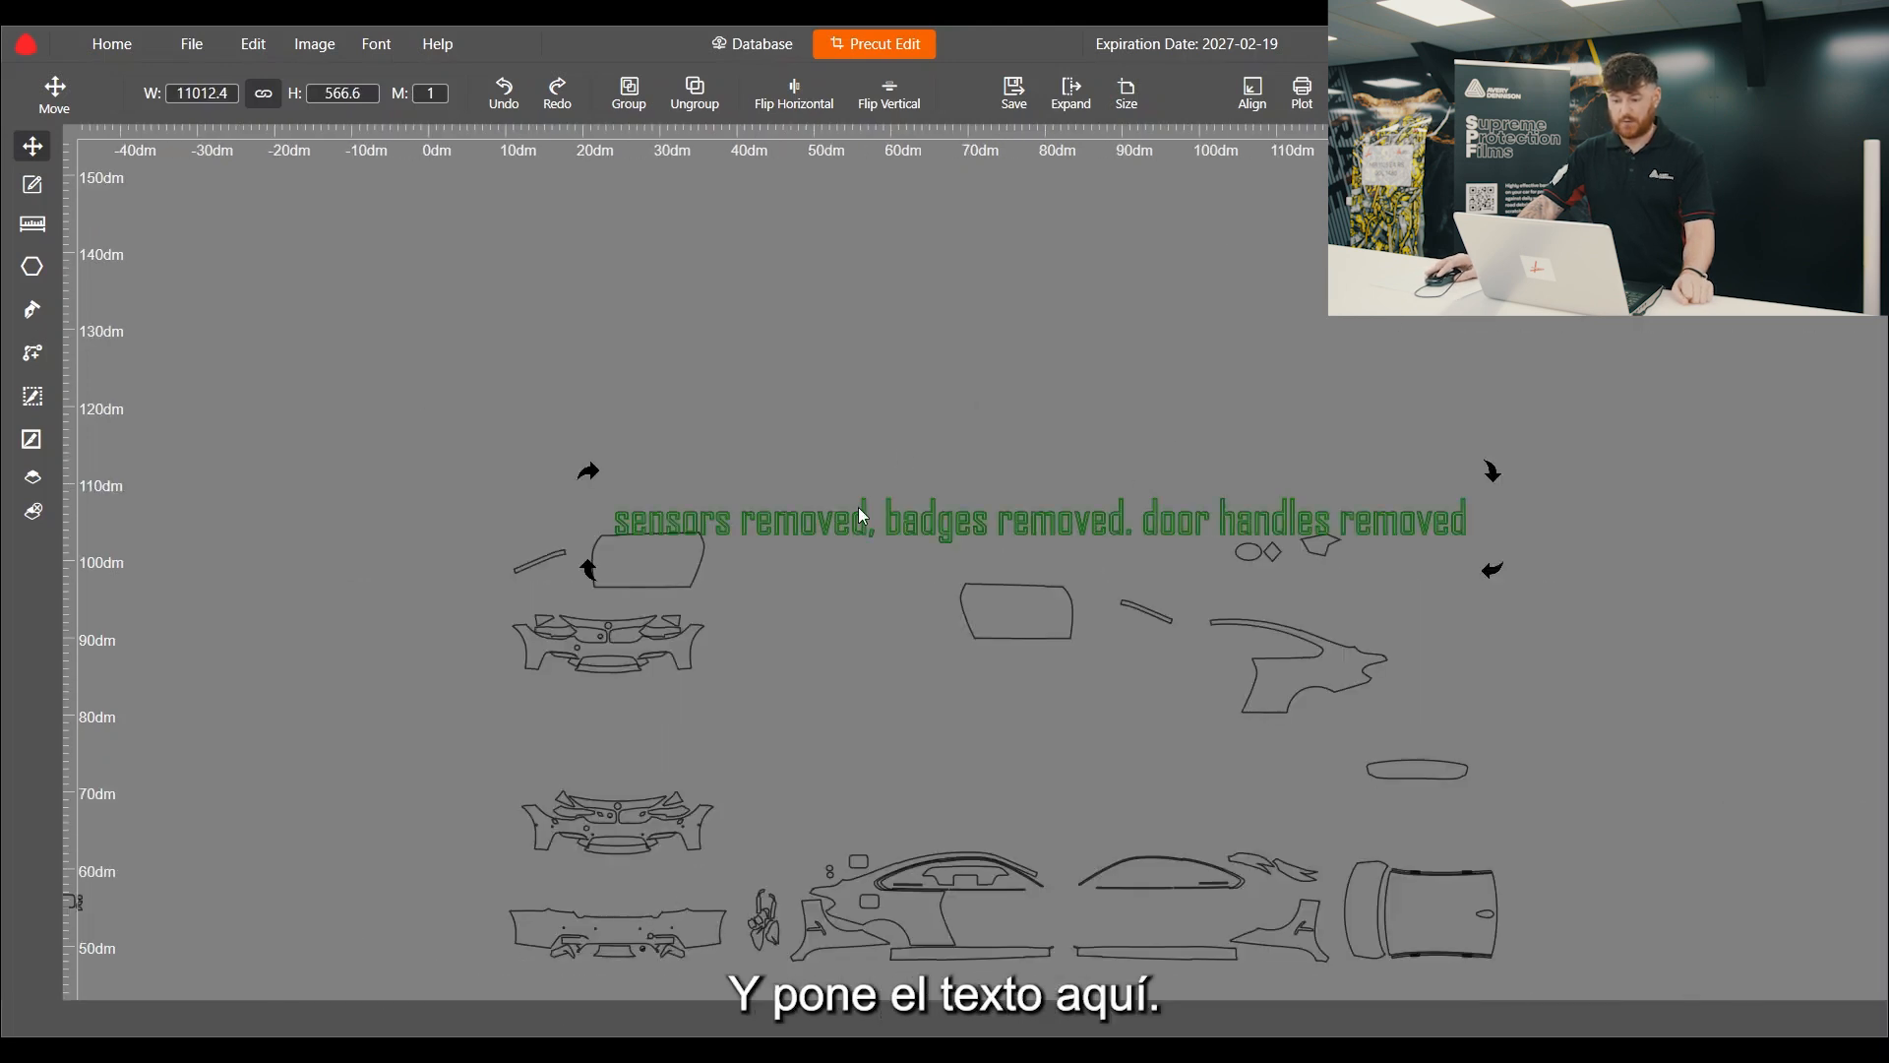
left_click_drag(1000, 517, 1489, 530)
left_click(530, 391)
scroll(1019, 527, "up", 10)
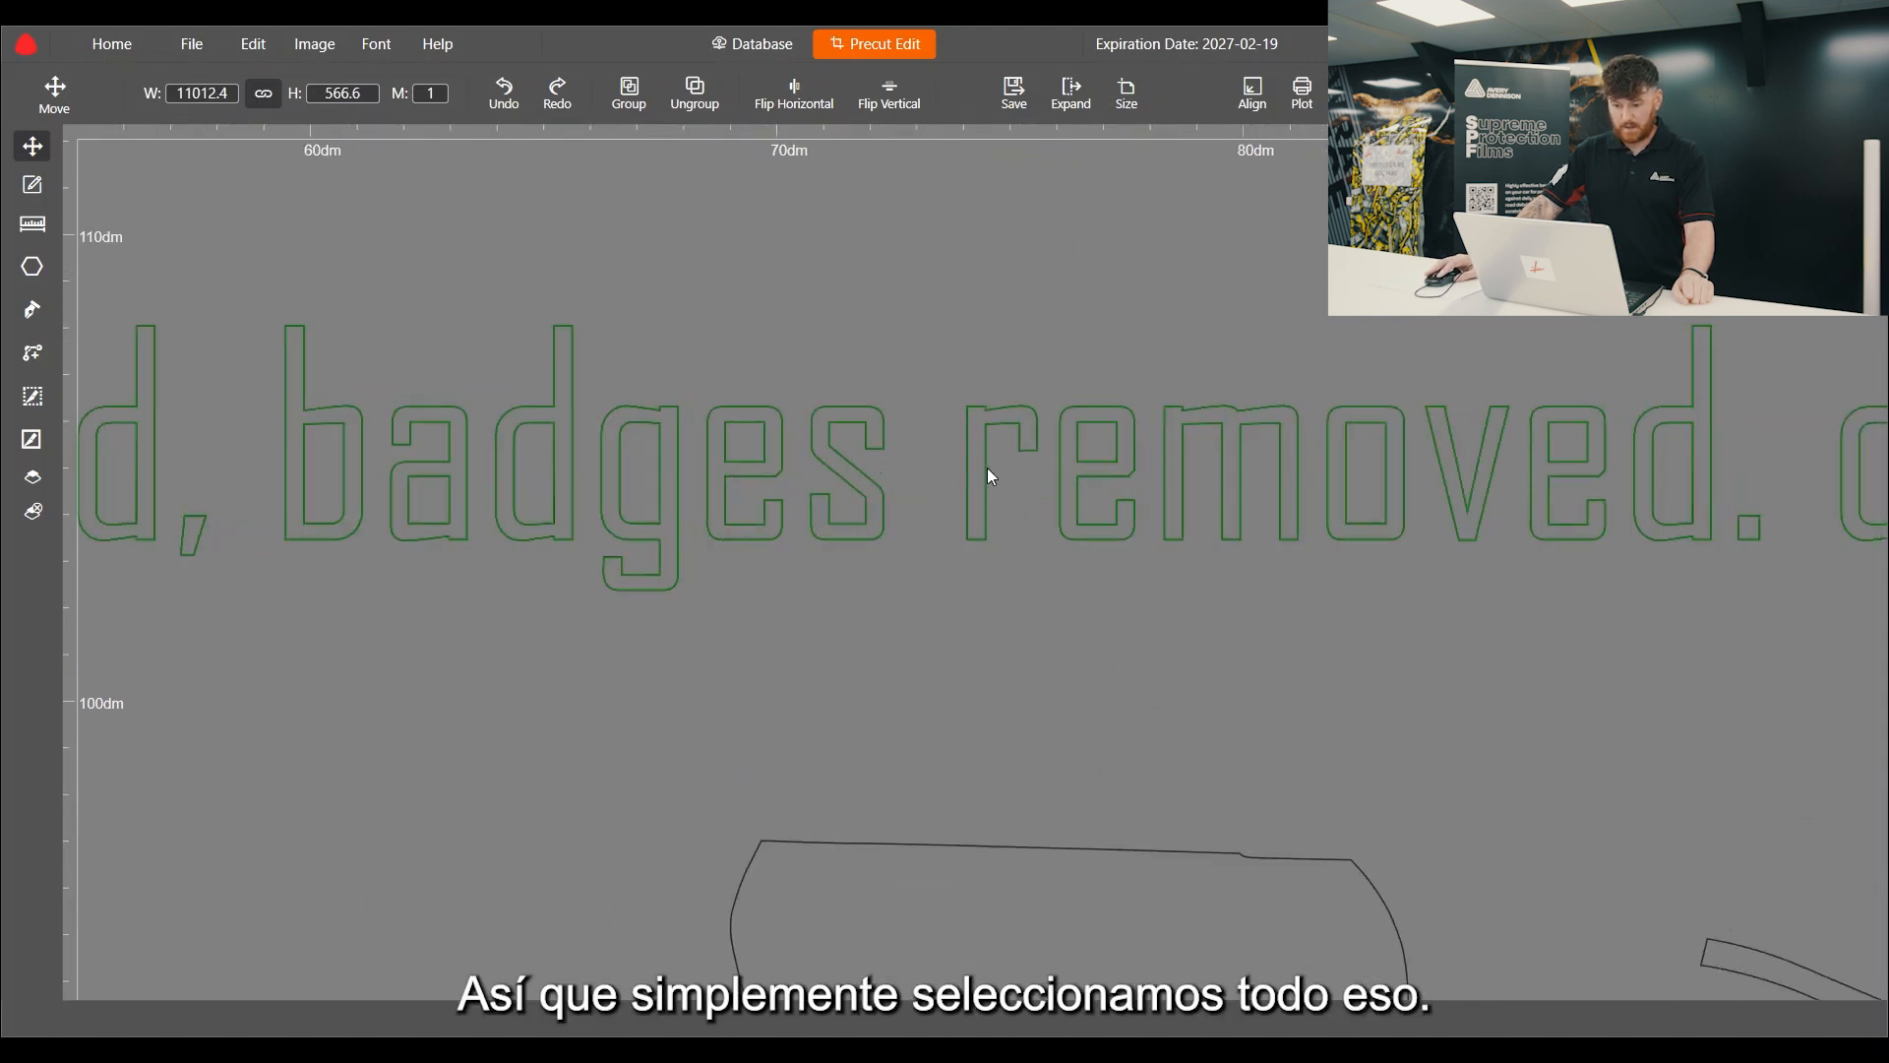
left_click_drag(977, 470, 236, 349)
scroll(1000, 439, "down", 6)
scroll(1001, 439, "down", 3)
scroll(773, 423, "up", 8)
left_click_drag(756, 387, 354, 363)
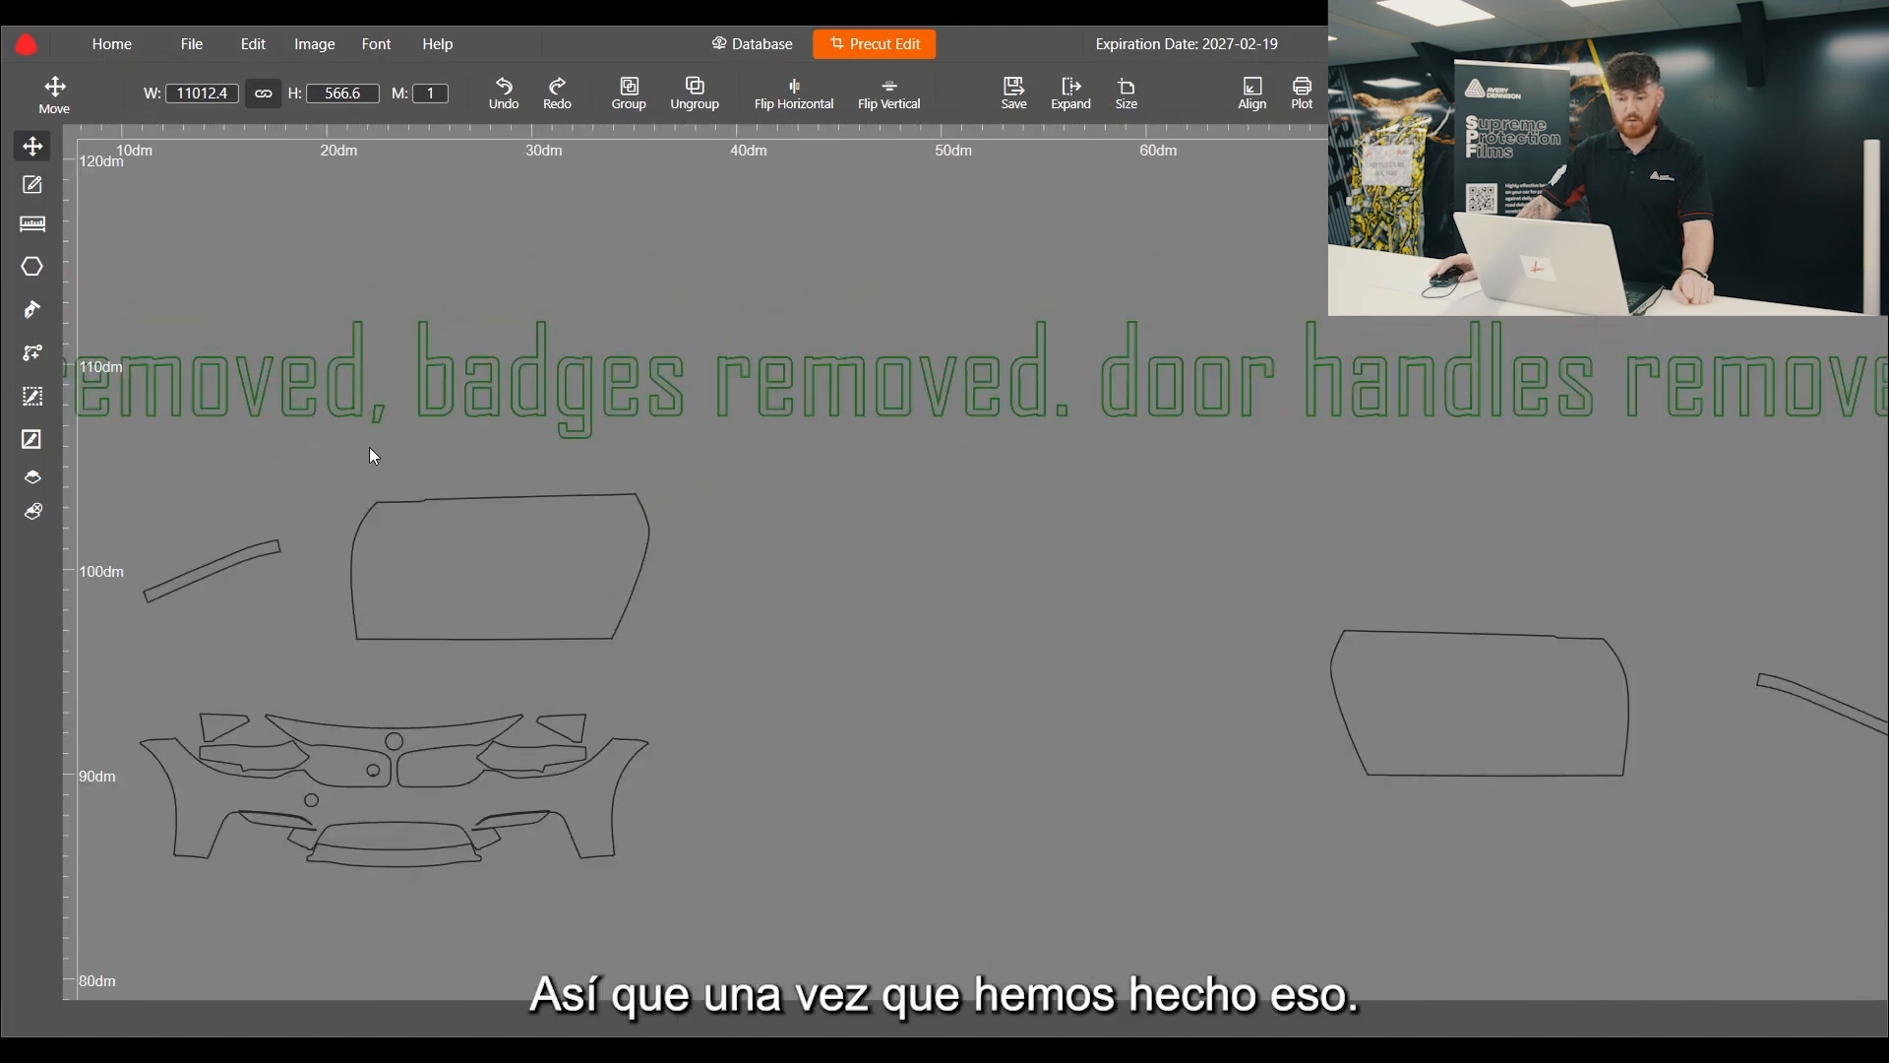
scroll(372, 453, "down", 5)
left_click(700, 233)
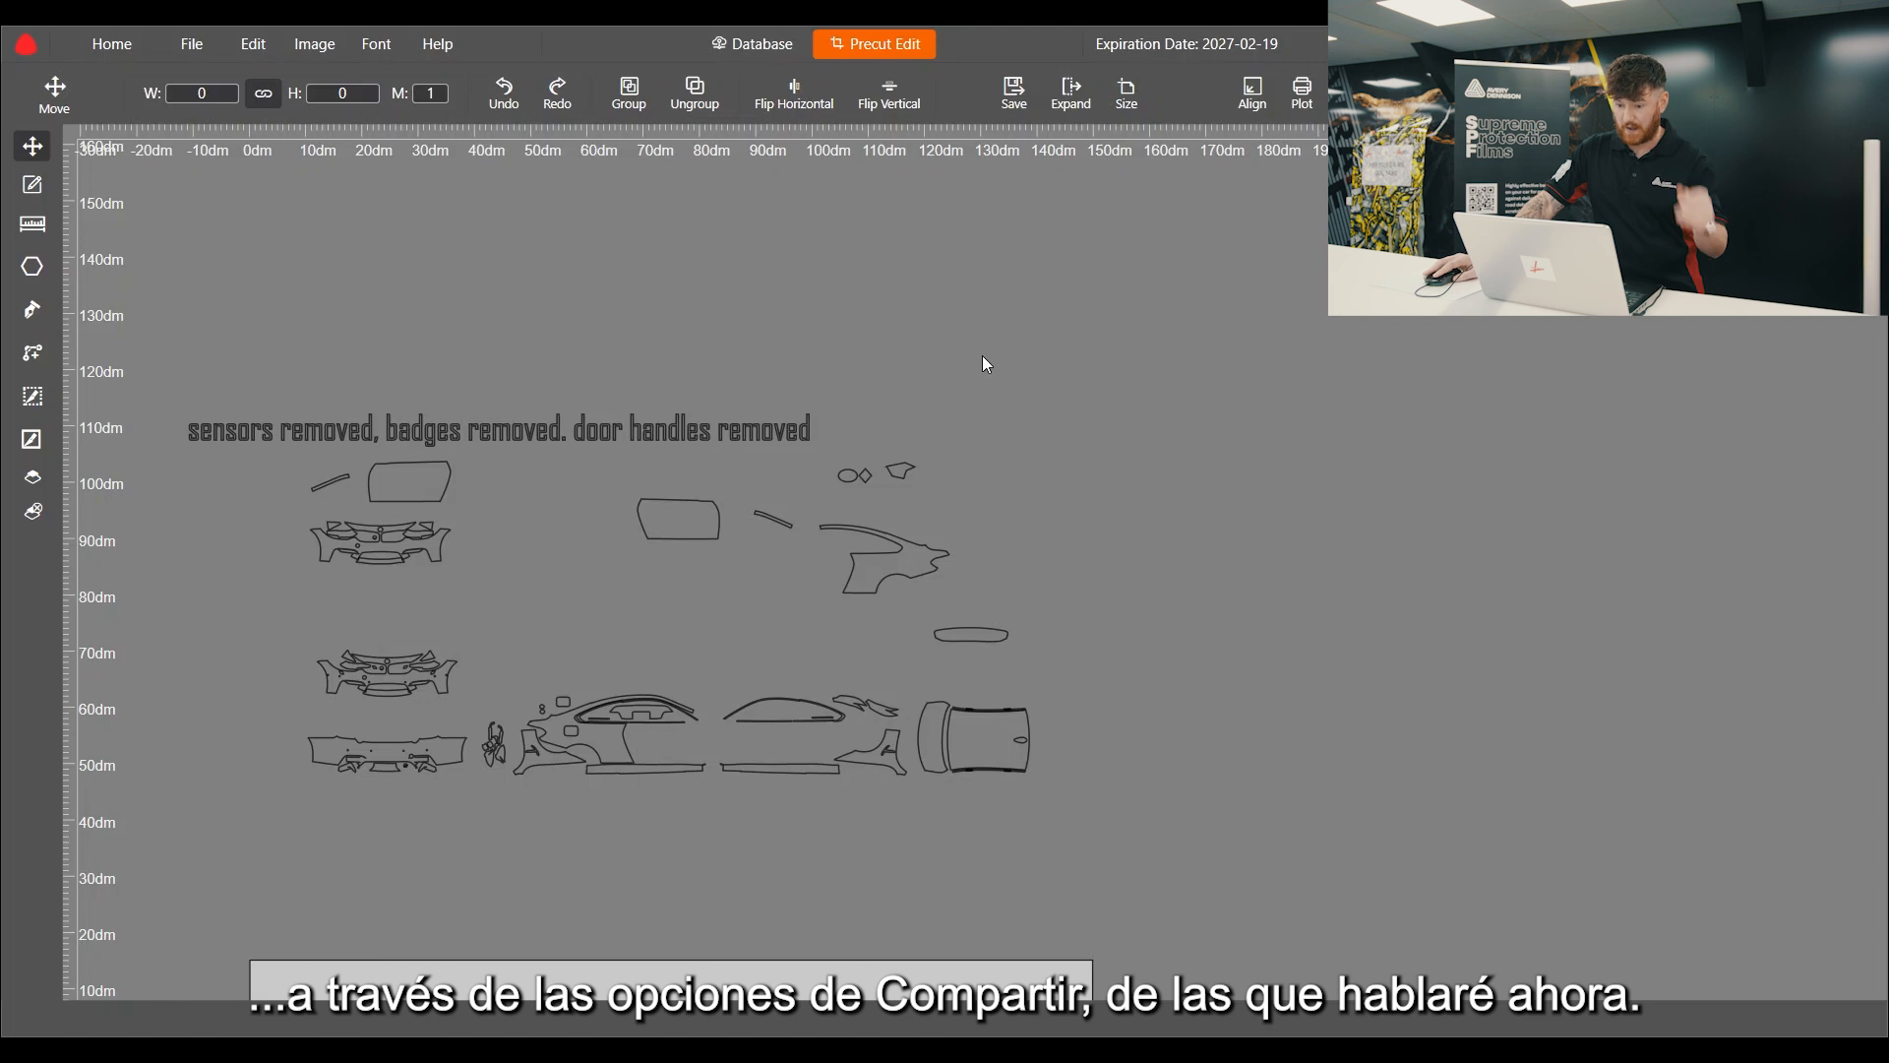
Step: Save the edited pattern to the personal data as "bmw m4 - october. F82"
left_click(1019, 100)
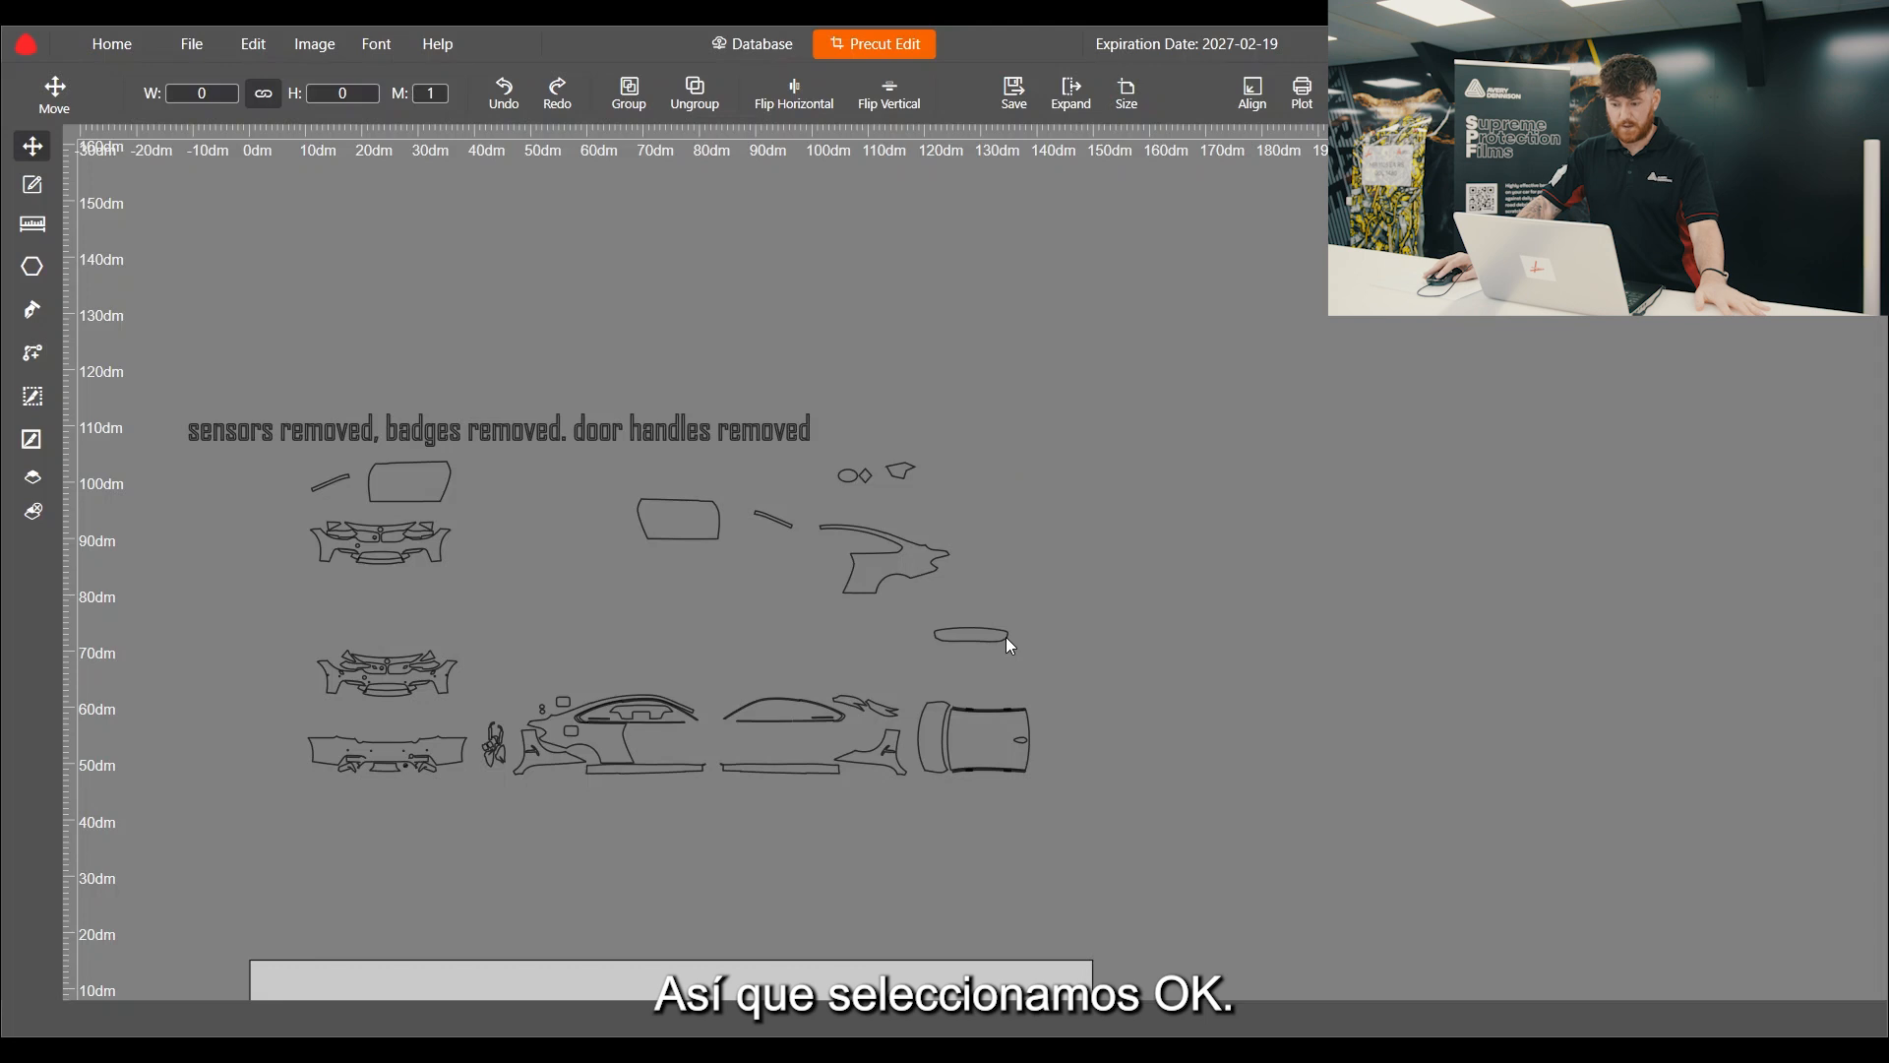
Step: Delete all the pattern pieces and the text note from the precut workspace
scroll(1039, 654, "down", 2)
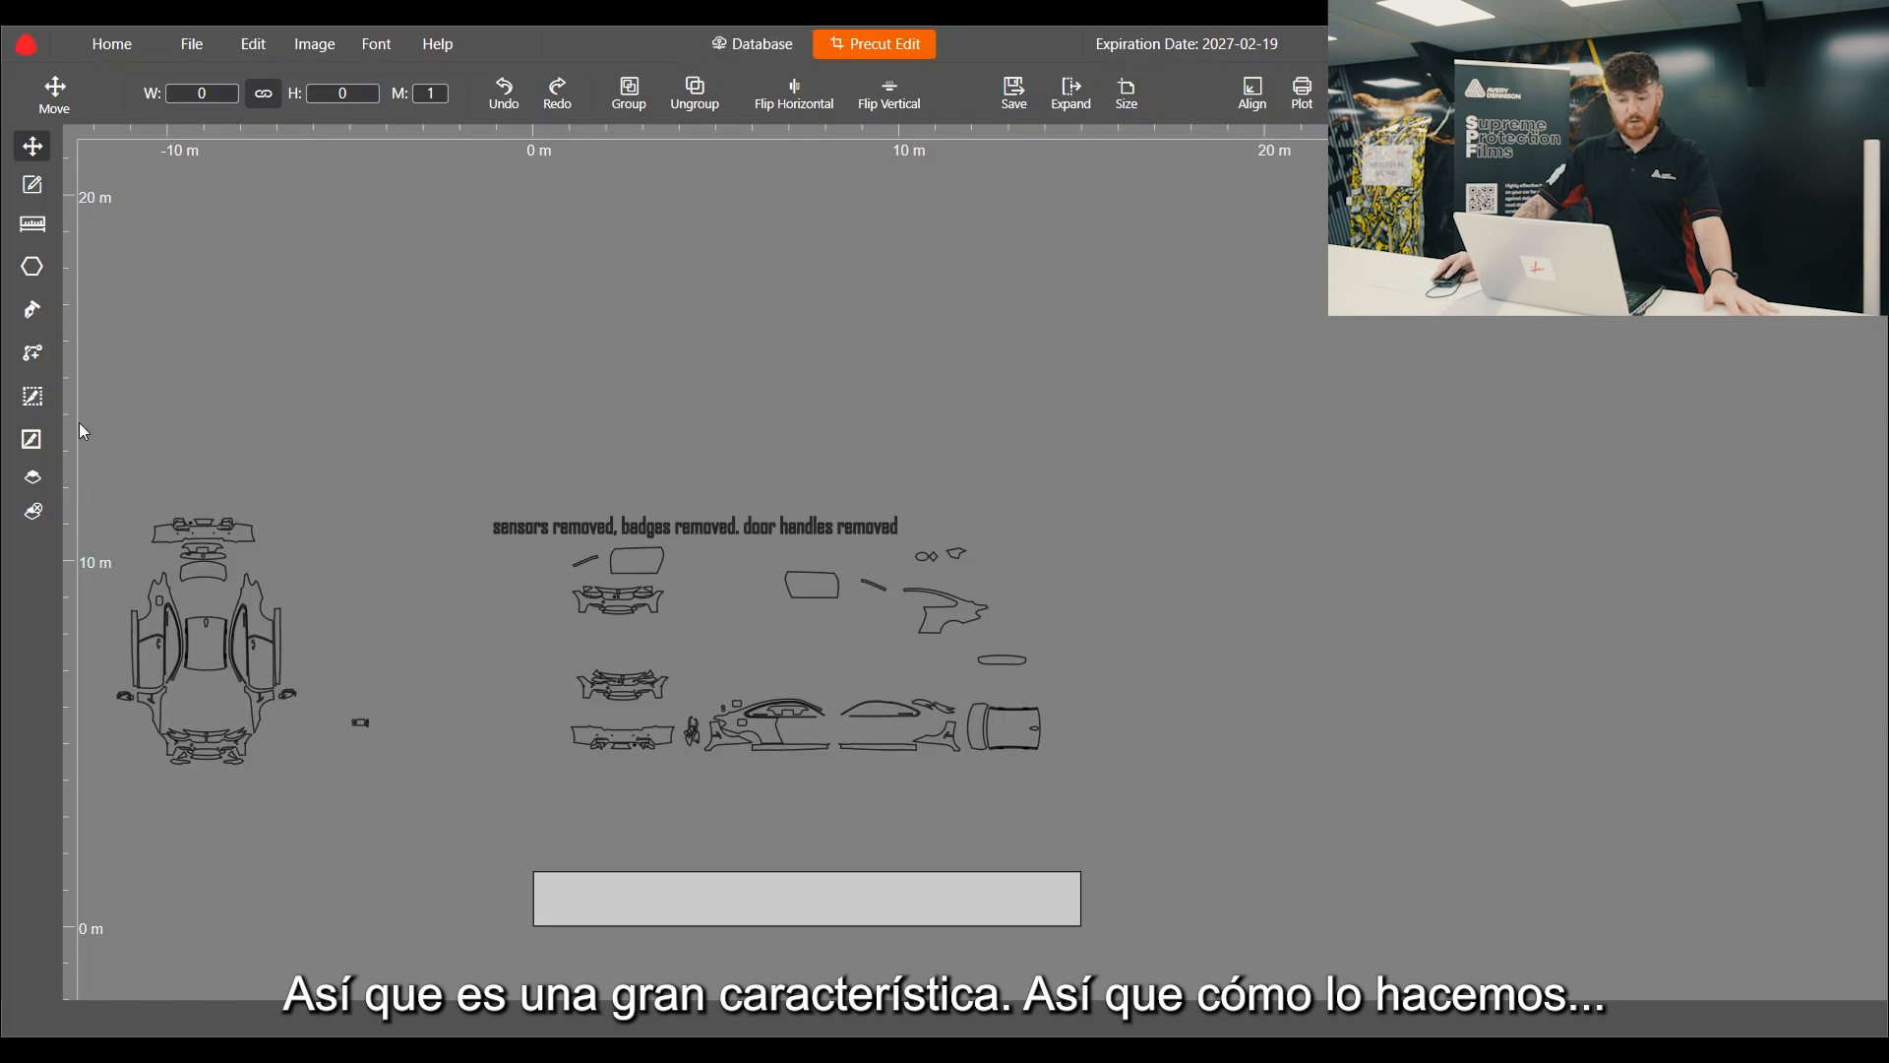
left_click_drag(122, 418, 1211, 799)
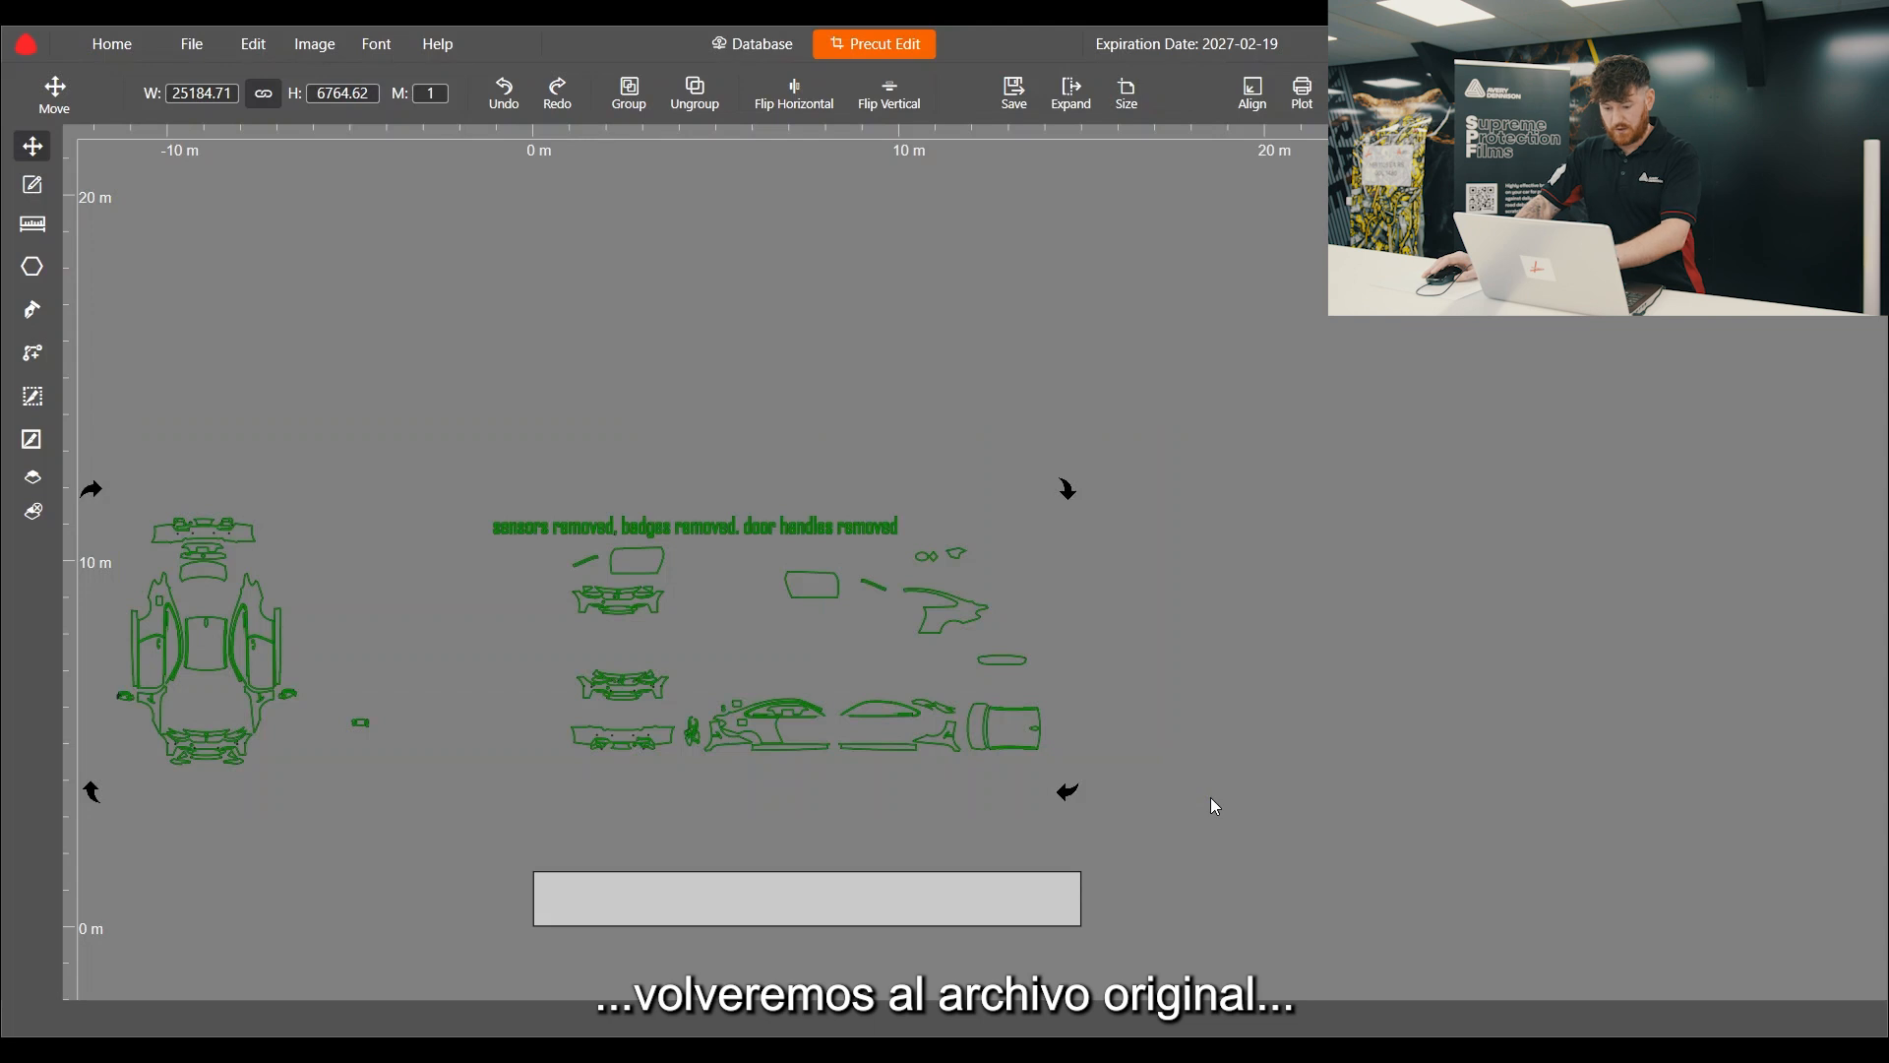
key("Delete")
left_click_drag(180, 681, 102, 742)
key("Delete")
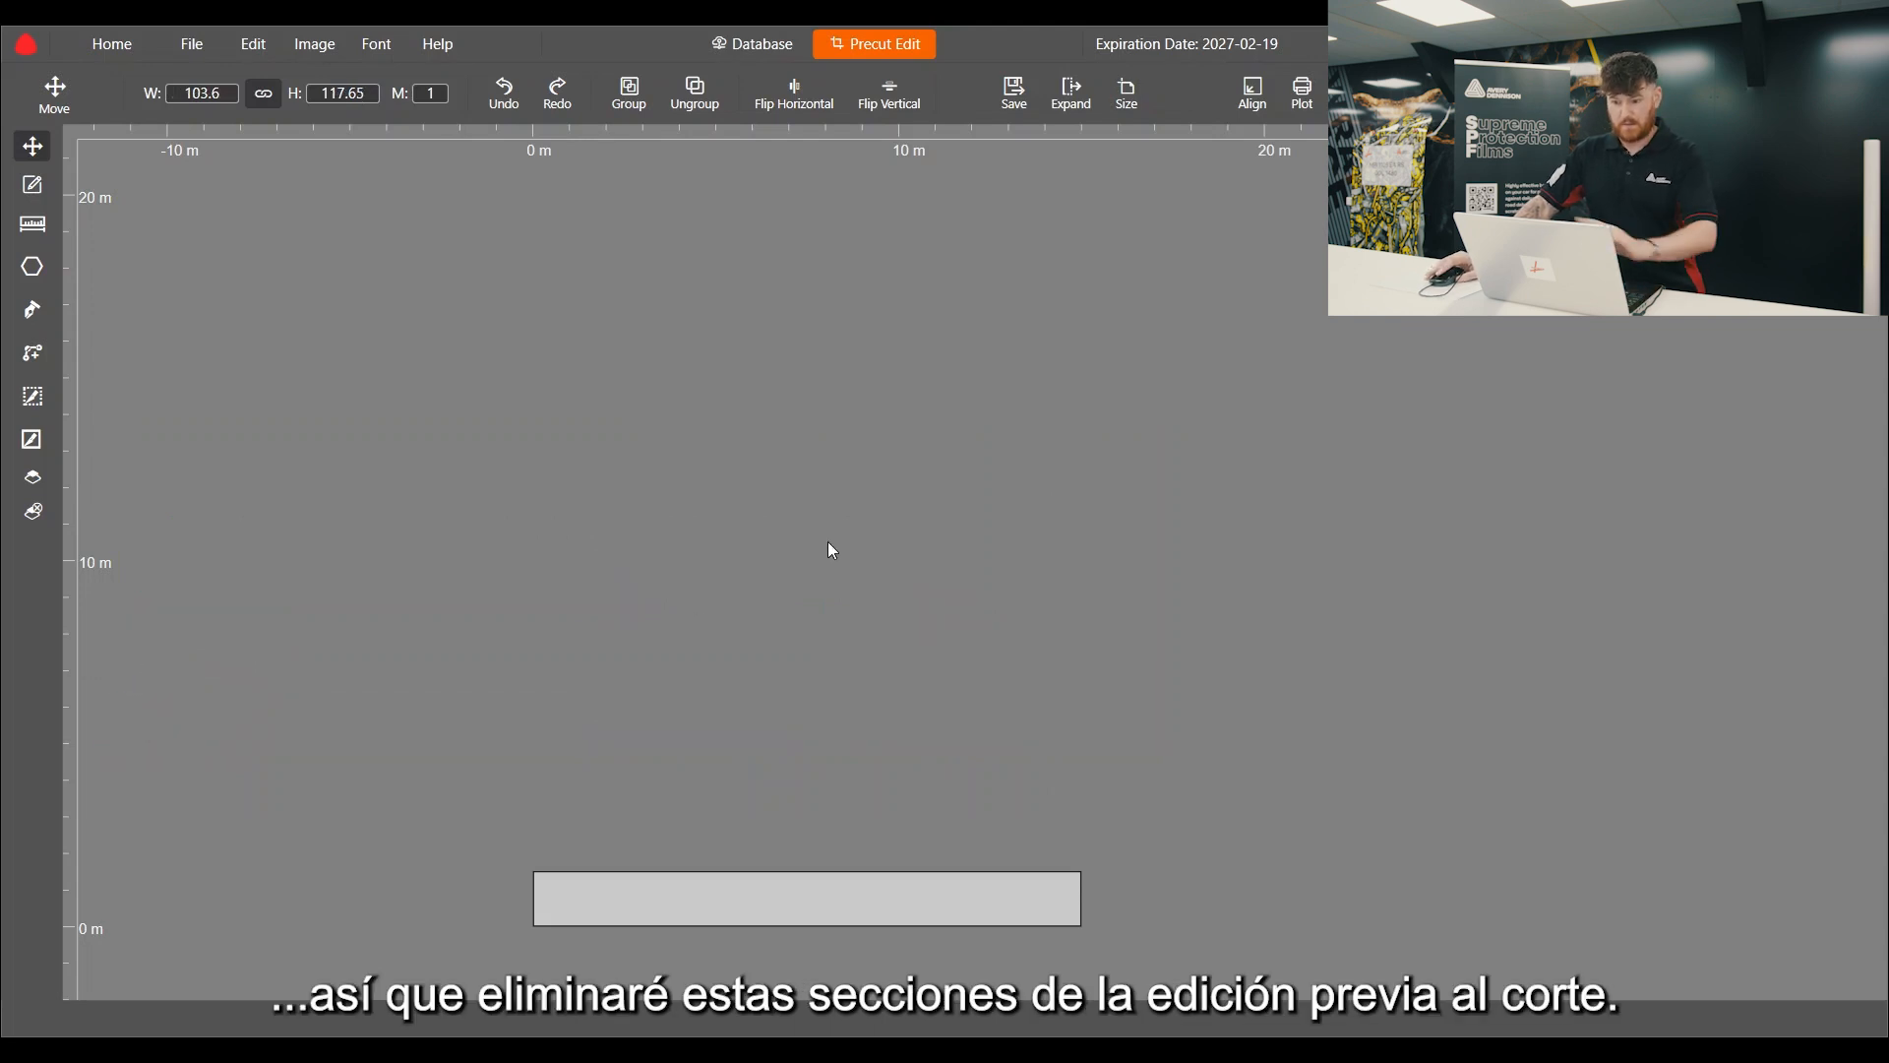
Step: Open the saved design "bmw m4 - october. F82" from the personal data in the database
left_click(750, 46)
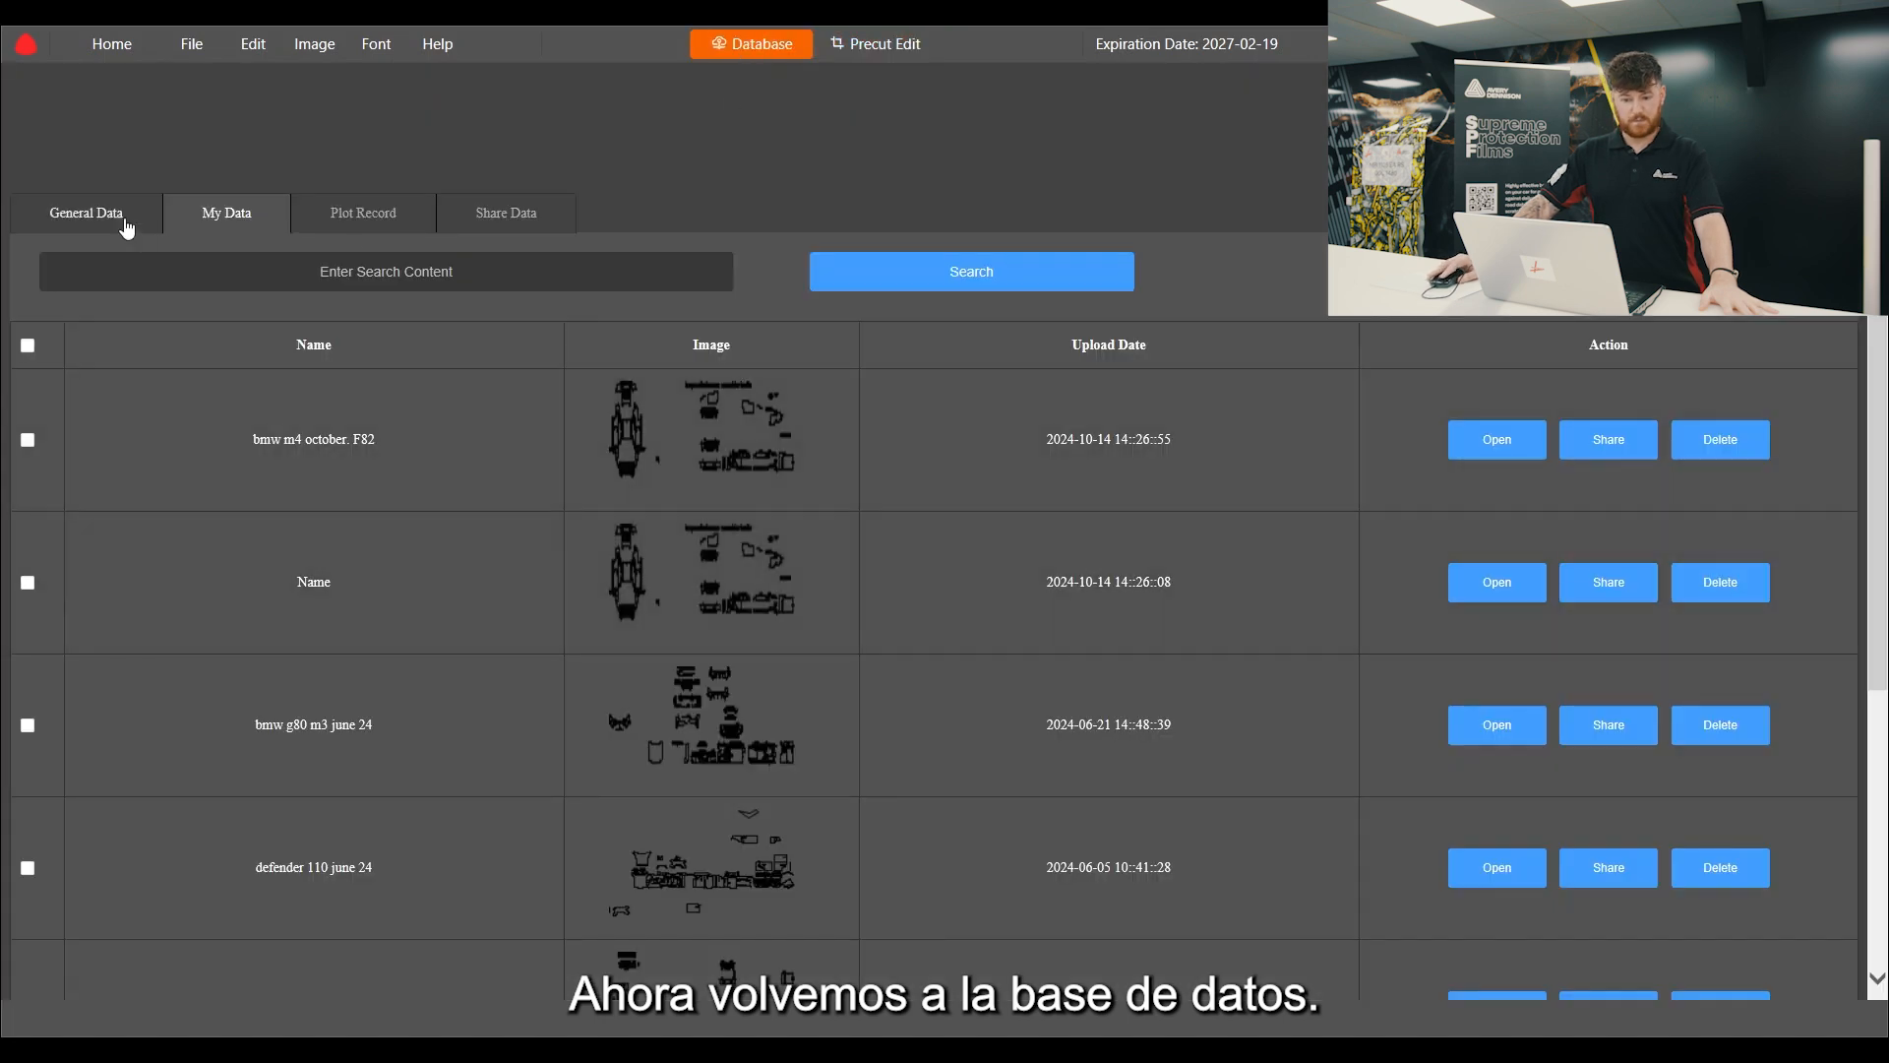
left_click(80, 212)
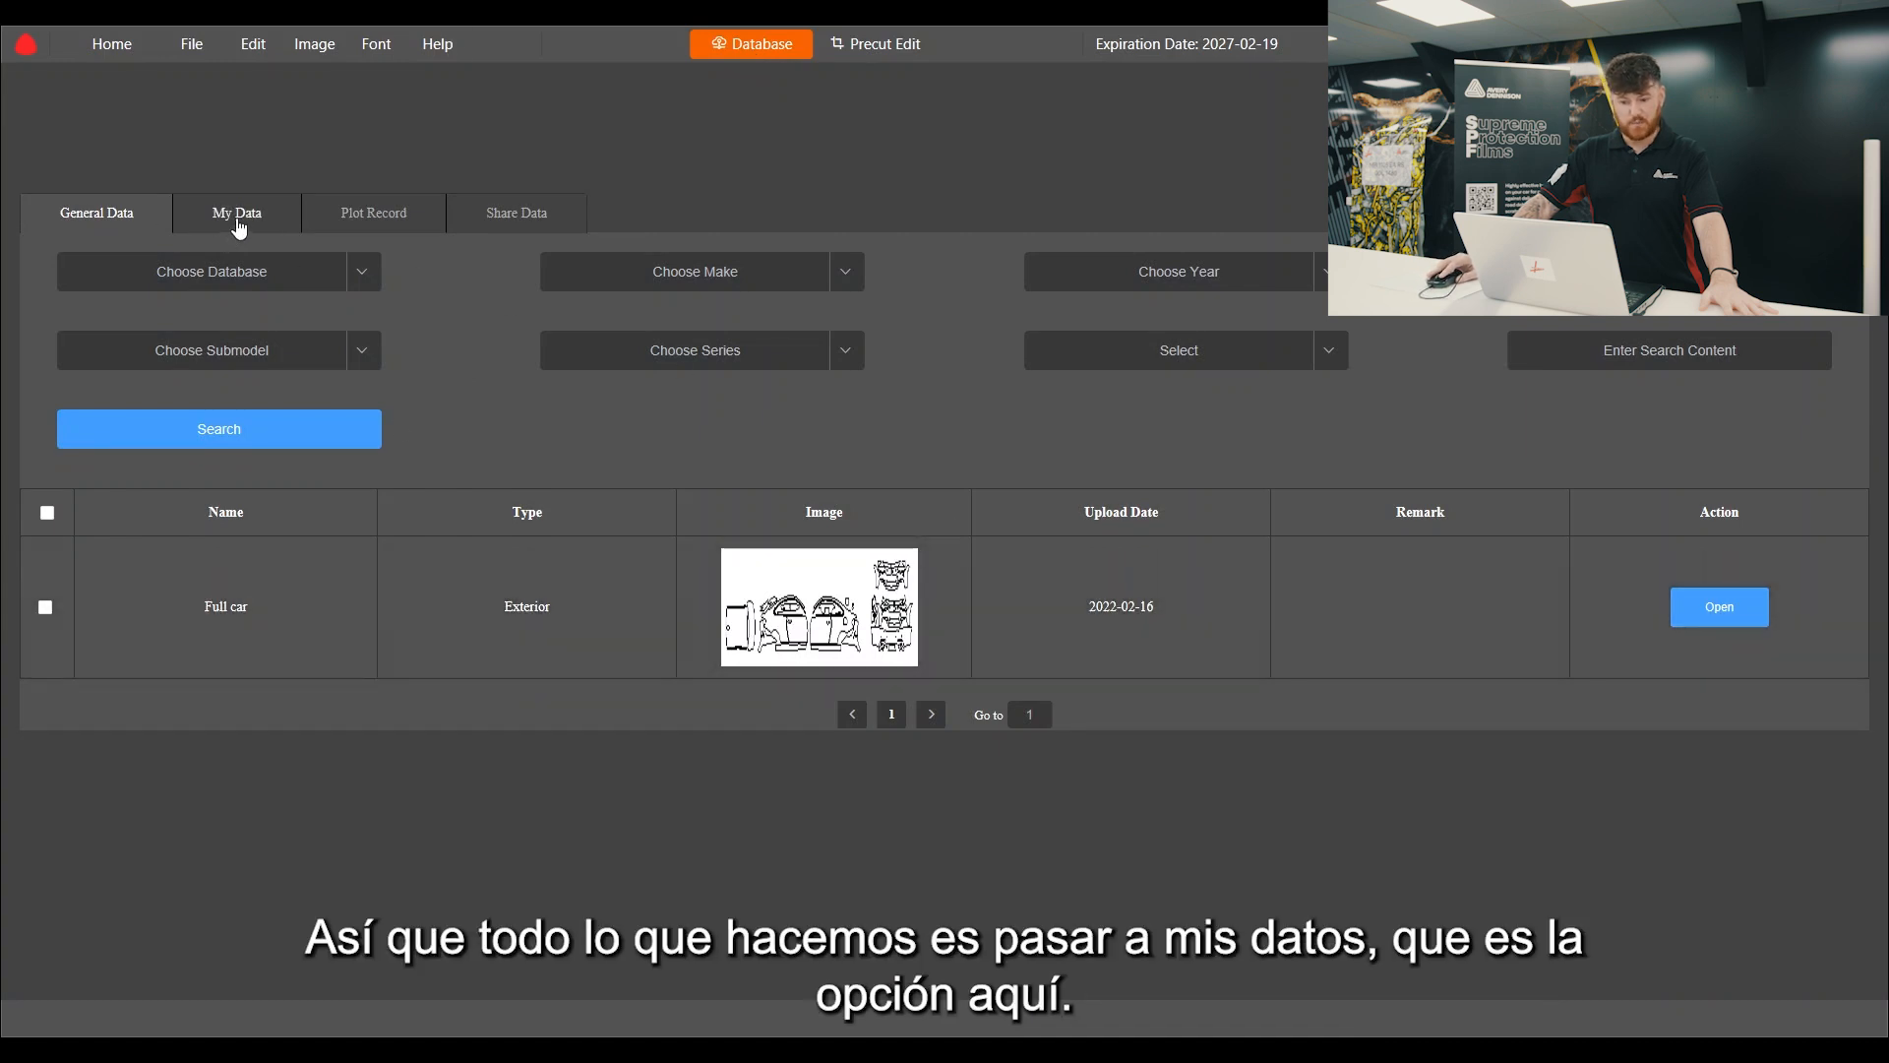
left_click(239, 215)
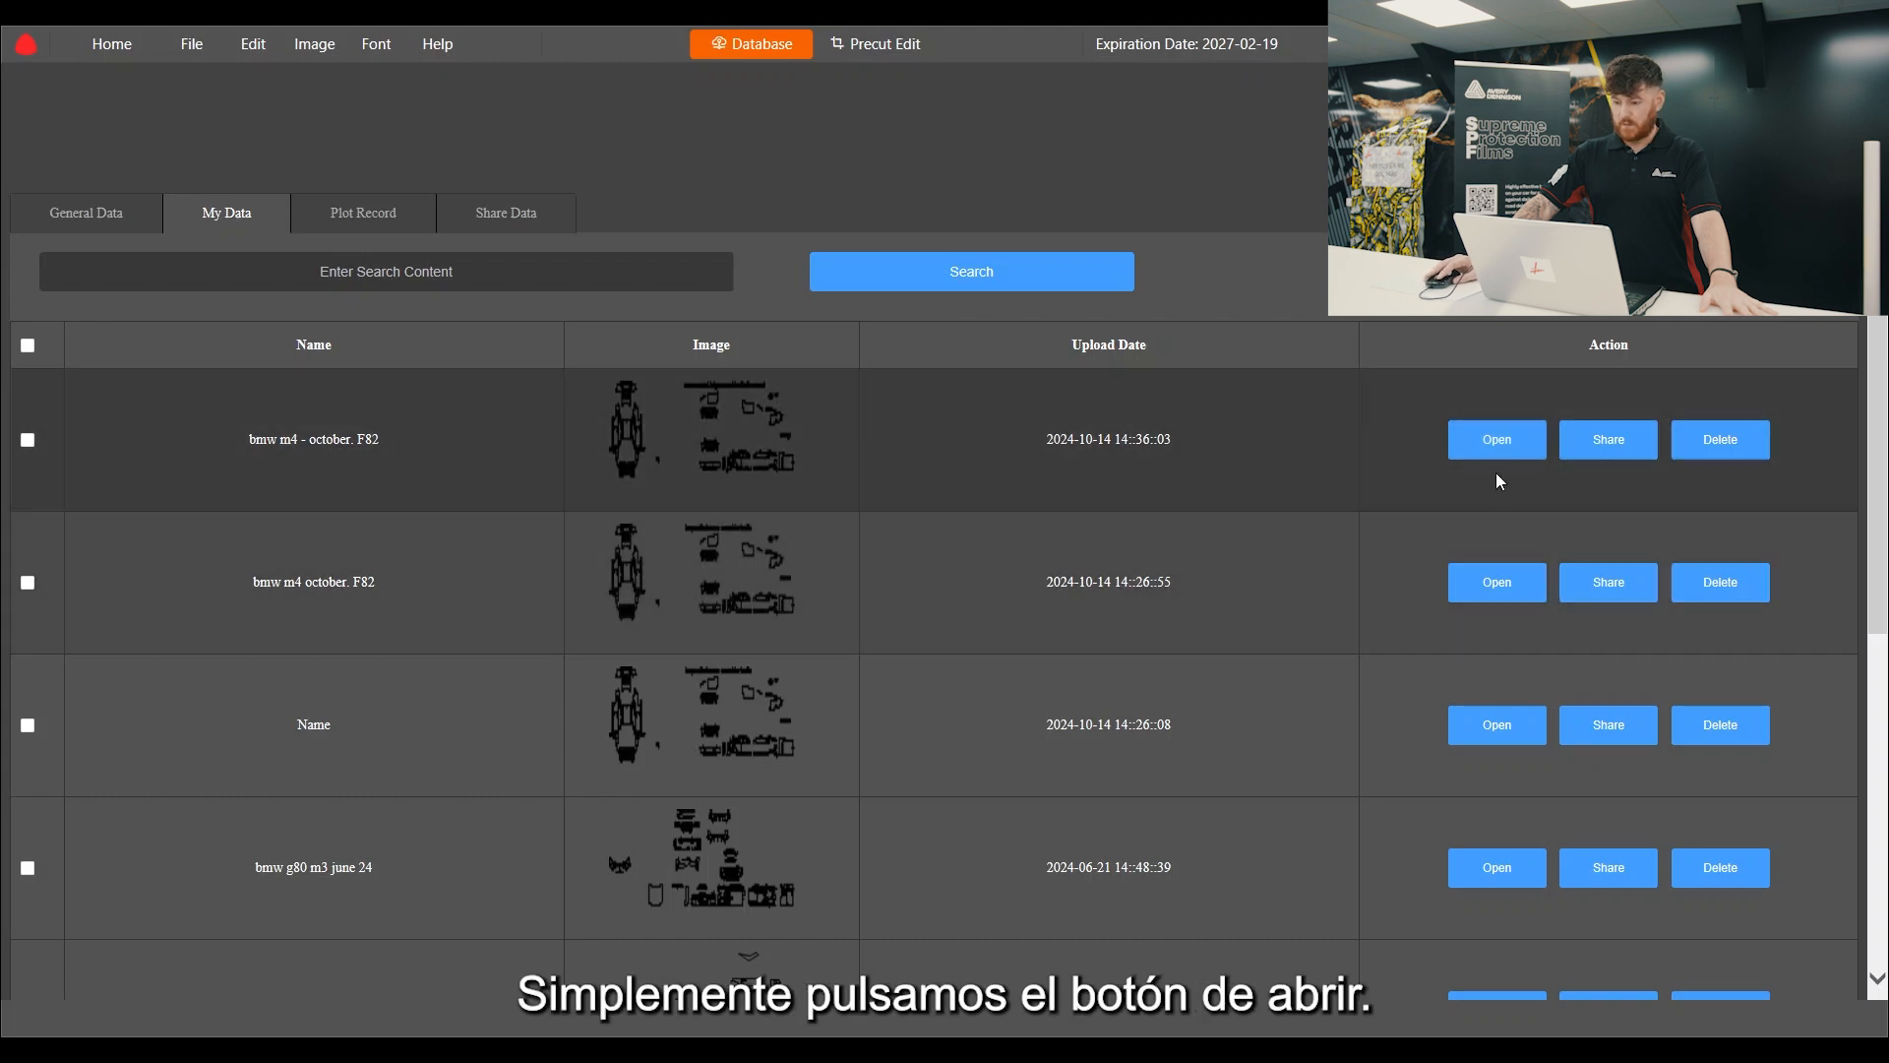
left_click(1500, 449)
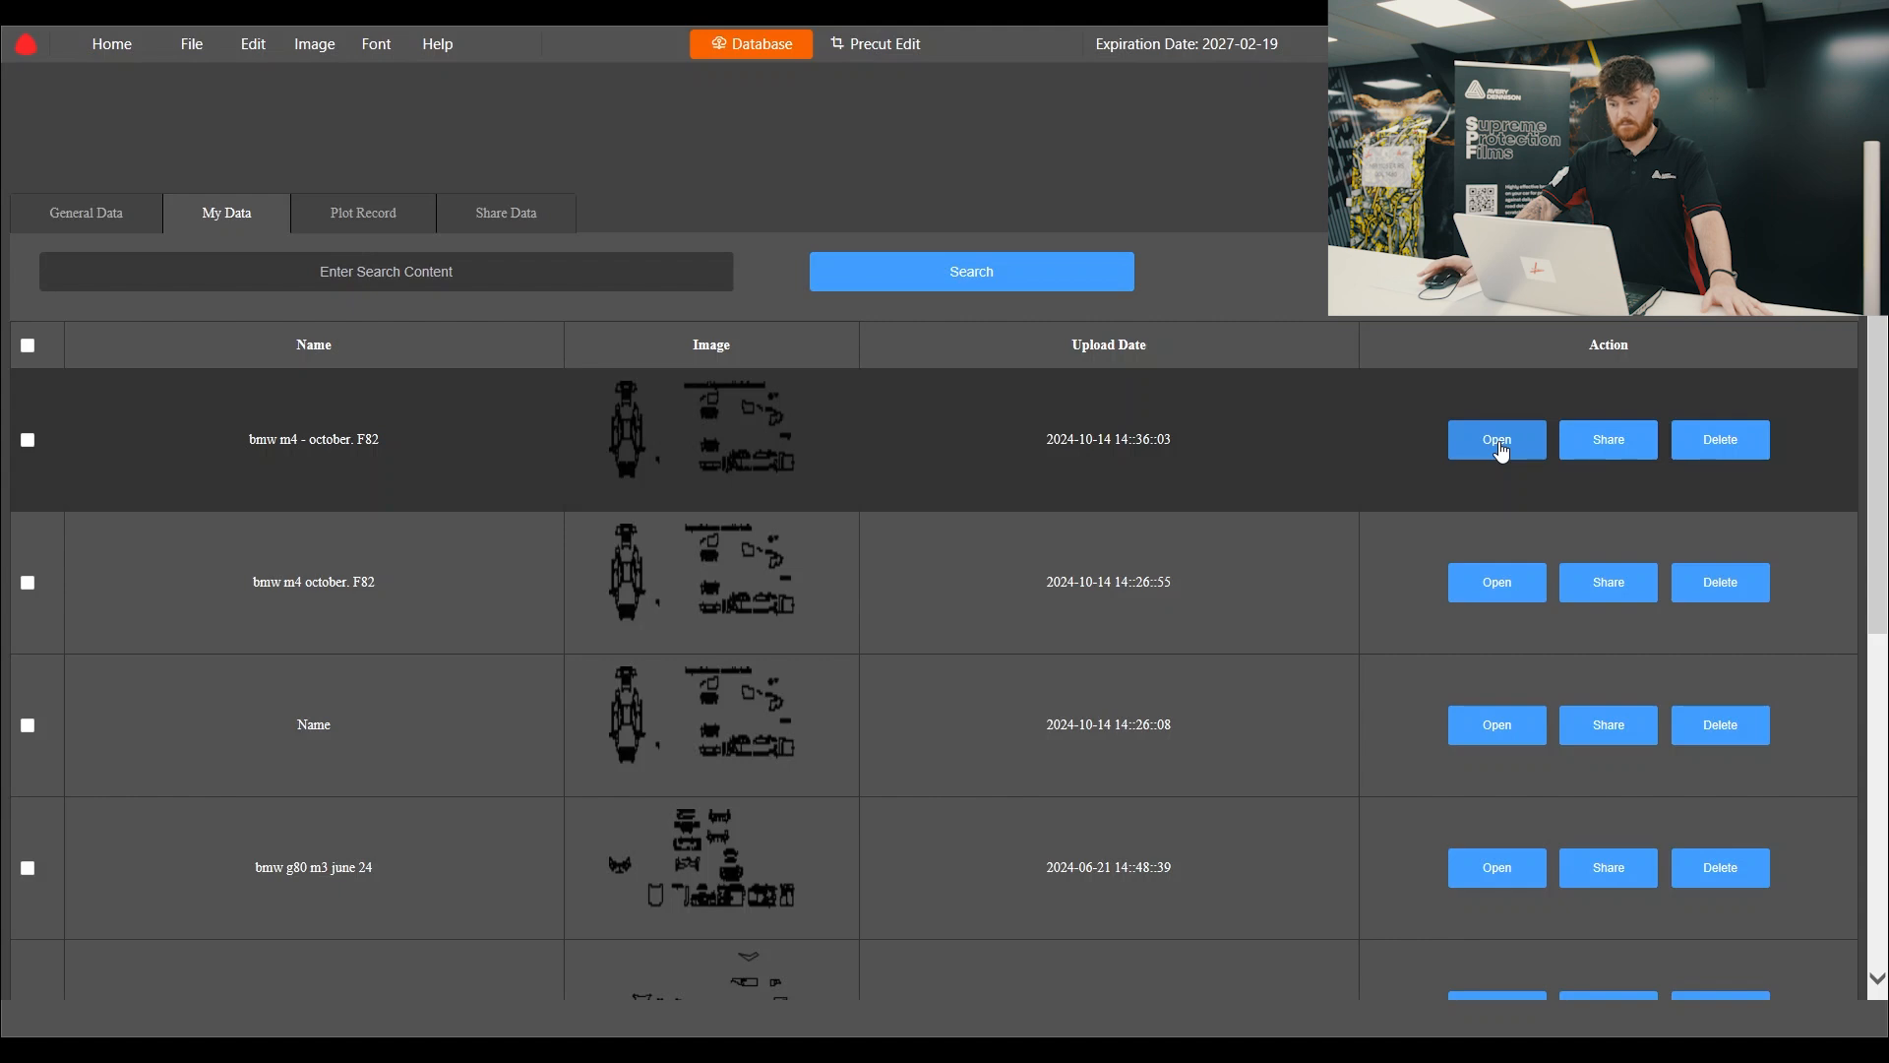
Step: Move all the opened pieces and the note about 11.5 m left and 4 m up, off the material area, and deselect them
scroll(616, 428, "down", 3)
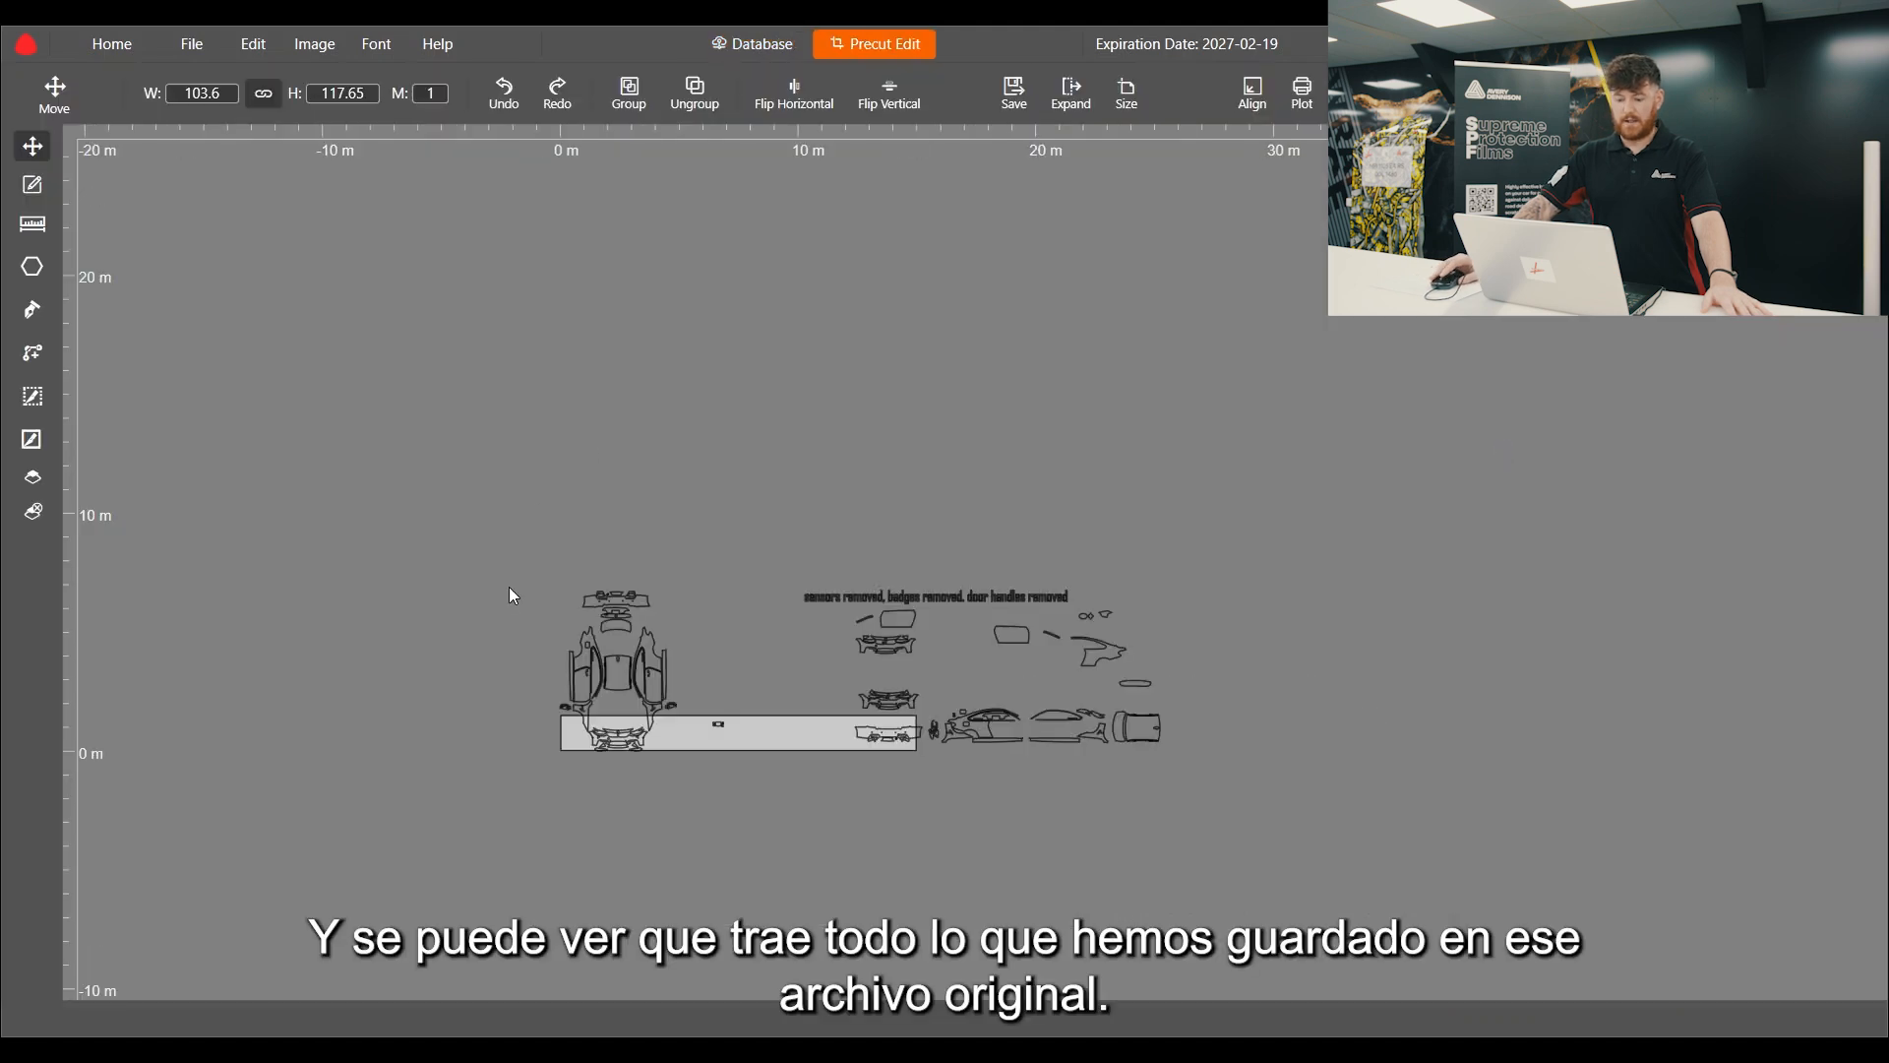
left_click_drag(476, 535, 1257, 788)
left_click_drag(1099, 726, 868, 635)
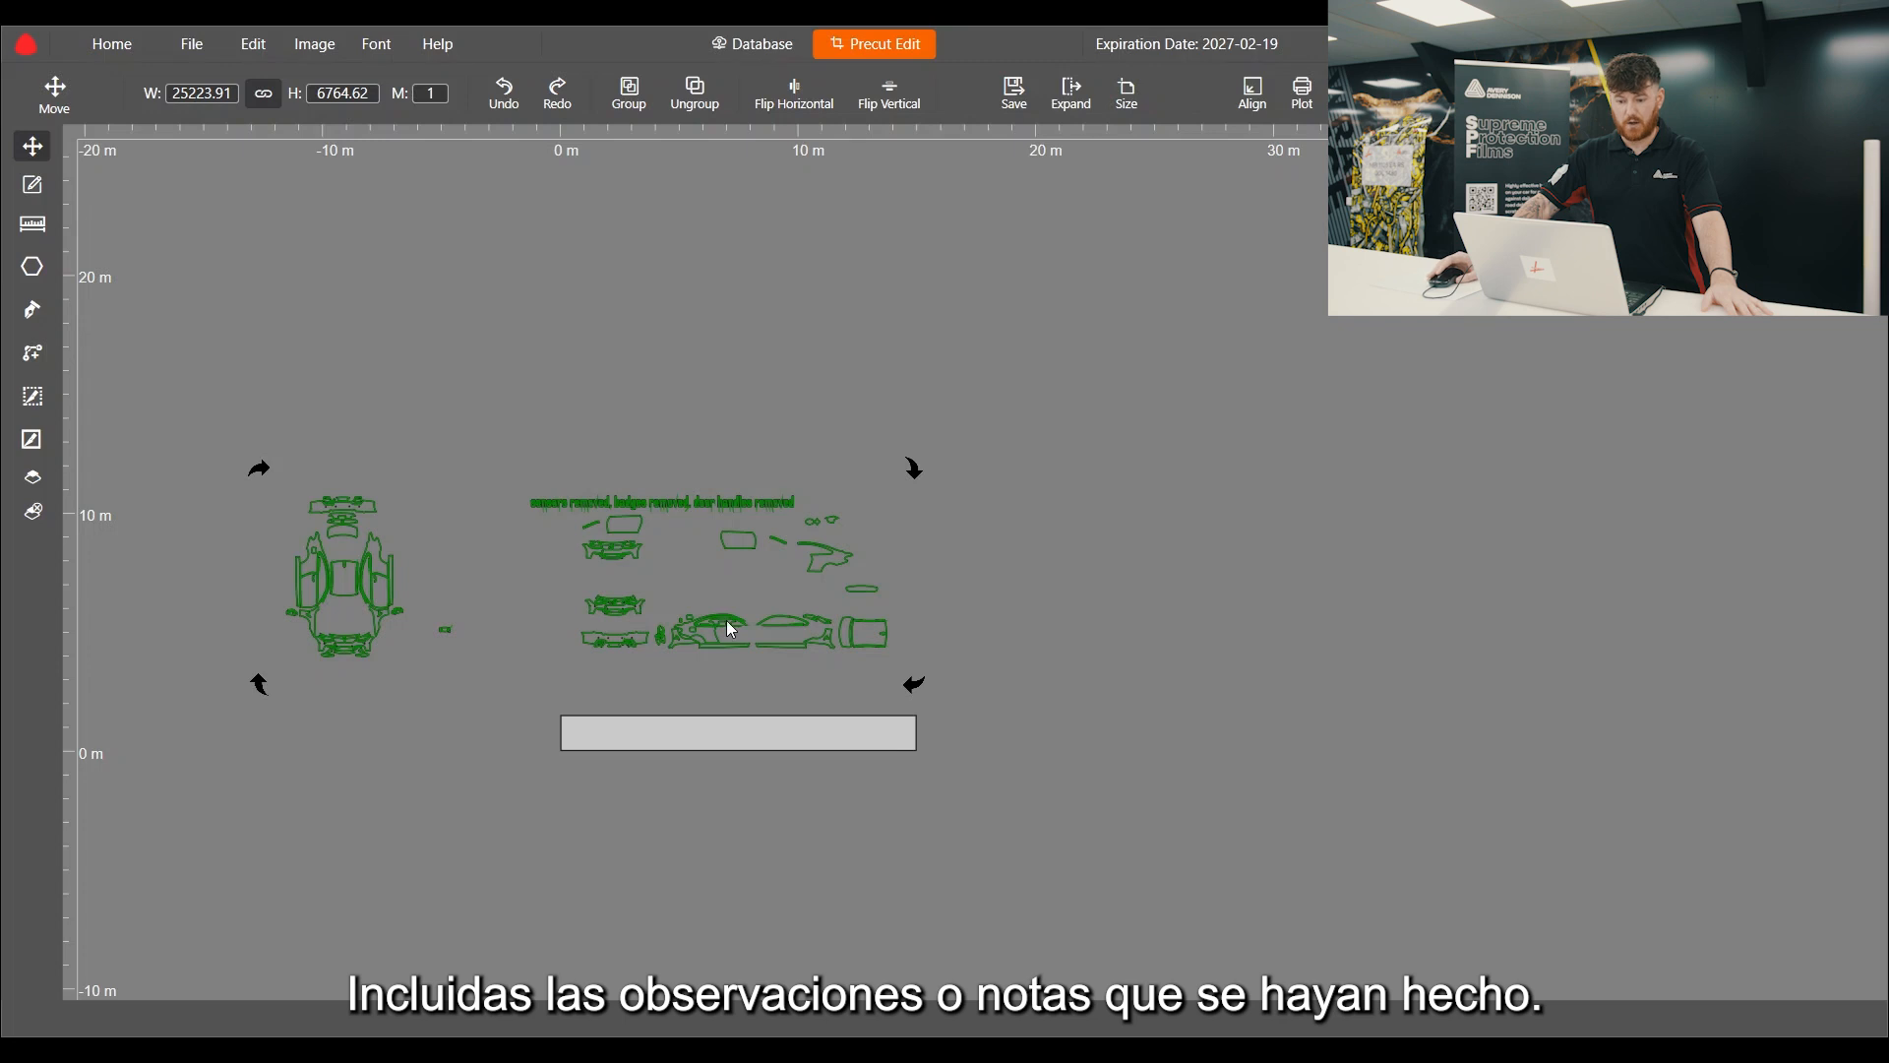
scroll(699, 418, "up", 1)
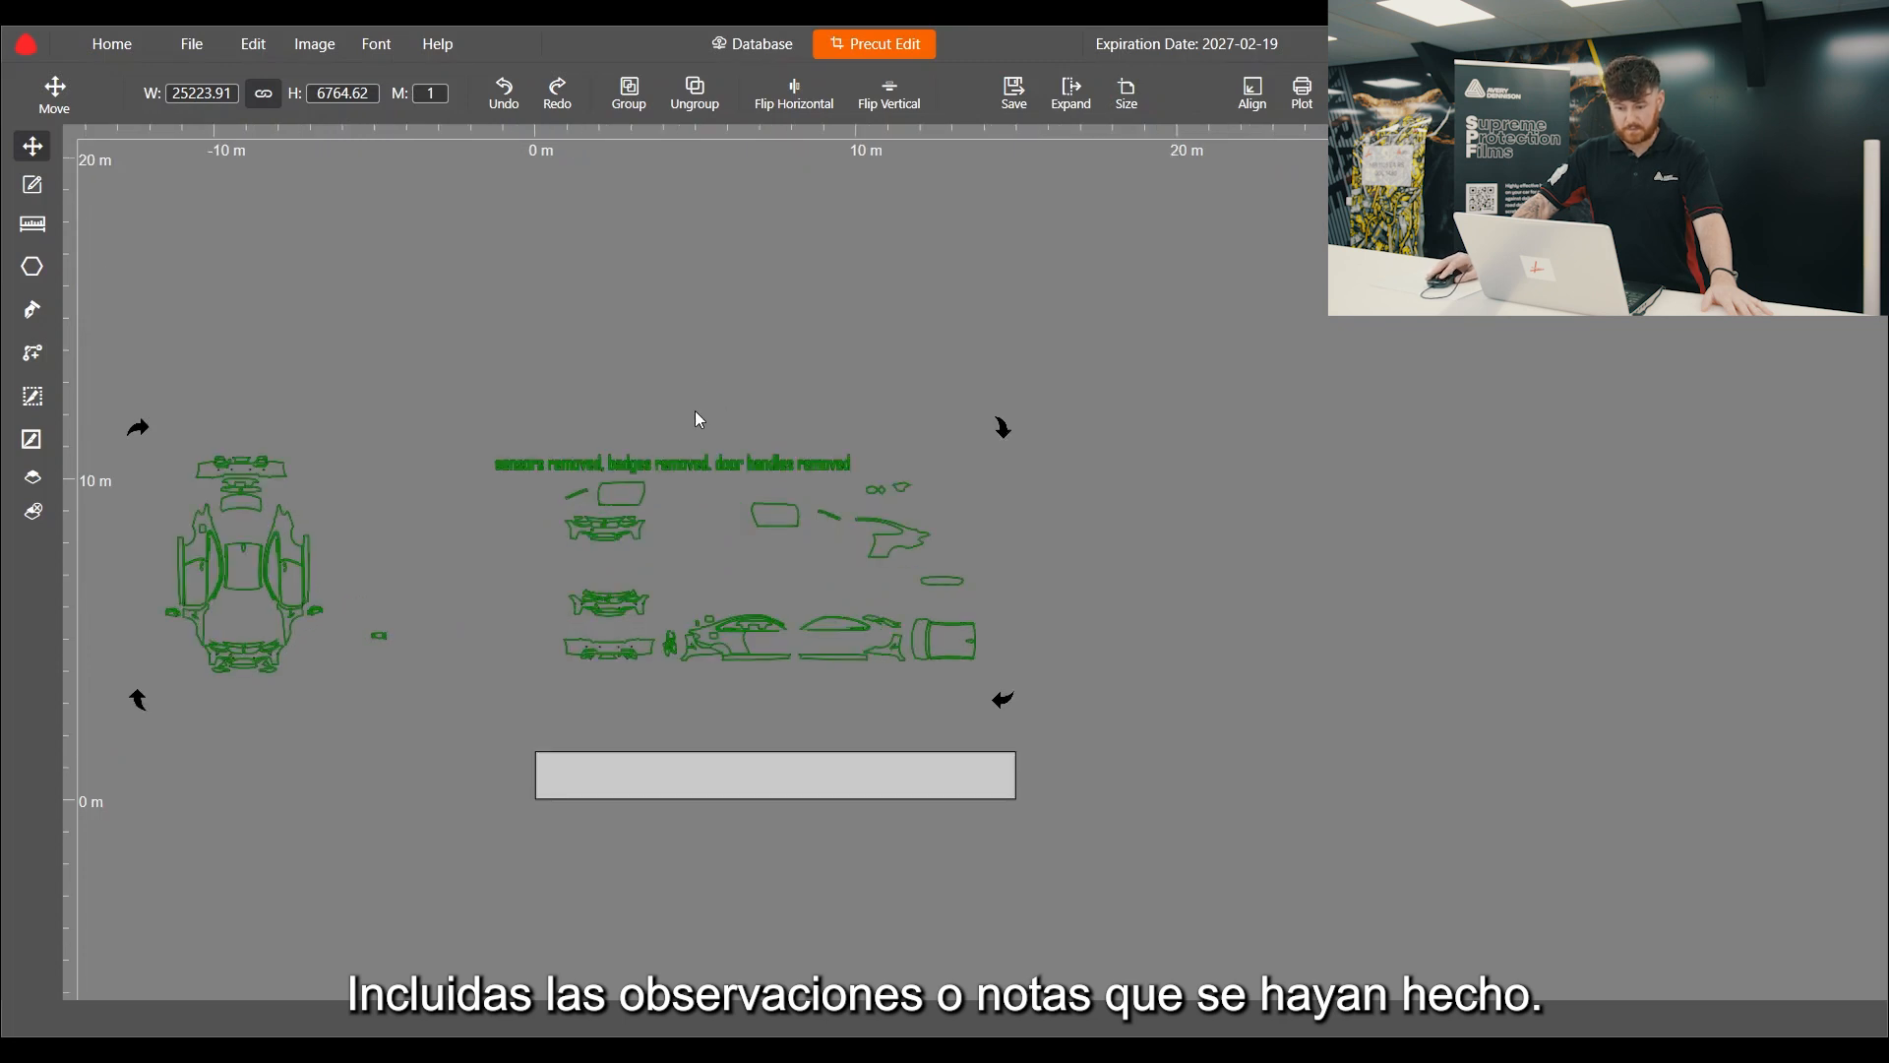
left_click(691, 405)
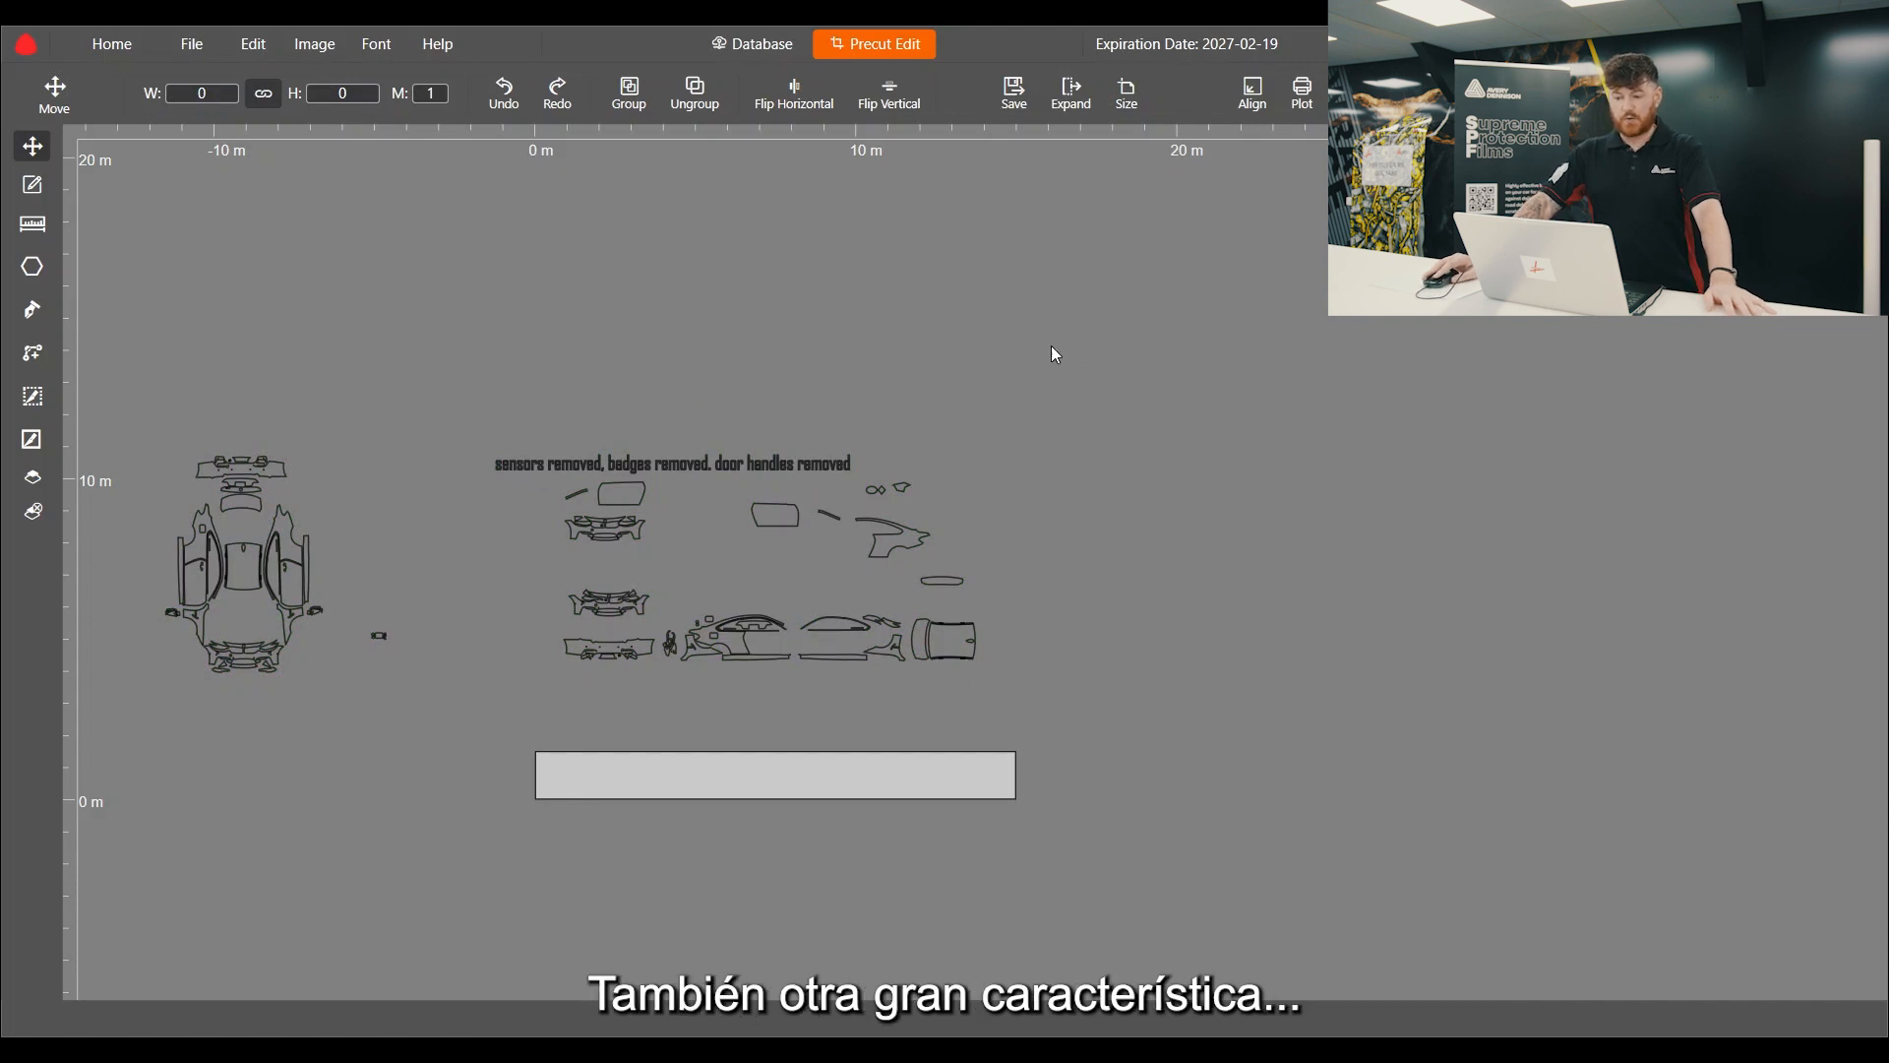
Step: Share the saved design "bmw m4 - october. F82" from the personal data, using its share ID and no remark
left_click(759, 50)
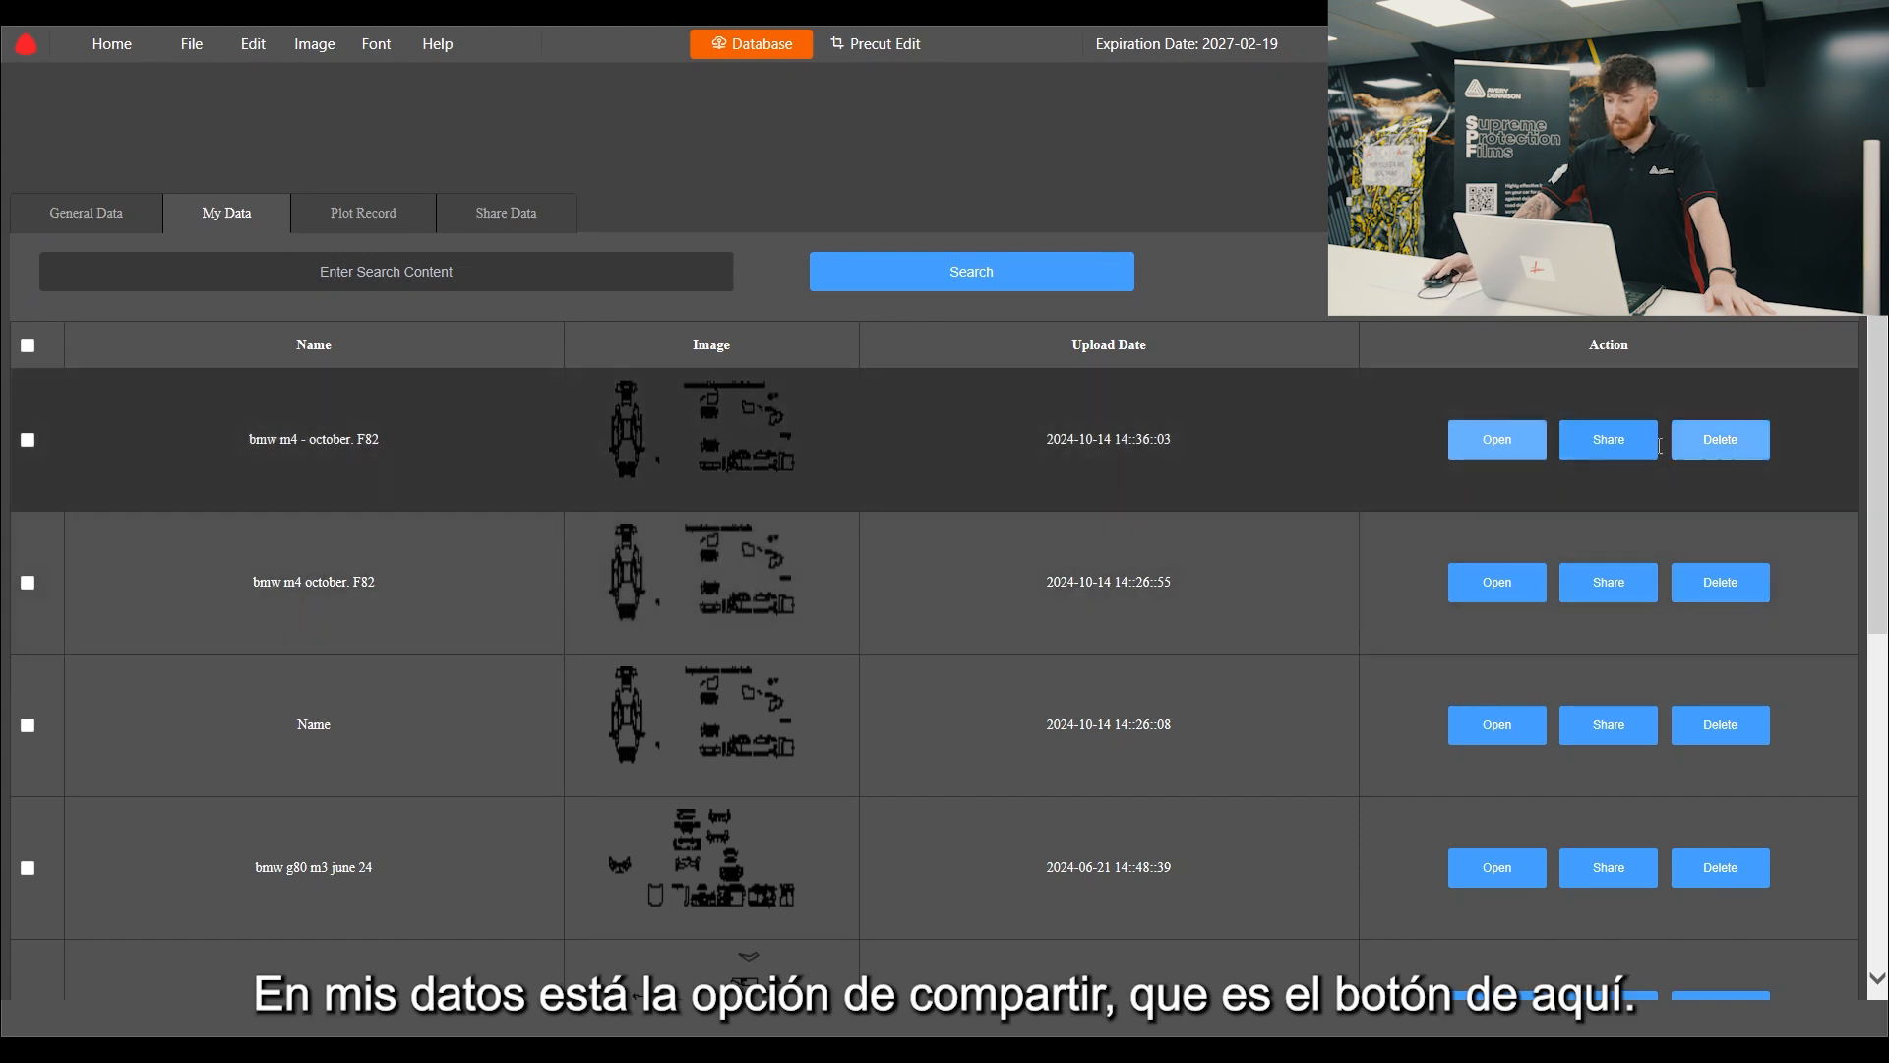
left_click(1608, 445)
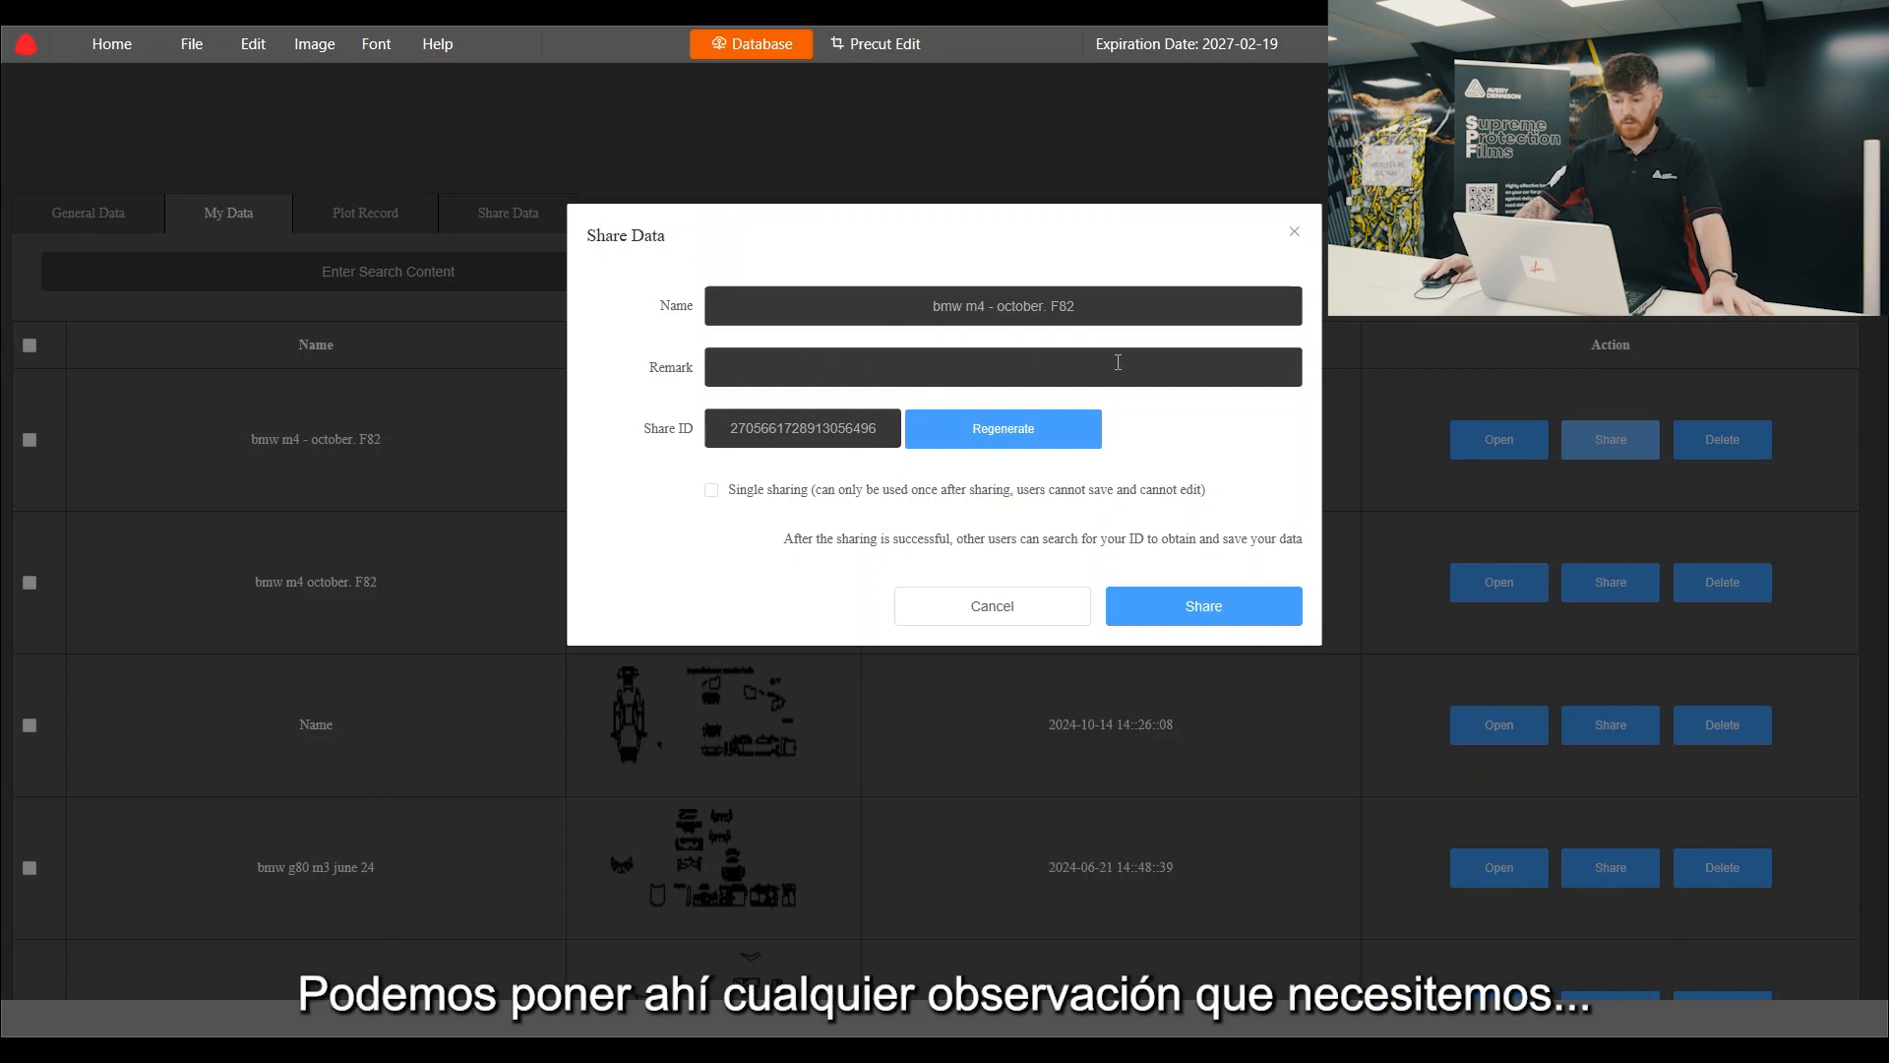
left_click_drag(728, 427, 883, 427)
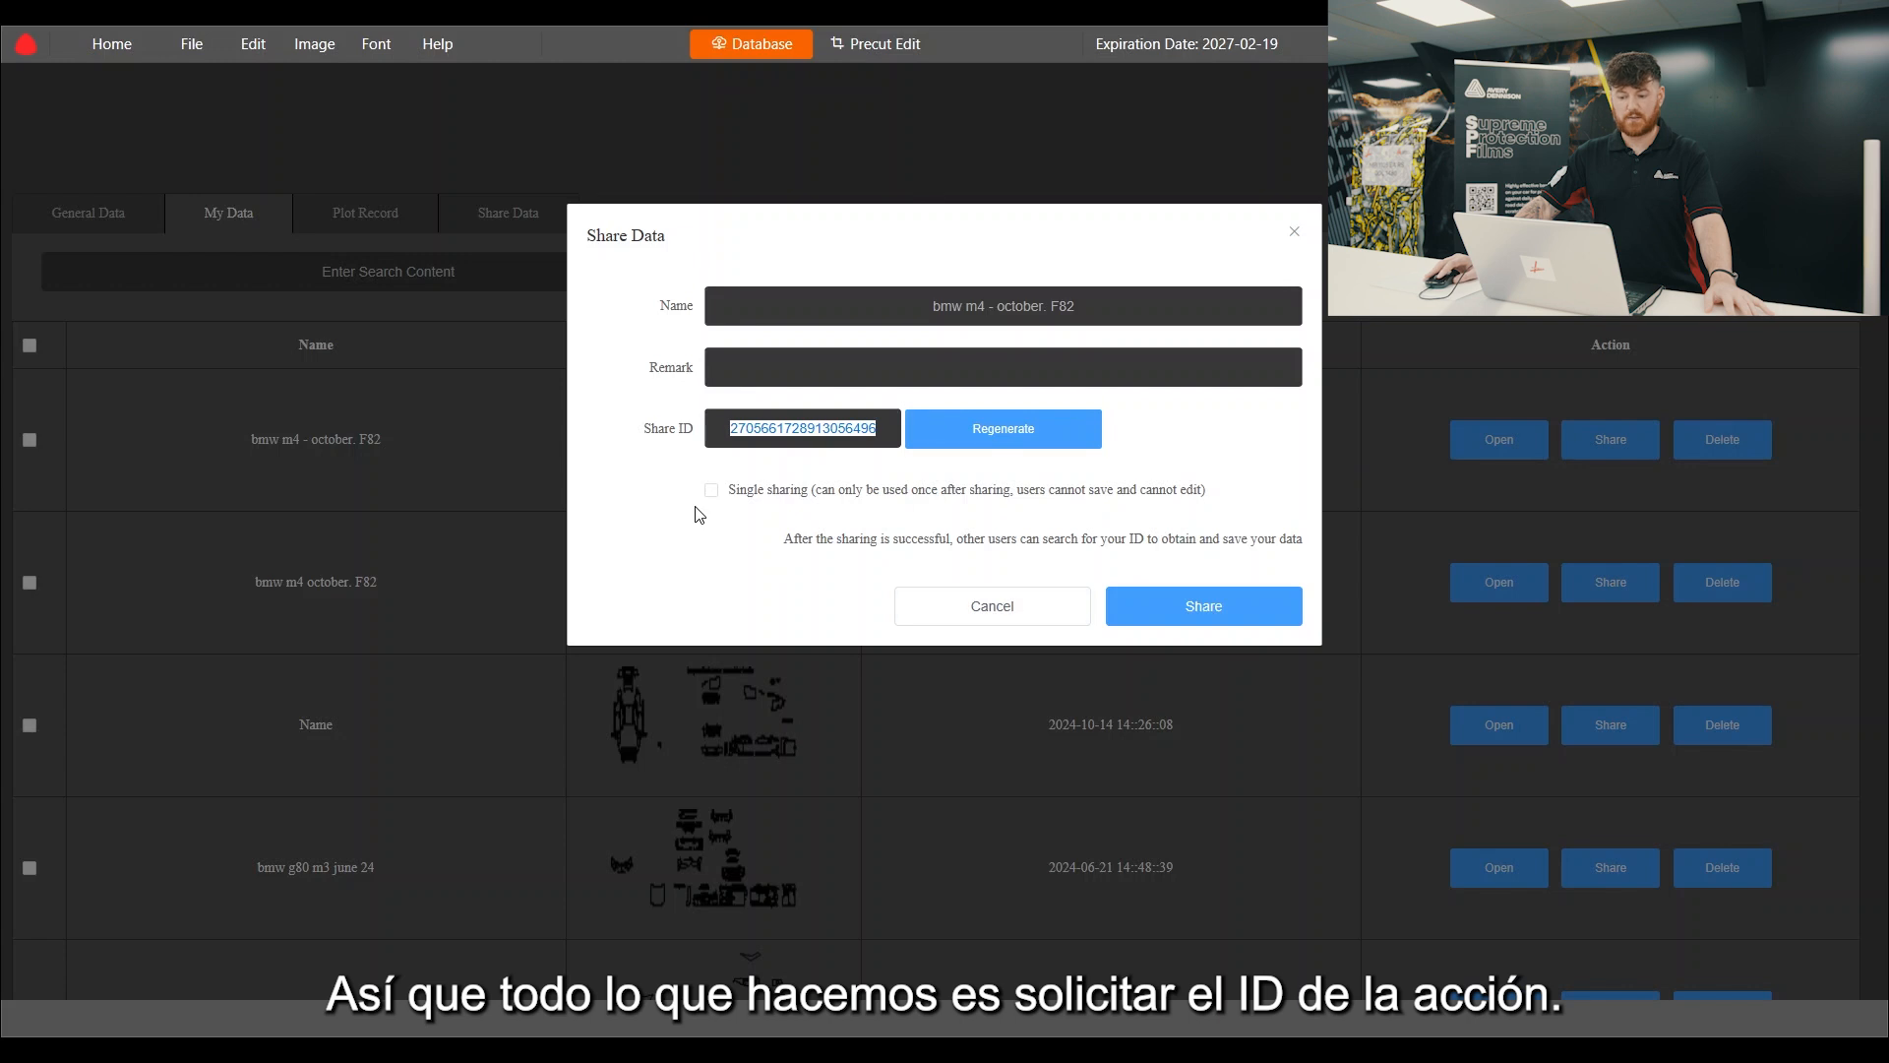
left_click(1158, 452)
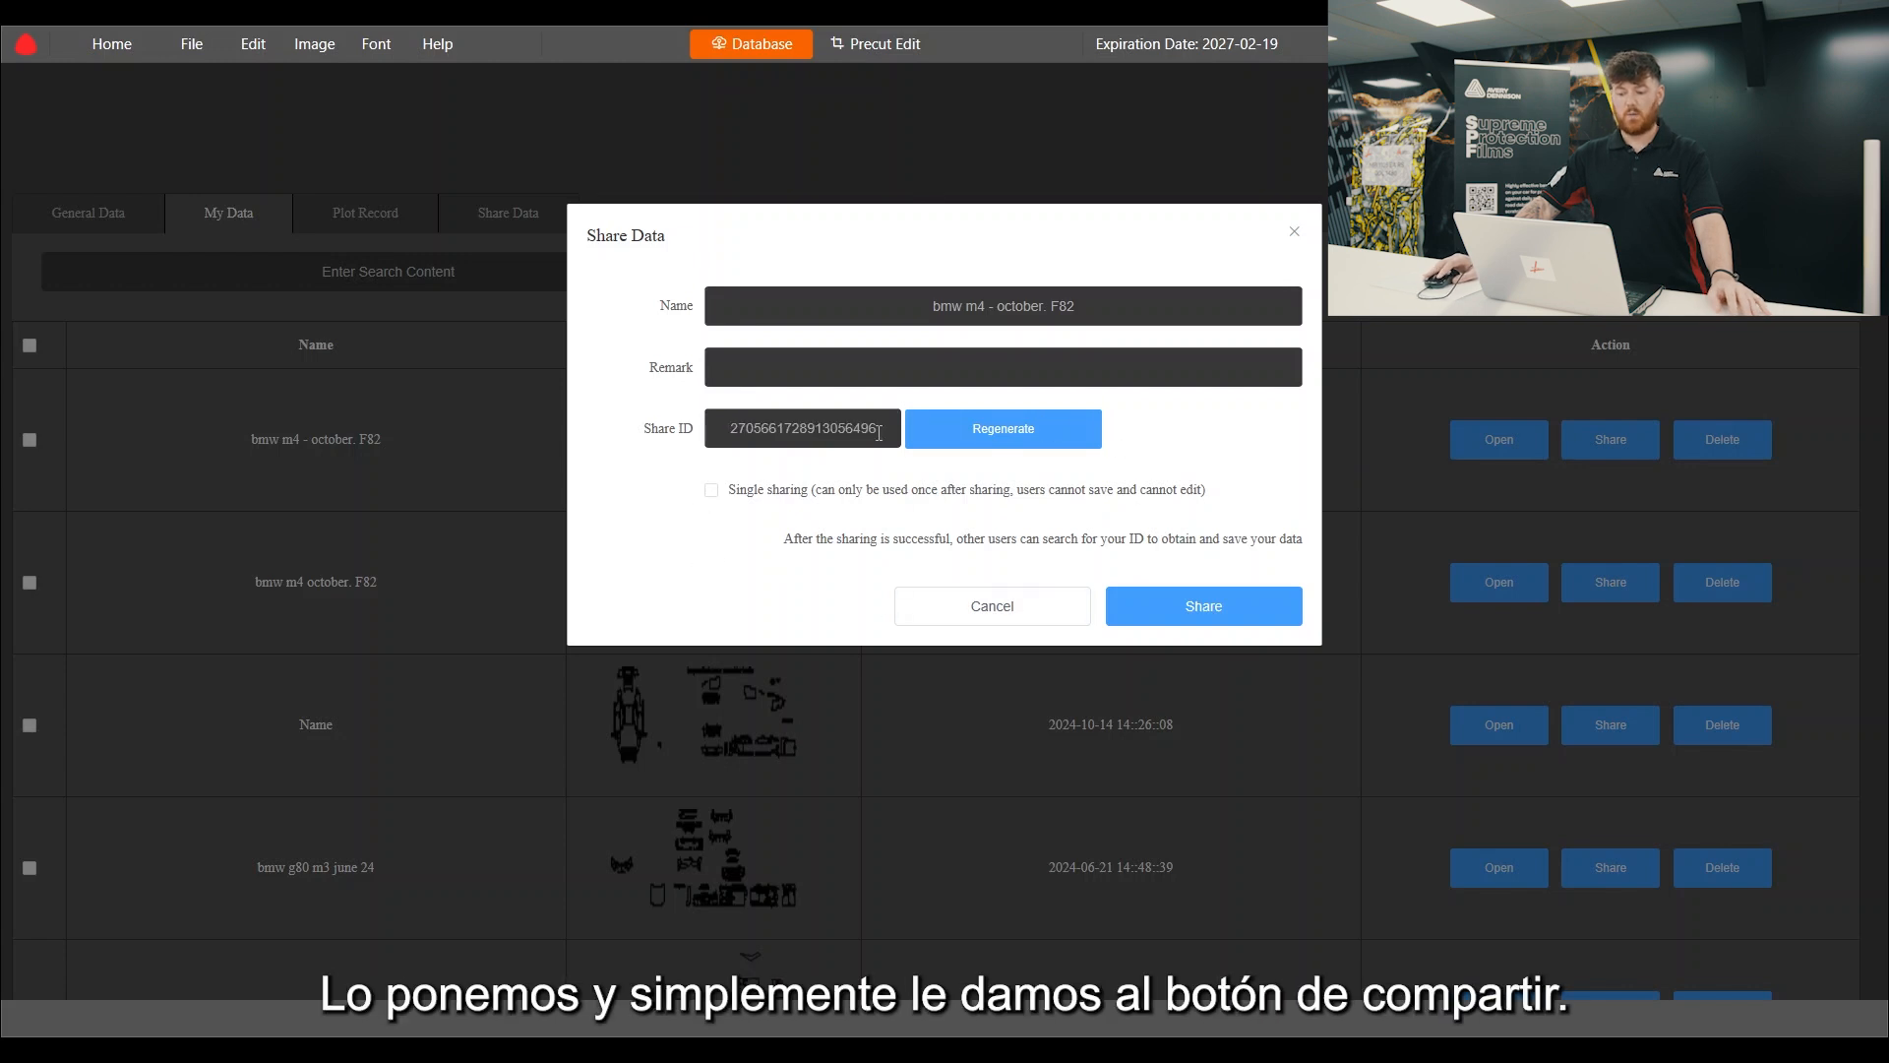
left_click(1196, 612)
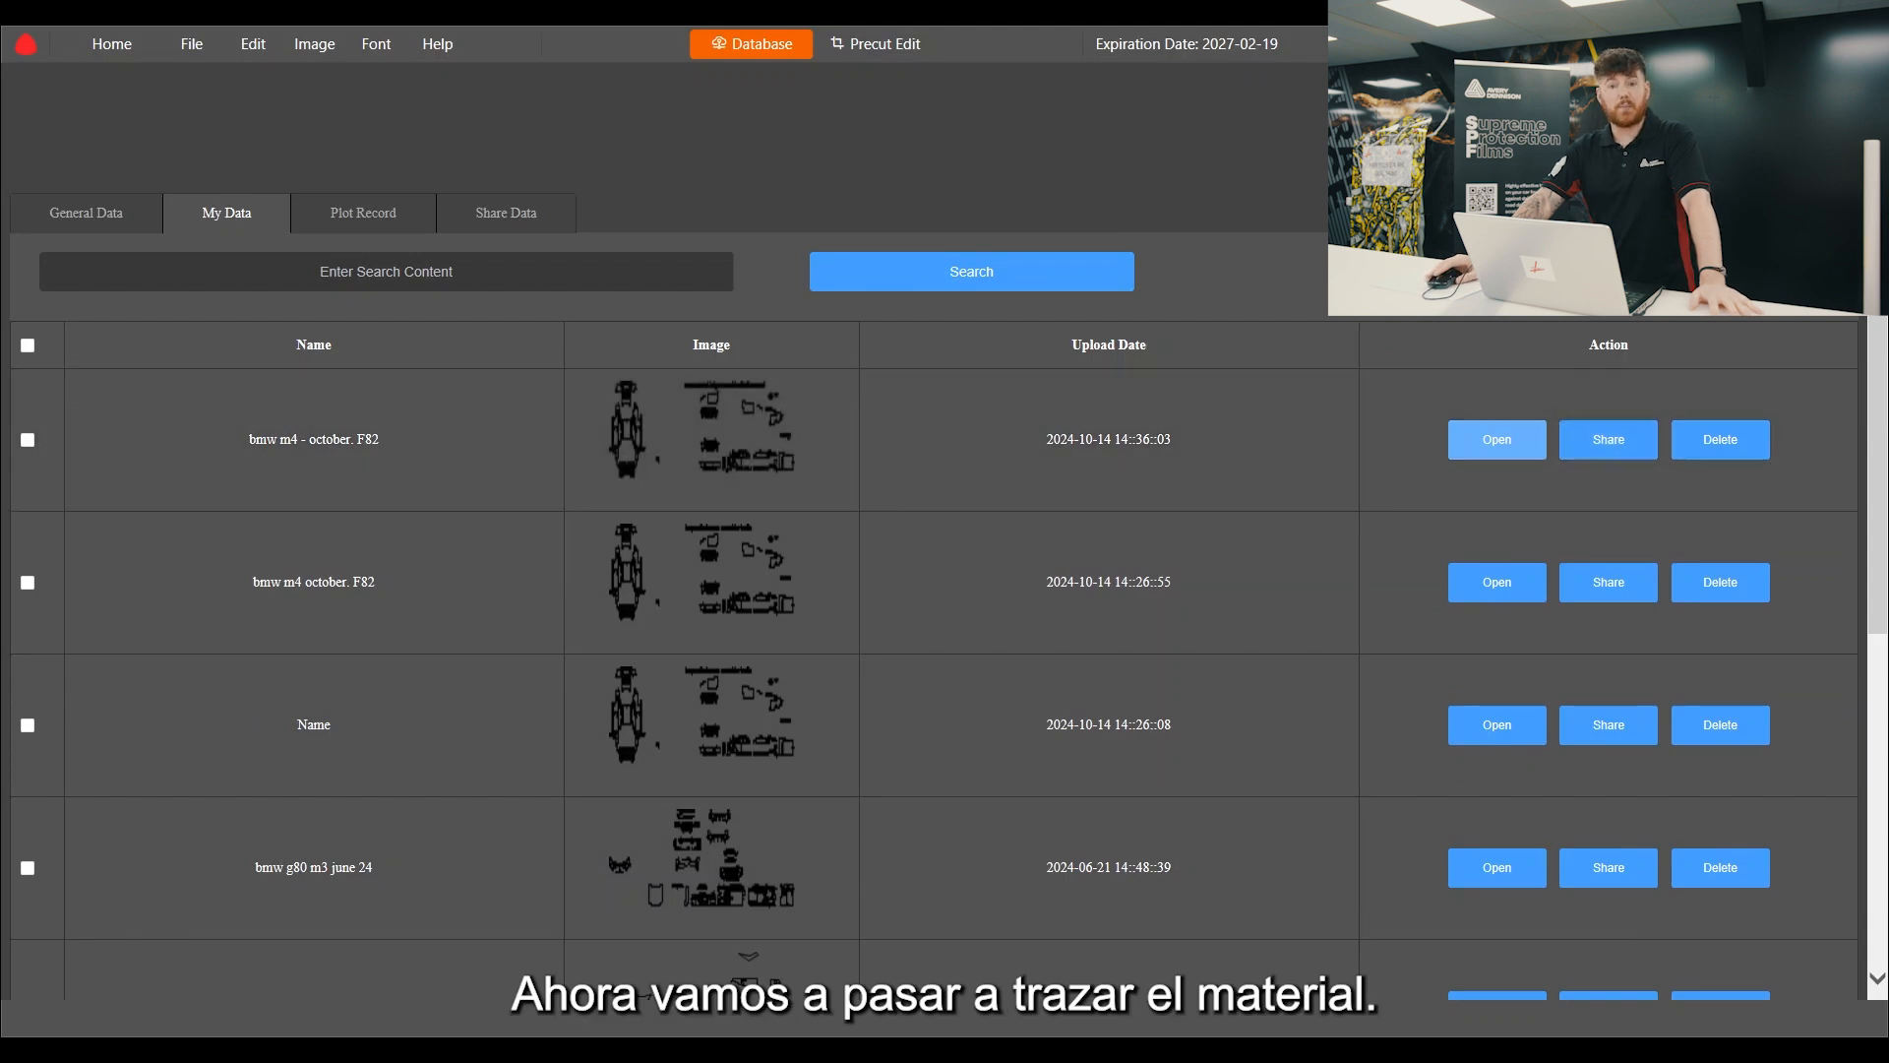
Step: Return to the precut workspace and deselect the pattern pieces
left_click(874, 44)
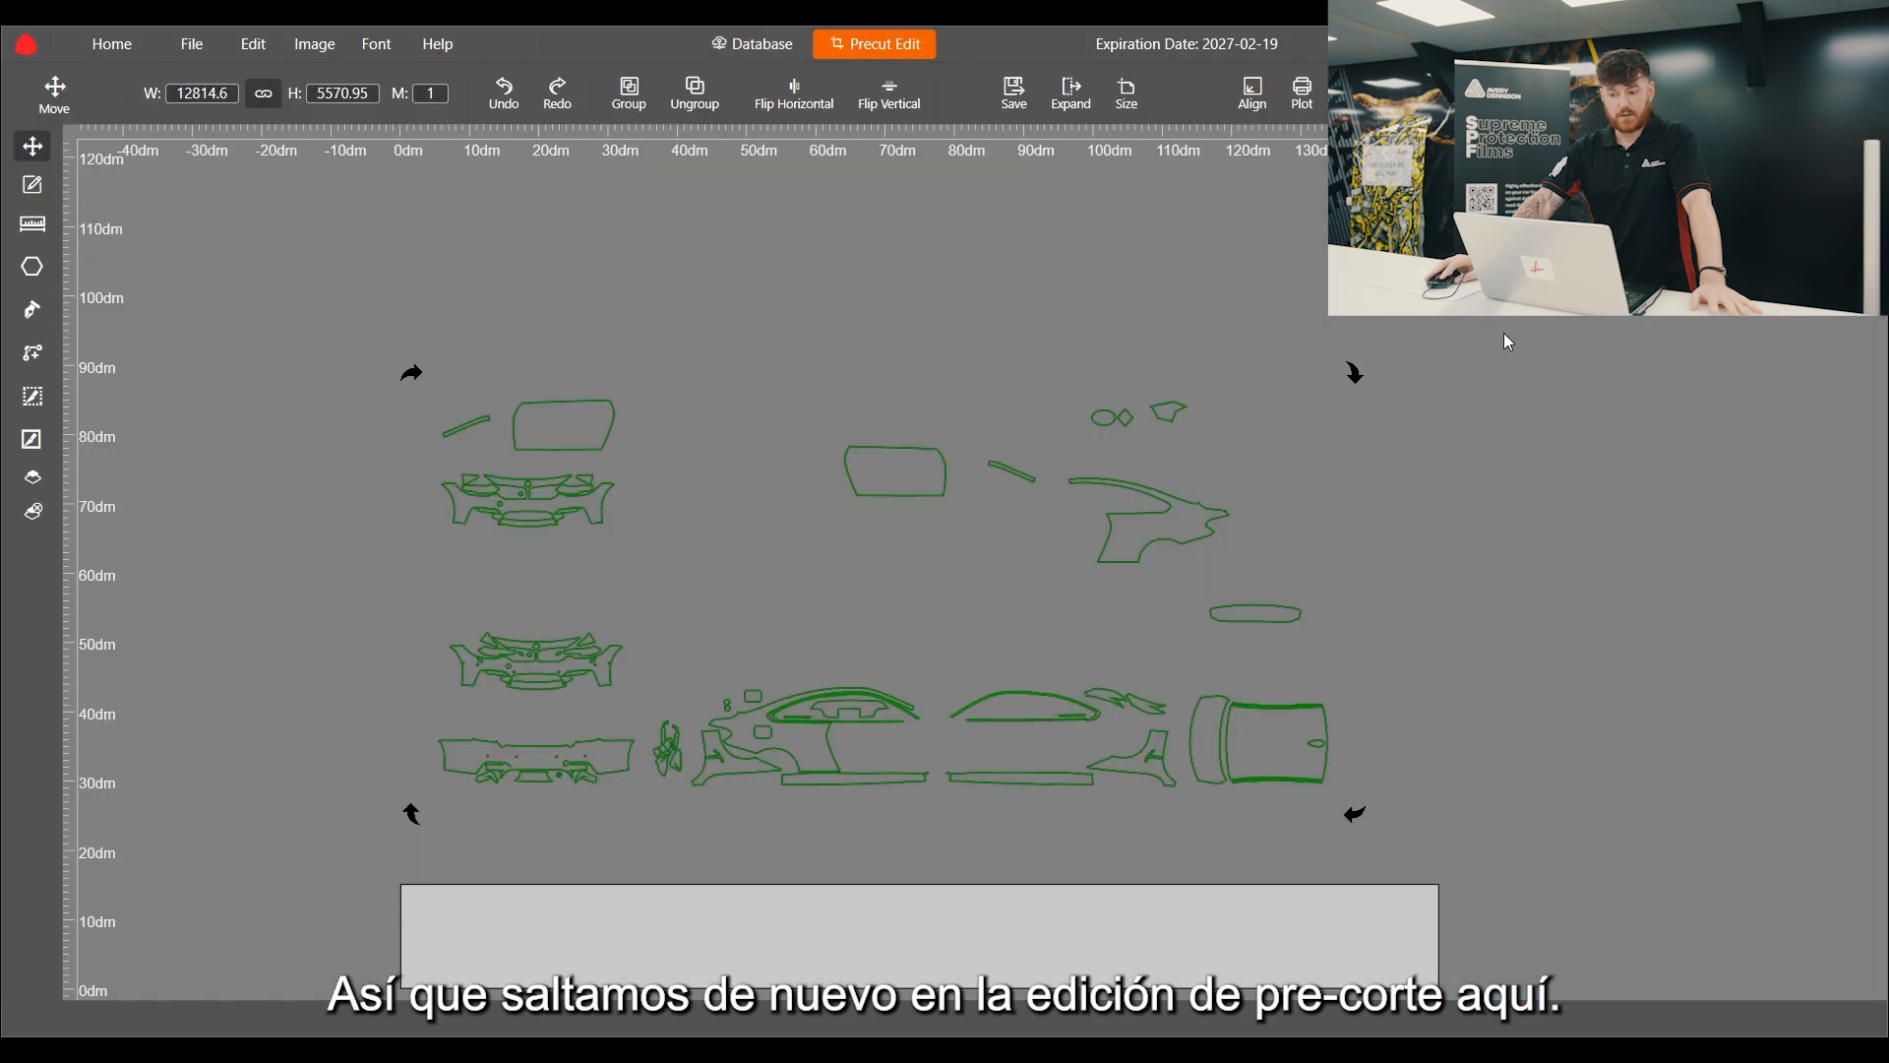
left_click(1405, 362)
scroll(1006, 638, "down", 4)
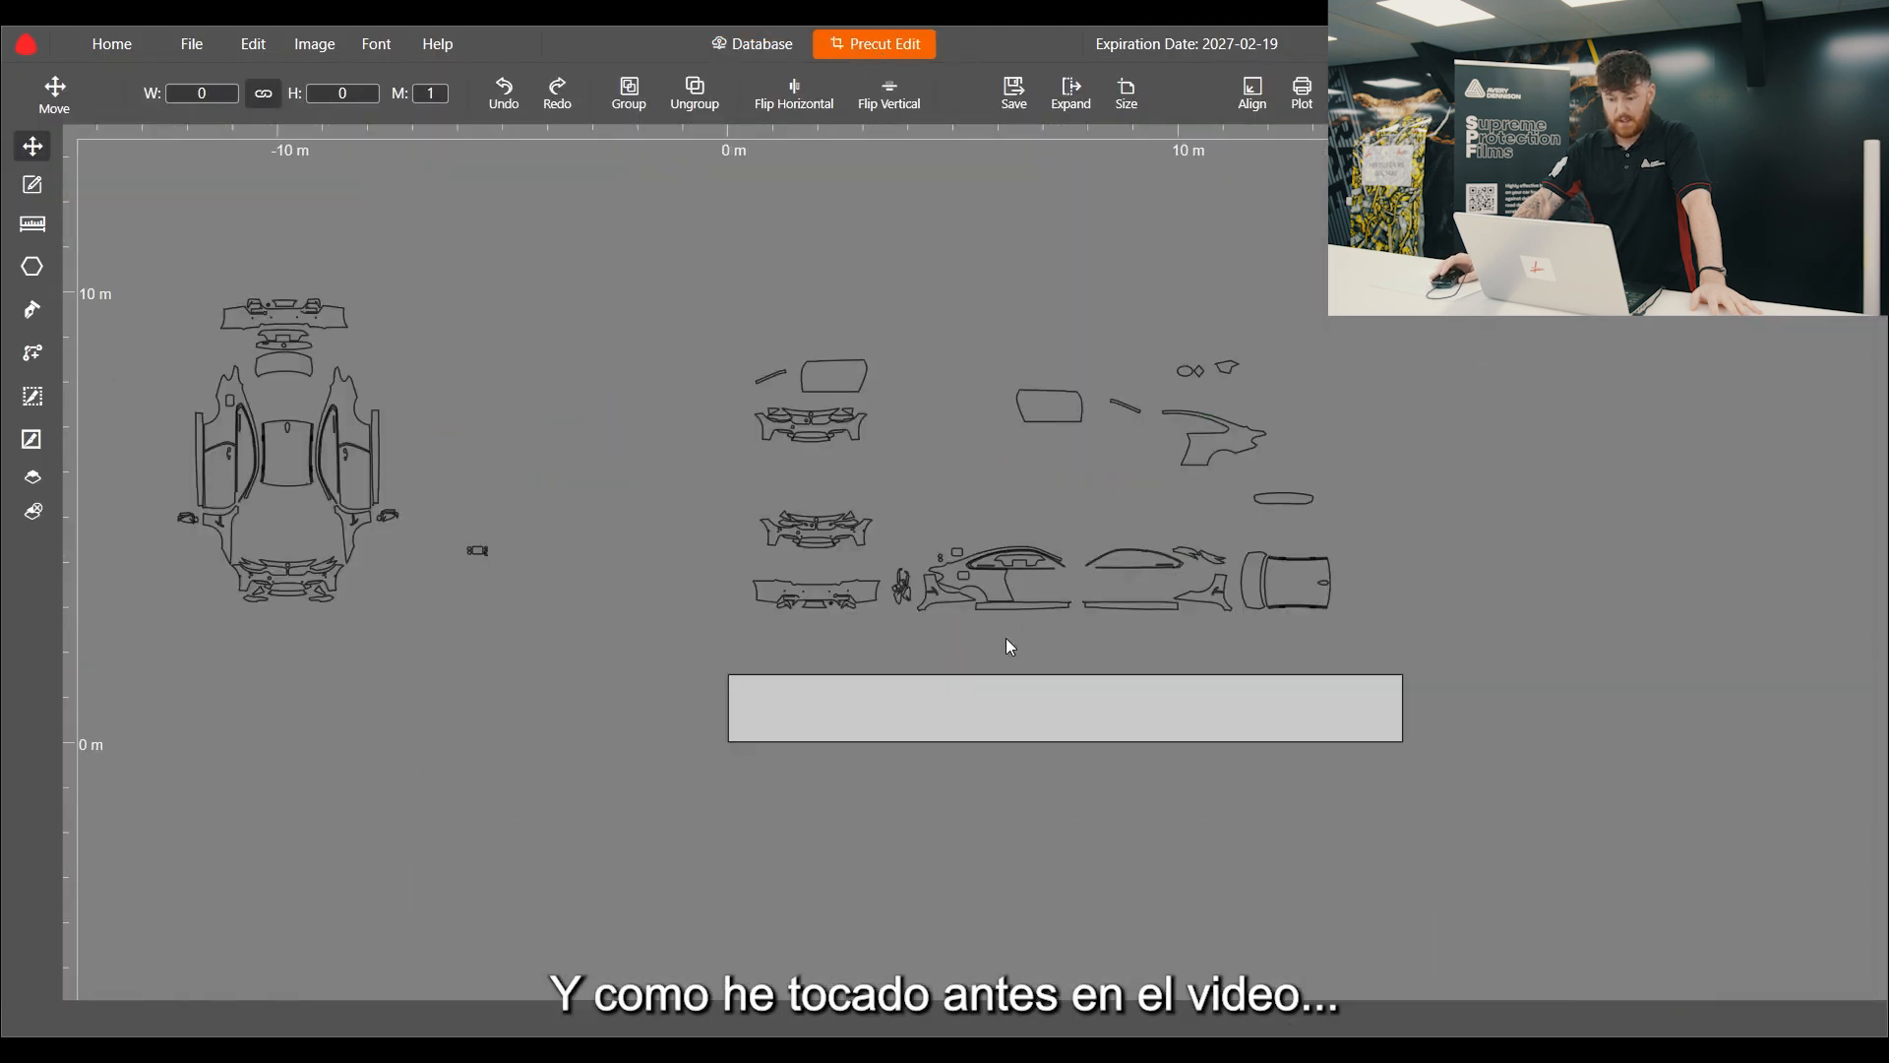
scroll(1064, 641, "up", 3)
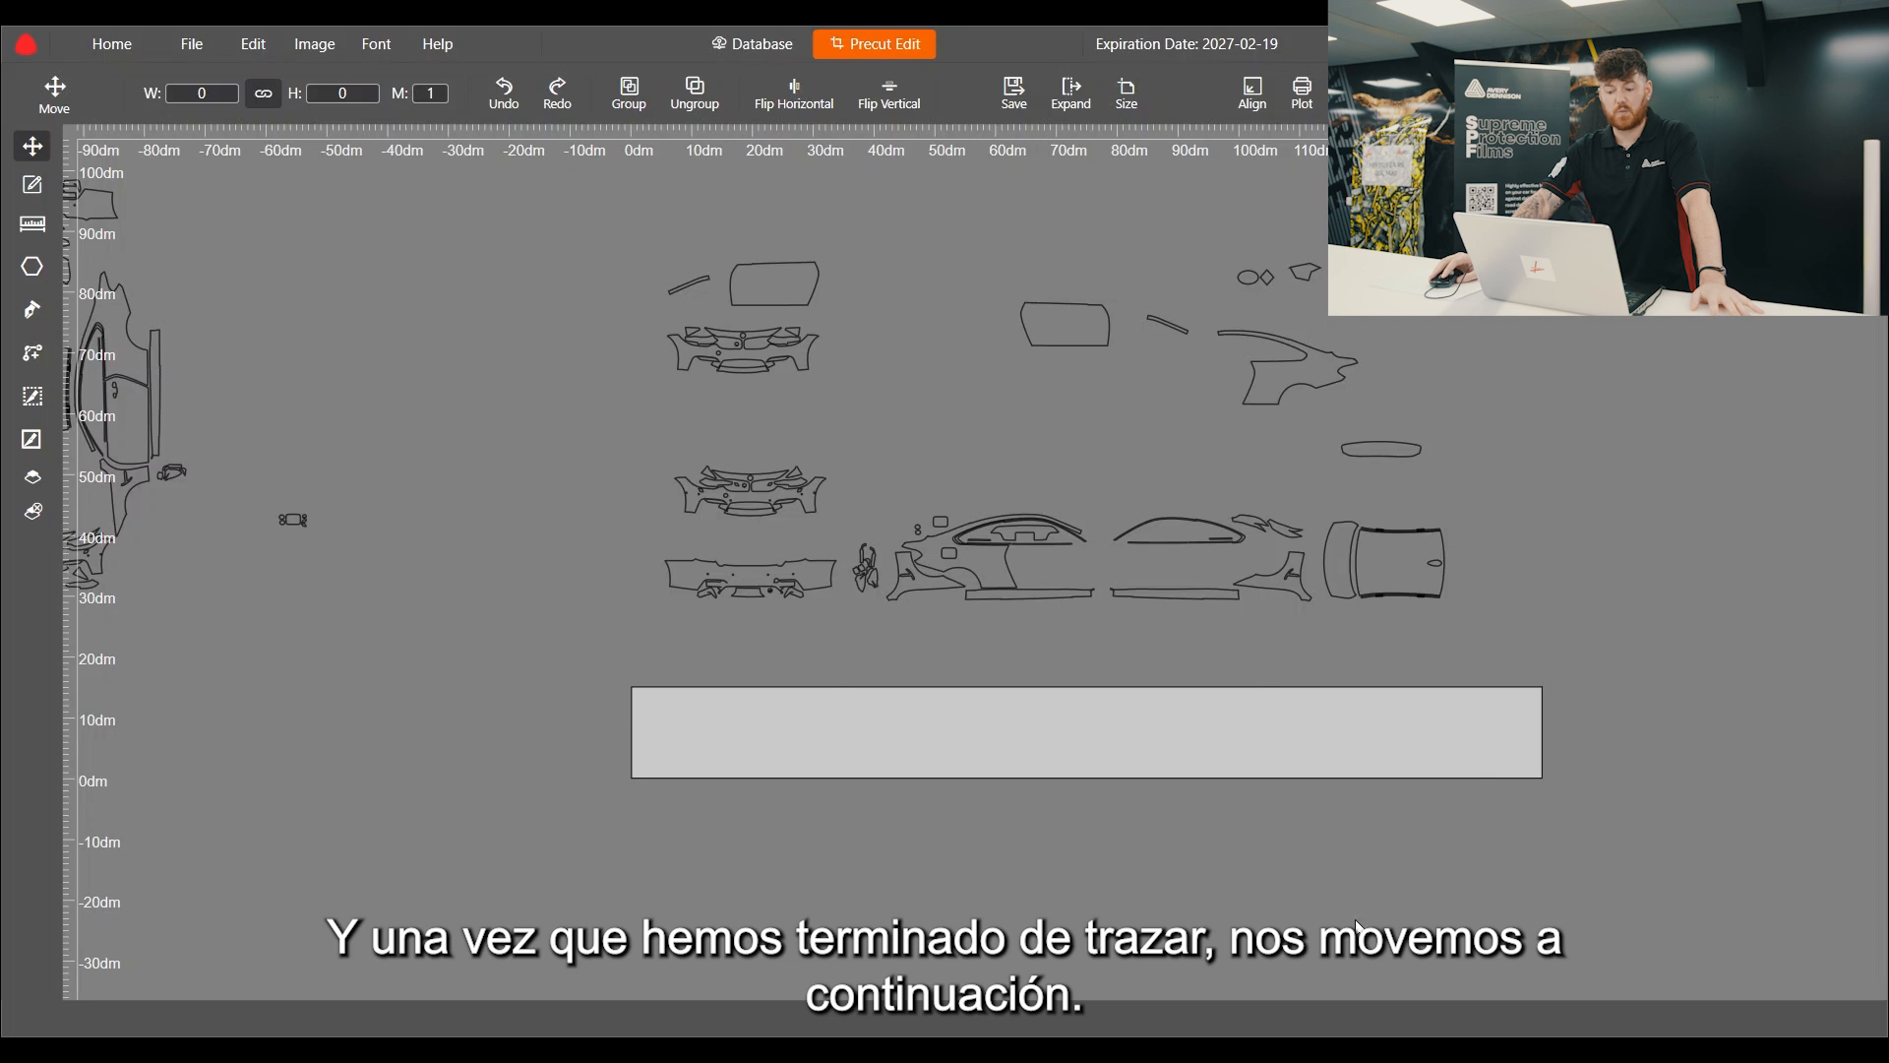
Step: Move the group of small pieces beside the rear bumper into the lower-left corner of the material area and deselect it
scroll(955, 800, "up", 4)
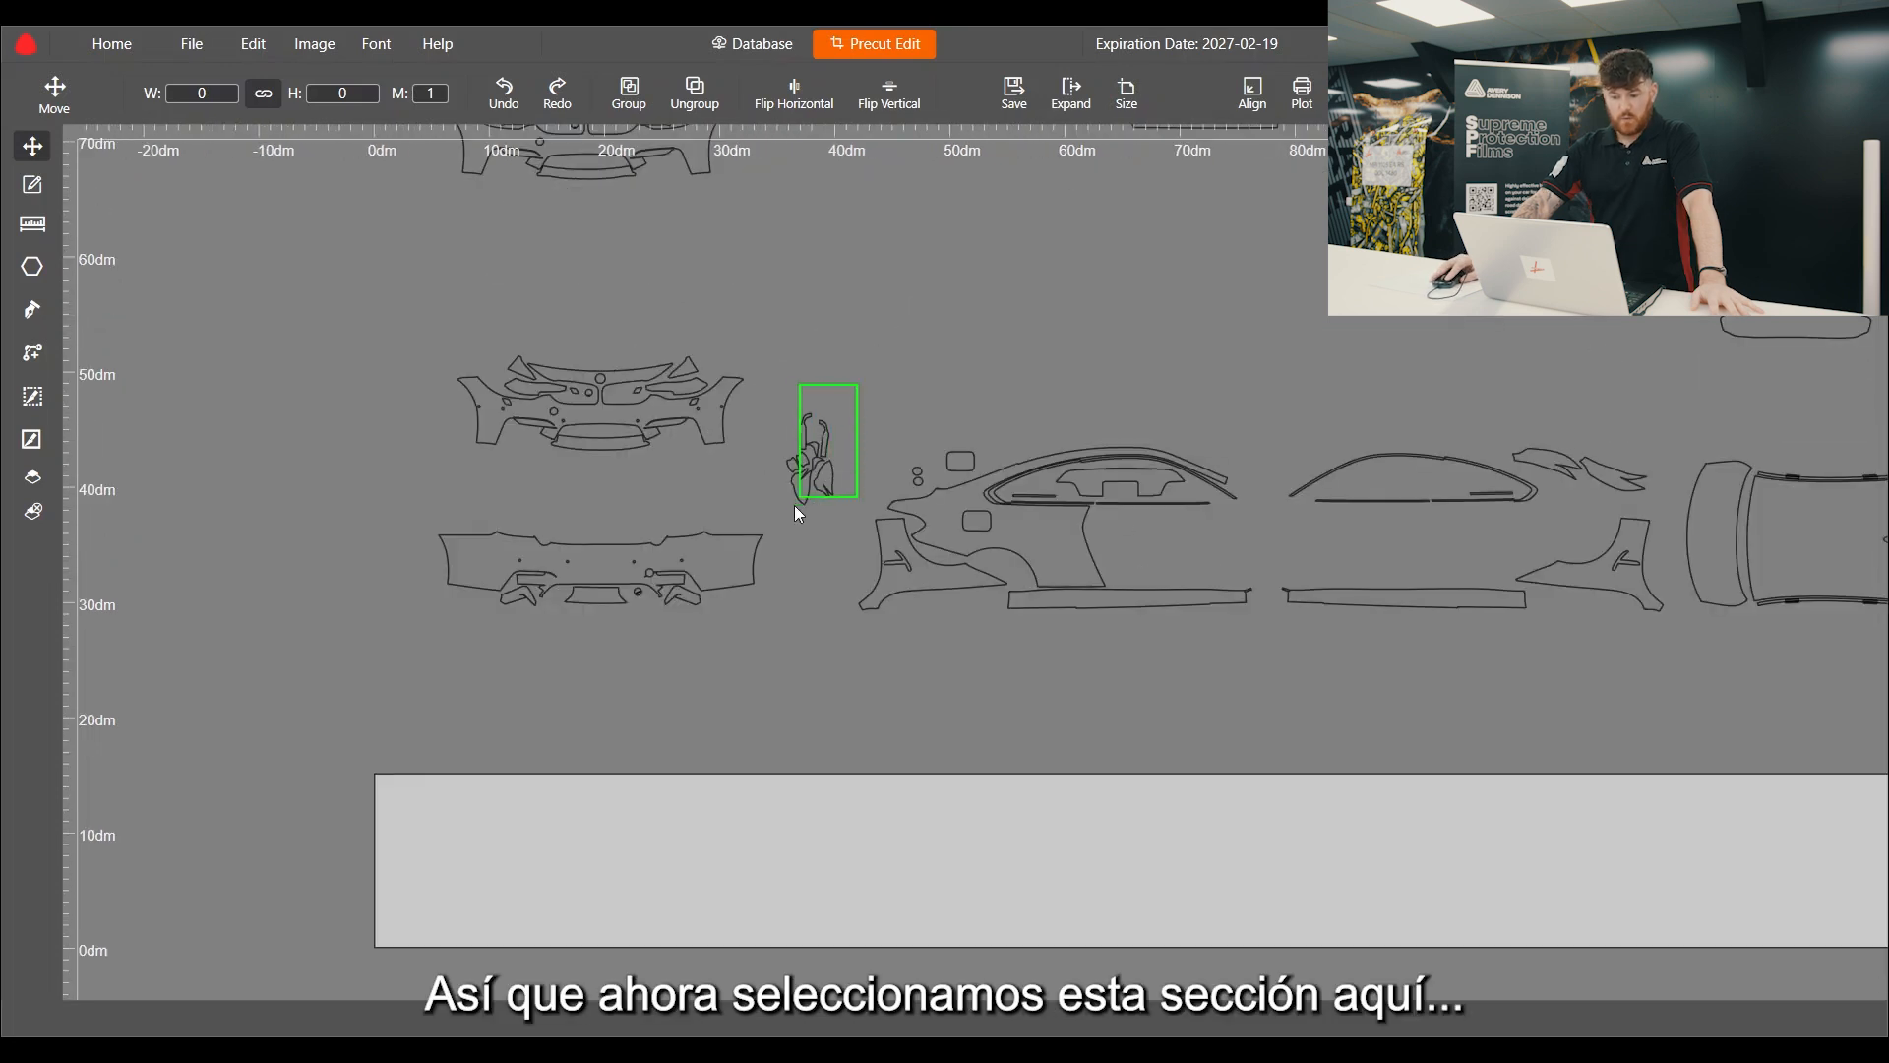
left_click(788, 512)
left_click_drag(802, 477, 377, 930)
left_click(421, 705)
scroll(648, 415, "down", 3)
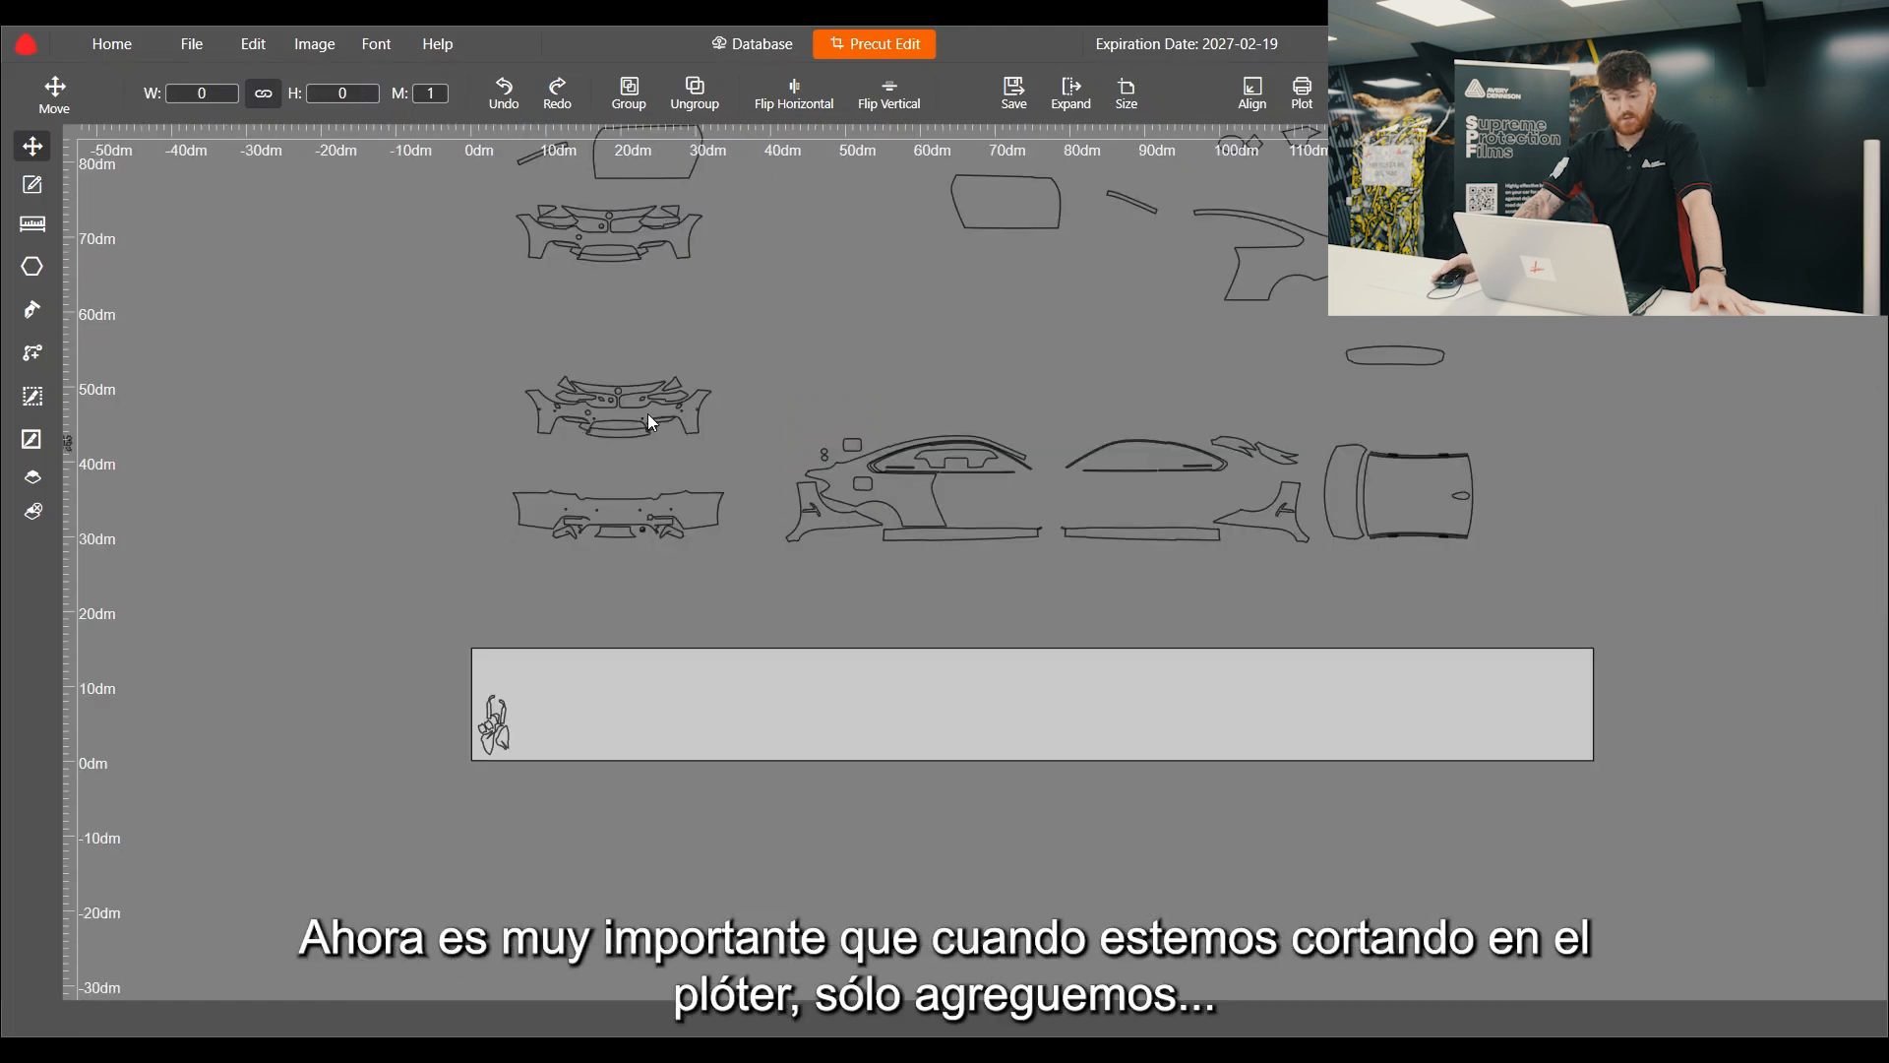
Step: Move the front fender piece near the rear bumper down onto the material area, and select the small-piece group in its corner
scroll(587, 778, "up", 2)
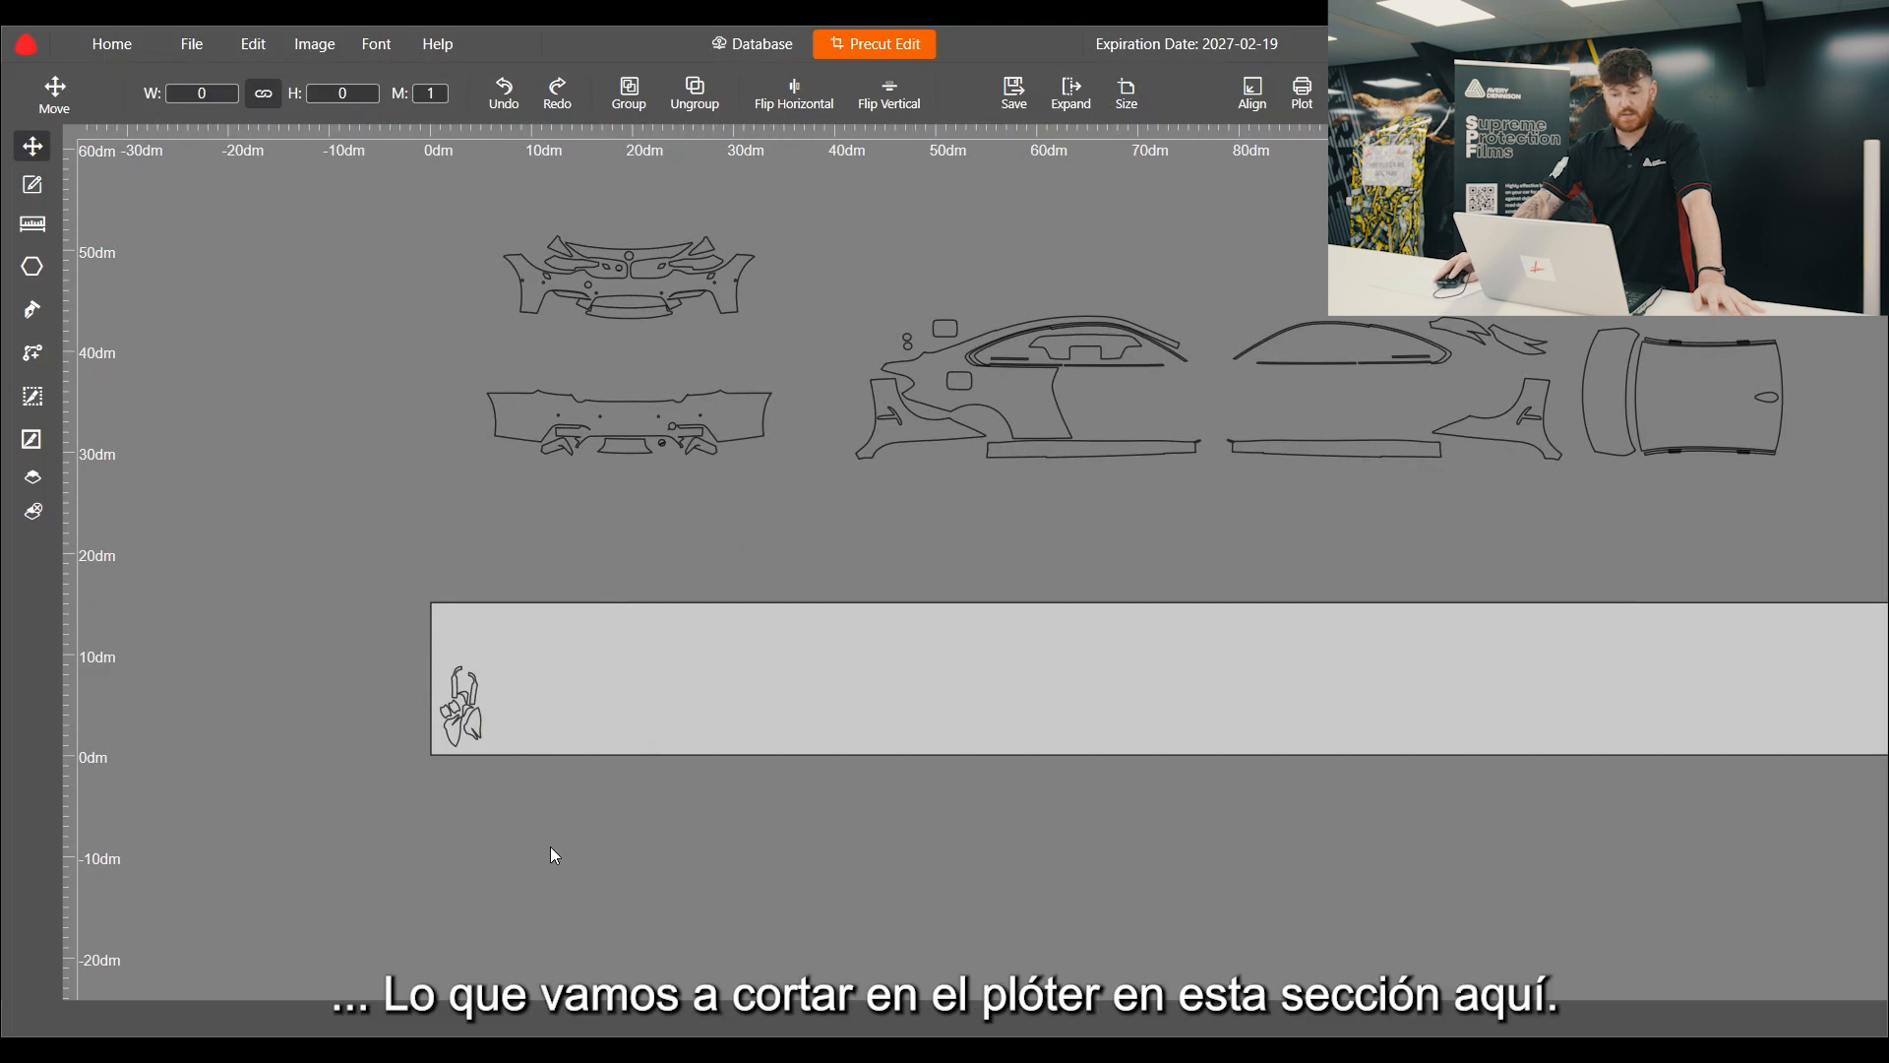
left_click_drag(905, 435, 897, 707)
left_click(379, 547)
left_click_drag(547, 817, 553, 825)
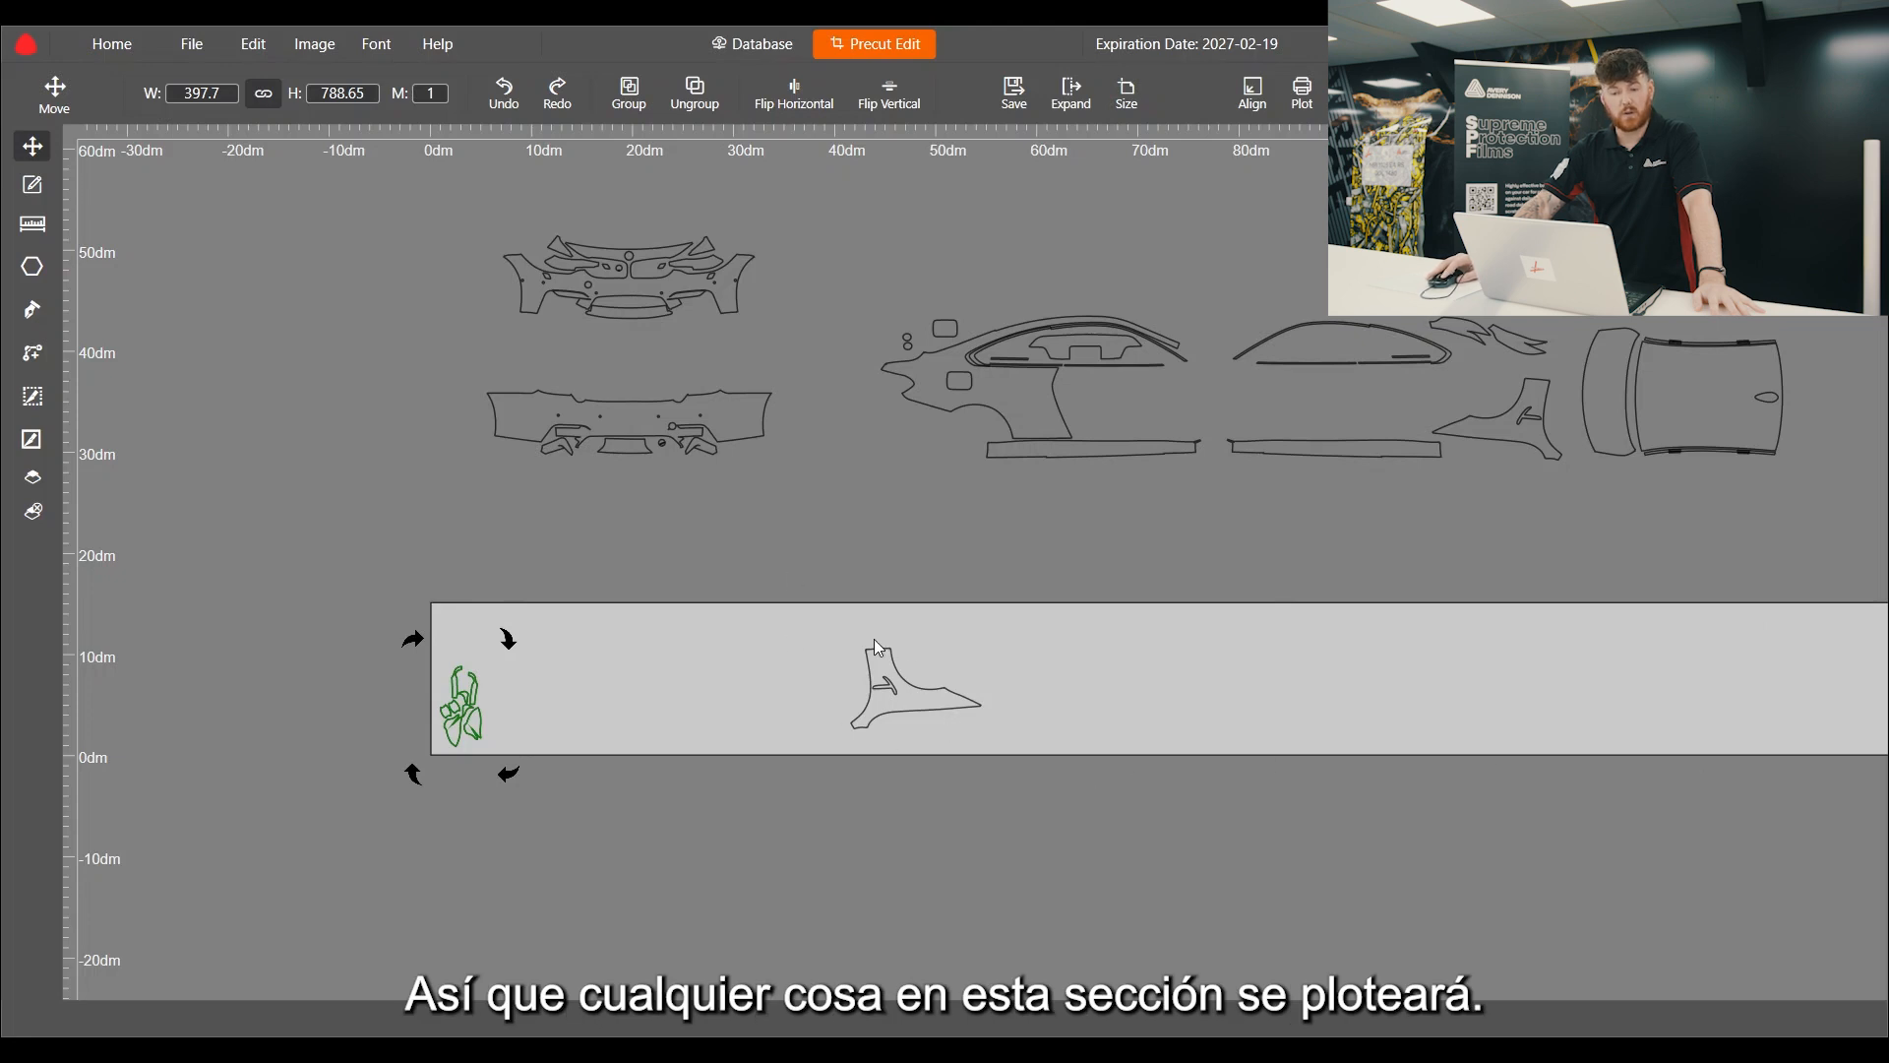
Step: Move the front fender piece back off the material area, next to the rear bumper, and deselect it
left_click(921, 741)
left_click(907, 694)
left_click_drag(908, 694, 853, 517)
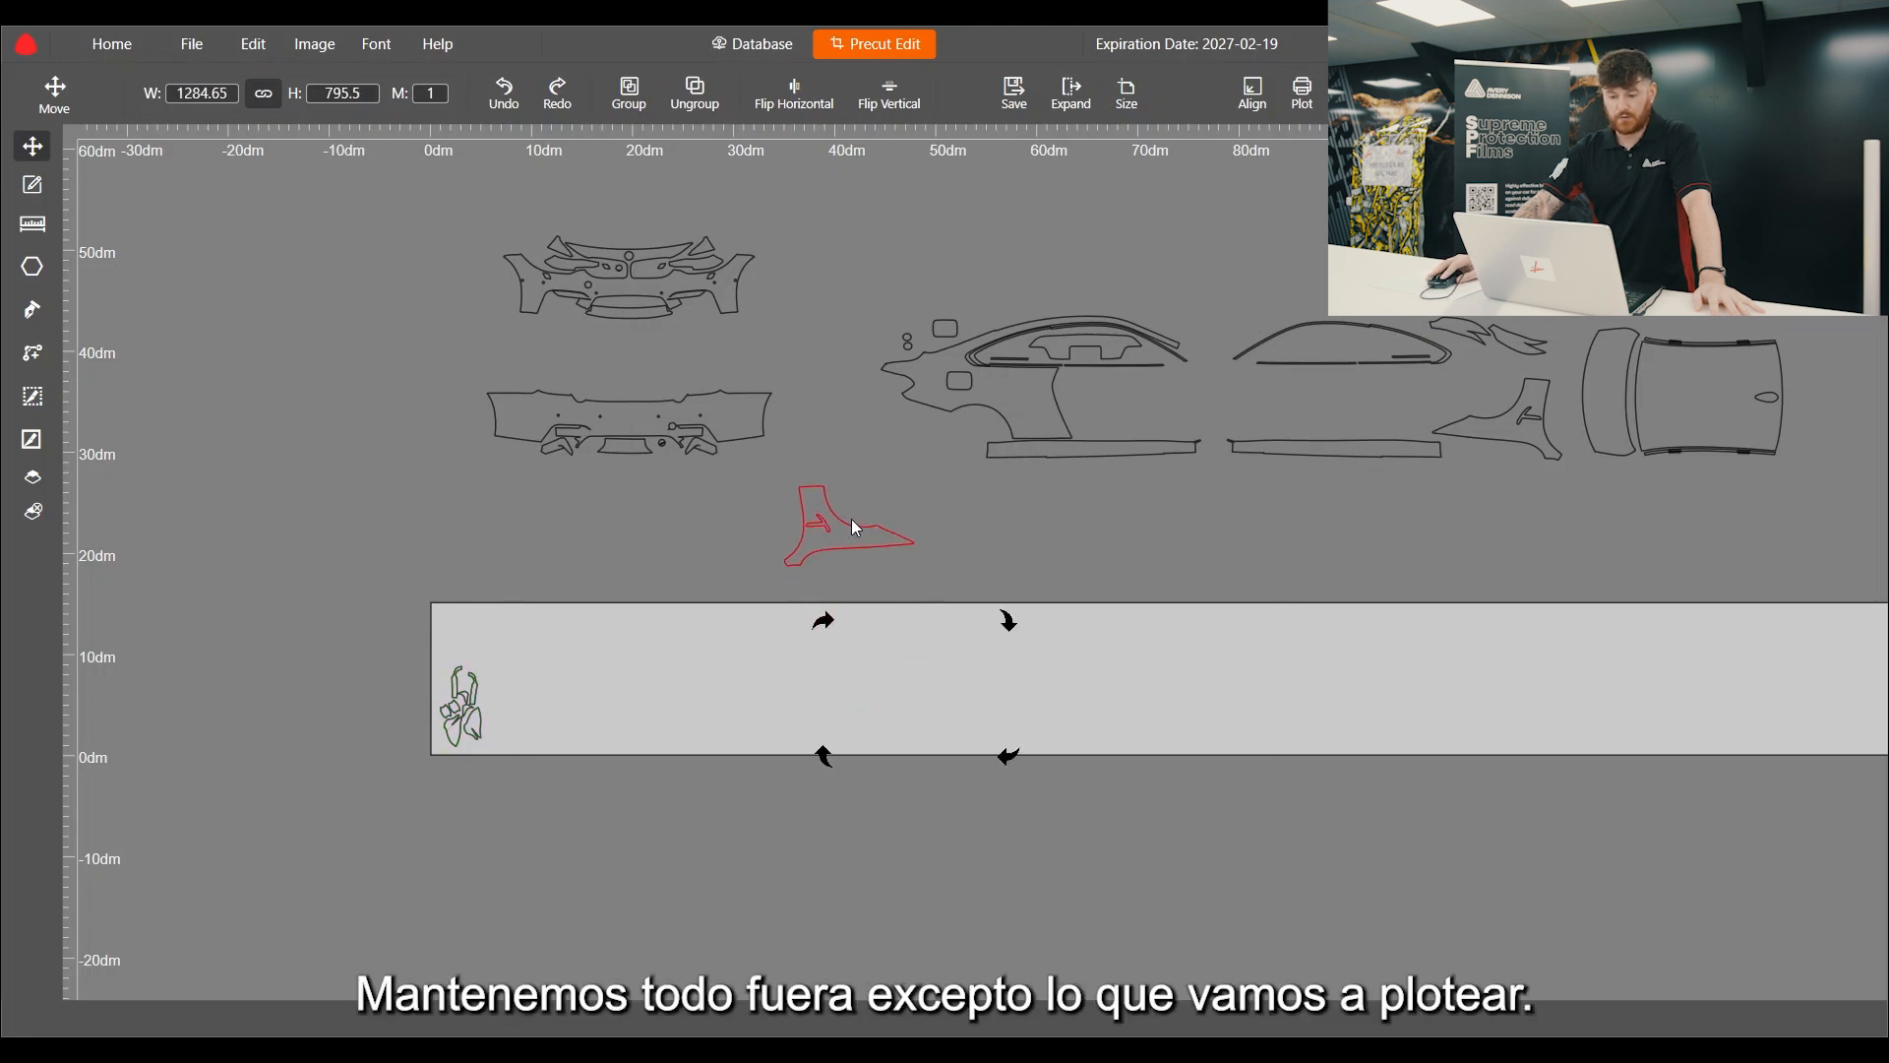
left_click_drag(874, 445, 866, 461)
left_click(817, 276)
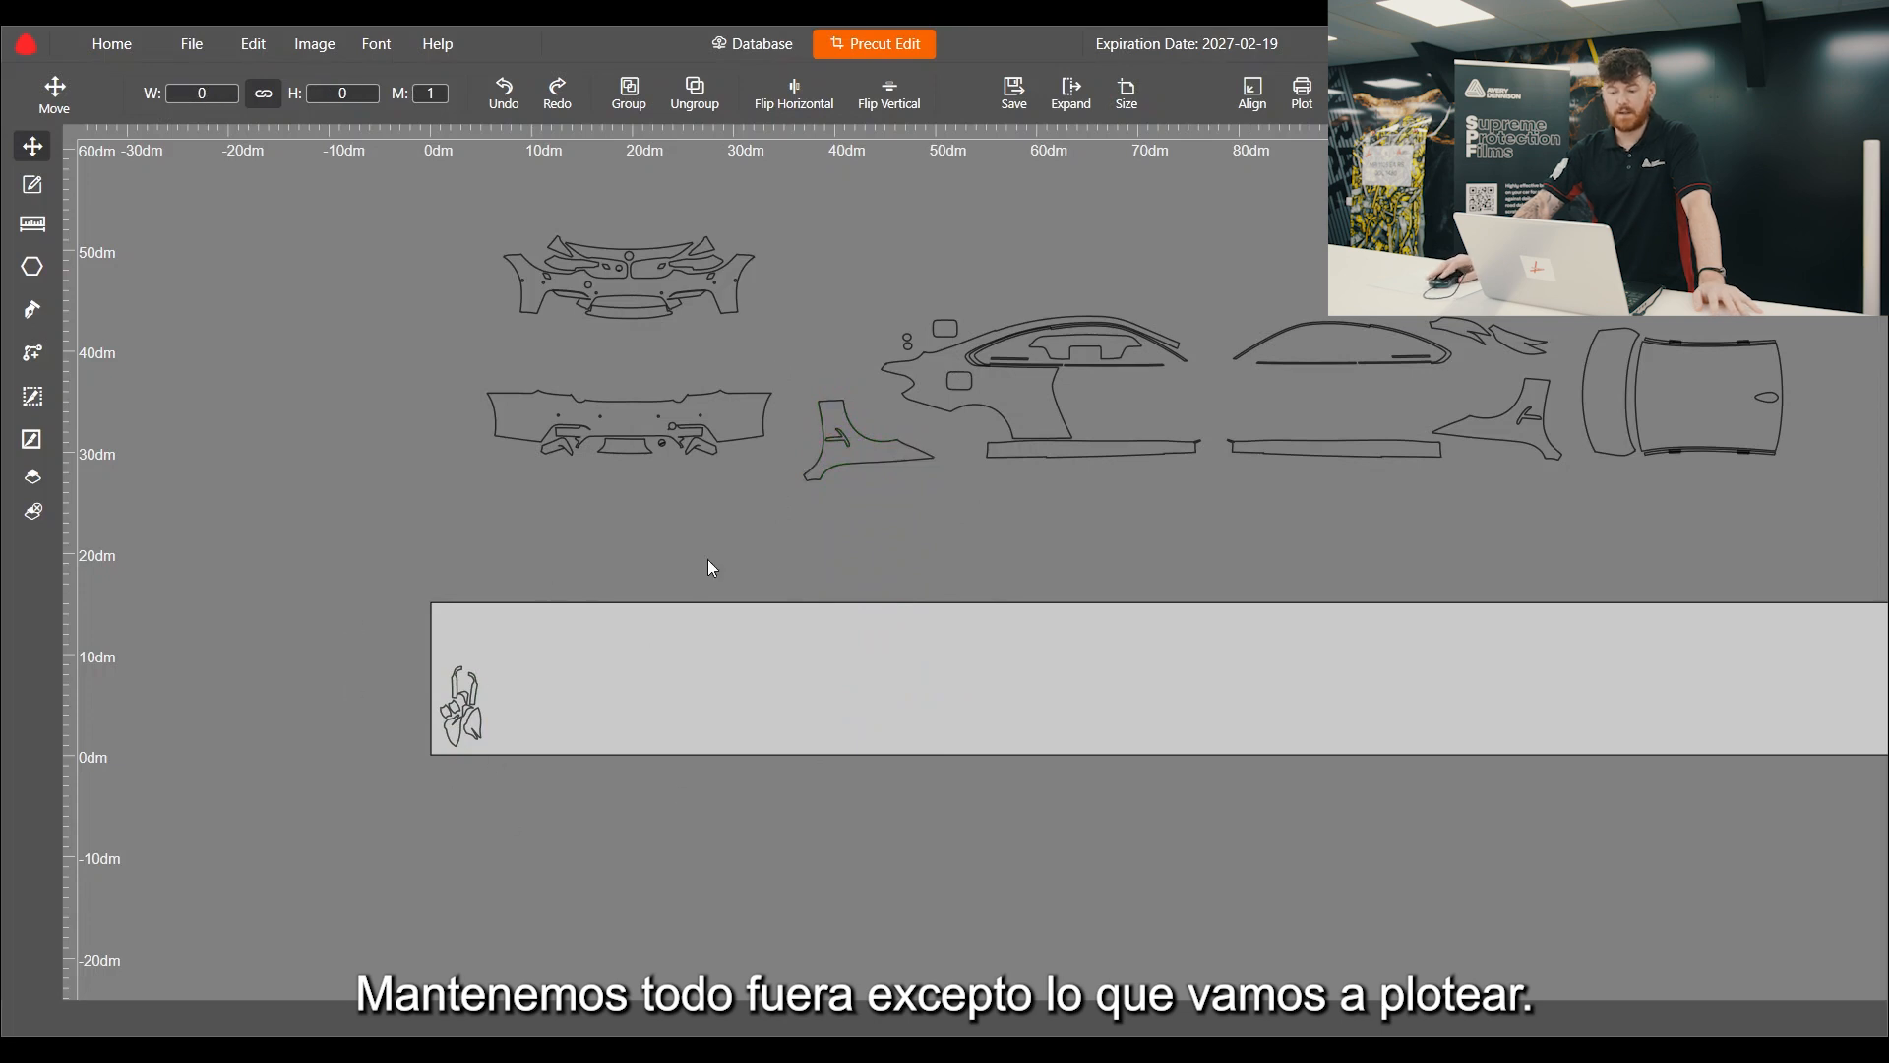
Step: Select the two small pattern pieces in the lower-left corner of the material area and send them to plot
scroll(508, 626, "down", 1)
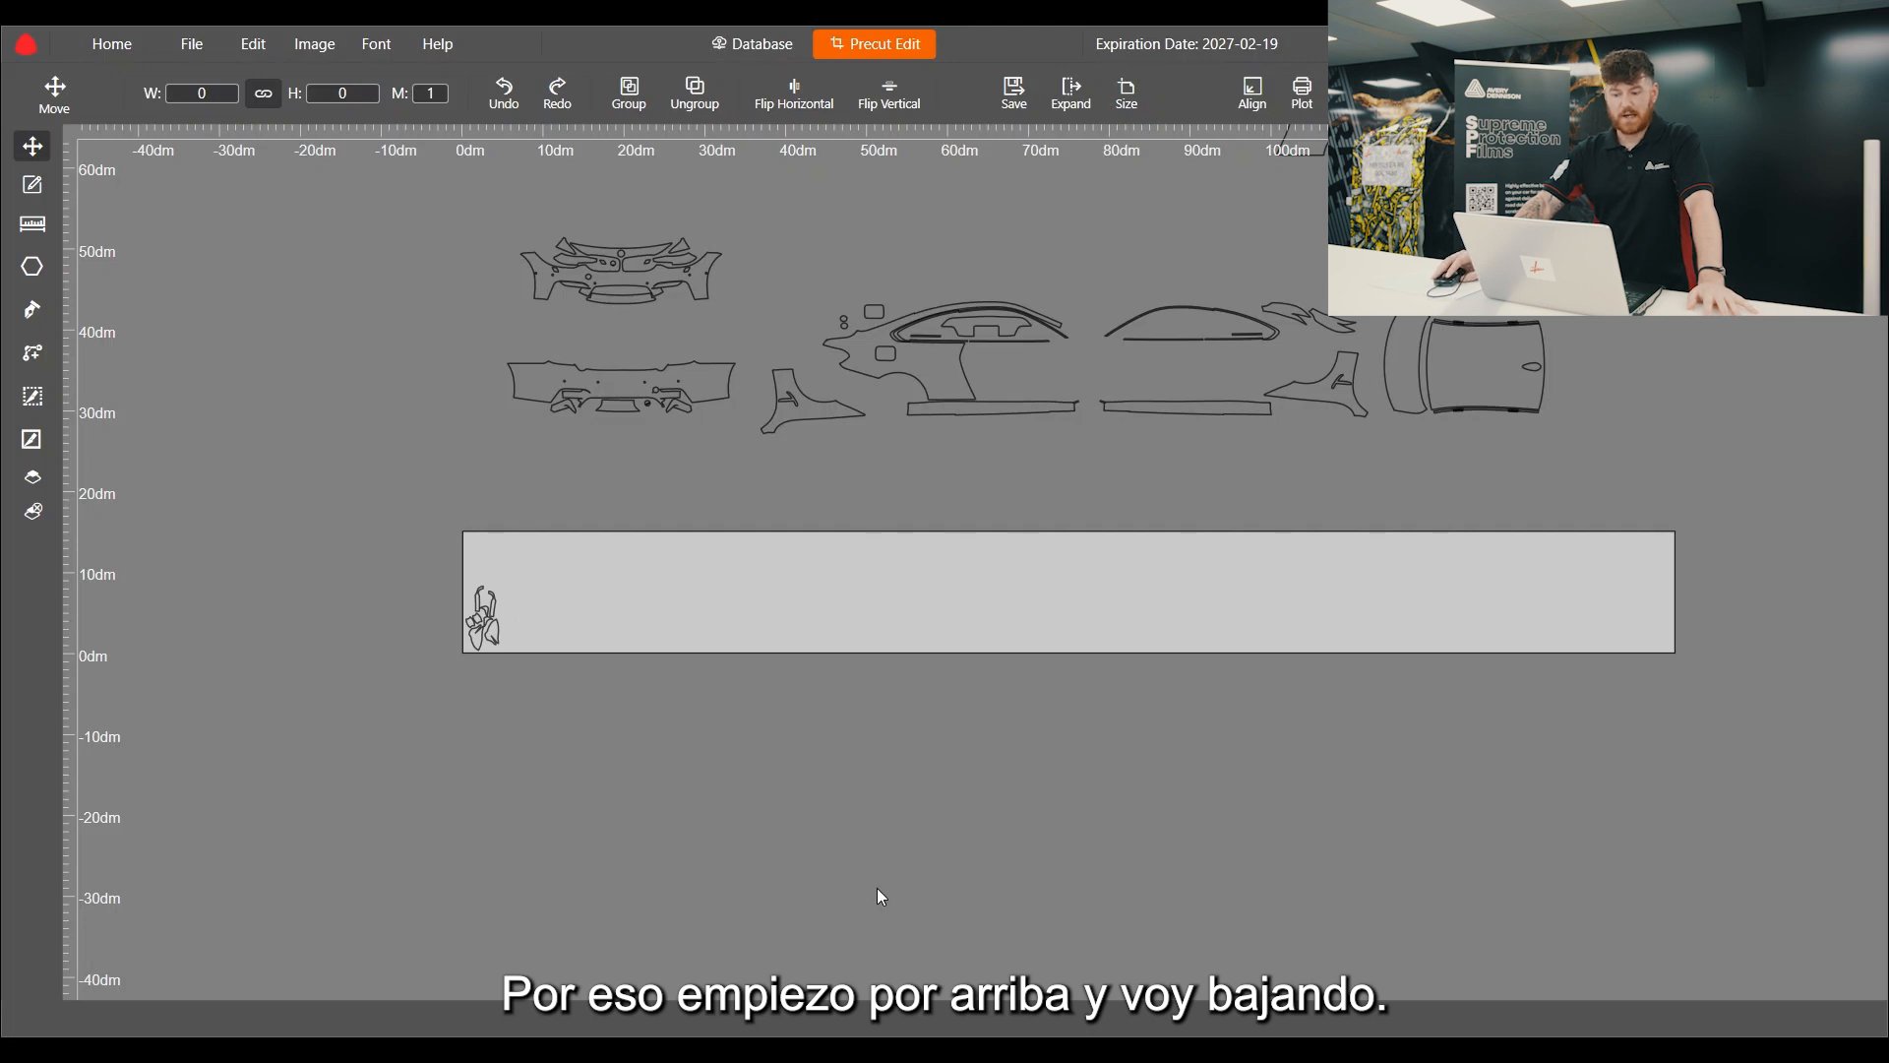
scroll(469, 573, "up", 2)
left_click_drag(367, 558, 657, 841)
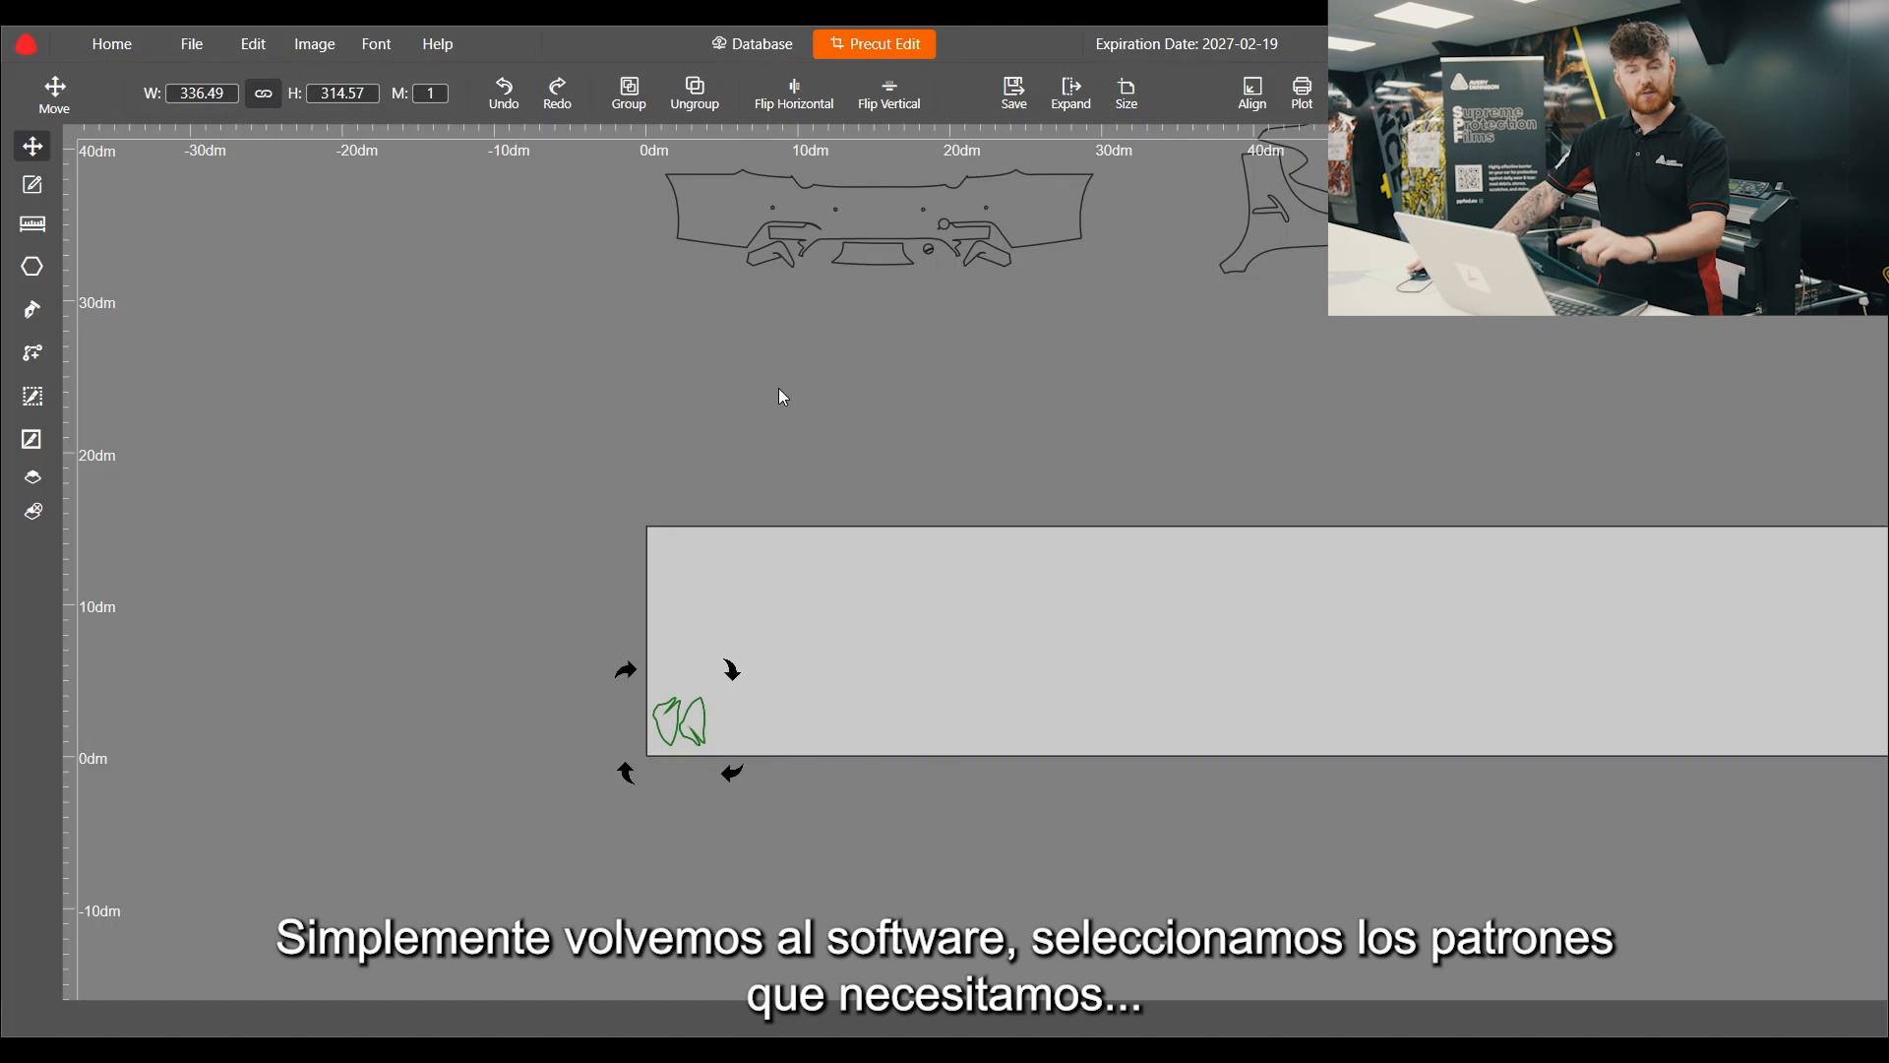
left_click_drag(549, 584, 808, 812)
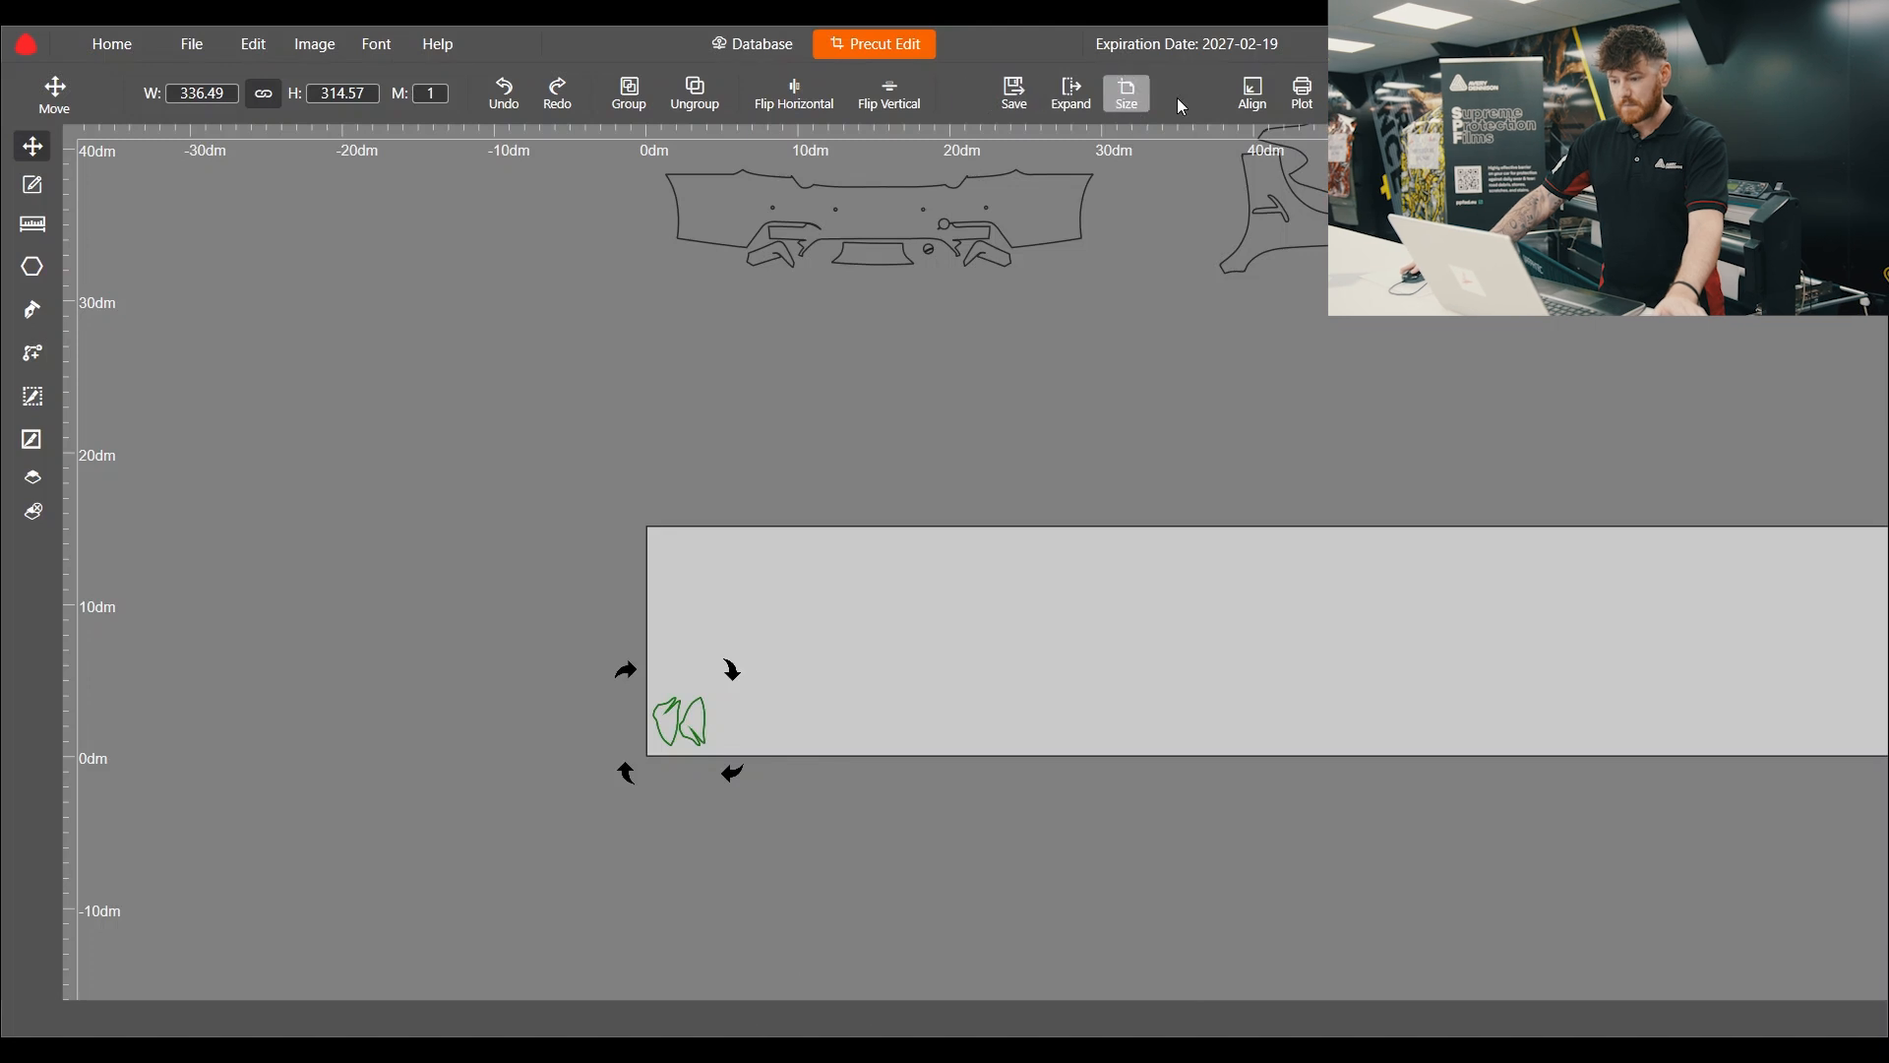
left_click(1303, 94)
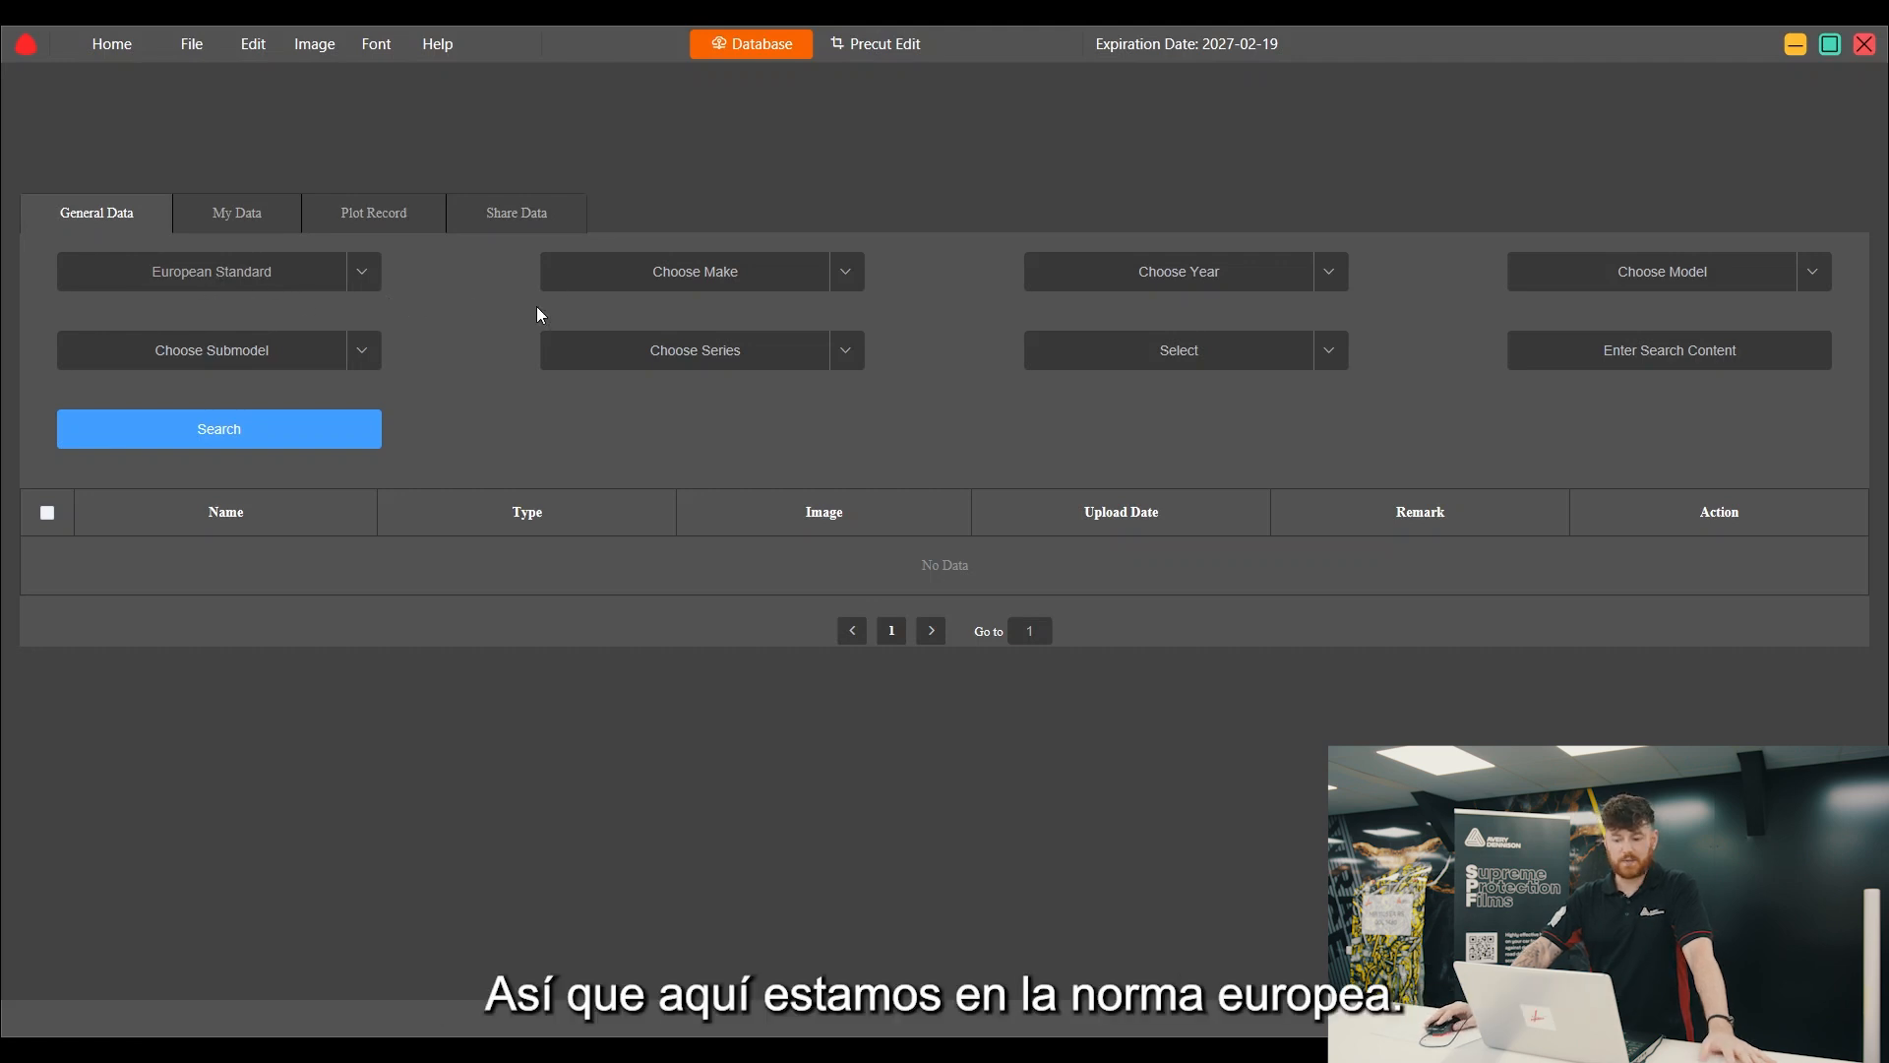
Step: Filter the European Standard patterns by make LAMBORGHINI and year 2023, and check the available models for the Urus
left_click(847, 276)
scroll(616, 389, "down", 5)
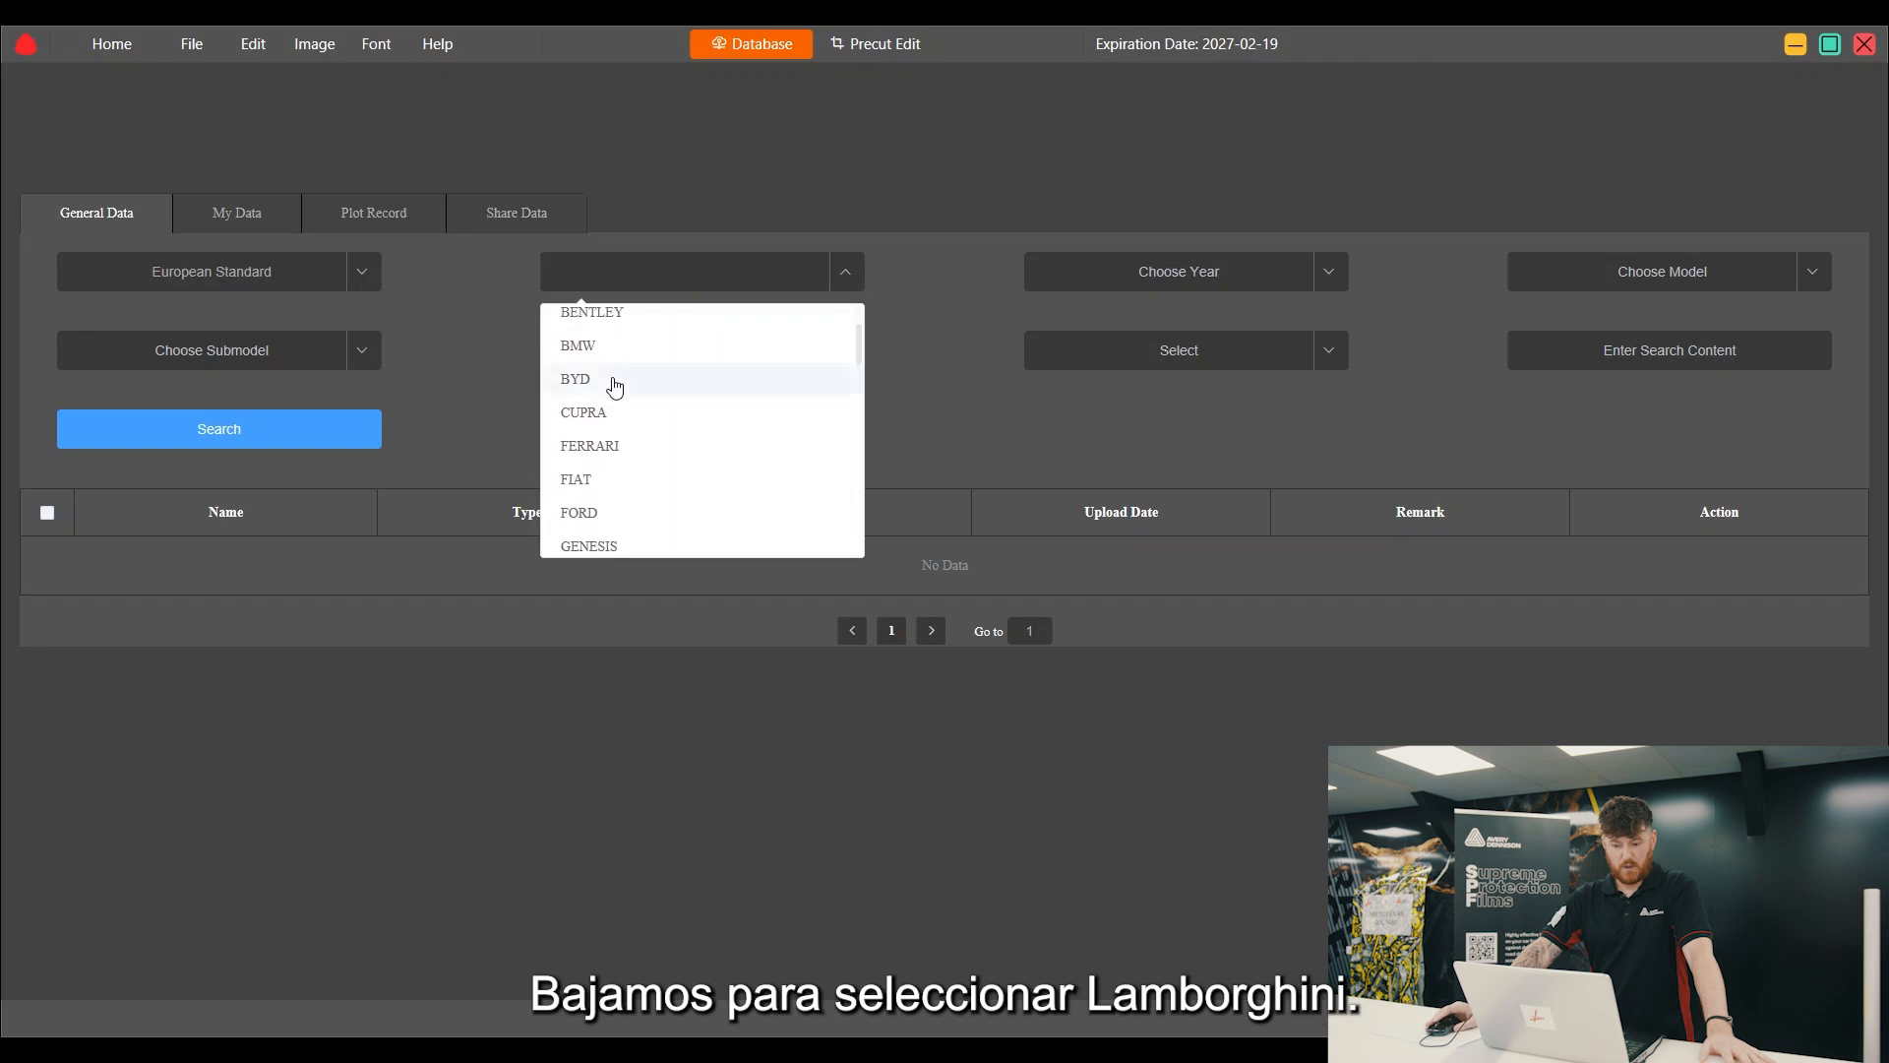
scroll(621, 397, "down", 1)
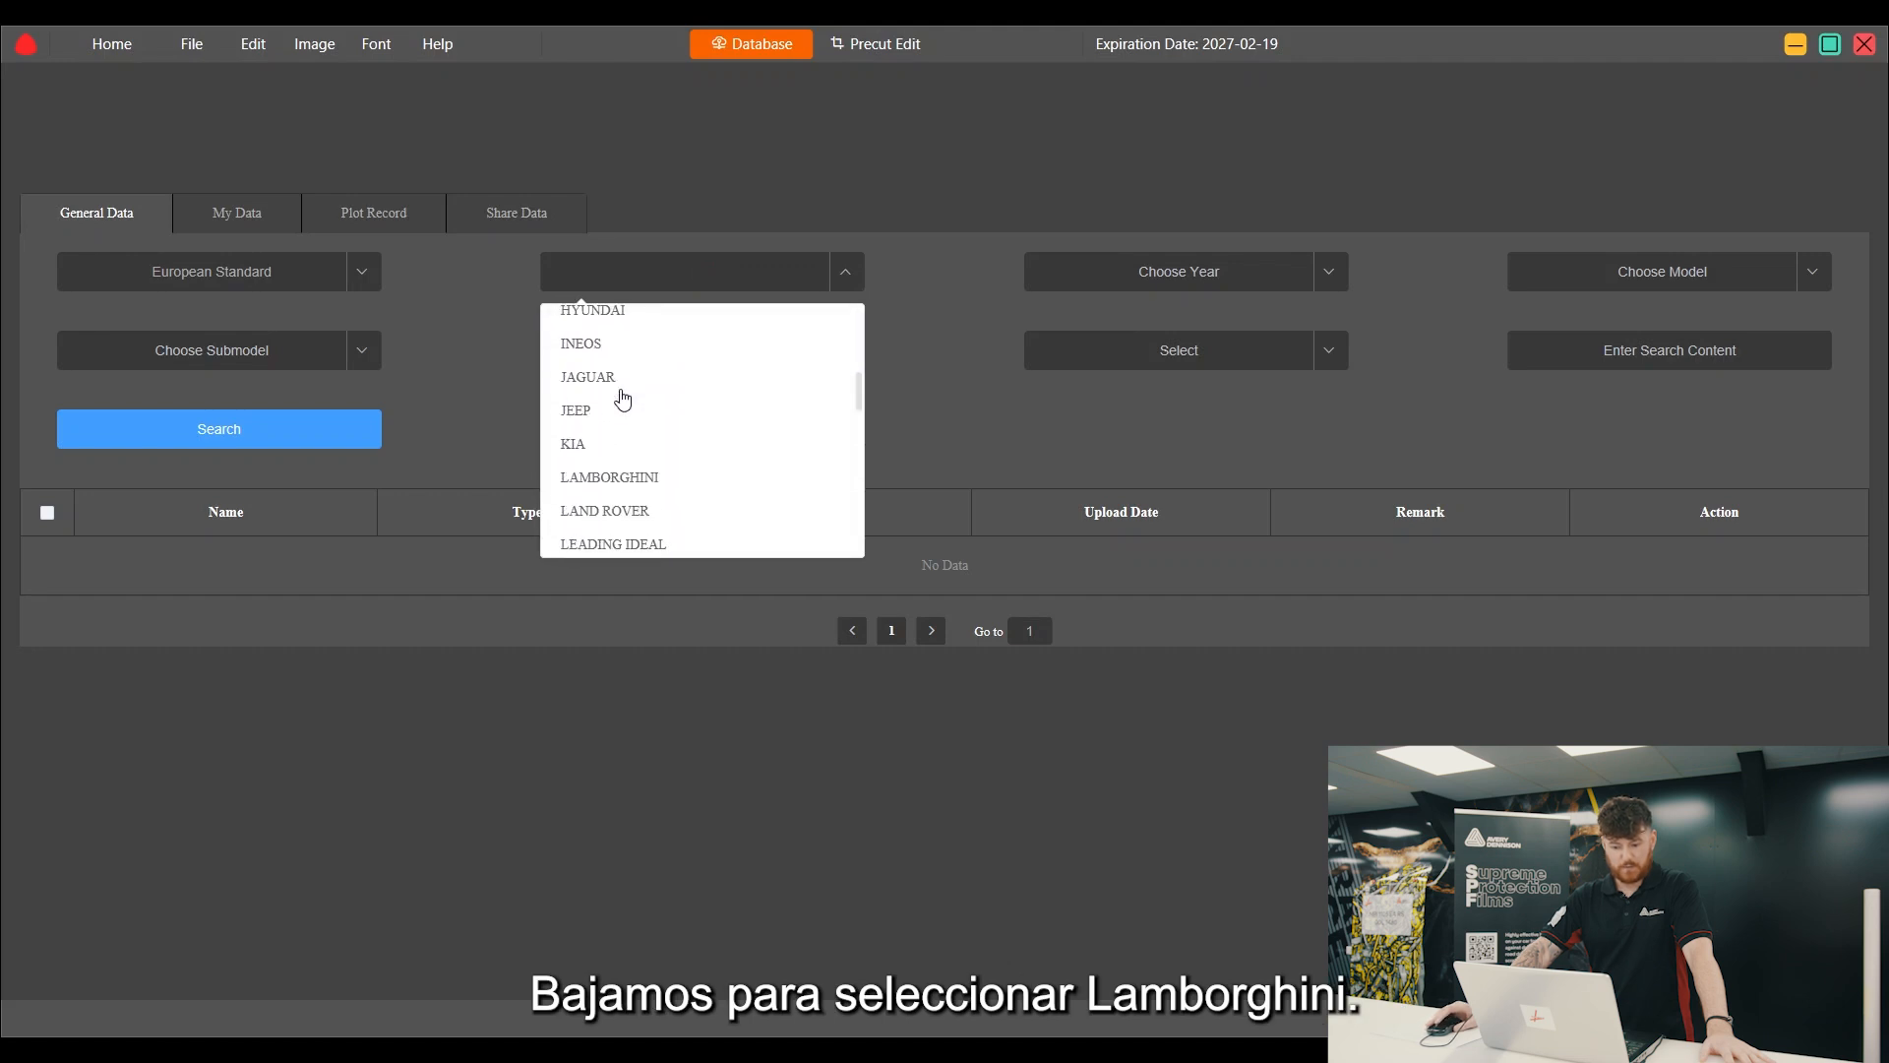
left_click(610, 479)
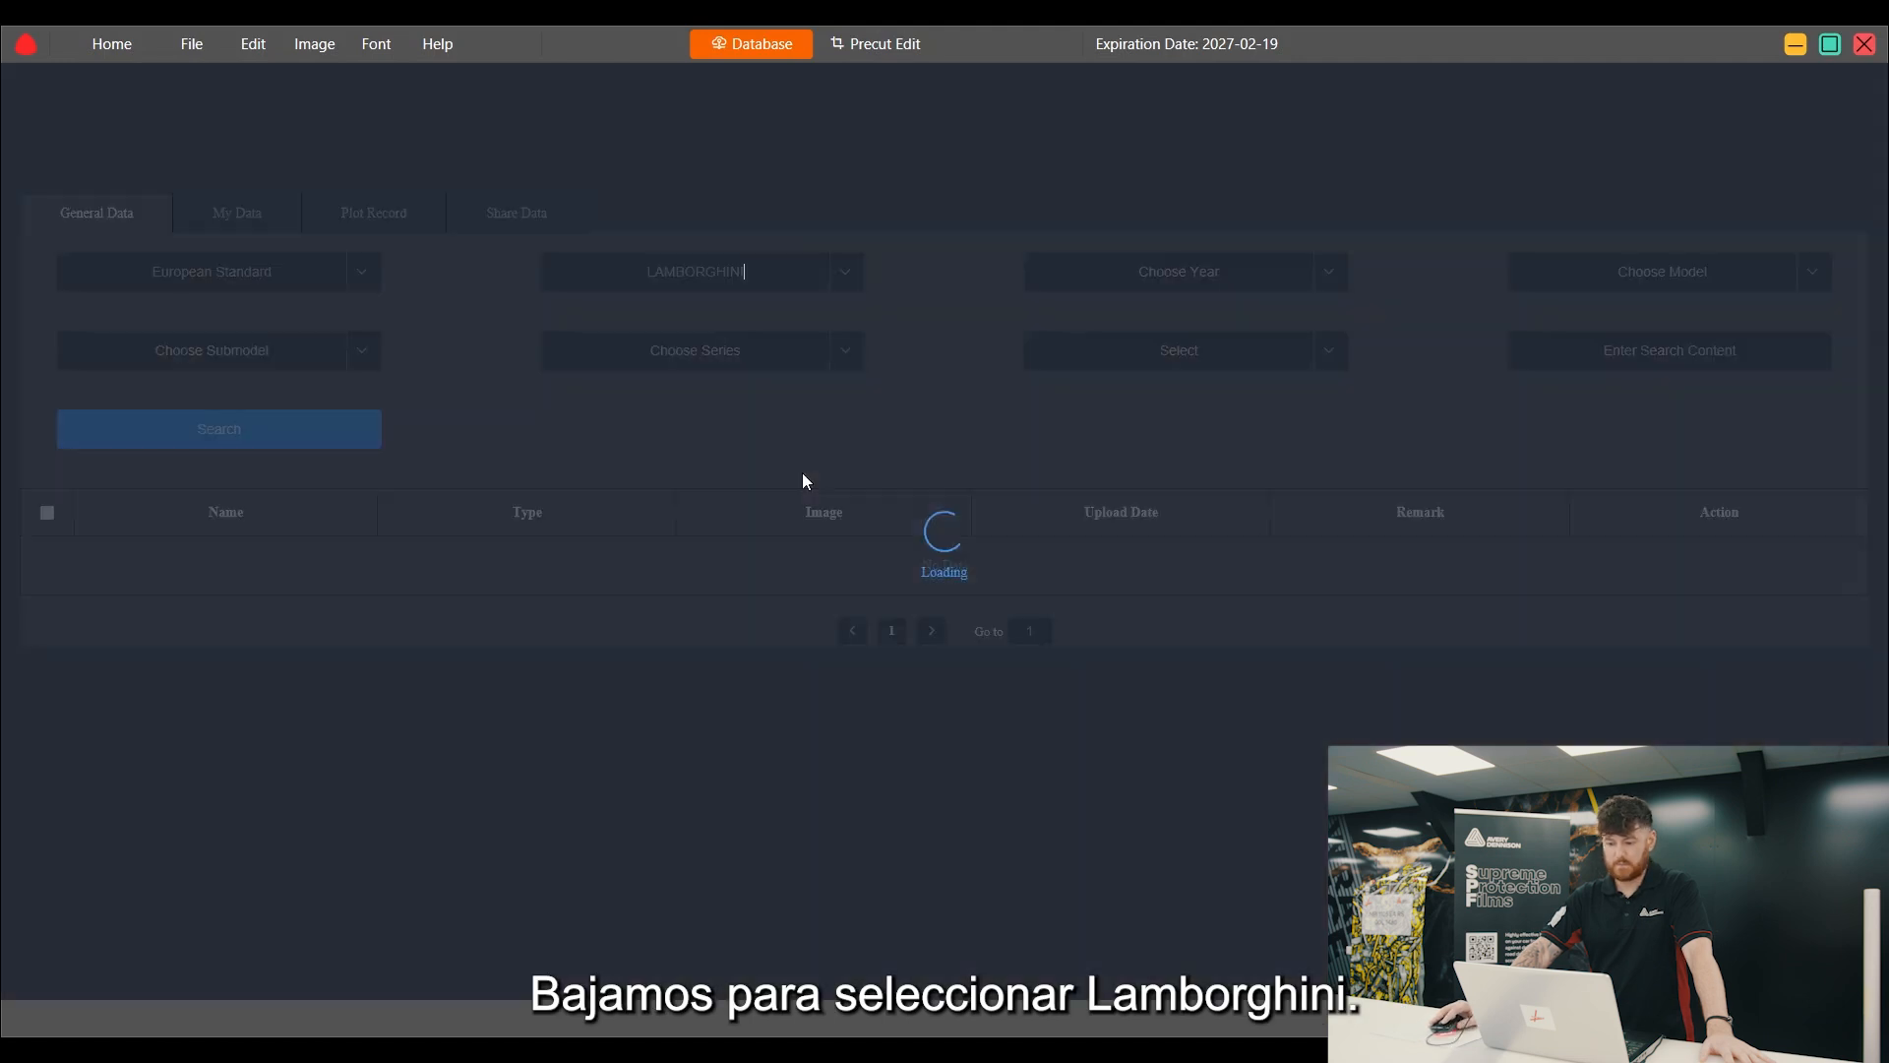
left_click(1331, 289)
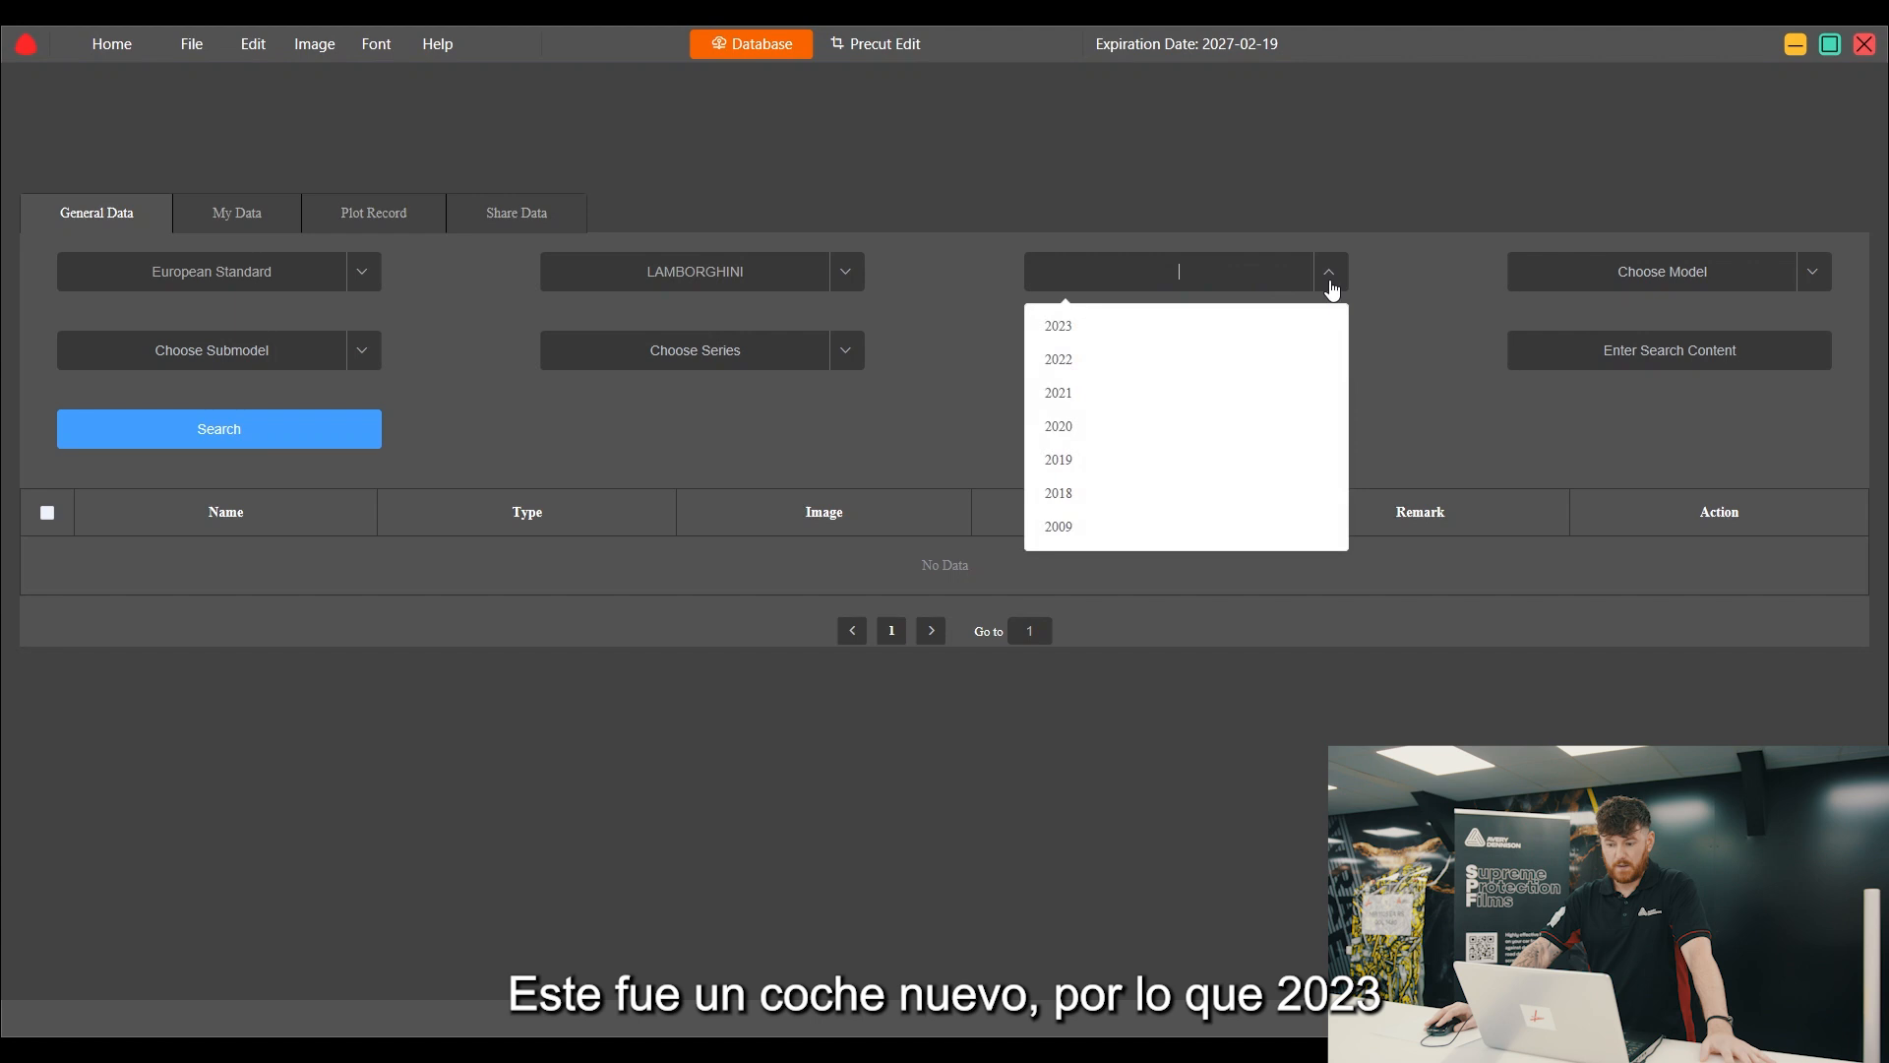
left_click(1208, 330)
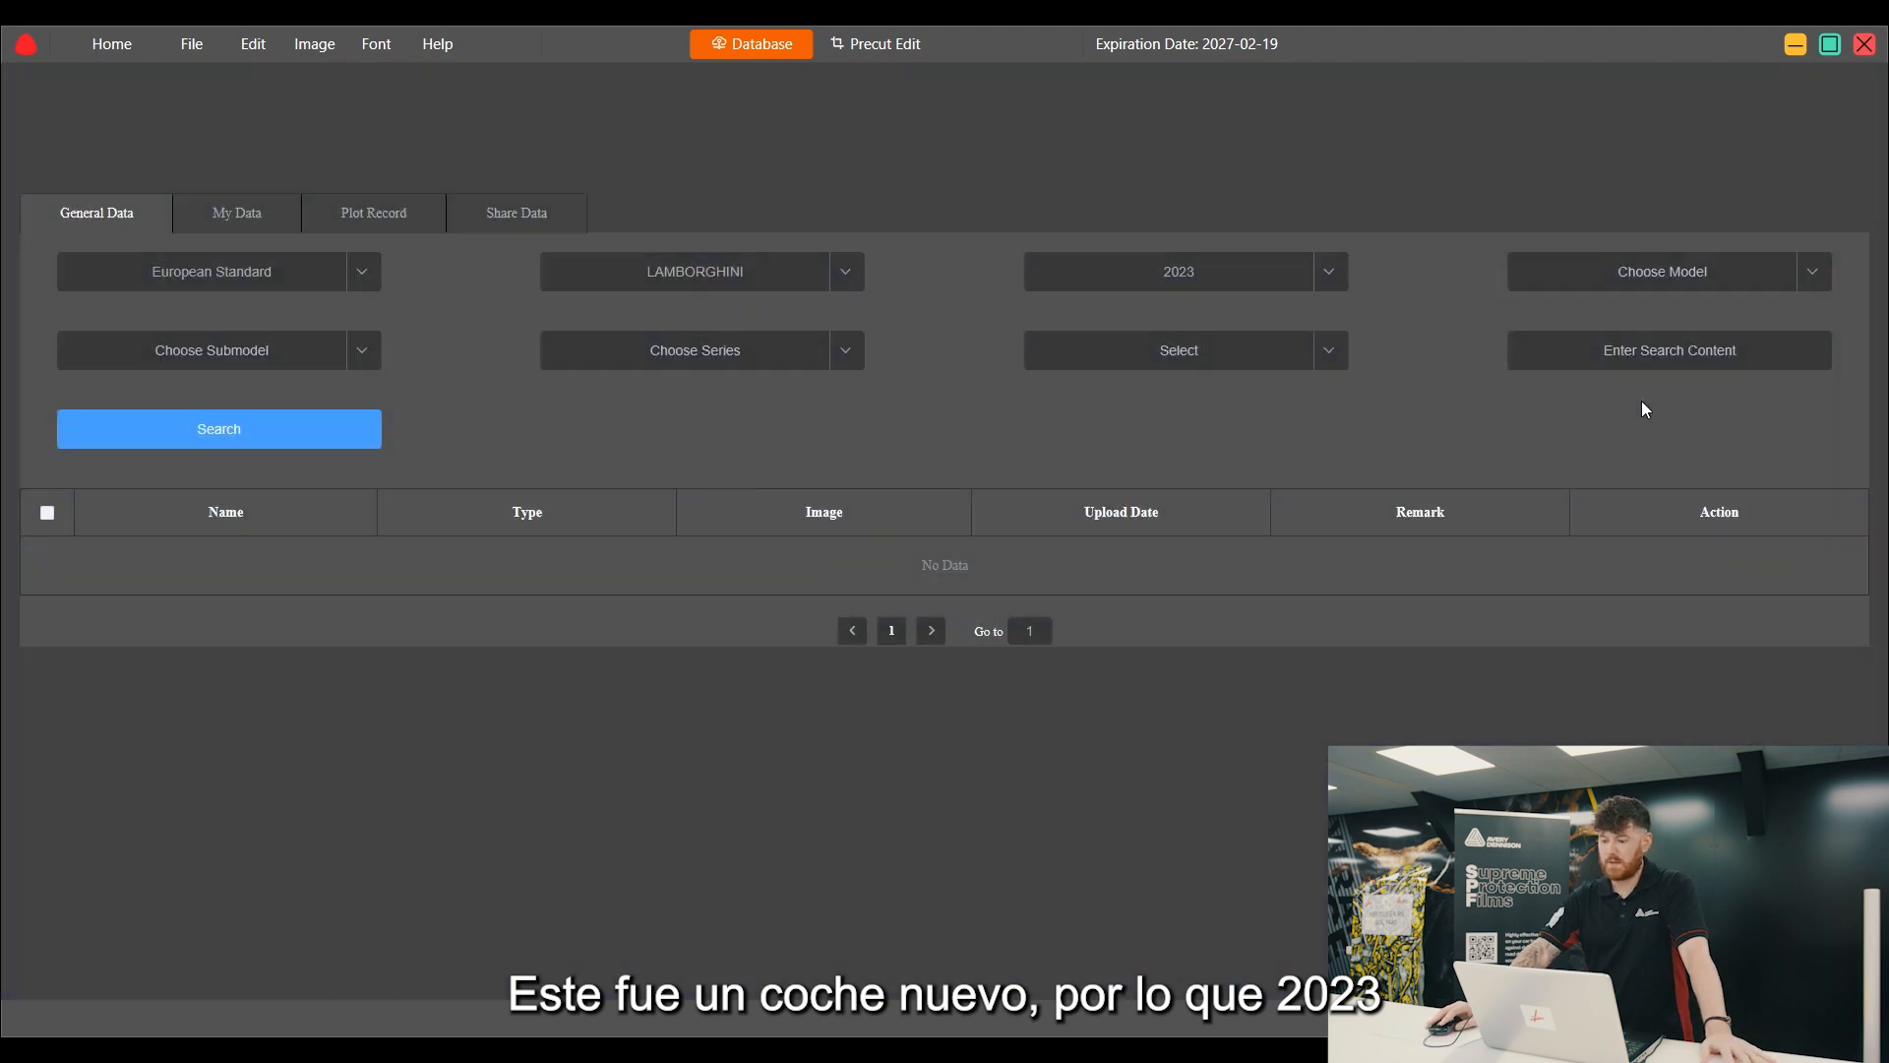
left_click(1800, 280)
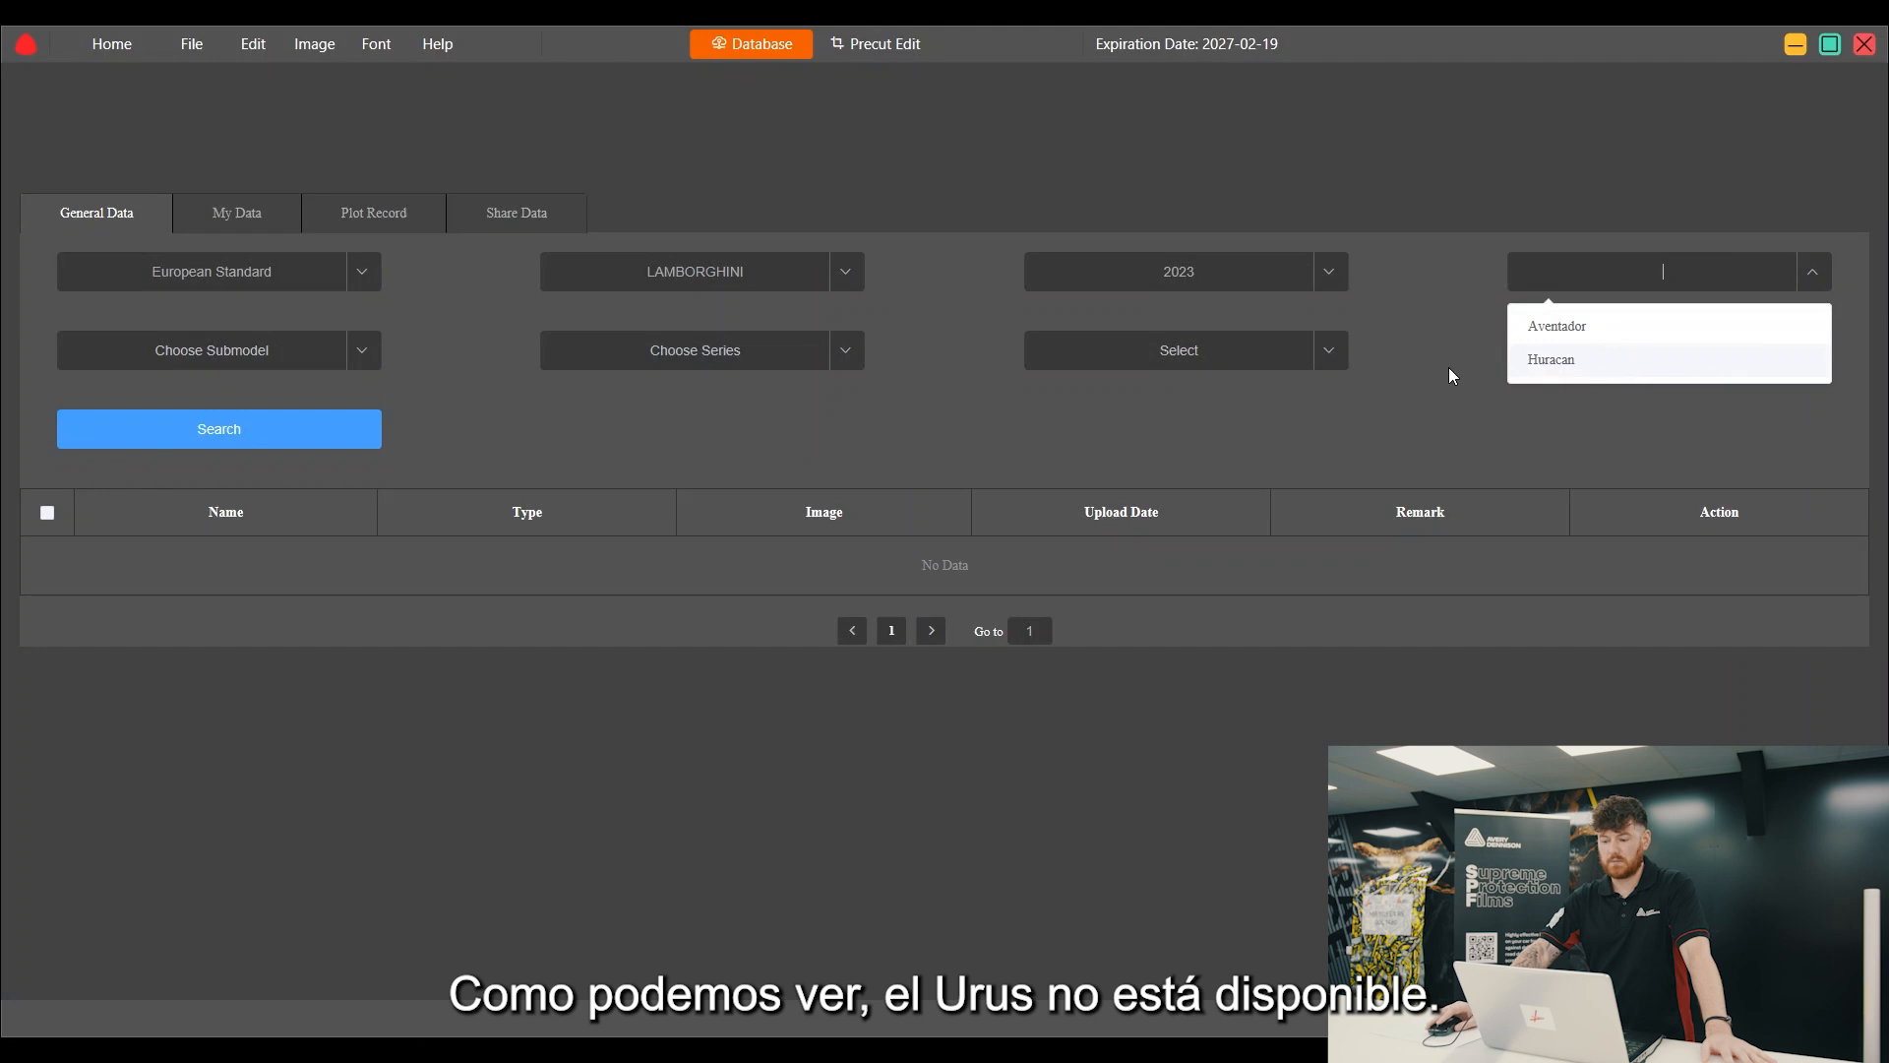
left_click(1415, 291)
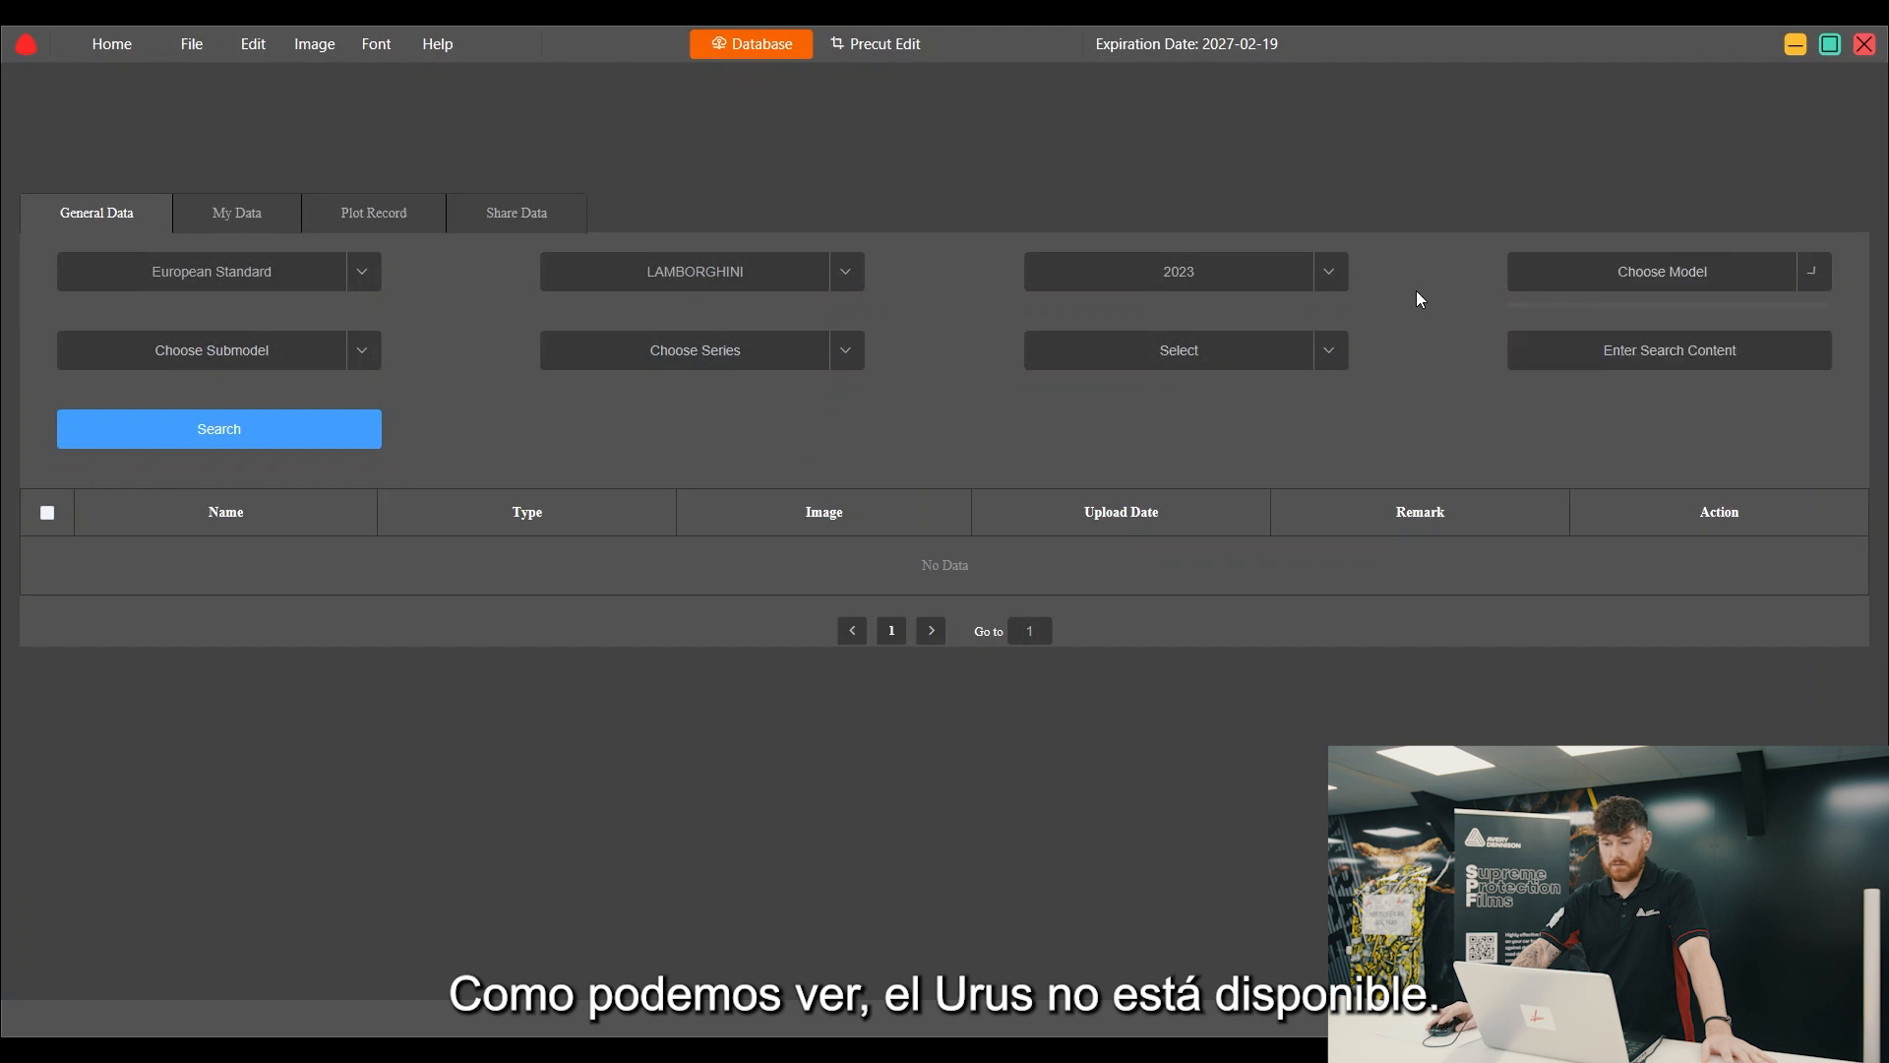
Step: Switch the pattern database to Chinese Standard and choose Lamborghini as the make
left_click(362, 283)
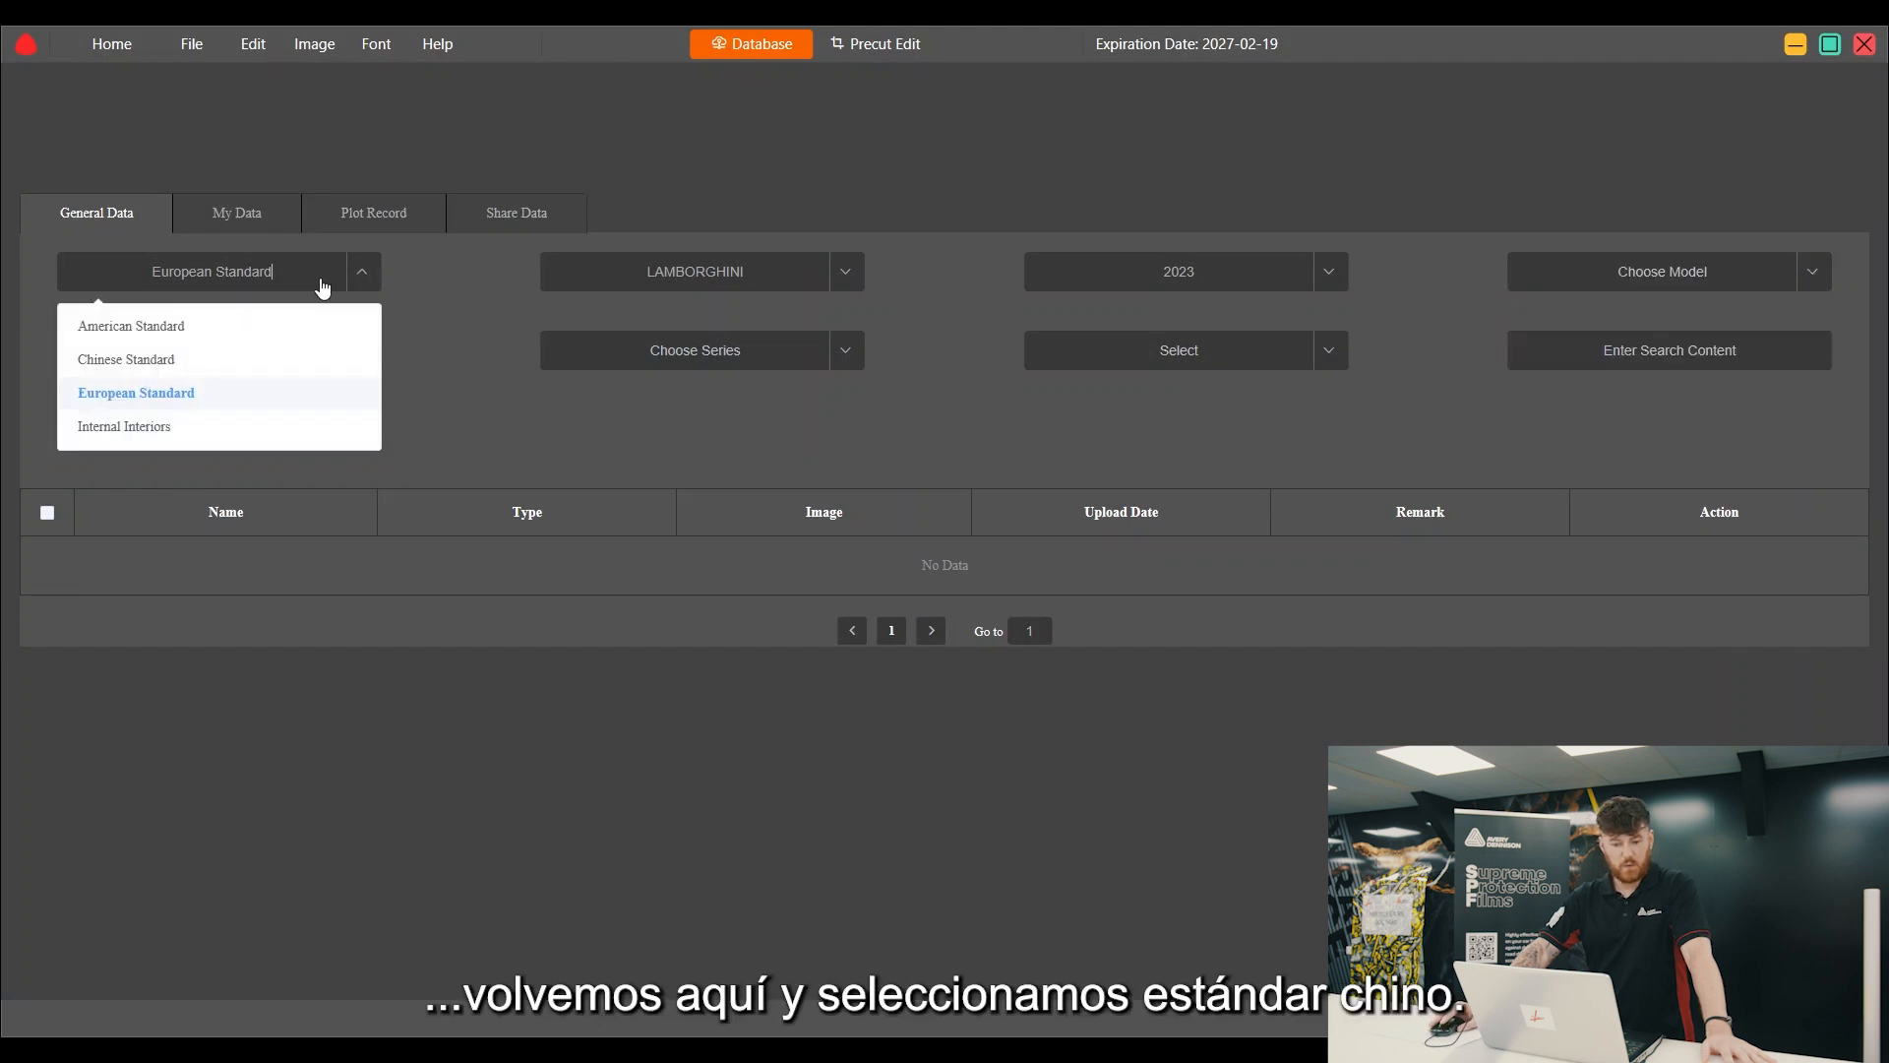
left_click(129, 360)
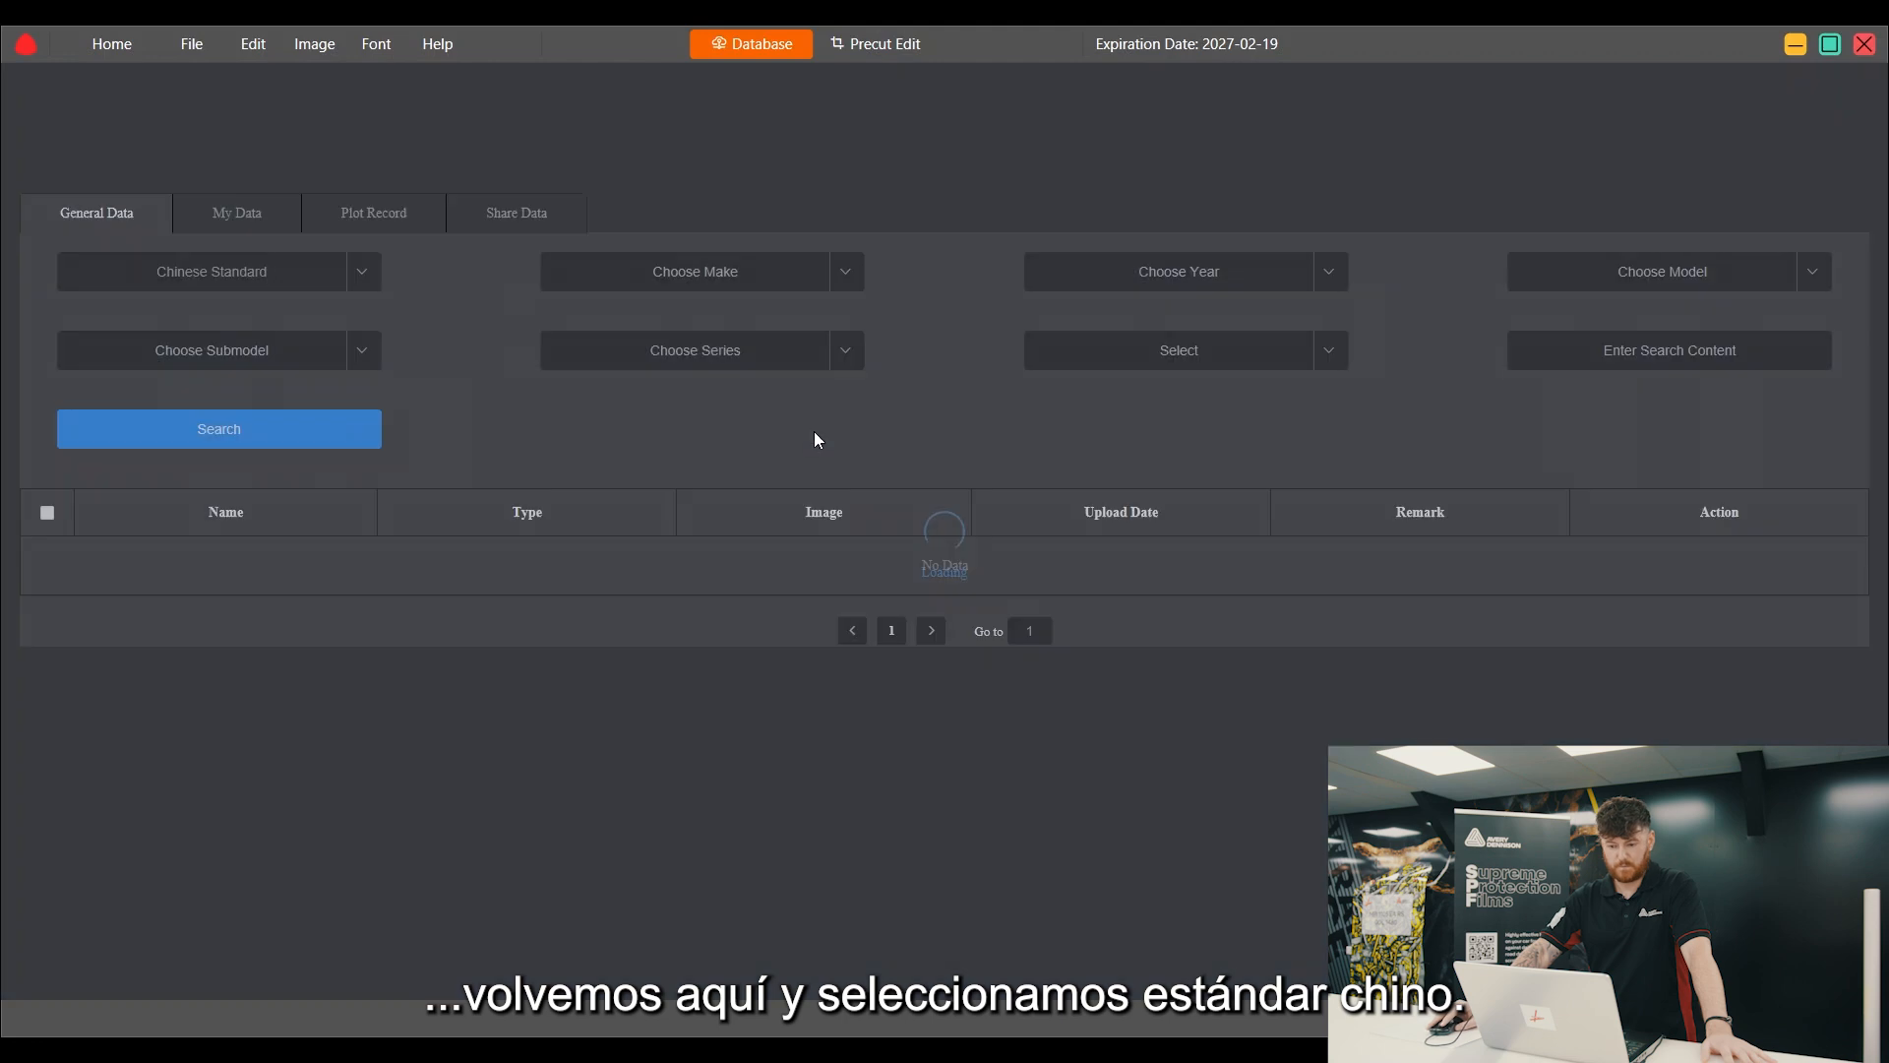
left_click(843, 277)
scroll(645, 403, "down", 5)
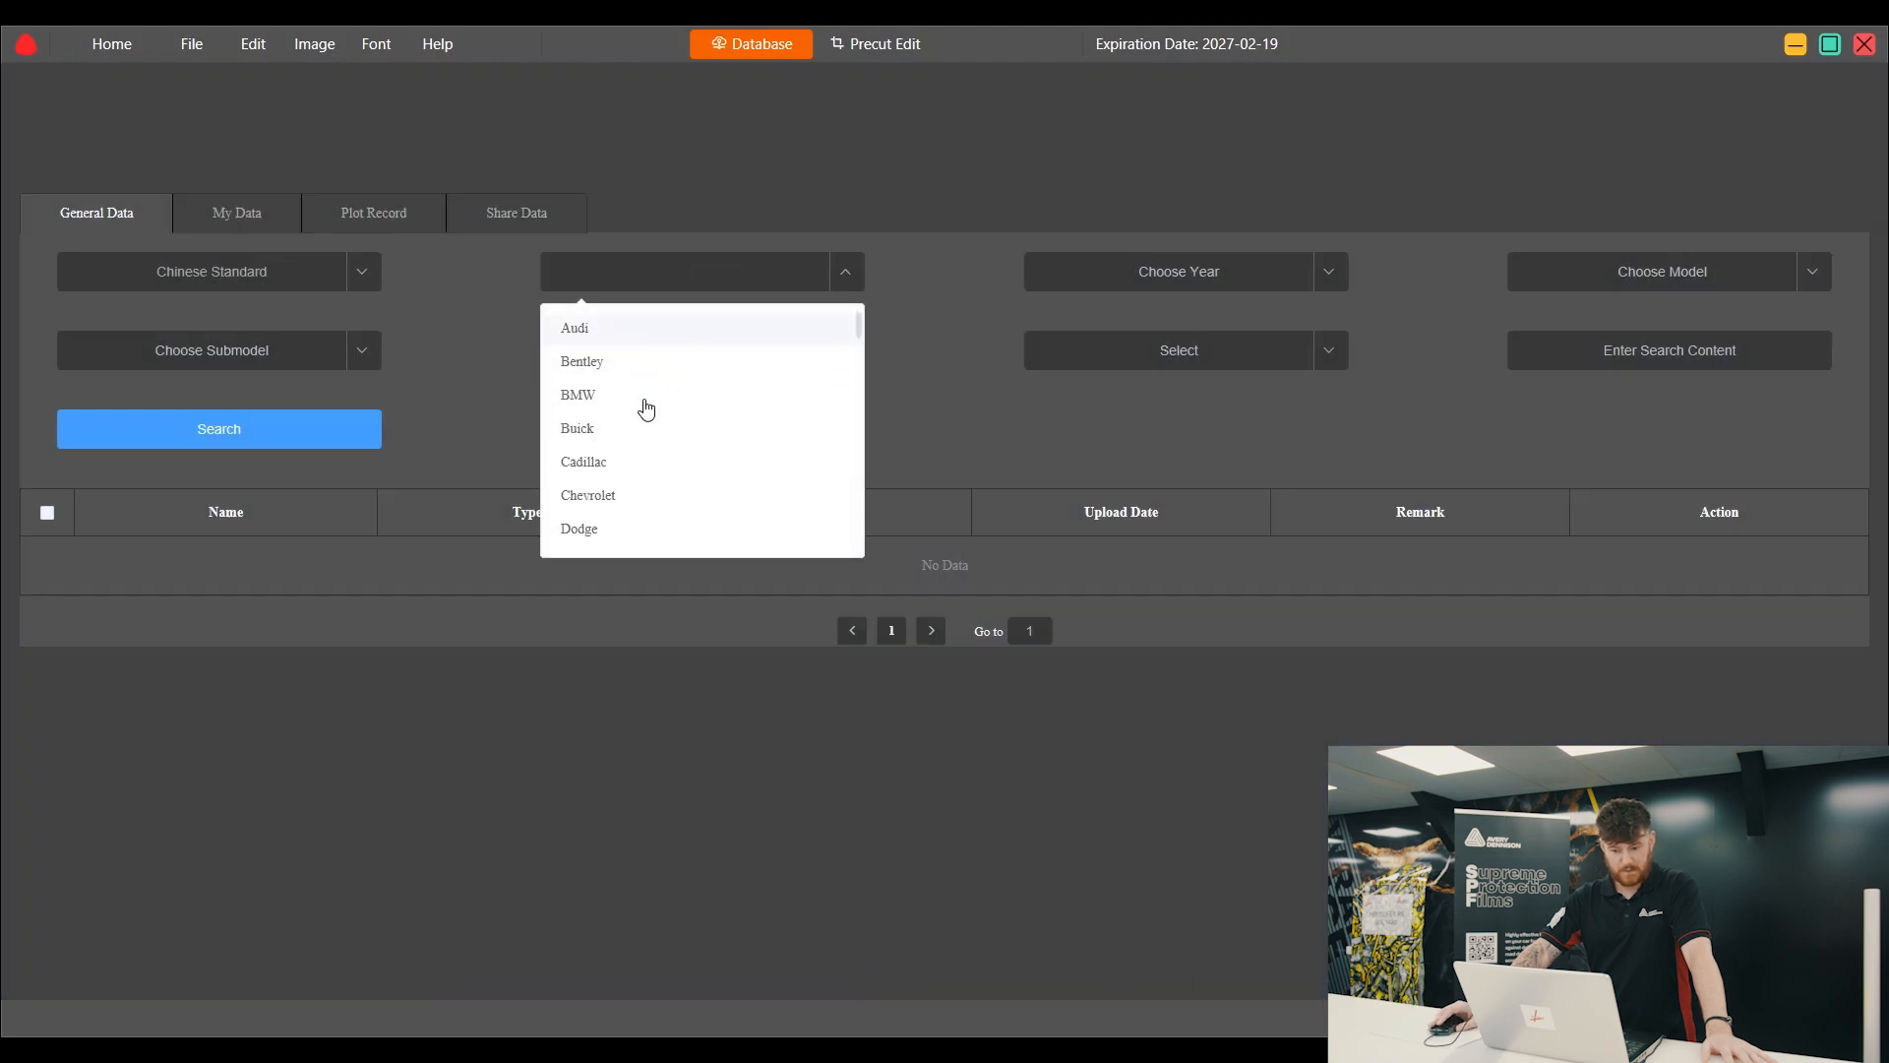
scroll(635, 408, "down", 3)
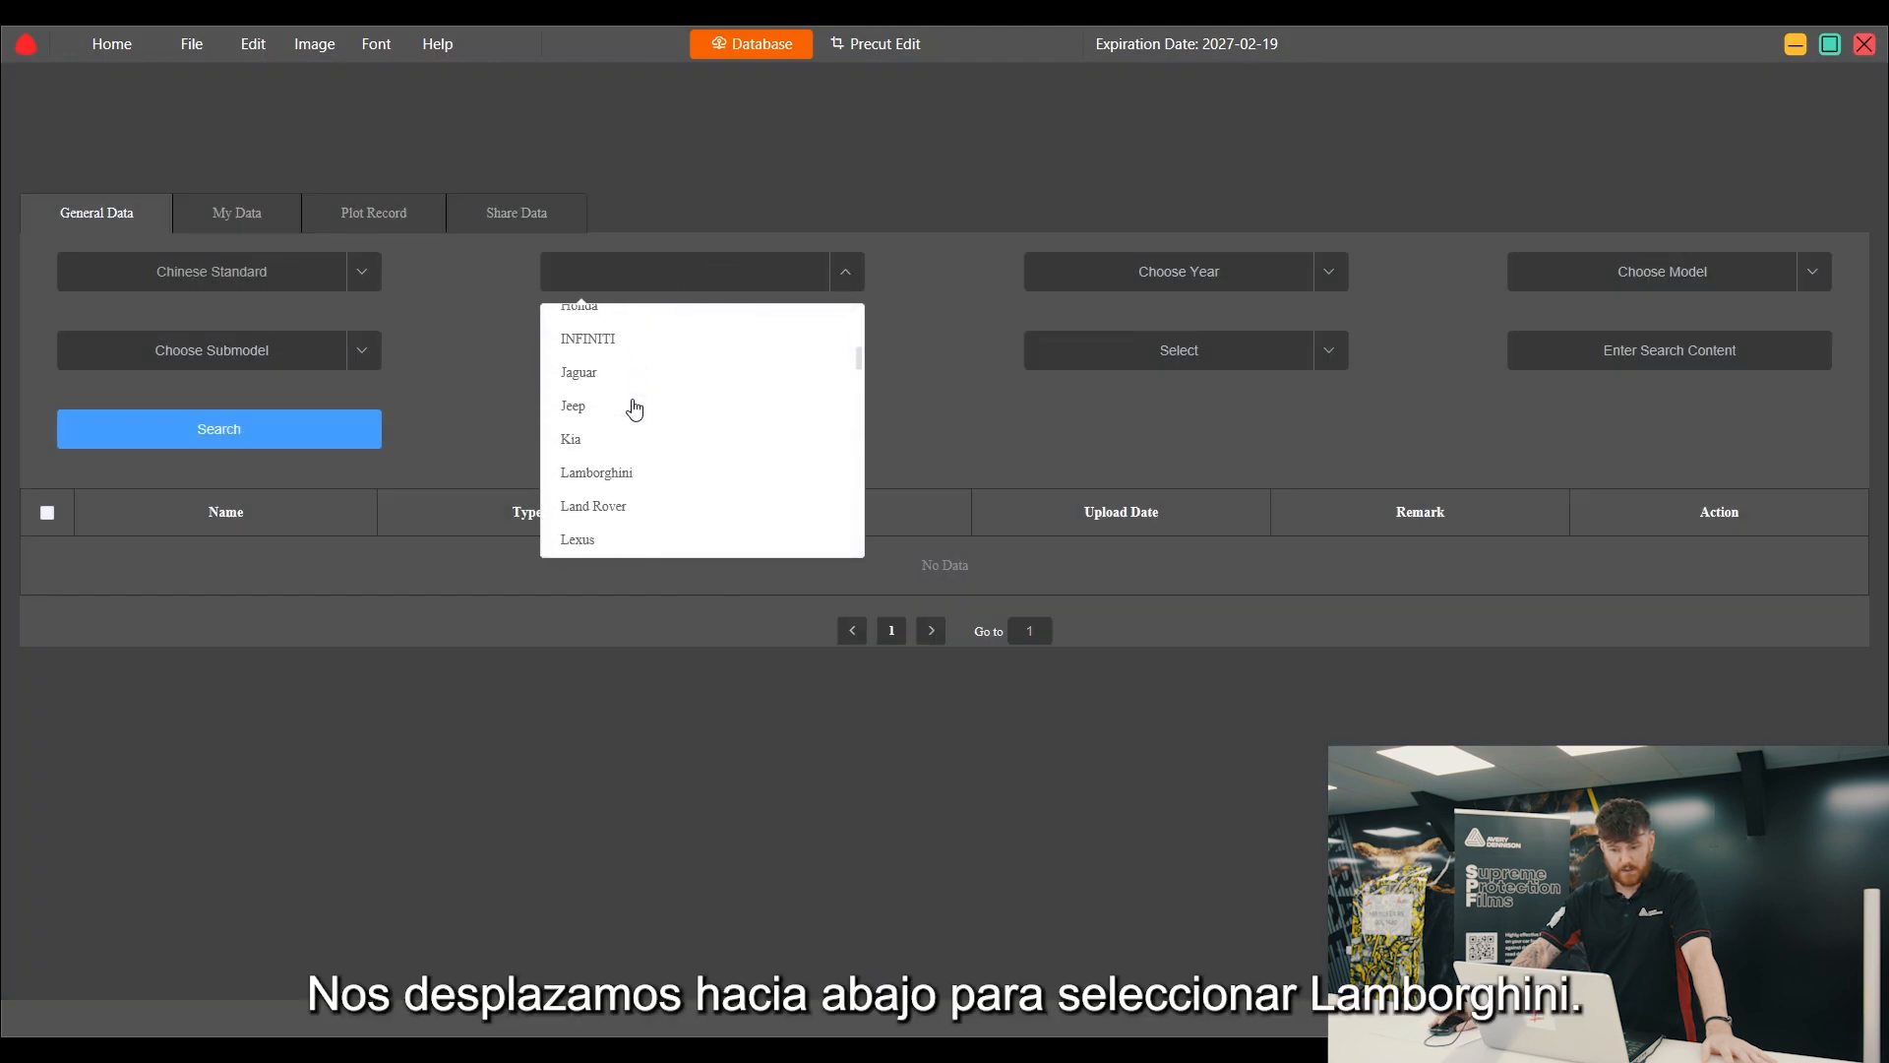
left_click(610, 473)
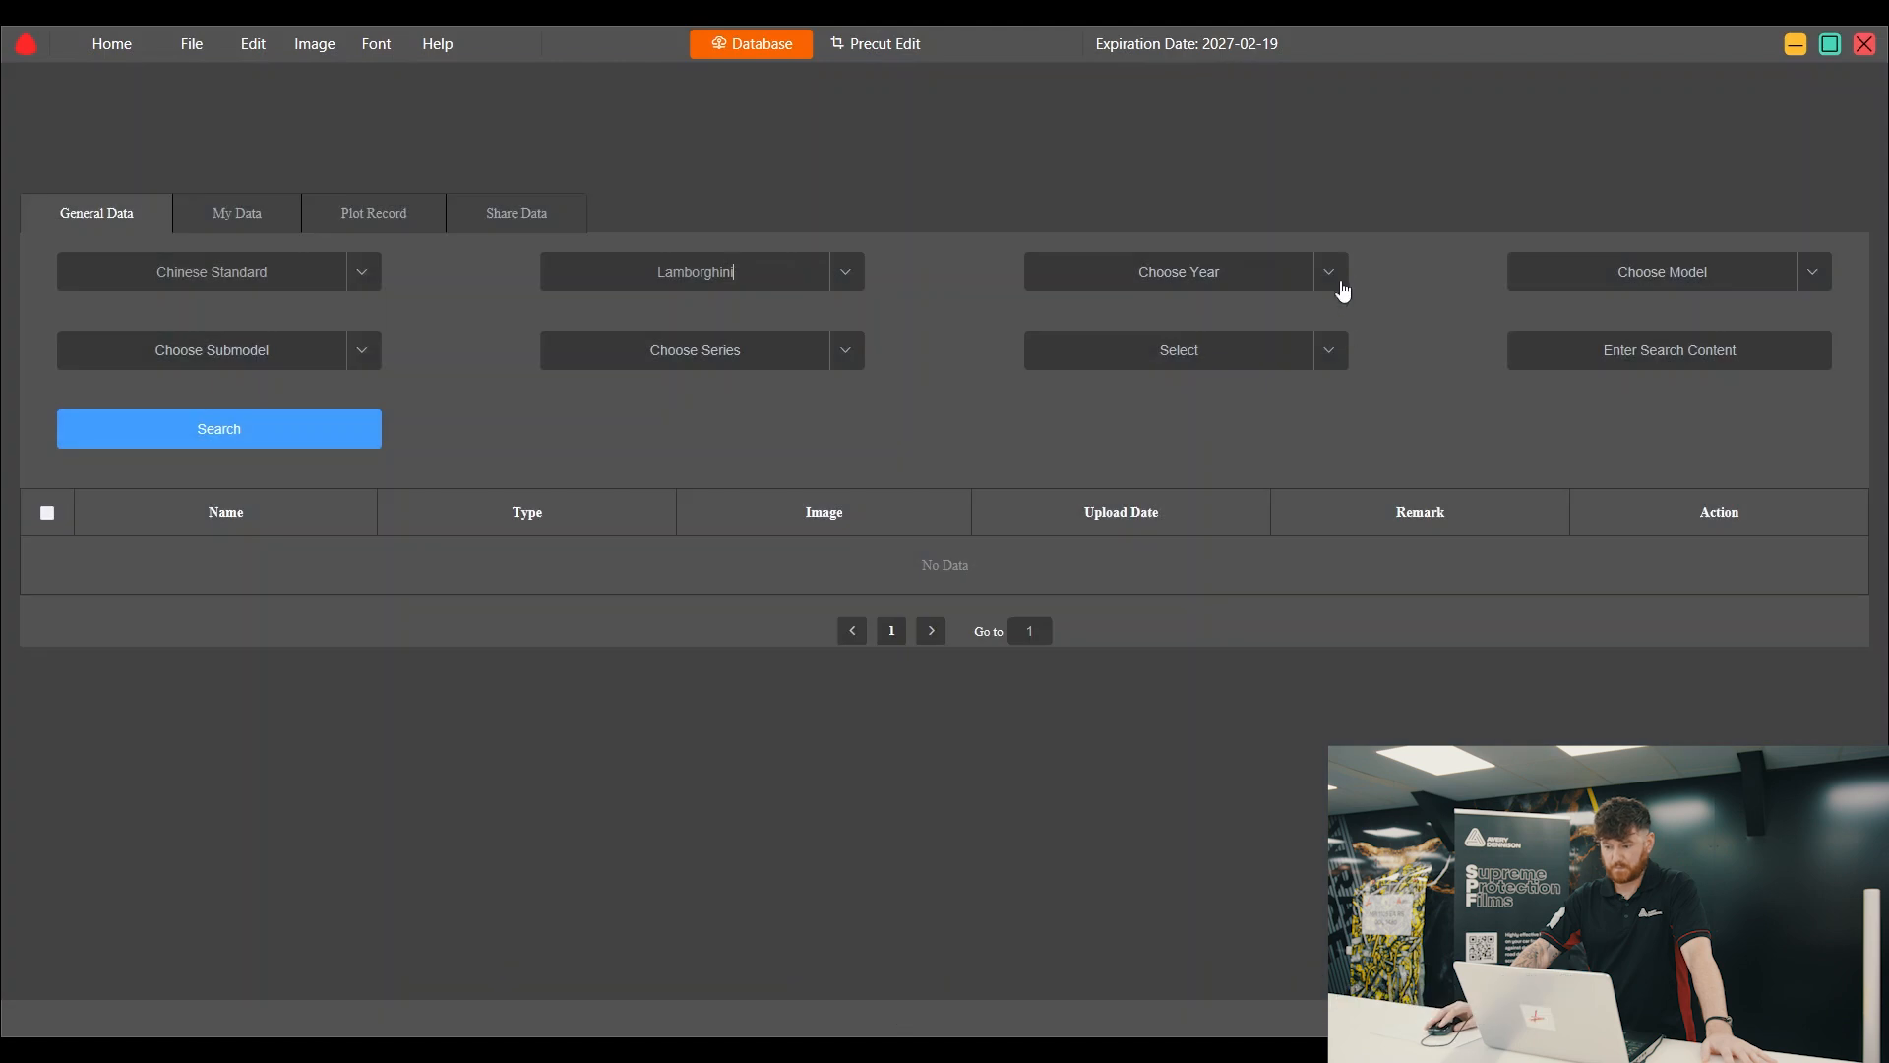
Step: Narrow the Lamborghini patterns to year 2023, model urus and submodel performante
left_click(1330, 273)
left_click(1144, 340)
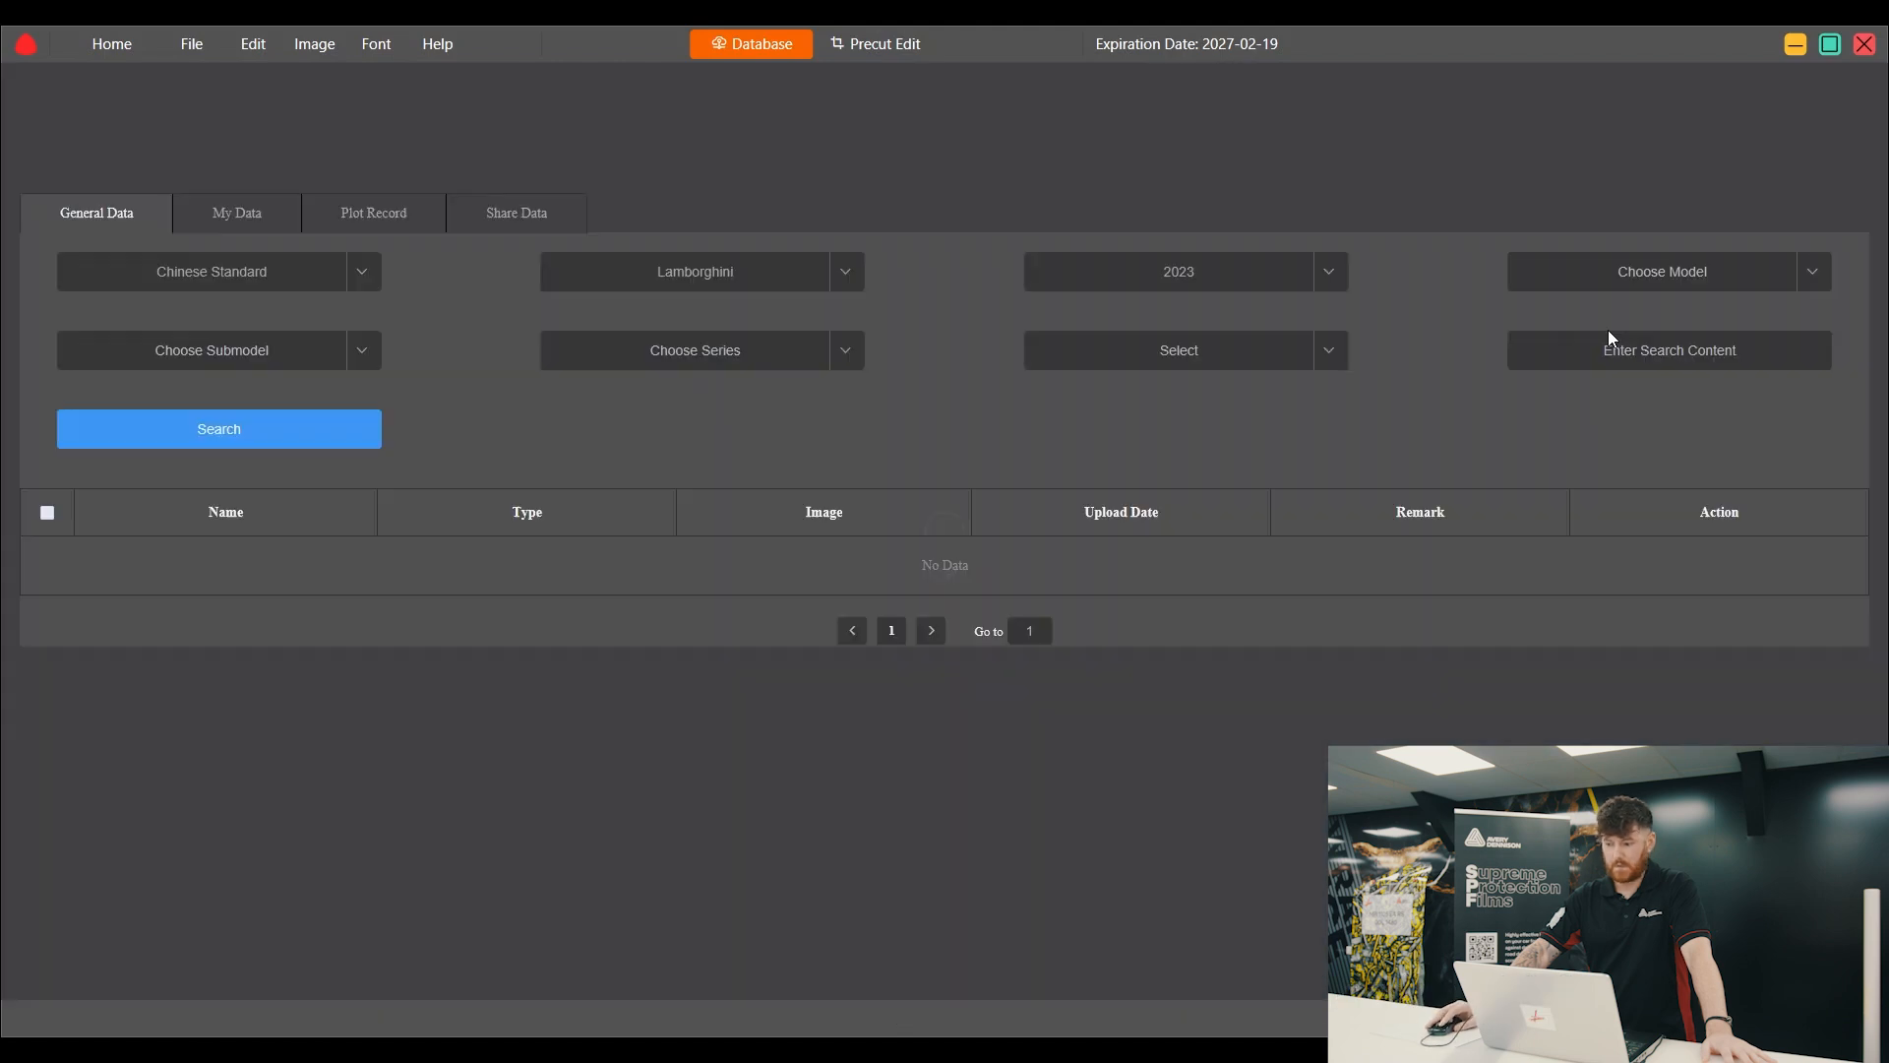
left_click(1813, 278)
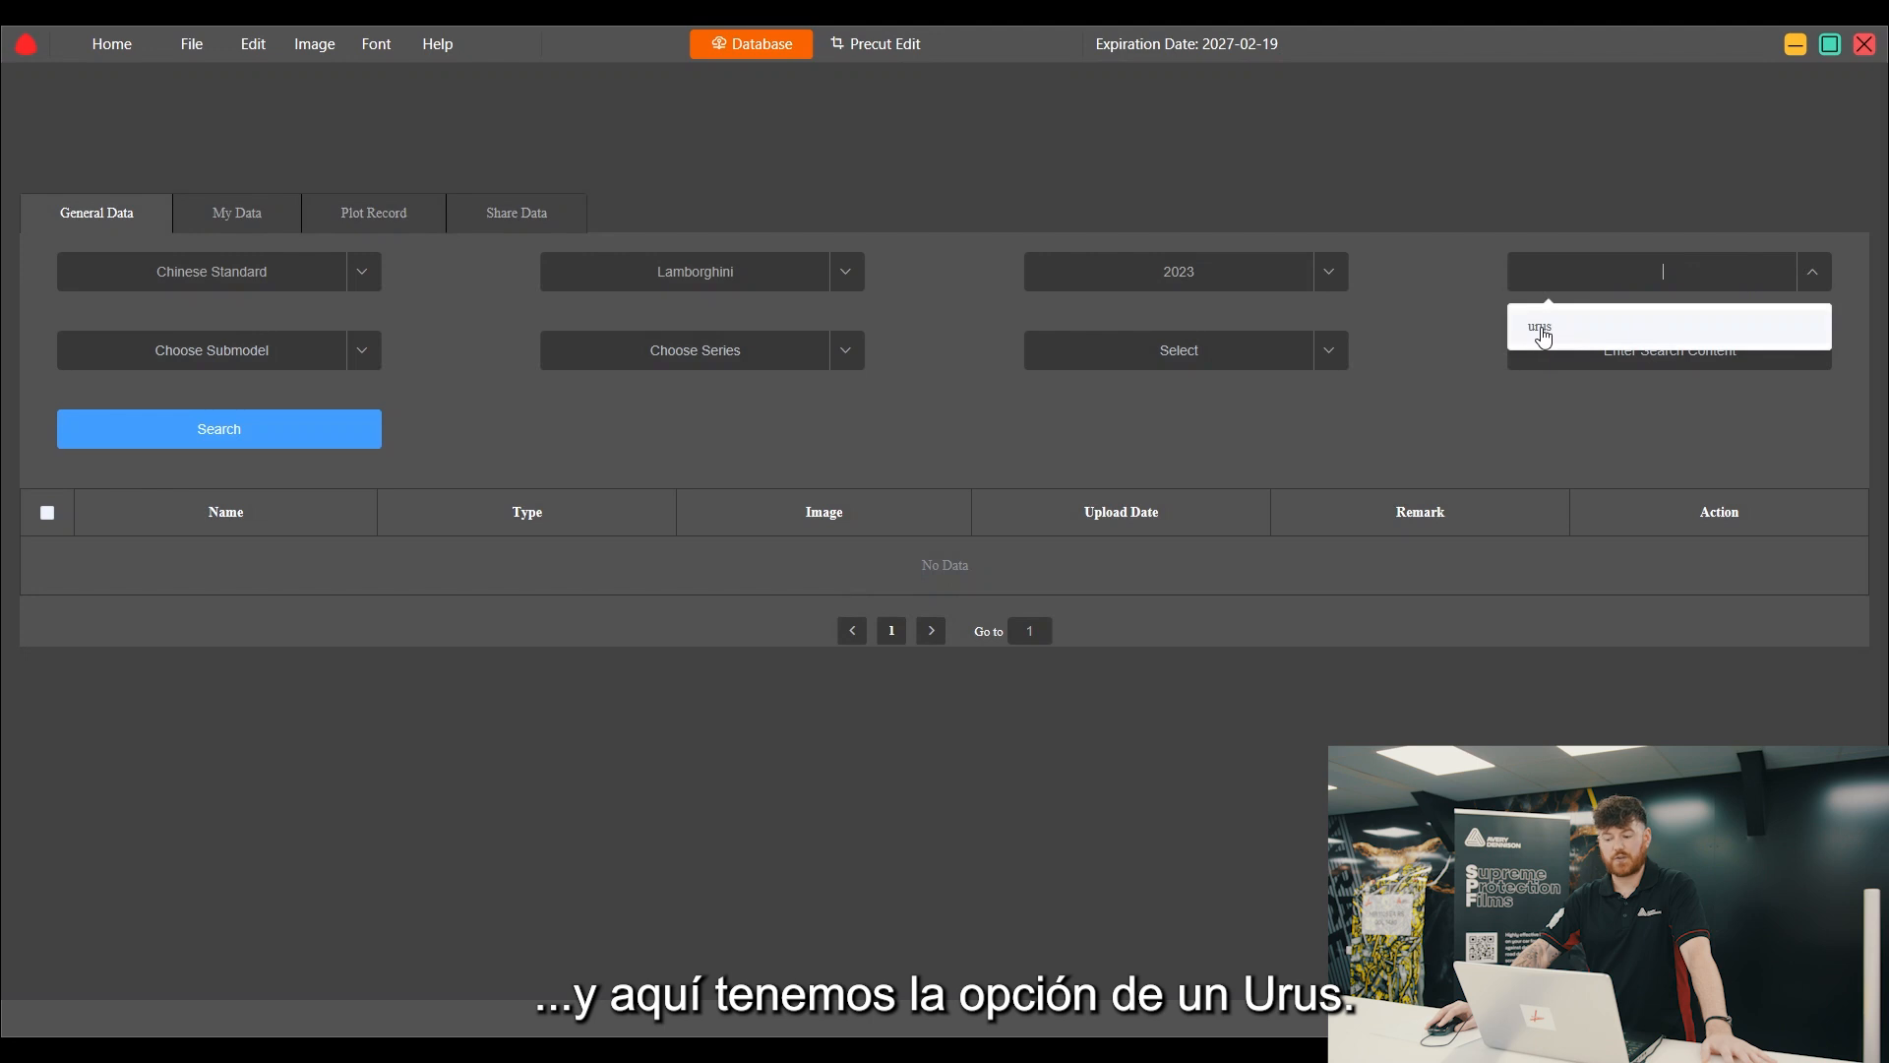
left_click(1541, 333)
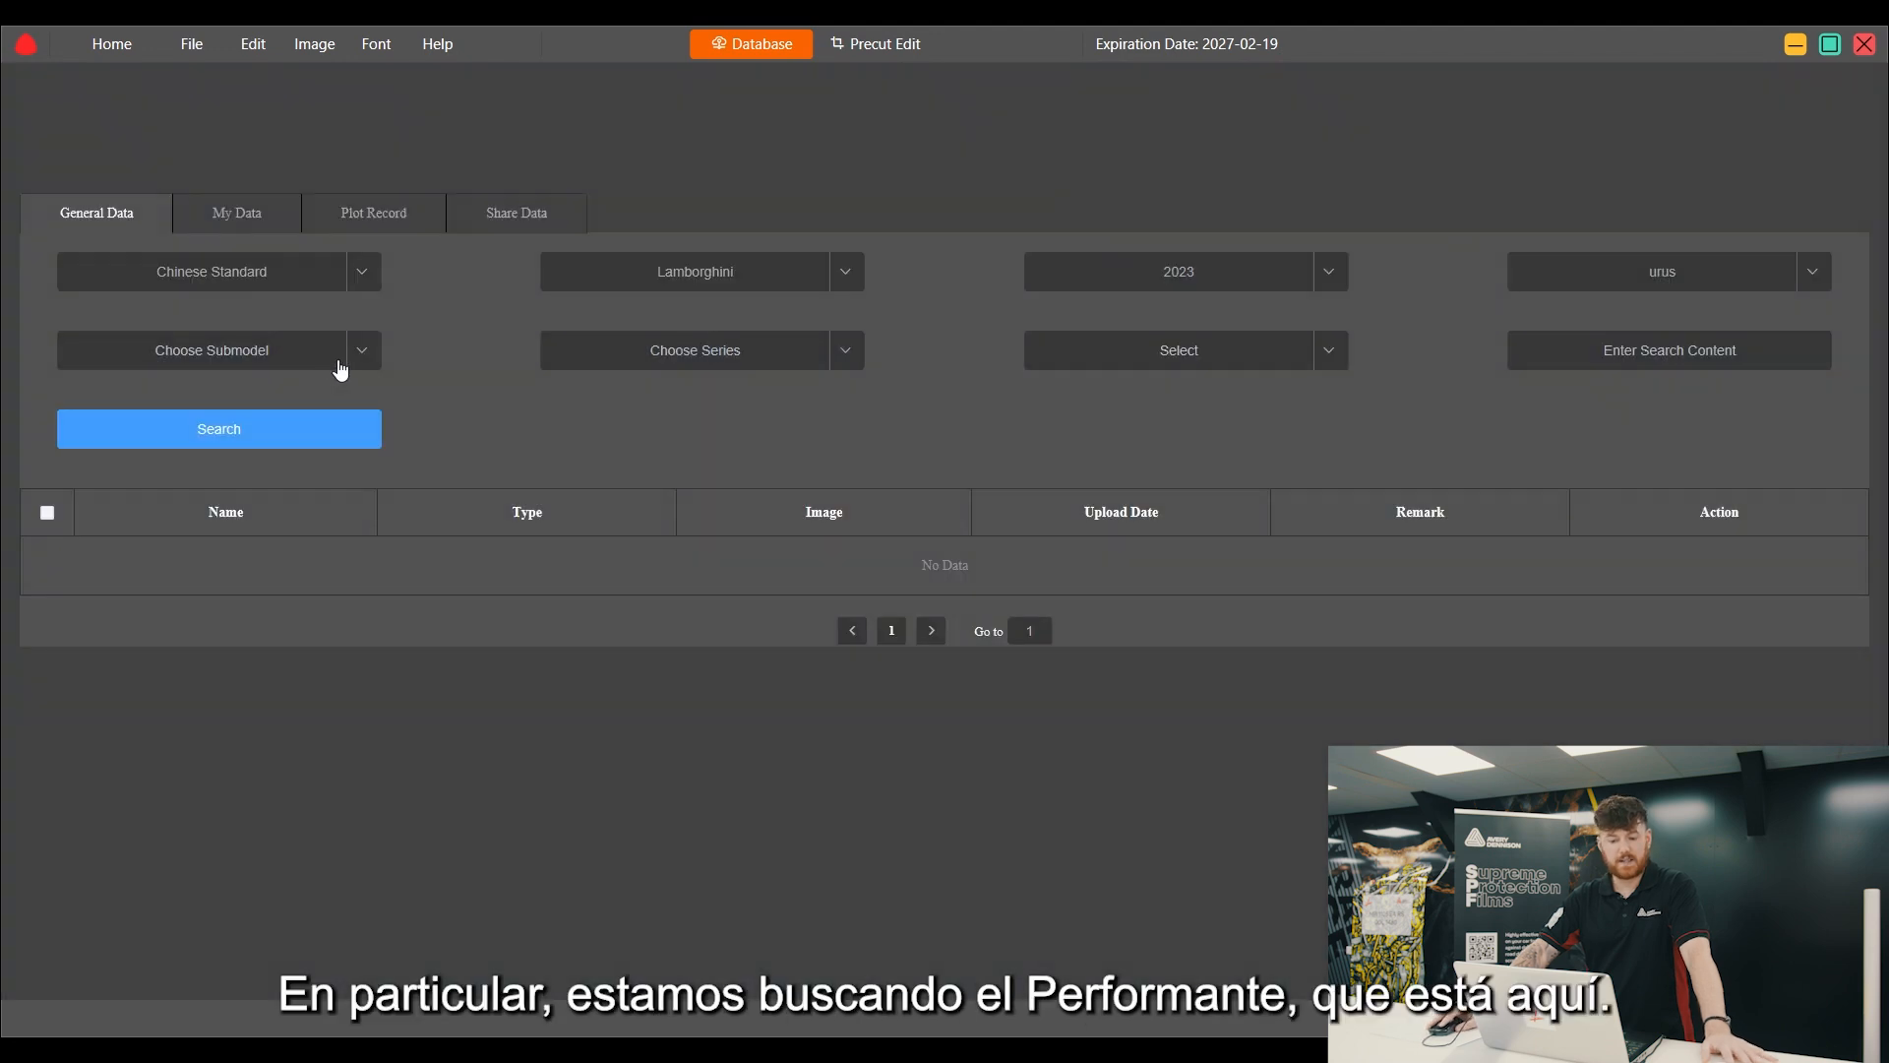
left_click(364, 352)
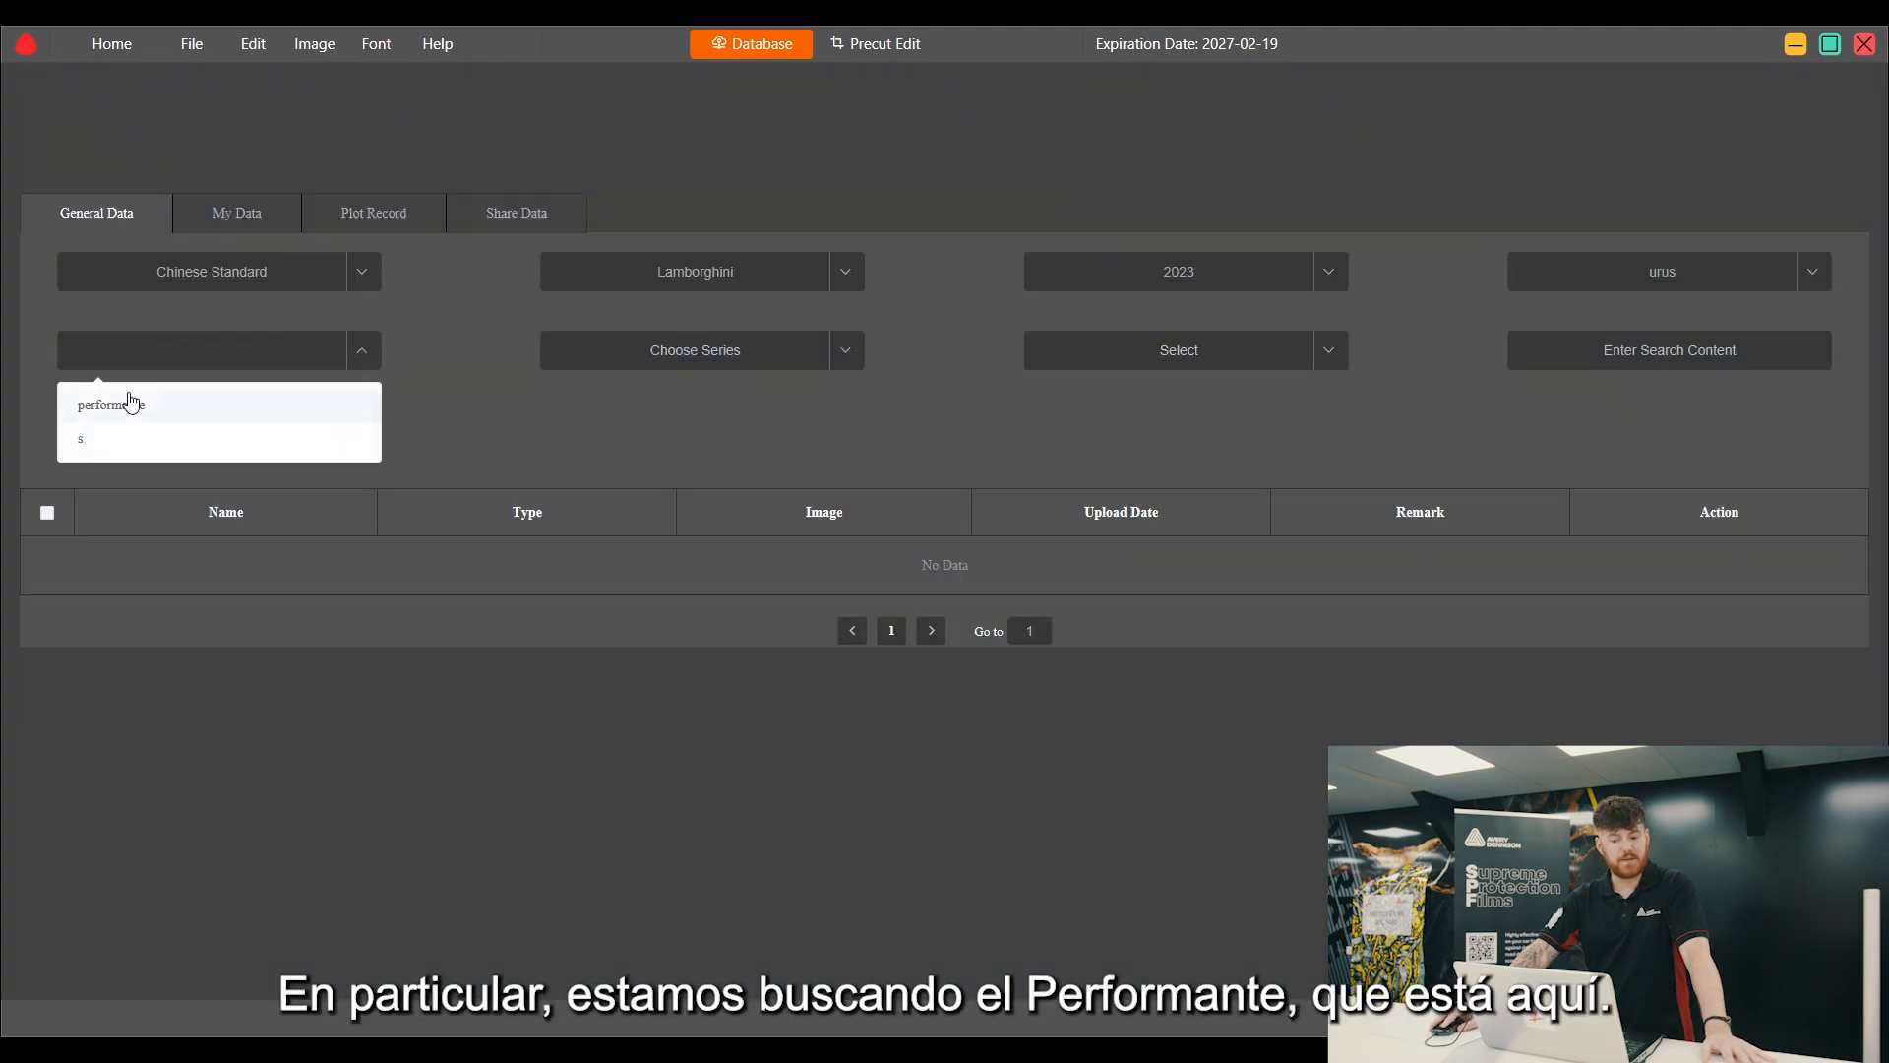
left_click(130, 404)
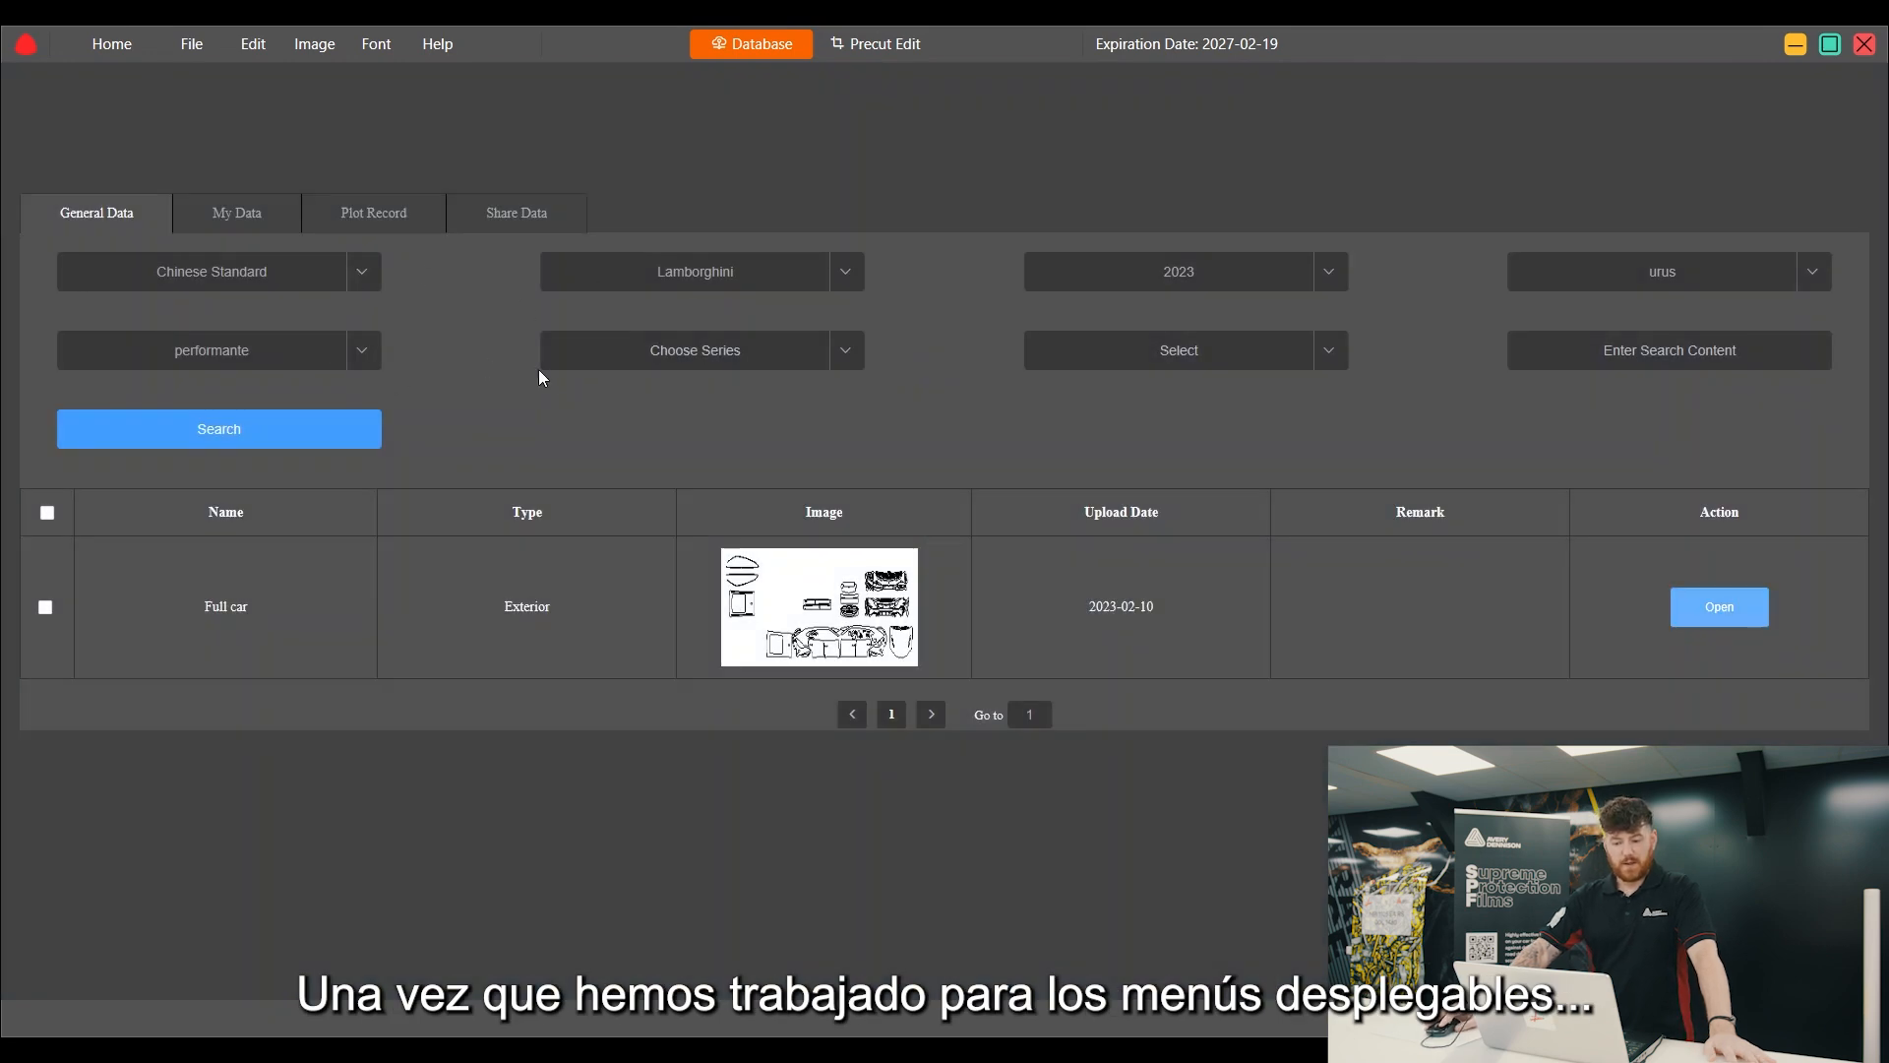
Step: Check the series options for the urus performante and open its Full car exterior pattern
left_click(846, 352)
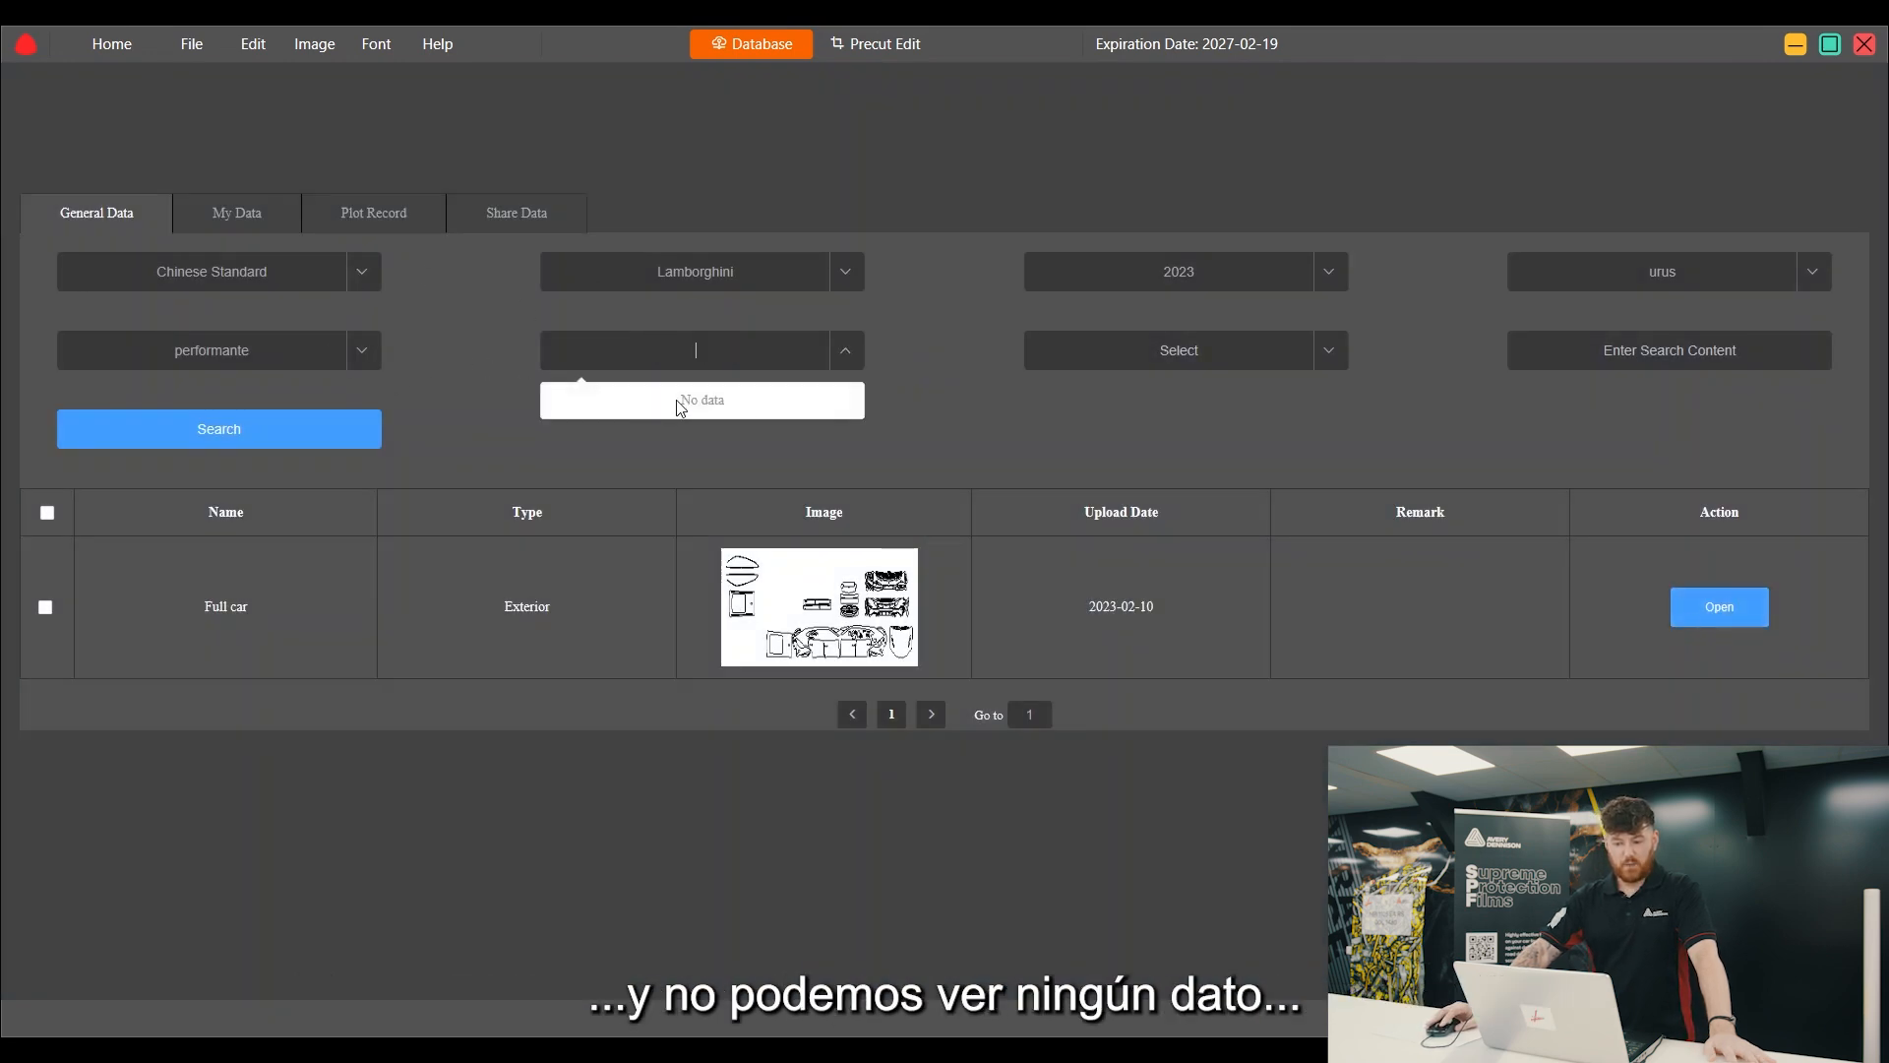
left_click(1116, 474)
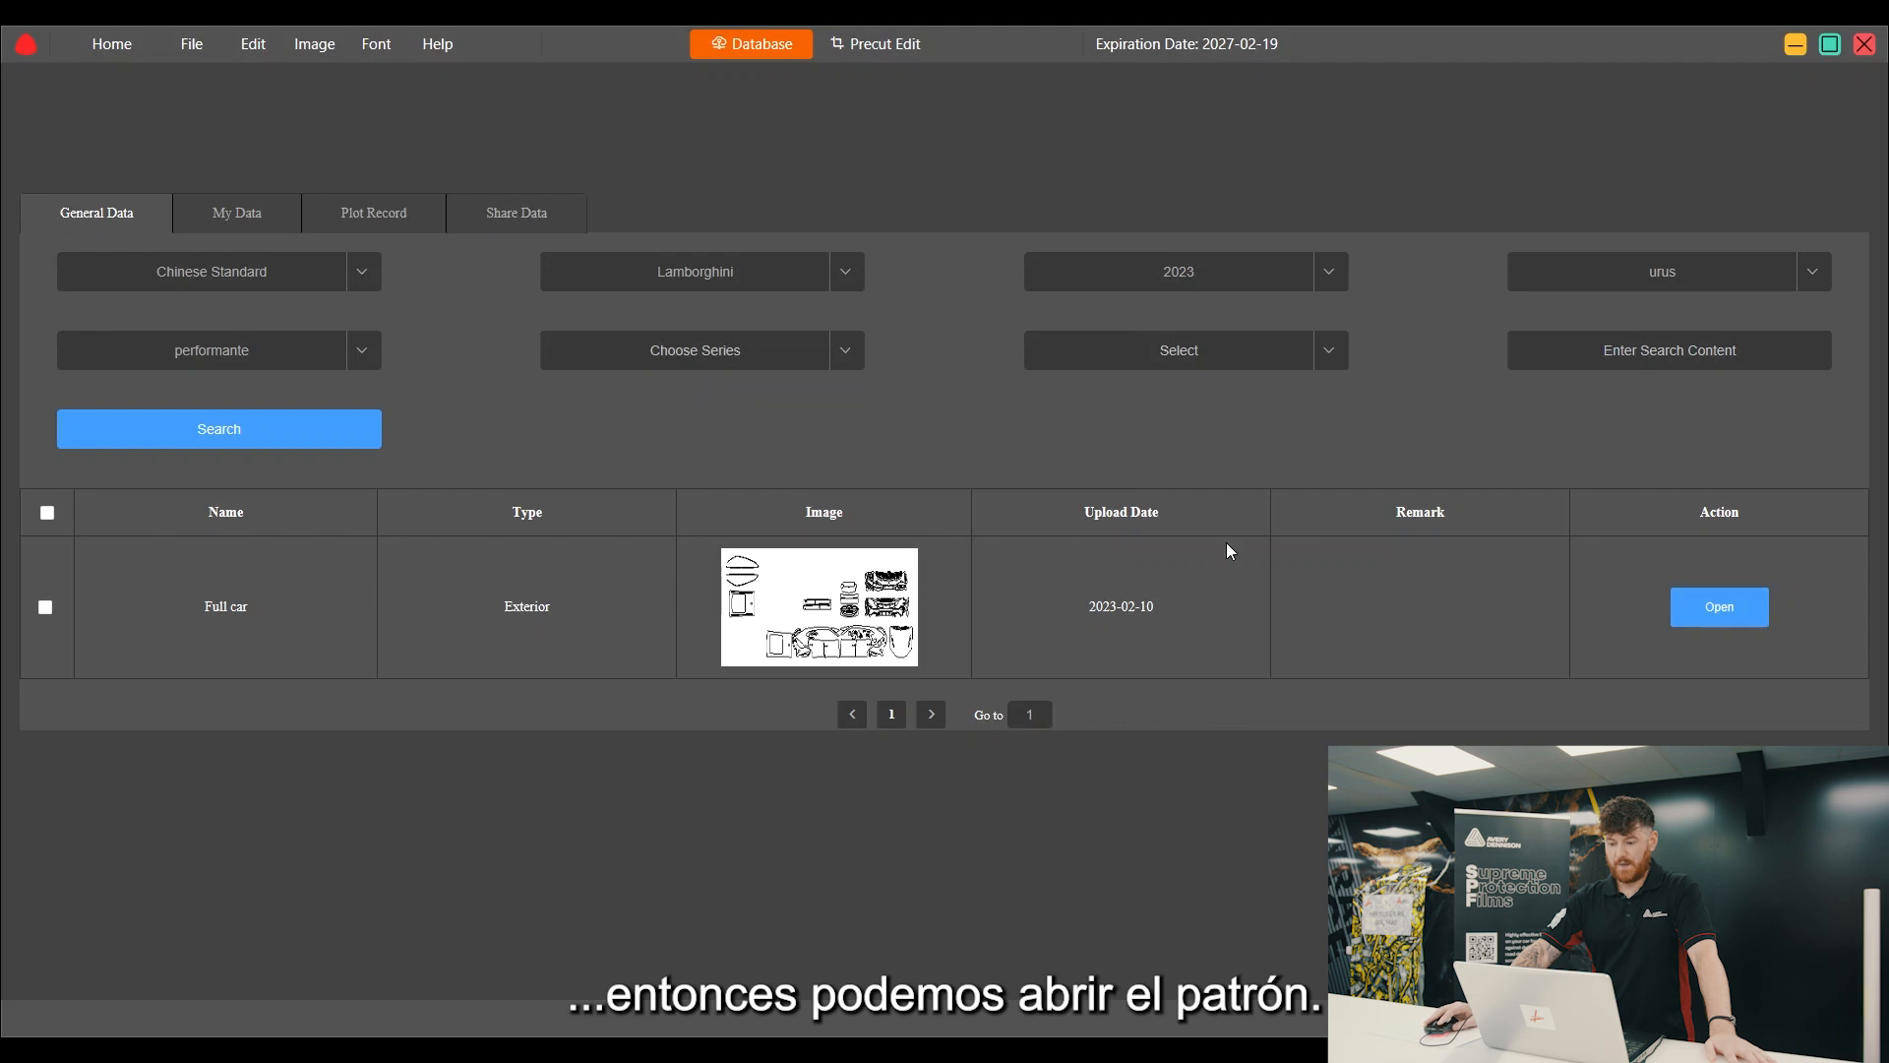
left_click(1735, 611)
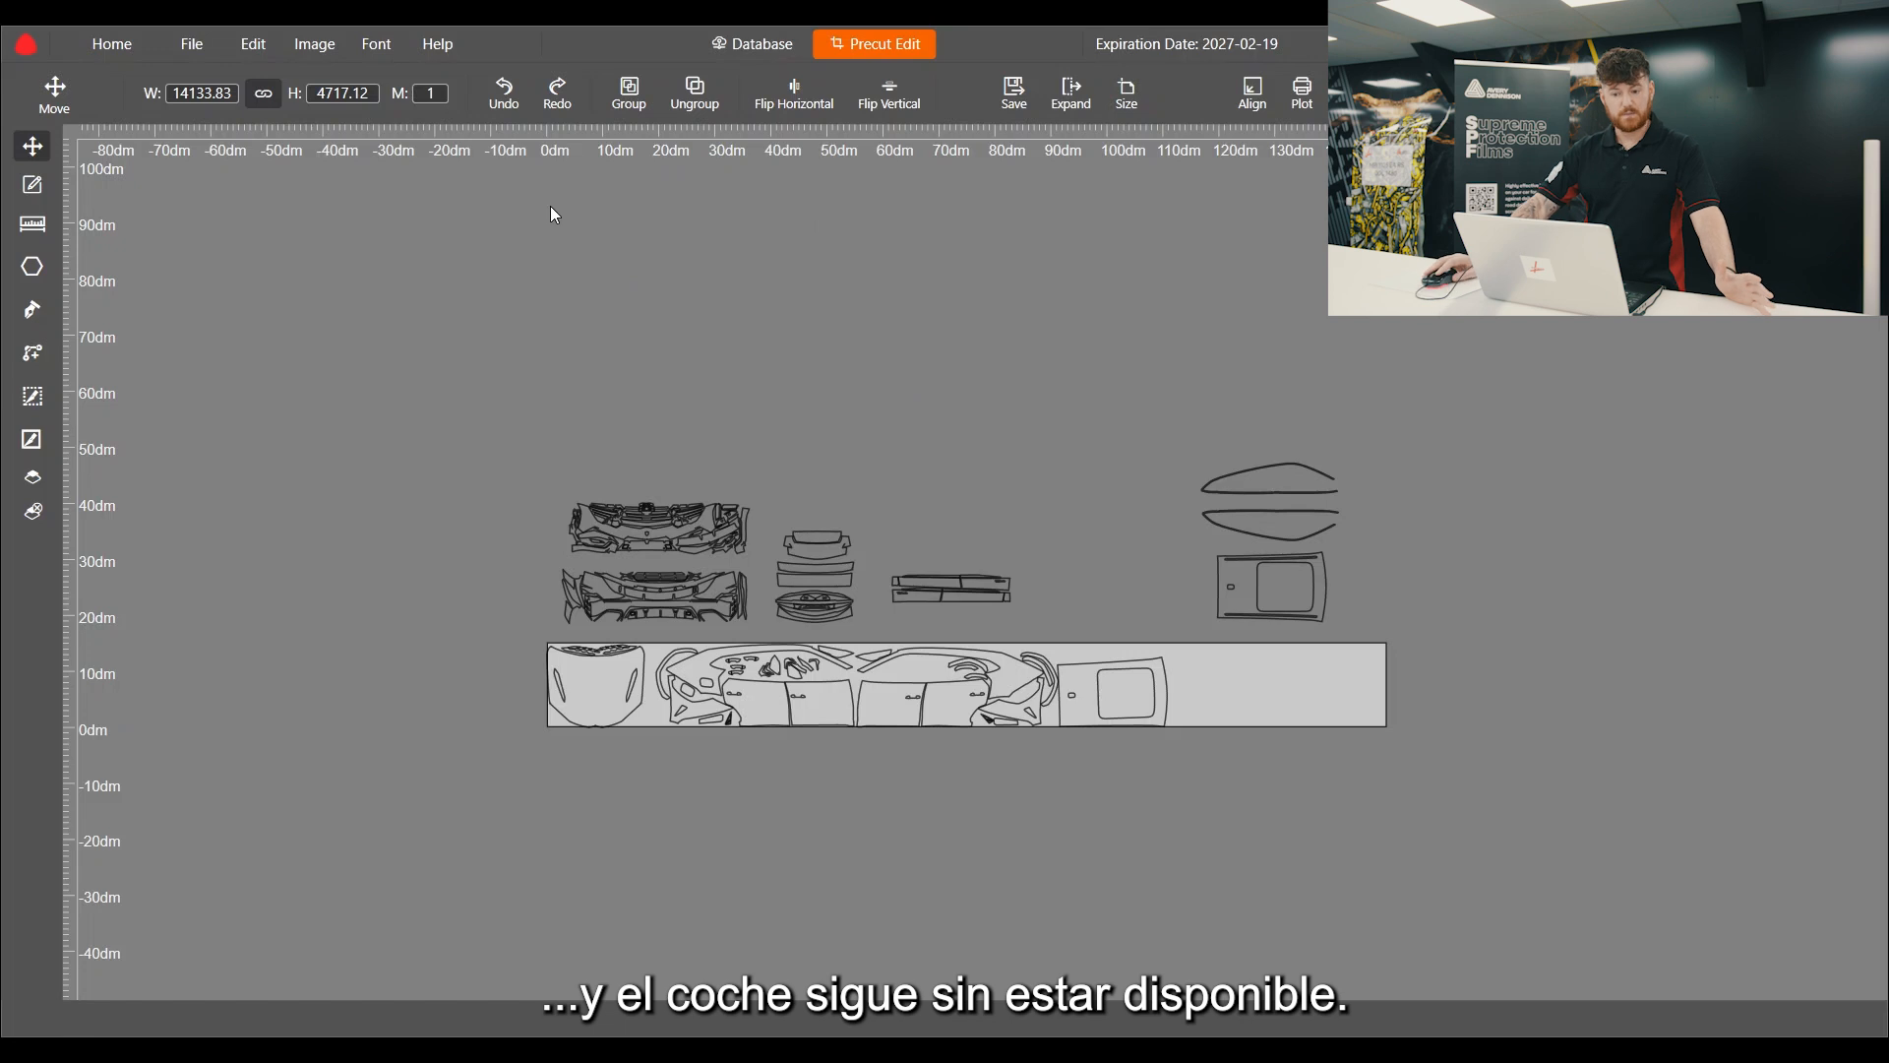
Step: View the help options for contact, manuals and the new type list, and deselect the Urus pattern
left_click(443, 45)
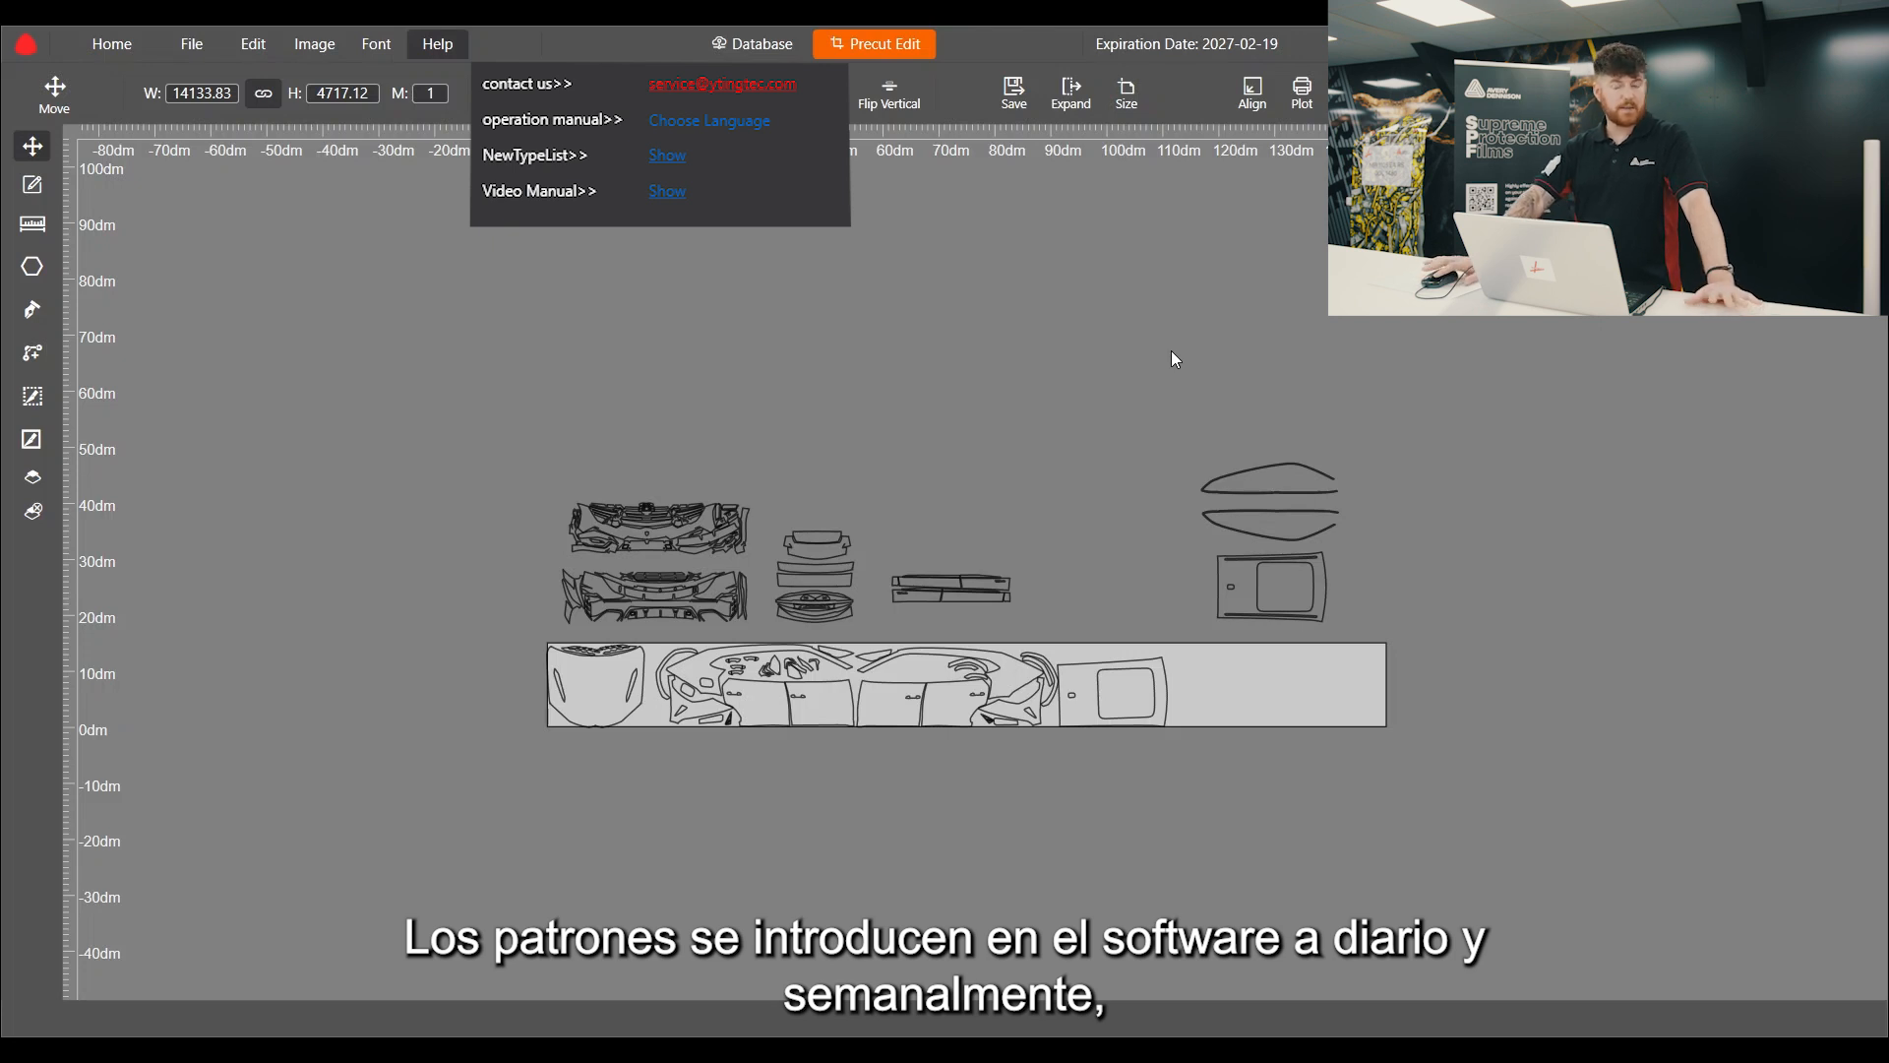
left_click(1416, 345)
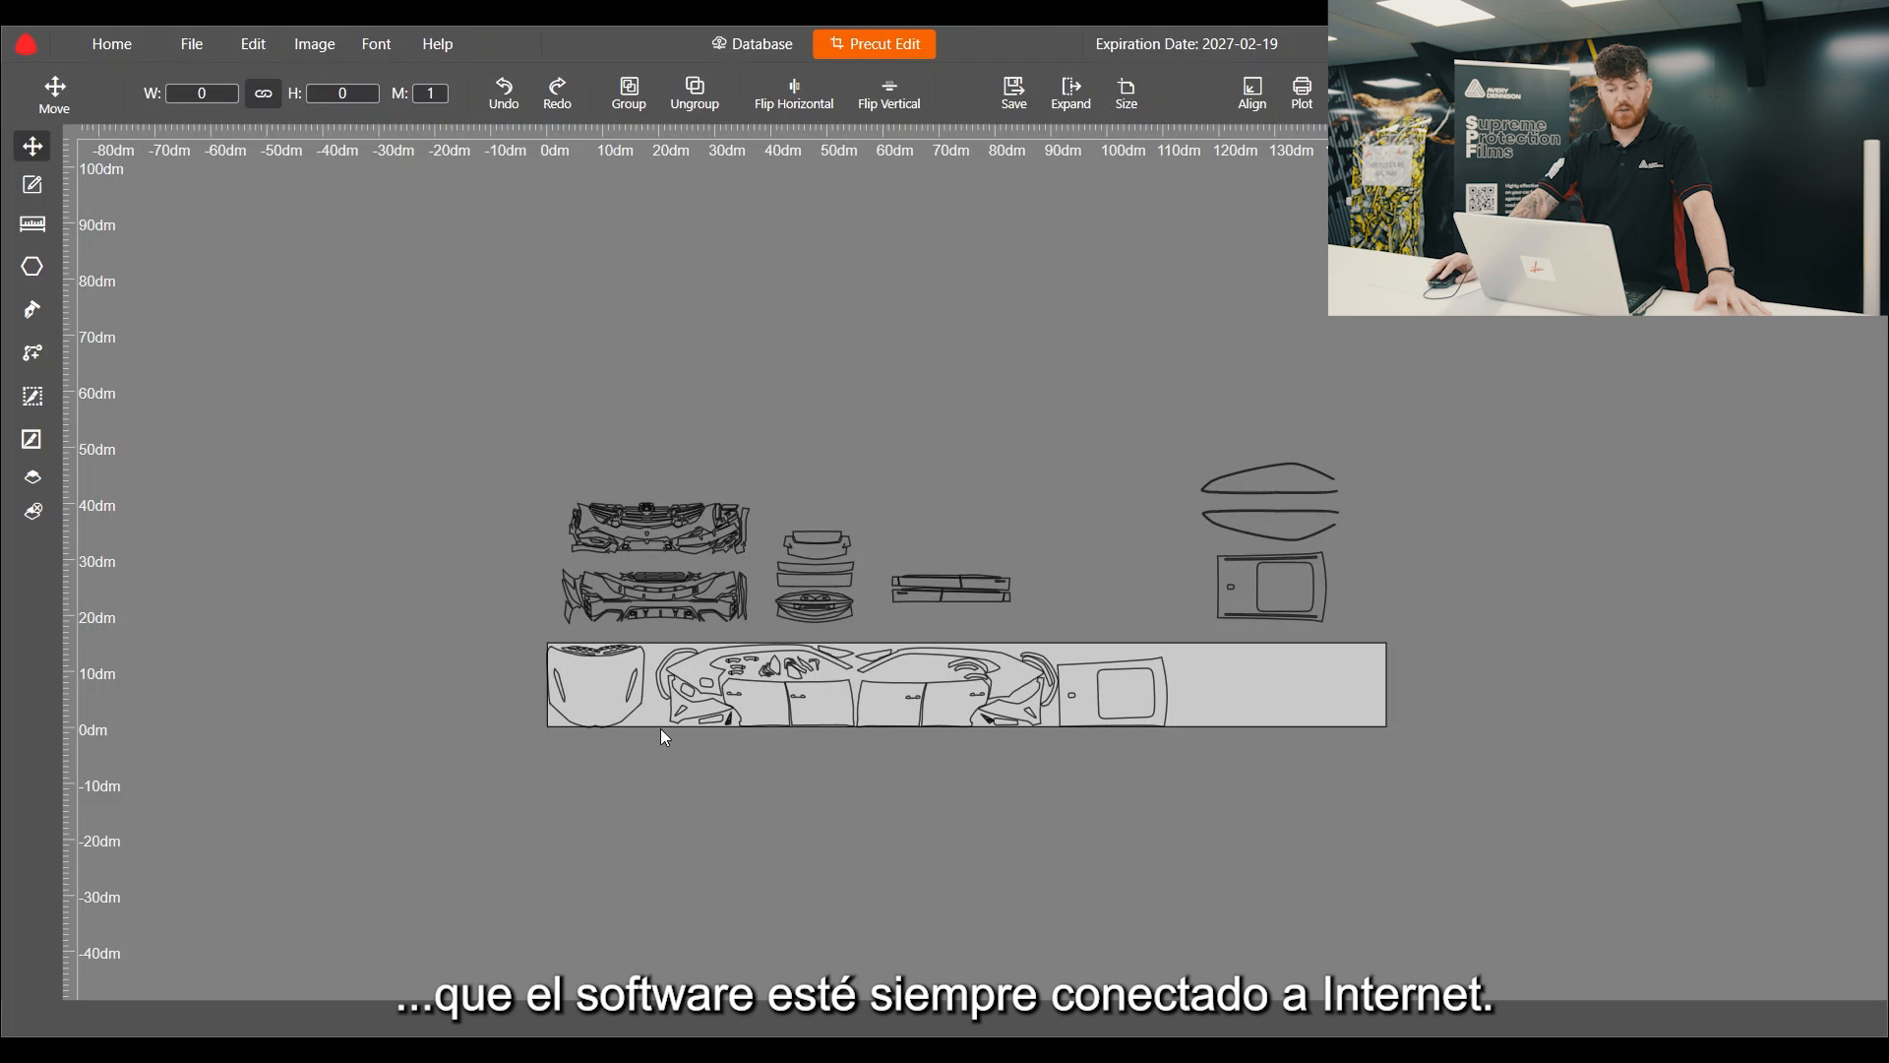